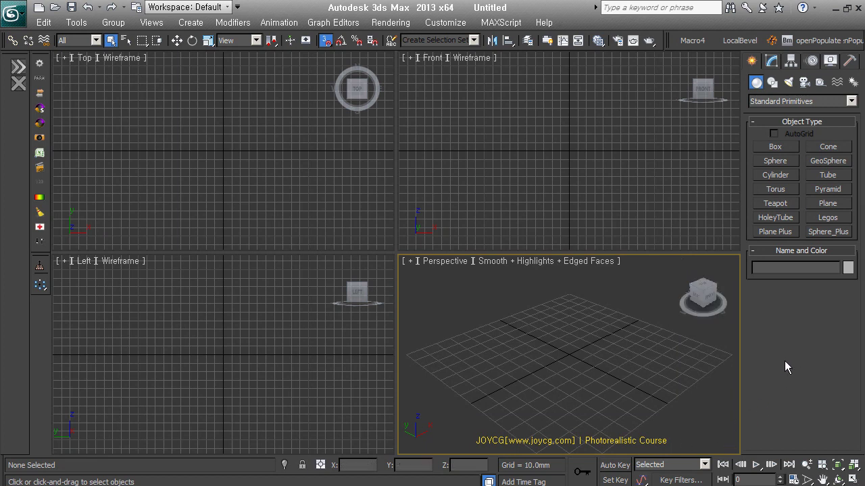
Switch from 3ds Max 2013 to the Marvelous Designer 2 window with Marvelous.zpac open.
key(alt+Tab)
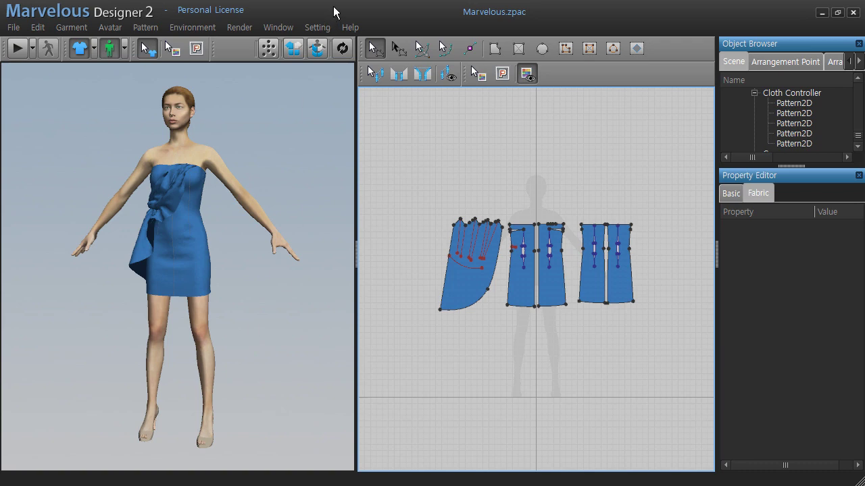
click(316, 27)
mouse_move(336, 45)
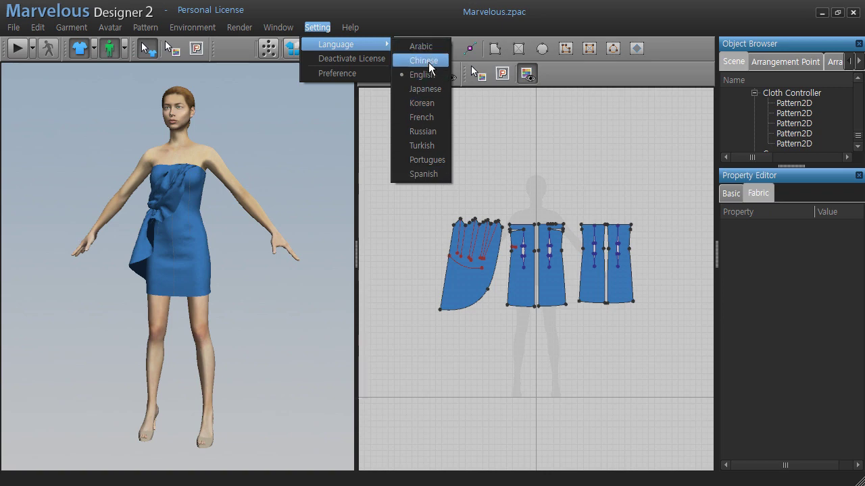
click(362, 281)
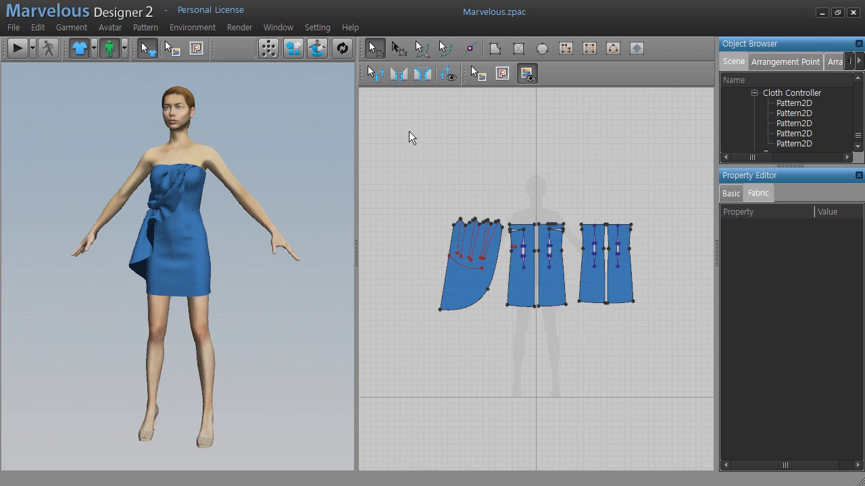
click(310, 26)
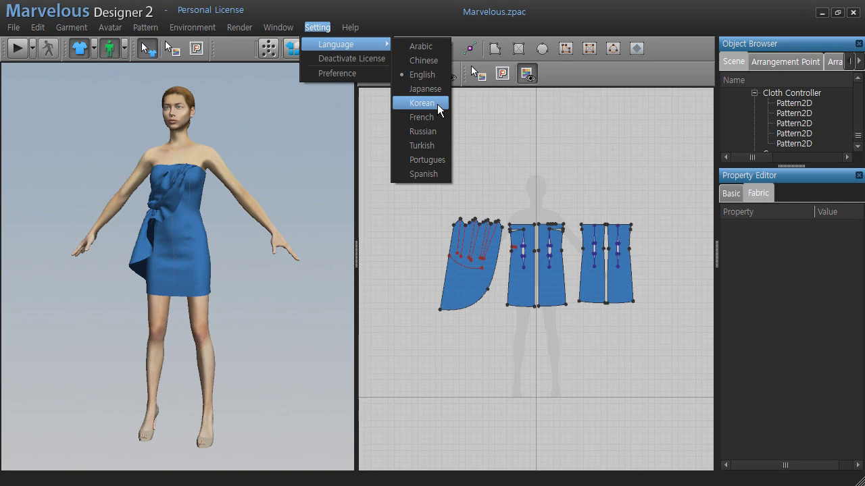
click(141, 42)
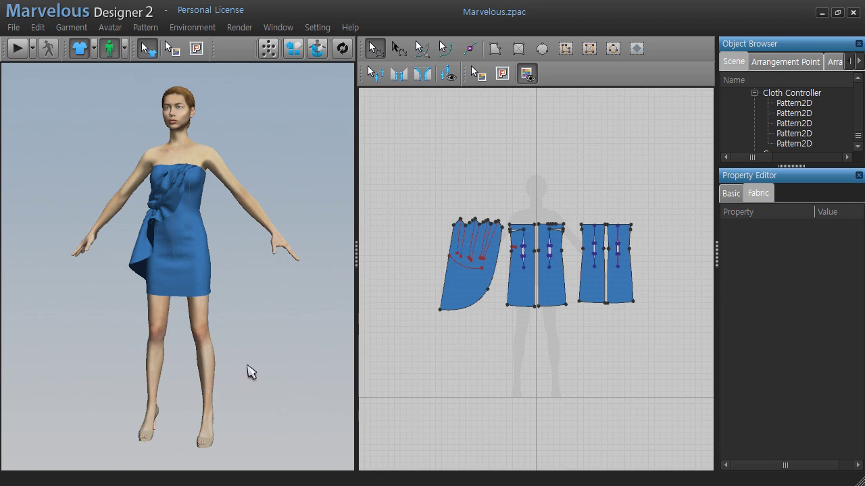
right_drag(269, 369, 247, 396)
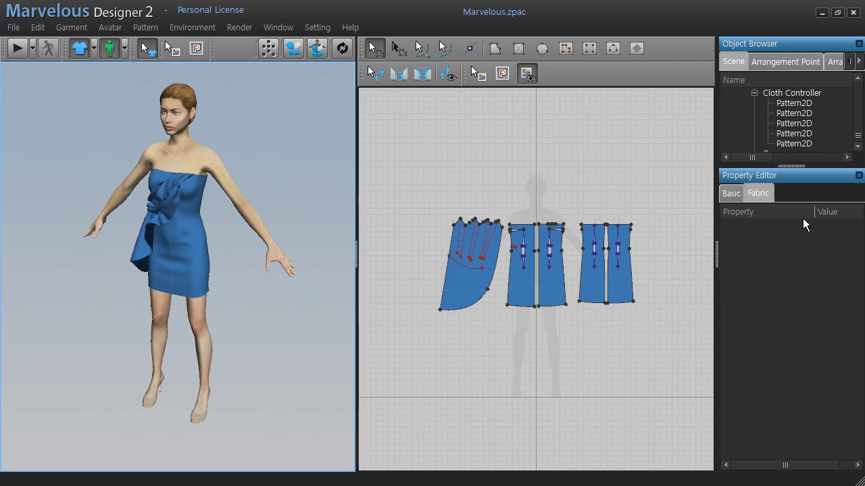
click(729, 193)
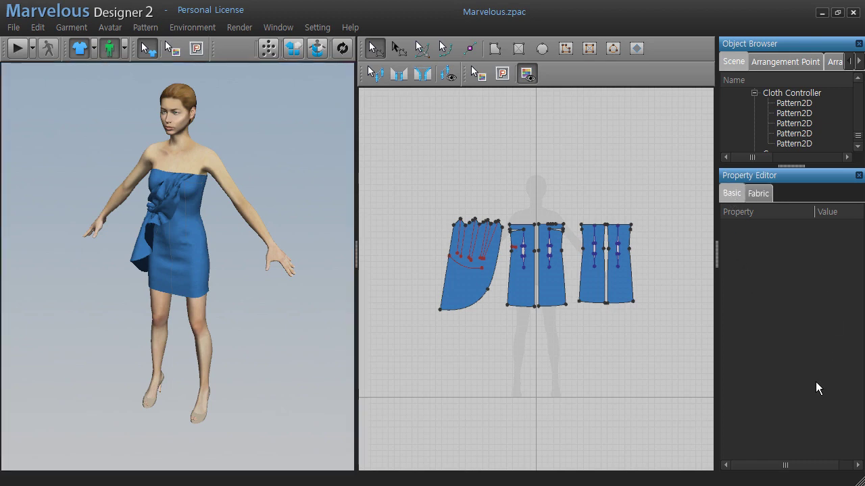
click(760, 194)
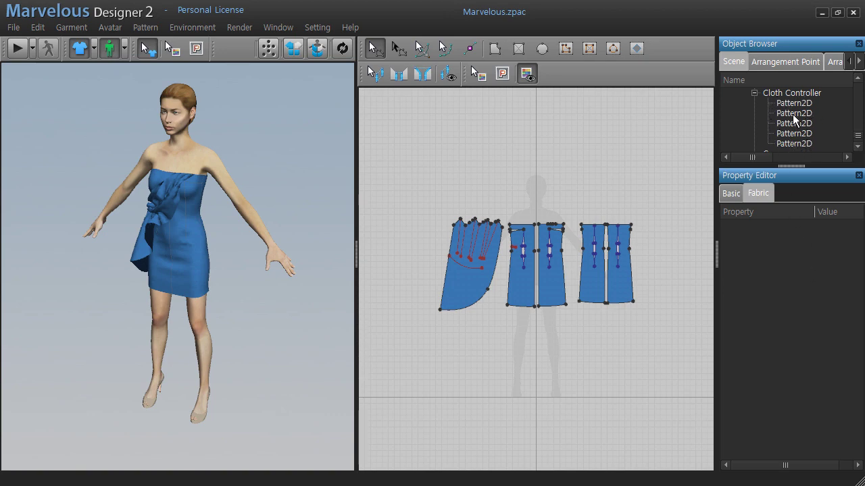
Collapse the Cloth Controller entry in the Object Browser to hide its pattern list.
click(755, 93)
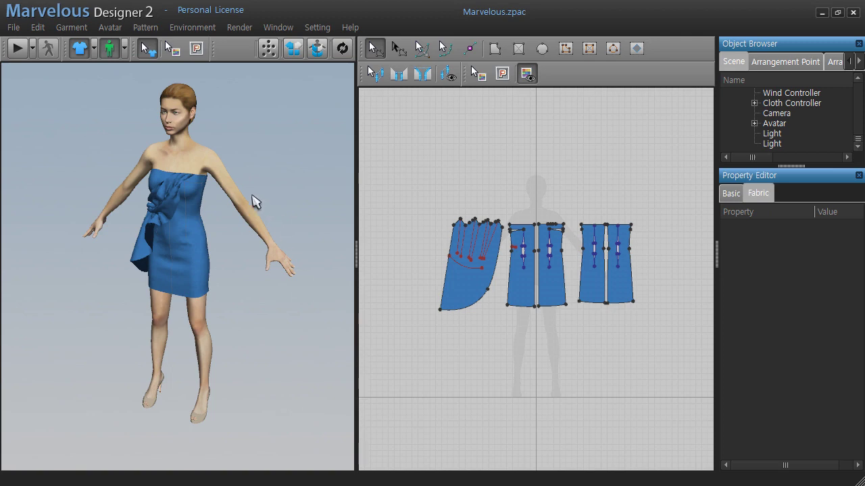
click(183, 248)
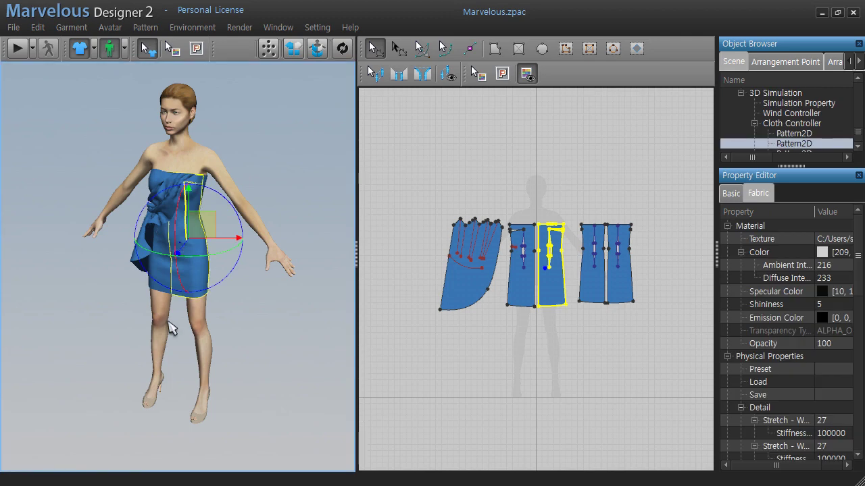
mouse_move(170, 329)
right_down()
mouse_move(292, 302)
mouse_move(213, 318)
right_up()
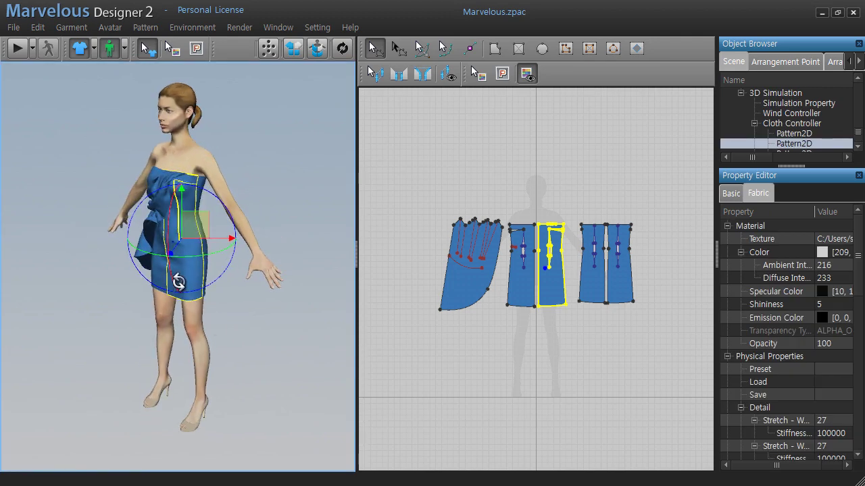
click(266, 331)
click(157, 216)
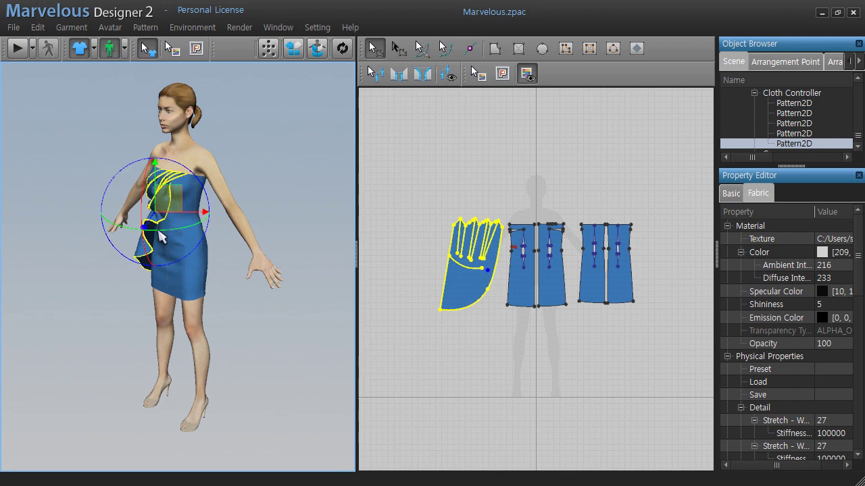
mouse_move(164, 236)
right_down()
mouse_move(206, 276)
mouse_move(247, 272)
right_up()
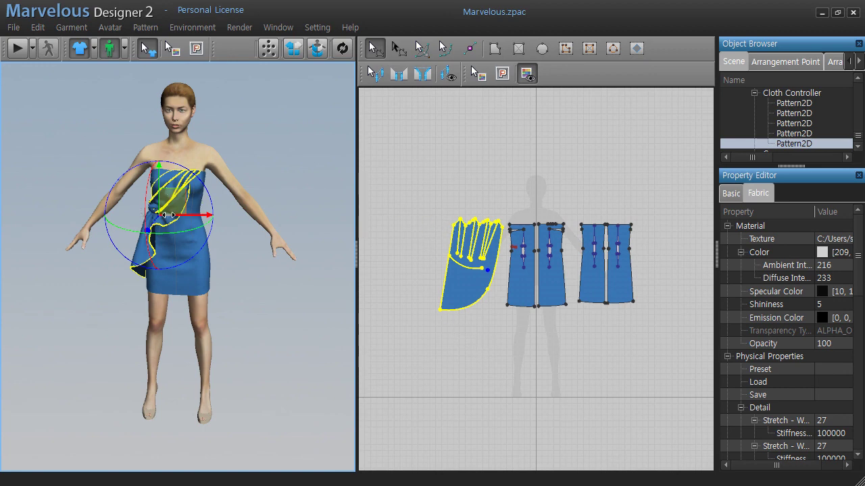
click(184, 281)
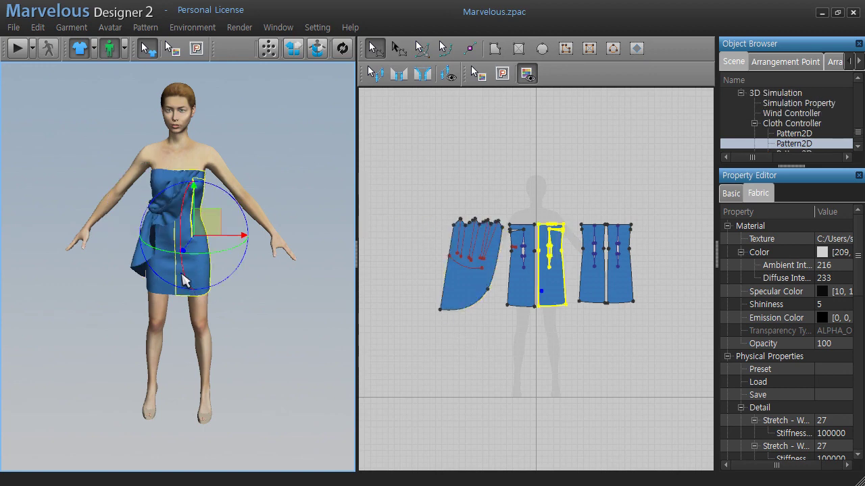
click(162, 287)
mouse_move(160, 291)
right_down()
mouse_move(188, 296)
mouse_move(120, 295)
right_up()
click(192, 301)
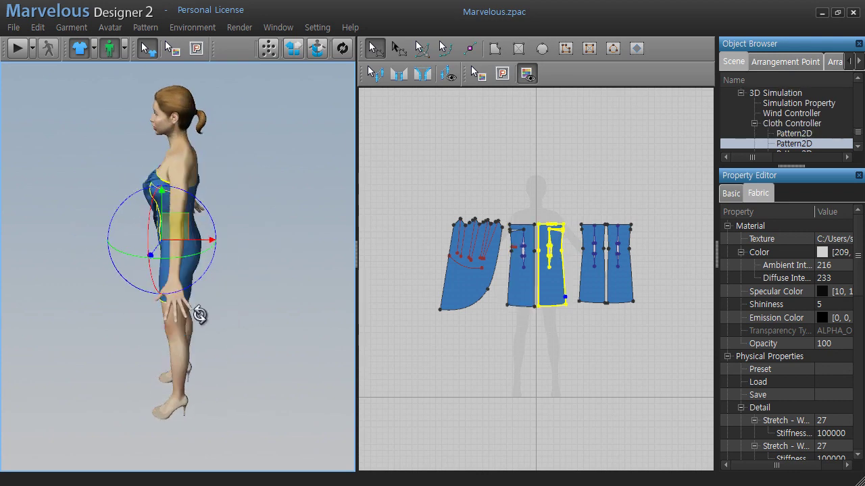
right_drag(199, 314, 135, 311)
click(163, 261)
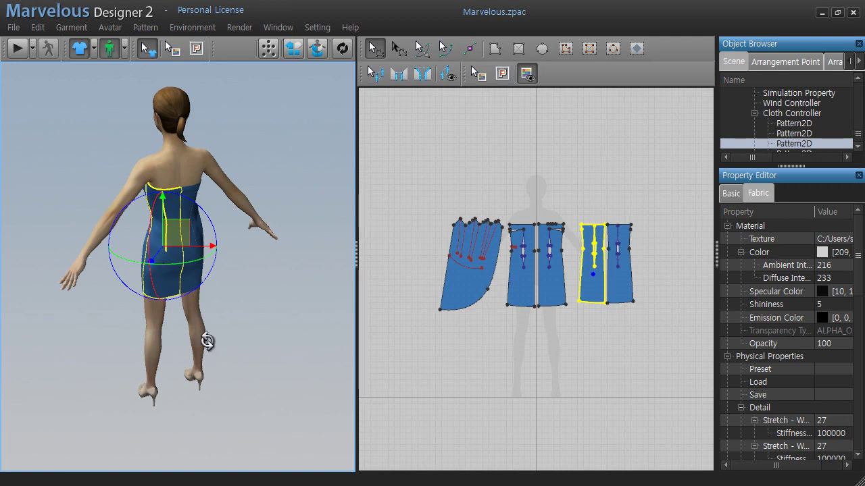
mouse_move(208, 341)
right_down()
mouse_move(511, 332)
mouse_move(264, 339)
mouse_move(295, 328)
right_up()
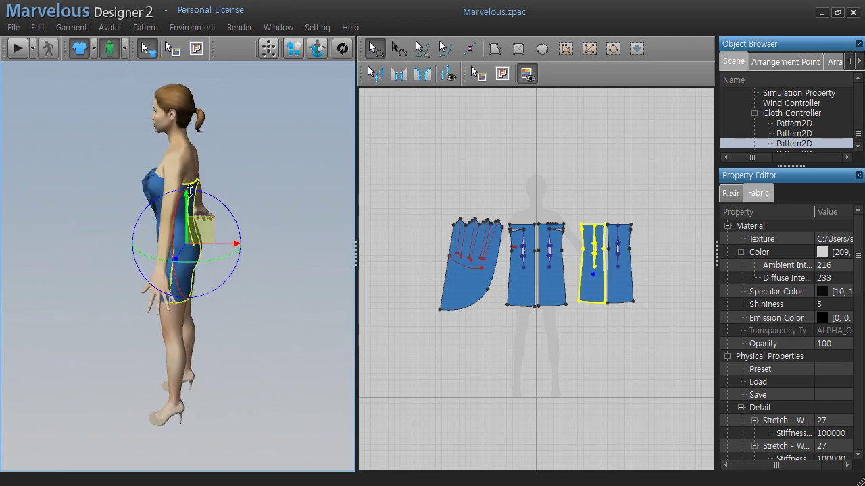
mouse_move(253, 301)
right_down()
mouse_move(197, 336)
mouse_move(68, 325)
mouse_move(193, 314)
mouse_move(415, 323)
right_up()
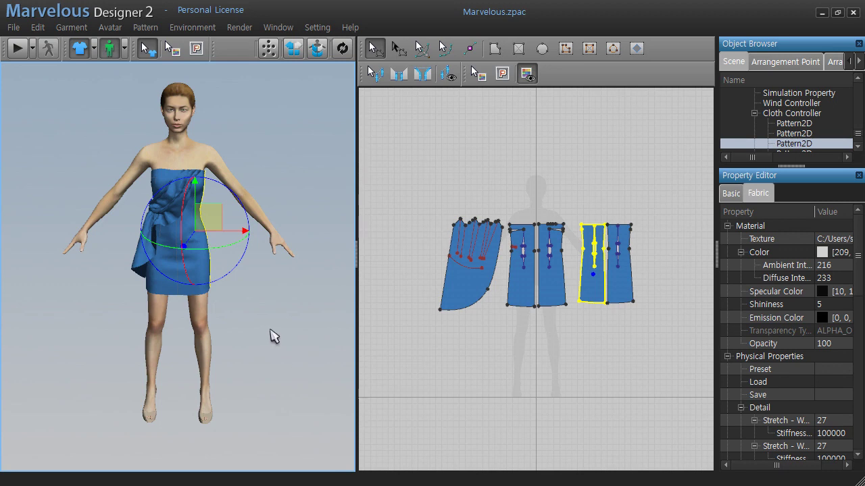
right_drag(273, 336, 192, 309)
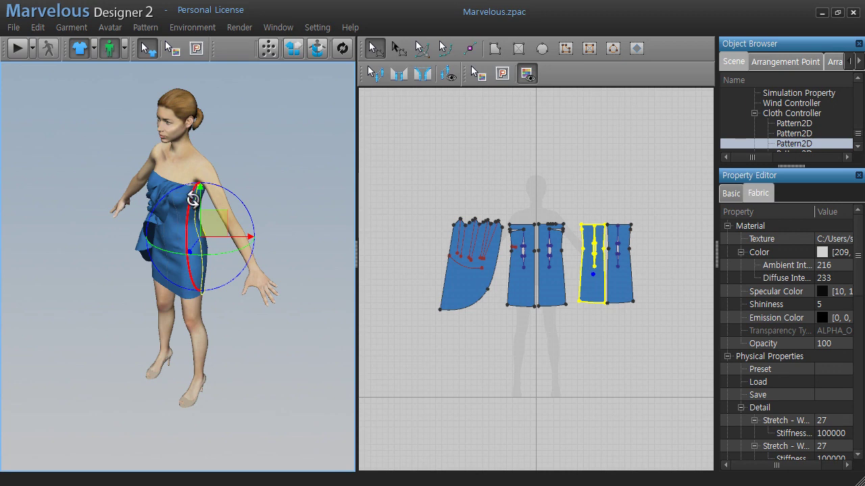
key(2)
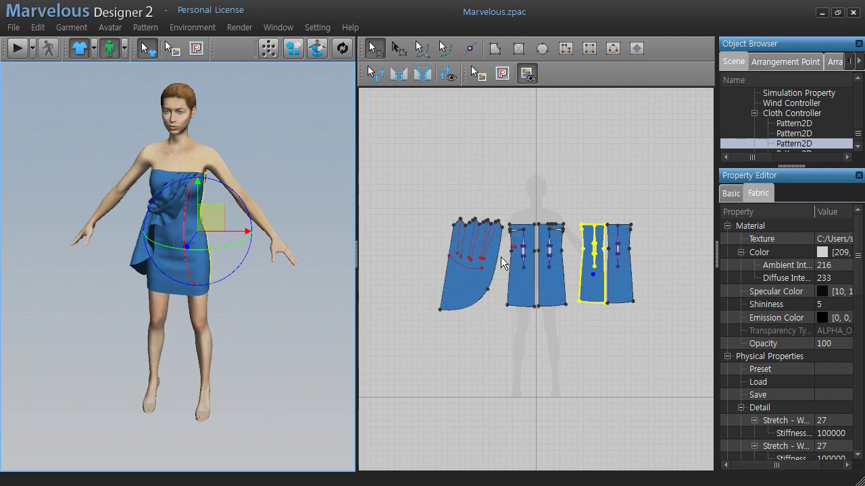
right_drag(287, 256, 97, 281)
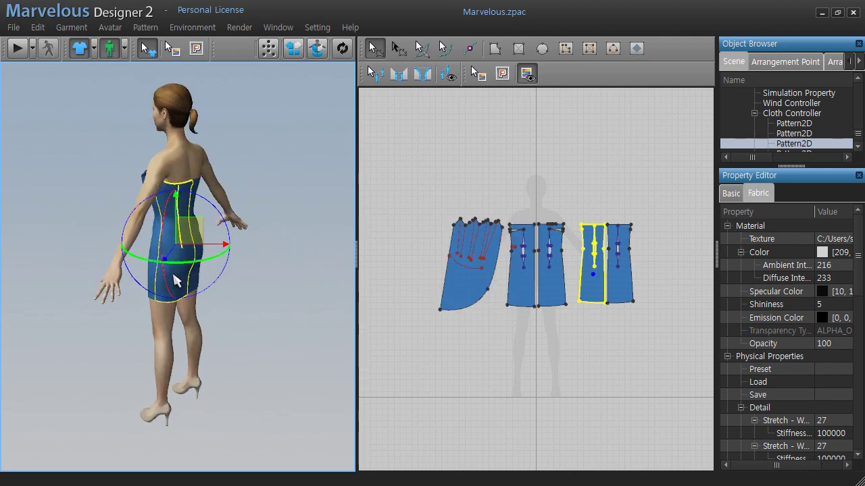
right_drag(203, 340, 374, 334)
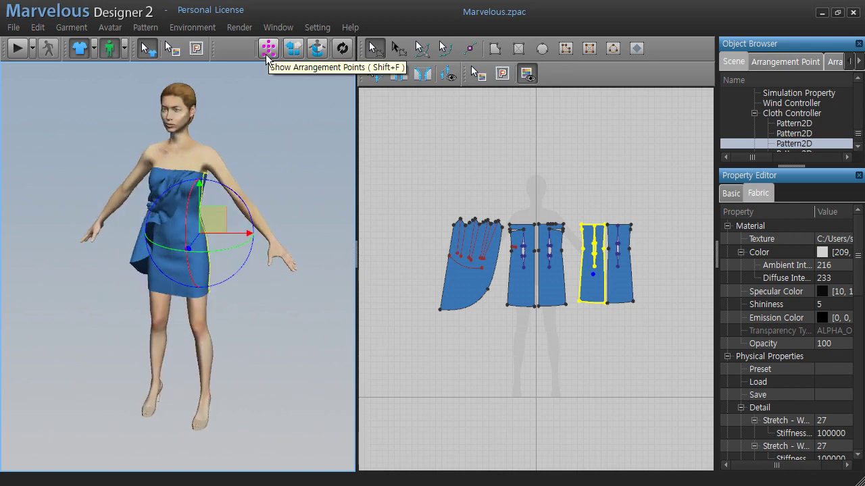
click(268, 48)
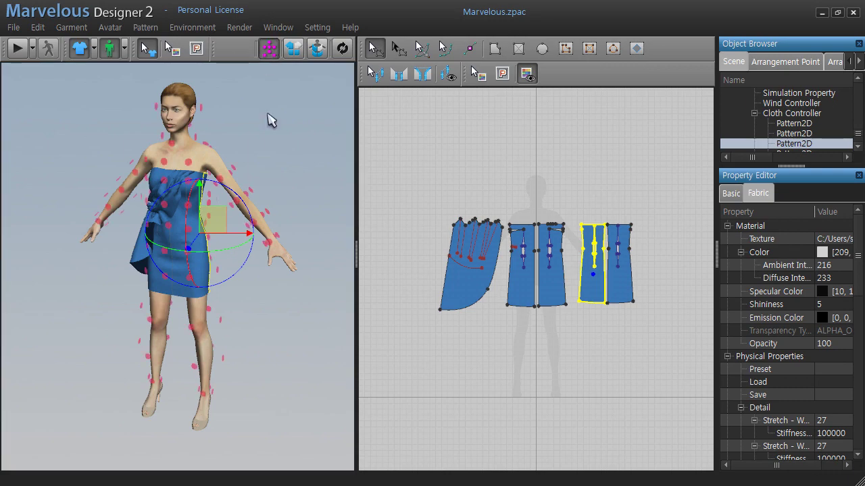
mouse_move(313, 210)
right_down()
mouse_move(216, 241)
mouse_move(65, 225)
mouse_move(324, 214)
mouse_move(101, 218)
right_up()
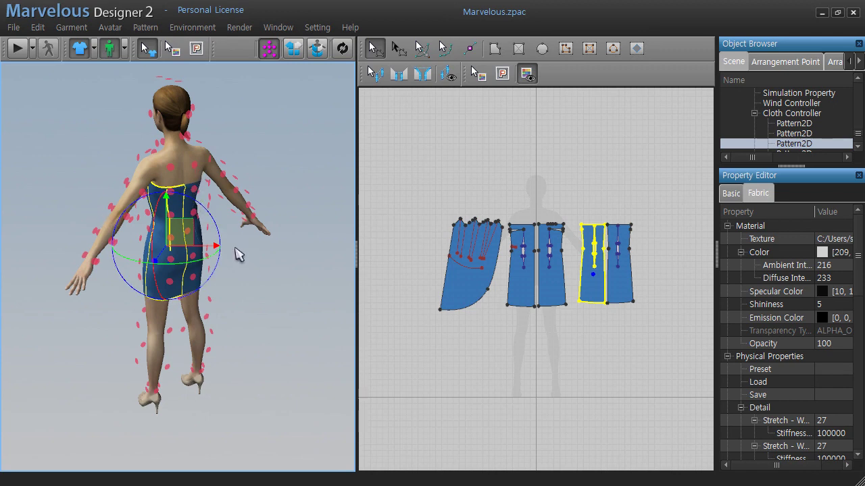
click(268, 48)
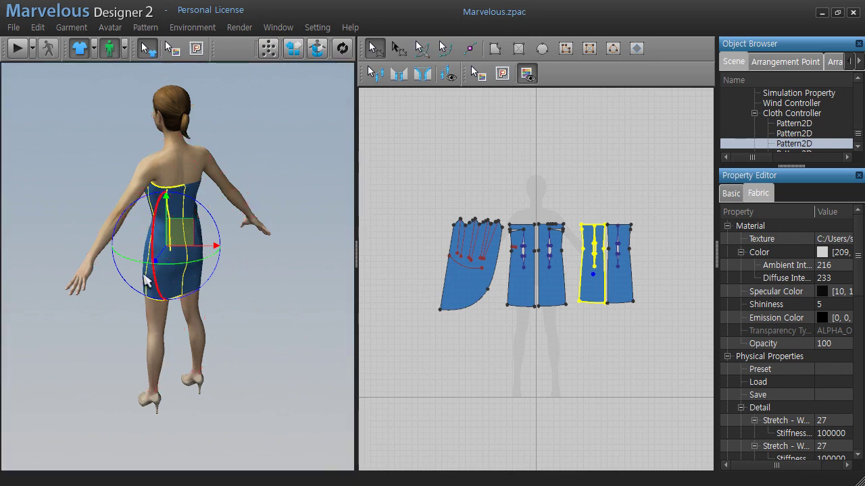
right_drag(144, 280, 286, 272)
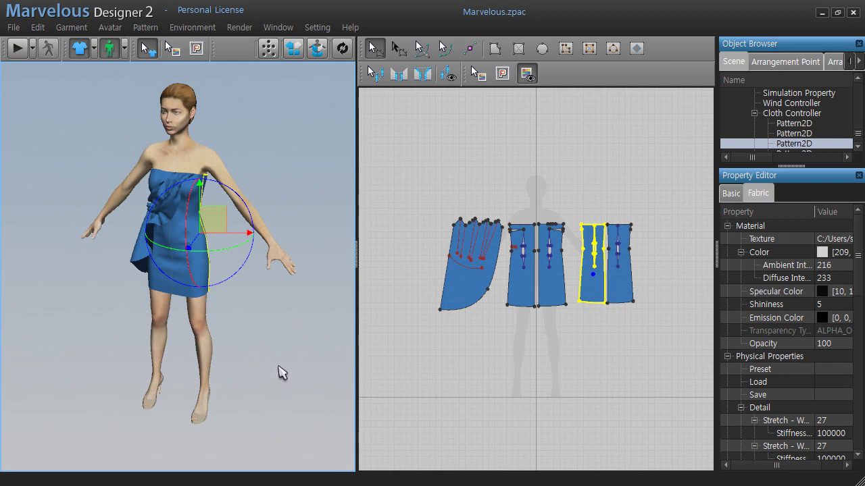
click(283, 366)
click(194, 257)
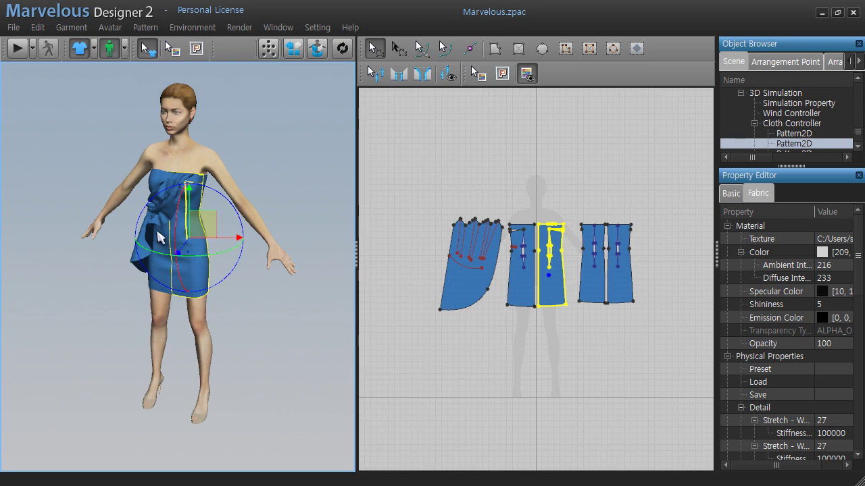
click(159, 210)
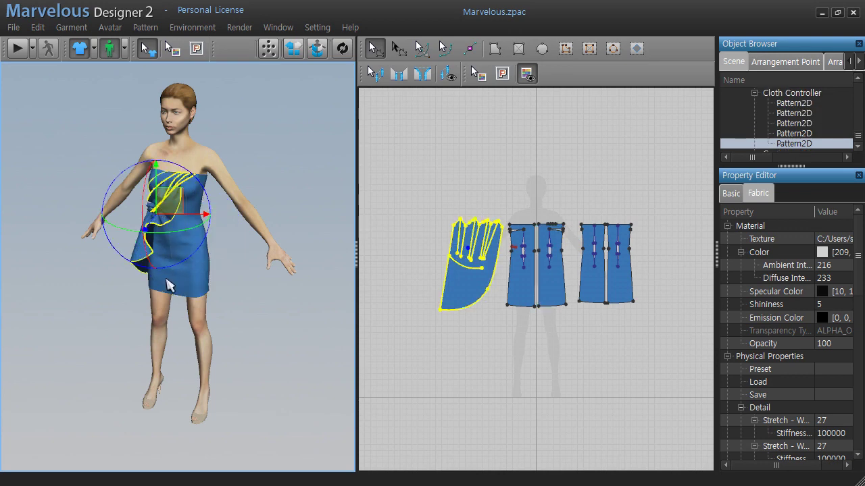
click(176, 286)
click(194, 287)
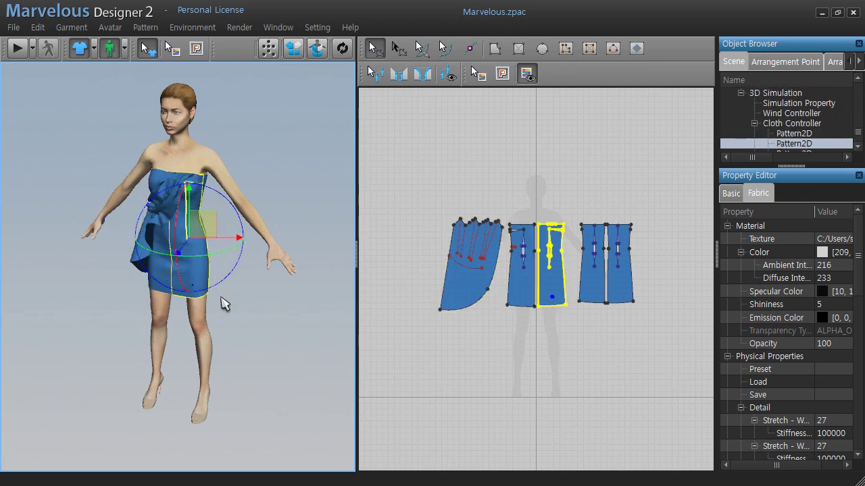
Orbit and pan the 3D view to inspect the blue dress from above and behind.
right_click(285, 308)
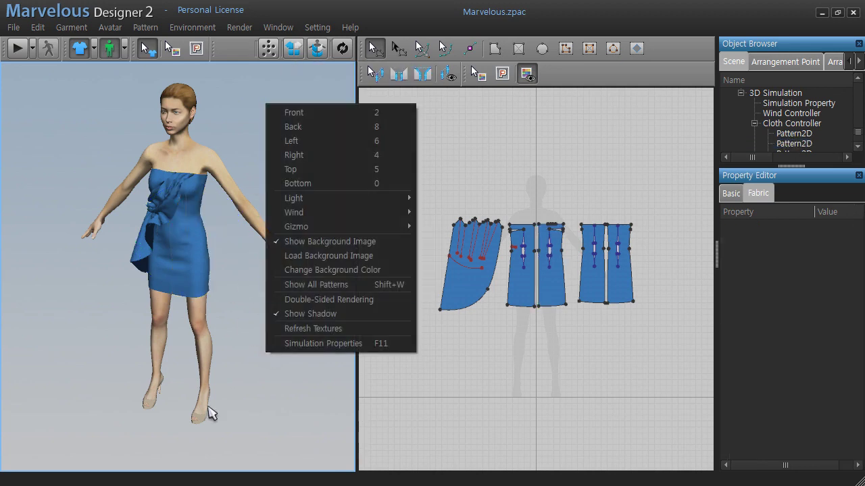
click(264, 388)
mouse_move(273, 321)
right_down()
mouse_move(206, 373)
mouse_move(108, 347)
mouse_move(70, 250)
mouse_move(112, 185)
mouse_move(191, 186)
right_up()
mouse_move(264, 236)
right_down()
mouse_move(276, 336)
mouse_move(104, 315)
mouse_move(281, 320)
mouse_move(223, 328)
mouse_move(254, 322)
mouse_move(232, 305)
right_up()
mouse_move(231, 284)
middle_down()
mouse_move(255, 293)
mouse_move(189, 270)
mouse_move(206, 308)
mouse_move(236, 297)
mouse_move(217, 272)
mouse_move(201, 328)
mouse_move(263, 278)
mouse_move(226, 318)
mouse_move(245, 268)
mouse_move(226, 303)
mouse_move(242, 303)
mouse_move(226, 320)
middle_up()
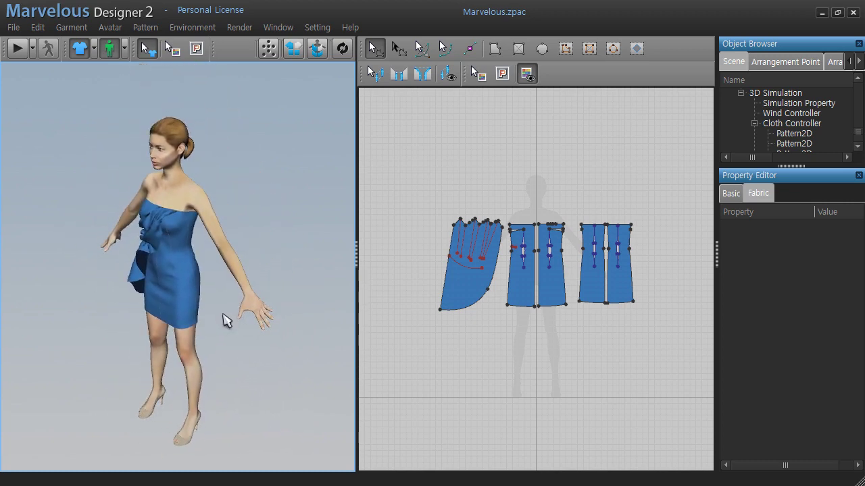
Bring up the 3D view context menu with camera directions, lighting and display settings.
right_click(197, 340)
click(226, 369)
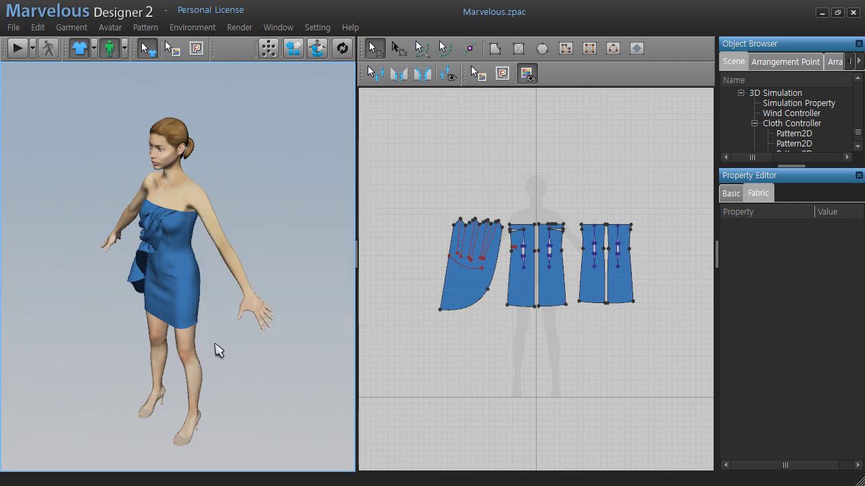
right_click(218, 350)
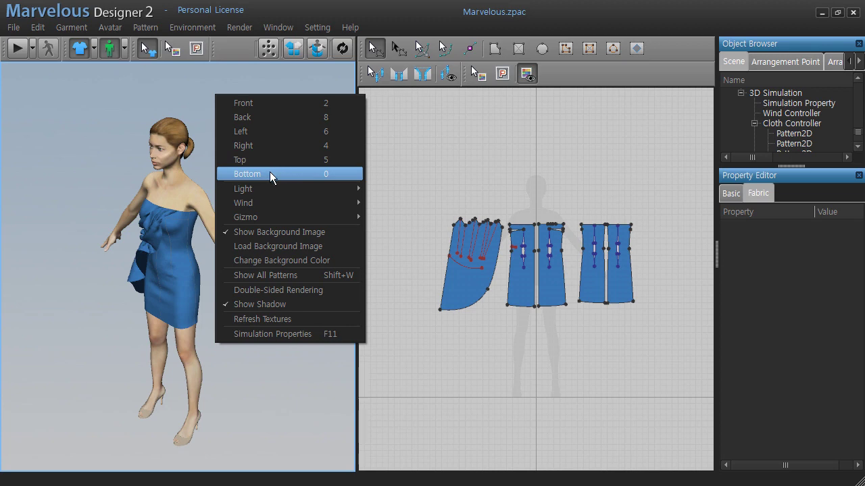
Review a front dress piece's Flip/Deactivate options without applying any, then deselect it.
click(204, 164)
click(160, 267)
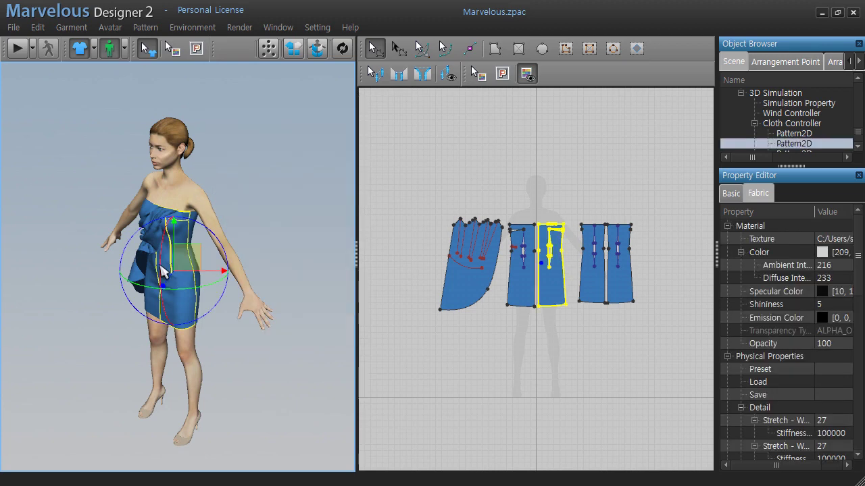
right_click(161, 270)
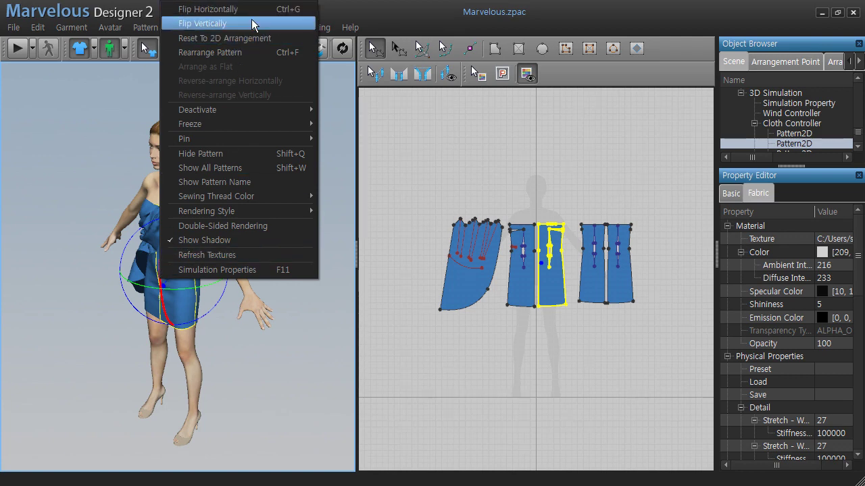
mouse_move(197, 109)
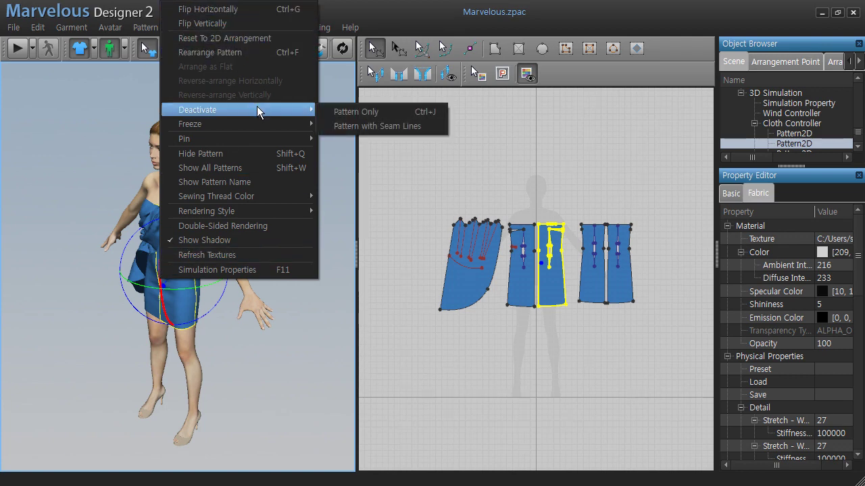
click(263, 358)
right_click(262, 360)
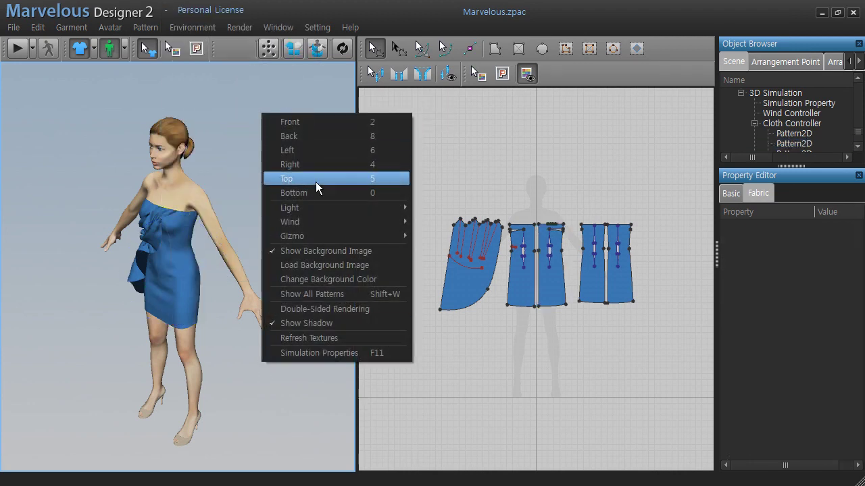
click(235, 201)
click(170, 258)
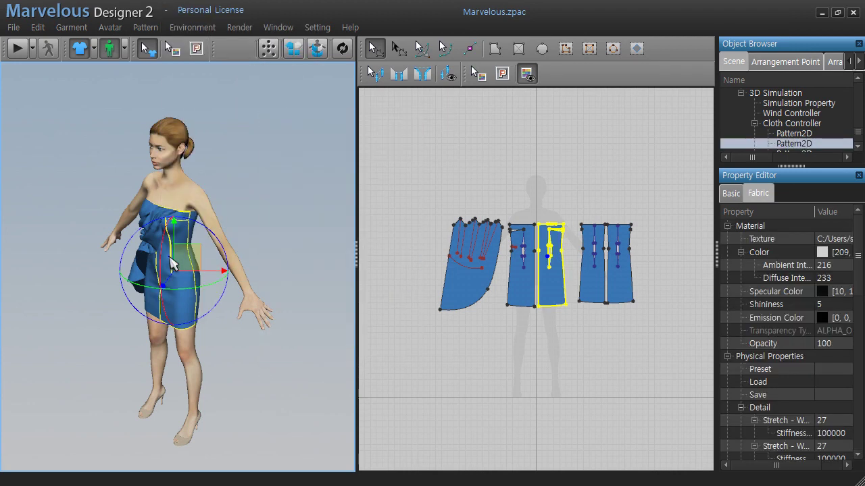
right_click(168, 257)
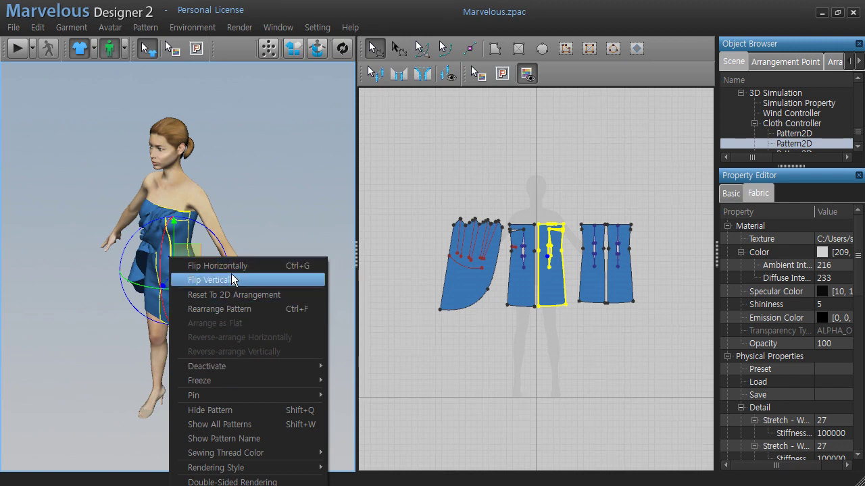
click(270, 185)
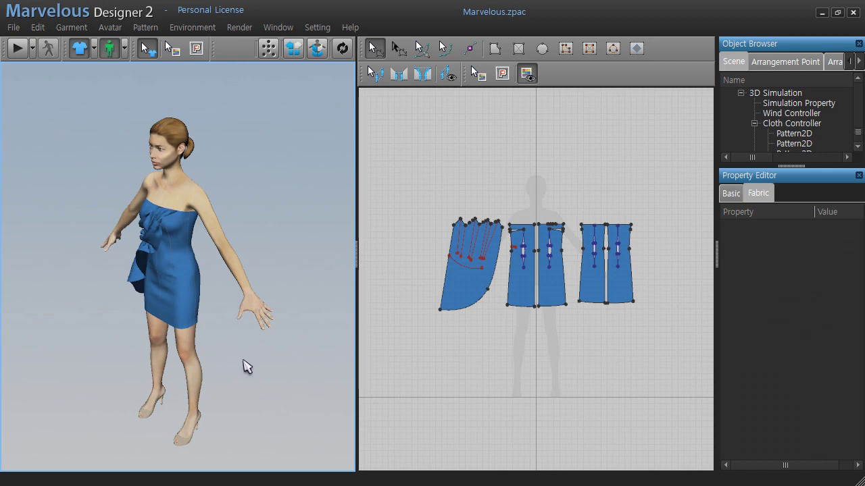
mouse_move(238, 372)
right_down()
mouse_move(280, 367)
mouse_move(329, 328)
mouse_move(282, 309)
mouse_move(216, 340)
right_up()
drag(251, 368, 205, 308)
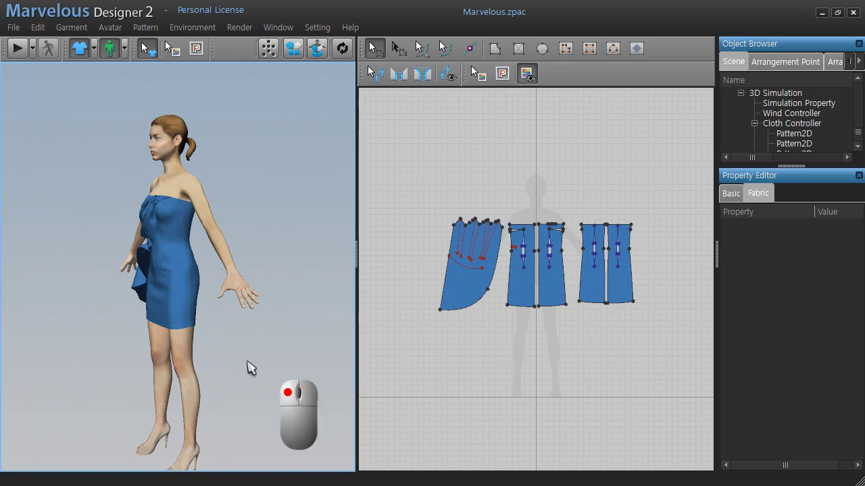
click(219, 345)
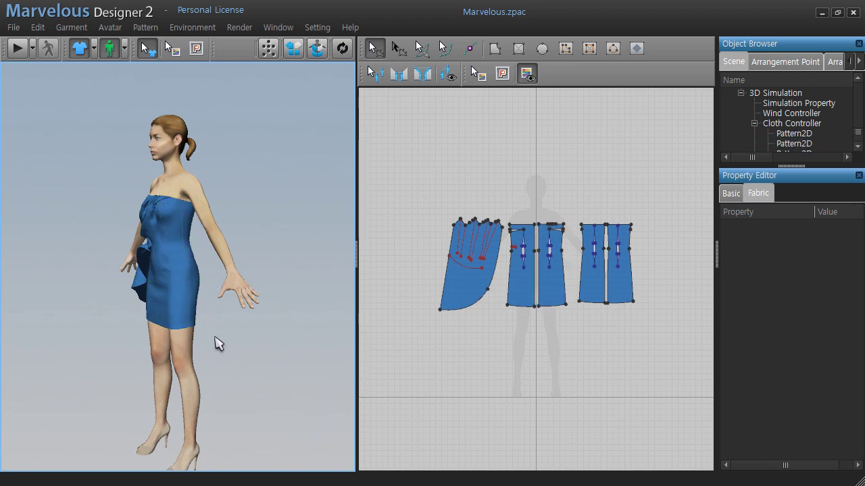
mouse_move(222, 344)
middle_down()
mouse_move(180, 344)
mouse_move(247, 341)
mouse_move(207, 301)
mouse_move(225, 306)
middle_up()
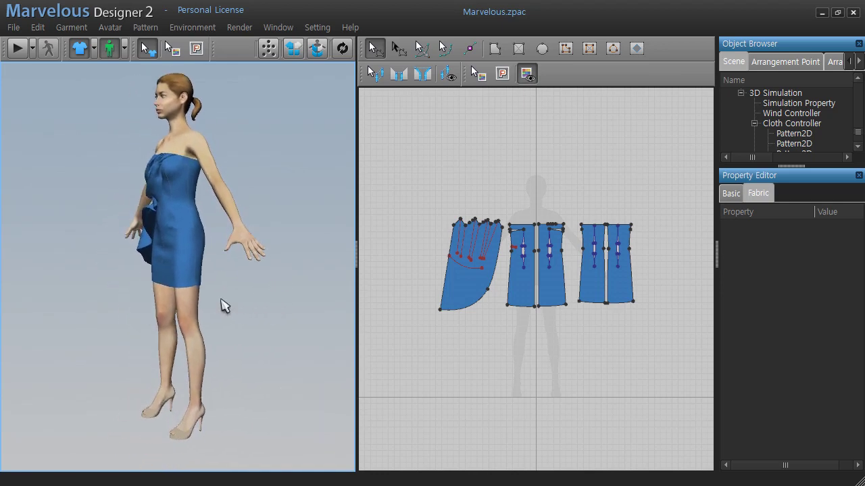
scroll(225, 306, up, 1)
scroll(225, 306, down, 2)
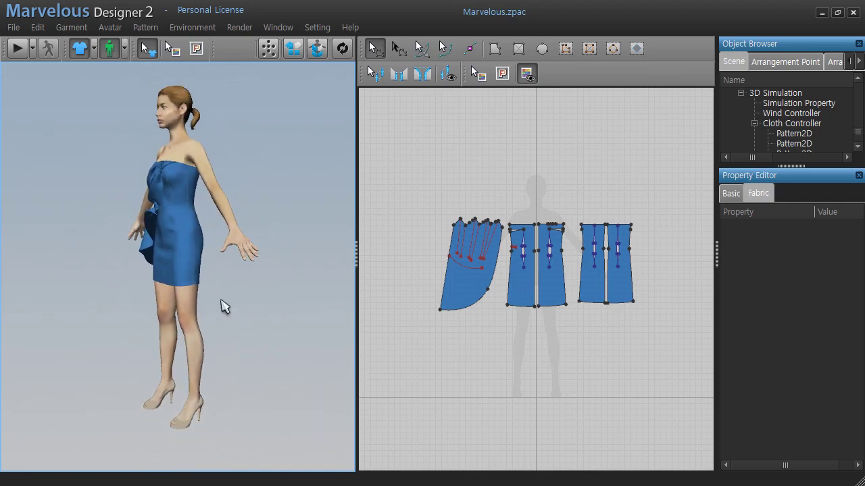
scroll(225, 306, down, 2)
scroll(225, 306, down, 2)
scroll(226, 304, down, 2)
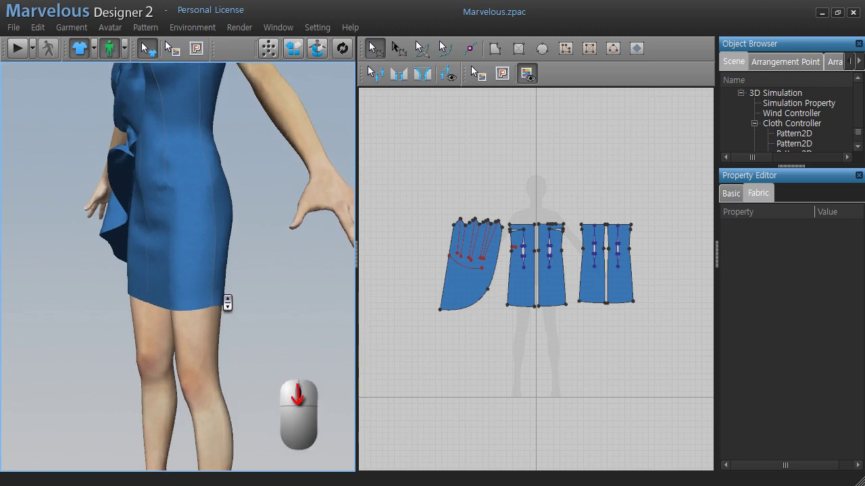
scroll(227, 304, up, 2)
scroll(227, 304, up, 3)
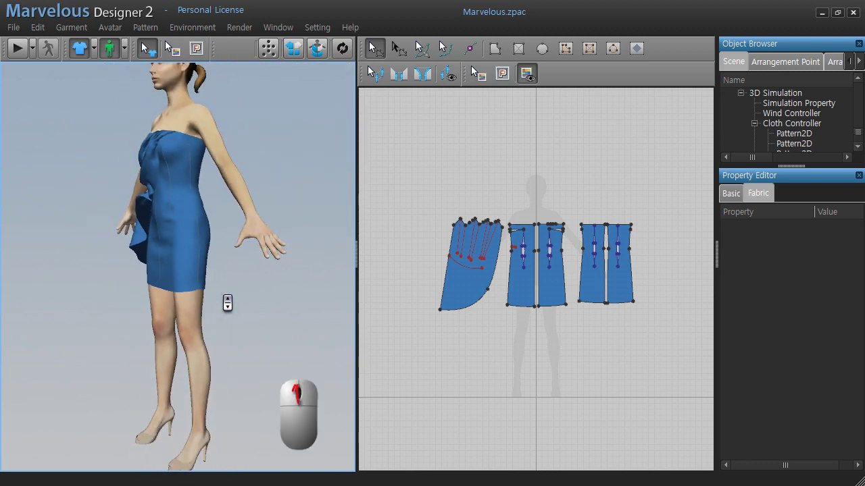
scroll(227, 304, up, 3)
scroll(227, 304, up, 2)
scroll(227, 304, up, 2)
scroll(227, 303, up, 2)
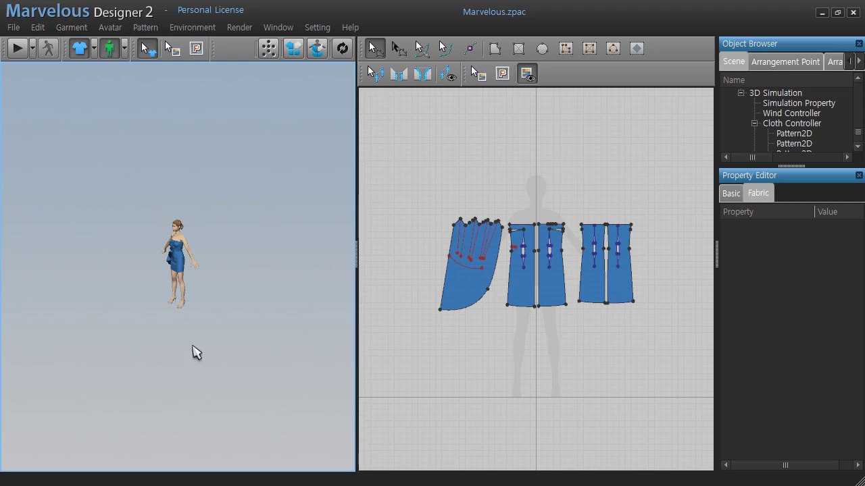
scroll(201, 353, up, 3)
scroll(201, 352, up, 3)
scroll(202, 351, up, 1)
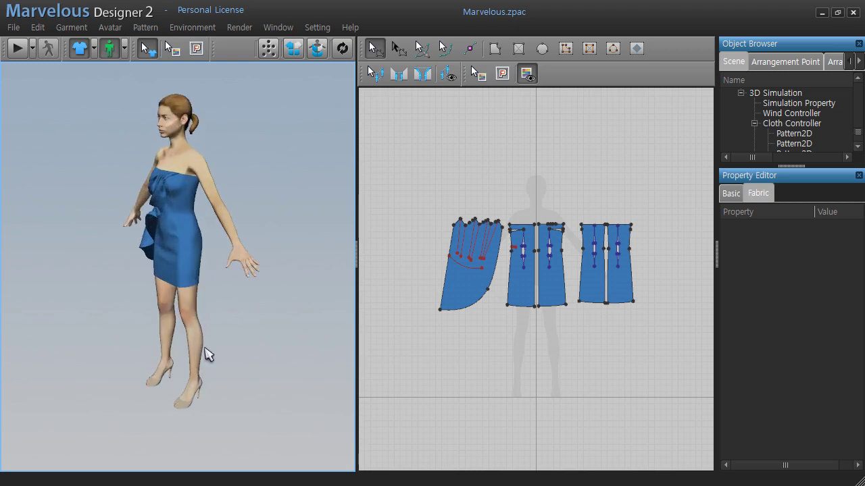
scroll(209, 354, up, 1)
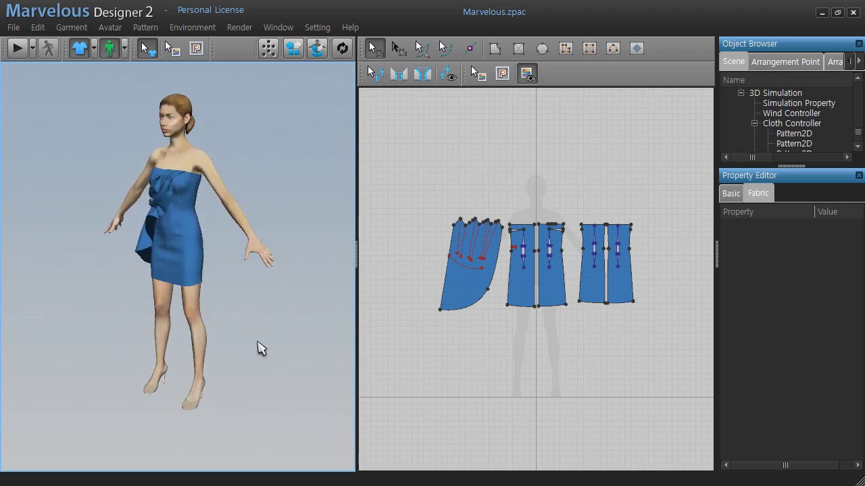
scroll(263, 349, up, 2)
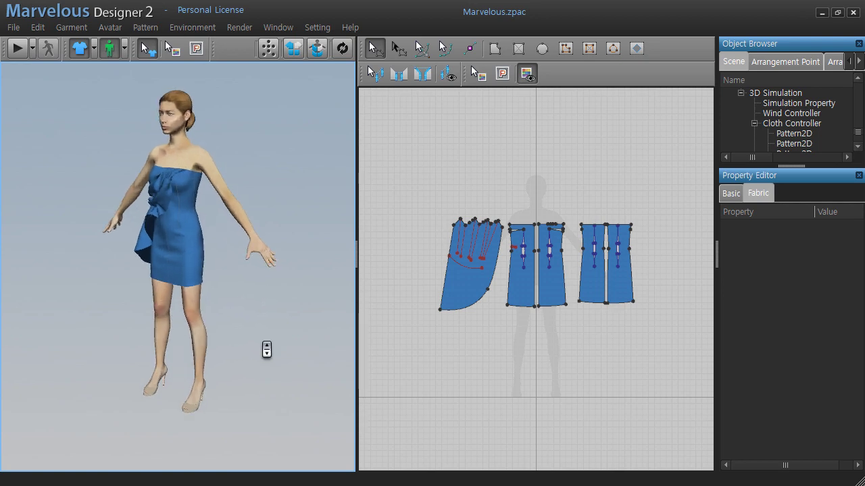
middle_drag(274, 394, 279, 408)
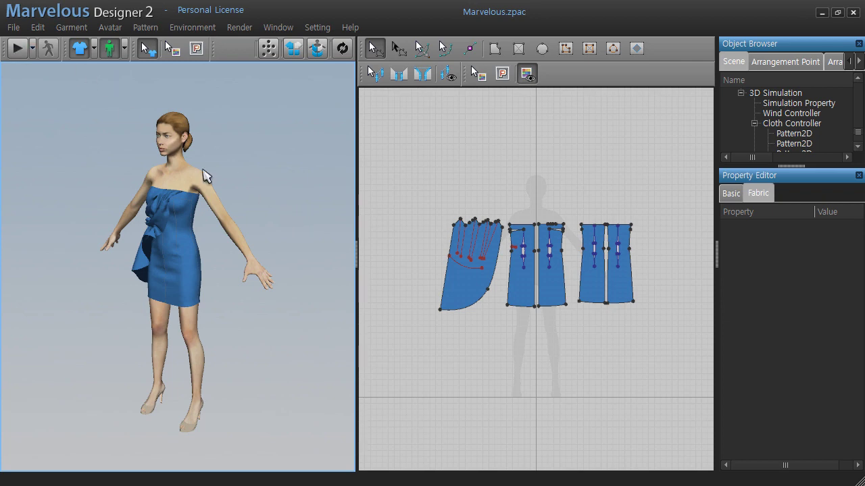
Clear the avatar with Avatar > Clear Avatar and delete all box-selected dress patterns.
click(114, 29)
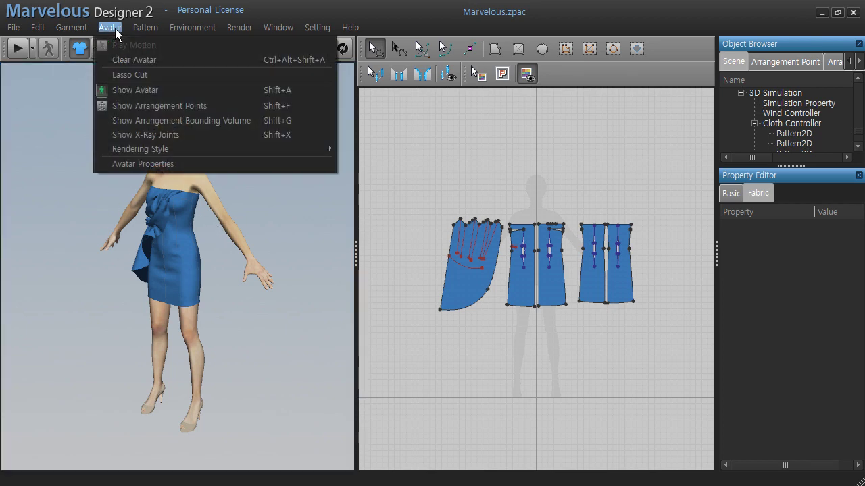
click(184, 63)
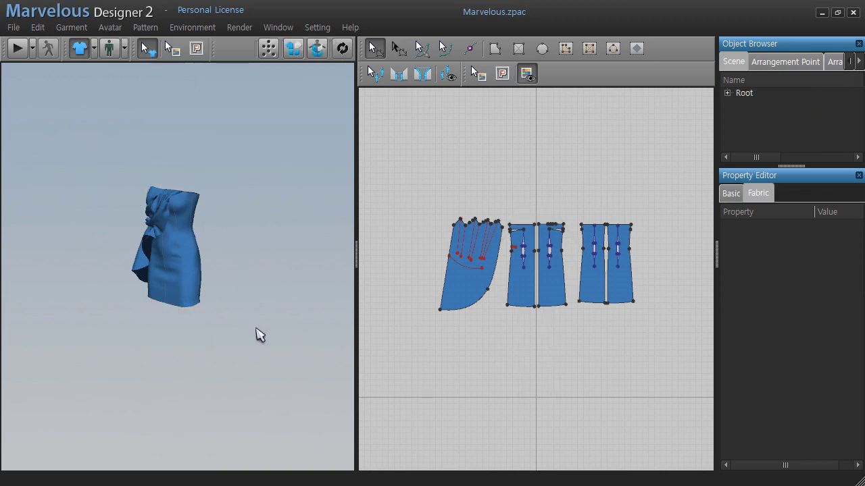
click(387, 187)
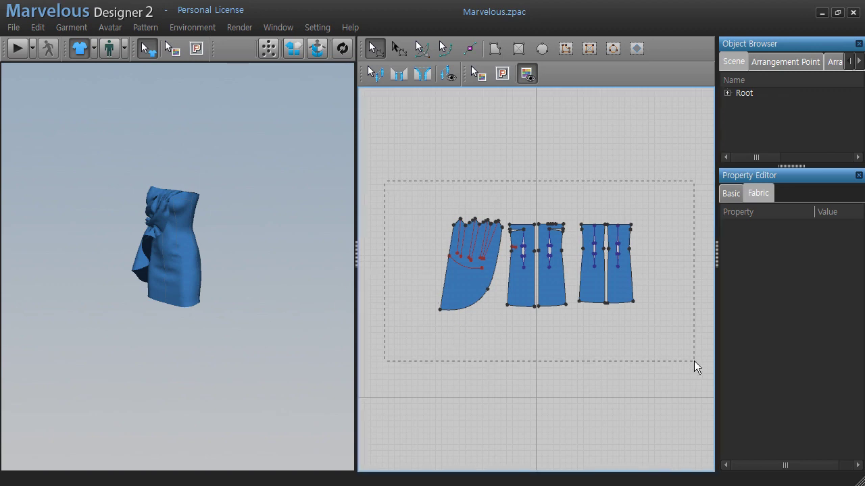
drag(694, 360, 694, 358)
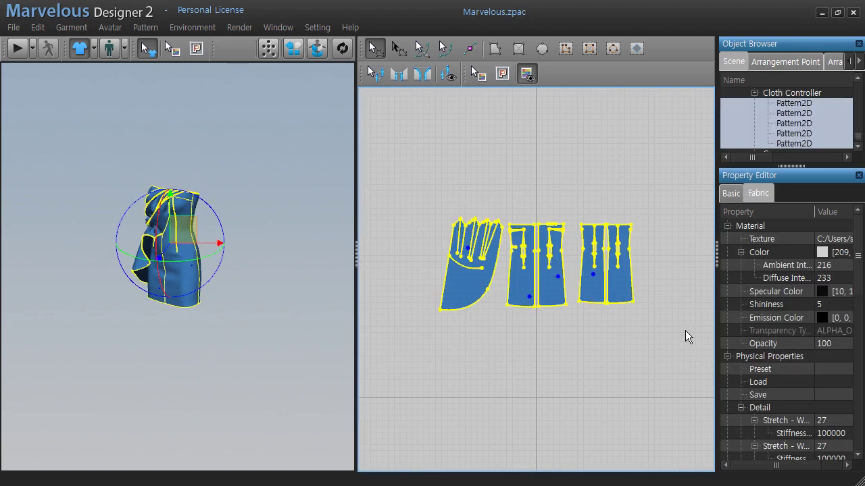
key(Delete)
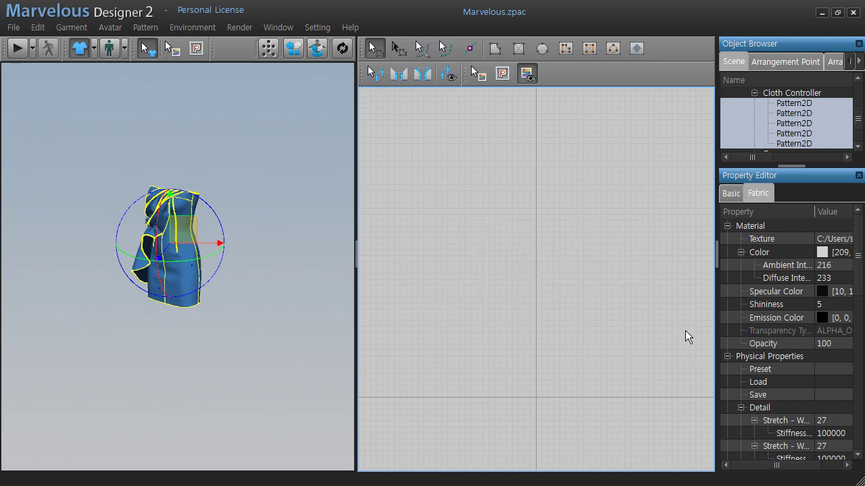
mouse_move(212, 378)
right_down()
mouse_move(248, 382)
mouse_move(250, 450)
mouse_move(151, 402)
mouse_move(43, 387)
mouse_move(237, 383)
right_up()
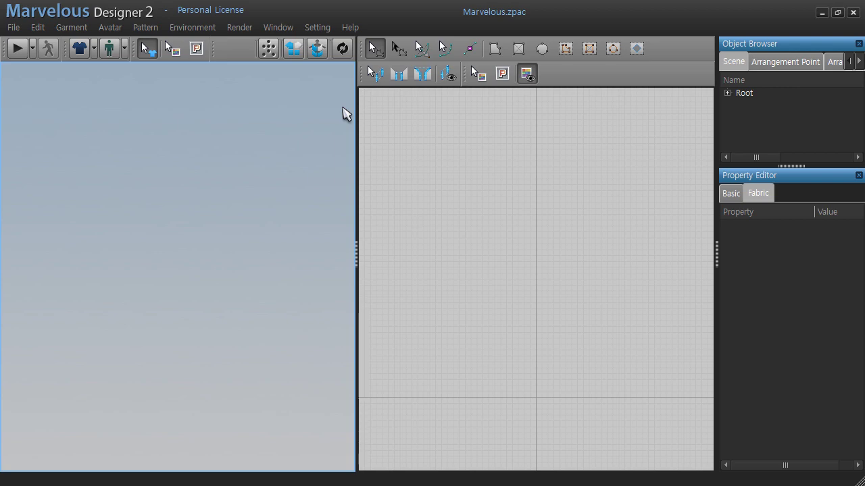
Draw a square pattern with the Rectangle tool on the empty 2D grid.
click(519, 48)
scroll(540, 396, up, 3)
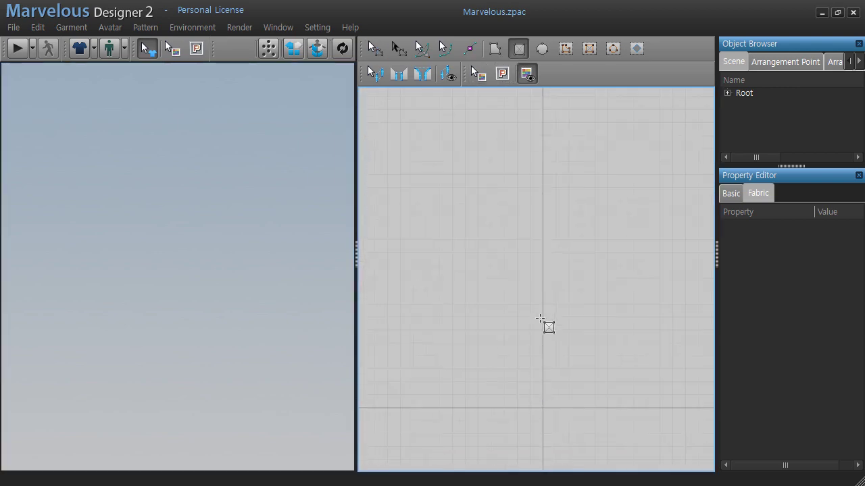
scroll(551, 365, down, 1)
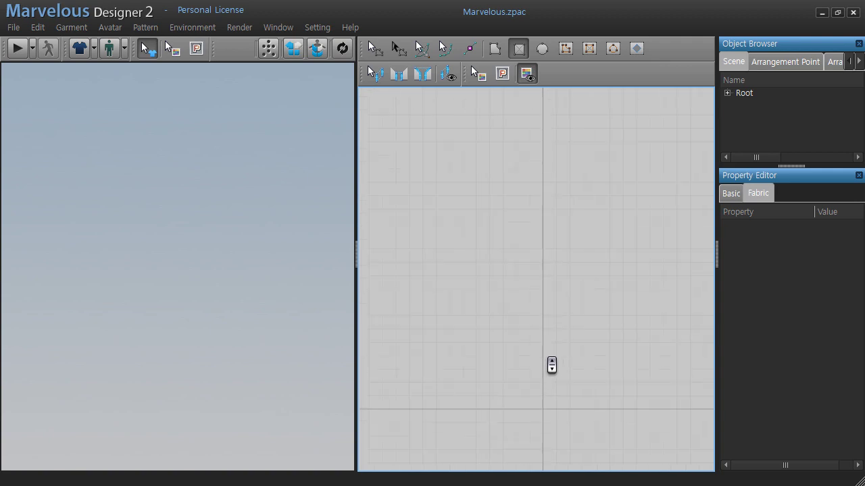
scroll(552, 369, down, 2)
scroll(550, 371, up, 1)
middle_drag(549, 372, 544, 349)
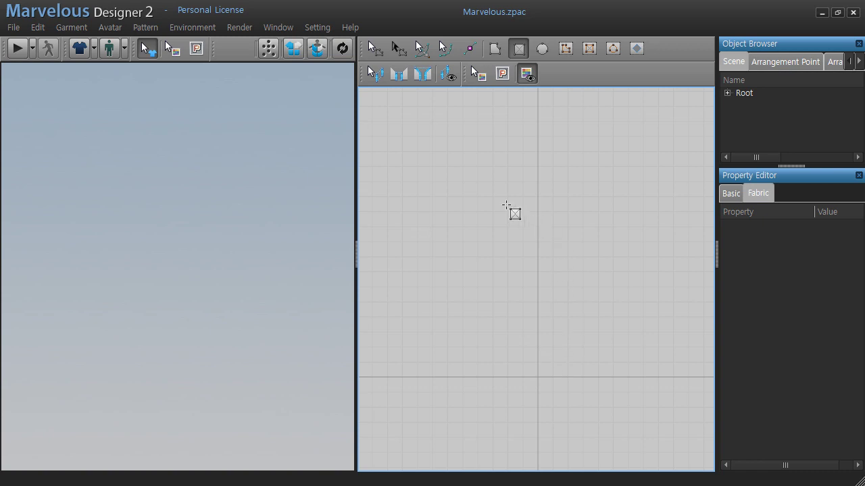
drag(401, 179, 537, 335)
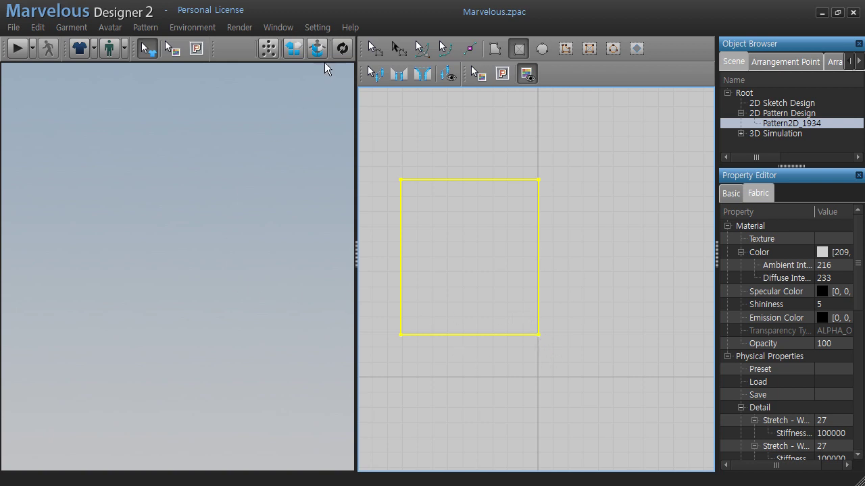
Sync the square into a 3D cloth panel, Pattern2D_1934, and frame it in view.
click(343, 50)
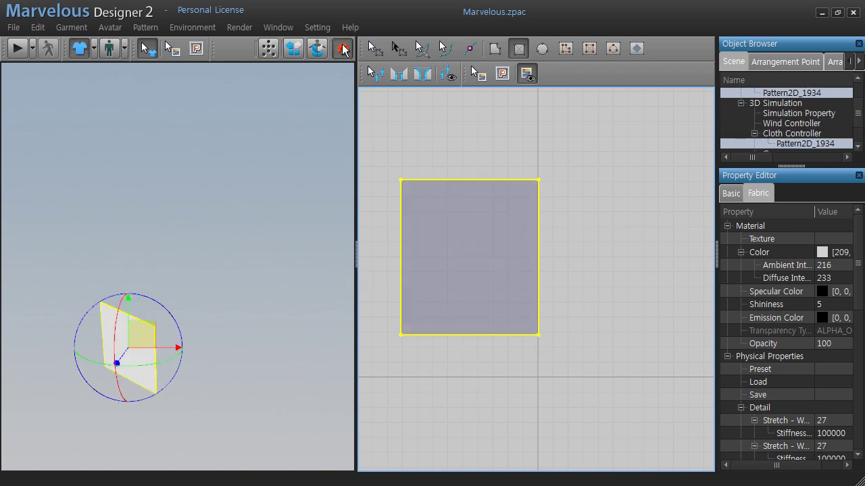
scroll(220, 229, up, 2)
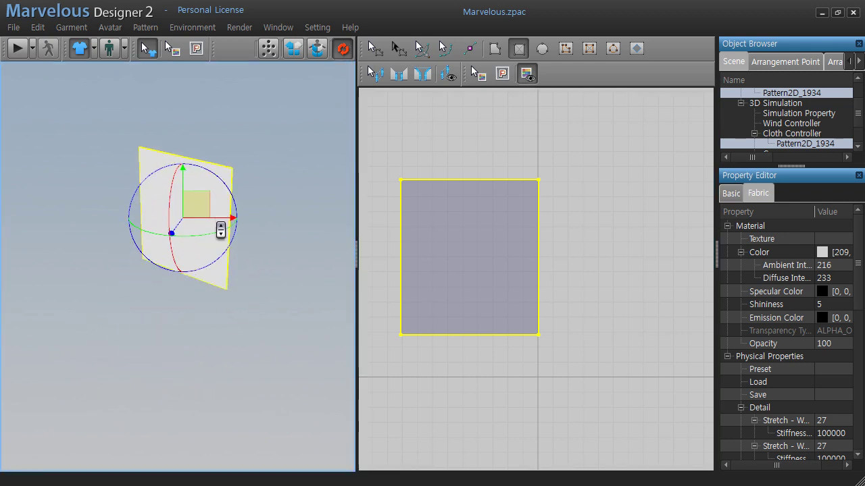
scroll(221, 230, up, 2)
scroll(222, 225, up, 1)
middle_drag(243, 263, 234, 295)
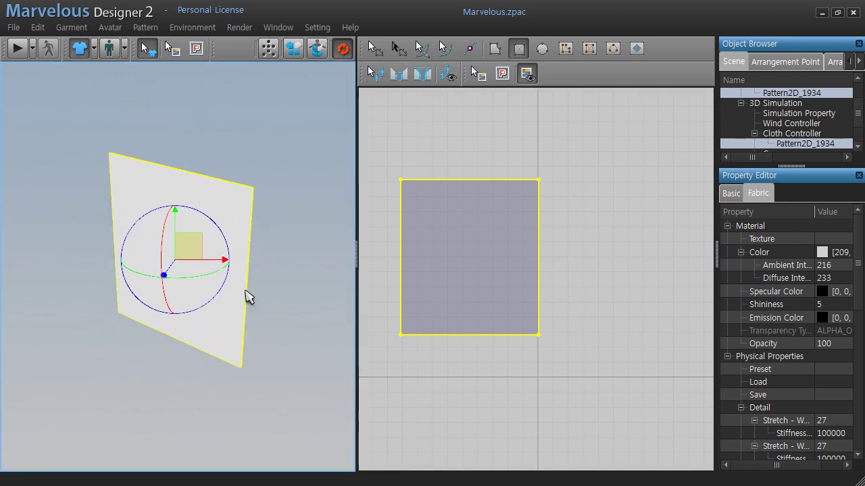
right_drag(295, 324, 343, 304)
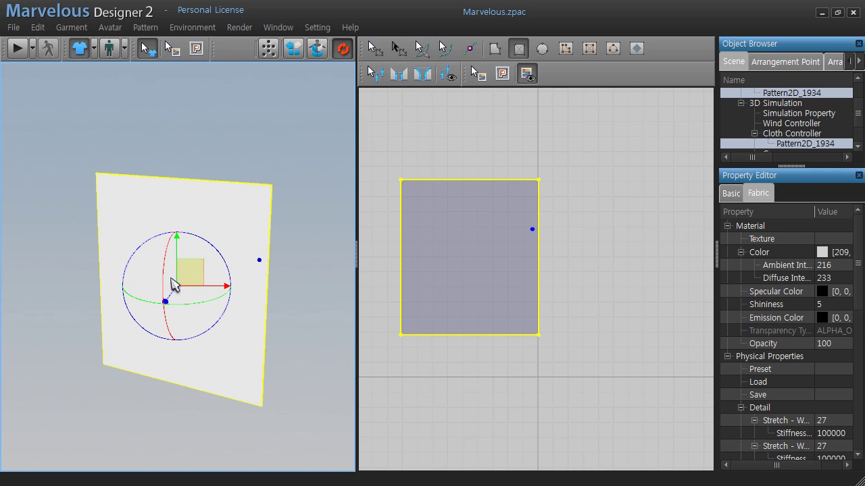
Rotate Pattern2D_1934 with the gizmo's red and blue rings until it lies level.
drag(162, 274, 201, 135)
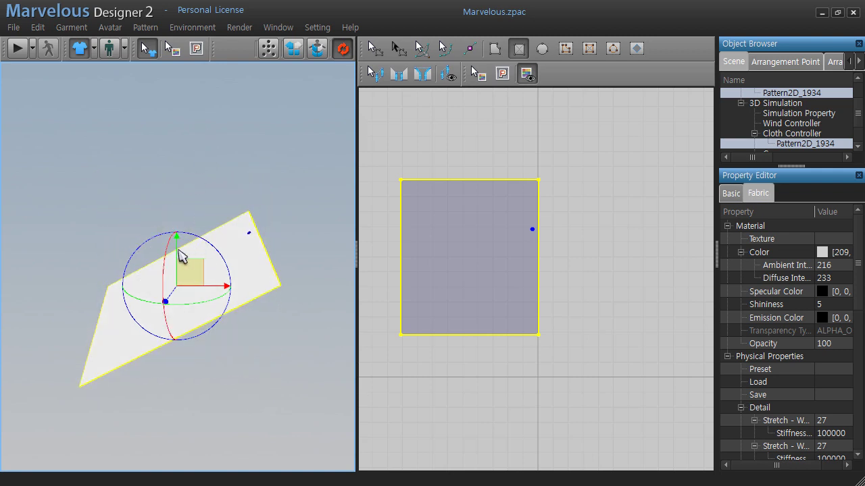
drag(149, 234, 120, 290)
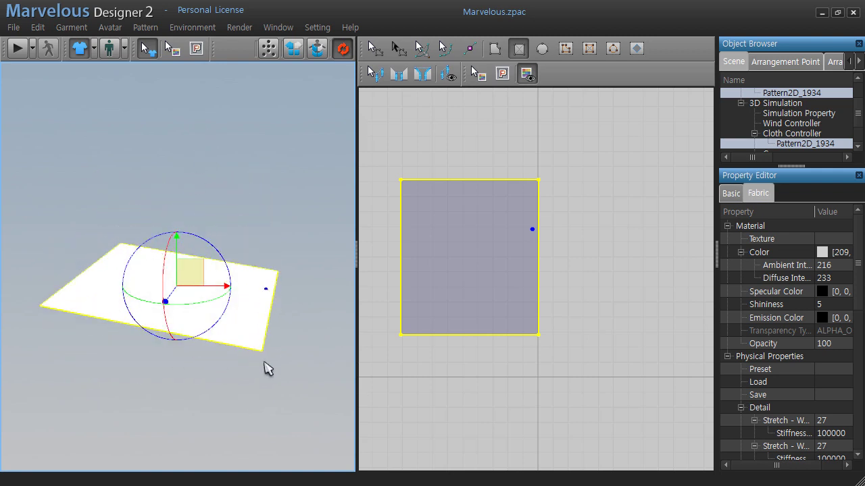
mouse_move(267, 368)
right_down()
mouse_move(106, 421)
mouse_move(228, 304)
mouse_move(197, 426)
mouse_move(196, 416)
right_up()
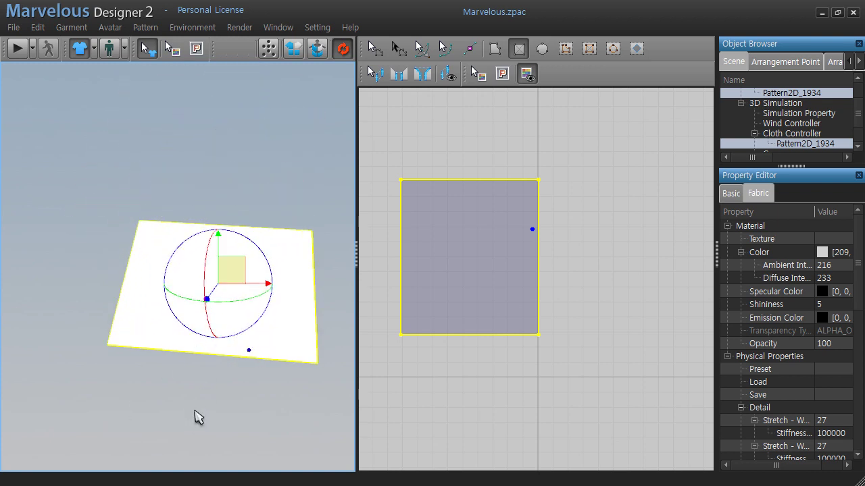
scroll(196, 417, up, 2)
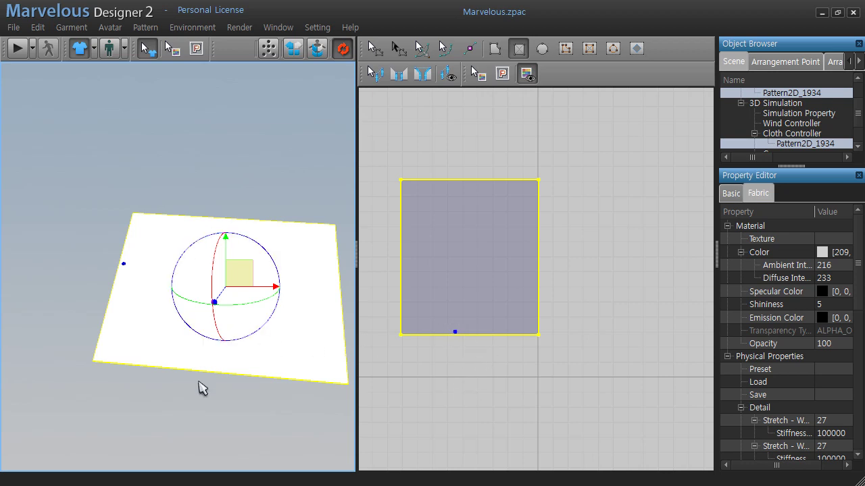
mouse_move(199, 386)
right_down()
mouse_move(280, 419)
mouse_move(272, 428)
mouse_move(307, 301)
right_up()
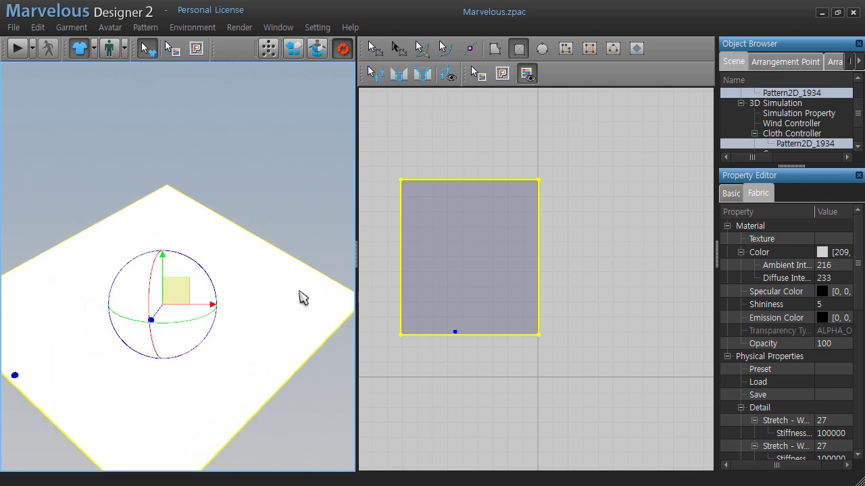
scroll(297, 311, down, 1)
scroll(291, 338, down, 2)
scroll(292, 344, down, 1)
right_drag(160, 372, 216, 359)
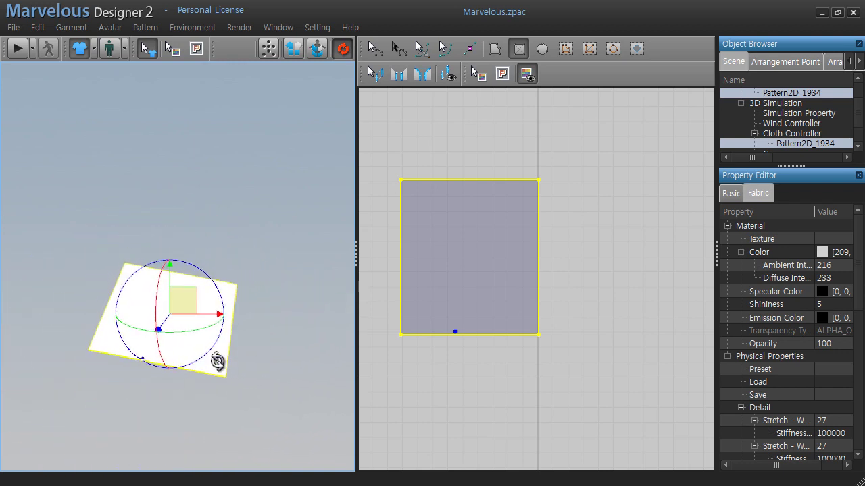
right_drag(282, 385, 284, 313)
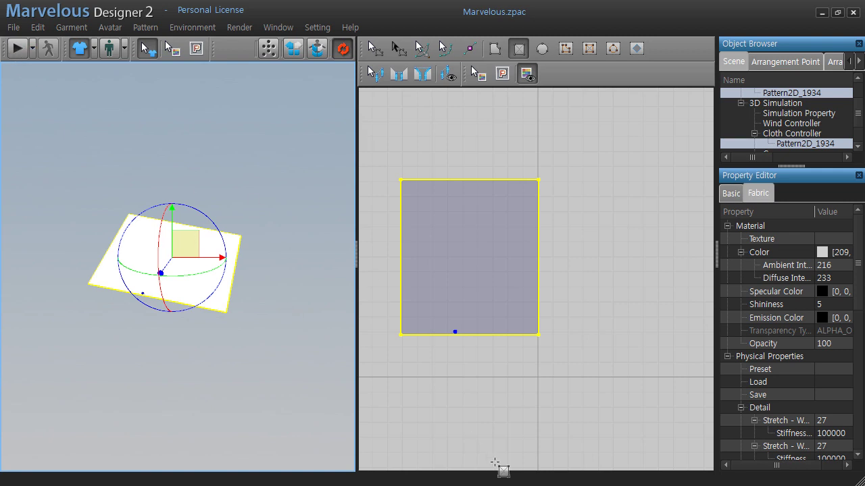
Start the simulation and pull the cloth up from its centre into wrinkles.
key(space)
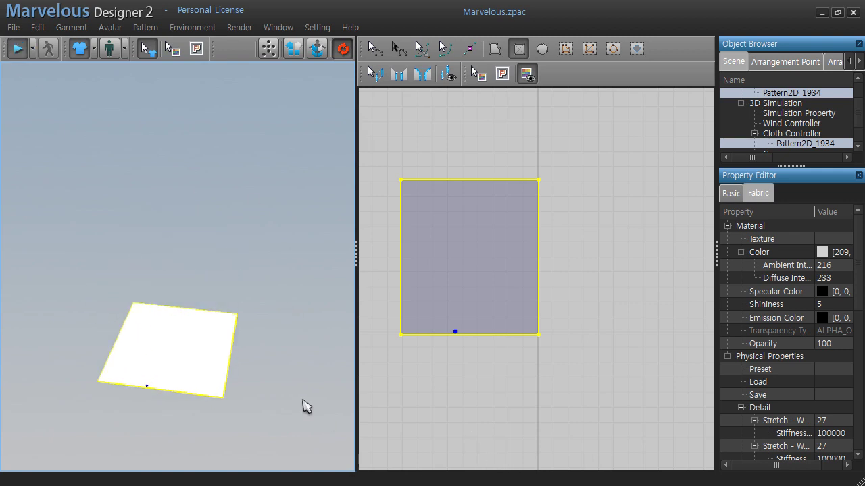
mouse_move(303, 405)
right_down()
mouse_move(258, 368)
mouse_move(260, 386)
right_up()
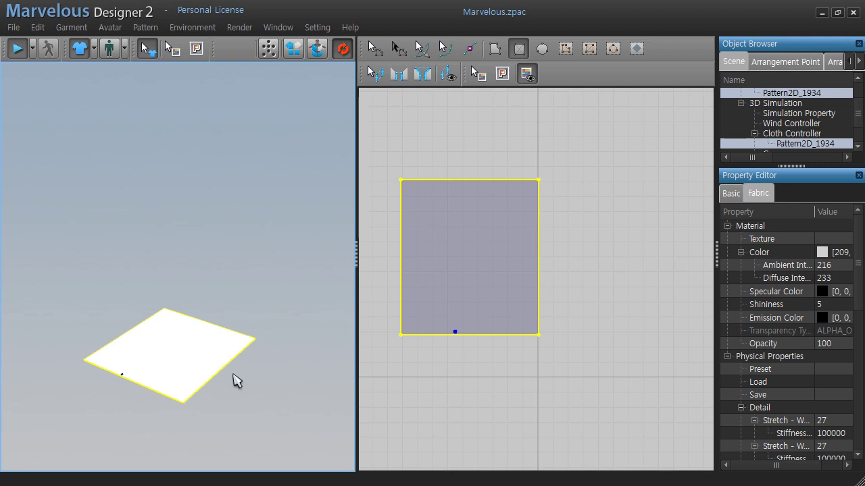
right_drag(234, 378, 245, 408)
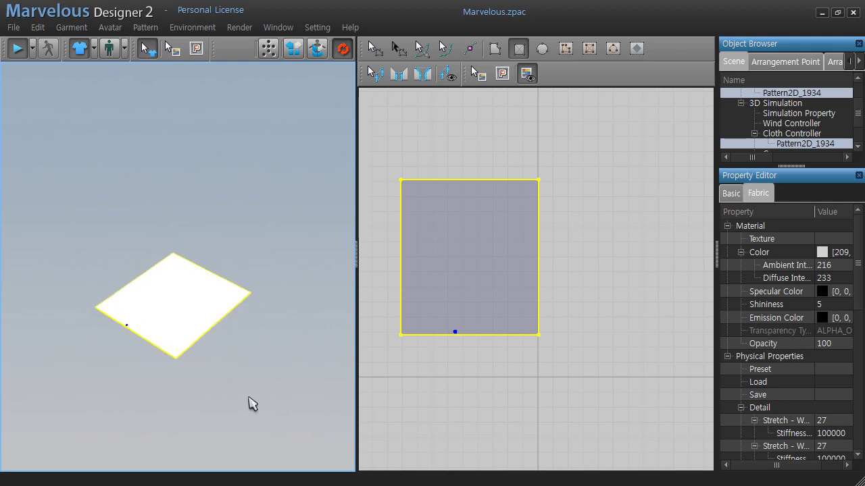
click(190, 308)
right_drag(246, 368, 243, 334)
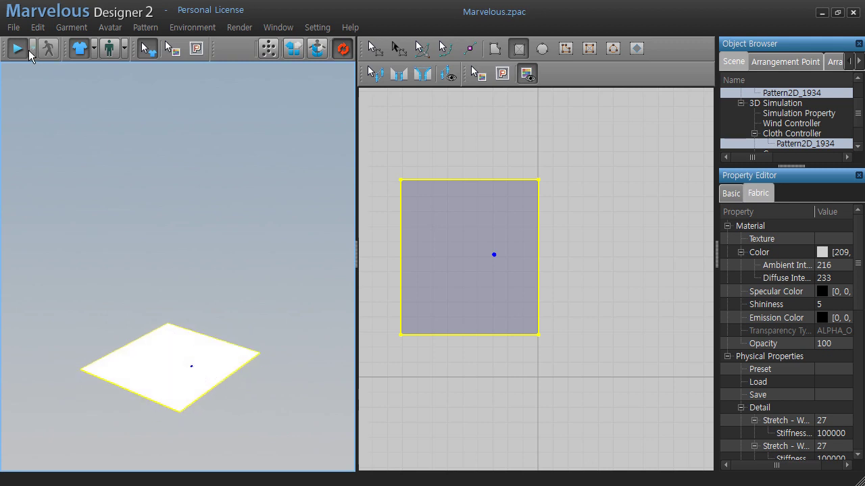
mouse_move(192, 358)
mouse_down()
mouse_move(195, 210)
mouse_move(122, 215)
mouse_move(189, 219)
mouse_move(155, 216)
mouse_move(162, 218)
mouse_up()
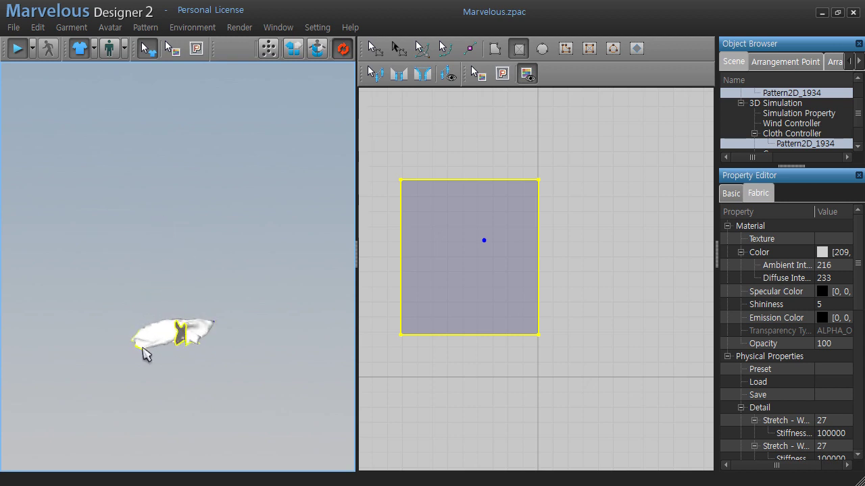
Let the cloth drop, tug it upward by its top corner, then stop simulating.
right_drag(142, 352, 177, 379)
scroll(172, 350, up, 2)
scroll(170, 345, up, 2)
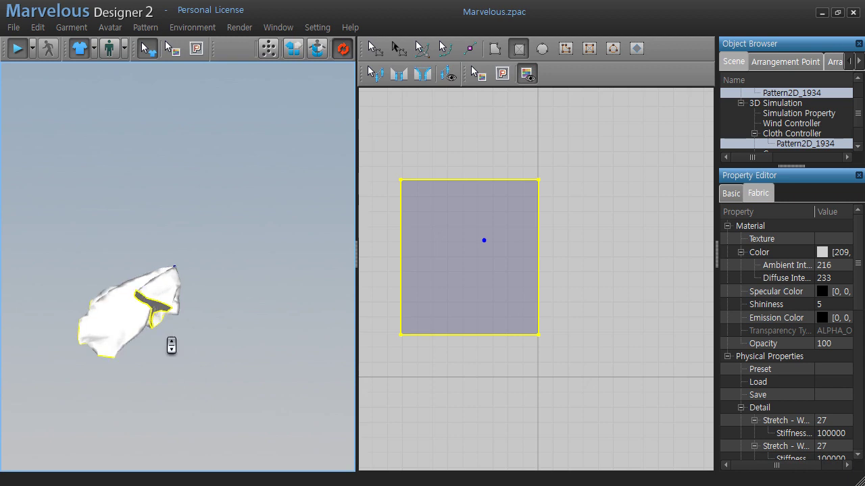
scroll(171, 344, up, 3)
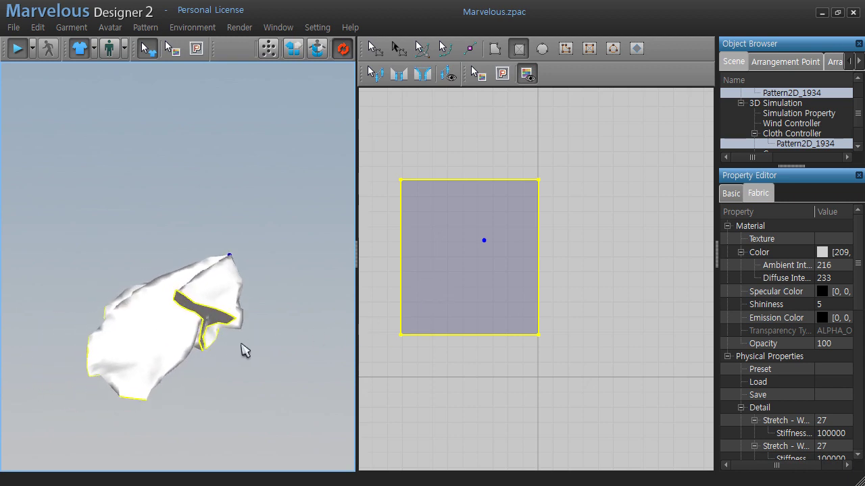
drag(230, 255, 234, 217)
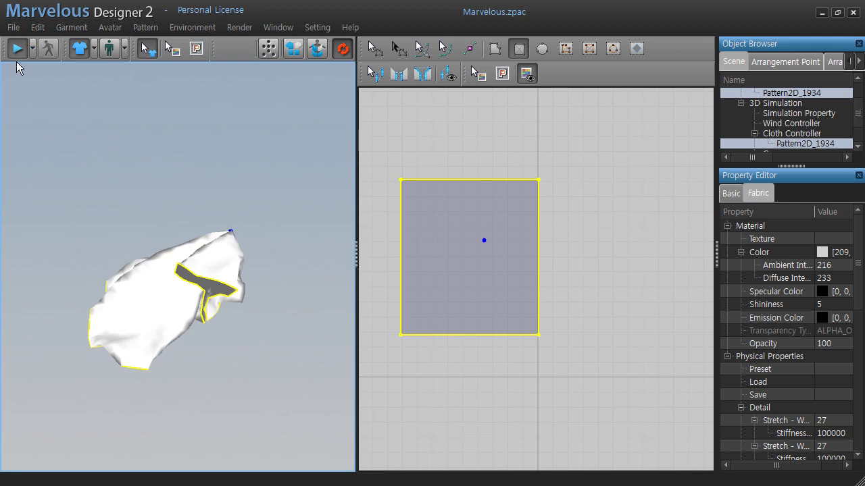
key(space)
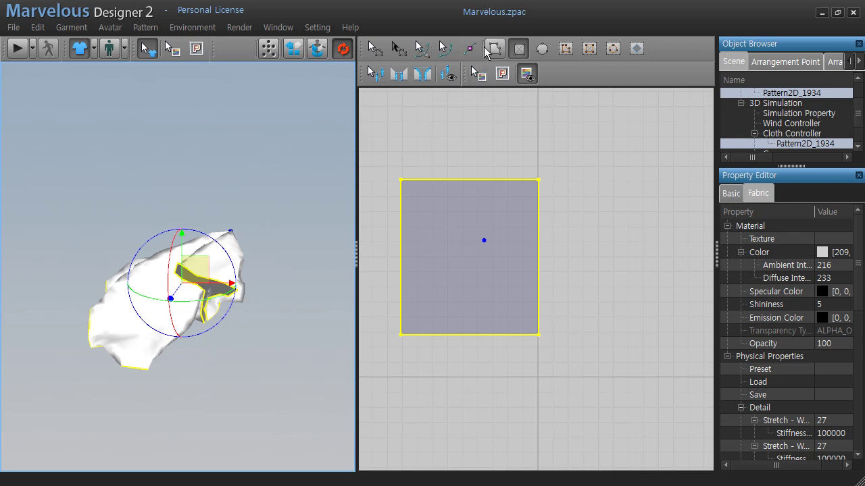
Delete the crumpled square, then place the first vertex of a new polygon pattern.
key(Delete)
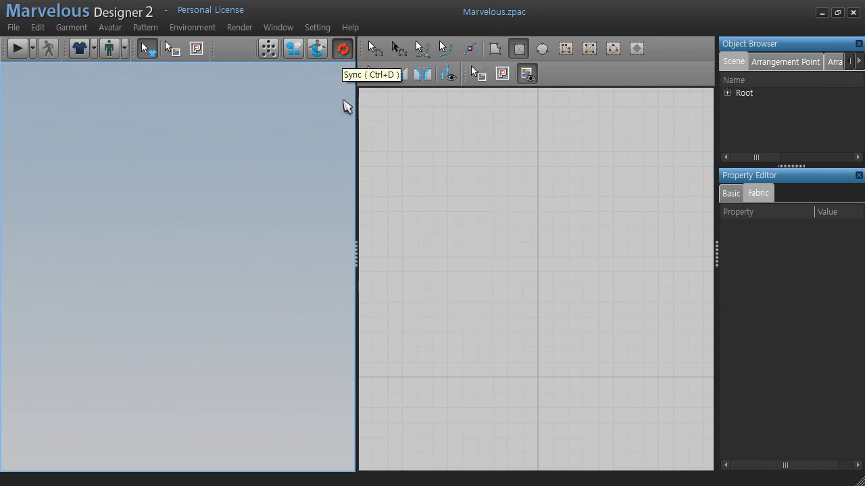
mouse_move(483, 308)
middle_down()
mouse_move(492, 403)
mouse_move(462, 356)
mouse_move(517, 347)
middle_up()
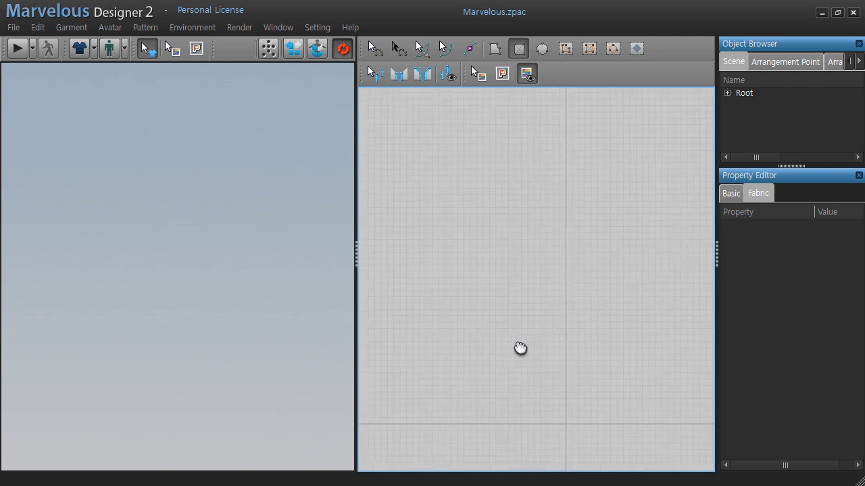
click(516, 52)
click(495, 52)
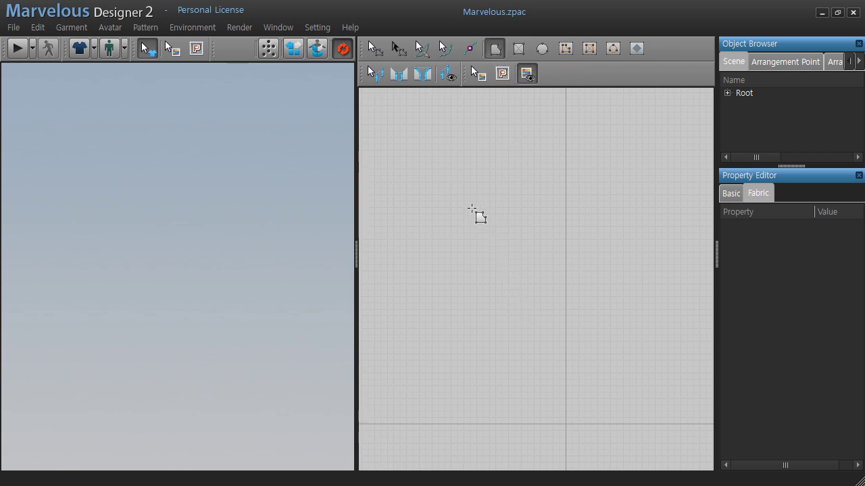
click(472, 208)
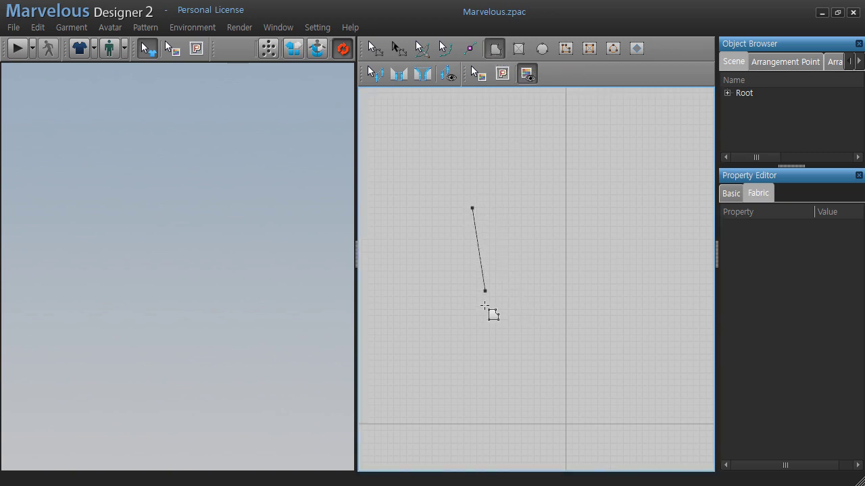
Draw a five-sided pentagon pattern by placing its corners and closing the outline.
click(473, 384)
click(631, 385)
click(641, 246)
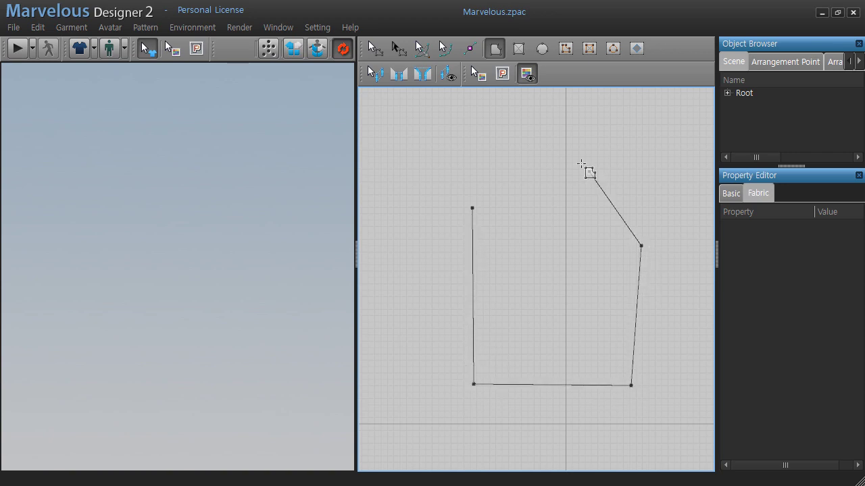
click(557, 140)
click(472, 208)
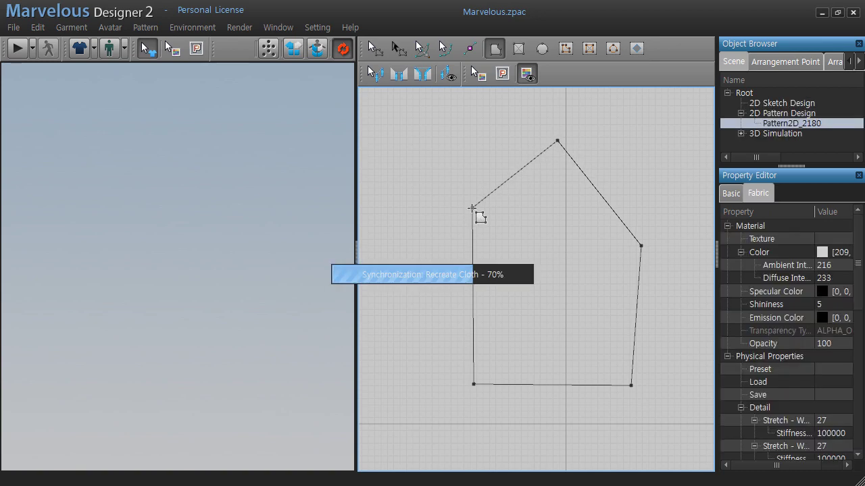
Zoom out and pan the 2D and 3D views to leave space right of the pentagon.
scroll(200, 409, up, 2)
scroll(199, 394, up, 2)
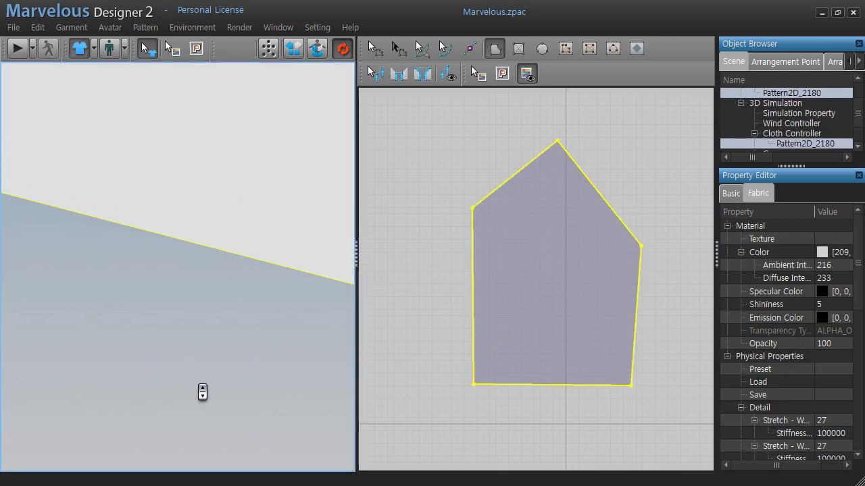
scroll(202, 368, up, 3)
scroll(209, 312, down, 2)
scroll(222, 304, down, 3)
scroll(270, 241, down, 1)
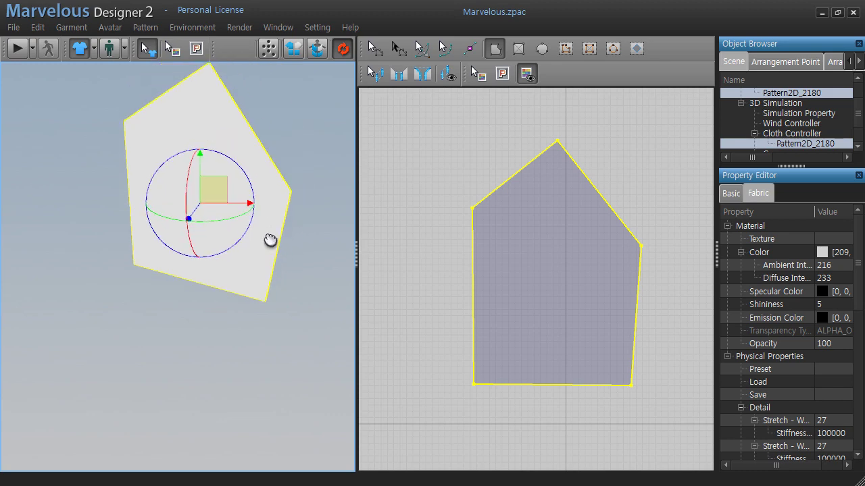
middle_drag(270, 241, 249, 307)
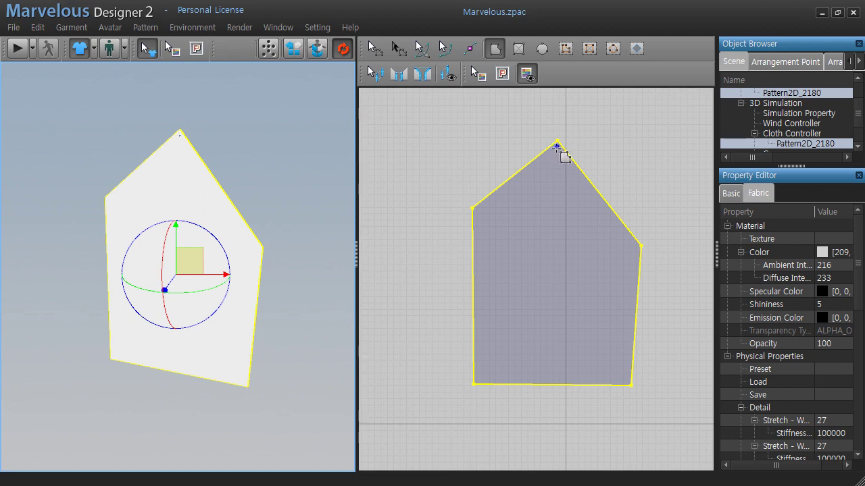
middle_drag(610, 305, 545, 299)
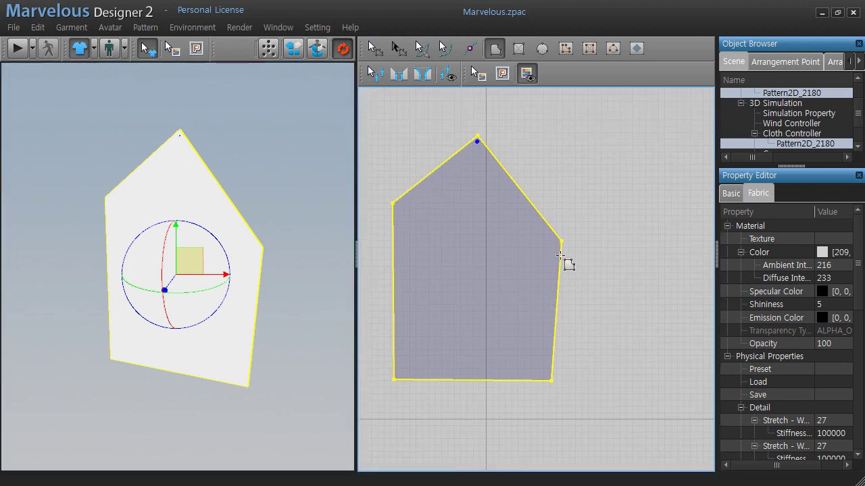
scroll(540, 295, down, 1)
scroll(546, 289, down, 1)
middle_drag(592, 262, 548, 254)
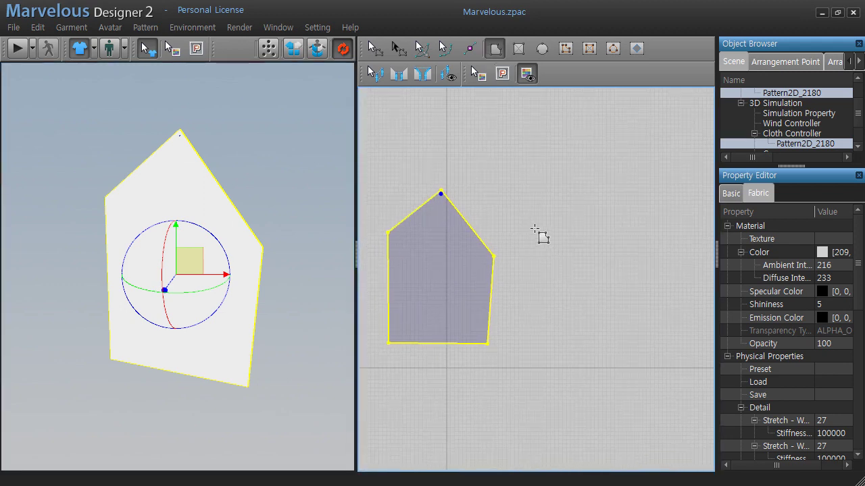
middle_drag(331, 268, 180, 265)
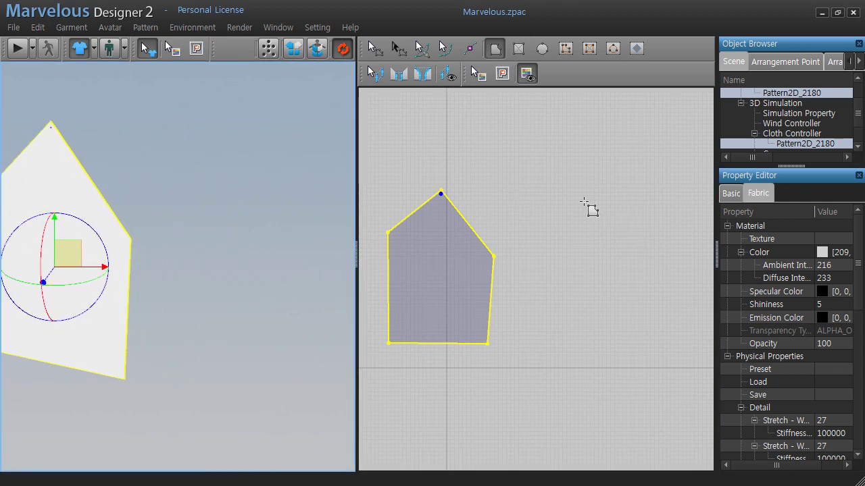
Draw an axis-aligned rectangle pattern right of the pentagon, view it in 3D, and start another outline.
click(514, 186)
key(shift)
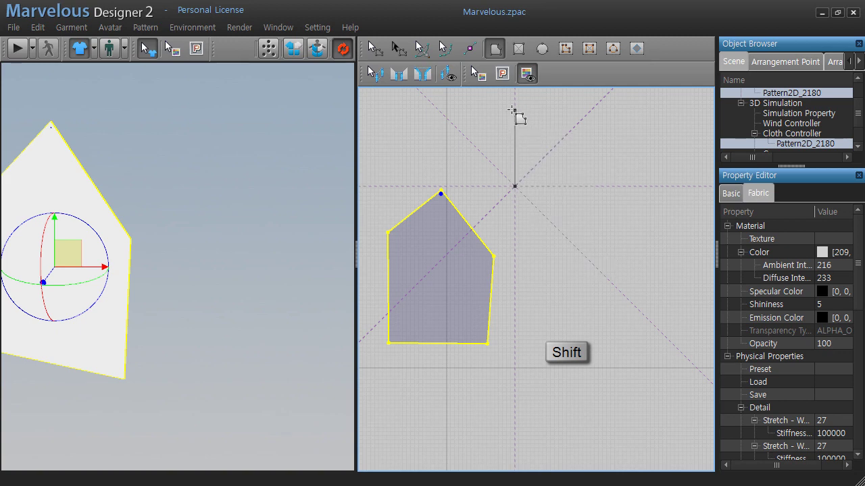
click(523, 334)
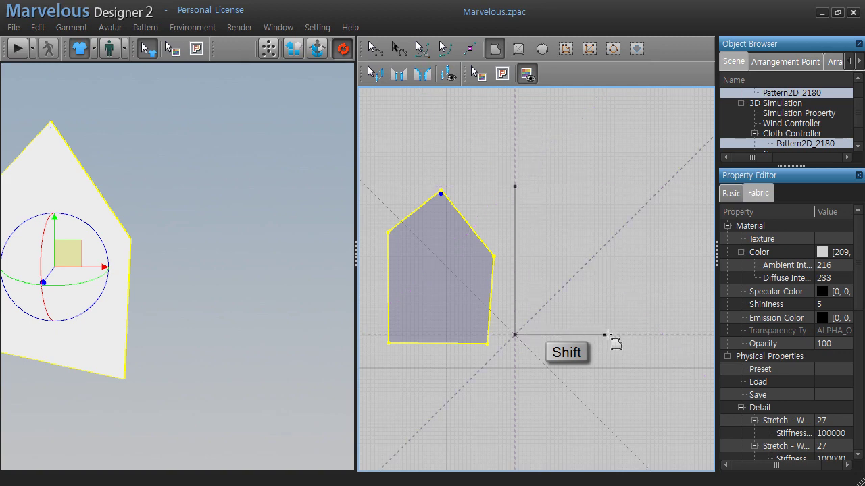
click(628, 335)
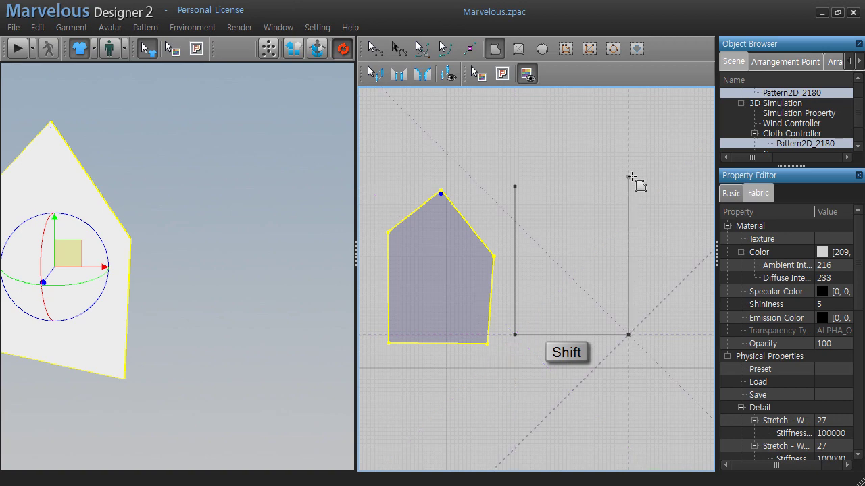
click(628, 184)
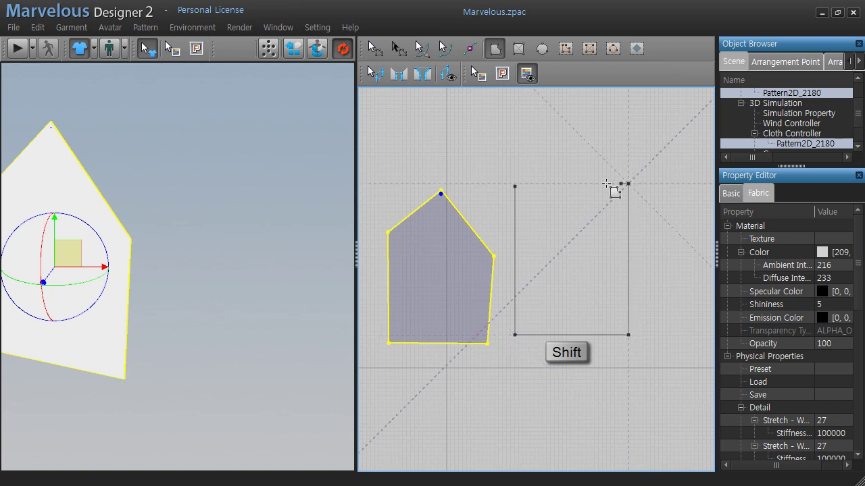
click(515, 184)
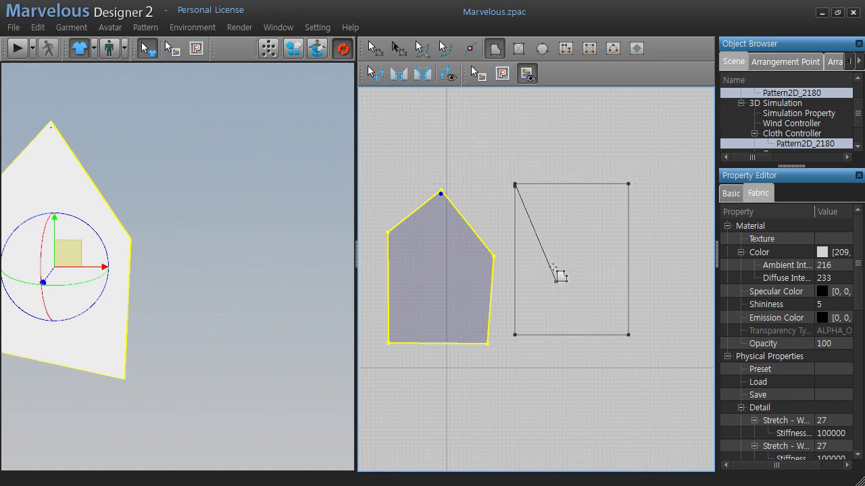
click(515, 185)
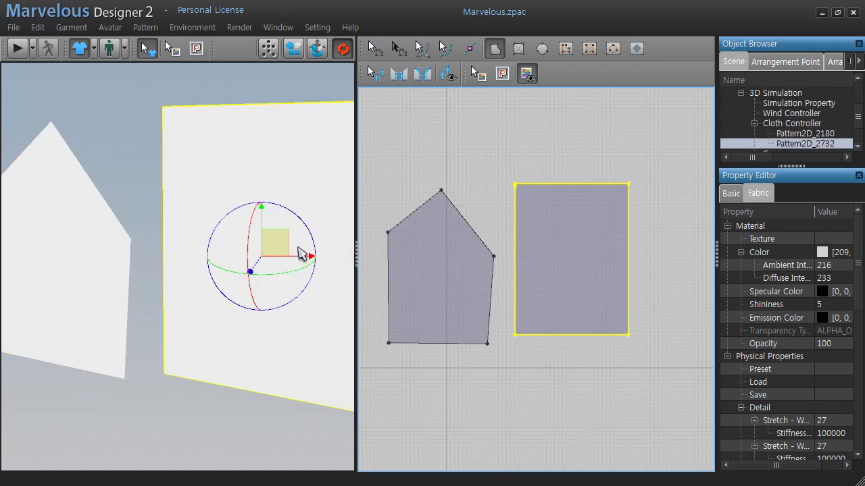
right_drag(302, 253, 212, 299)
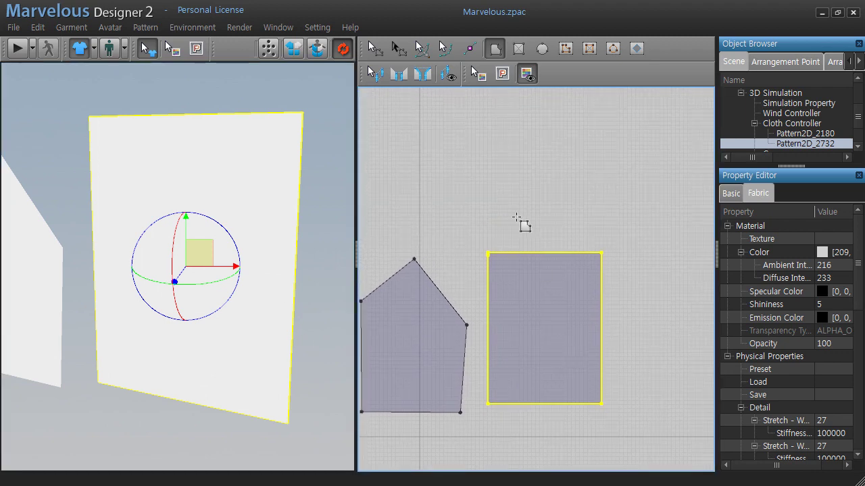
click(508, 191)
click(591, 173)
click(534, 119)
key(BackSpace)
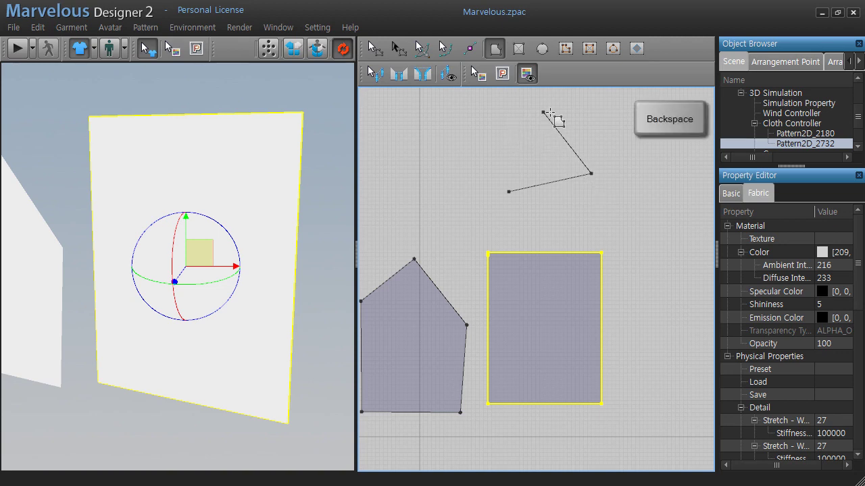
key(BackSpace)
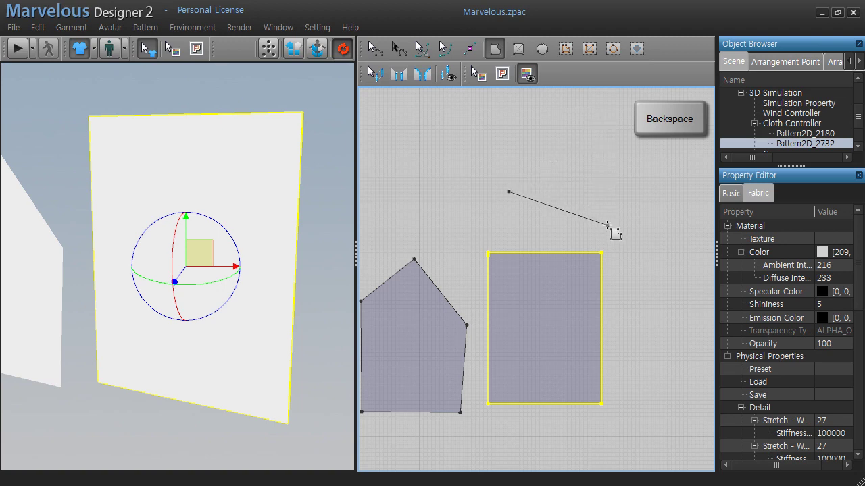
click(608, 224)
click(658, 132)
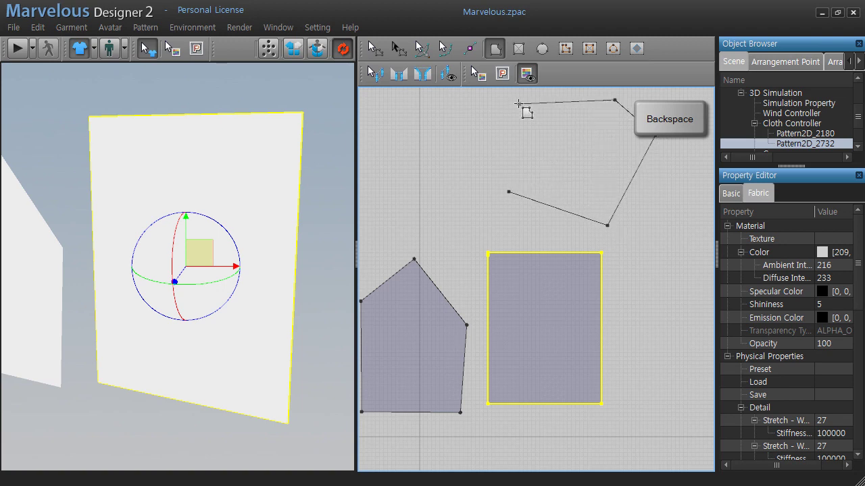
key(BackSpace)
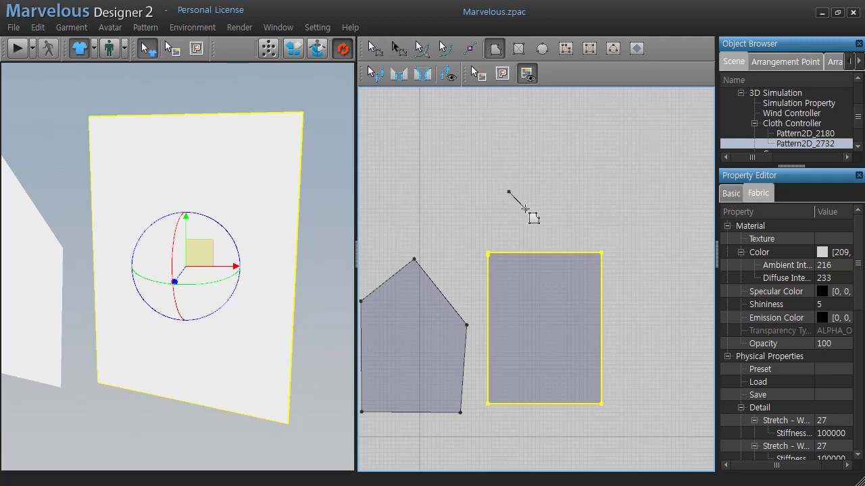
key(Escape)
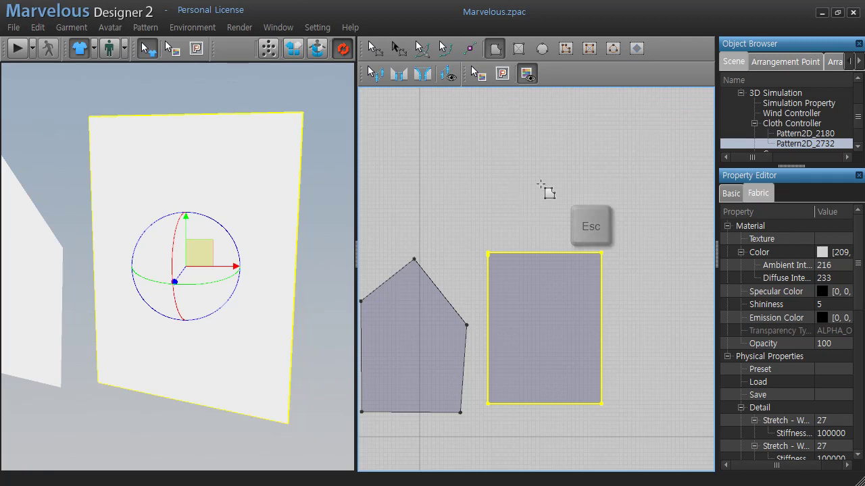
right_drag(547, 189, 571, 224)
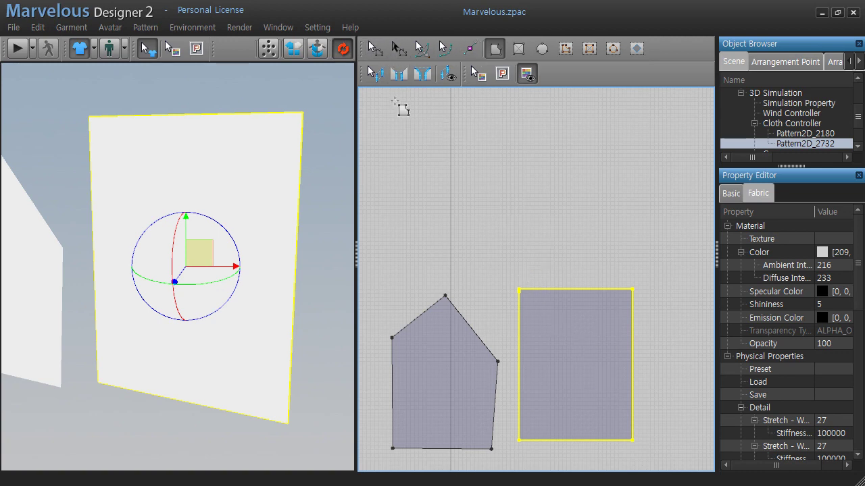
Select both the pentagon and rectangle patterns and delete them.
click(374, 51)
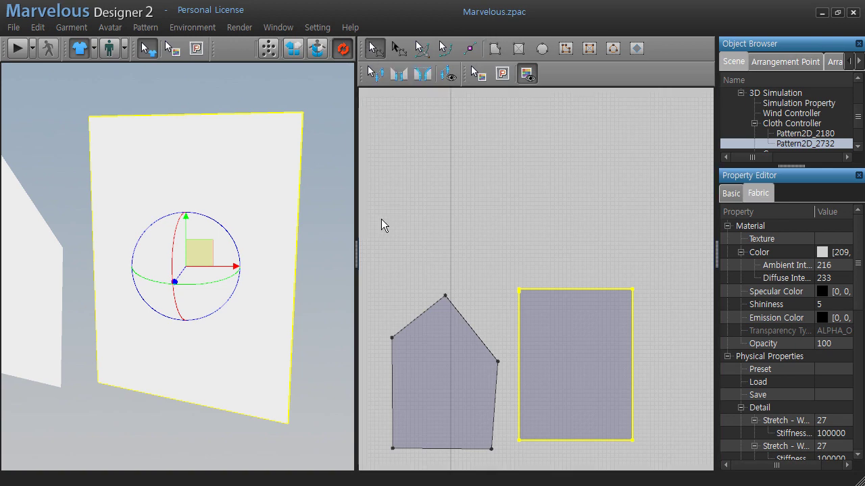
drag(429, 158, 696, 469)
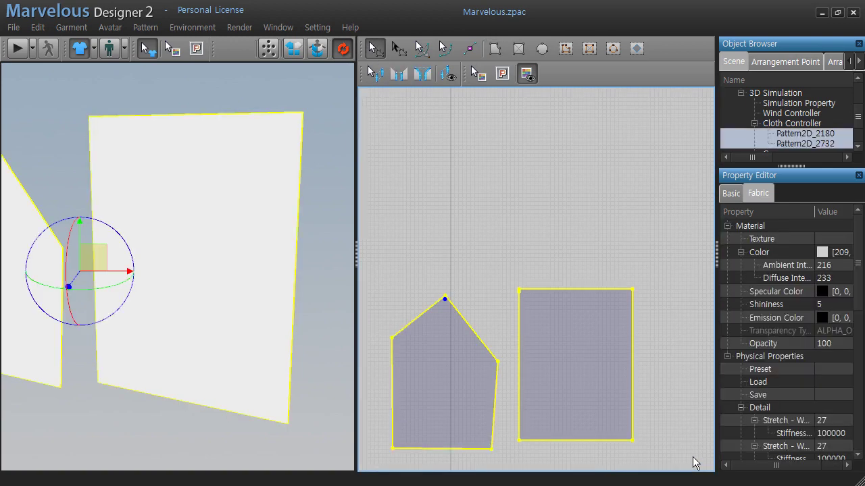
key(Delete)
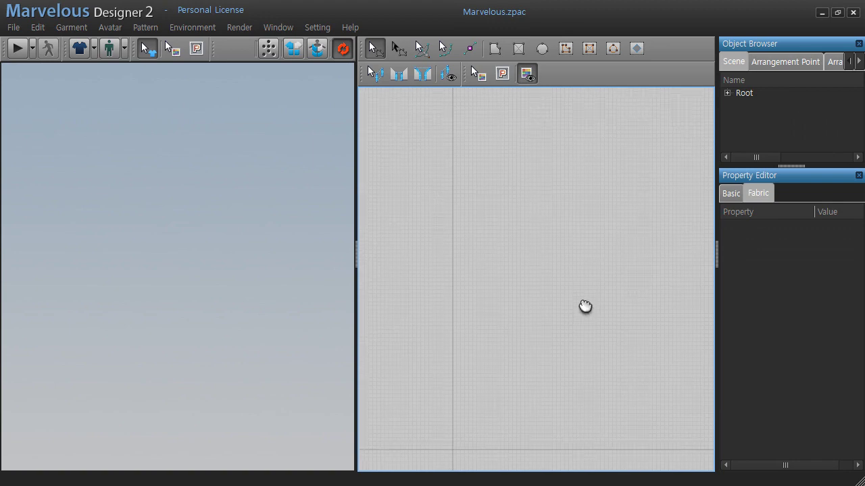
Draw a tall rectangular pattern in the emptied pattern view.
middle_drag(585, 306, 617, 302)
scroll(620, 224, down, 1)
scroll(558, 293, down, 1)
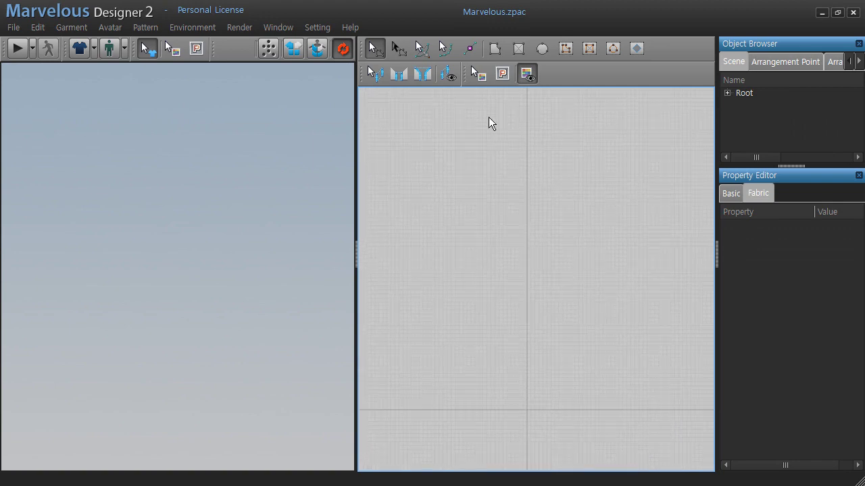
click(520, 54)
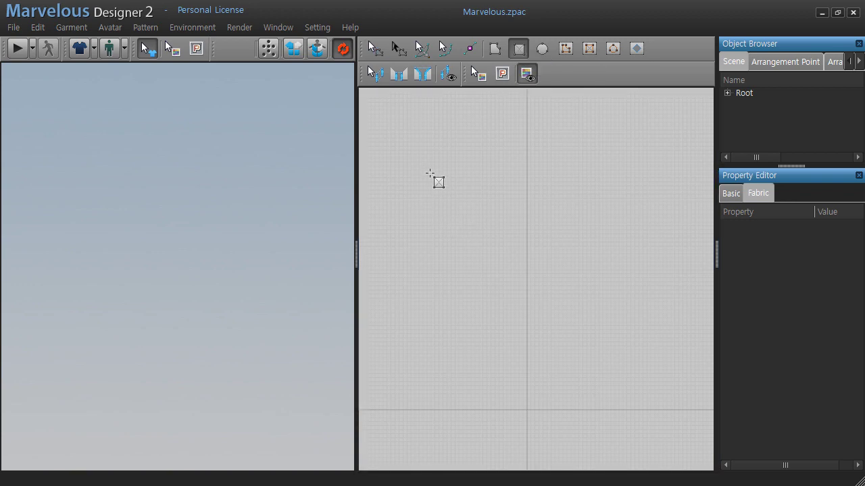
drag(431, 176, 534, 358)
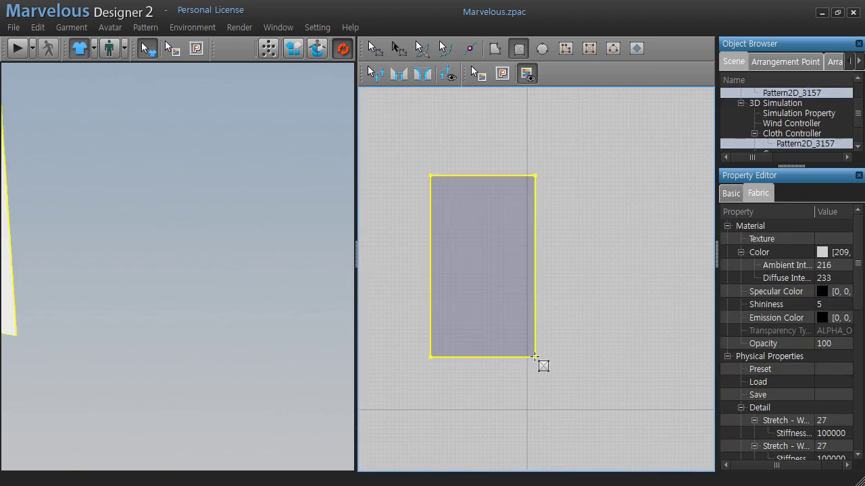
Draw a circle pattern right of the tall rectangle and start the cloth simulation.
click(541, 49)
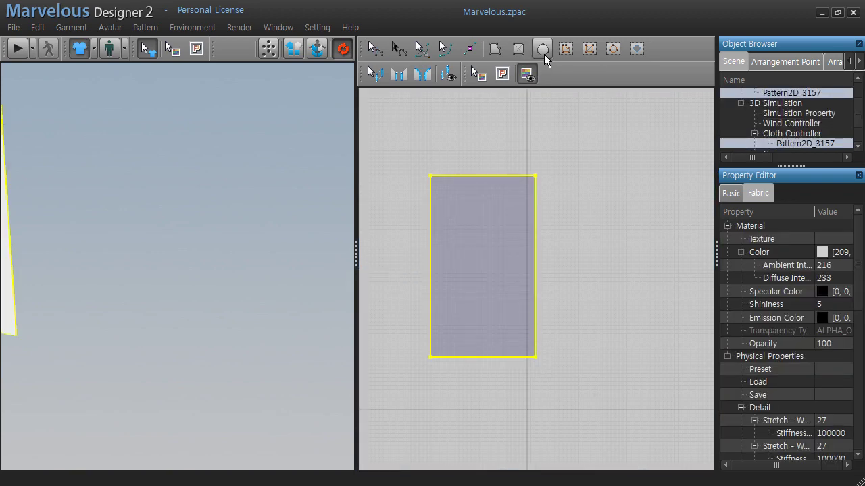
drag(622, 252, 632, 333)
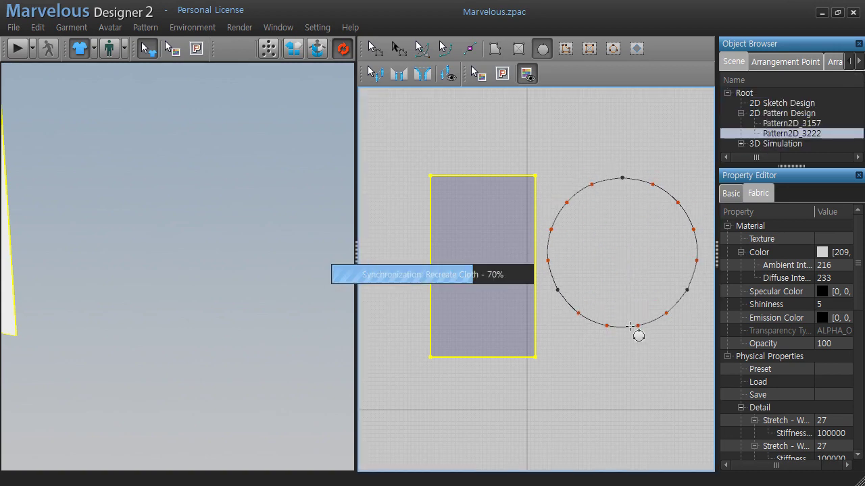
scroll(264, 405, down, 3)
scroll(257, 402, up, 1)
scroll(250, 396, down, 2)
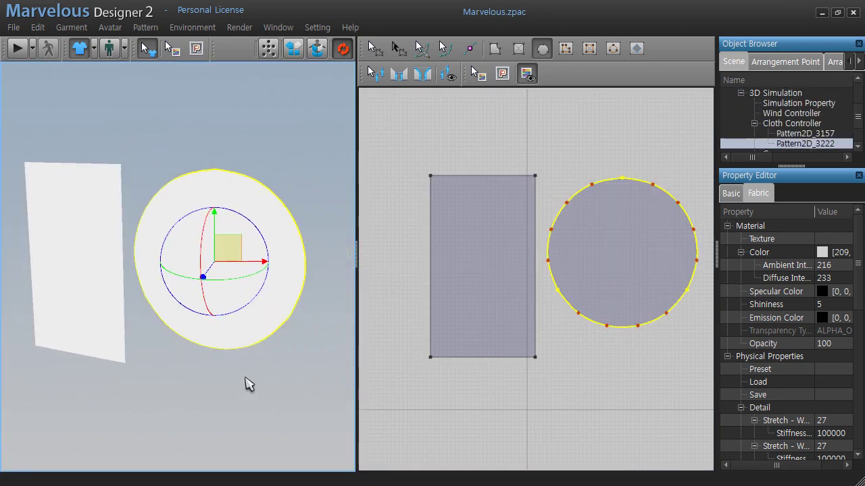
middle_drag(247, 383, 268, 382)
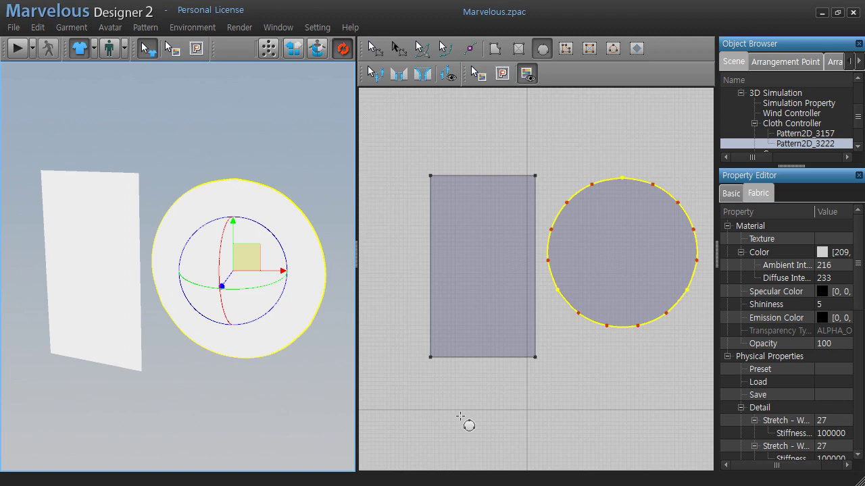
key(space)
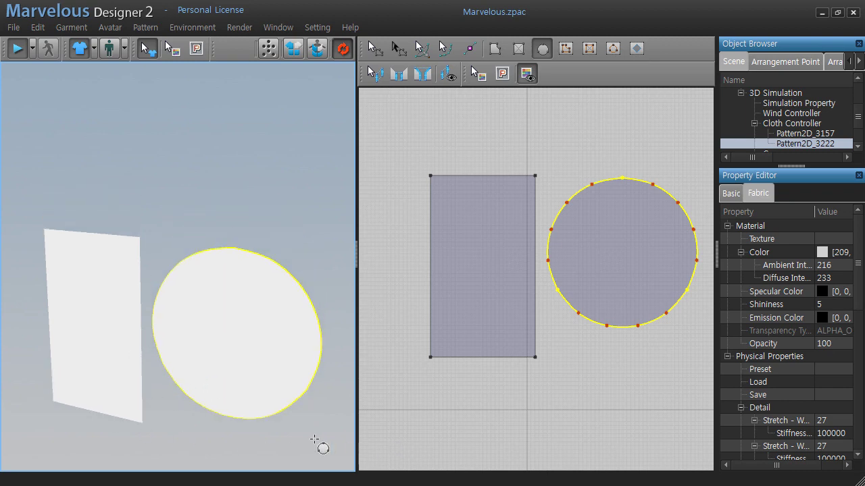
Pull the circle cloth's edge upward during simulation, then stop simulating.
drag(318, 343, 319, 326)
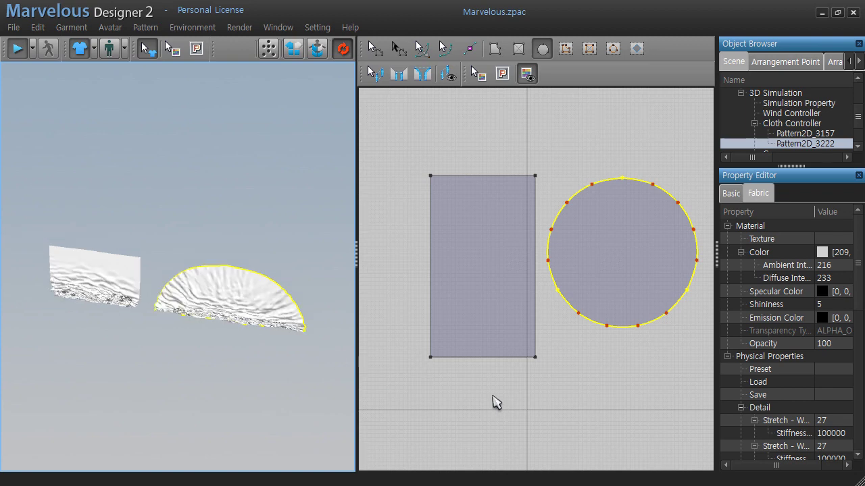
key(space)
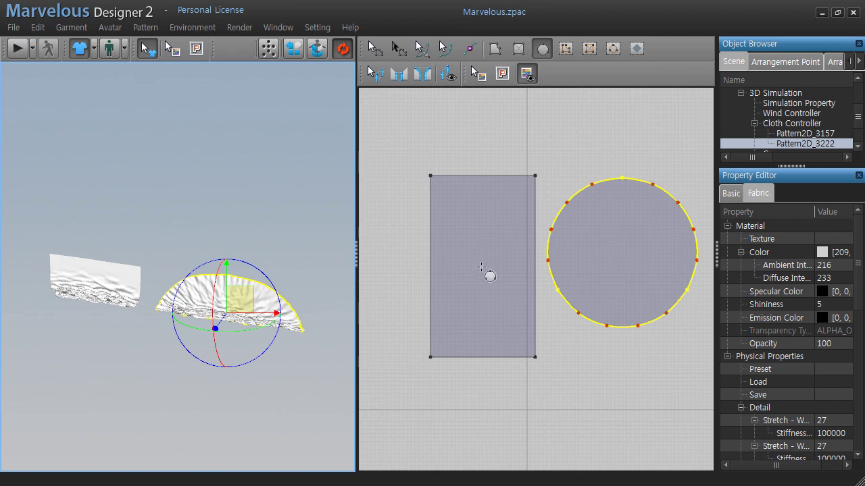
Select the rectangle and circle patterns together and delete them.
click(376, 55)
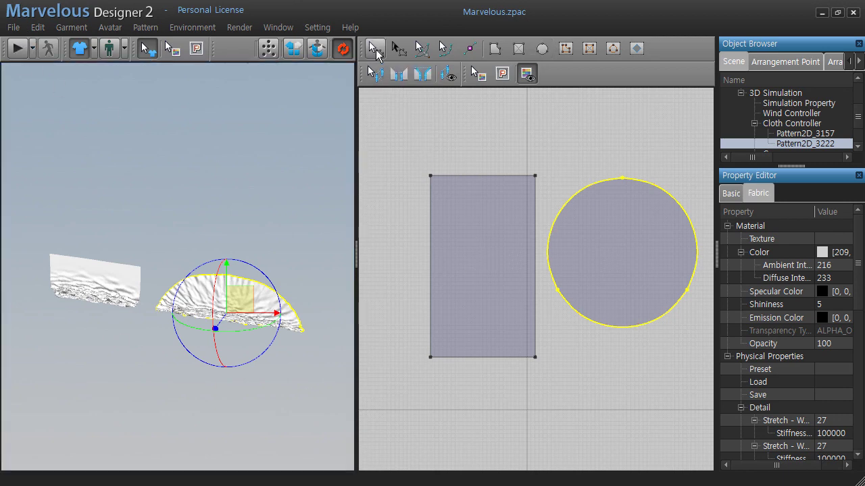
drag(387, 121, 709, 409)
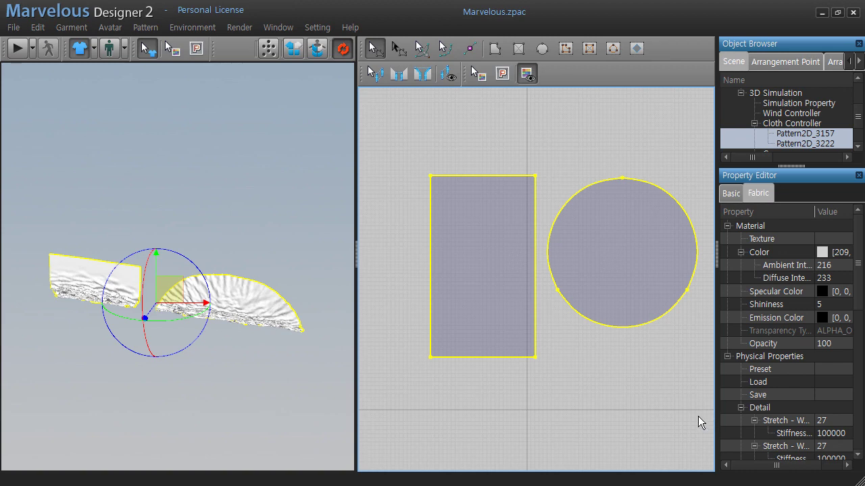
key(Delete)
scroll(553, 304, down, 2)
scroll(566, 274, down, 2)
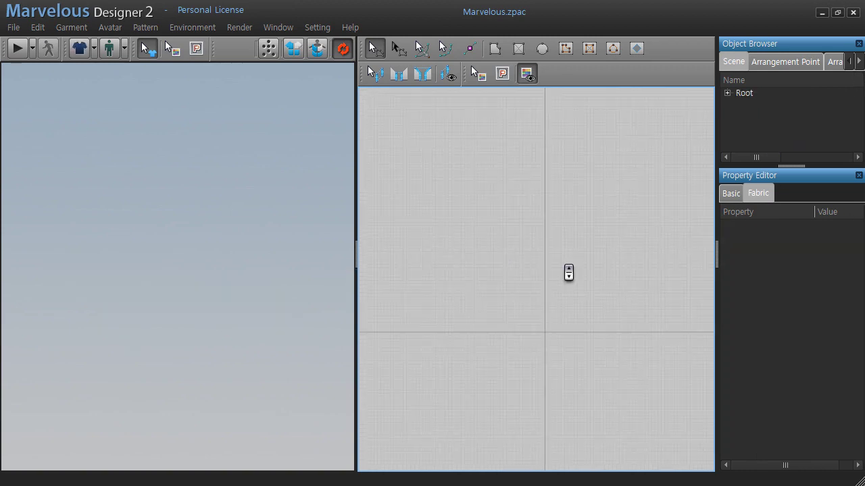
scroll(568, 273, down, 1)
scroll(569, 272, up, 2)
mouse_move(570, 276)
right_down()
mouse_move(523, 305)
mouse_move(555, 290)
right_up()
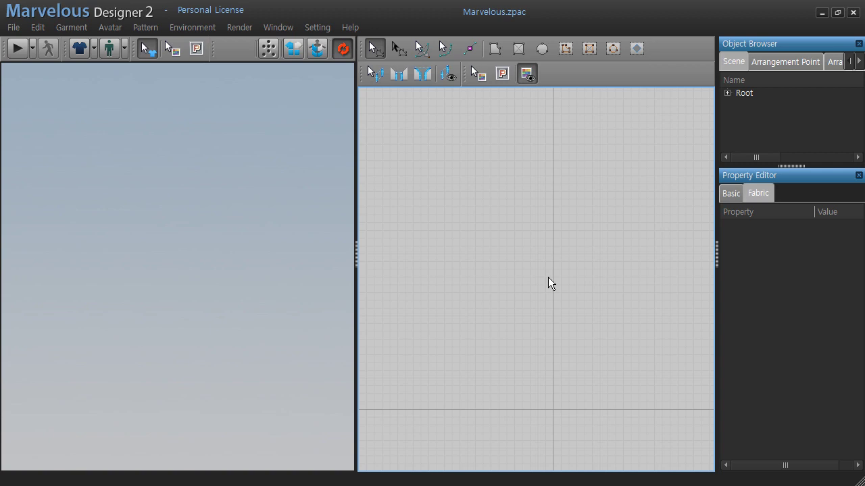
Draw a new square pattern near the canvas centre and centre it in 3D.
click(515, 48)
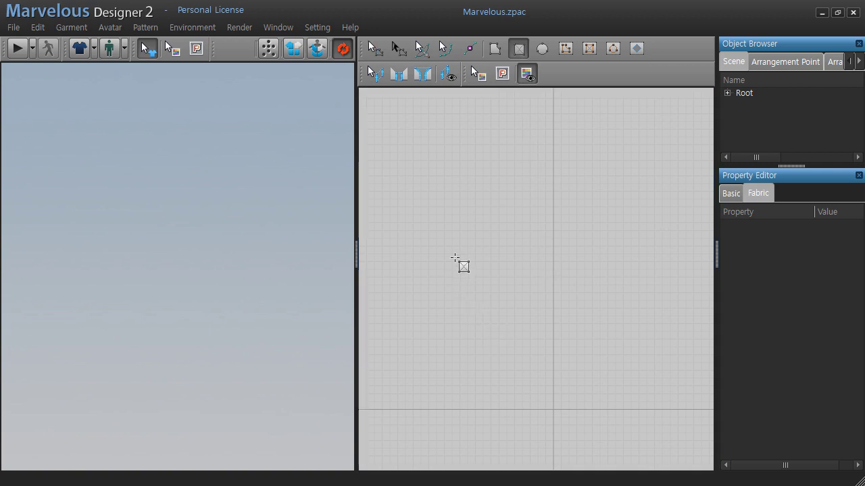
drag(457, 240, 614, 399)
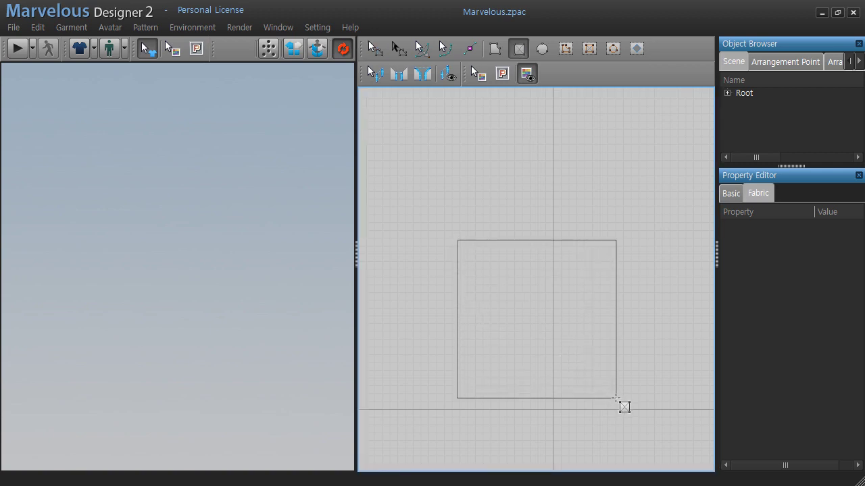
scroll(189, 319, up, 1)
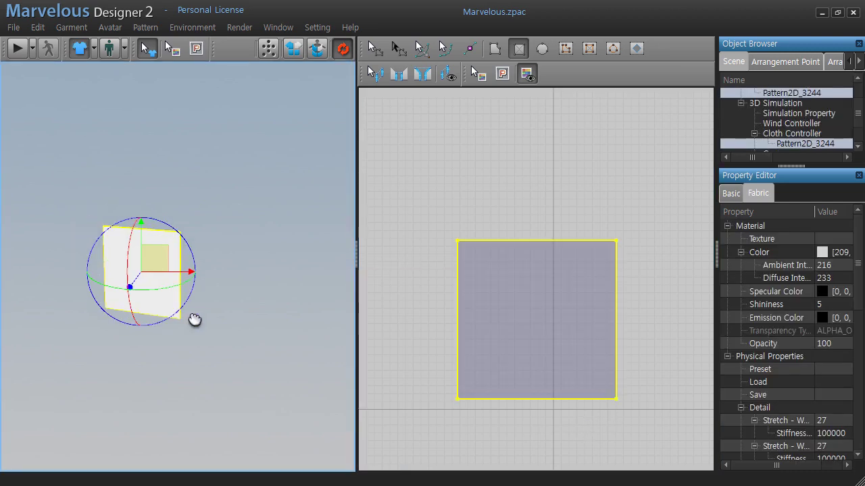
scroll(234, 347, up, 2)
scroll(239, 365, up, 3)
mouse_move(239, 365)
middle_down()
mouse_move(234, 309)
mouse_move(205, 290)
middle_up()
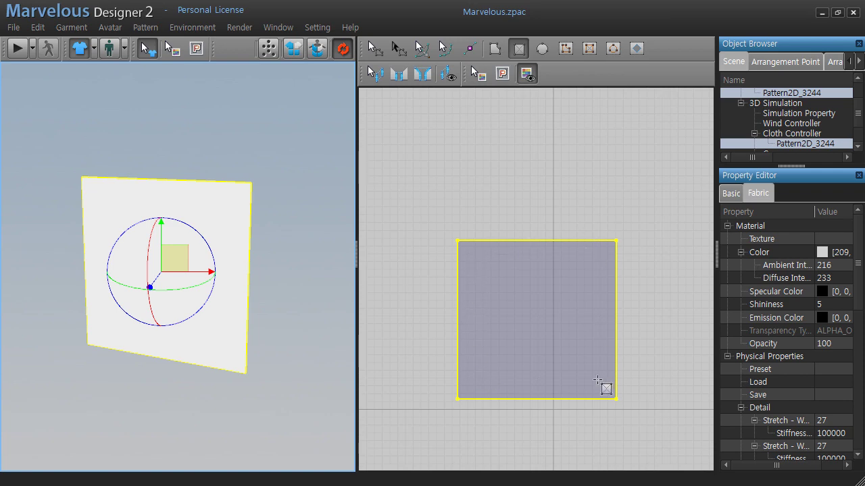
Draw a U-shaped internal line inside the square pattern.
click(562, 51)
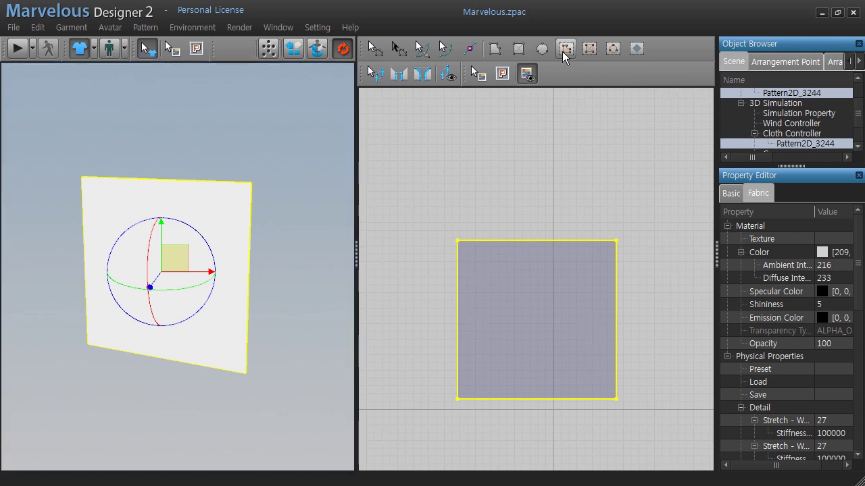
click(485, 260)
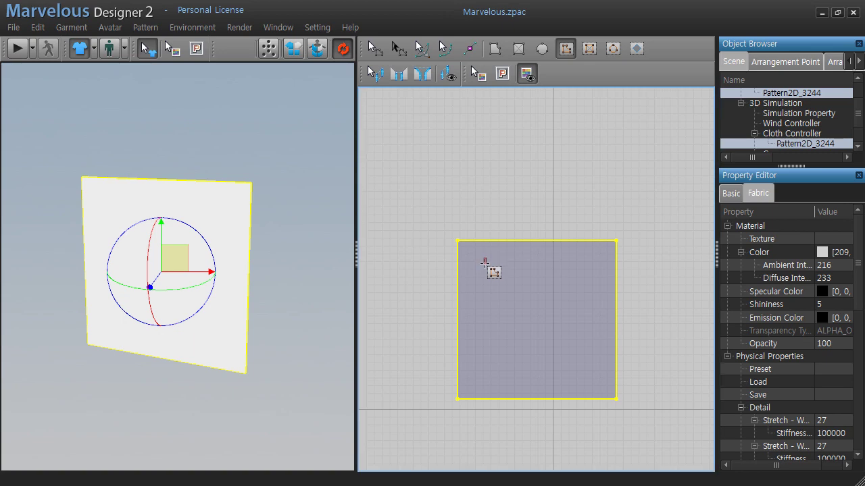
click(485, 376)
click(574, 376)
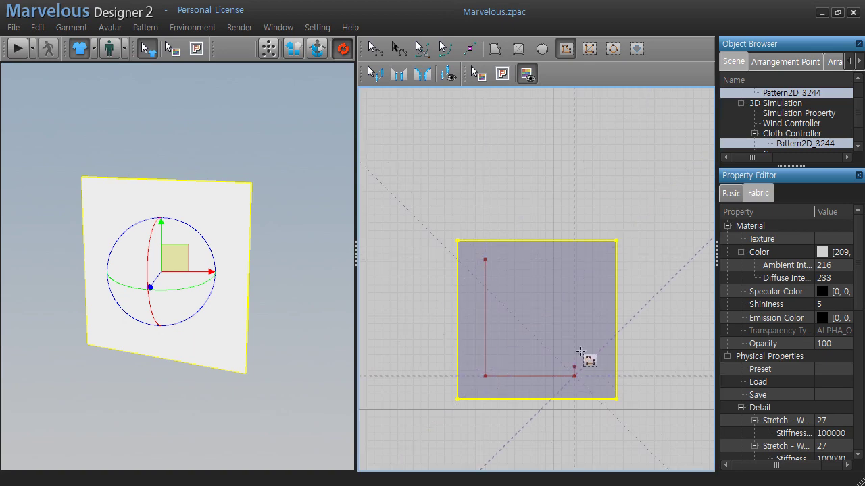
click(574, 260)
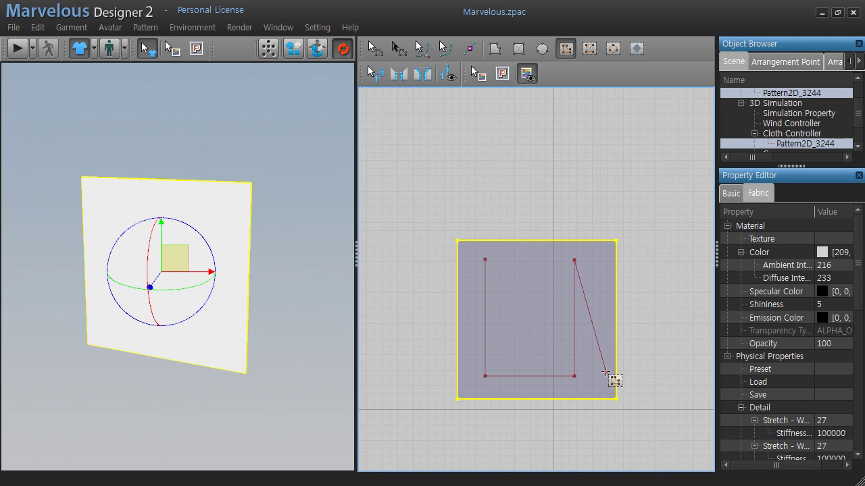
double_click(574, 260)
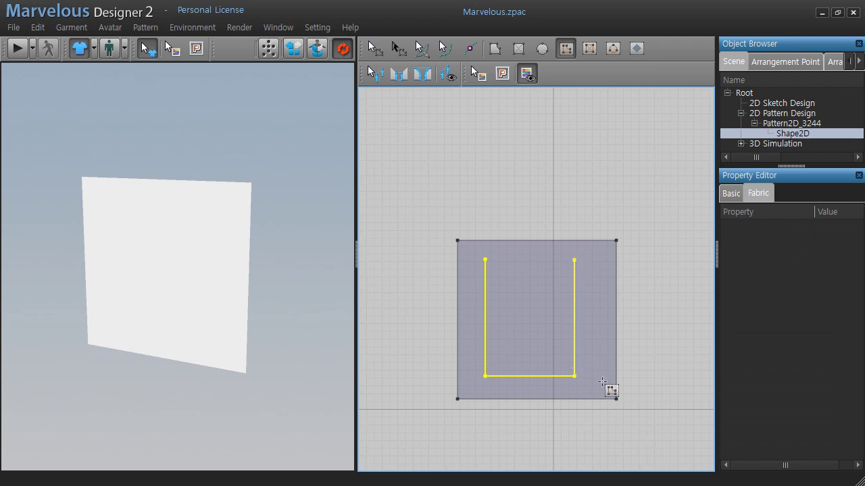
Add a straight vertical internal line near the square's right edge and stop drawing.
click(597, 256)
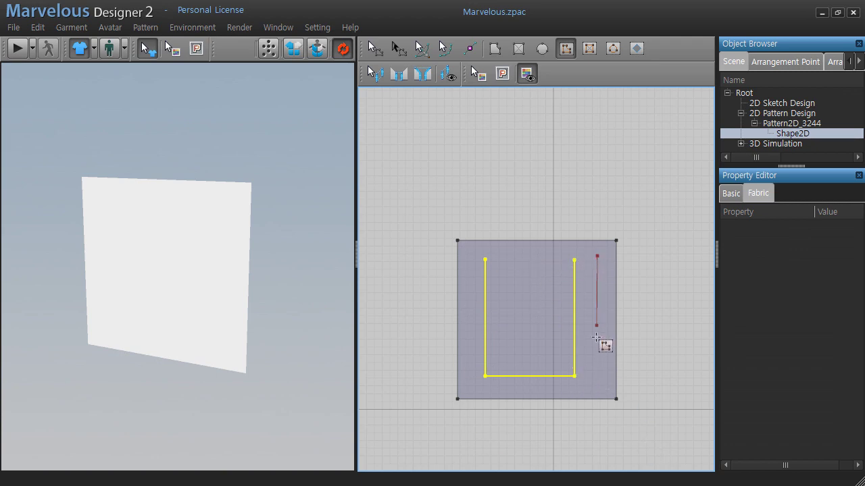
click(596, 376)
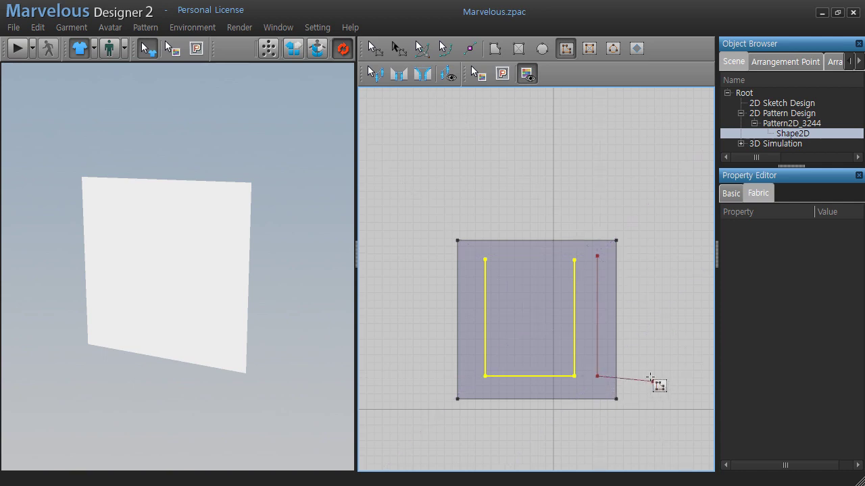
double_click(596, 376)
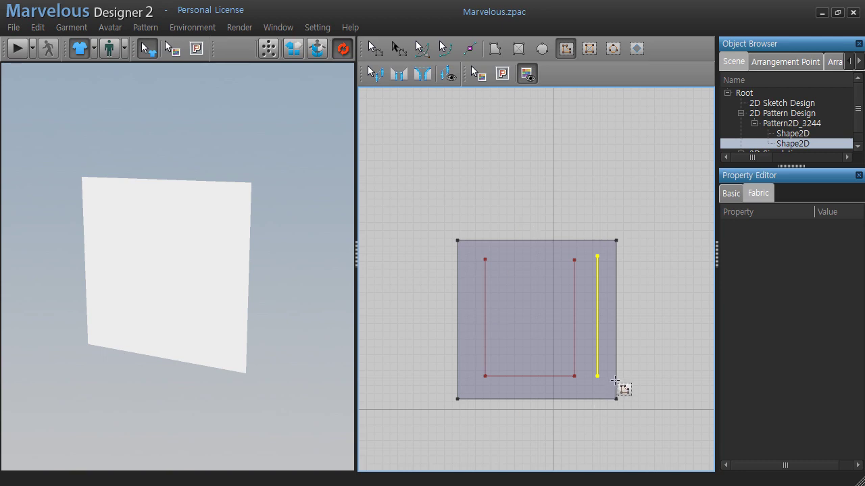
right_click(637, 329)
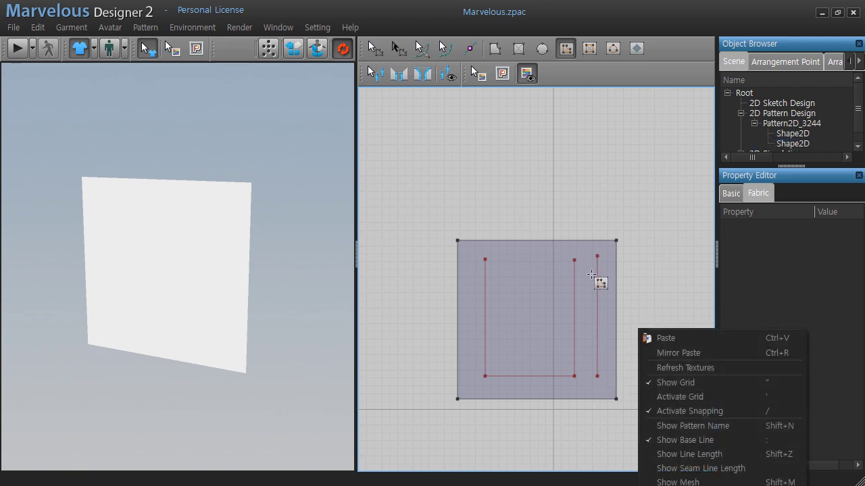
Select the whole square pattern along with its internal lines.
click(375, 48)
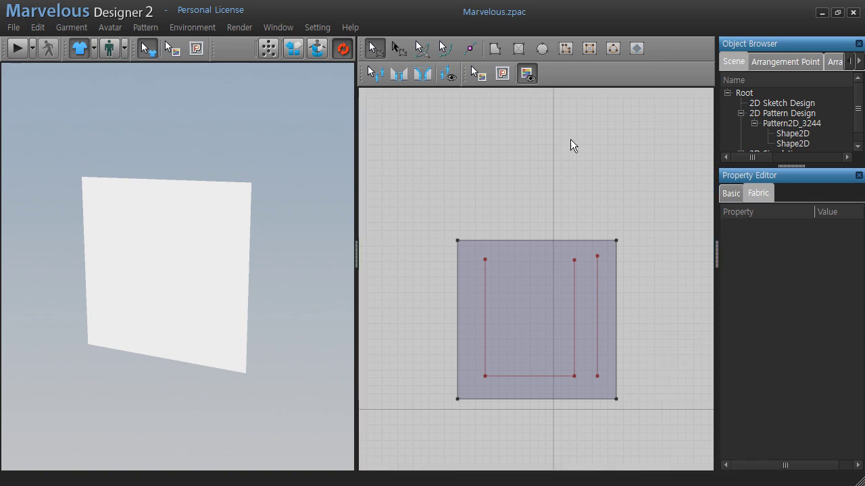
click(553, 313)
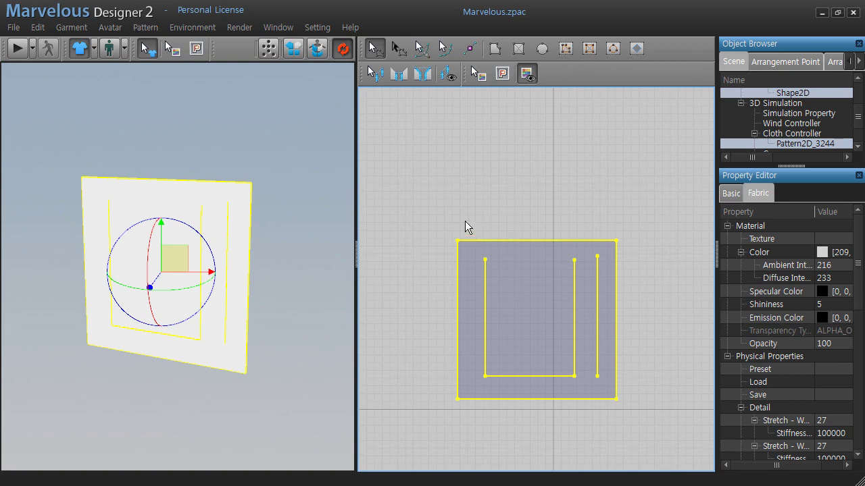
drag(422, 216, 648, 458)
Delete the old square and draw a new square pattern in its place.
key(Delete)
click(519, 48)
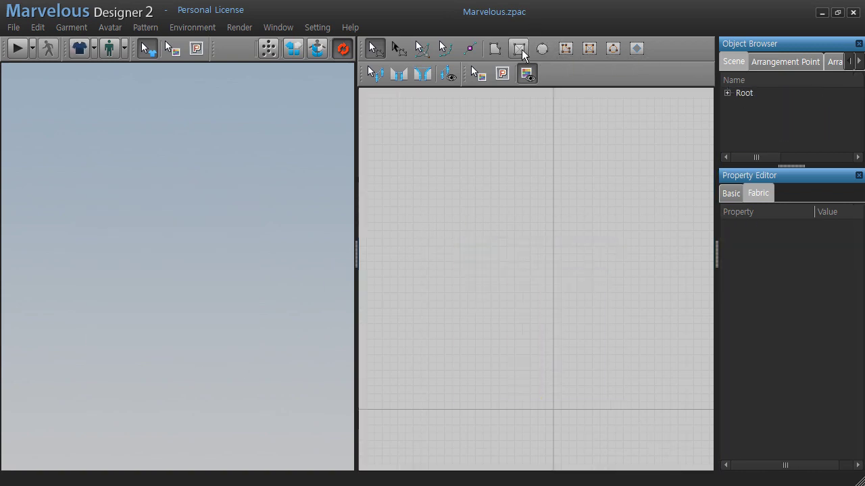
drag(452, 213, 641, 402)
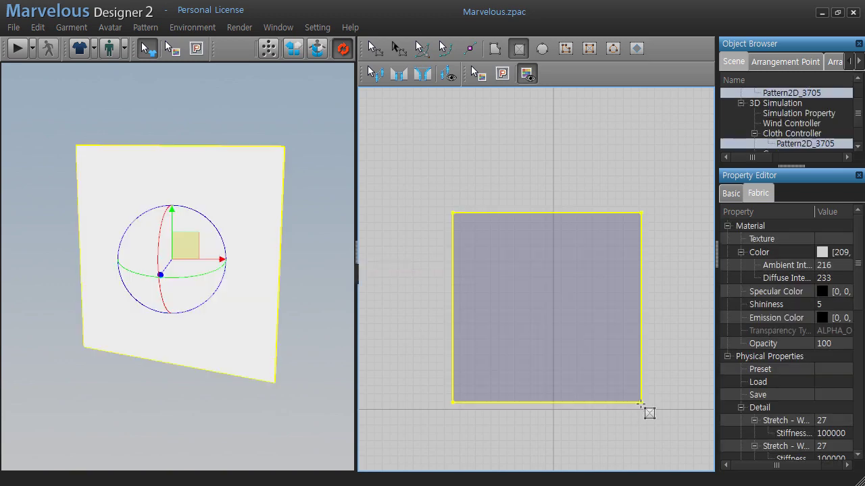
Cut three diamond-shaped darts side by side into the new square.
click(638, 53)
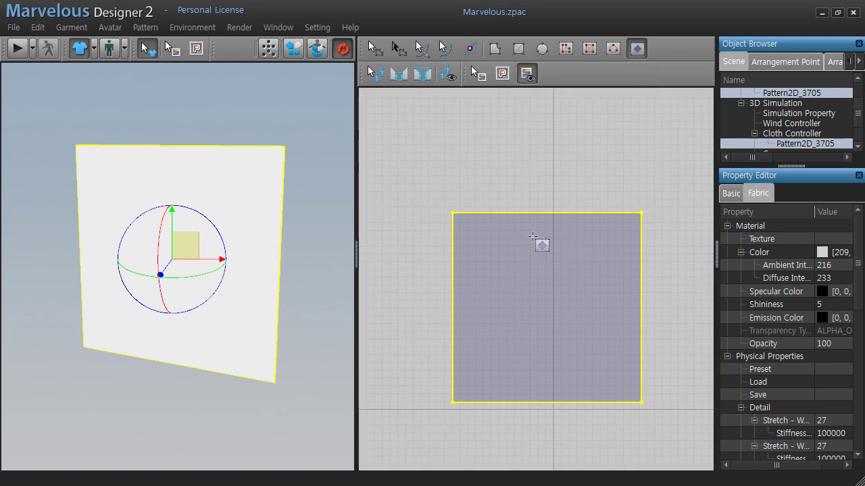
drag(531, 235, 576, 384)
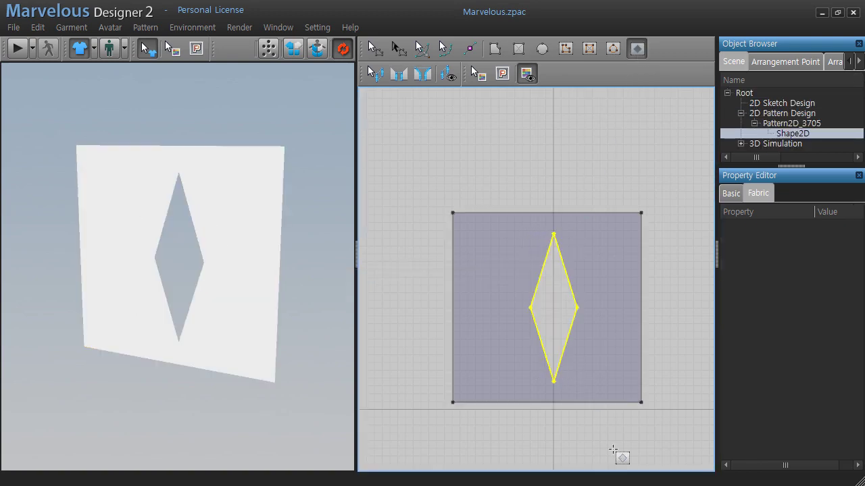
drag(476, 241, 515, 376)
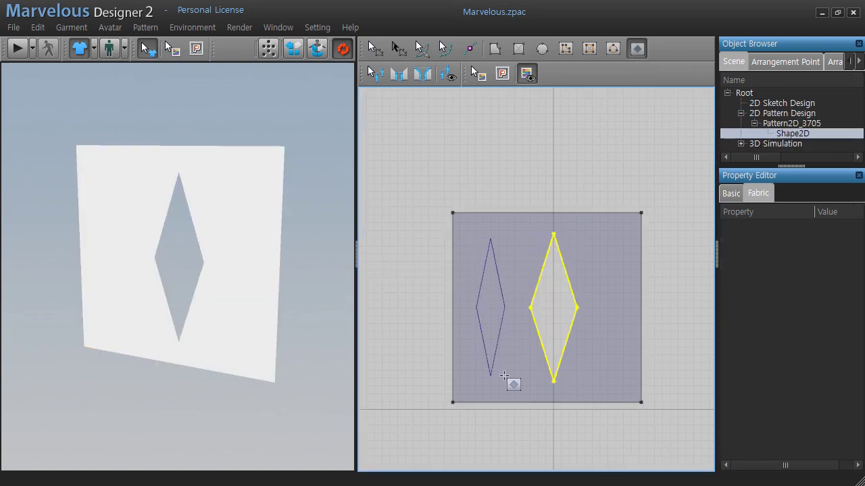
mouse_move(248, 357)
right_down()
mouse_move(72, 359)
mouse_move(271, 342)
mouse_move(276, 351)
right_up()
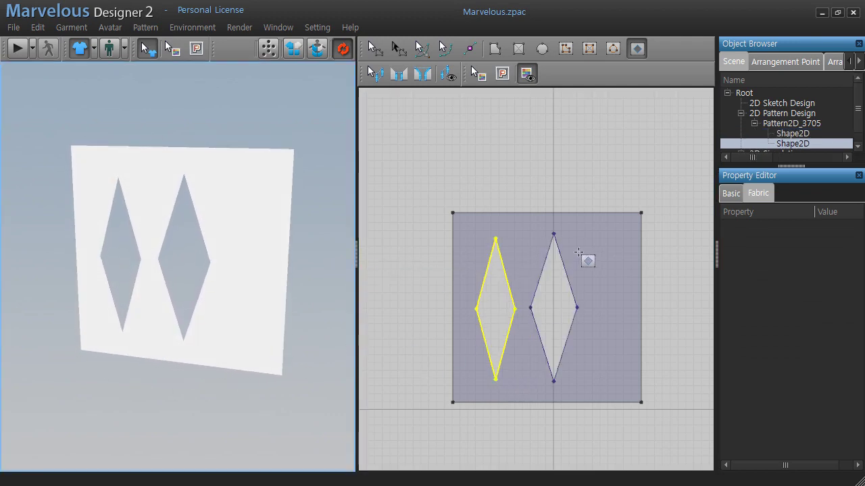
drag(590, 243, 635, 380)
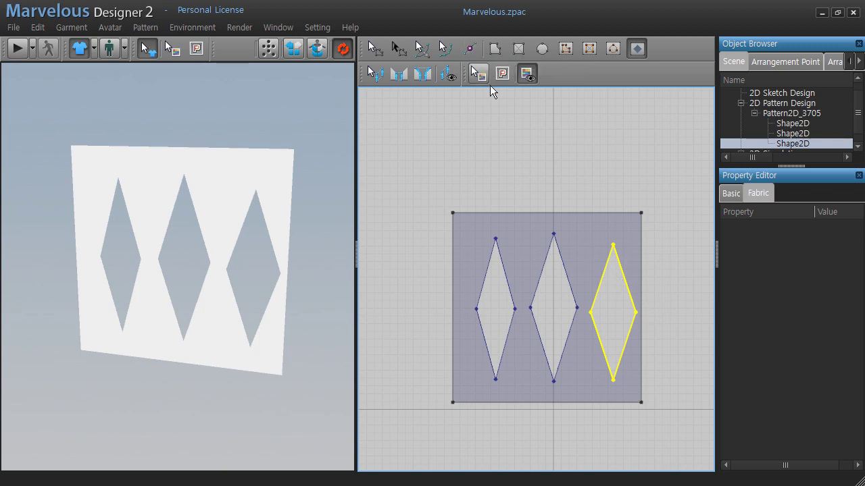
Add two points on the right diamond's left edges.
click(470, 48)
click(604, 291)
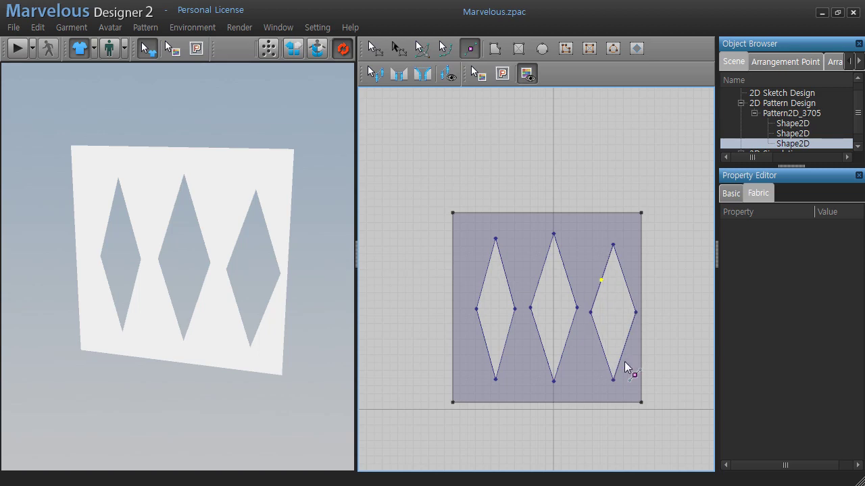
click(599, 338)
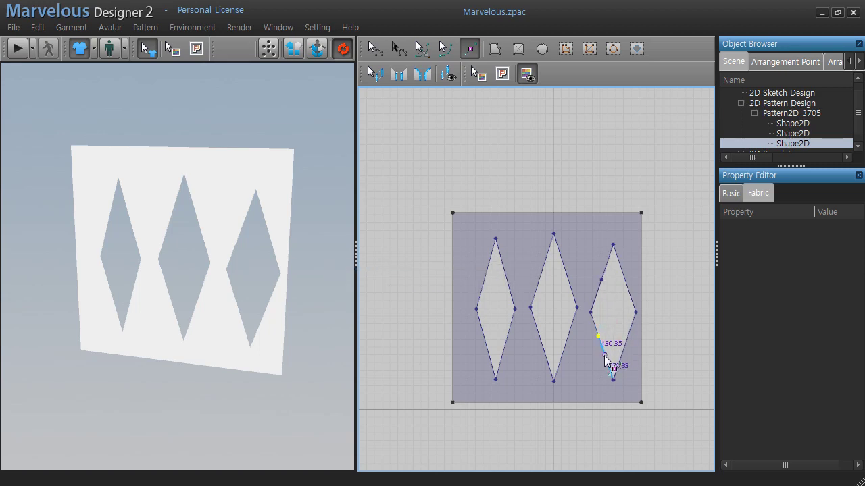
Bend the middle diamond's upper and lower-left edges into curves.
click(421, 50)
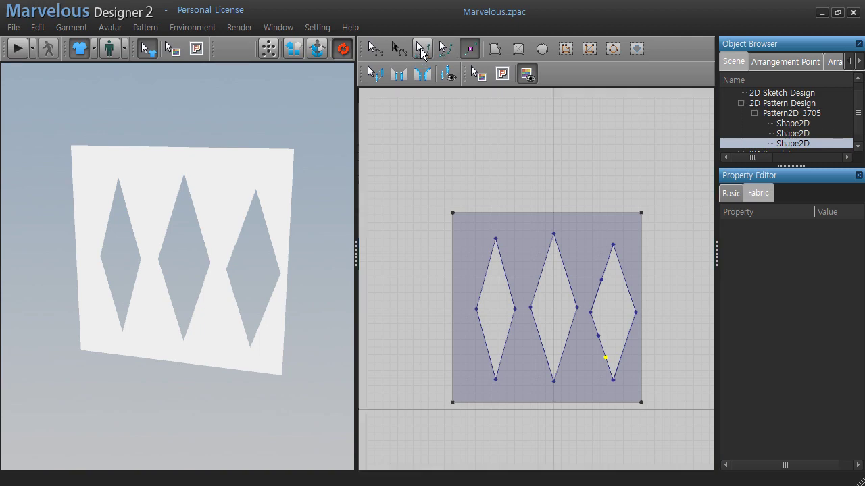
click(568, 279)
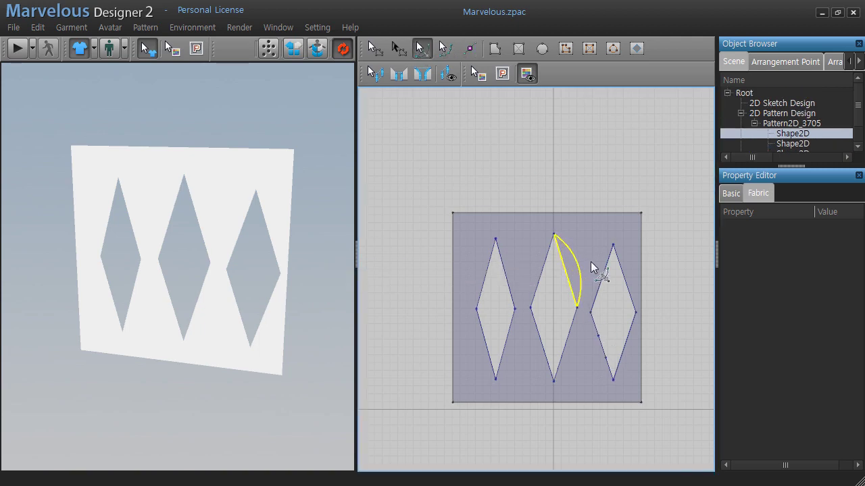
drag(590, 261, 524, 247)
click(445, 49)
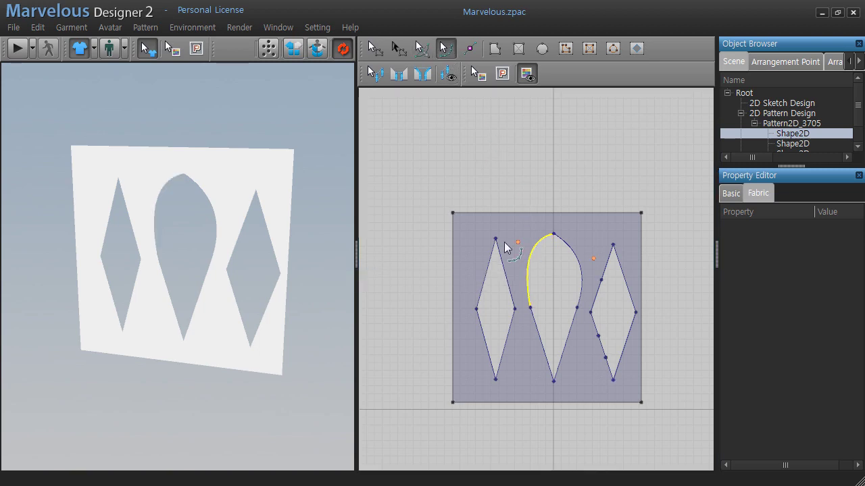
click(536, 338)
mouse_move(535, 349)
mouse_down()
mouse_move(537, 374)
mouse_move(582, 360)
mouse_move(570, 337)
mouse_up()
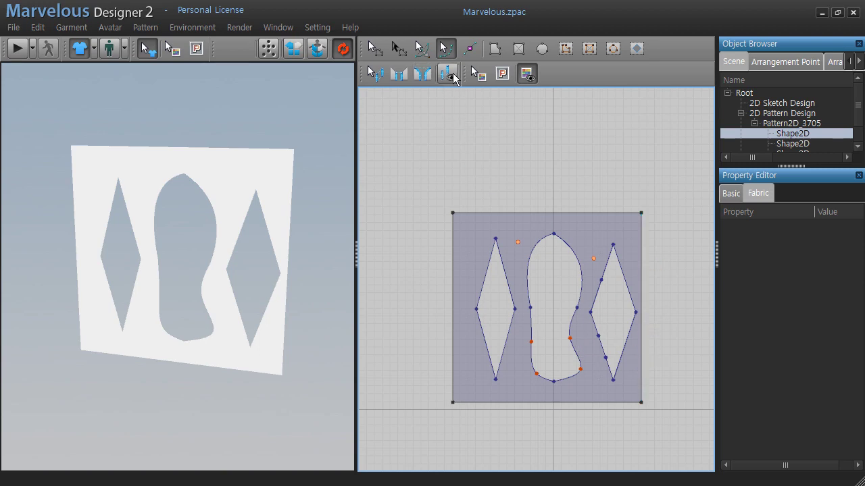
Curve the left diamond's upper edges and bend its right edge into an S-curve, then select the pattern.
click(420, 48)
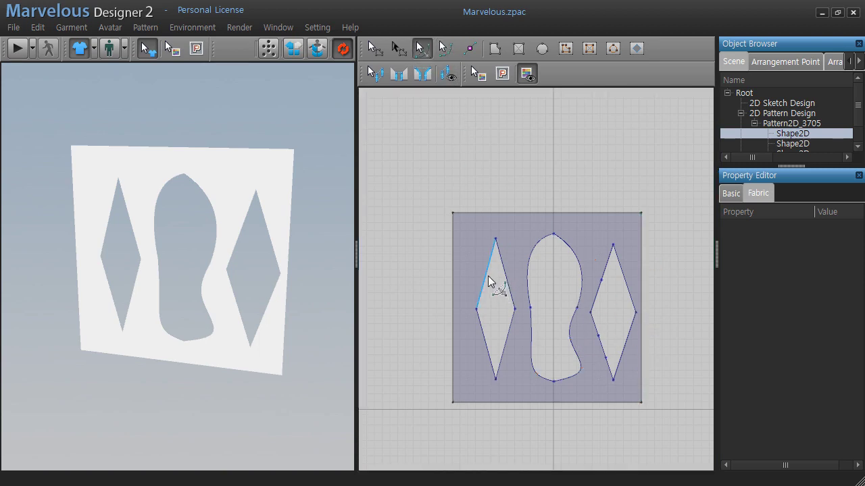
click(489, 280)
drag(489, 280, 461, 252)
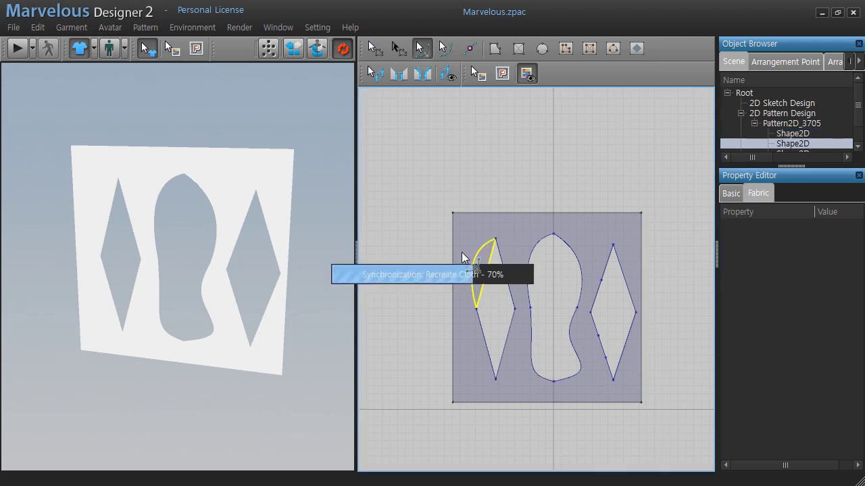
click(451, 51)
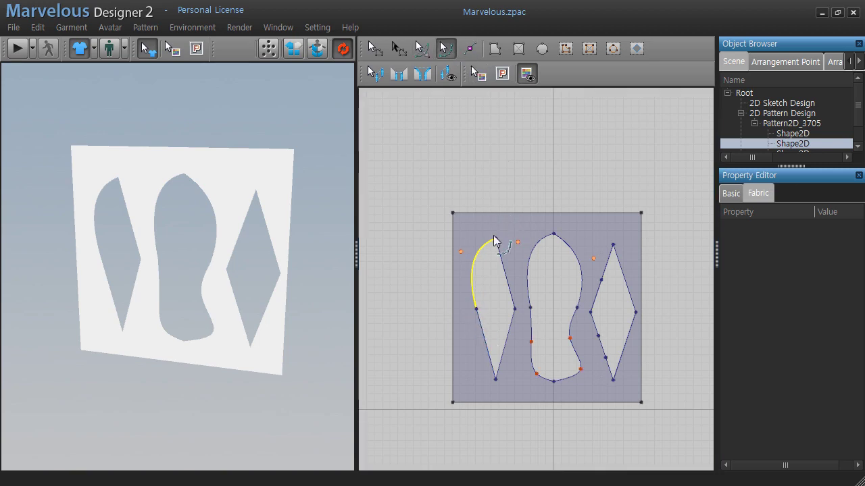
drag(502, 261, 513, 252)
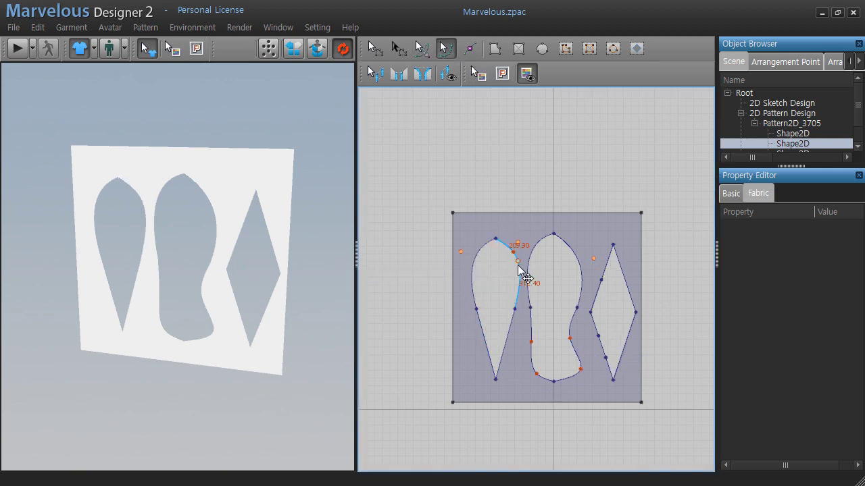
drag(520, 284, 494, 279)
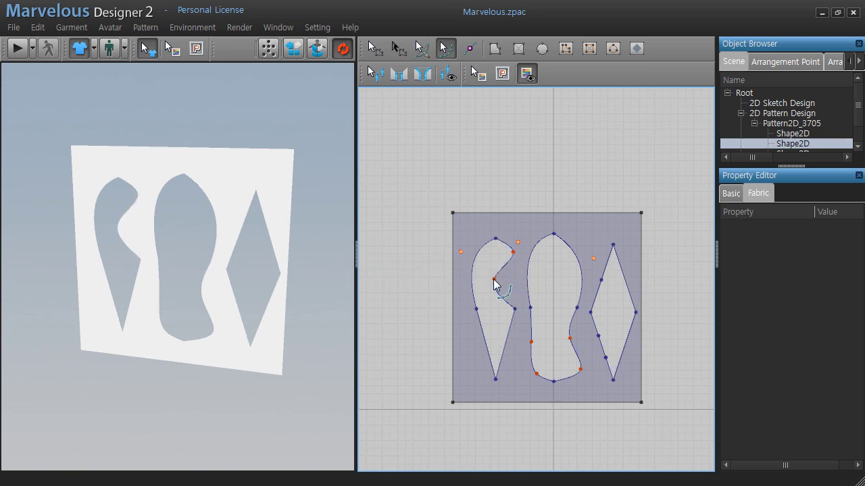
drag(515, 311, 514, 296)
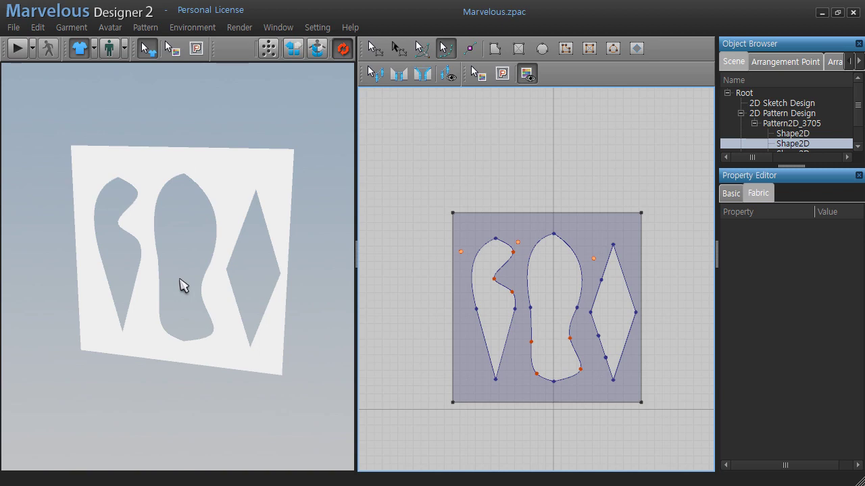
click(376, 48)
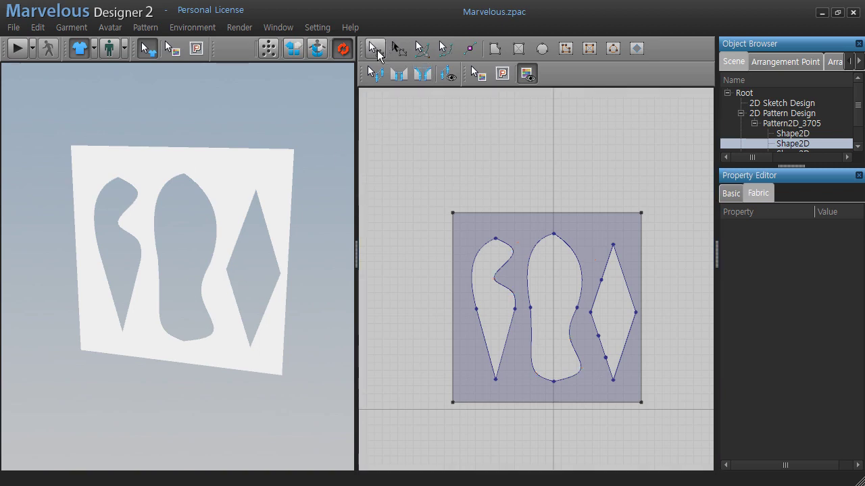
drag(409, 166, 718, 458)
Delete the cutout pattern and draw a tall rectangular pattern.
key(Delete)
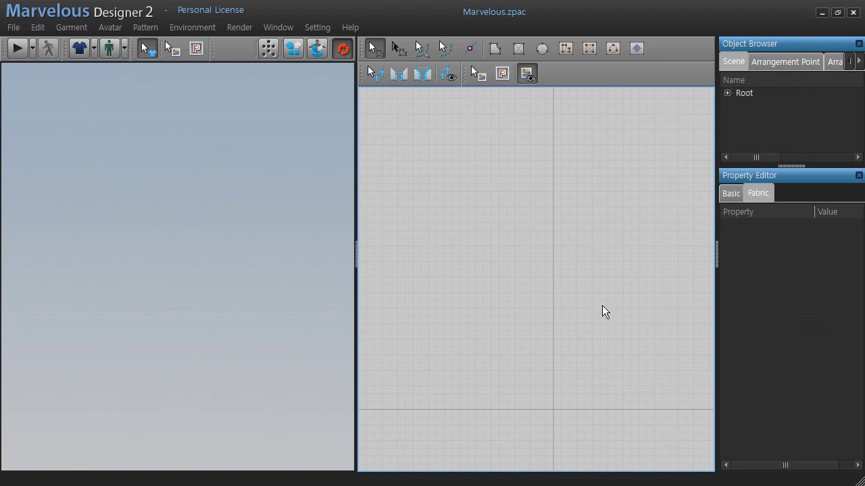
click(519, 49)
drag(423, 228, 520, 396)
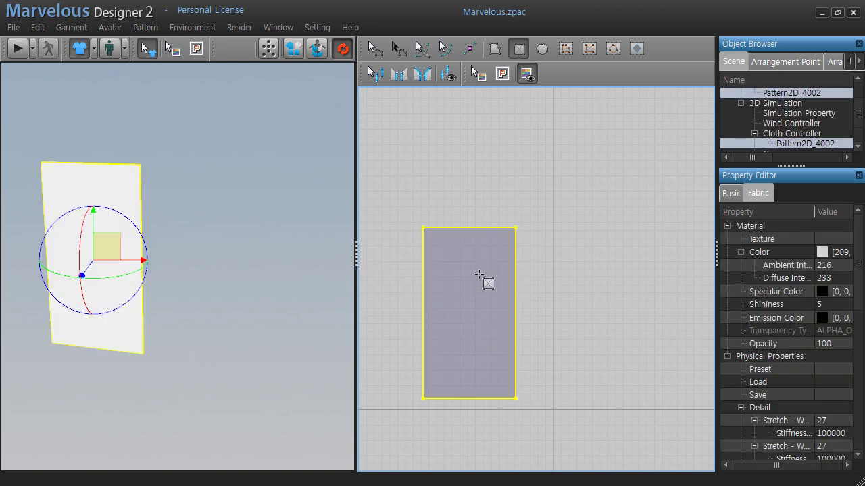
Copy and paste the rectangle to its right, then select the two facing edges.
key(ctrl+c)
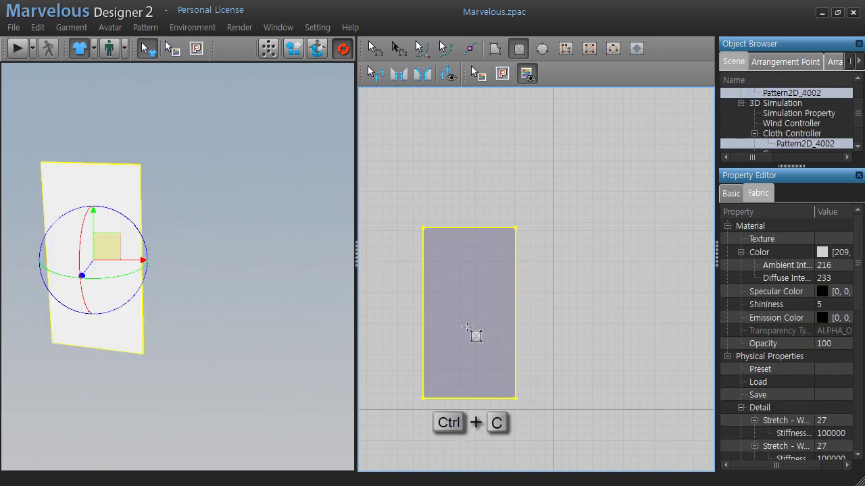
key(ctrl+v)
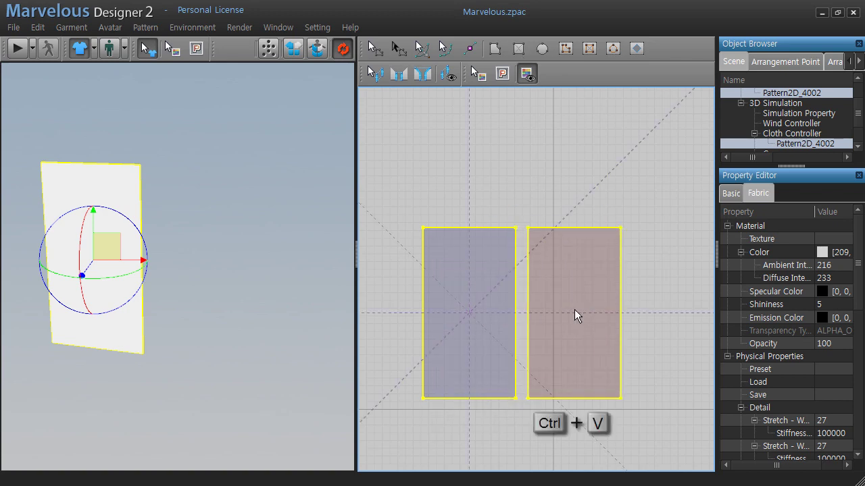
click(575, 312)
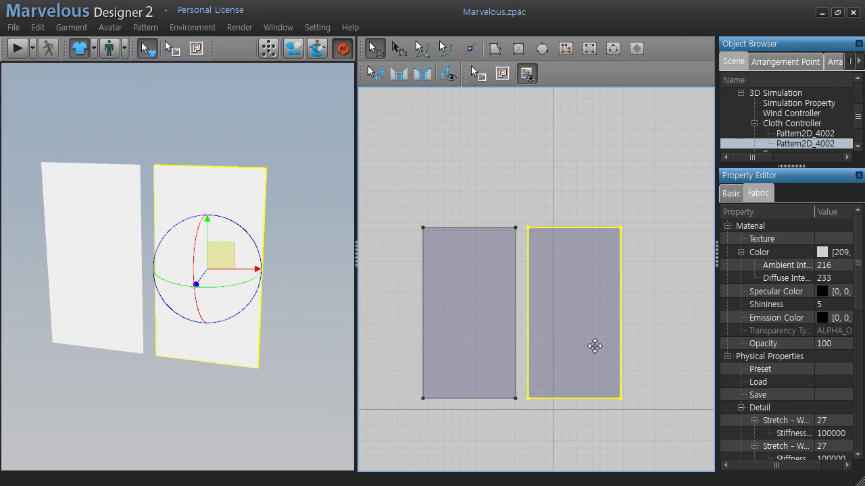
click(517, 260)
click(515, 267)
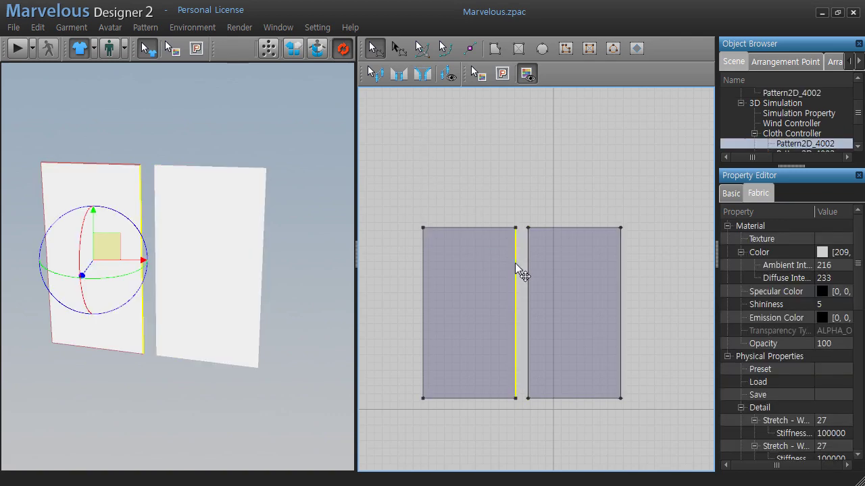
click(526, 288)
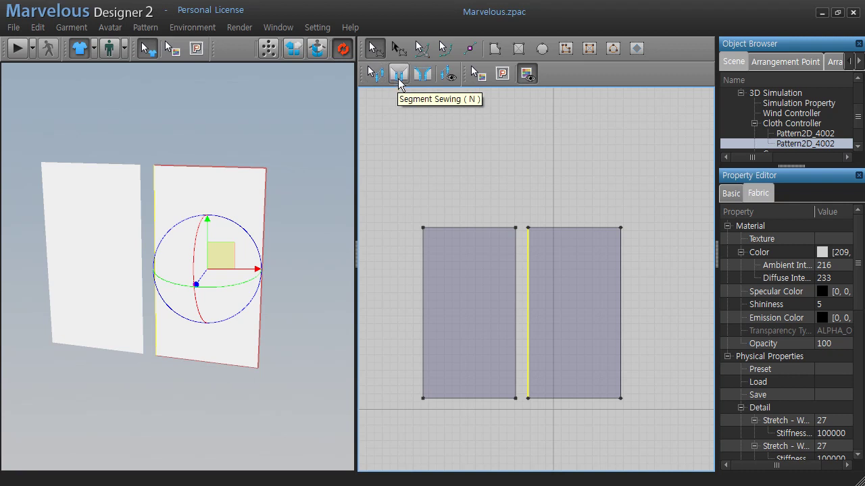
With Segment Sewing, join the left rectangle's right edge to the right rectangle's left edge.
click(399, 74)
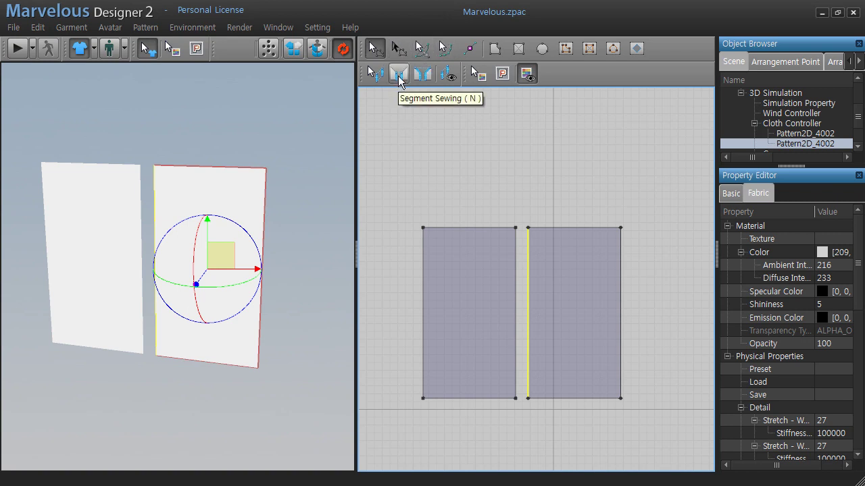
click(399, 78)
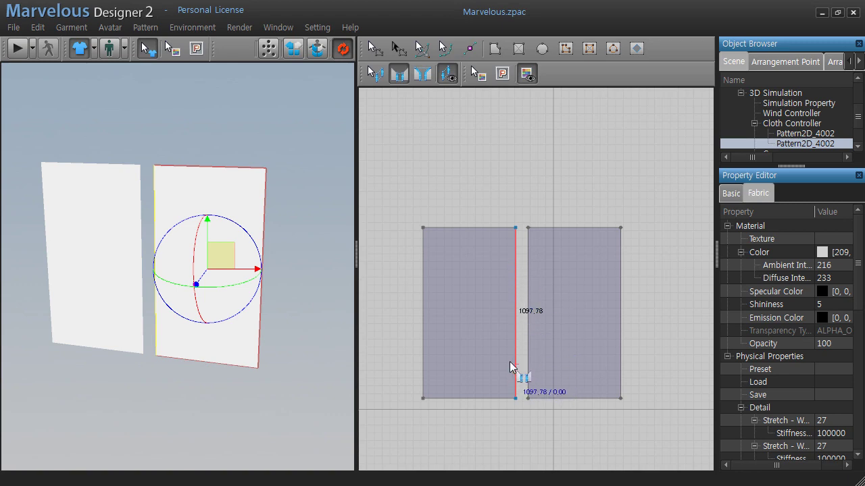
click(516, 261)
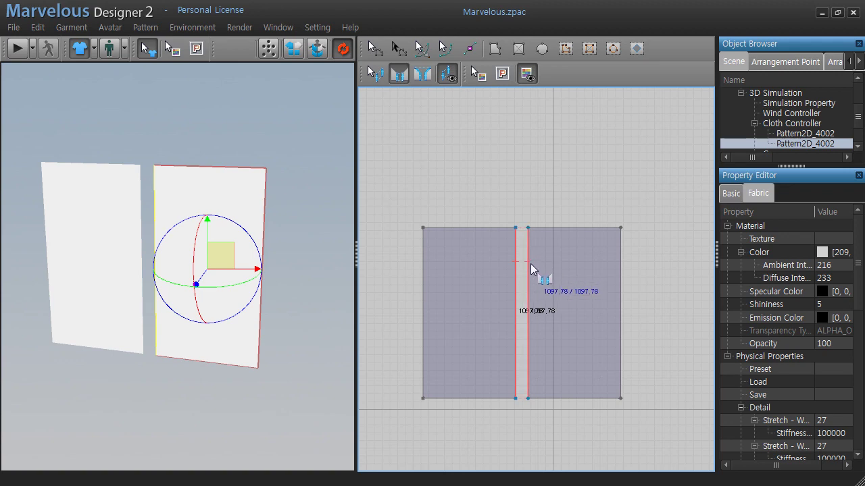
click(533, 359)
click(528, 261)
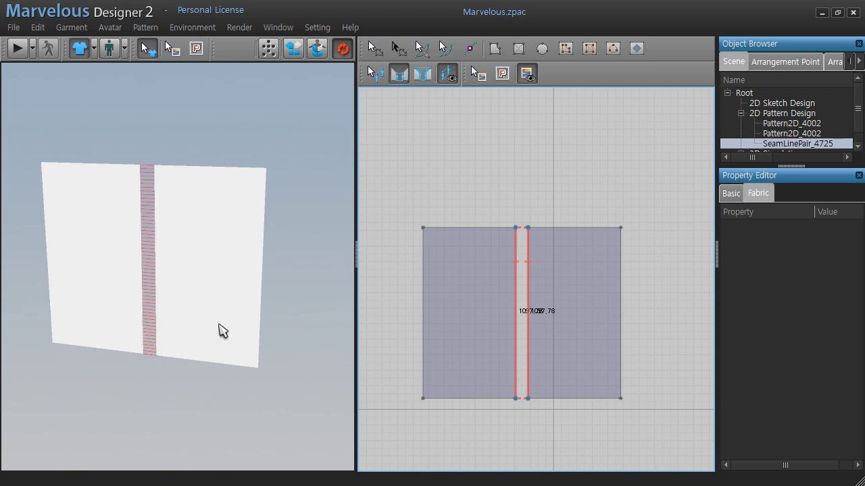
Run the simulation while dragging the cloth upward, then stop it once crumpled.
right_drag(224, 331, 228, 340)
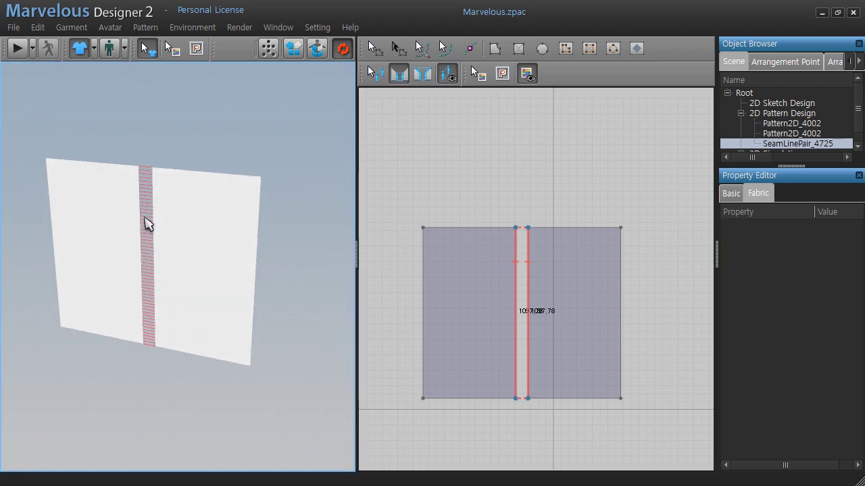
key(space)
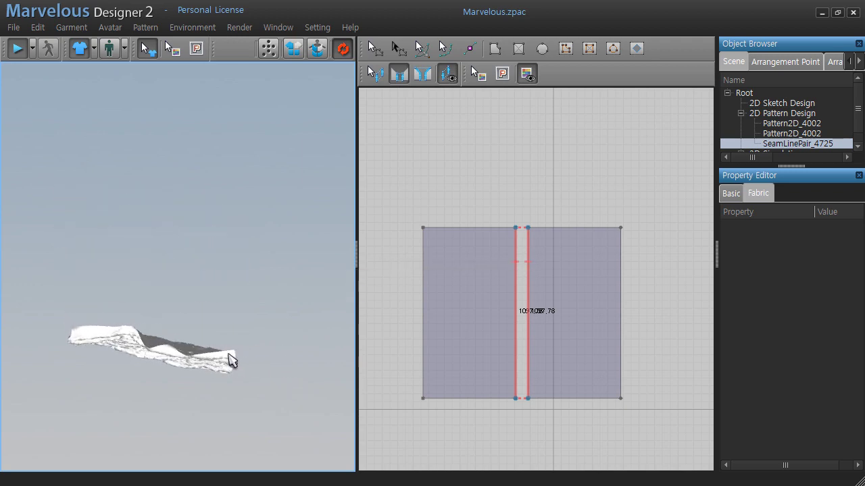
mouse_move(229, 360)
mouse_down()
mouse_move(231, 187)
mouse_move(217, 150)
mouse_up()
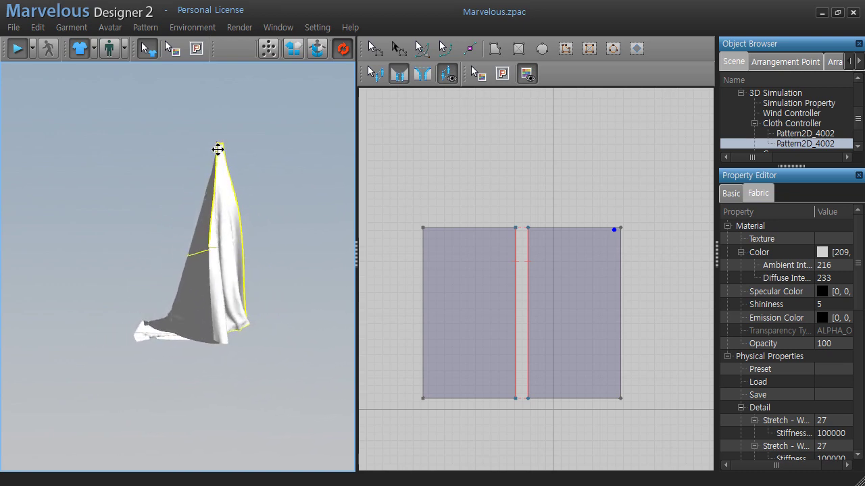
drag(218, 150, 218, 99)
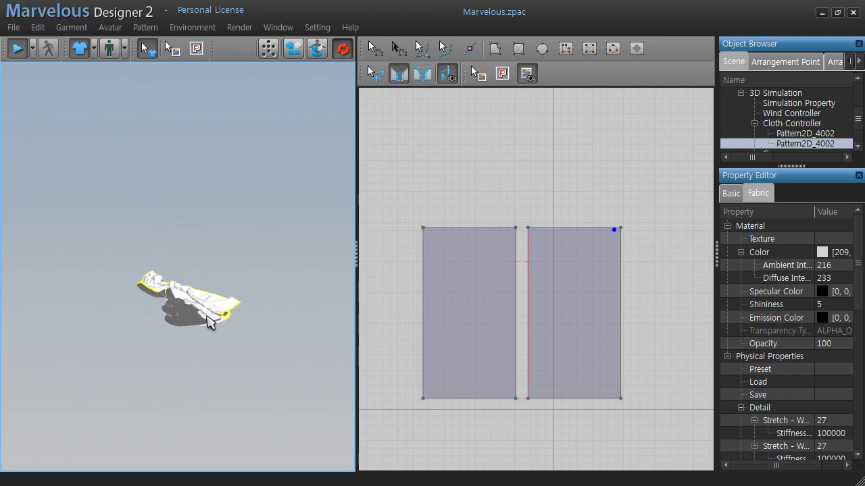
key(space)
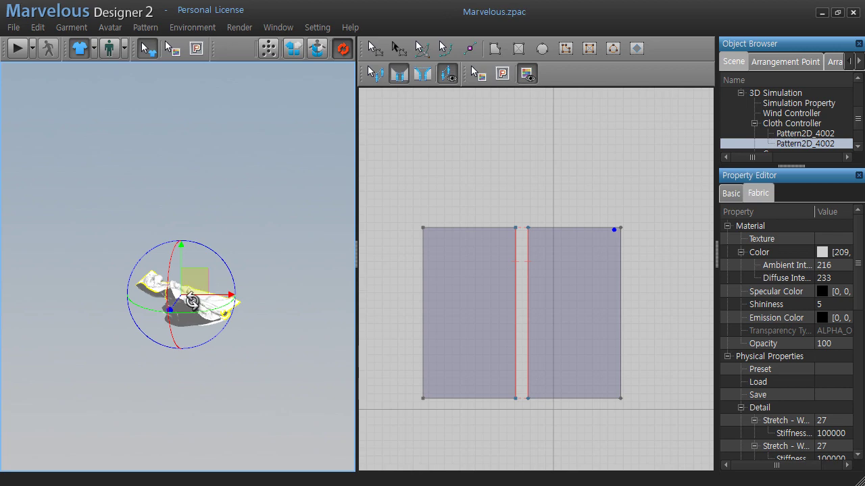
Use Rearrange Pattern on both crumpled patterns so they lie flat side by side.
right_click(195, 307)
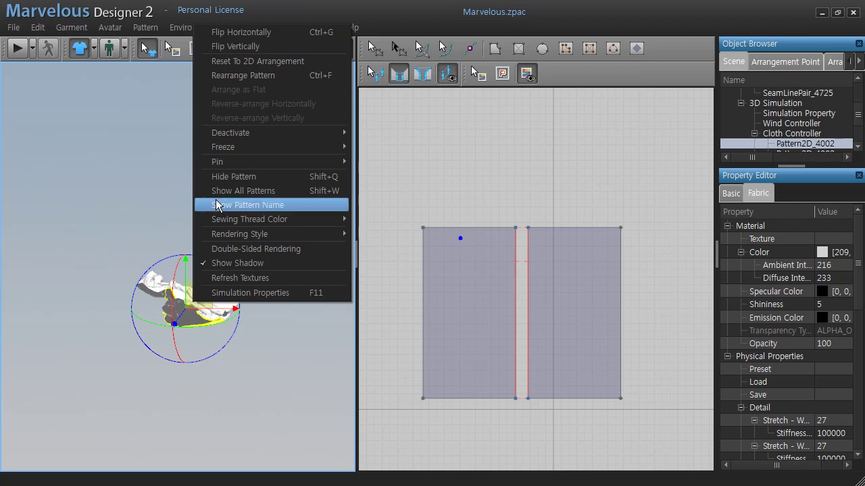
click(268, 75)
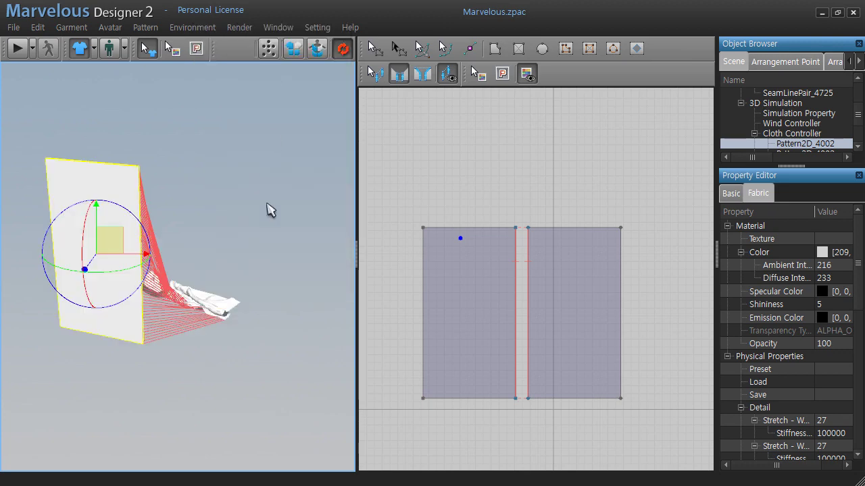
click(219, 309)
right_click(219, 308)
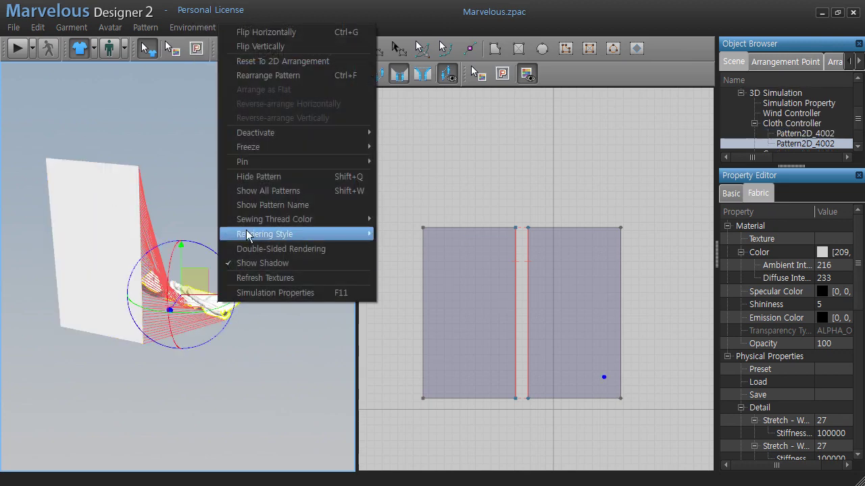
click(286, 87)
Switch the 2D window to the Transform Pattern tool and clear the selection.
click(406, 189)
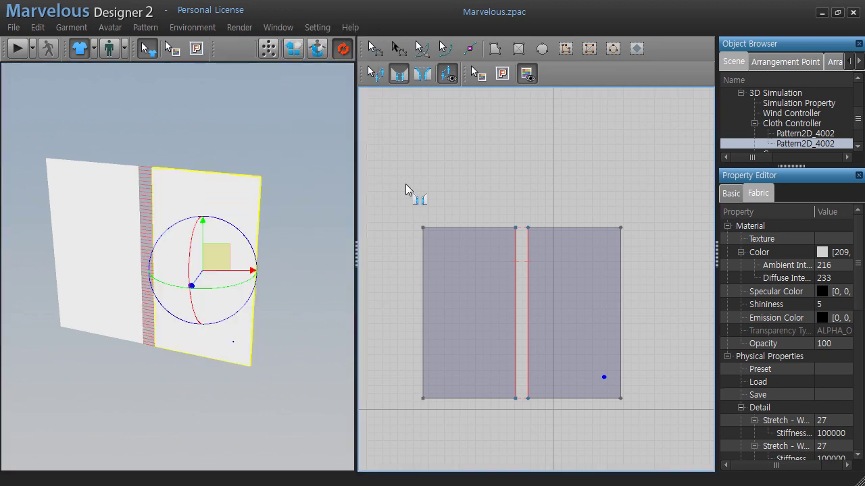
click(374, 49)
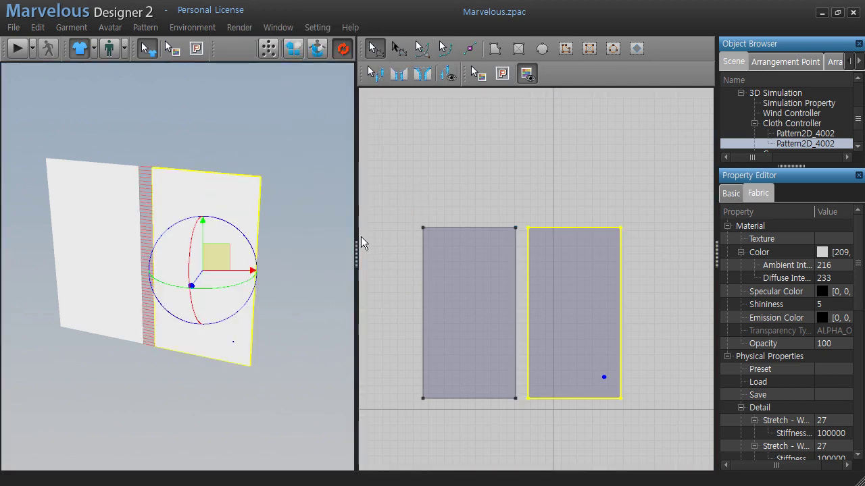
click(366, 213)
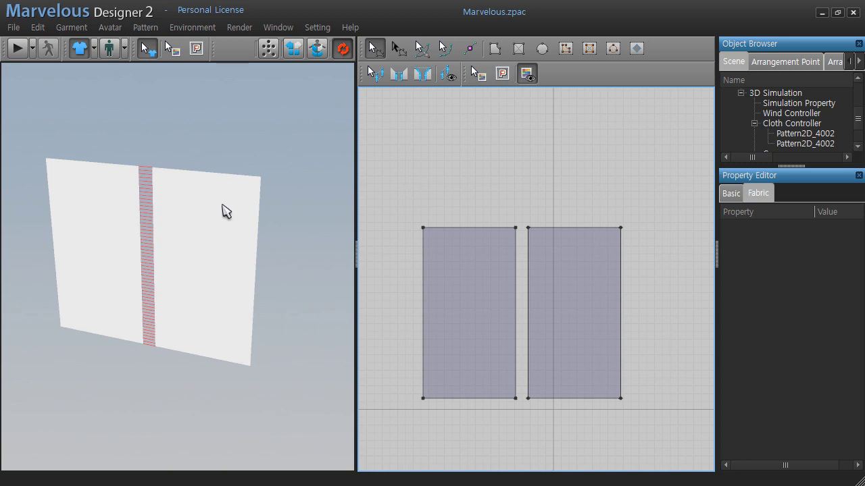
Select the left cloth panel and start the simulation so the joined sheet drapes.
click(248, 194)
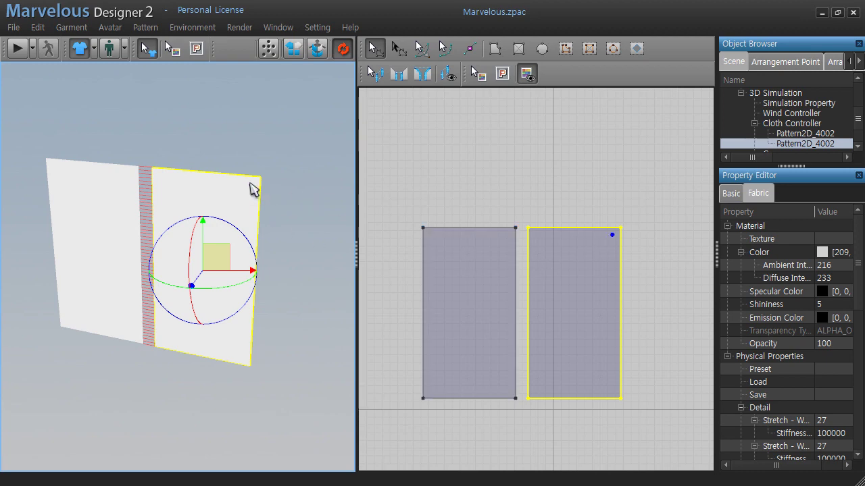
scroll(253, 192, up, 2)
scroll(253, 196, up, 3)
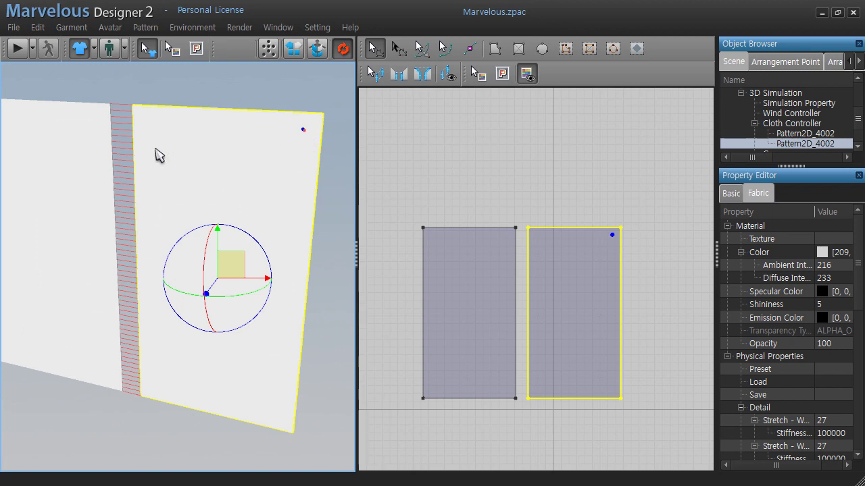
scroll(158, 169, down, 2)
scroll(92, 181, down, 3)
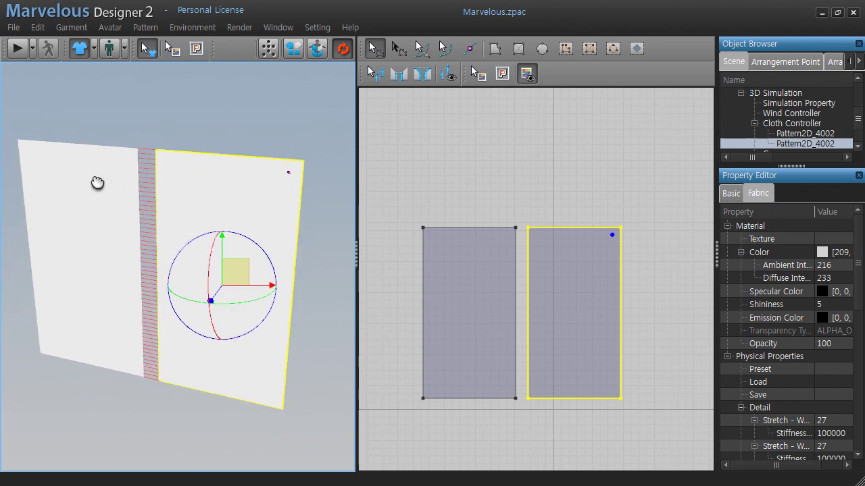
click(27, 150)
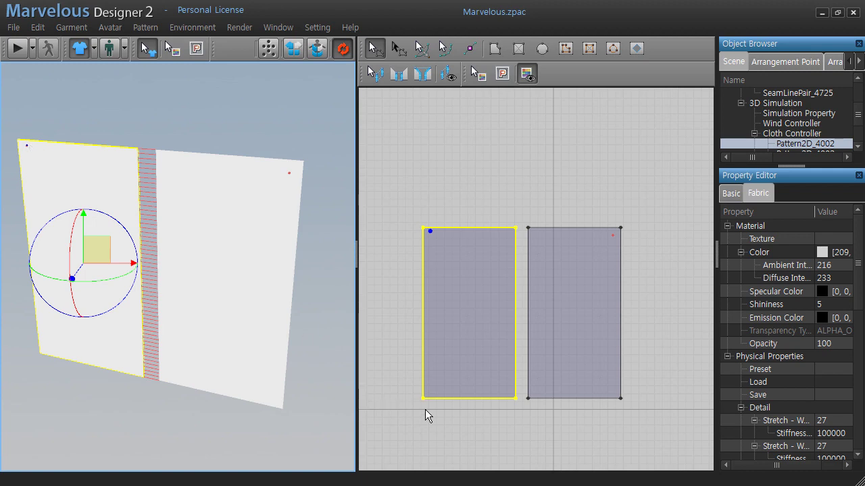
key(space)
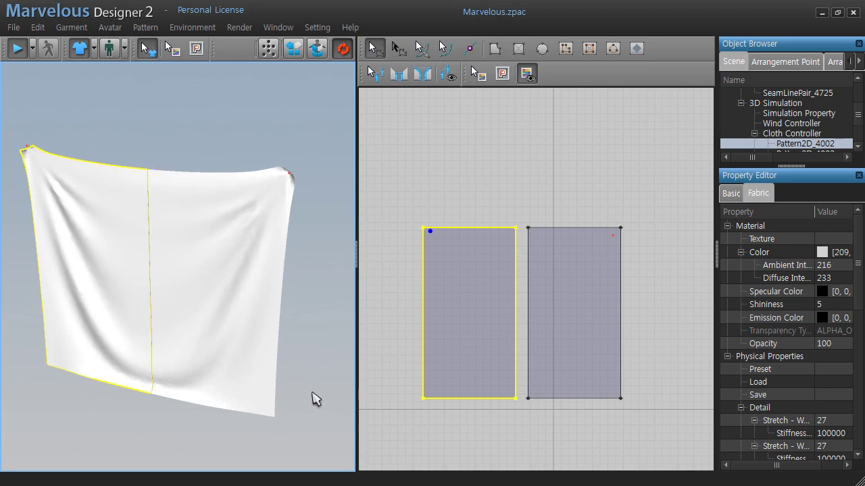
While simulating, drag the right panel and its top-right corner up and left.
right_drag(313, 400, 189, 358)
mouse_move(299, 372)
right_down()
mouse_move(247, 355)
mouse_move(225, 326)
mouse_move(272, 303)
right_up()
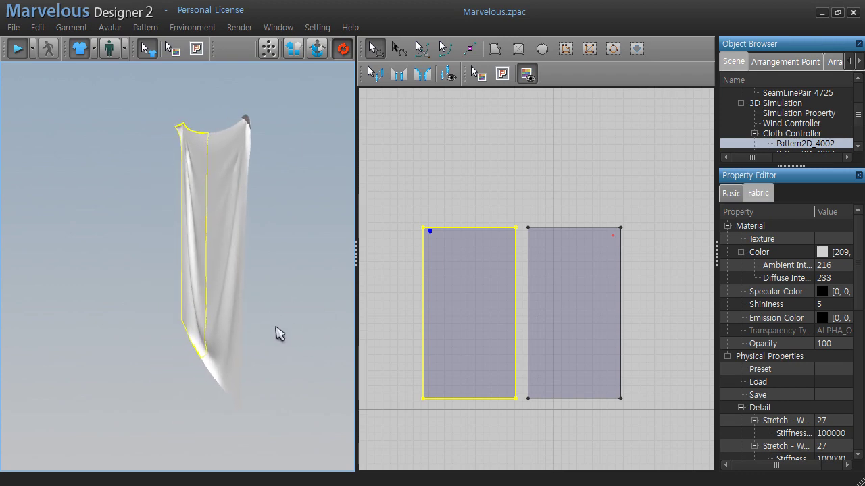
mouse_move(282, 351)
right_down()
mouse_move(309, 343)
mouse_move(290, 363)
right_up()
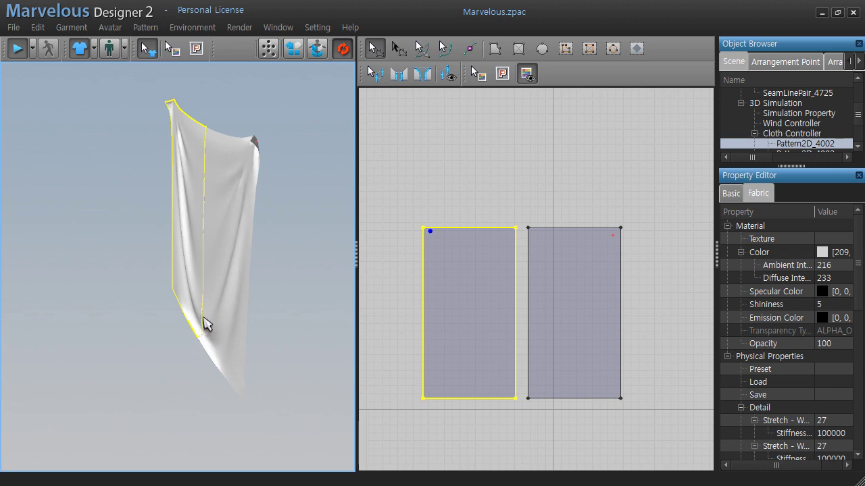
mouse_move(206, 324)
mouse_down()
mouse_move(69, 243)
mouse_move(10, 162)
mouse_move(57, 145)
mouse_up()
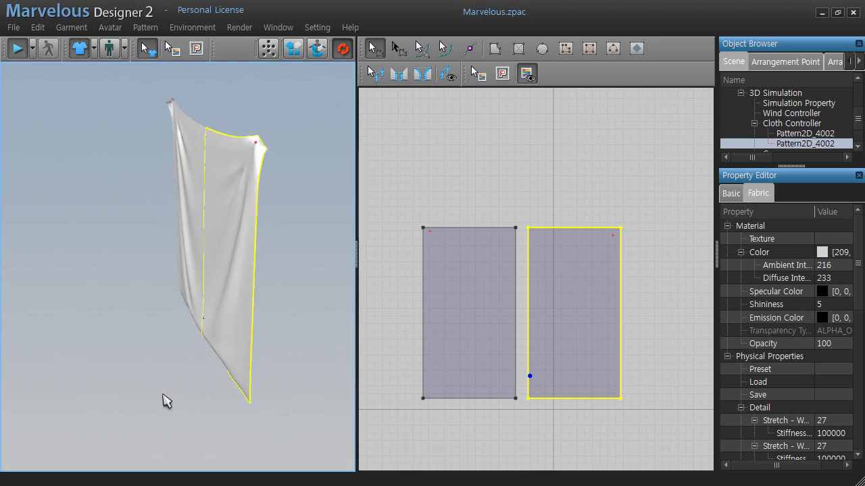
mouse_move(166, 401)
right_down()
mouse_move(180, 367)
mouse_move(169, 362)
mouse_move(213, 351)
right_up()
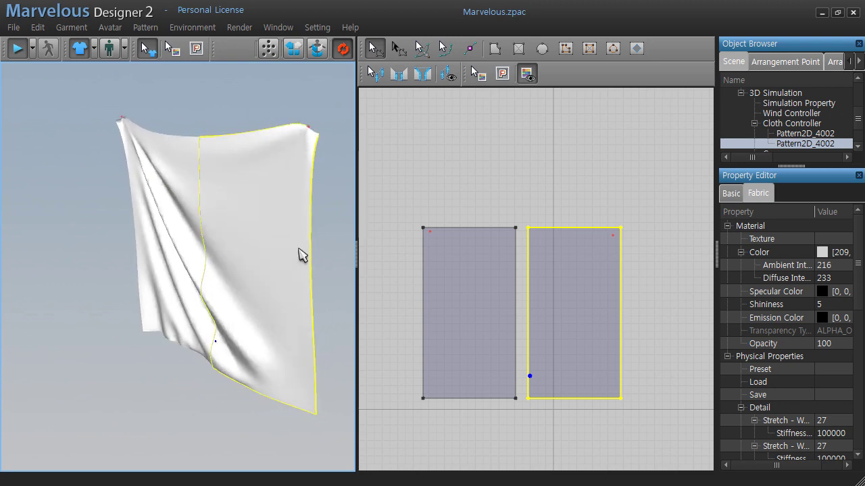
mouse_move(314, 250)
right_down()
mouse_move(276, 268)
mouse_move(266, 313)
mouse_move(276, 317)
right_up()
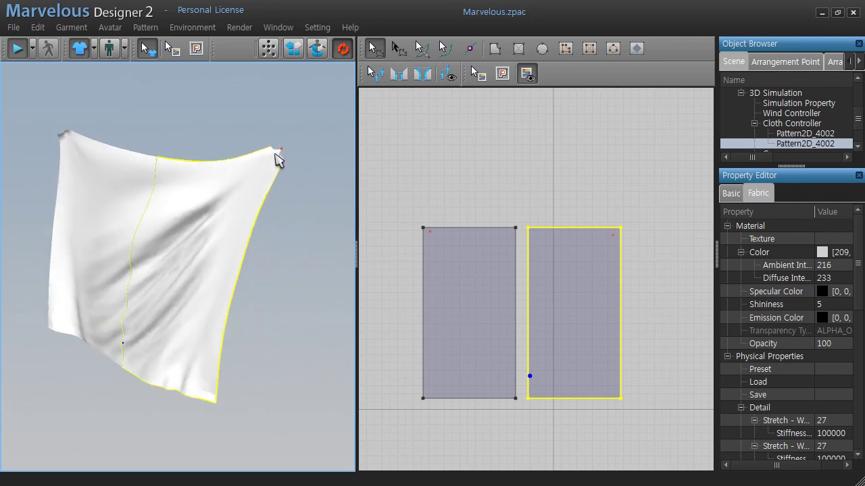
mouse_move(276, 158)
mouse_down()
mouse_move(248, 113)
mouse_move(279, 174)
mouse_up()
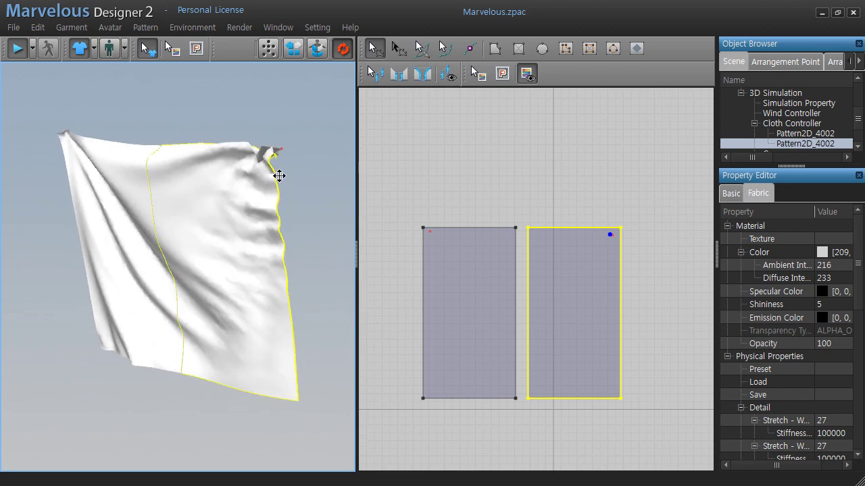
Pull both top corners inward and lift the middle seam so the sheet hangs, then stop simulating.
right_click(281, 164)
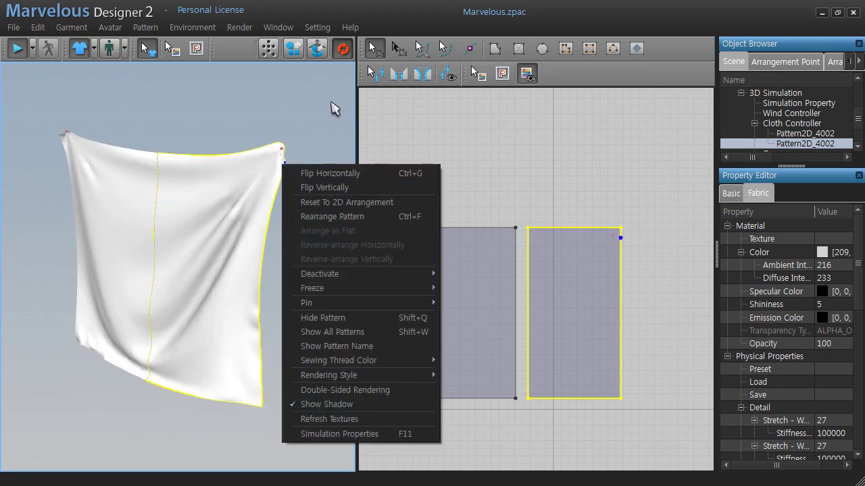
click(396, 46)
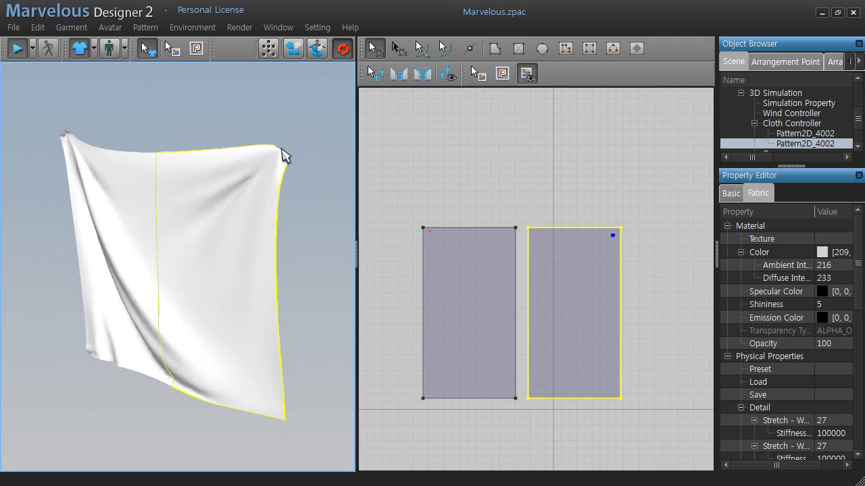
drag(283, 154, 174, 141)
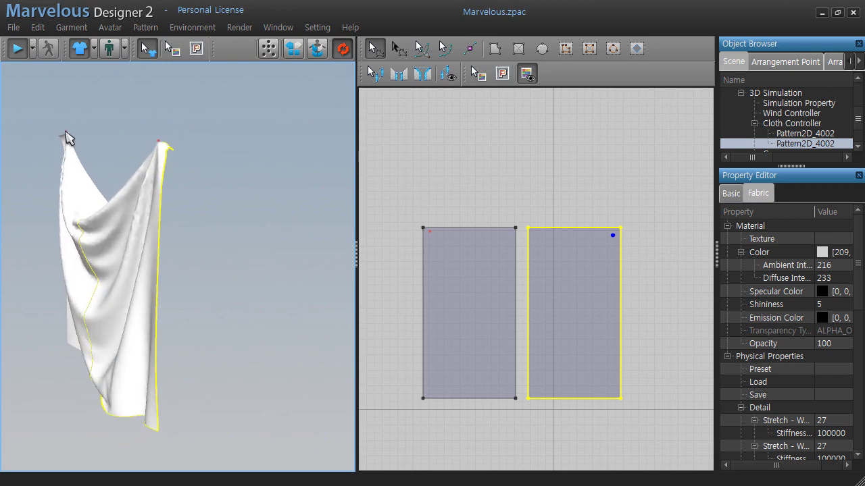
click(66, 137)
drag(66, 138, 106, 131)
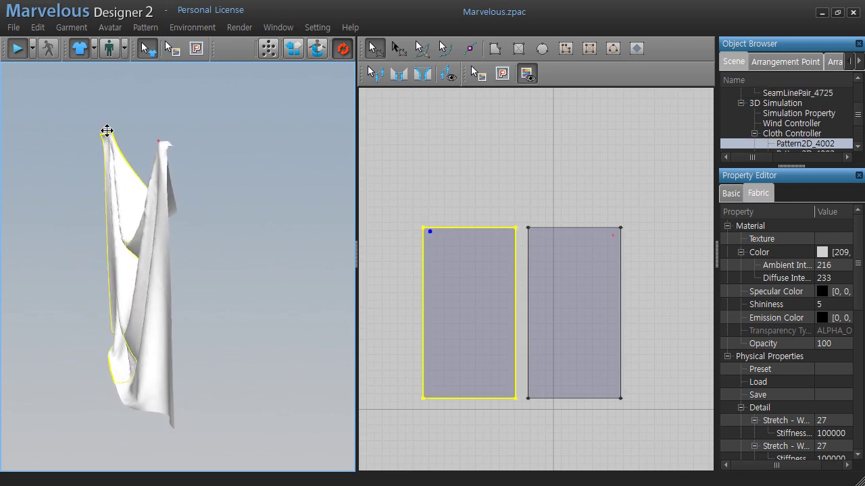
right_drag(173, 280, 247, 274)
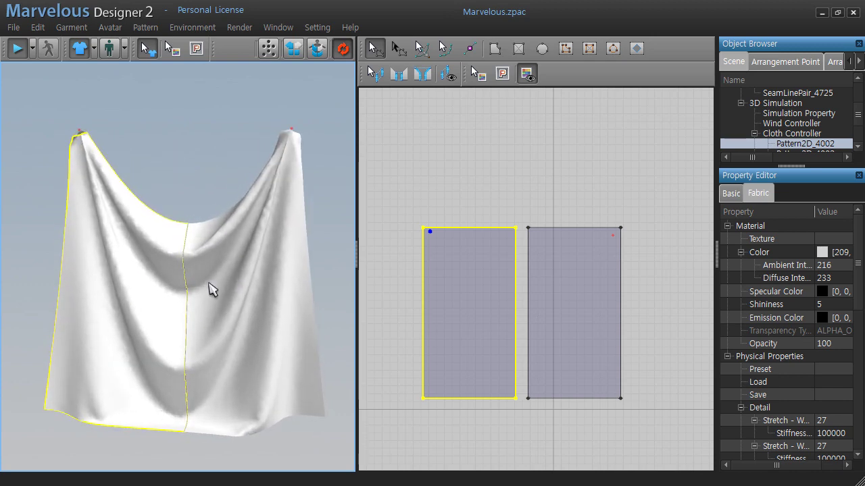
drag(190, 233, 187, 131)
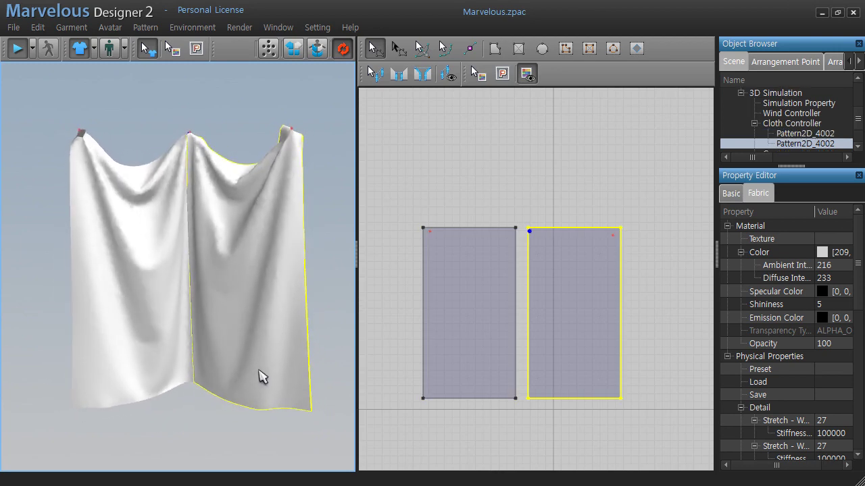
mouse_move(264, 367)
right_down()
mouse_move(220, 391)
mouse_move(93, 394)
mouse_move(266, 385)
mouse_move(272, 399)
right_up()
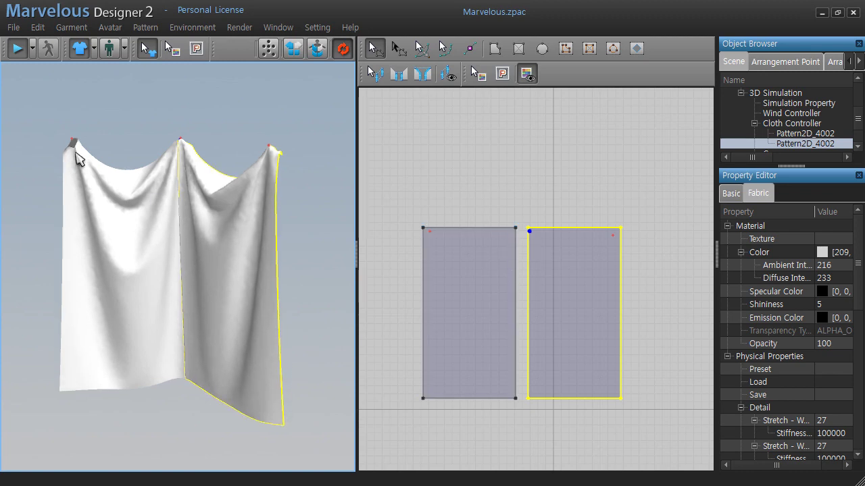
click(18, 49)
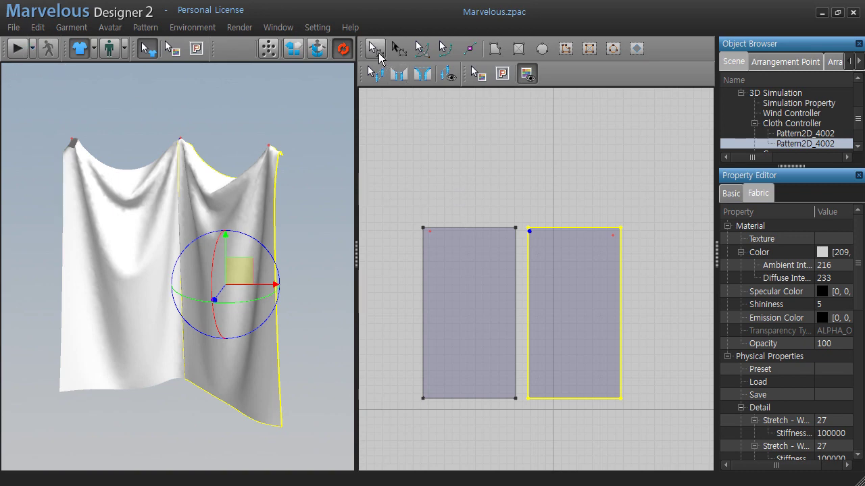
Delete both rectangles and draw a new square pattern with the Rectangle tool.
drag(396, 188, 483, 348)
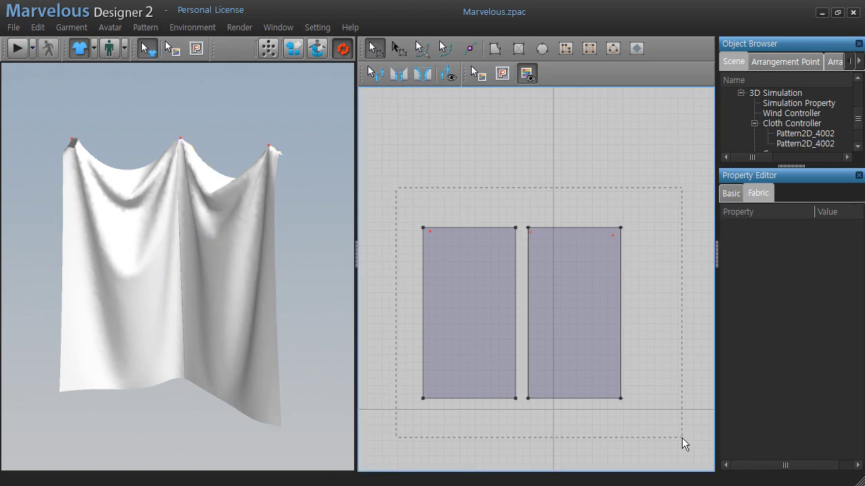
drag(681, 438, 665, 415)
key(Delete)
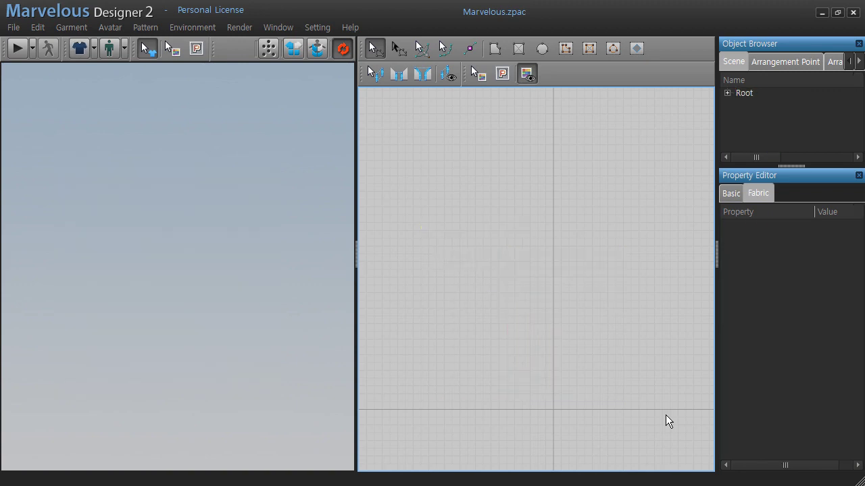
click(517, 48)
mouse_move(456, 239)
mouse_down()
mouse_move(560, 349)
mouse_move(547, 334)
mouse_up()
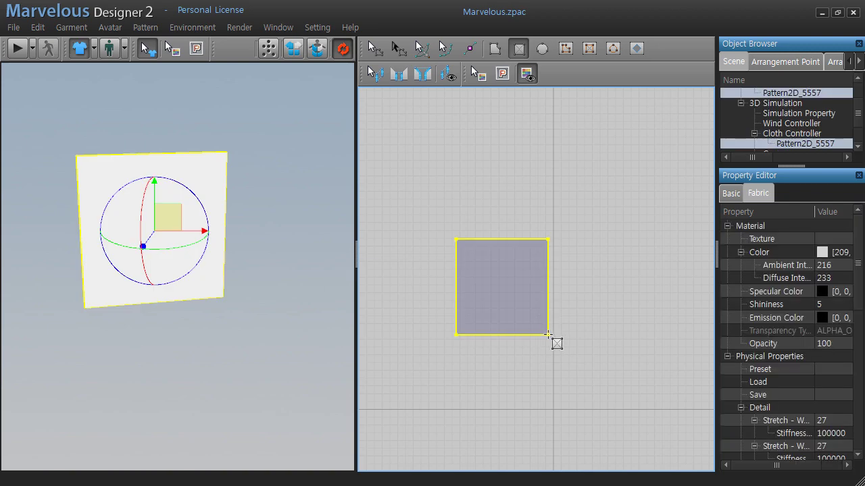
Paste a copy of the square to its right, then paste copies of the pair below.
key(ctrl+c)
key(ctrl+v)
click(610, 289)
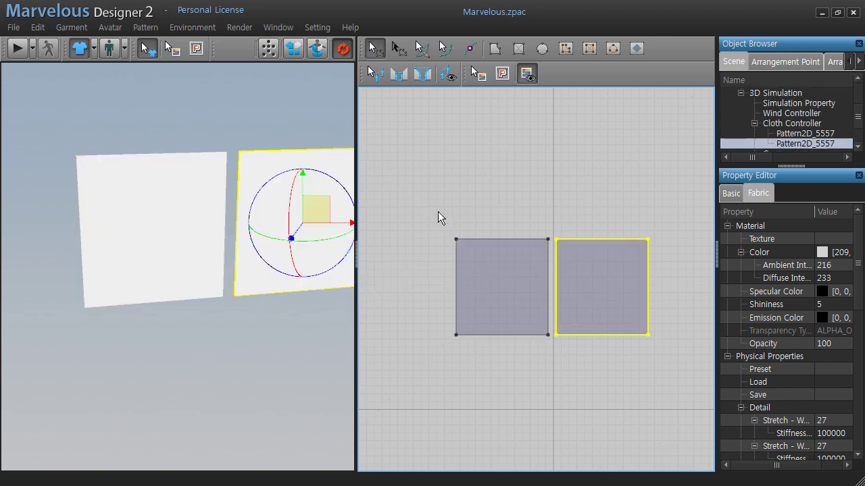
drag(420, 212, 669, 361)
key(ctrl+c)
key(ctrl+v)
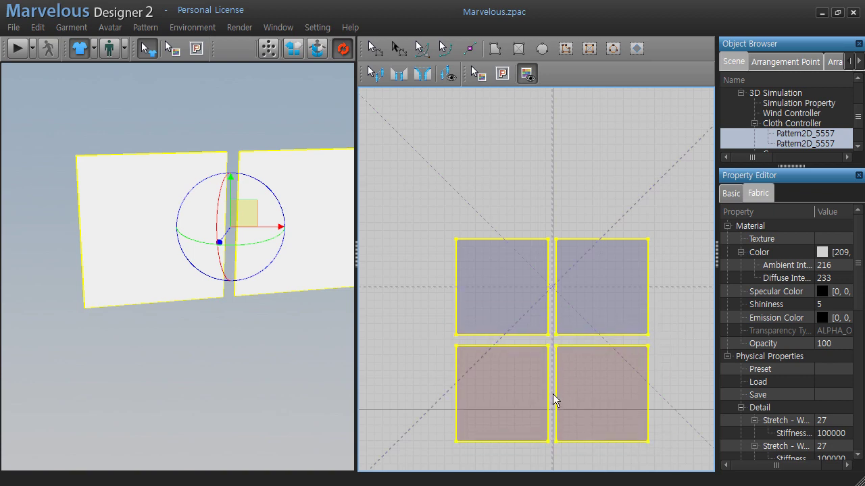
click(552, 394)
middle_drag(648, 363, 613, 309)
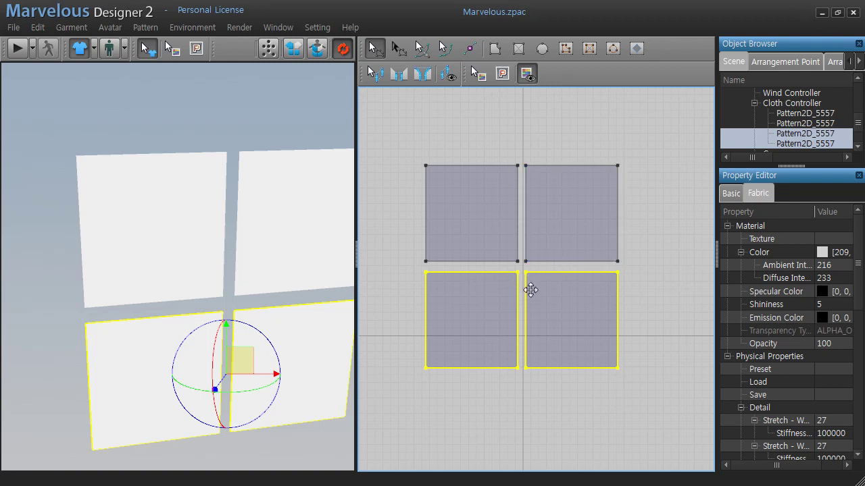
Sew all four pairs of facing inner edges between the squares, forming a cross of seams.
click(399, 74)
click(513, 187)
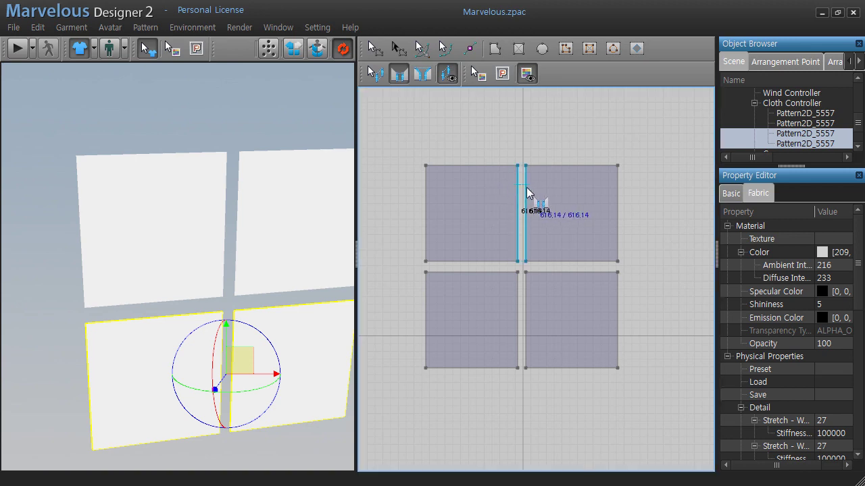
click(525, 187)
click(552, 261)
click(552, 272)
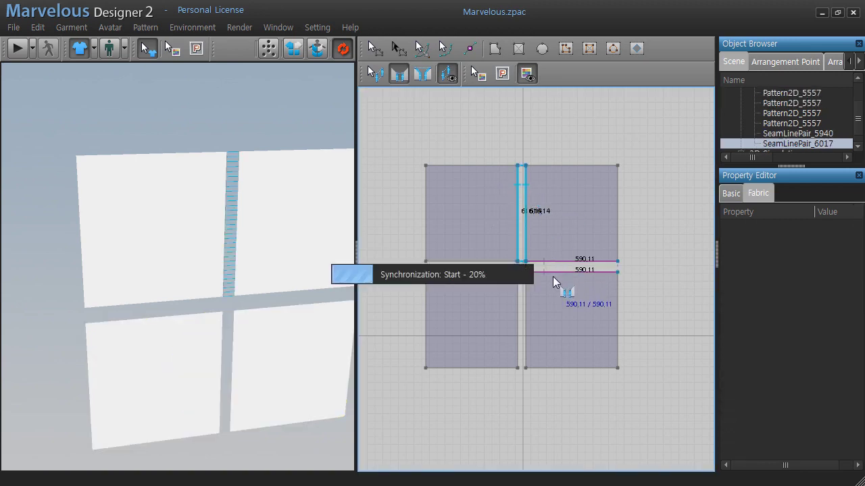
click(514, 291)
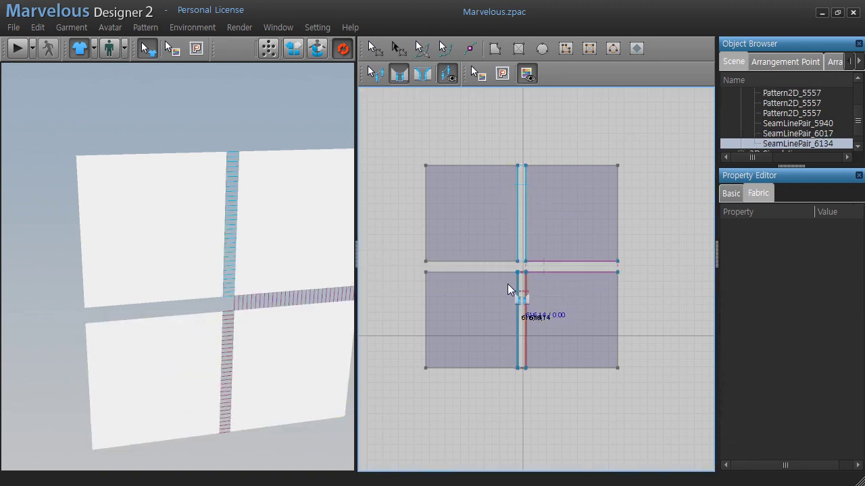
click(503, 262)
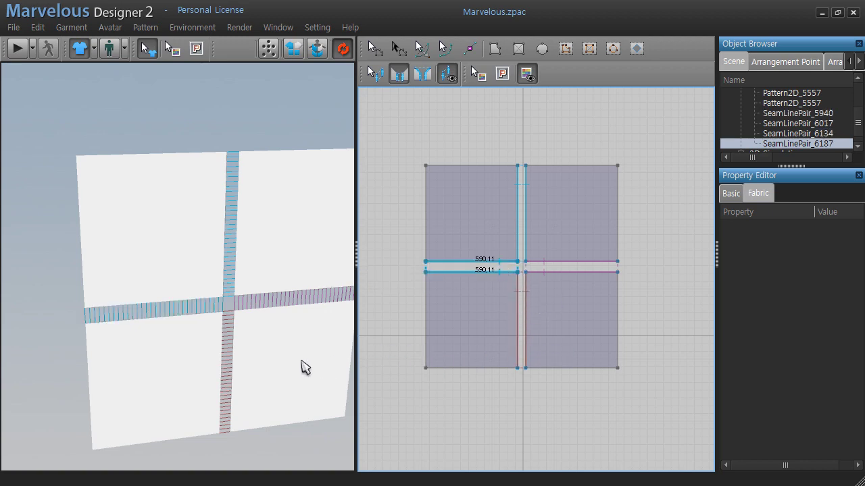
mouse_move(290, 367)
right_down()
mouse_move(317, 380)
mouse_move(279, 336)
right_up()
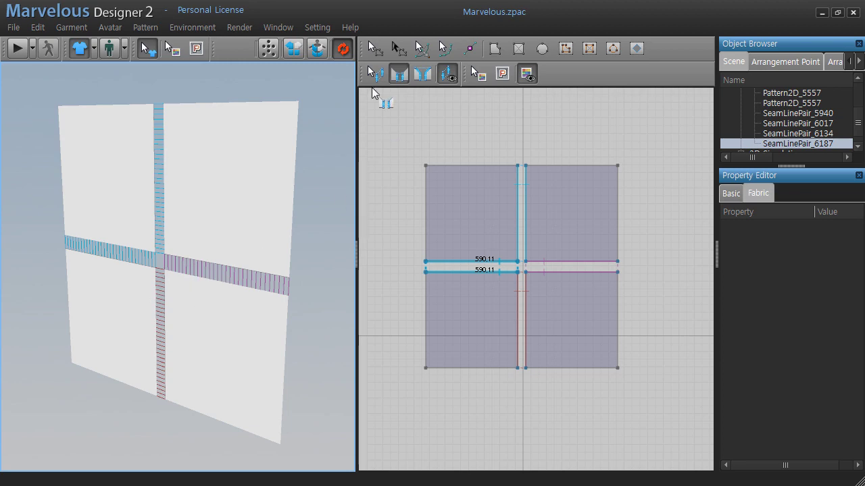
Select all four square patterns in the 2D window.
click(373, 48)
drag(393, 146, 672, 419)
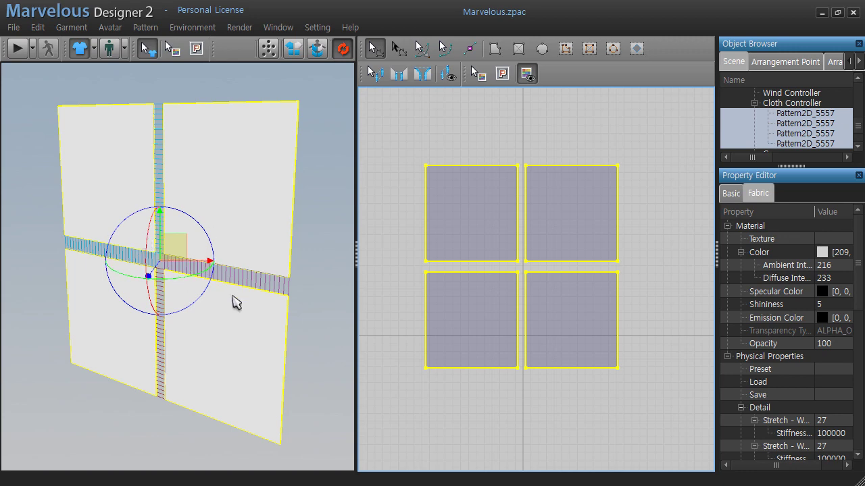
right_drag(238, 299, 245, 306)
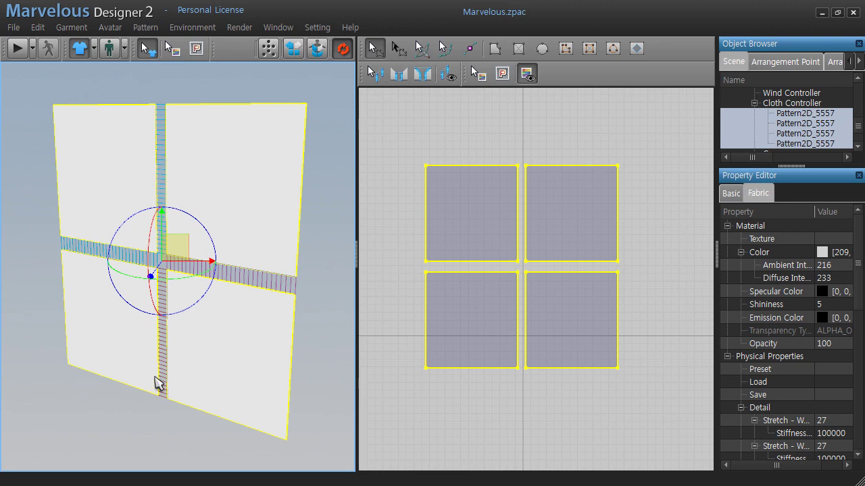
Rotate the sewn squares flat with the Alt+X rotate gizmo and start simulating.
key(alt+x)
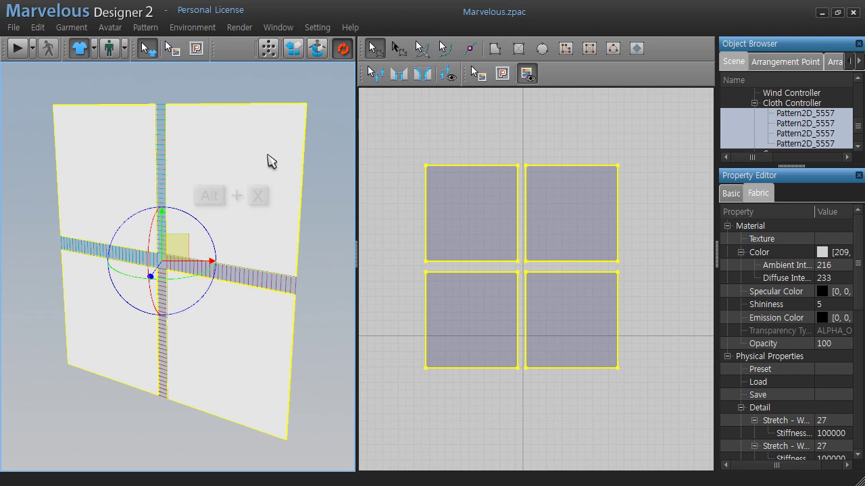
key(alt+x)
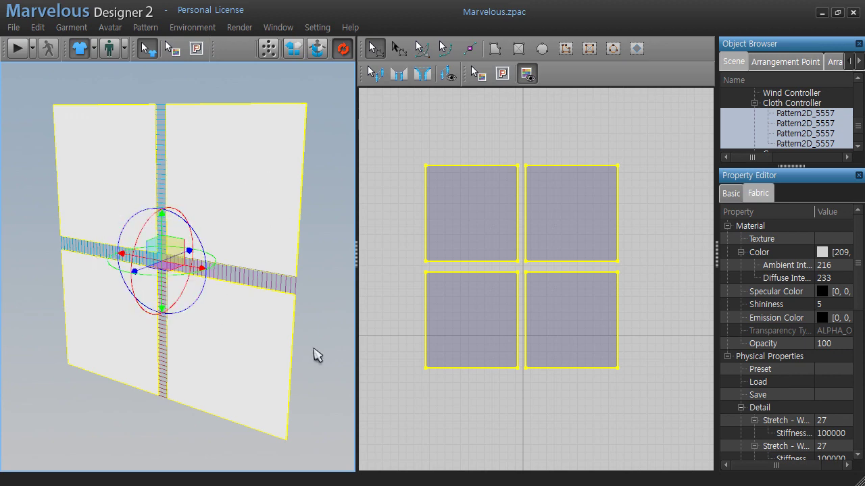
mouse_move(315, 355)
right_down()
mouse_move(210, 348)
mouse_move(304, 344)
mouse_move(220, 344)
mouse_move(216, 332)
mouse_move(264, 340)
mouse_move(253, 347)
right_up()
mouse_move(108, 225)
right_down()
mouse_move(185, 205)
mouse_move(225, 334)
mouse_move(272, 324)
mouse_move(274, 333)
right_up()
mouse_move(226, 353)
right_down()
mouse_move(247, 332)
mouse_move(263, 361)
mouse_move(268, 311)
mouse_move(271, 348)
right_up()
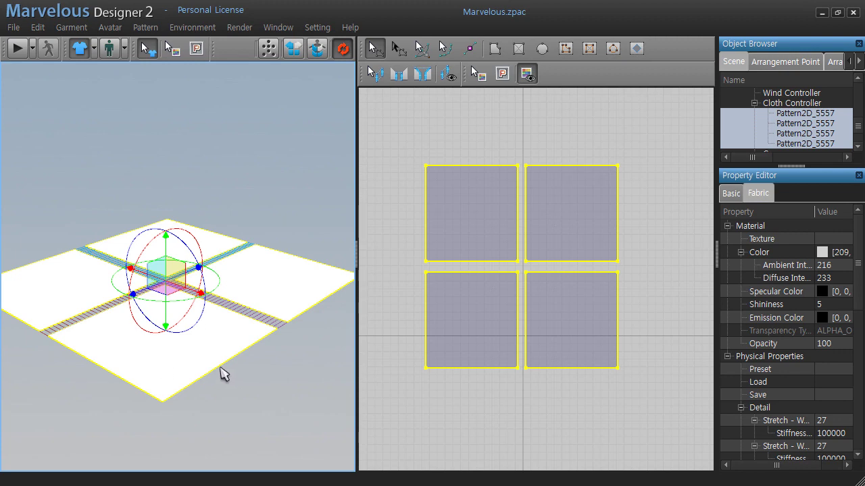
key(space)
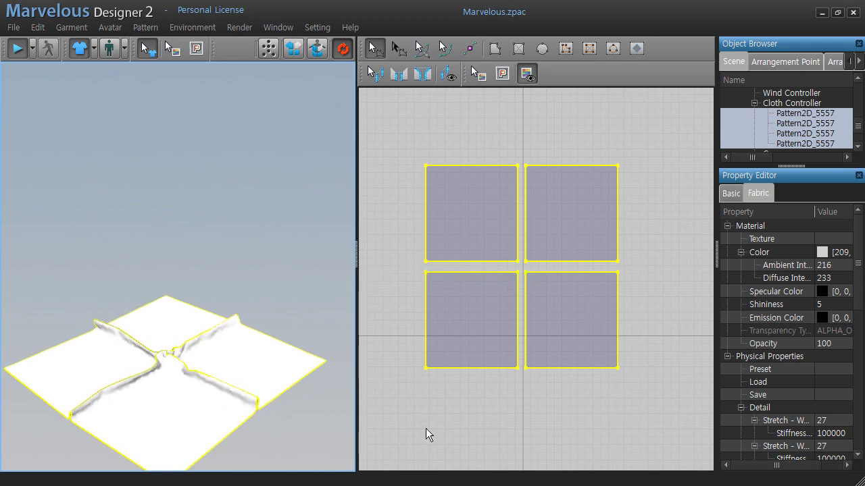
Drag the cloth's right, left and back corners outward to spread the sheet.
mouse_move(315, 367)
mouse_down()
mouse_move(425, 349)
mouse_move(358, 372)
mouse_up()
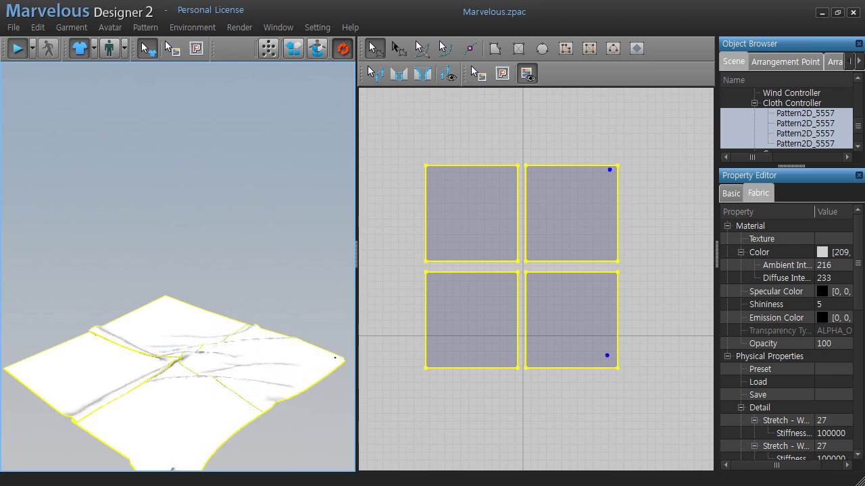
drag(53, 380, 3, 349)
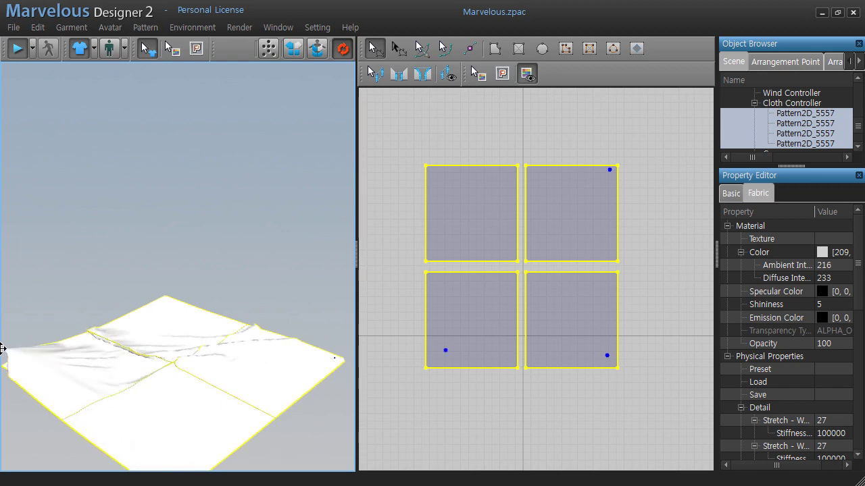
drag(170, 313, 203, 250)
Inspect the seam crossing up close, then switch to Segment Sewing so the seam lines show.
mouse_move(233, 392)
right_down()
mouse_move(216, 413)
mouse_move(191, 379)
mouse_move(164, 394)
mouse_move(173, 405)
mouse_move(185, 193)
mouse_move(218, 303)
mouse_move(219, 372)
mouse_move(224, 348)
right_up()
scroll(163, 393, up, 3)
scroll(189, 236, up, 3)
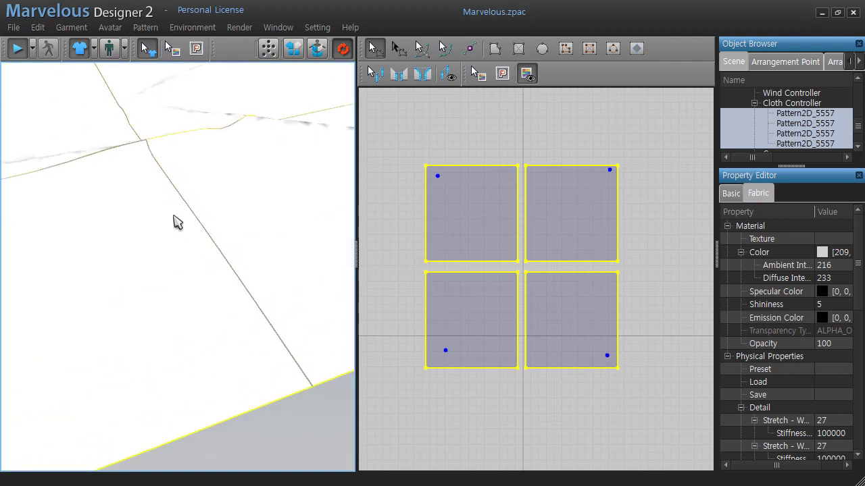
mouse_move(173, 223)
right_down()
mouse_move(193, 295)
mouse_move(229, 272)
right_up()
scroll(155, 242, down, 2)
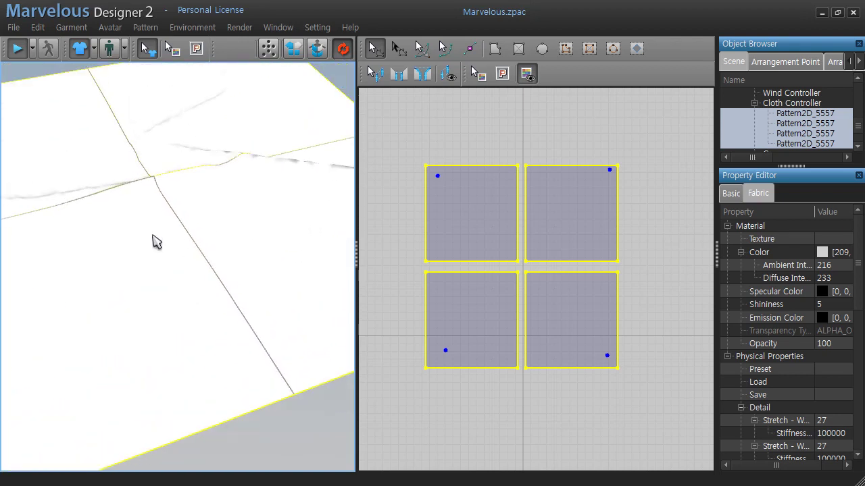
scroll(172, 225, down, 2)
scroll(329, 185, down, 2)
click(375, 73)
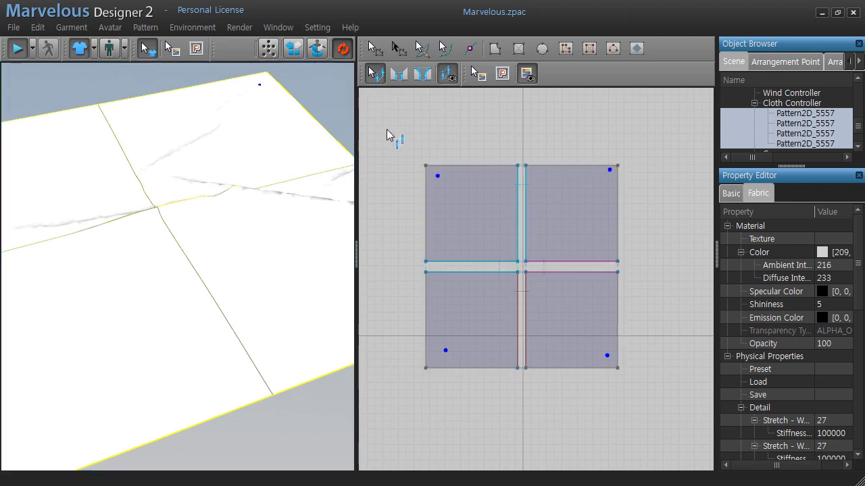
Box-select all seams between the four squares and raise their Fold Angle from 180 to 360.
mouse_move(387, 129)
mouse_down()
mouse_move(447, 214)
mouse_move(547, 398)
mouse_up()
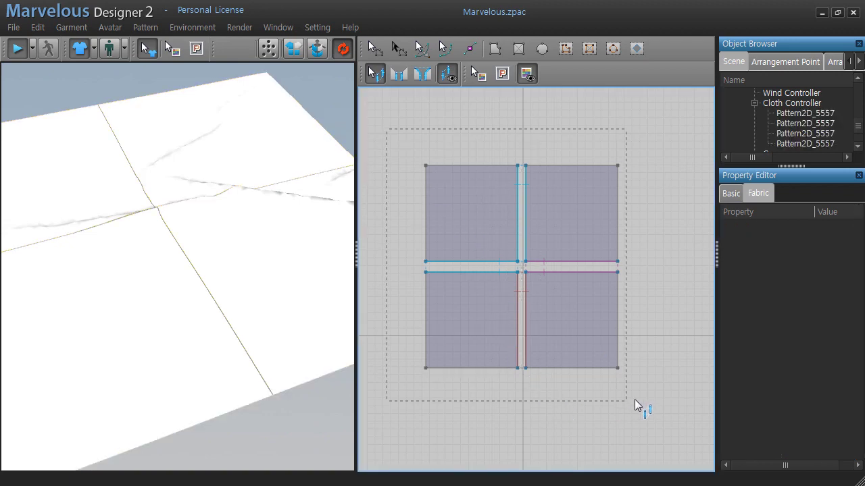
drag(634, 399, 646, 390)
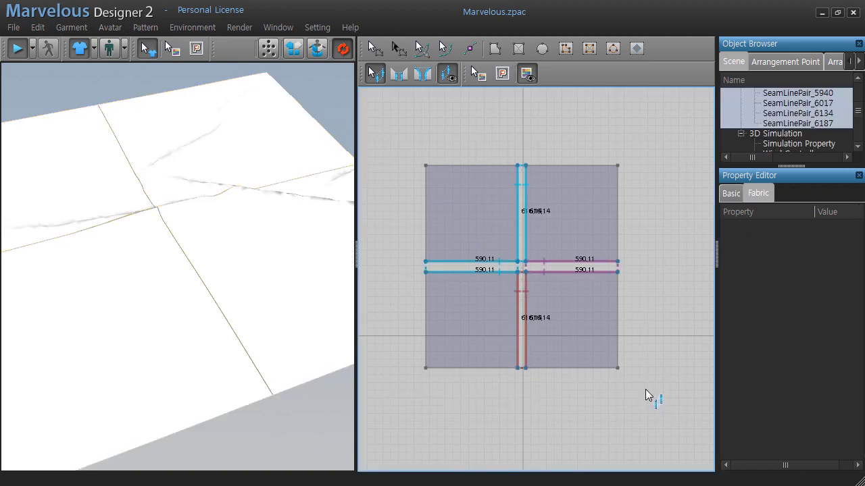
click(730, 194)
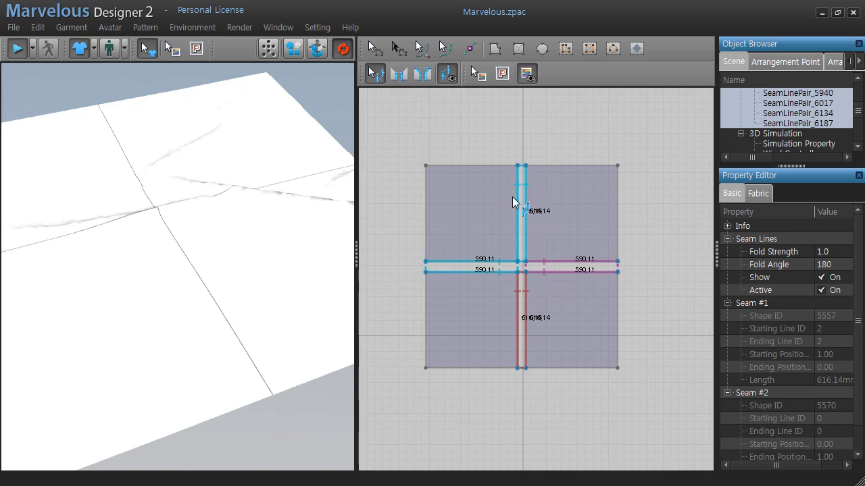
click(835, 264)
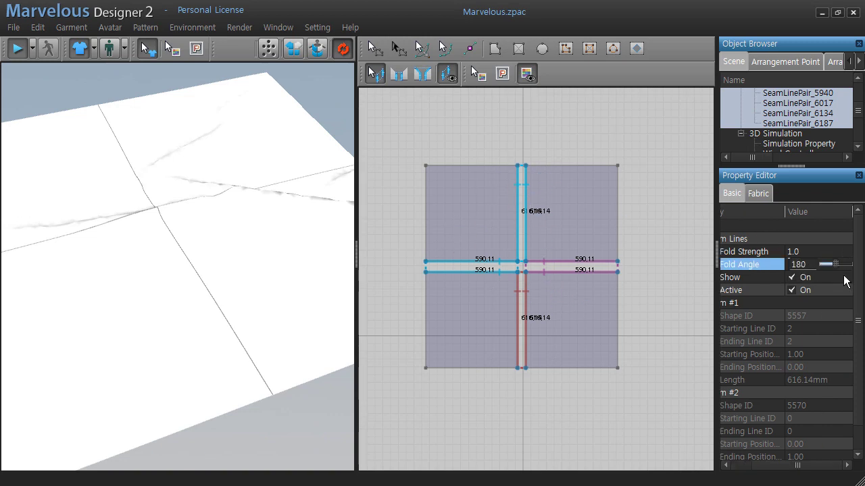
drag(843, 268, 850, 264)
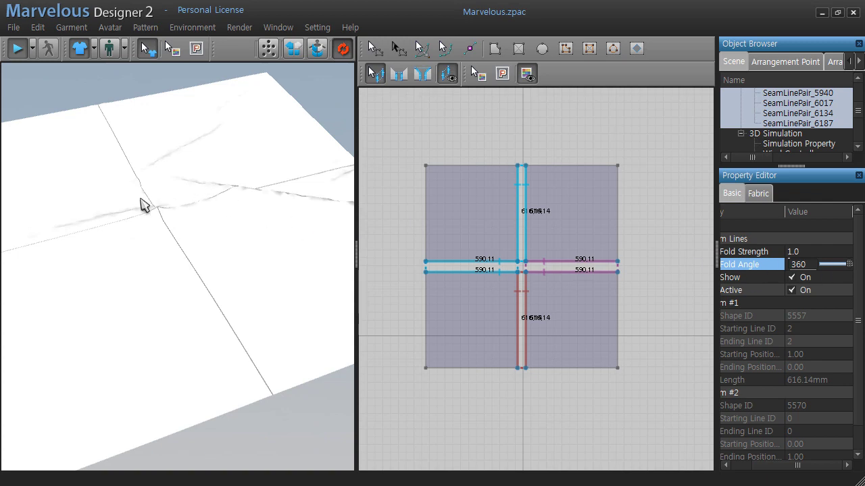
Set the seams' Fold Strength to 3.0 and tug the cloth near the seam crossing.
click(802, 251)
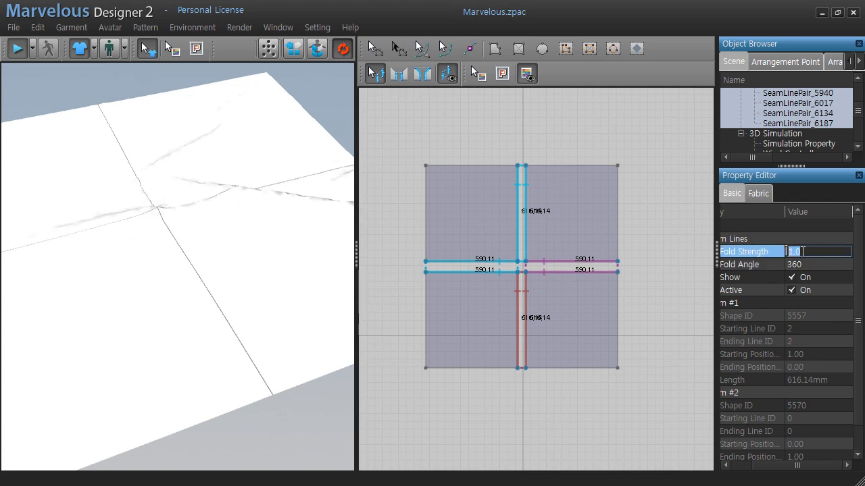
text(3)
key(Return)
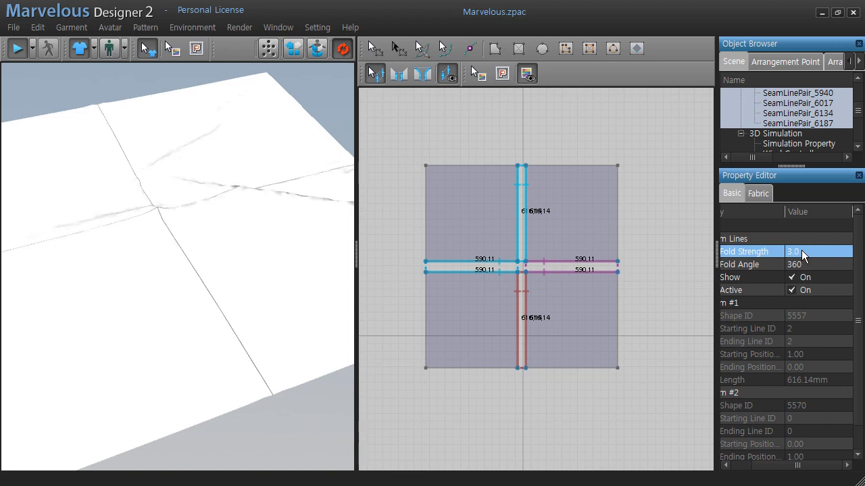
scroll(155, 223, up, 3)
scroll(162, 228, up, 3)
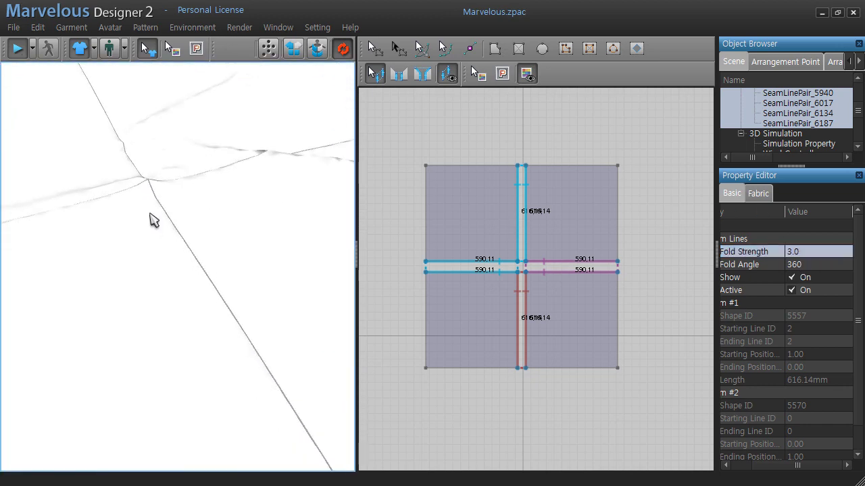
right_drag(189, 307, 128, 169)
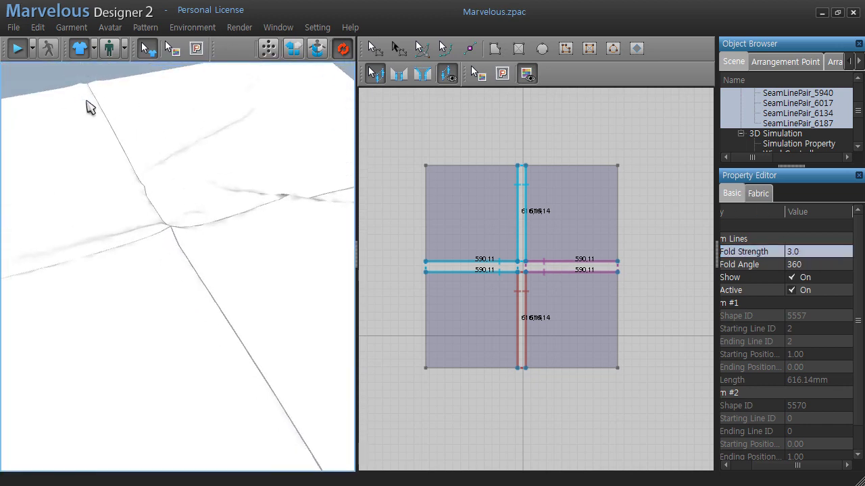
drag(66, 111, 71, 80)
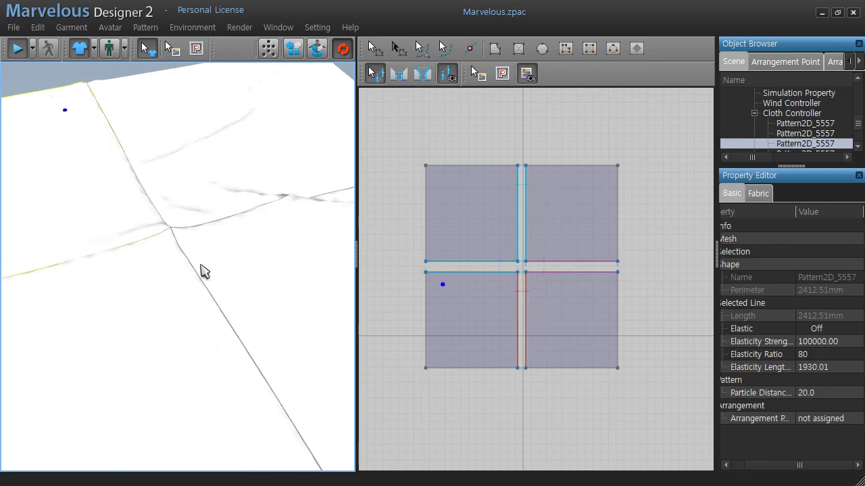
View the creased cloth from a low, near-level angle, then box-select all seams again.
mouse_move(208, 293)
right_down()
mouse_move(169, 322)
mouse_move(198, 289)
mouse_move(110, 313)
mouse_move(184, 296)
right_up()
scroll(184, 296, down, 2)
scroll(177, 303, down, 2)
scroll(189, 297, down, 2)
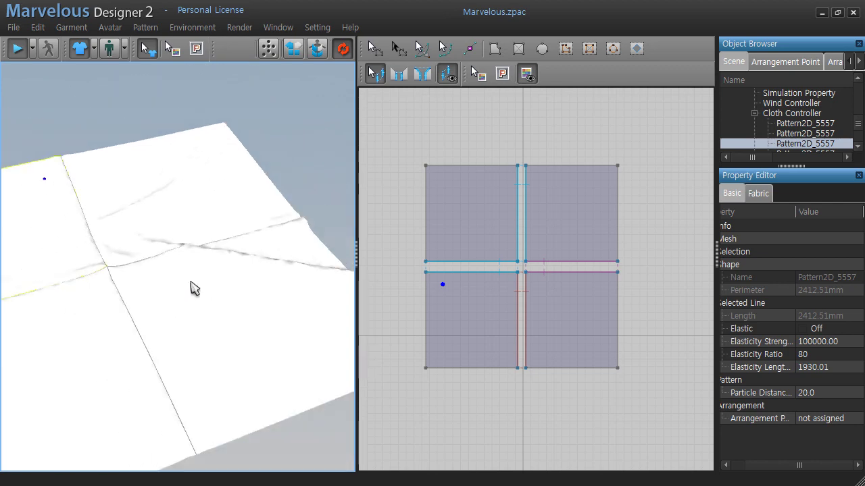
scroll(193, 290, down, 2)
mouse_move(106, 399)
right_down()
mouse_move(169, 334)
mouse_move(155, 331)
right_up()
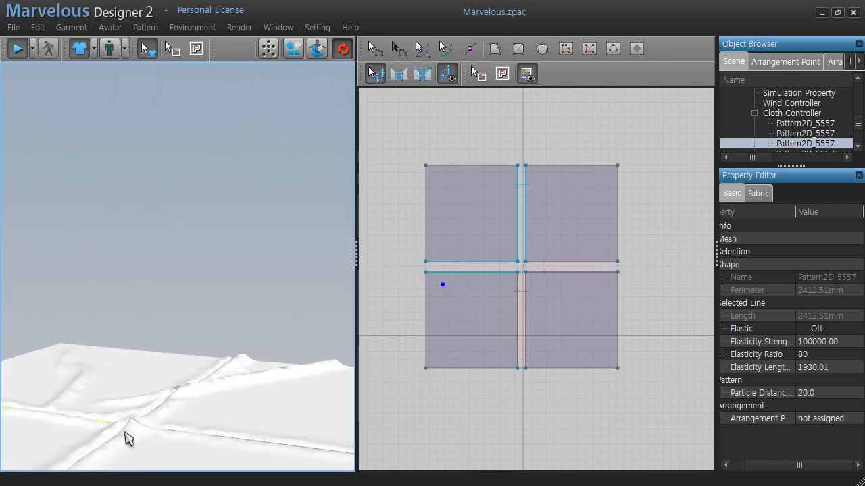
mouse_move(128, 439)
right_down()
mouse_move(269, 234)
mouse_move(235, 343)
mouse_move(212, 367)
right_up()
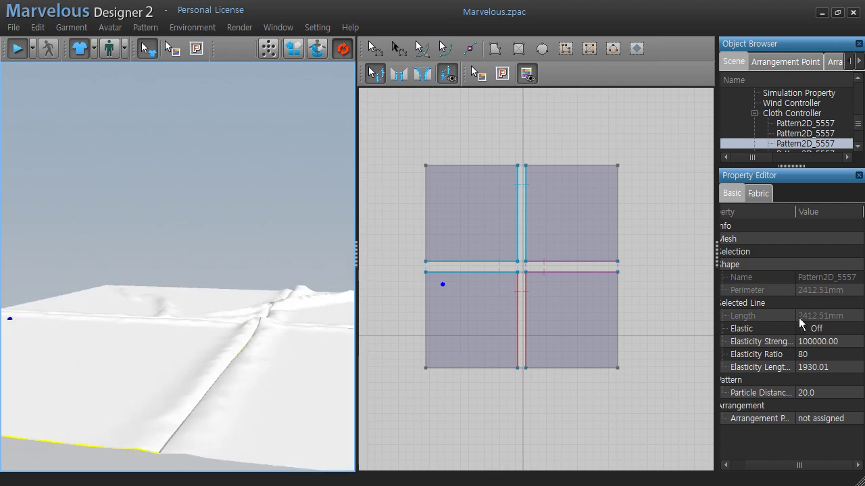
drag(369, 132, 707, 459)
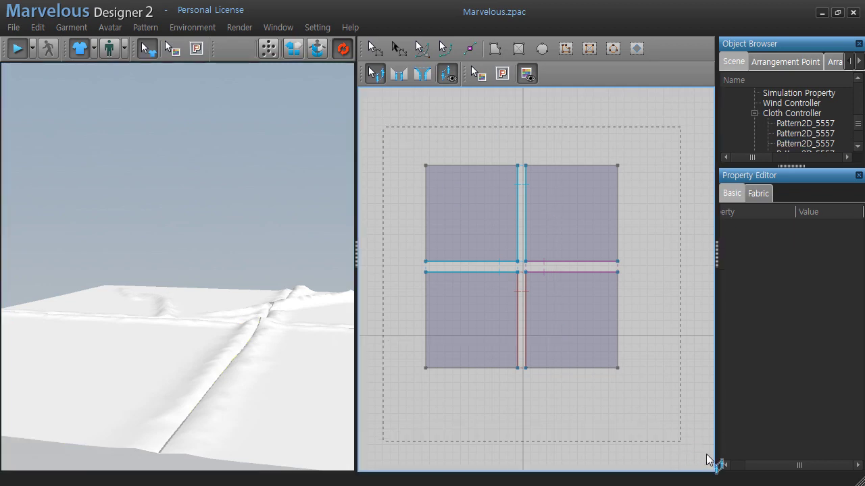
Drop the seams' Fold Angle from 360 to 0, then enter 180 as its value.
click(831, 262)
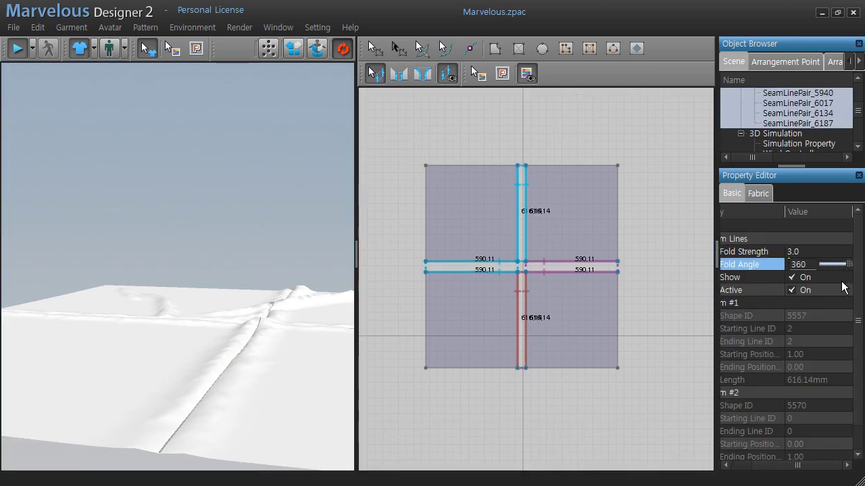
drag(848, 264, 820, 264)
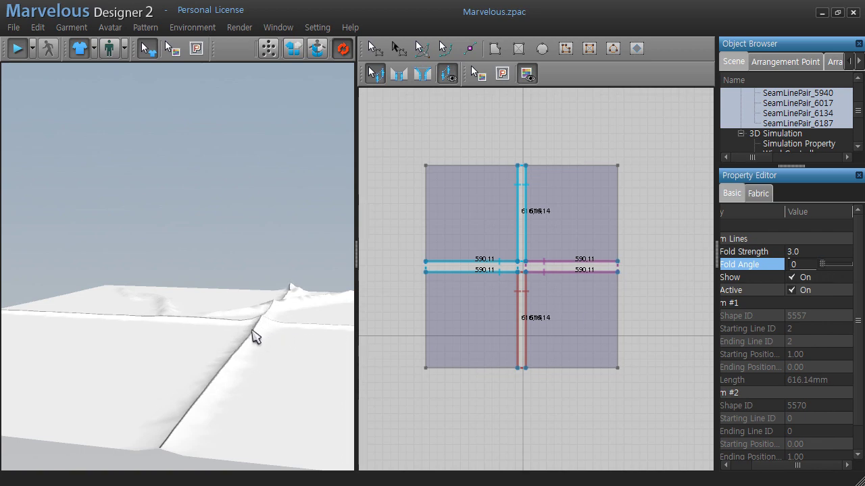
click(809, 263)
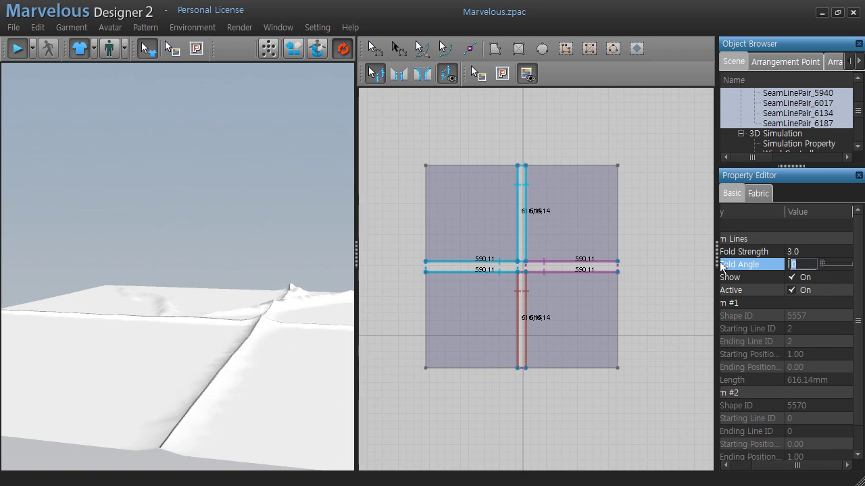
text(18)
key(Return)
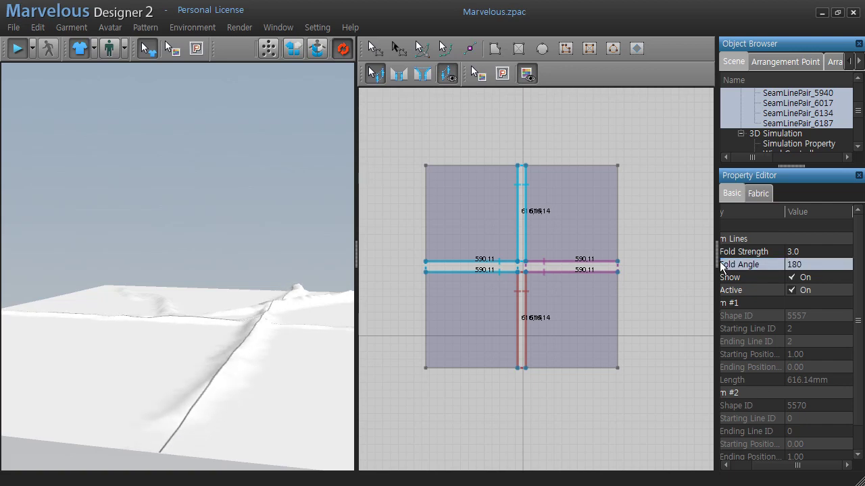
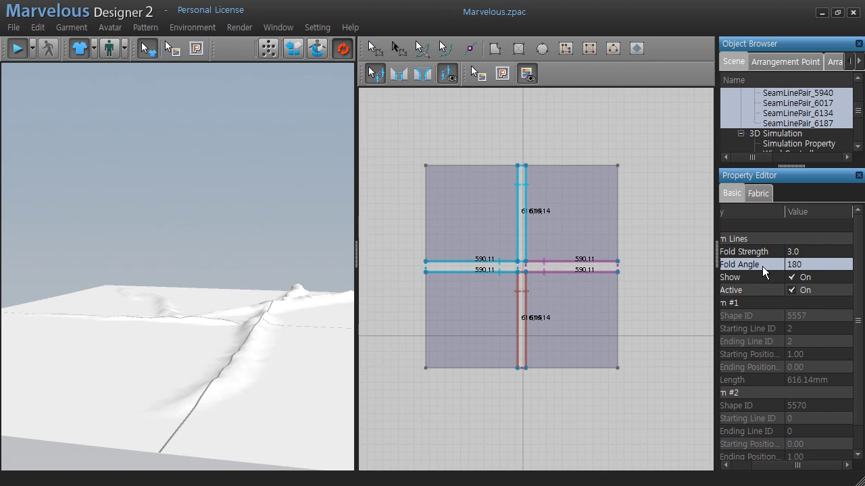
Select the top-left panel's right and bottom edges plus the top-right panel's left edge, and turn Elastic on.
click(374, 48)
click(487, 224)
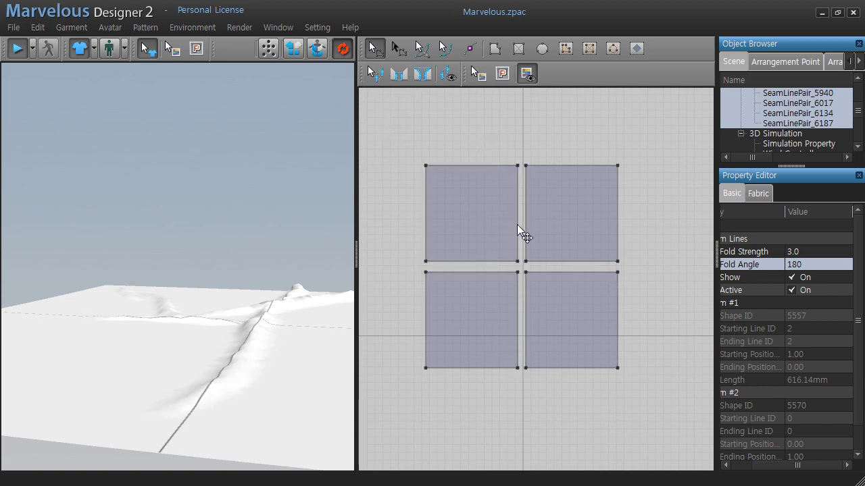
click(517, 222)
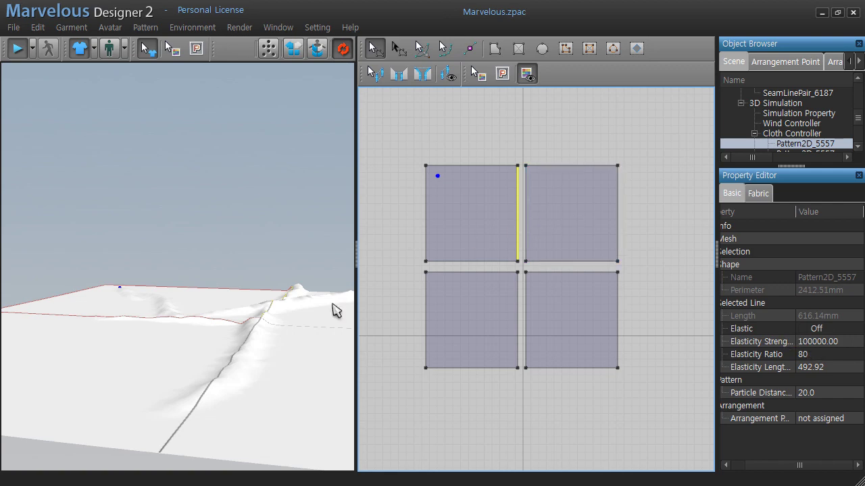
right_drag(261, 388, 255, 279)
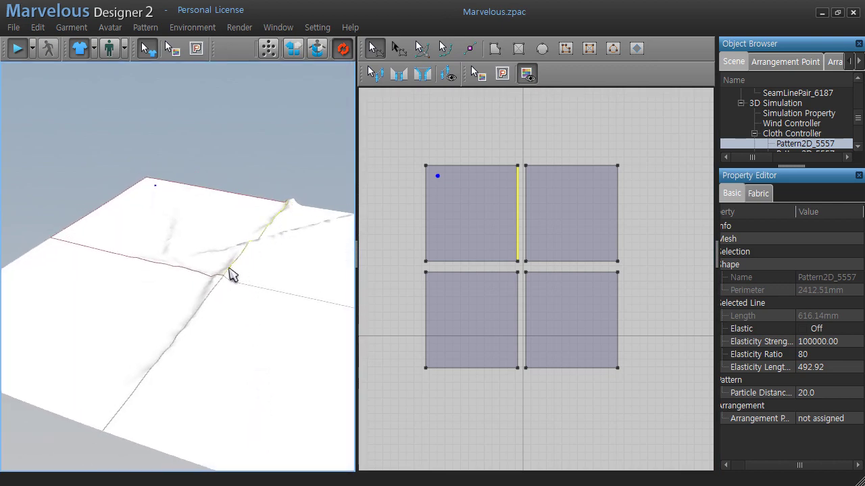
shift+click(525, 226)
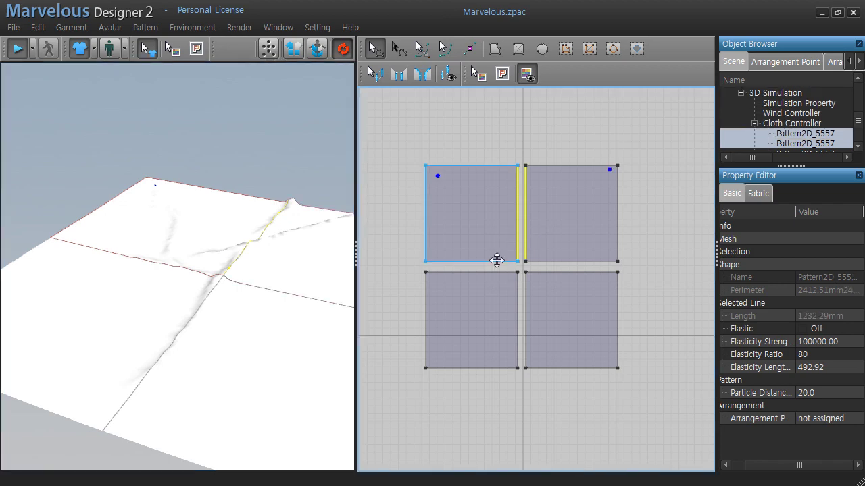
shift+click(490, 263)
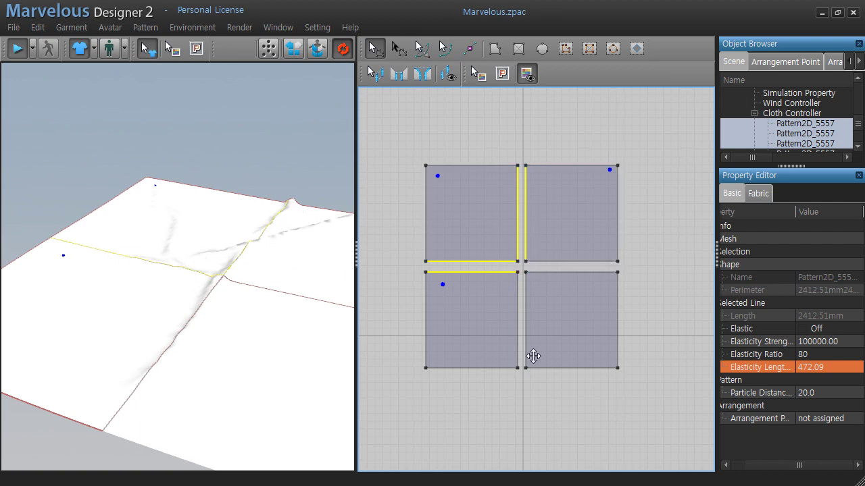
click(802, 330)
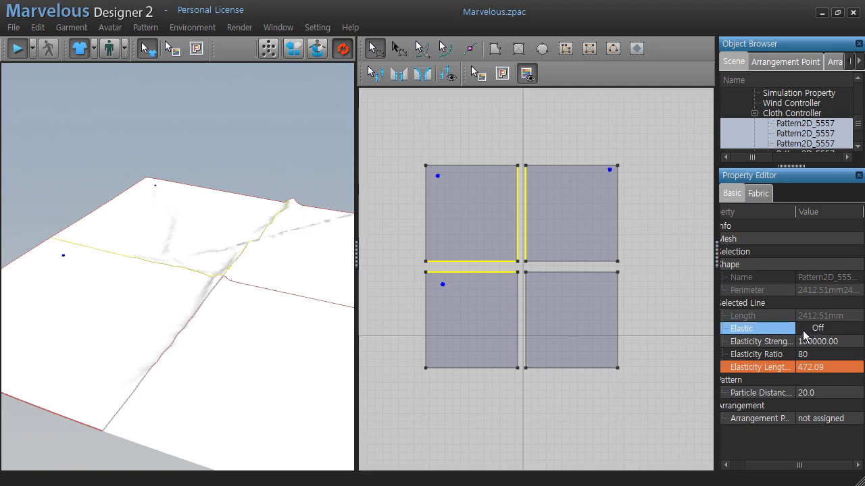
click(802, 331)
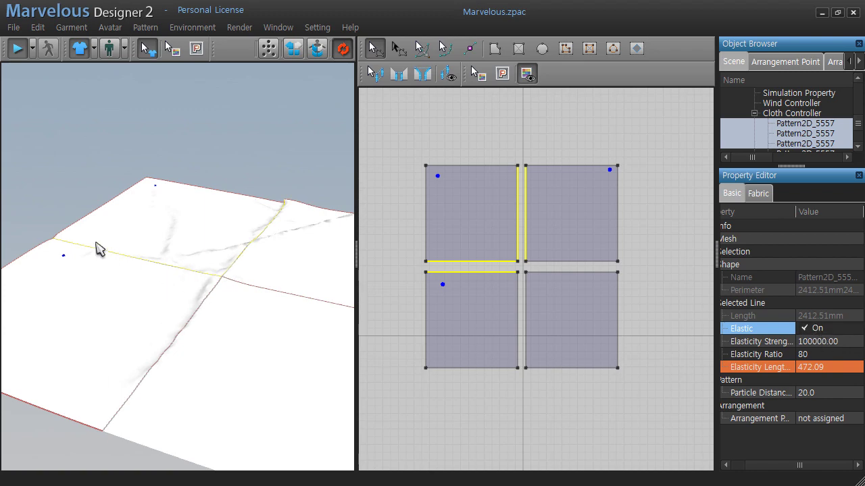
right_drag(98, 250, 243, 309)
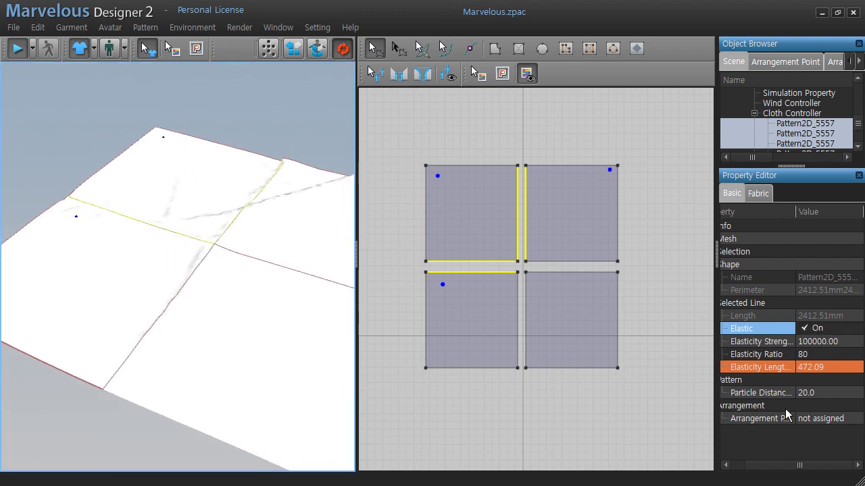
Lower the seams' Elasticity Ratio to about 65.
click(831, 395)
click(832, 358)
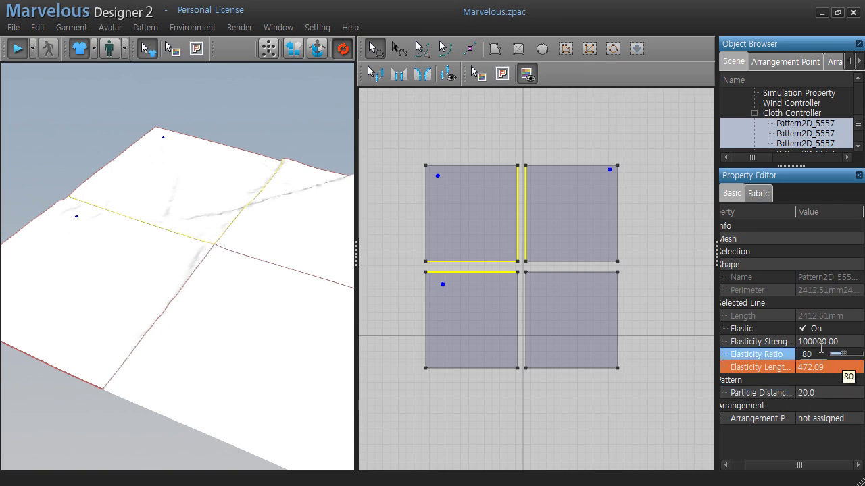
mouse_move(845, 354)
mouse_down()
mouse_move(836, 362)
mouse_move(850, 358)
mouse_move(838, 356)
mouse_up()
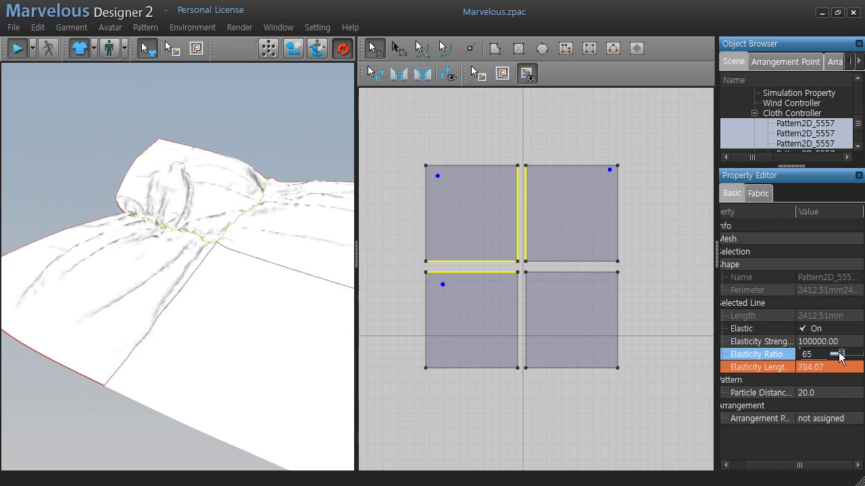
Select the bottom-left and top-right panels, then clear the pattern selection.
click(60, 207)
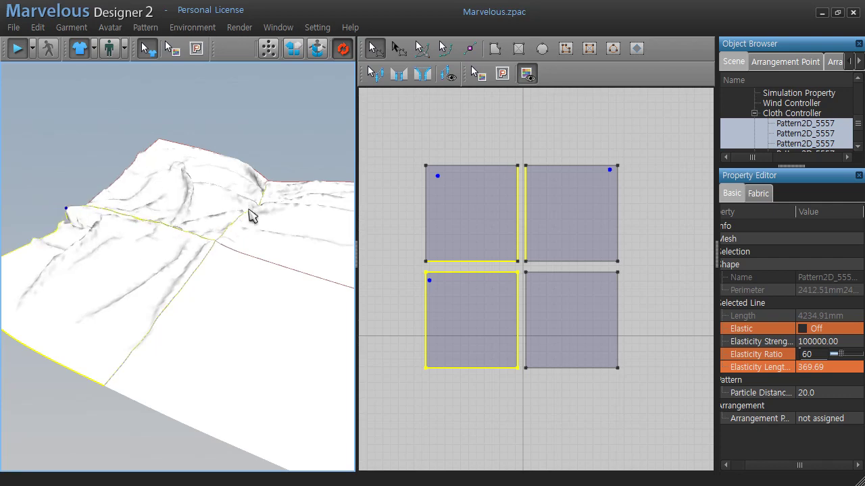
shift+click(293, 156)
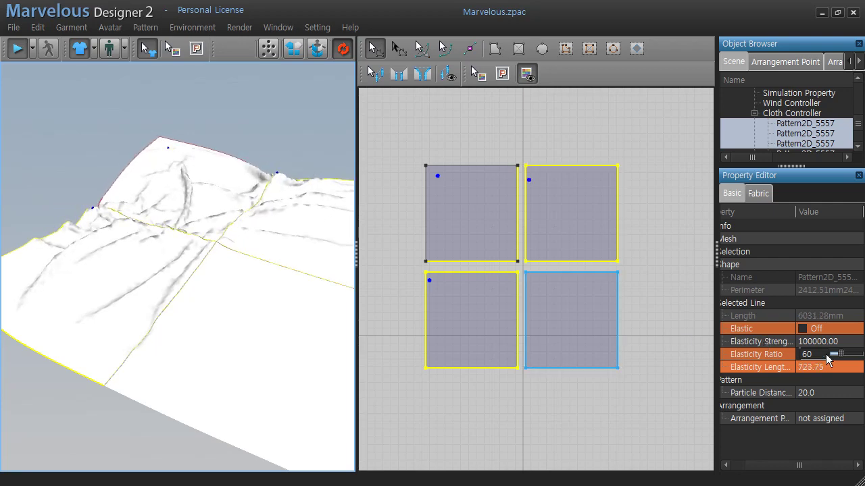
click(642, 332)
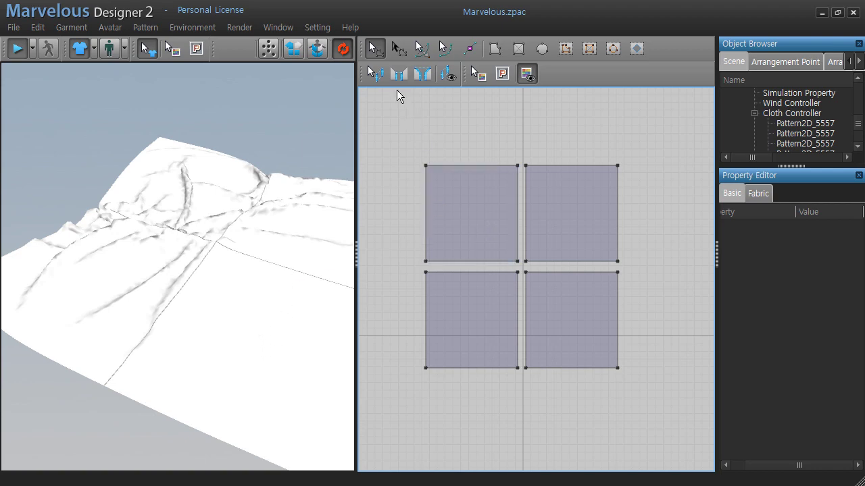
Toggle Elastic on and off for the top-left panel, then for all four panels, and deselect.
click(517, 201)
click(477, 189)
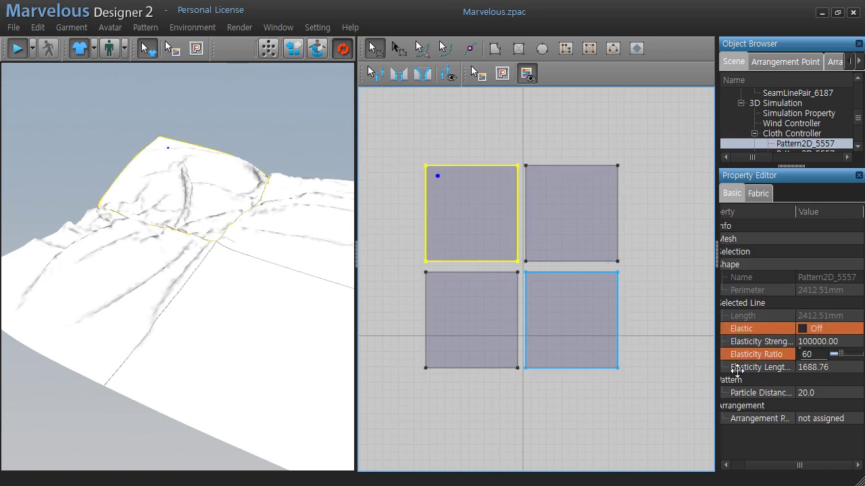
click(803, 328)
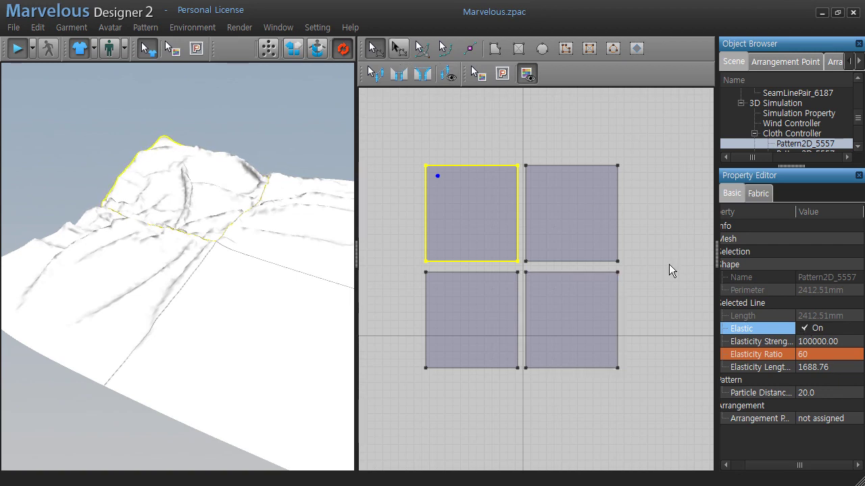
click(803, 328)
drag(387, 143, 729, 428)
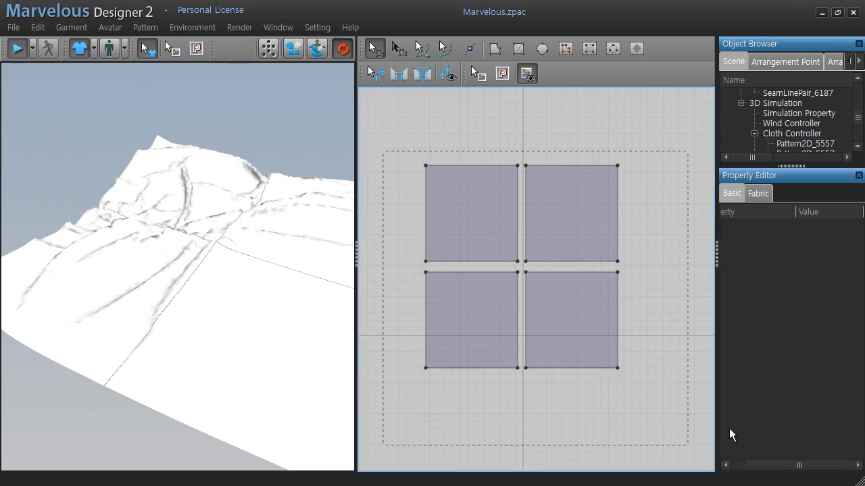
click(800, 330)
click(804, 332)
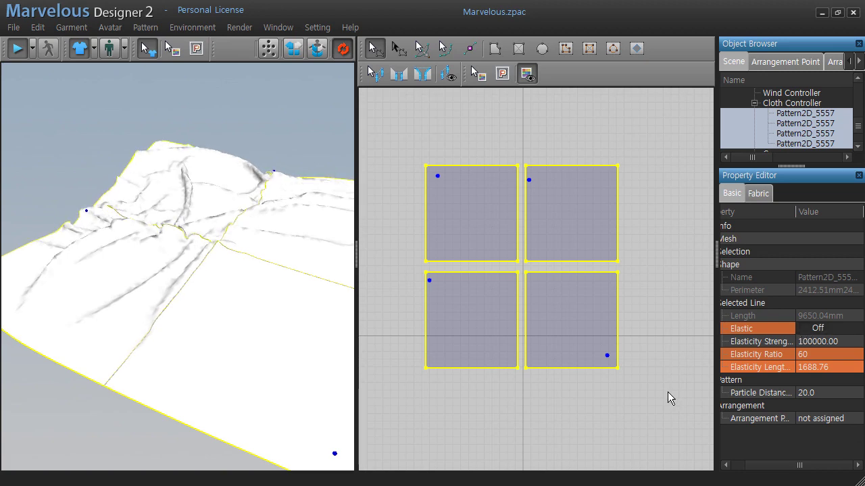
click(649, 390)
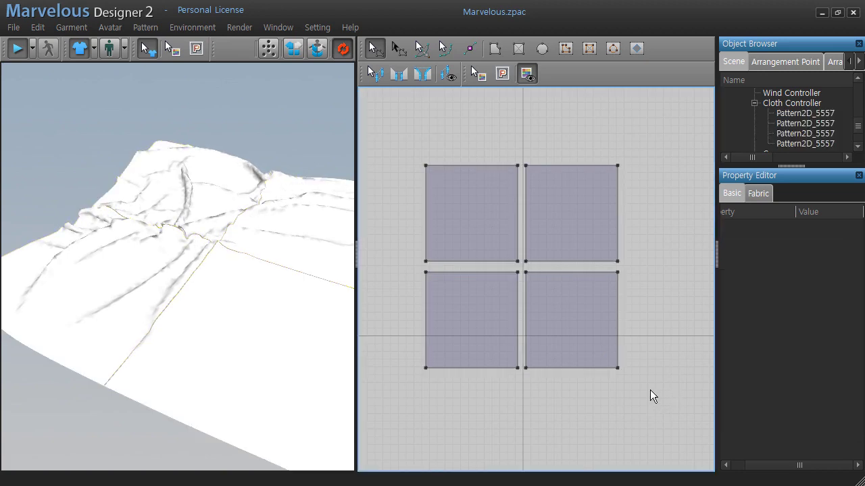
Box-select all the seam lines between the panels with the Segment Sewing tool.
click(376, 74)
drag(400, 143, 494, 336)
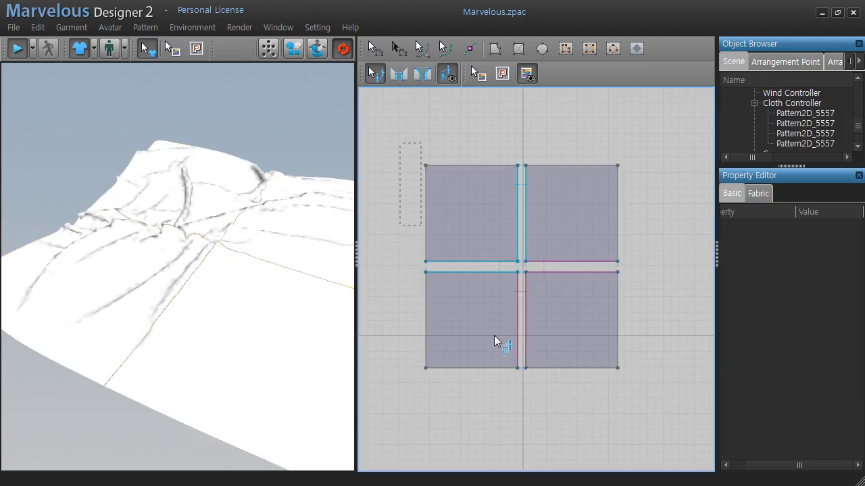
drag(631, 390, 648, 382)
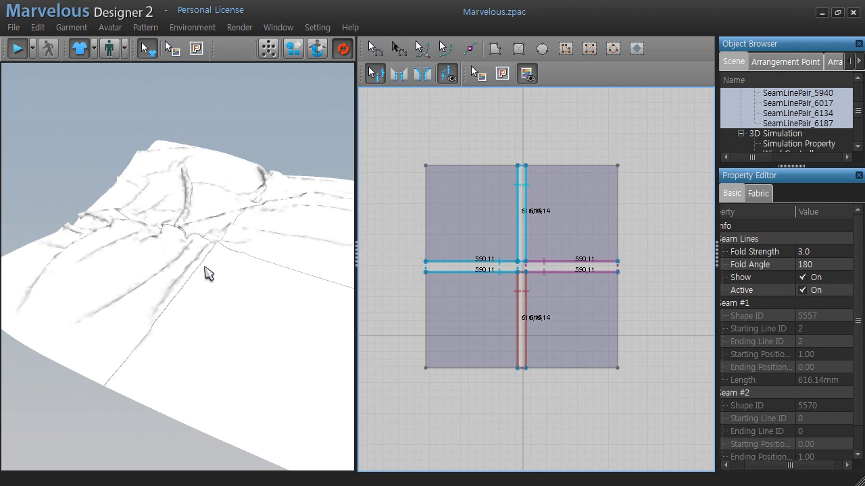
Pull the bottom-right panel of the draped cloth and zoom out to see the whole cloth.
mouse_move(301, 353)
mouse_down()
mouse_move(208, 320)
mouse_move(205, 83)
mouse_up()
scroll(237, 295, down, 3)
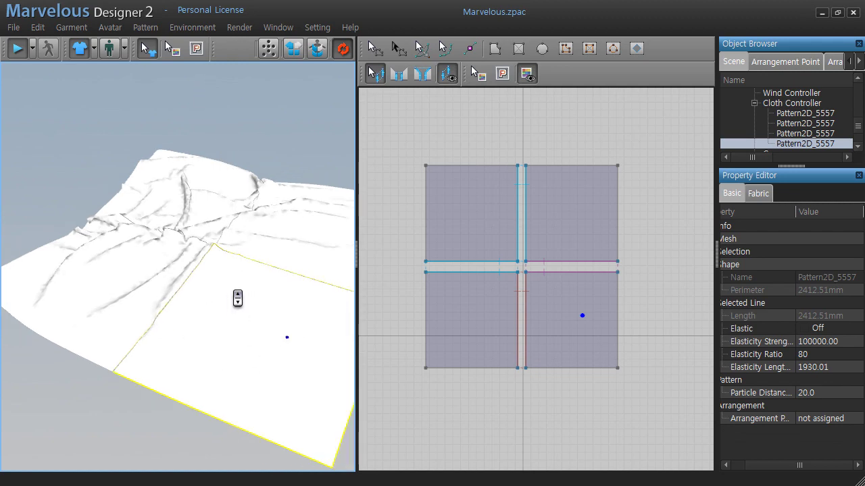
right_drag(227, 309, 246, 308)
middle_drag(246, 309, 247, 294)
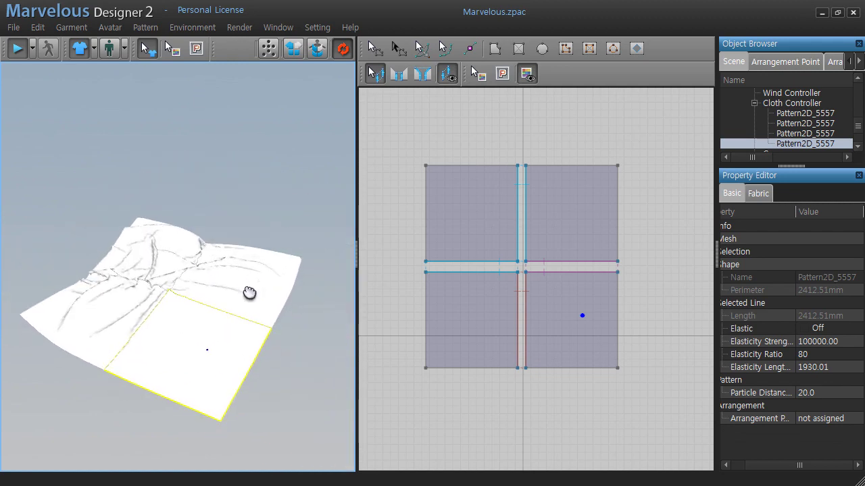
Delete all existing pattern pieces from the scene.
click(572, 385)
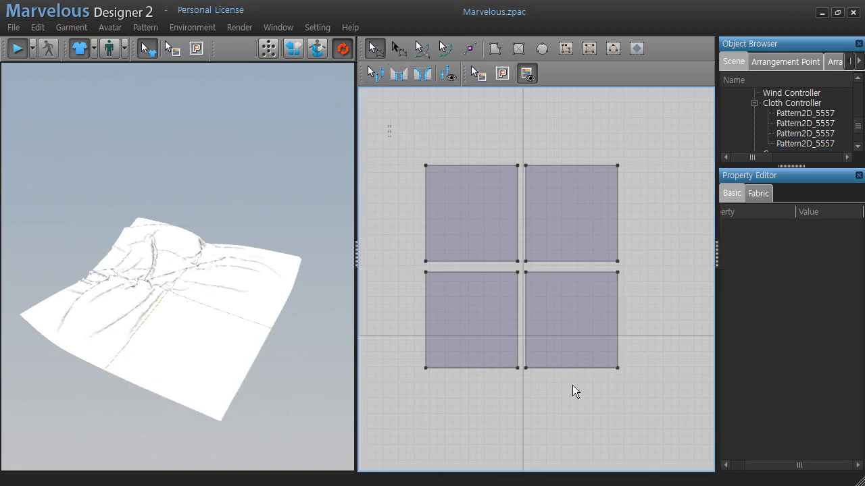
key(ctrl+a)
key(Delete)
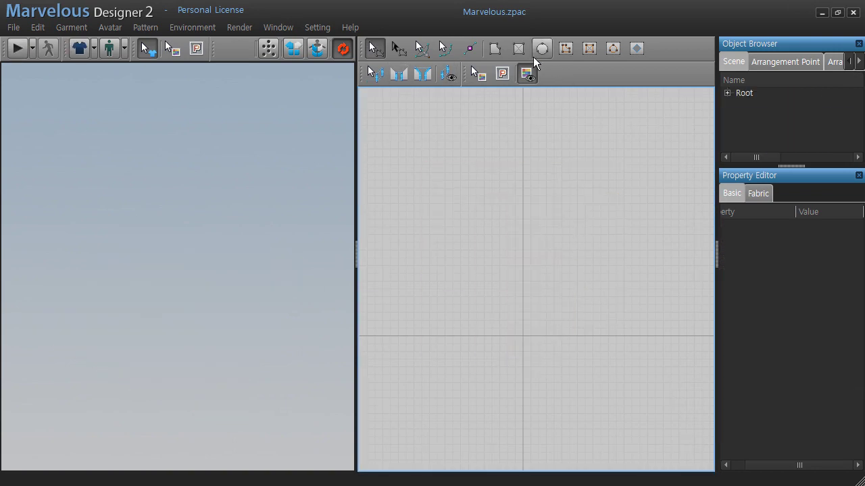
Draw a square pattern with the Rectangle tool and paste a copy to its right.
click(518, 48)
mouse_move(417, 177)
mouse_down()
mouse_move(524, 304)
mouse_move(536, 304)
mouse_up()
middle_drag(571, 217, 565, 279)
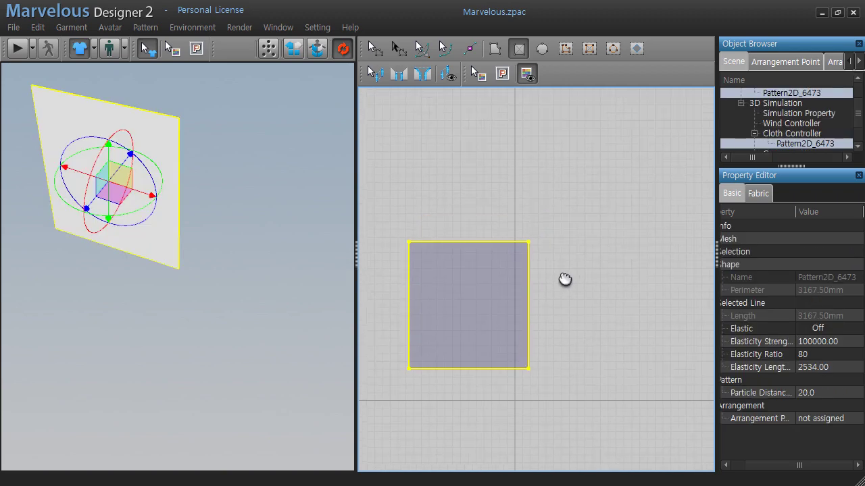
key(ctrl+c)
key(ctrl+v)
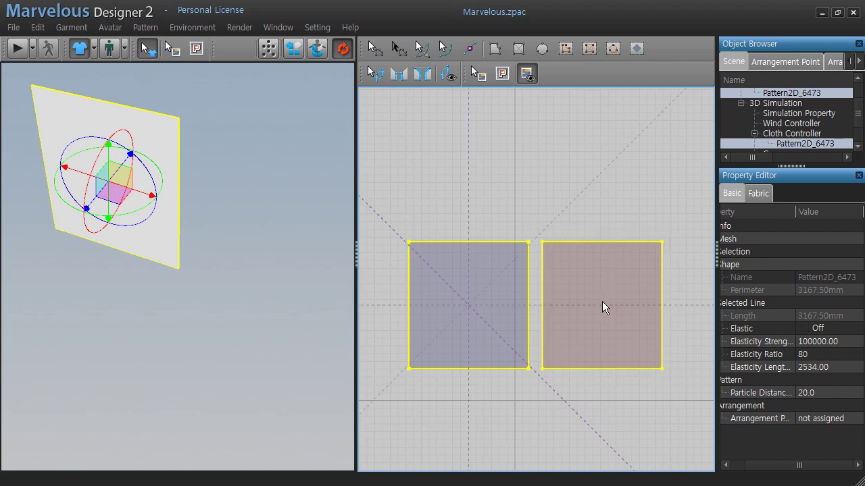
click(602, 302)
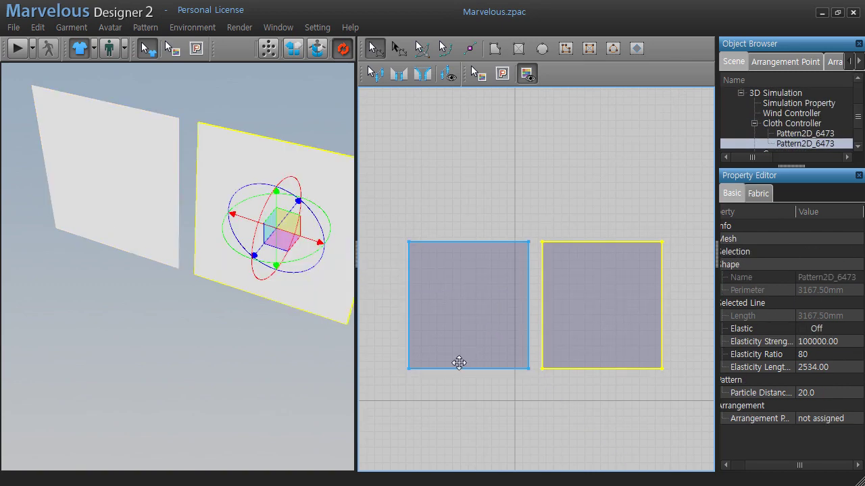
right_click(538, 419)
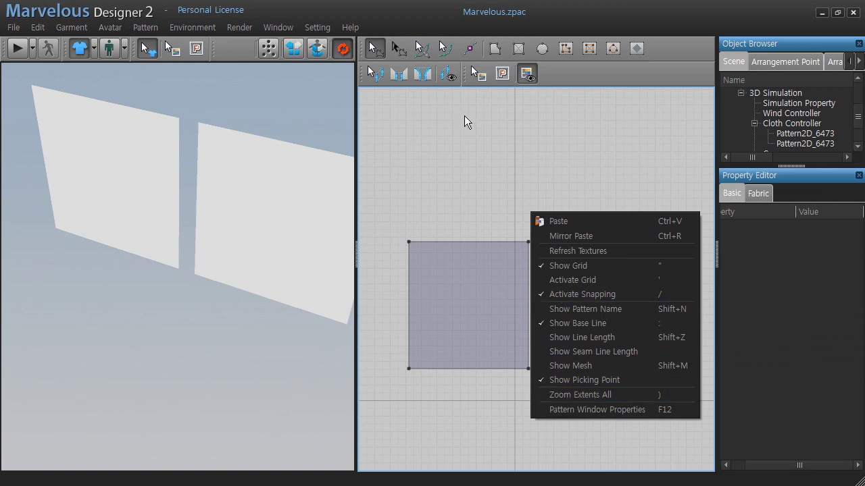
Sew the two squares' facing inner edges, top edges, bottom edges, and outer left-to-right edges.
middle_drag(558, 285, 540, 292)
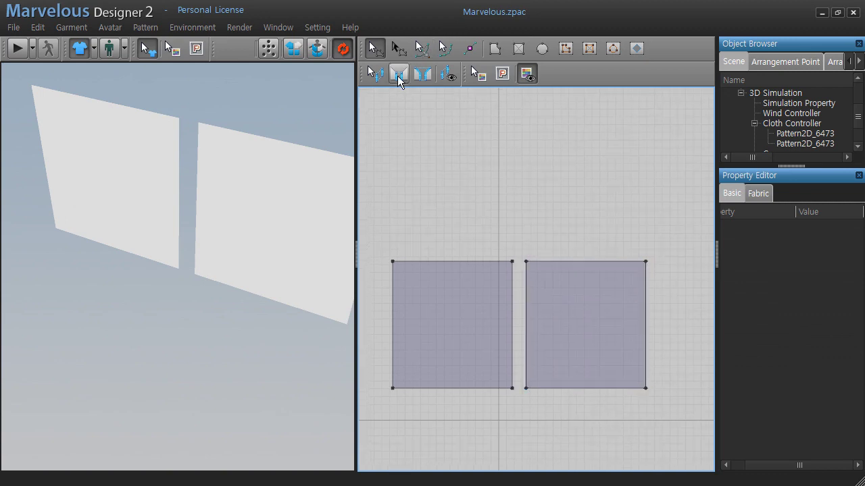
click(398, 74)
click(512, 287)
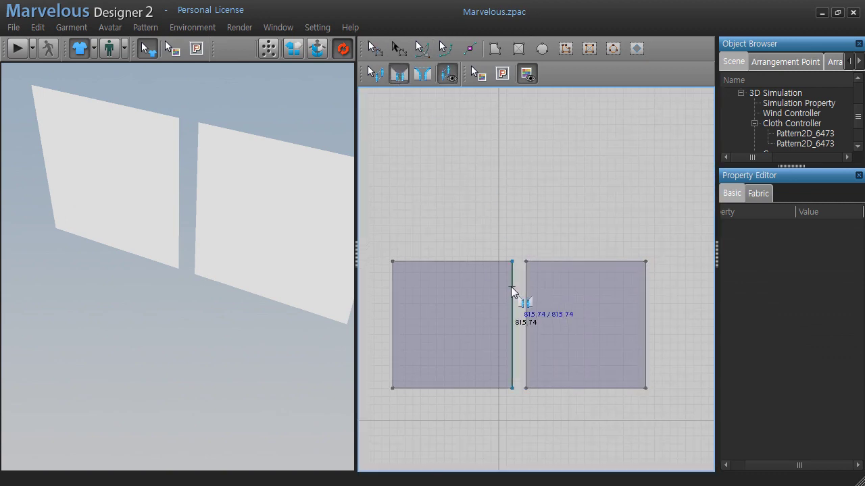
click(530, 286)
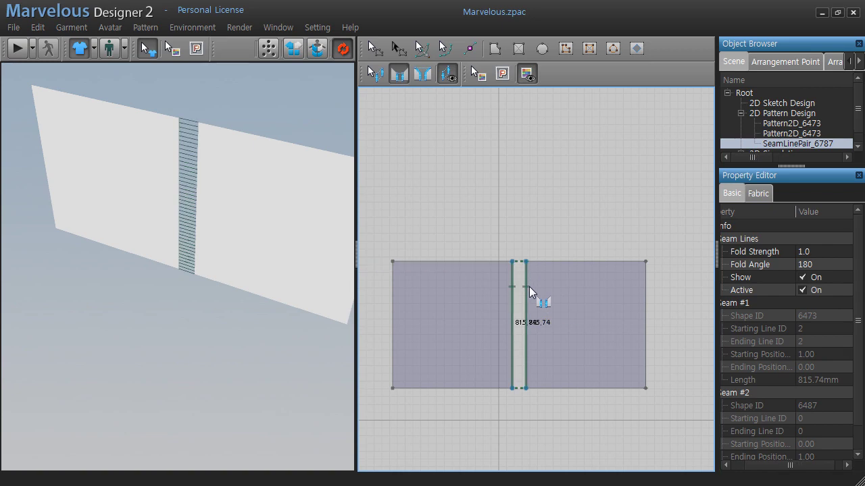
click(498, 262)
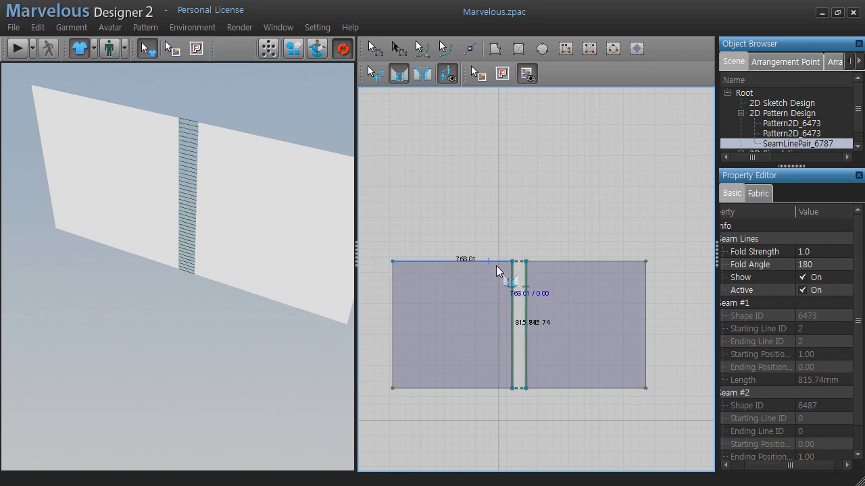
click(546, 263)
click(492, 388)
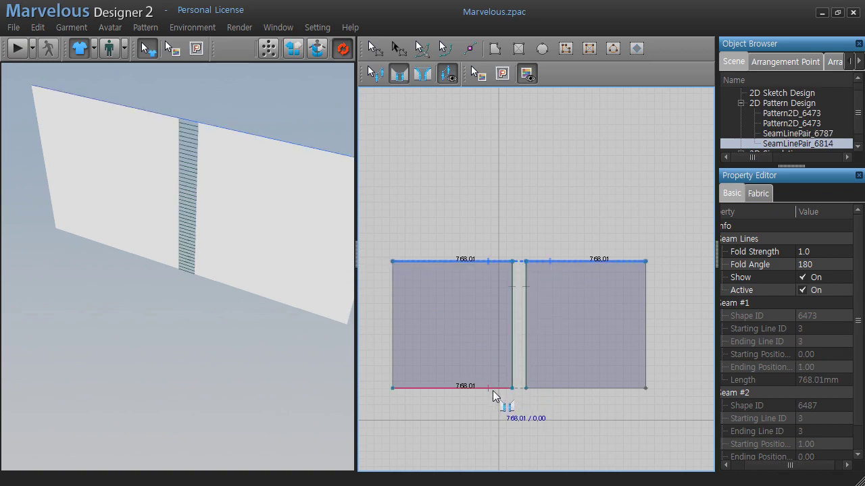
click(535, 389)
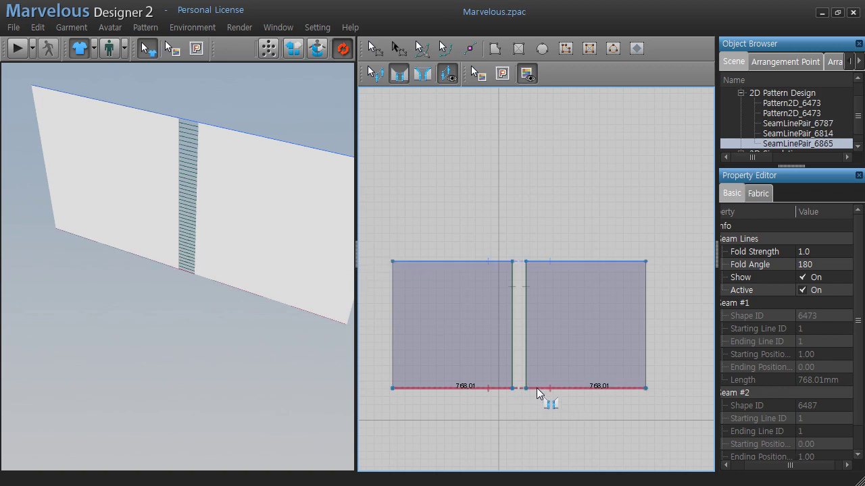
click(392, 275)
click(645, 288)
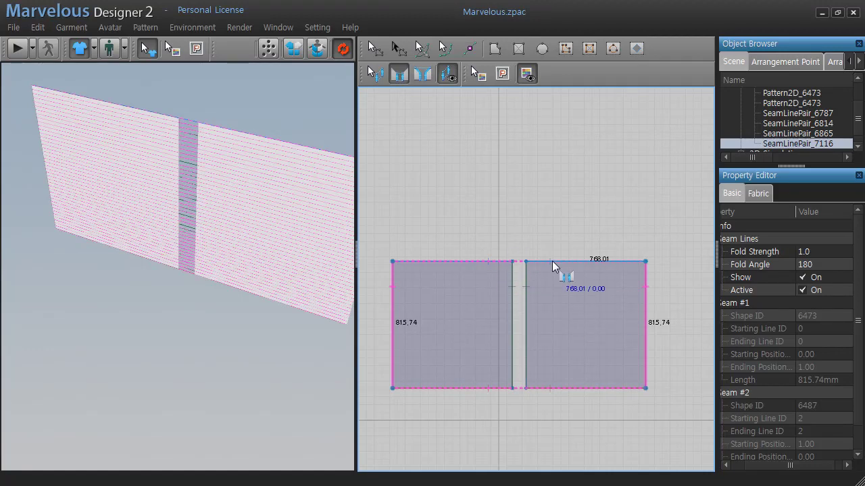
Orbit the 3D view around the joined cloth to inspect the seams.
mouse_move(261, 289)
right_down()
mouse_move(225, 324)
mouse_move(234, 289)
mouse_move(280, 313)
right_up()
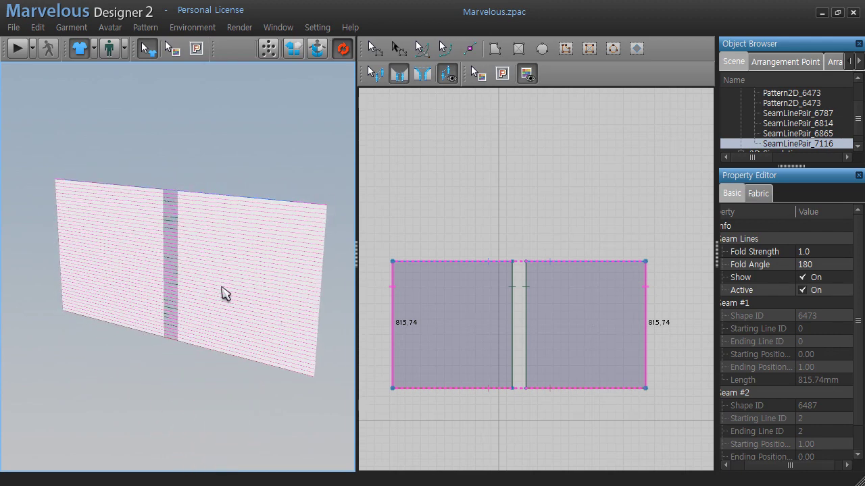
mouse_move(305, 273)
right_down()
mouse_move(268, 241)
mouse_move(139, 304)
mouse_move(124, 293)
right_up()
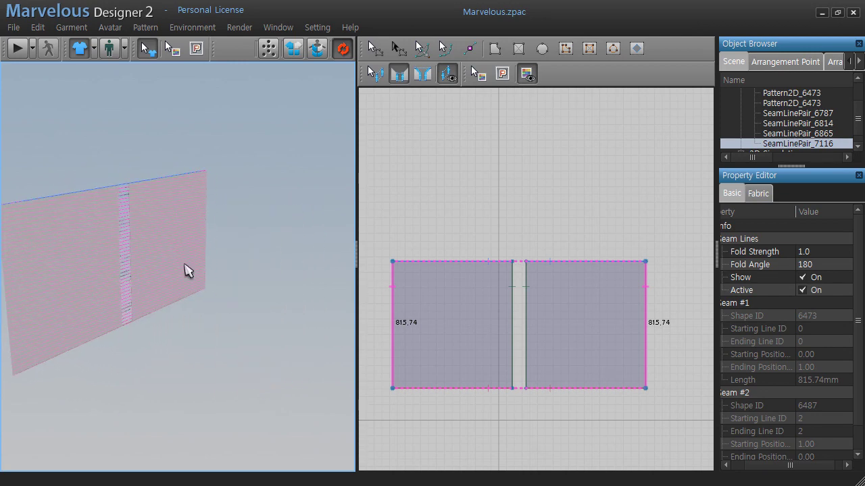
mouse_move(187, 270)
right_down()
mouse_move(218, 276)
mouse_move(88, 283)
mouse_move(247, 290)
mouse_move(232, 300)
right_up()
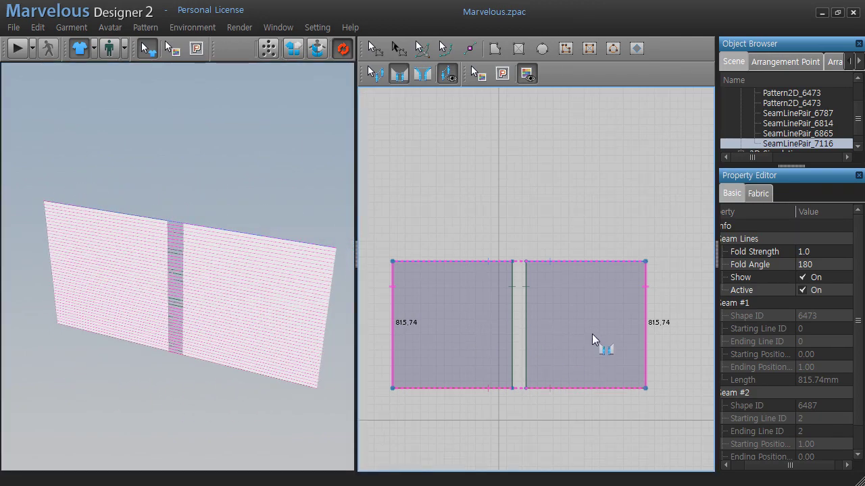
Select the right panel, try moving it, undo the move, and dismiss its context menu.
click(373, 48)
click(571, 307)
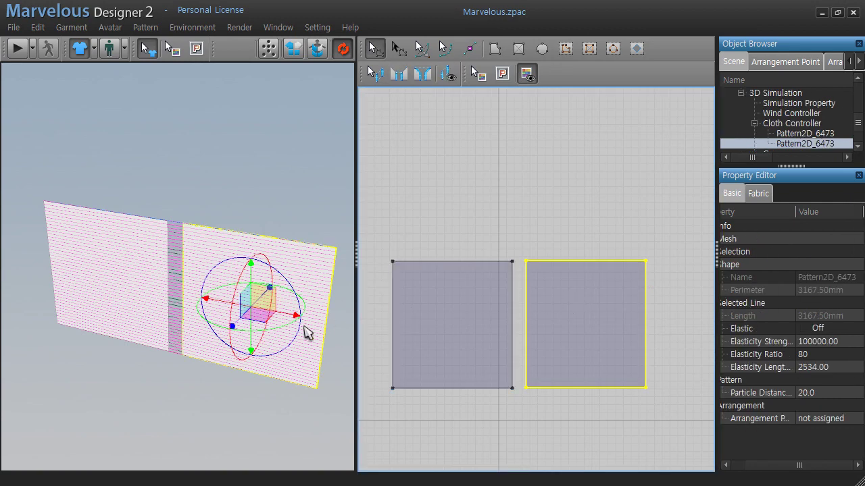
drag(283, 314, 248, 285)
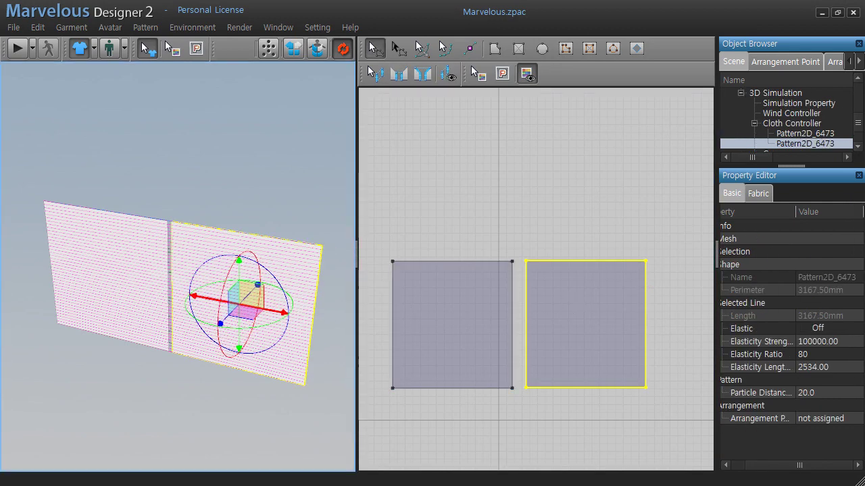
key(ctrl+z)
right_click(248, 285)
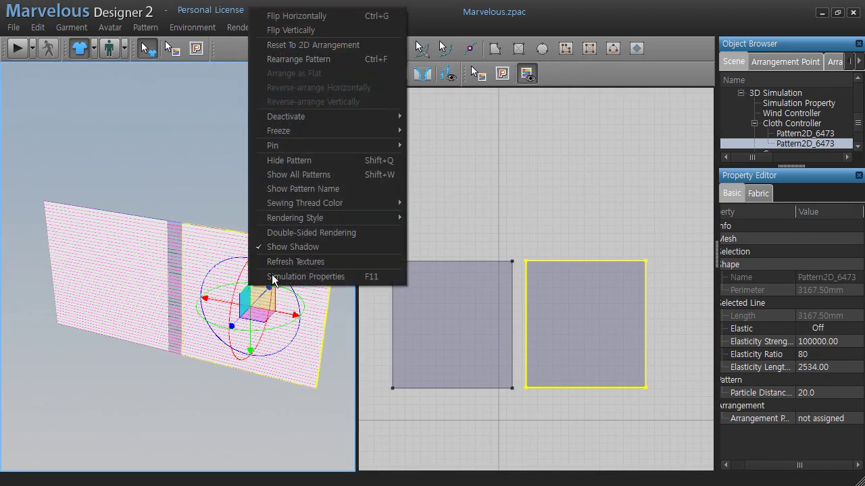
right_click(251, 356)
right_click(252, 357)
click(247, 335)
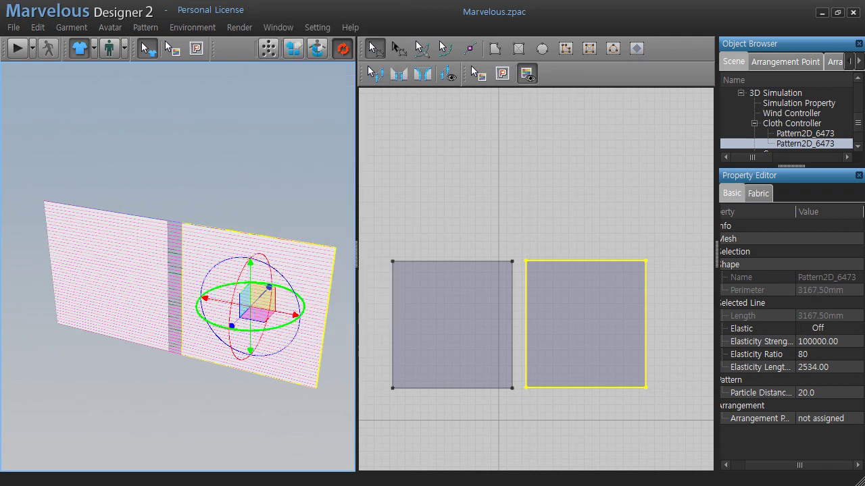
Orbit and use camera presets to reach a front view of the panels.
mouse_move(237, 330)
right_down()
mouse_move(337, 319)
mouse_move(311, 220)
mouse_move(286, 209)
right_up()
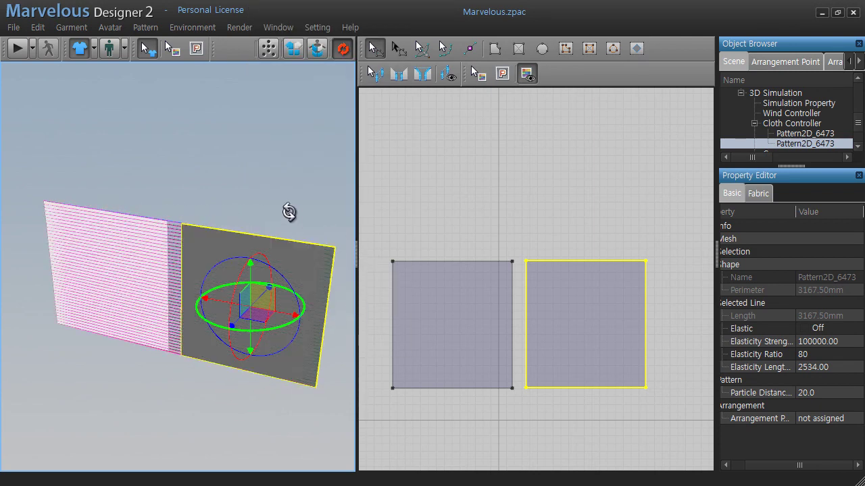
key(2)
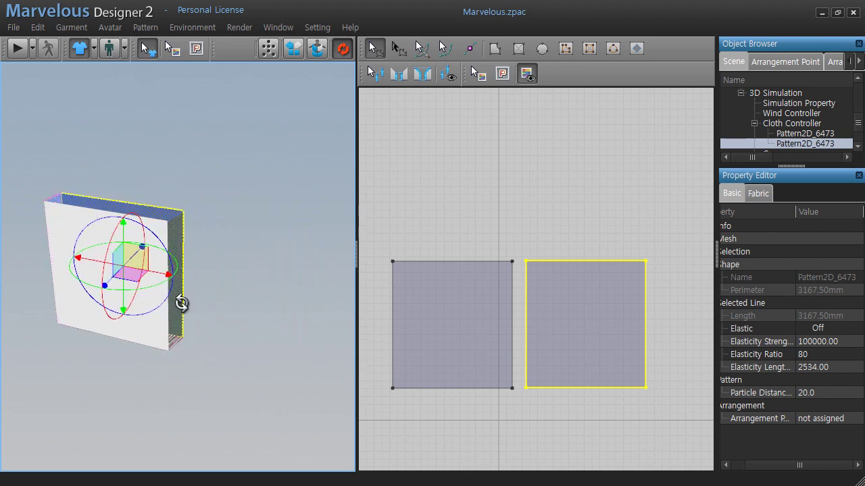
mouse_move(180, 303)
right_down()
mouse_move(68, 329)
mouse_move(13, 308)
mouse_move(2, 257)
right_up()
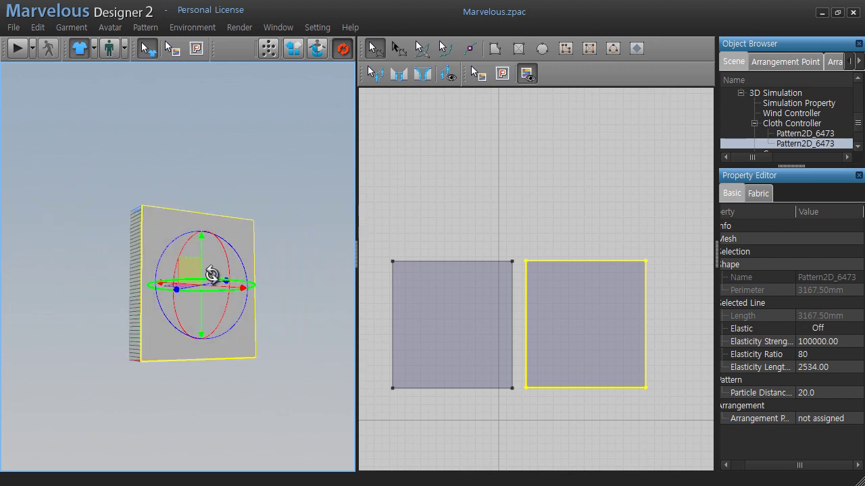
key(2)
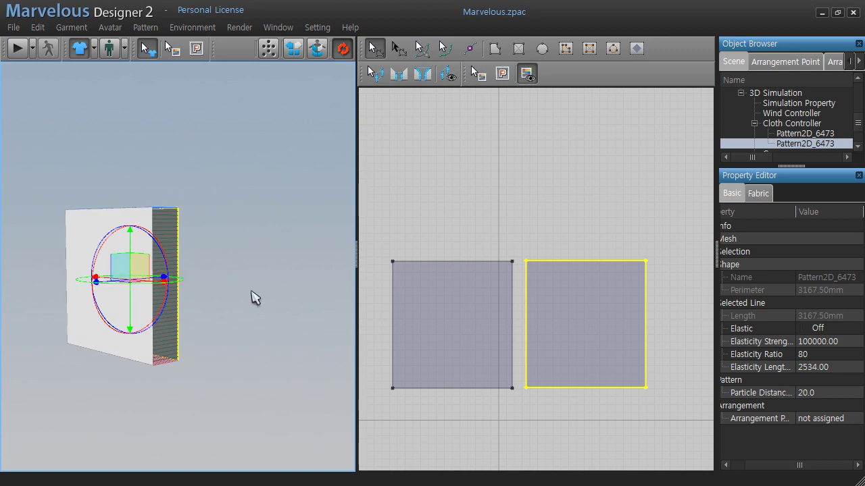
mouse_move(251, 299)
right_down()
mouse_move(295, 328)
mouse_move(270, 342)
mouse_move(288, 349)
right_up()
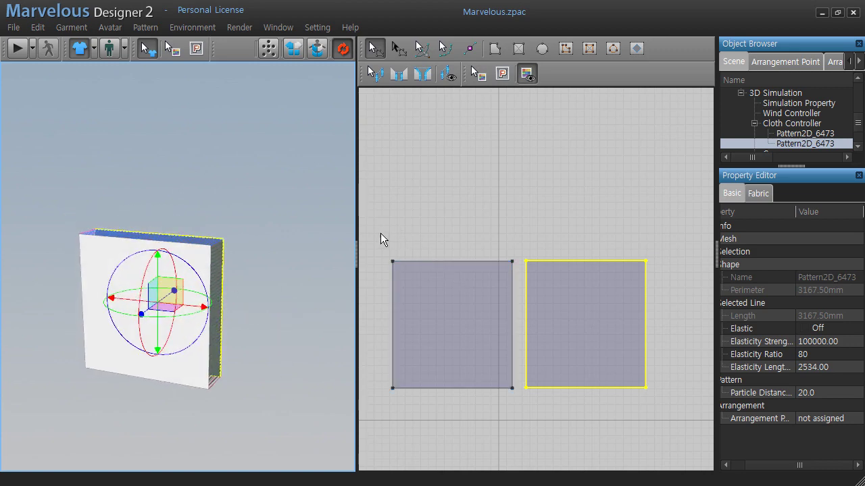
Rotate both panels to lie nearly flat and briefly run the cloth simulation.
drag(381, 233, 691, 425)
drag(135, 283, 169, 385)
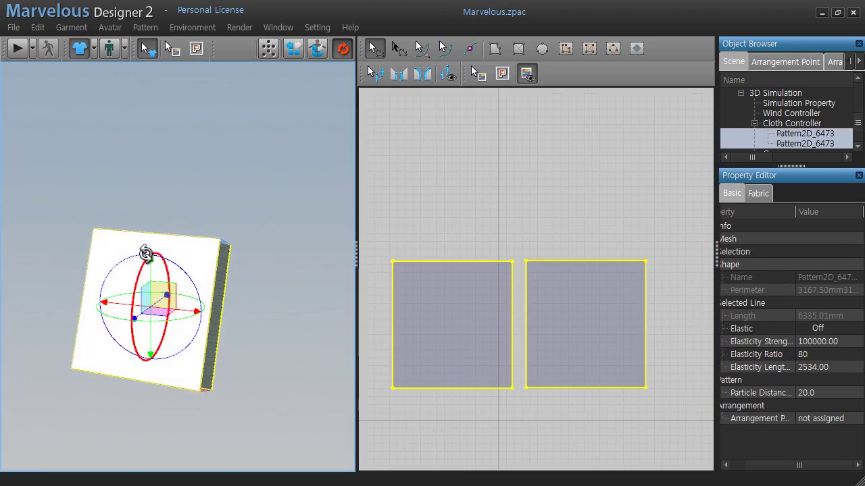
key(space)
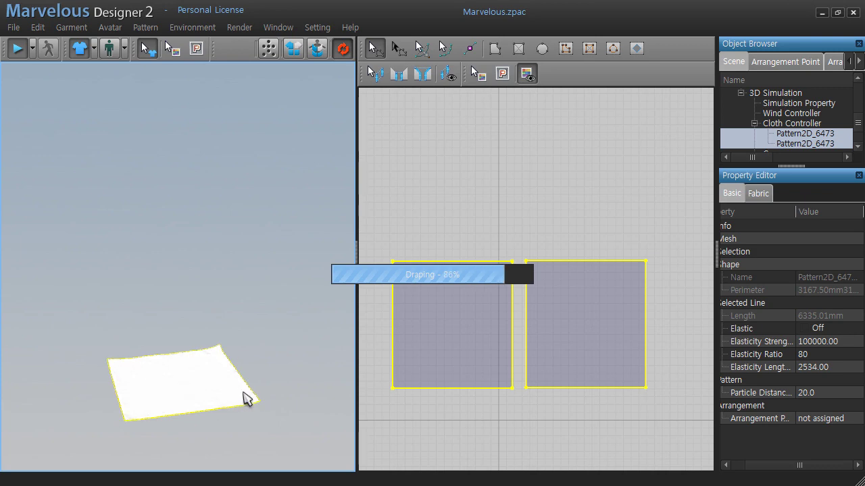
key(space)
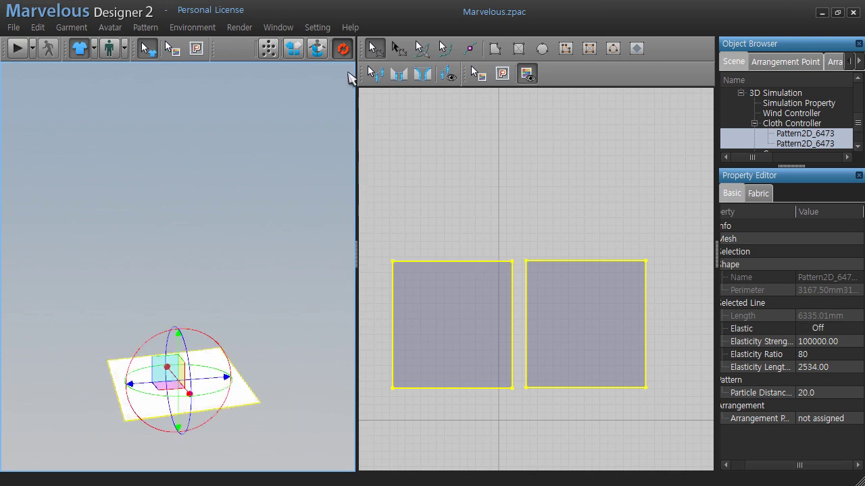
Reset the cloth to its upright arrangement, then fold the right panel over onto the left.
click(294, 49)
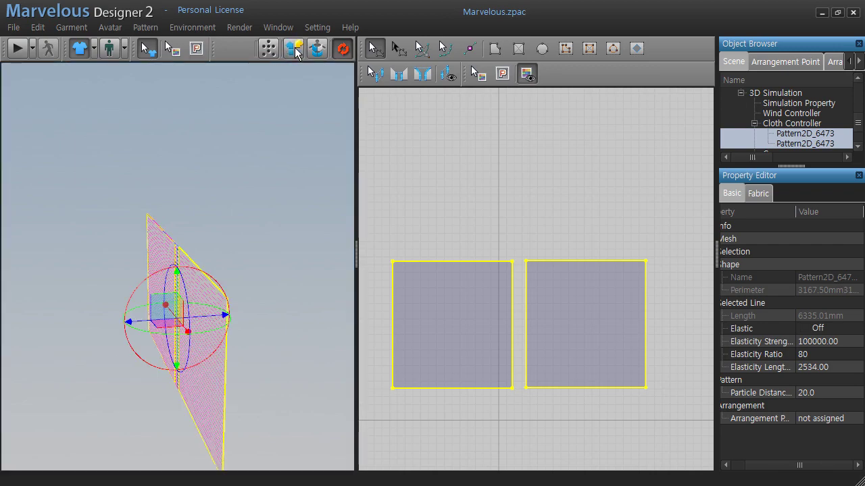
mouse_move(257, 412)
right_down()
mouse_move(348, 392)
mouse_move(334, 399)
mouse_move(263, 380)
right_up()
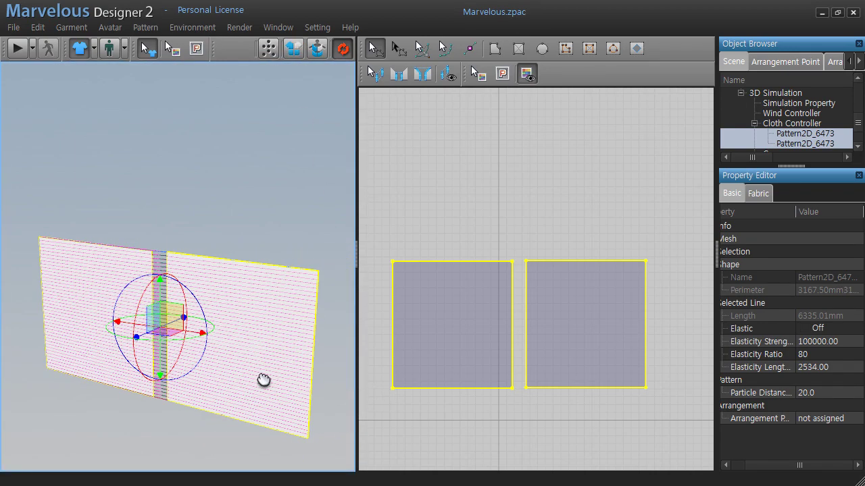
mouse_move(195, 344)
right_down()
mouse_move(191, 356)
mouse_move(191, 334)
mouse_move(267, 340)
right_up()
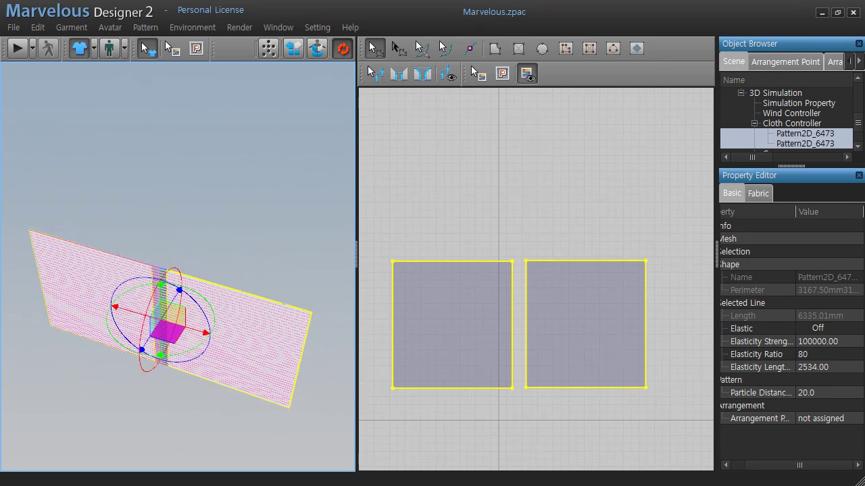
click(435, 152)
click(534, 305)
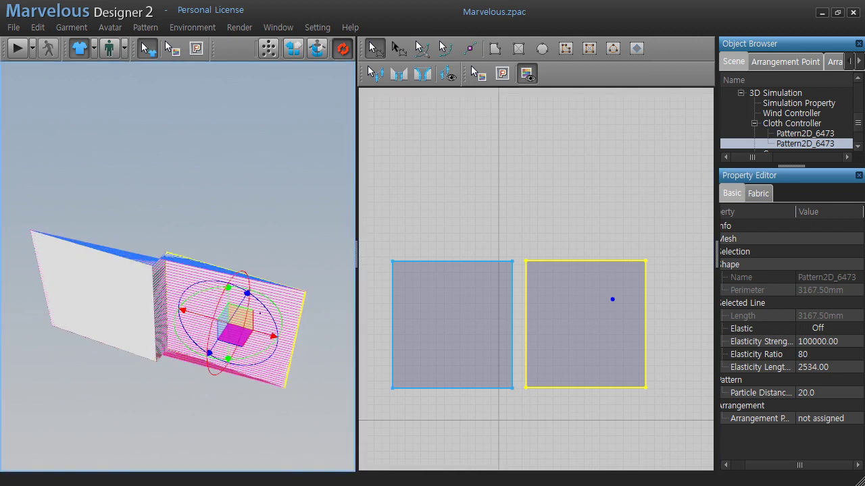
mouse_move(235, 327)
mouse_down()
mouse_move(131, 279)
mouse_move(124, 292)
mouse_up()
Delete all existing seams between the two squares.
click(376, 73)
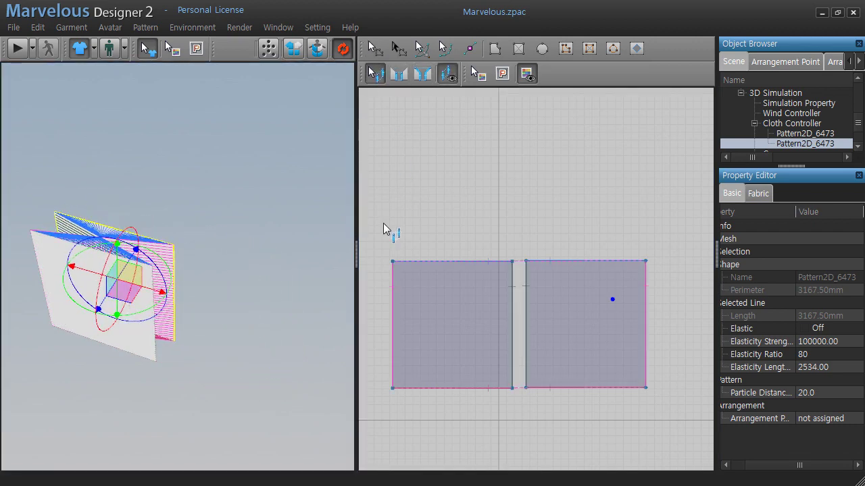
drag(379, 222, 473, 405)
drag(689, 414, 669, 405)
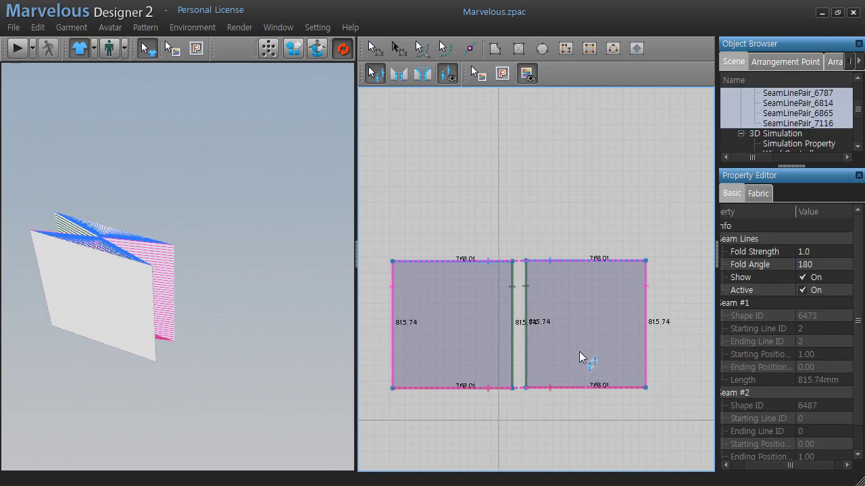
key(Delete)
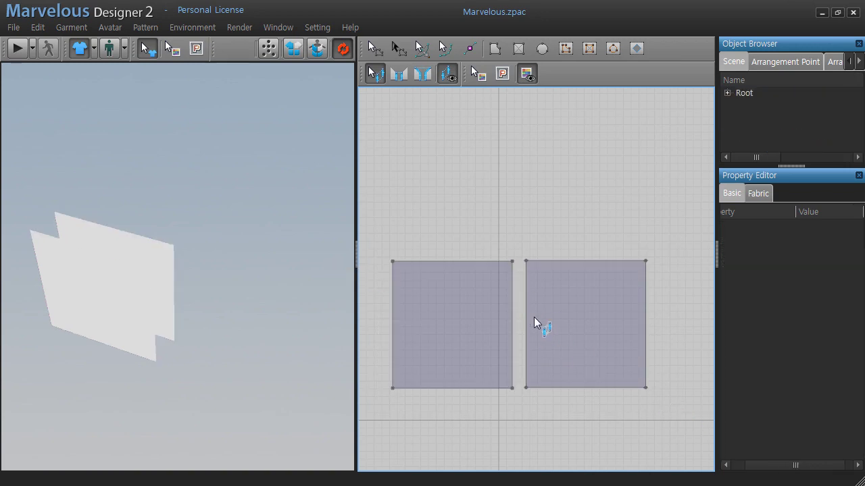
Sew the squares' inner edges, top edges, and bottom edges together.
click(399, 74)
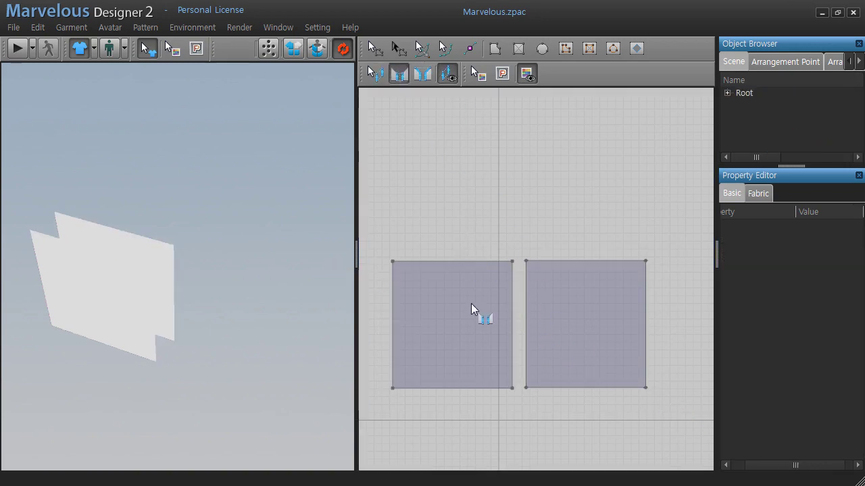
click(526, 285)
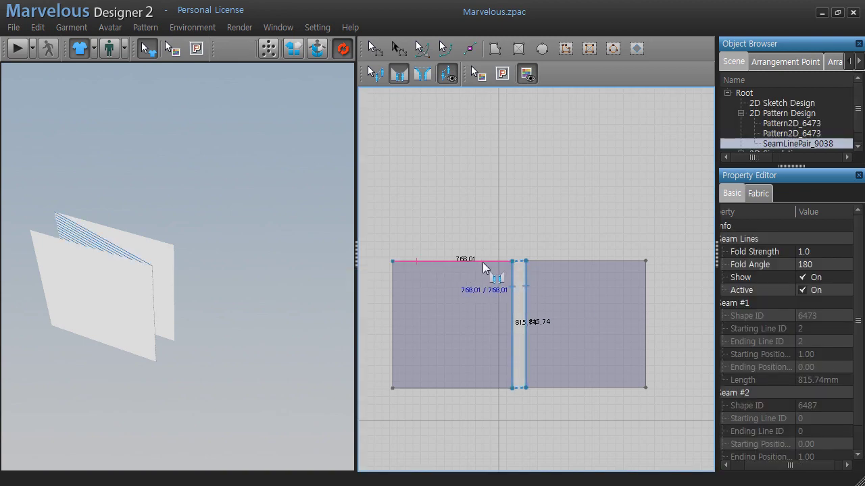
click(483, 263)
click(551, 263)
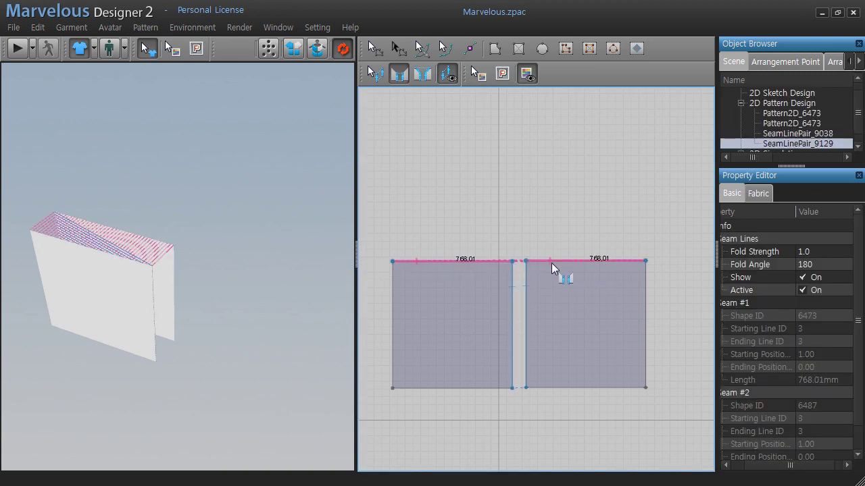
click(411, 389)
click(541, 390)
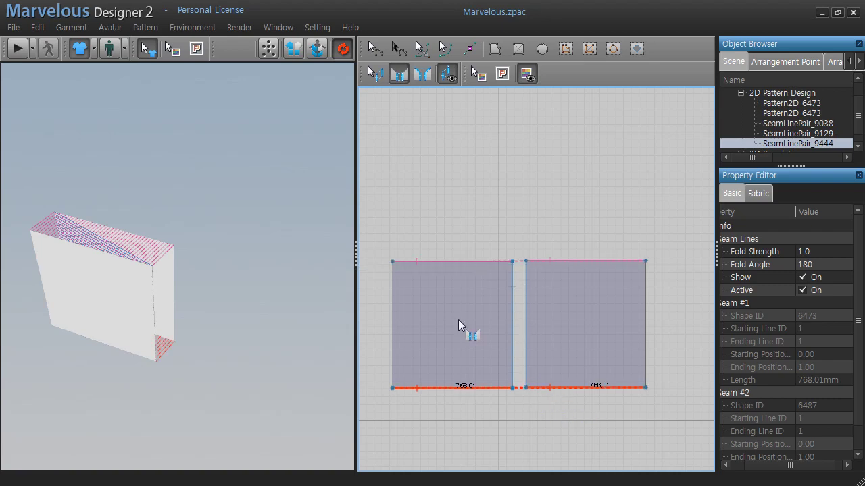
Replace the inner-edge seam with seams on the side edges, then box-select both patterns.
key(b)
click(524, 291)
key(Delete)
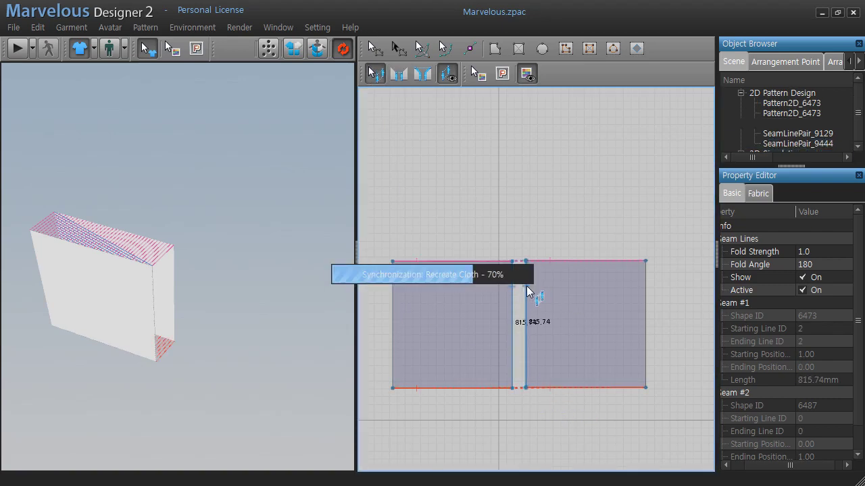
click(398, 76)
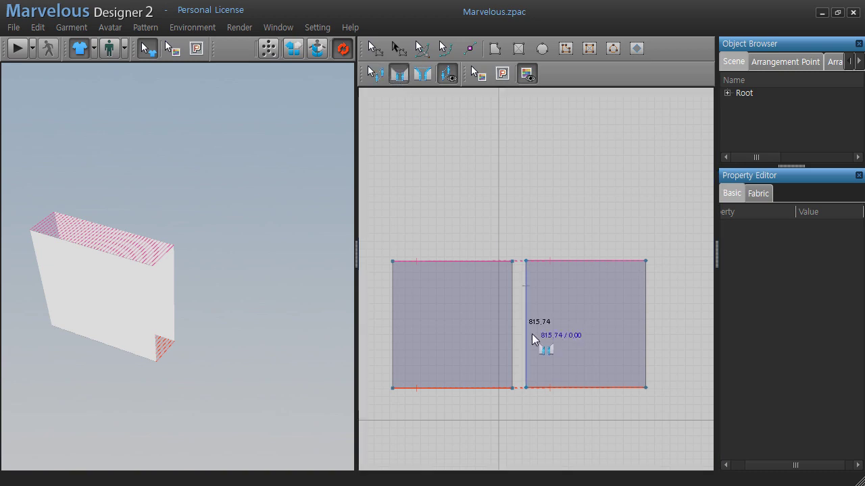
click(511, 293)
click(645, 292)
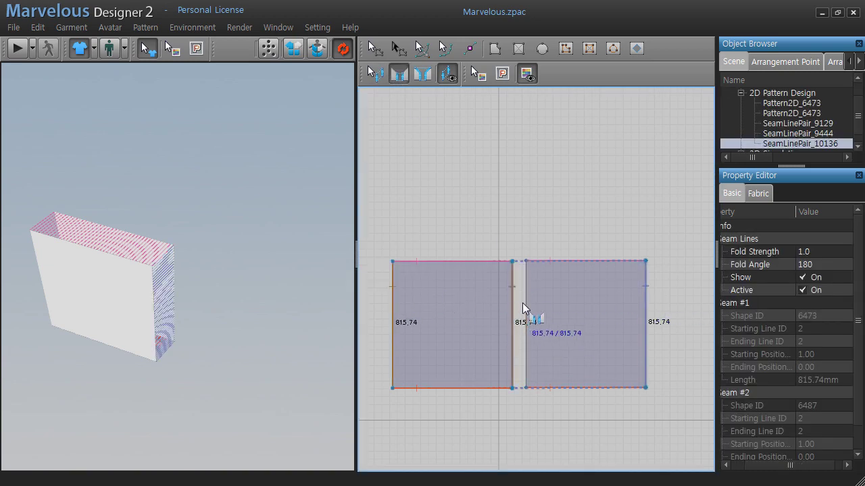
click(527, 294)
mouse_move(256, 332)
right_down()
mouse_move(62, 284)
mouse_move(224, 281)
right_up()
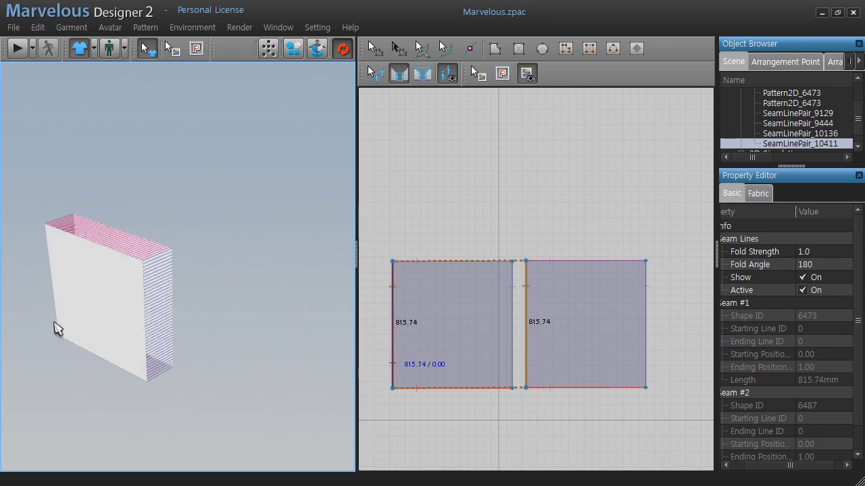
click(375, 48)
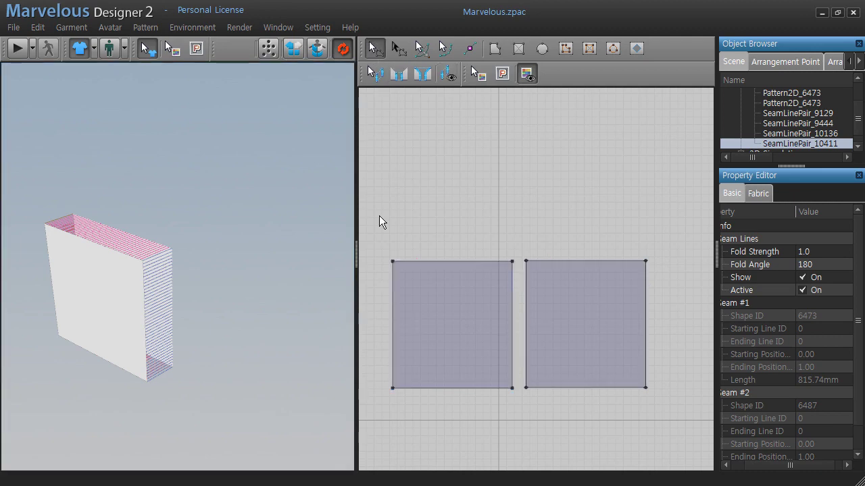
drag(376, 232, 757, 457)
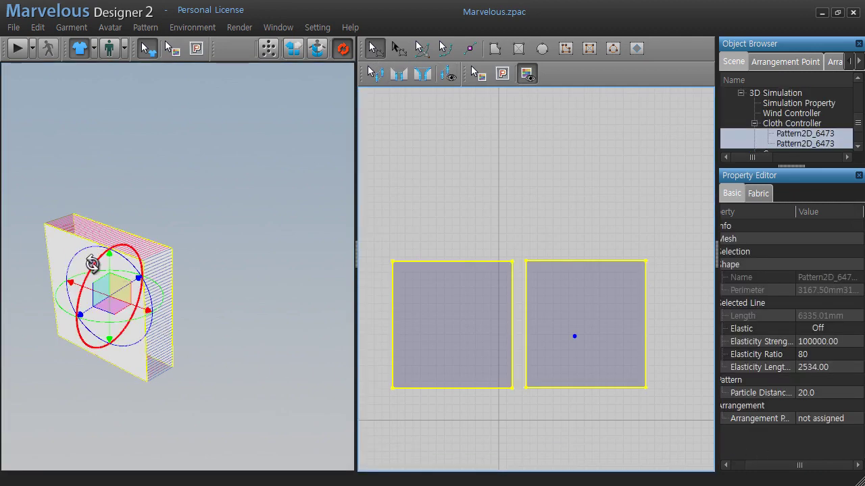
Start draping both patterns and set their fabric Pressure to 9, then deselect.
right_drag(90, 258, 137, 237)
key(space)
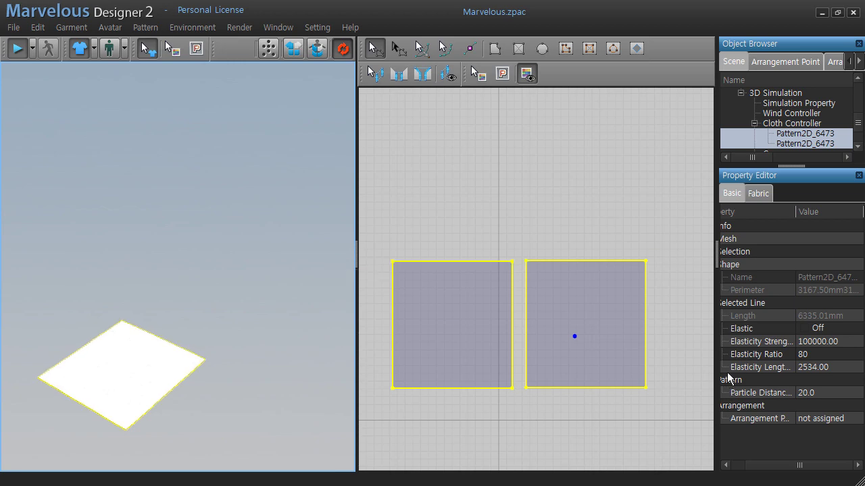
click(757, 195)
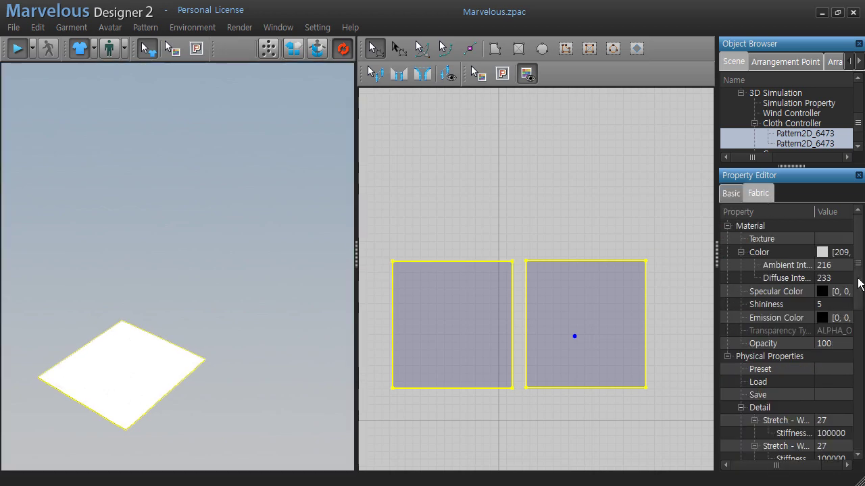
drag(860, 305, 857, 412)
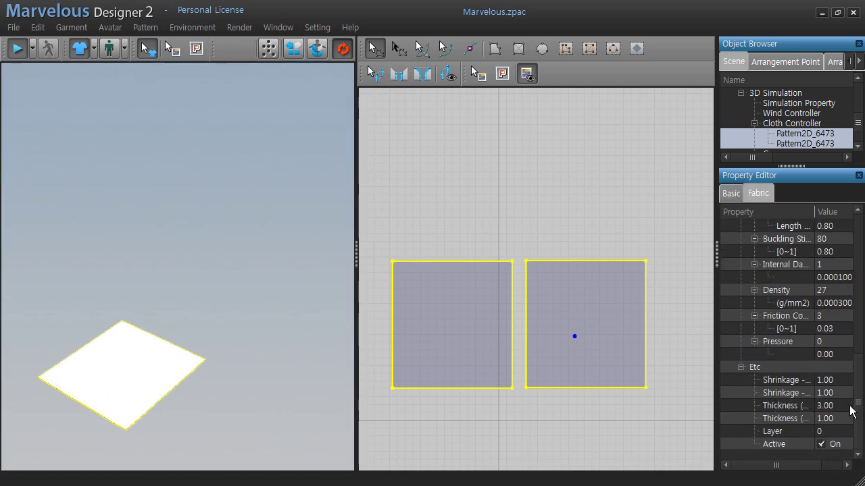
click(838, 342)
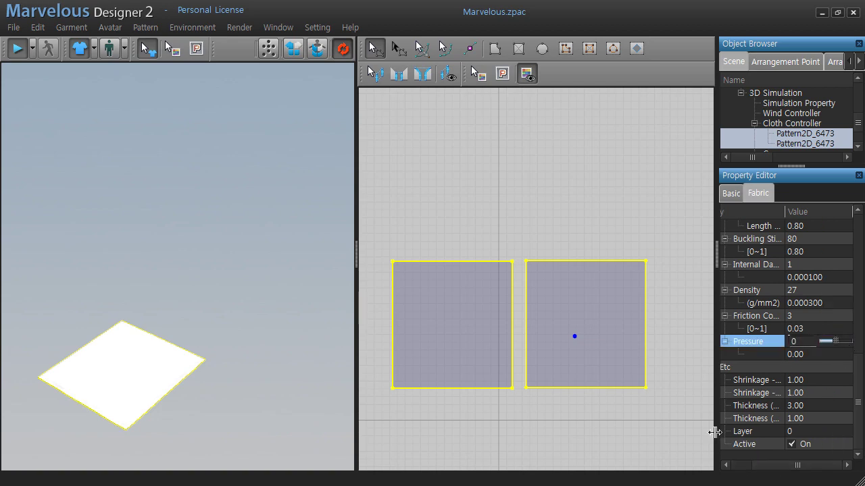
drag(714, 434, 684, 432)
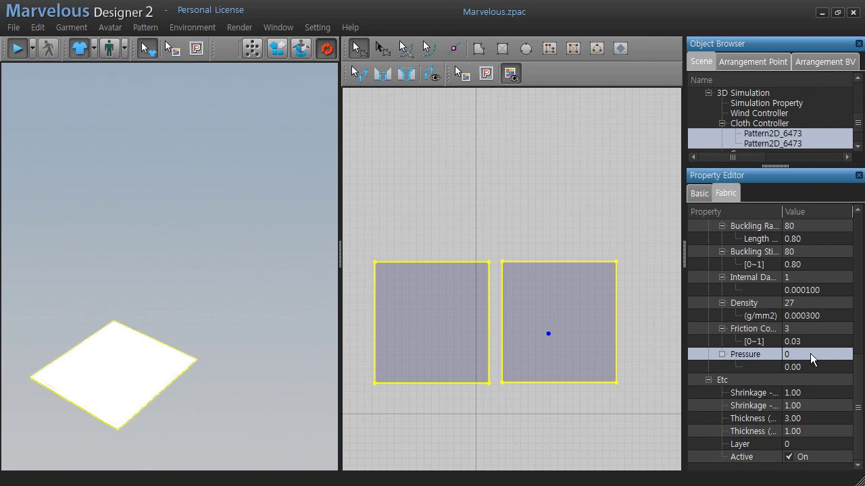
click(811, 353)
drag(834, 356, 836, 358)
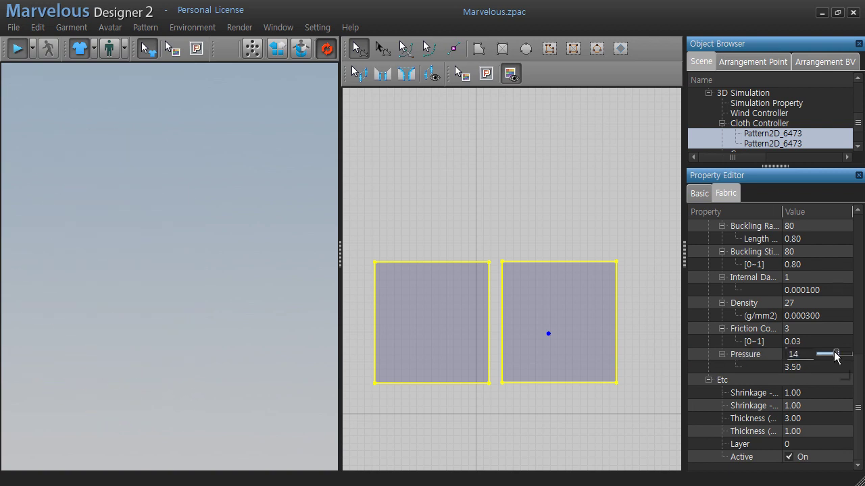
drag(836, 358, 833, 358)
click(451, 234)
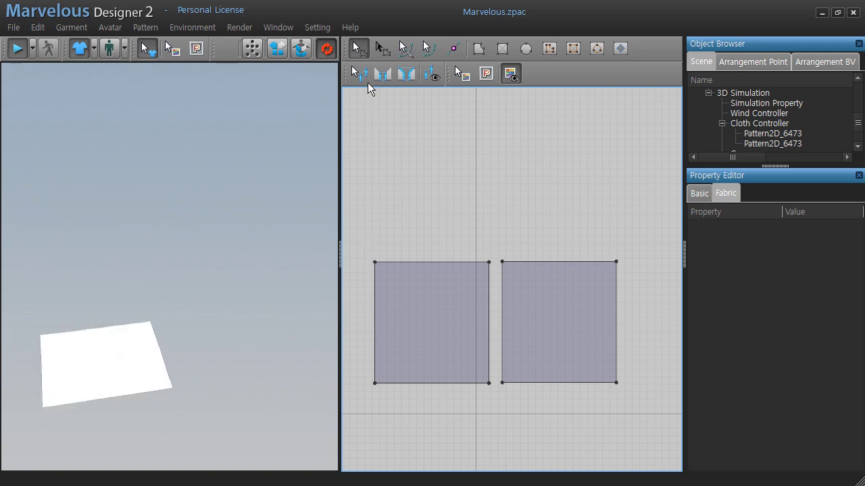
Delete the old patterns, draw a new rectangle, and paste a copy to its right.
drag(657, 416, 653, 416)
key(Delete)
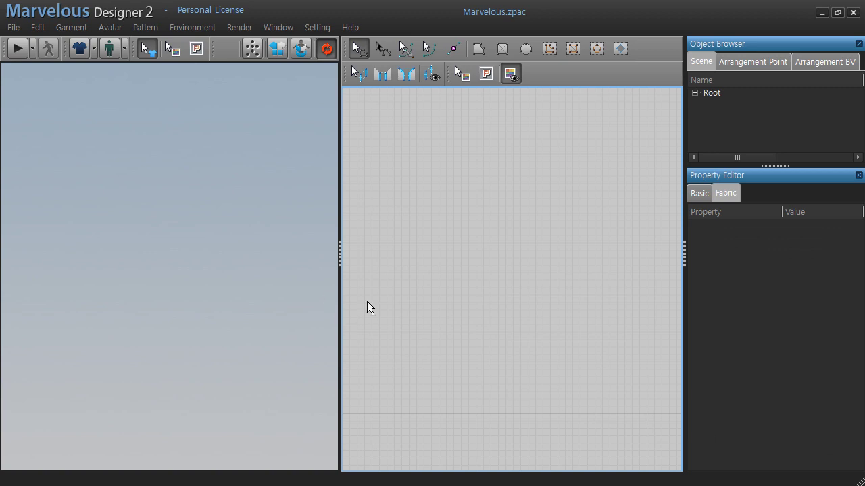
click(174, 372)
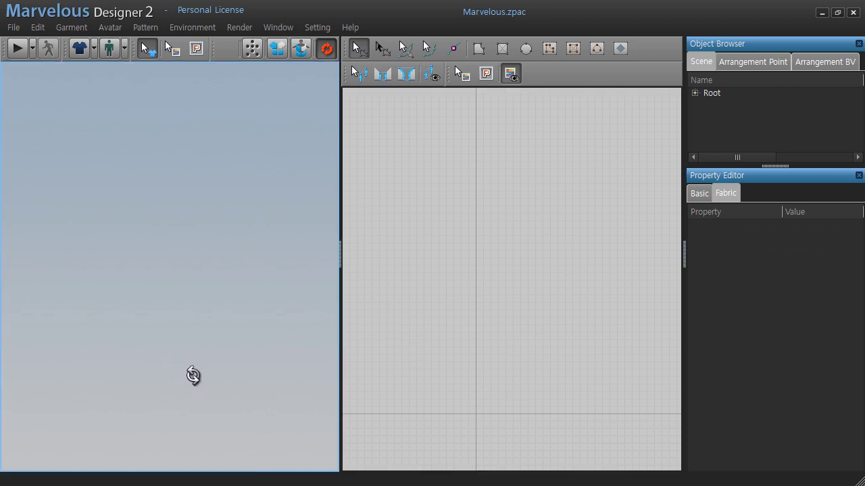
click(502, 49)
drag(385, 266, 488, 377)
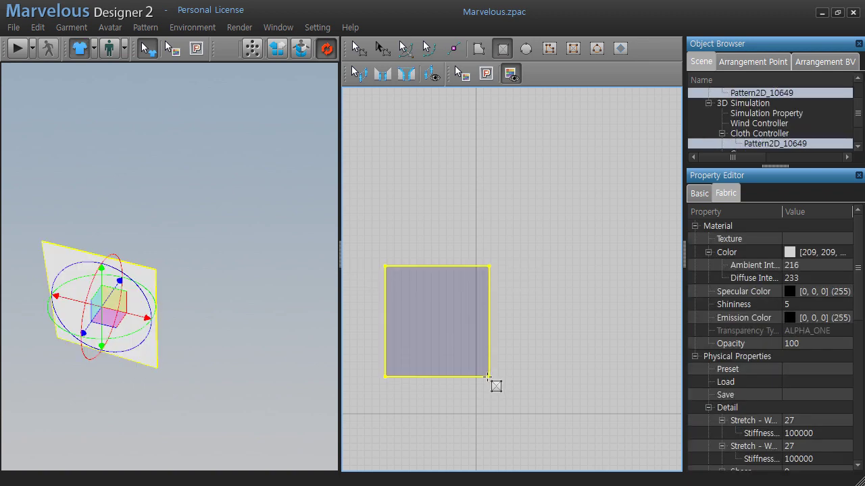
key(ctrl+c)
key(ctrl+v)
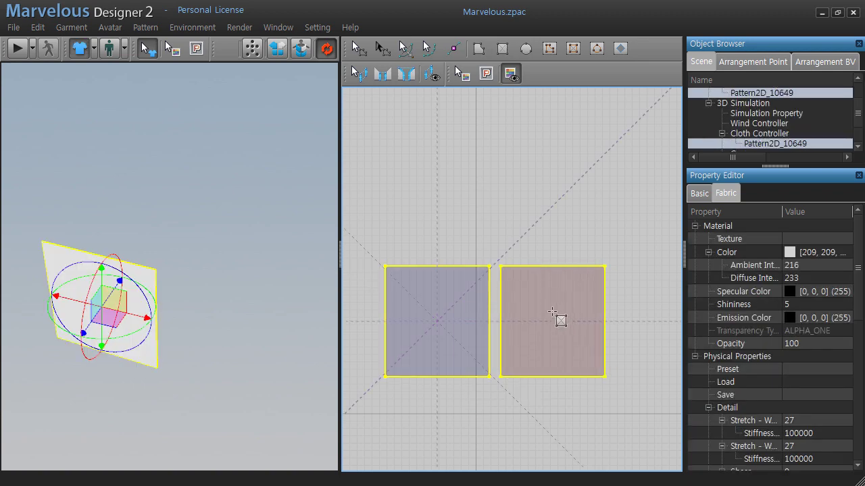
click(553, 310)
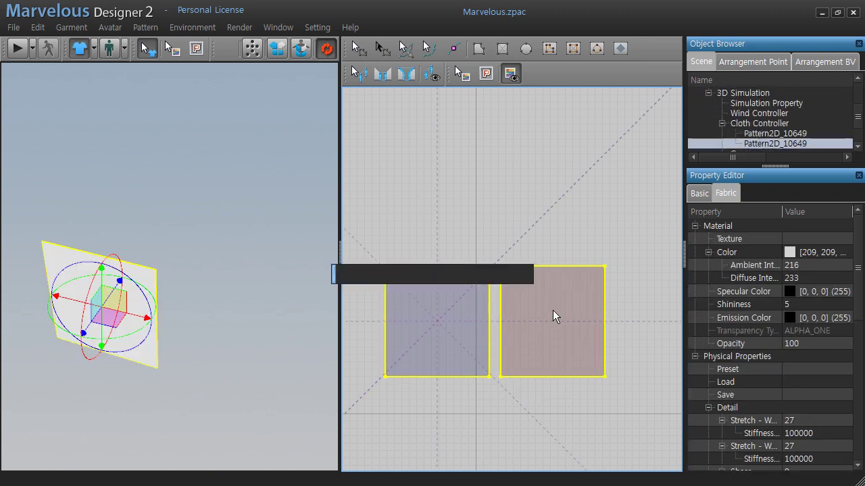
Sew the rectangles' inner, top, outer and bottom edge pairs, then select the right rectangle.
click(382, 73)
click(488, 287)
click(500, 297)
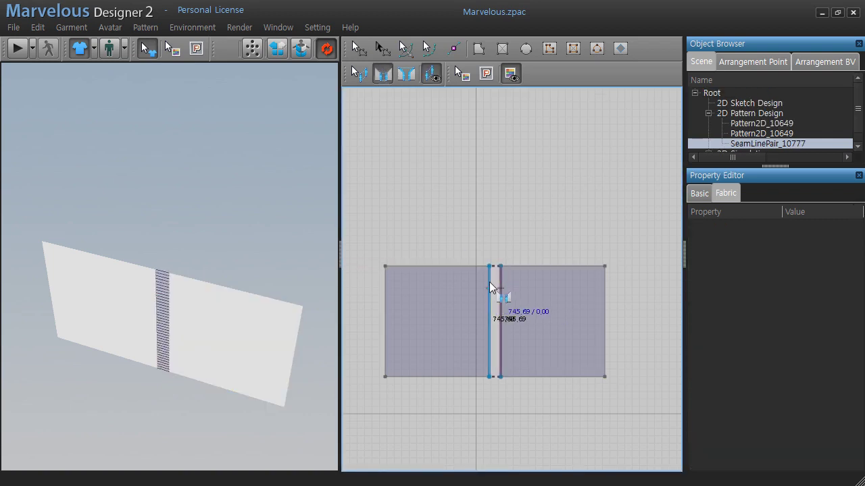
click(470, 264)
click(518, 270)
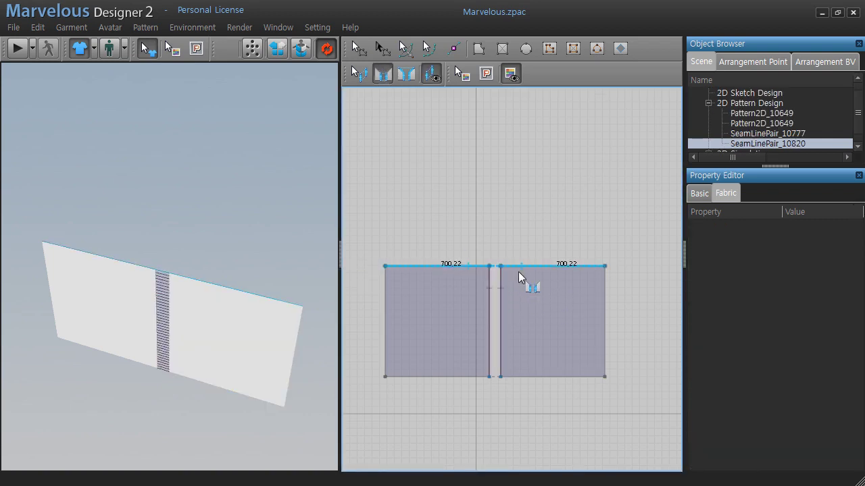
click(387, 288)
click(604, 300)
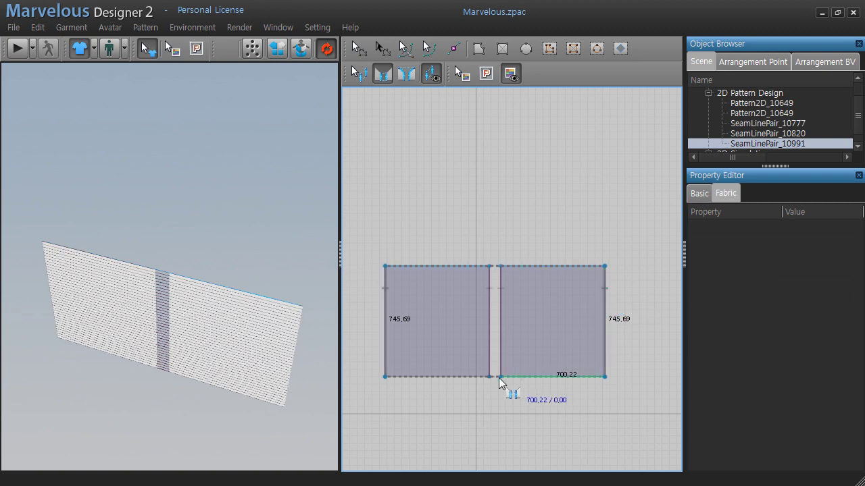
click(462, 377)
click(515, 376)
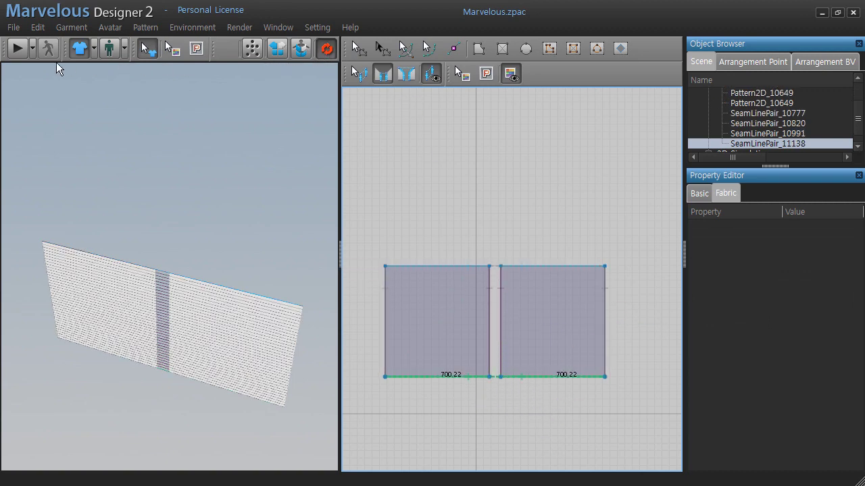
click(359, 49)
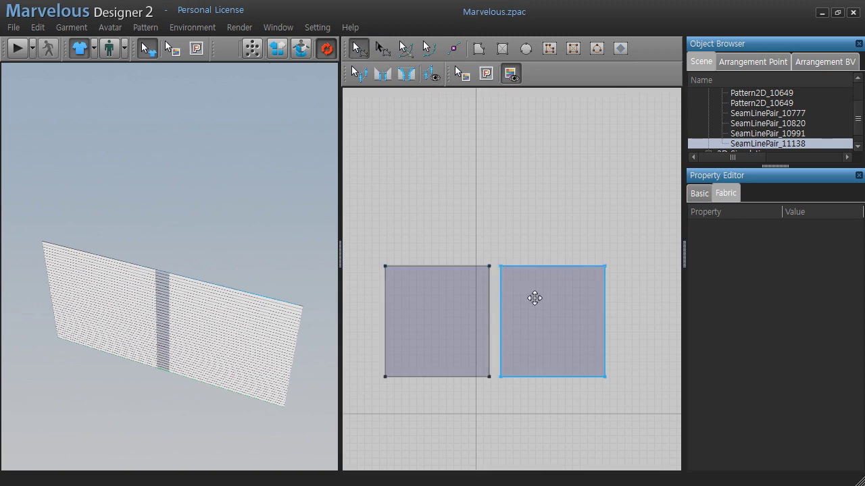
click(553, 320)
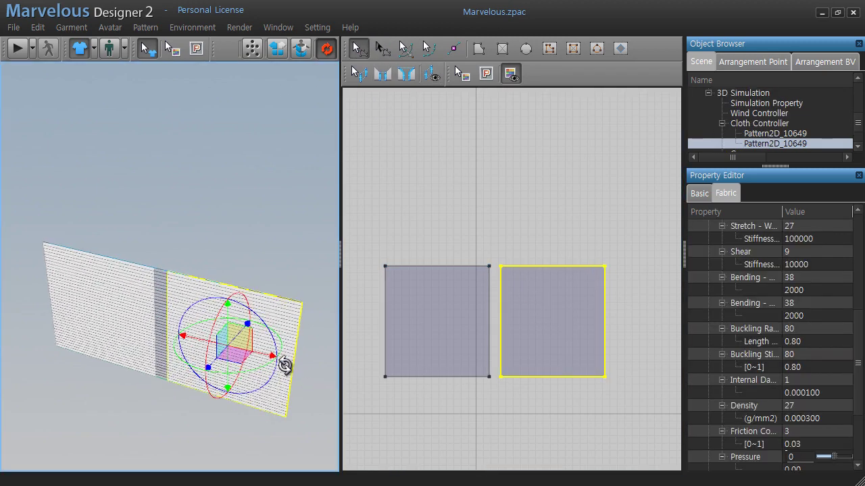
Move the selected right panel away in 3D and orbit around the panel block.
right_drag(281, 371, 273, 359)
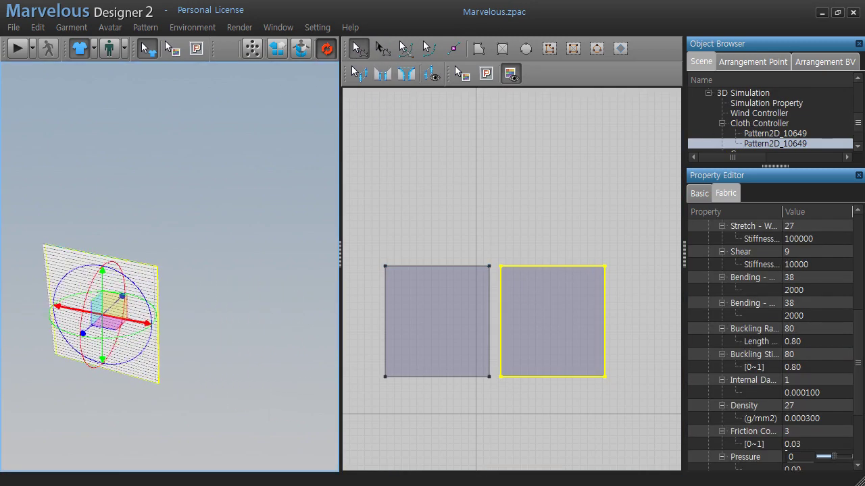
mouse_move(187, 304)
right_down()
mouse_move(197, 347)
mouse_move(166, 342)
right_up()
drag(79, 307, 128, 249)
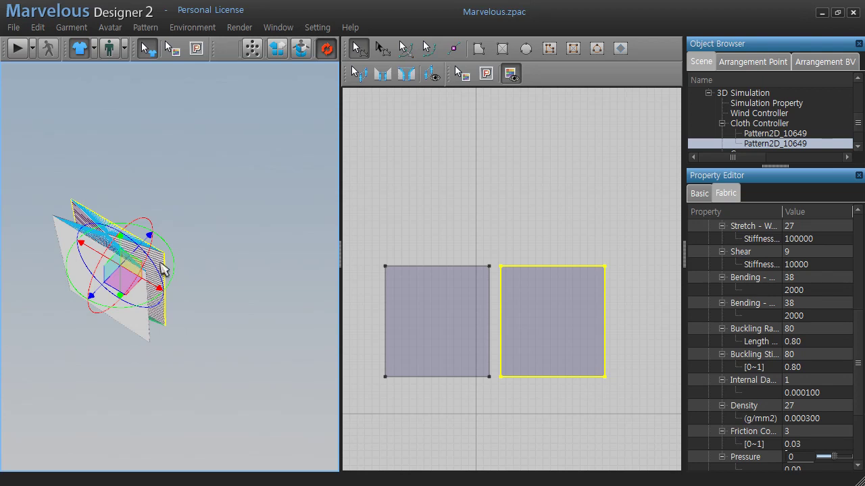
right_drag(180, 351, 211, 312)
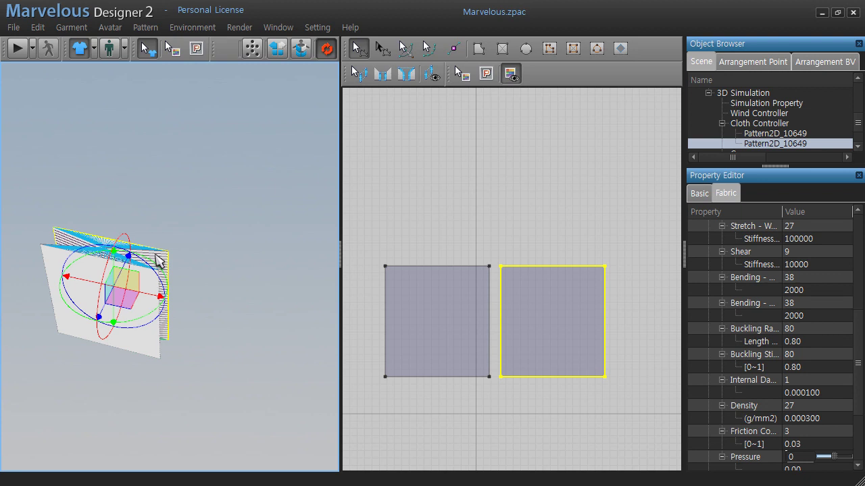
right_click(155, 255)
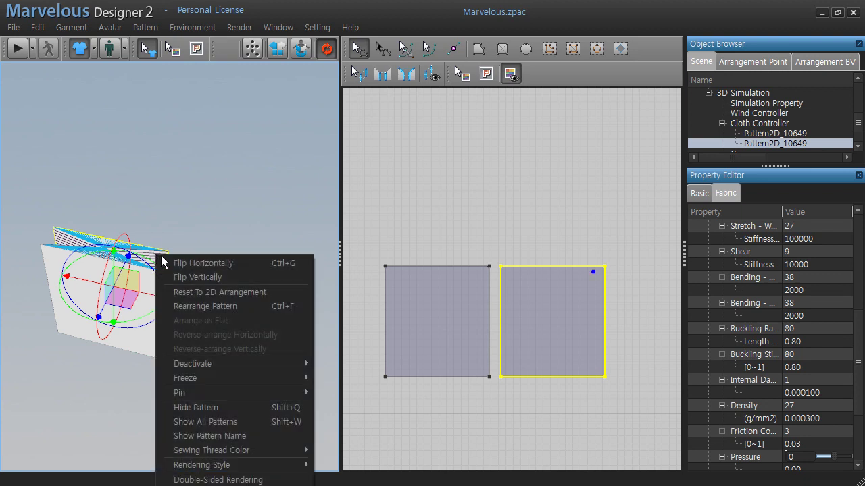
click(221, 265)
mouse_move(235, 303)
right_down()
mouse_move(37, 273)
mouse_move(169, 278)
right_up()
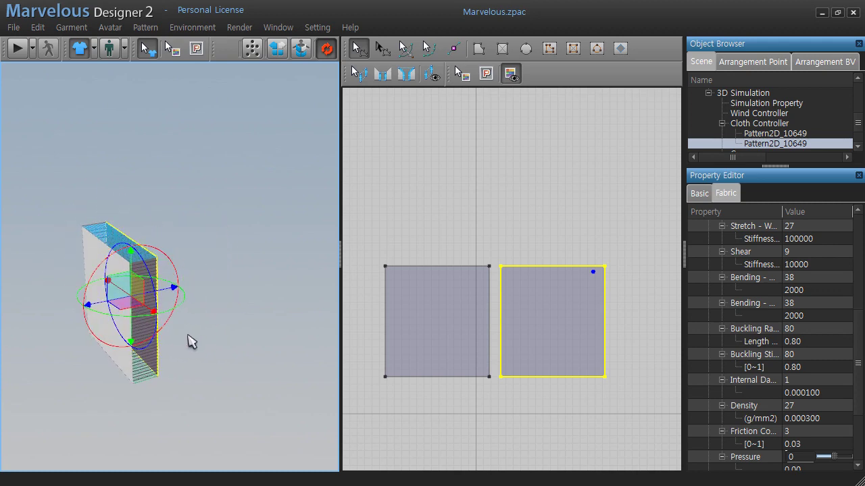
right_drag(190, 341, 250, 335)
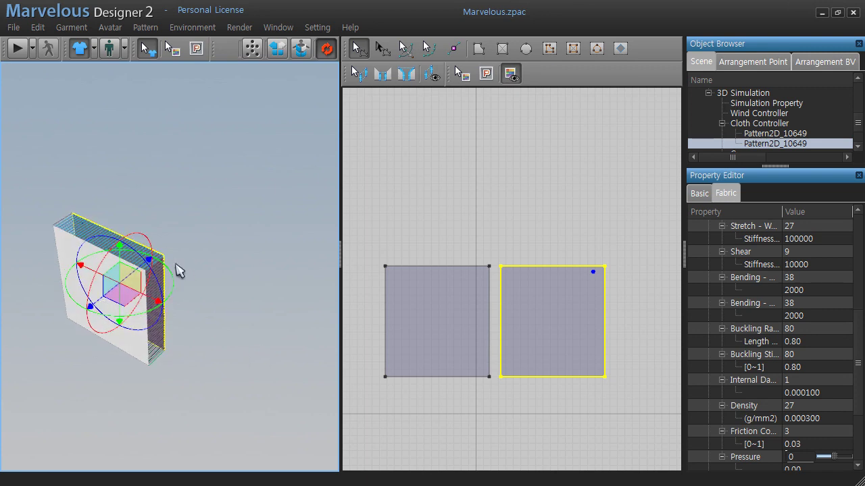
Select both patterns, tilt the box nearly flat, and run the draping simulation.
click(369, 250)
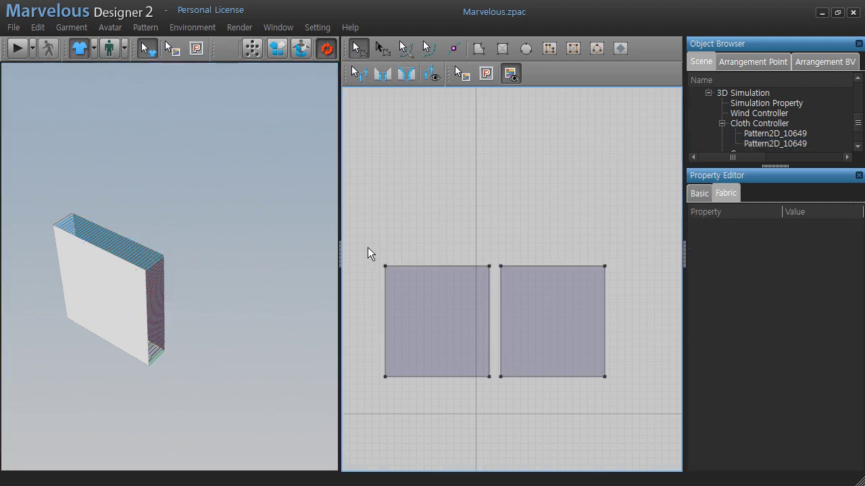
drag(648, 409, 646, 408)
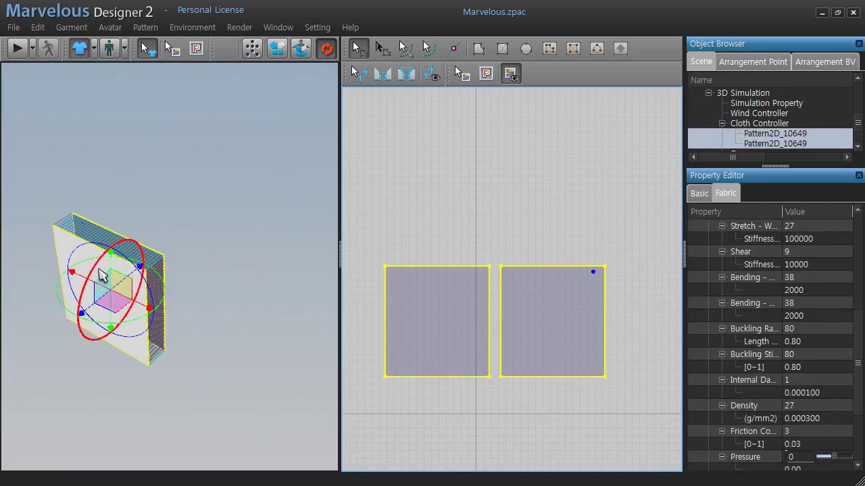
drag(95, 269, 131, 245)
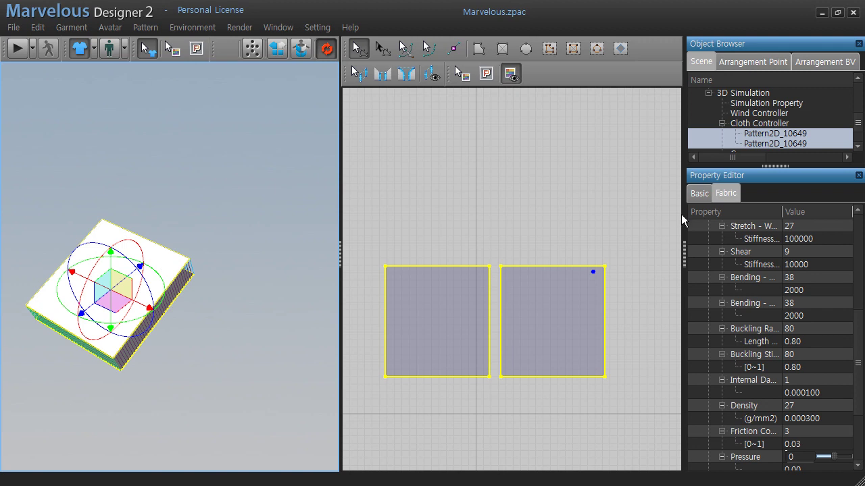
key(space)
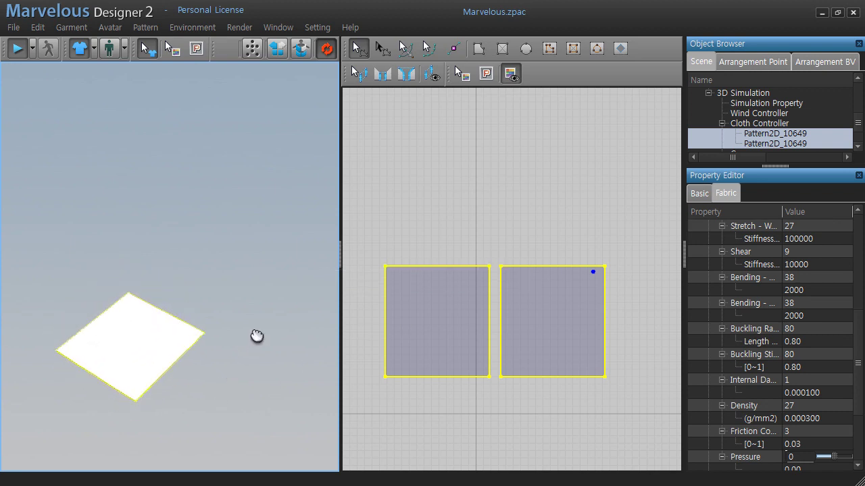
scroll(265, 319, up, 3)
scroll(268, 318, up, 2)
scroll(268, 319, up, 2)
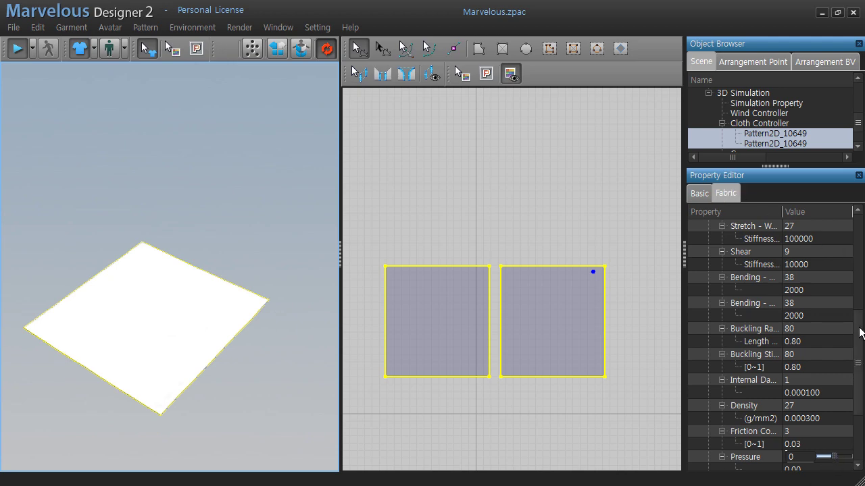
Set the fabric Pressure to 9 and orbit around the inflated pillow to inspect it.
drag(860, 331, 861, 371)
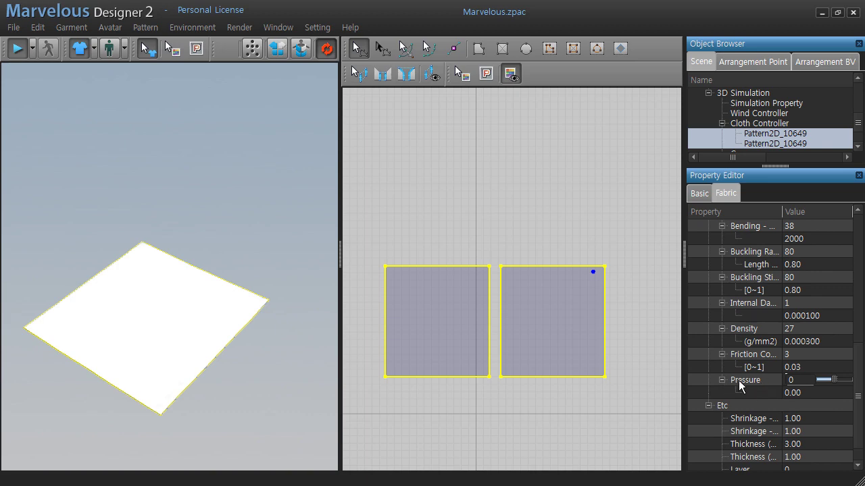
mouse_move(834, 381)
drag(836, 383, 838, 383)
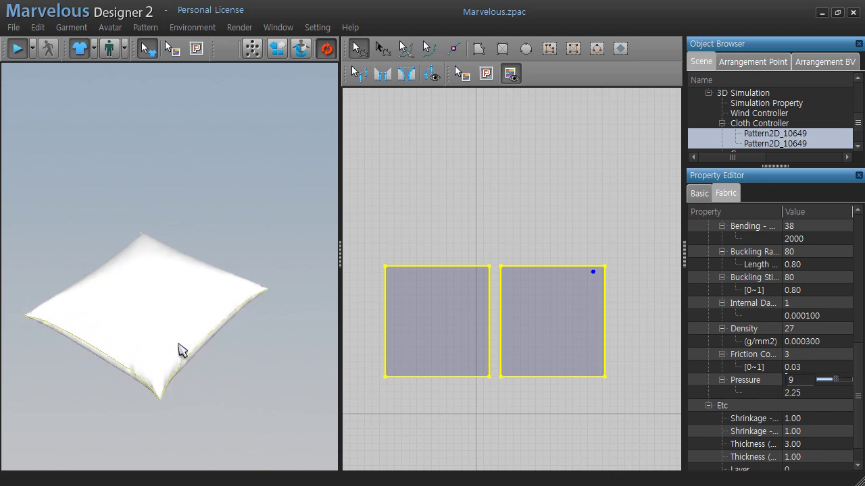
right_drag(209, 374, 214, 328)
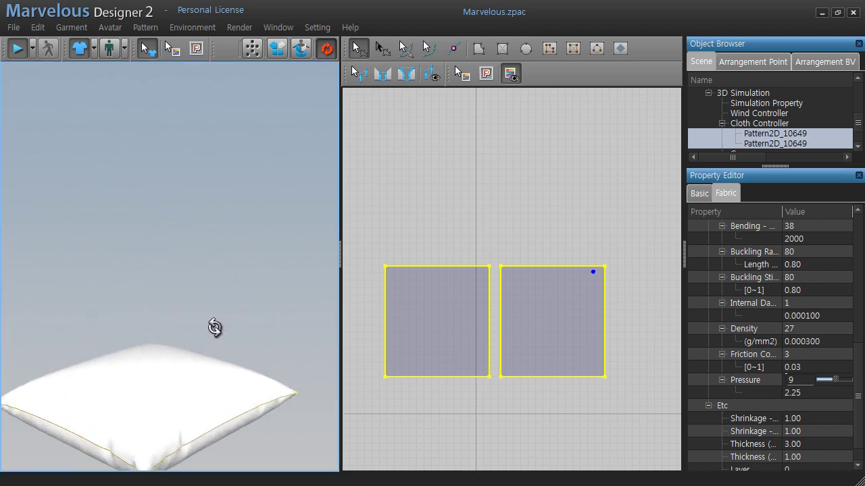
mouse_move(210, 363)
right_down()
mouse_move(236, 292)
mouse_move(242, 332)
right_up()
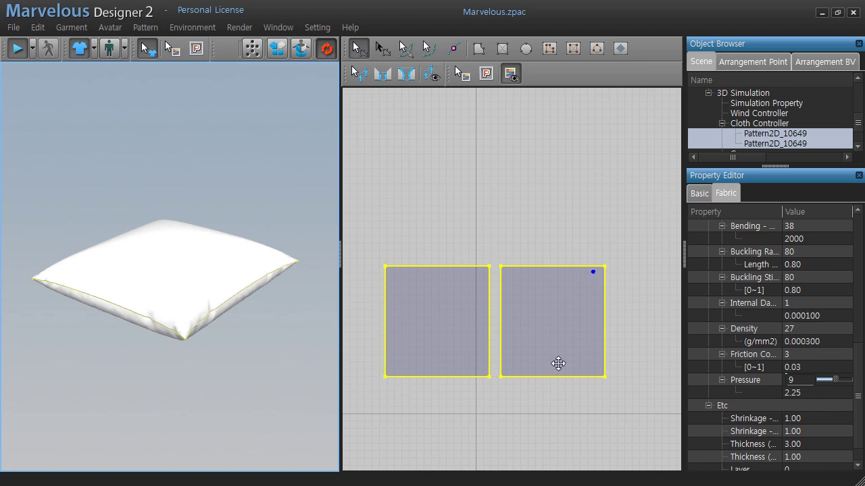
Turn Elastic on for the pillow's outline lines in the Basic tab, then orbit around the re-simulated pillow.
click(699, 193)
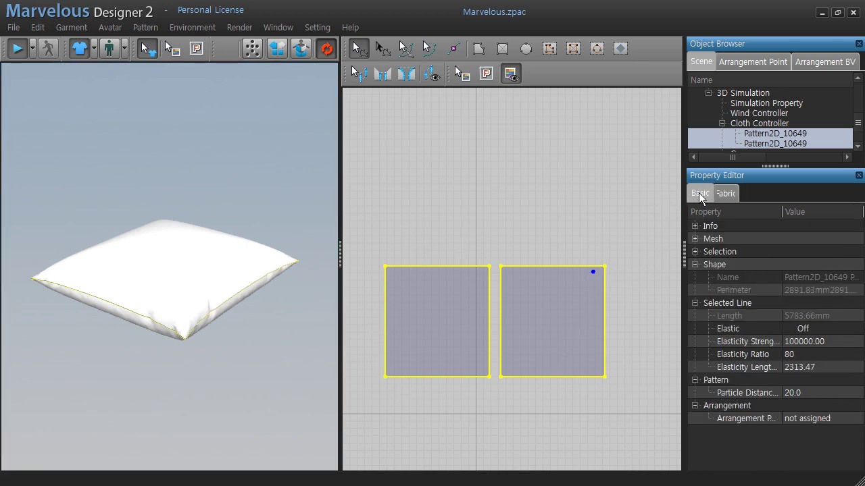
click(790, 328)
click(790, 329)
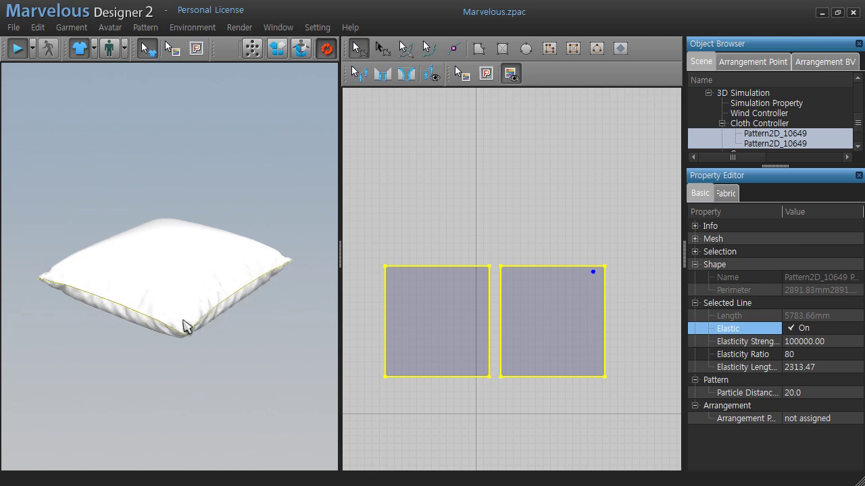
mouse_move(97, 300)
right_down()
mouse_move(237, 325)
mouse_move(242, 360)
mouse_move(250, 289)
right_up()
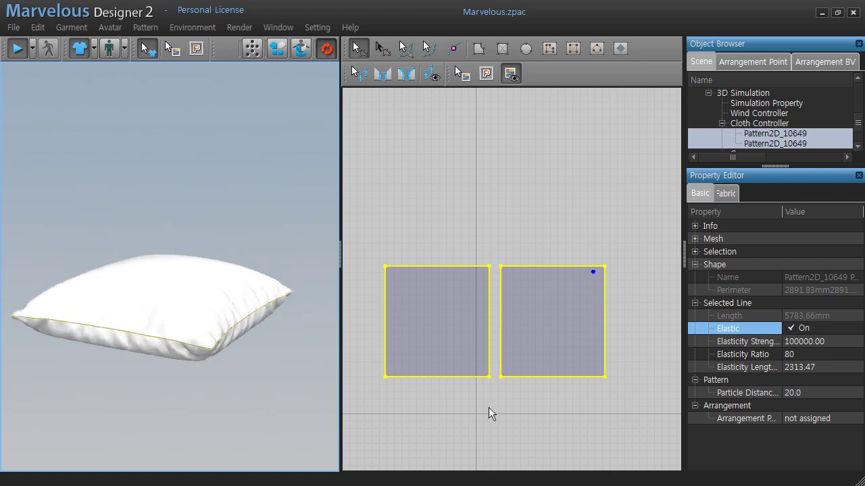
scroll(198, 294, up, 5)
scroll(186, 271, up, 3)
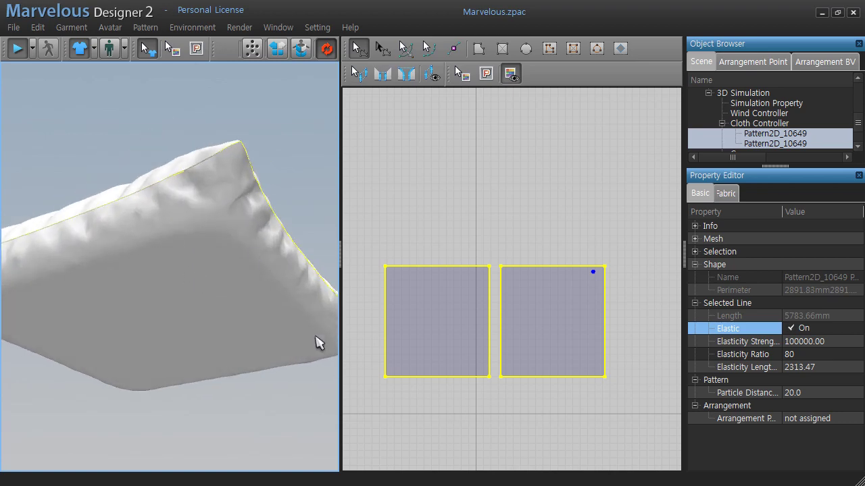
scroll(187, 390, down, 5)
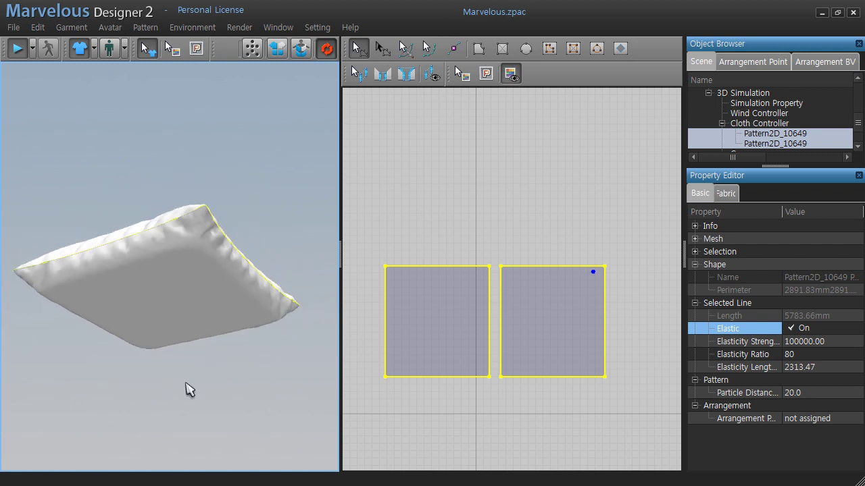
mouse_move(187, 390)
right_down()
mouse_move(194, 394)
mouse_move(200, 332)
mouse_move(199, 353)
right_up()
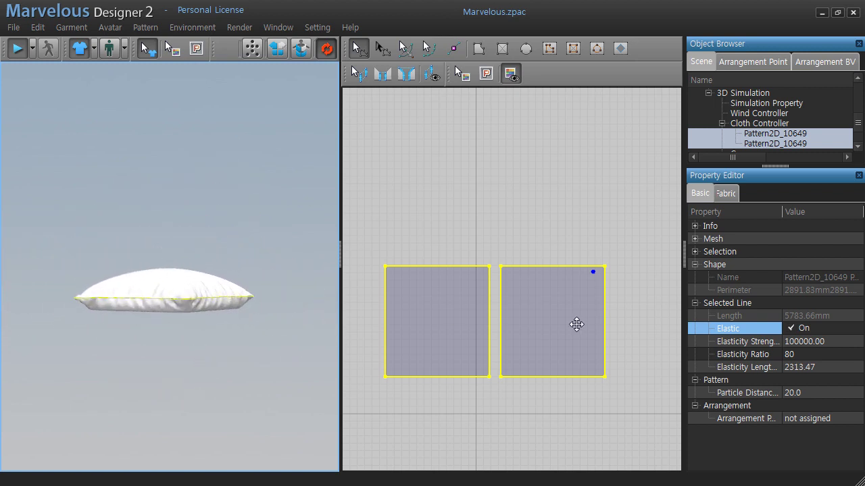
Raise the fabric Pressure to 27 in the Fabric tab.
click(727, 194)
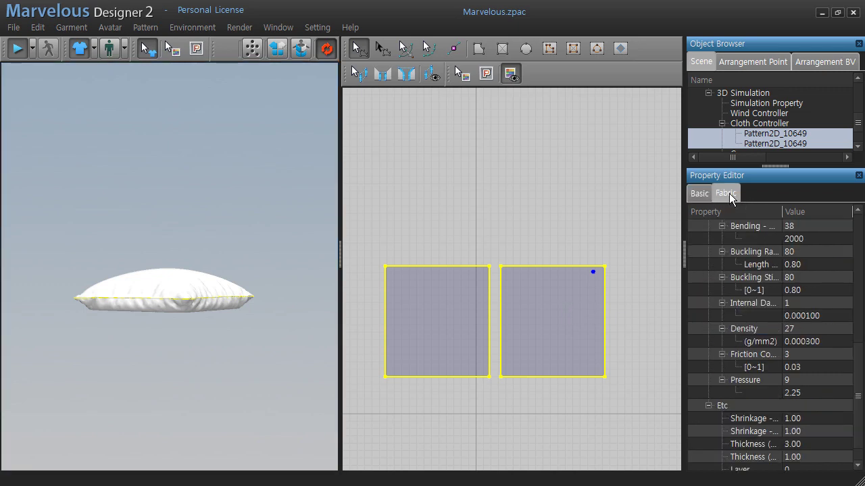
drag(855, 357, 860, 380)
click(808, 352)
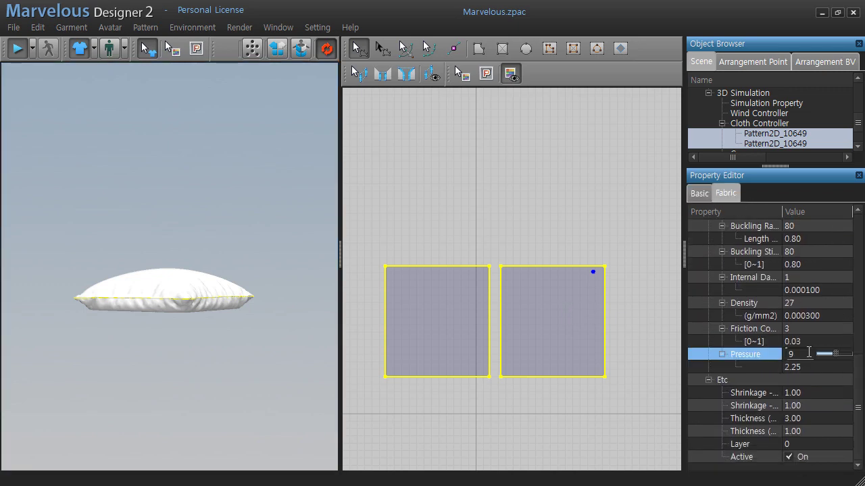
drag(834, 354, 842, 357)
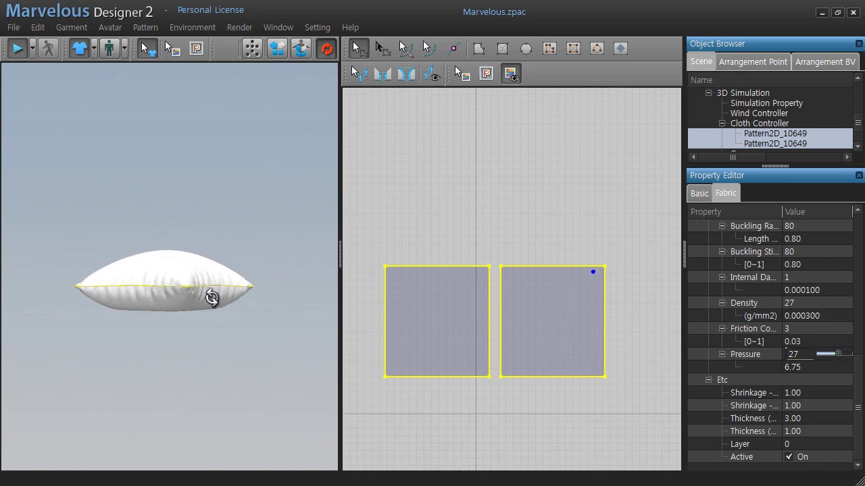
Inspect the fuller pillow from several angles and show the cloth as a wireframe mesh.
mouse_move(212, 298)
right_down()
mouse_move(180, 325)
mouse_move(210, 257)
mouse_move(207, 318)
mouse_move(215, 331)
right_up()
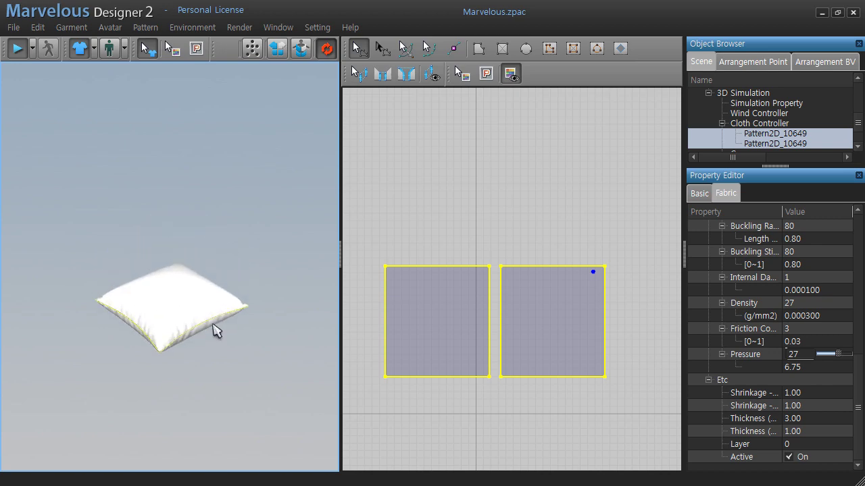
scroll(229, 343, up, 2)
scroll(235, 344, up, 4)
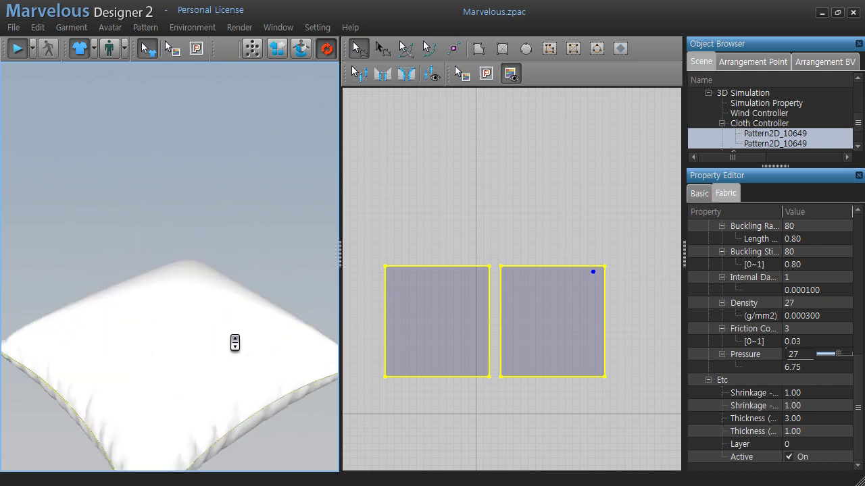
scroll(235, 343, down, 3)
mouse_move(212, 332)
right_down()
mouse_move(205, 198)
mouse_move(175, 342)
right_up()
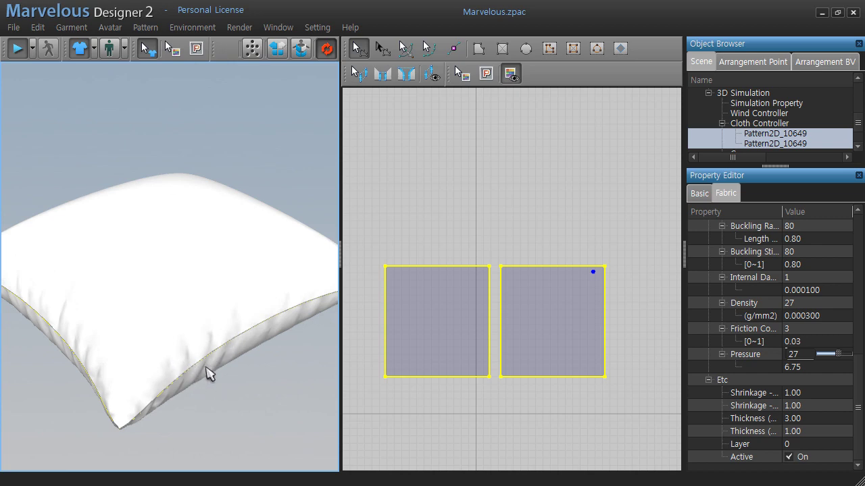
scroll(211, 369, up, 1)
scroll(213, 366, up, 1)
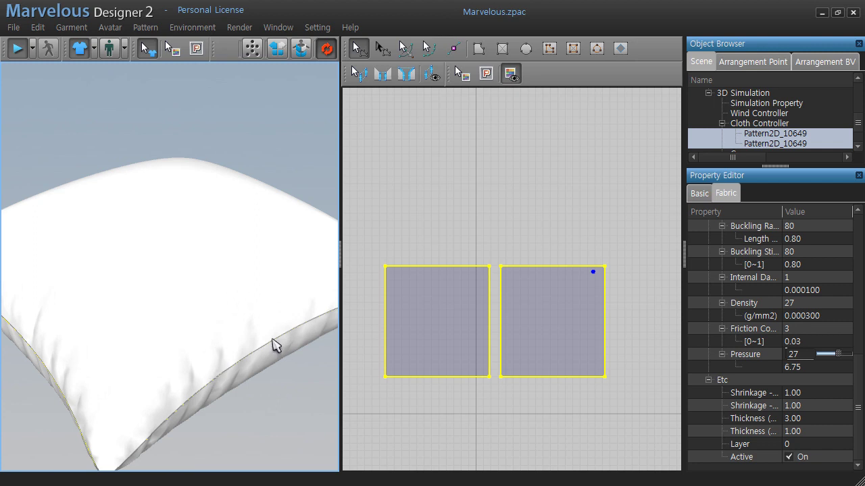
key(alt+4)
key(alt+4)
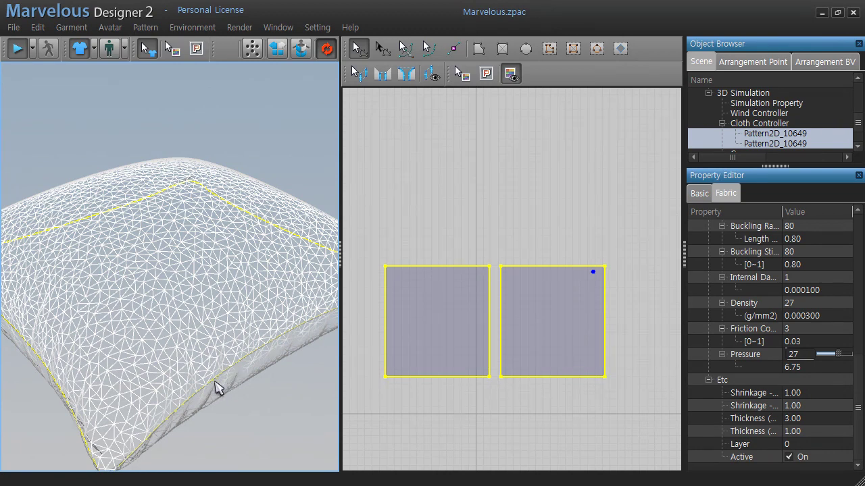
In the Basic tab, lower the Particle Distance first to 15, then to 10.
right_drag(225, 376, 216, 386)
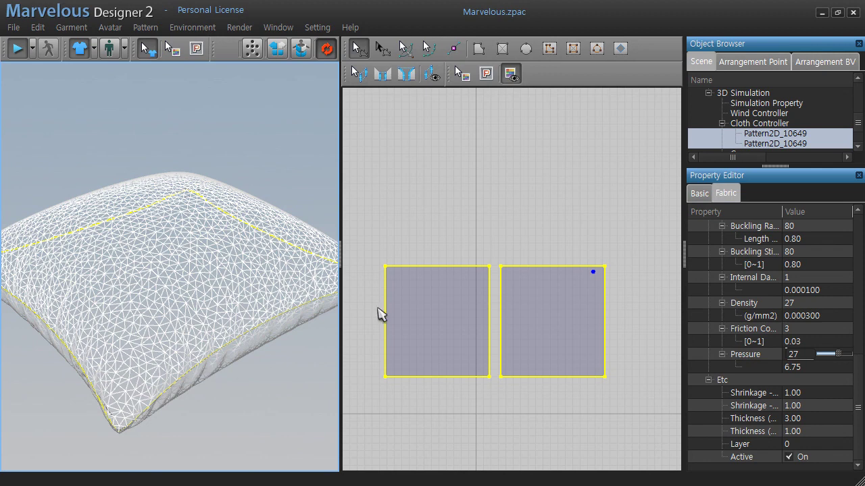
click(700, 194)
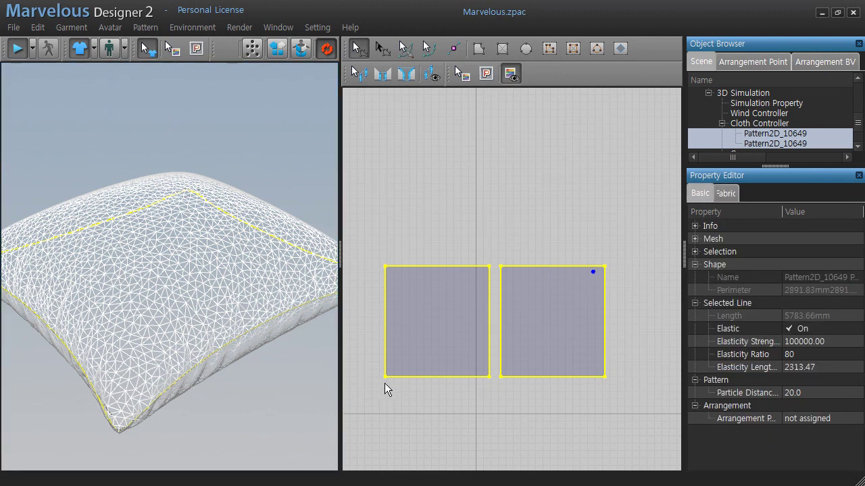
click(805, 393)
text(15)
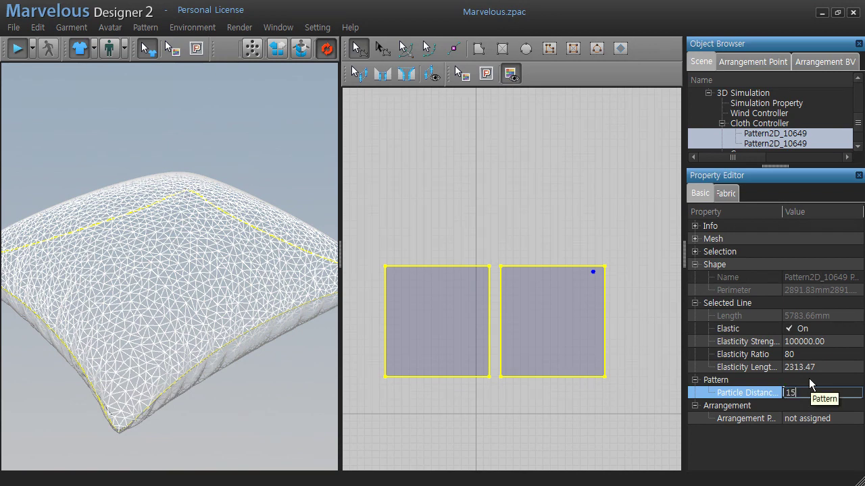
key(Return)
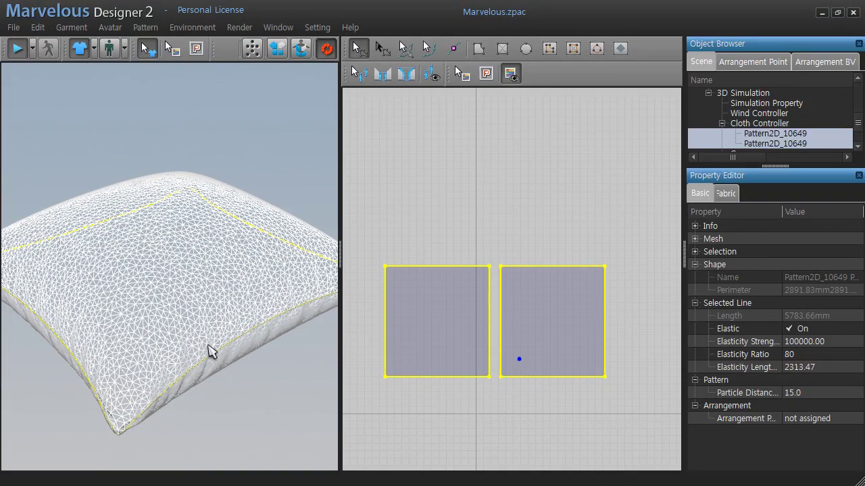
click(812, 393)
text(10)
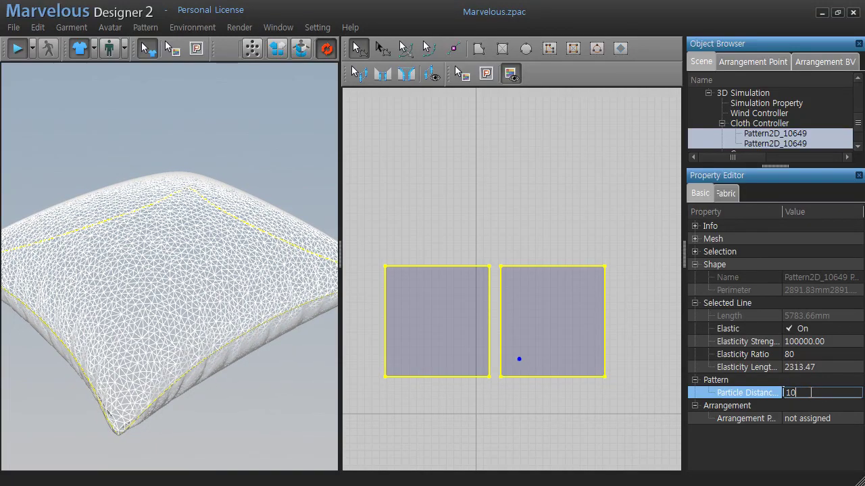
key(Return)
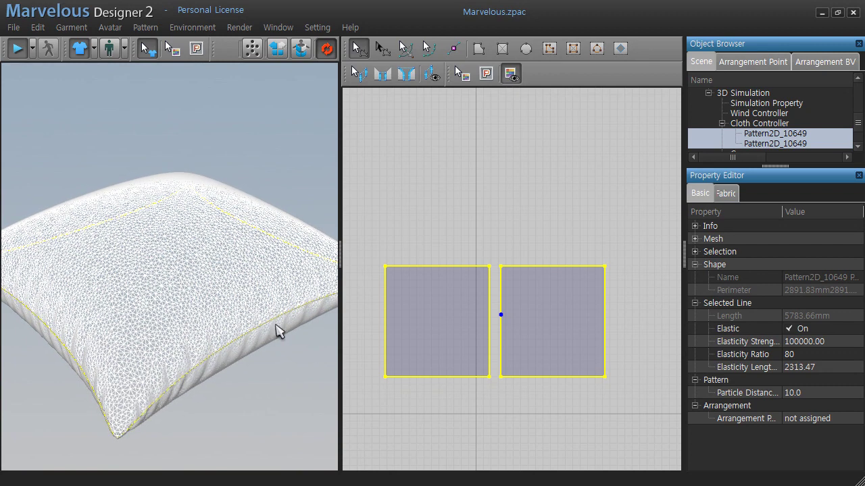
Switch the pillow back to smooth shaded display (Alt+2) and zoom out.
key(alt+2)
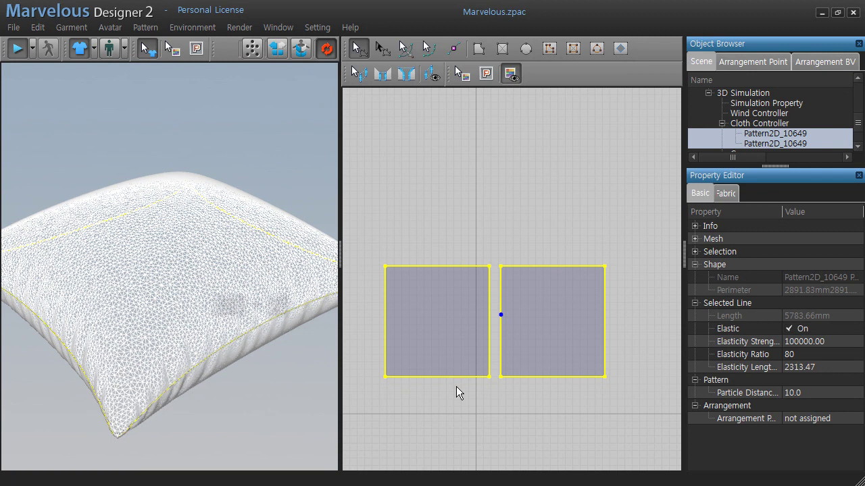
key(alt+2)
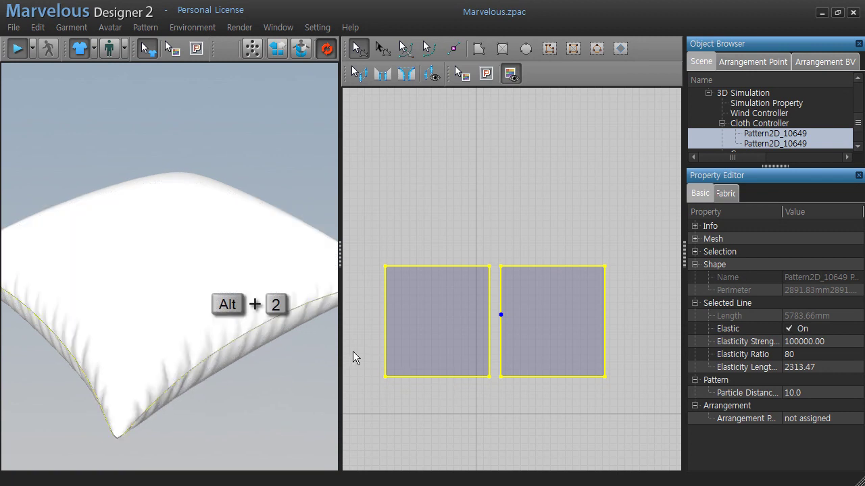
scroll(247, 354, down, 2)
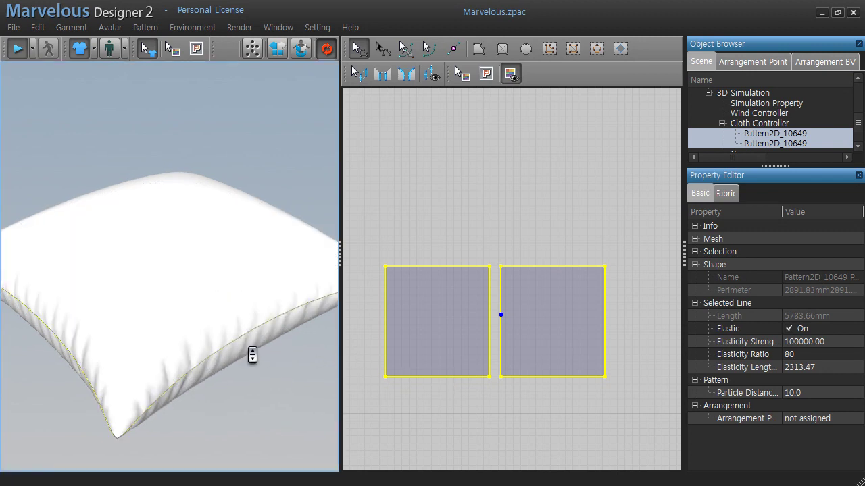
scroll(248, 354, down, 2)
scroll(250, 354, down, 2)
scroll(252, 355, down, 1)
scroll(252, 356, down, 1)
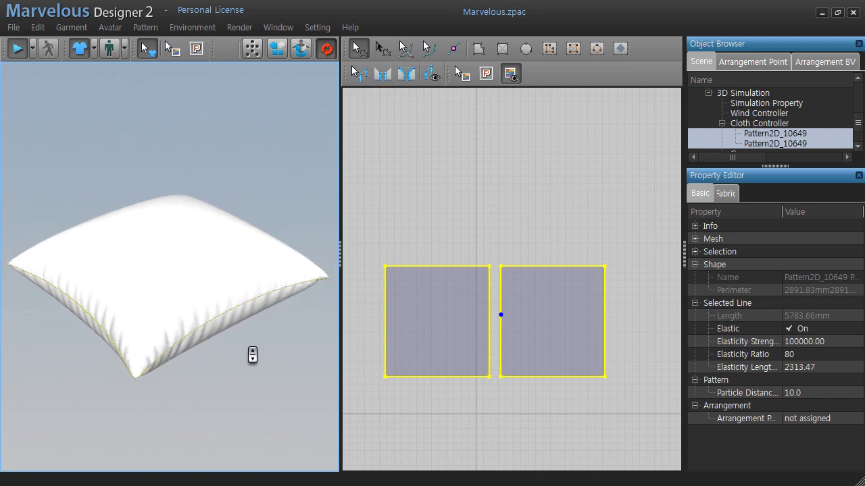
scroll(252, 355, down, 1)
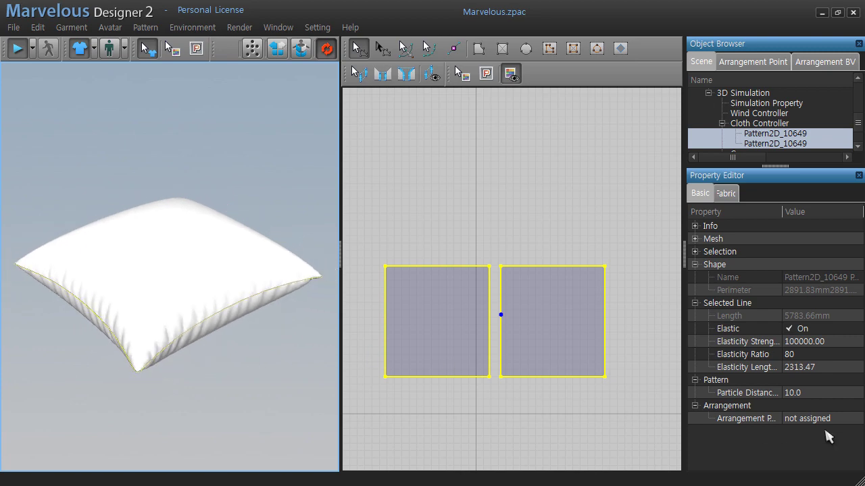
Set Particle Distance to 6 to rebuild a finer cloth.
click(800, 393)
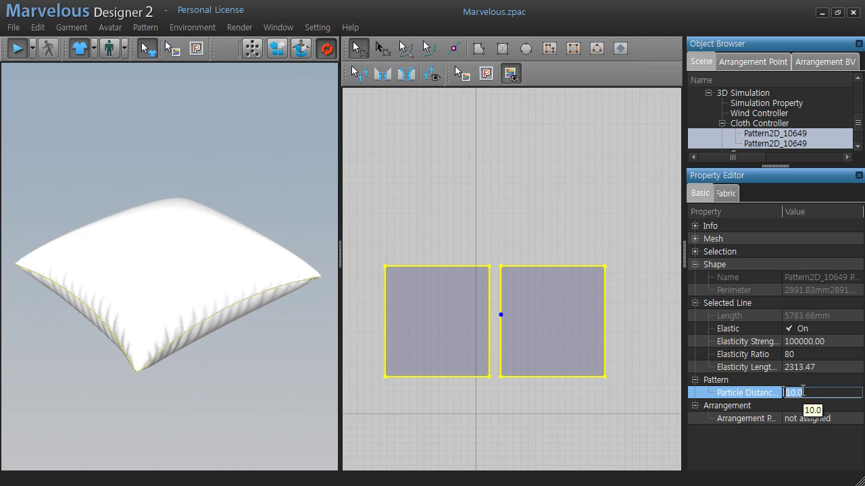
text(6)
key(Return)
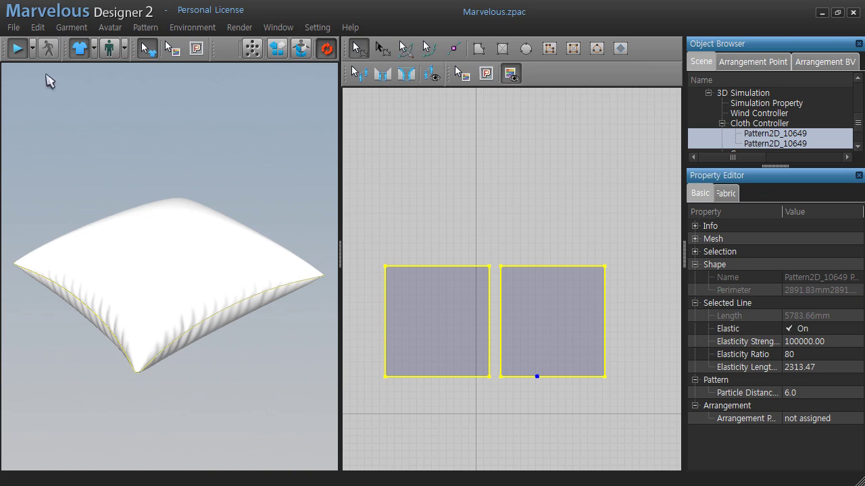
Stop the cloth simulation and start an OBJ export of the pillow.
key(q)
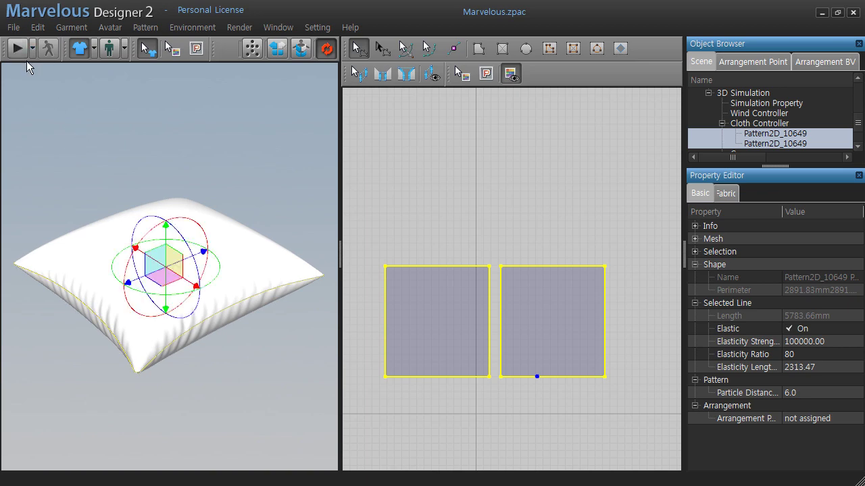
click(18, 48)
click(14, 27)
mouse_move(32, 105)
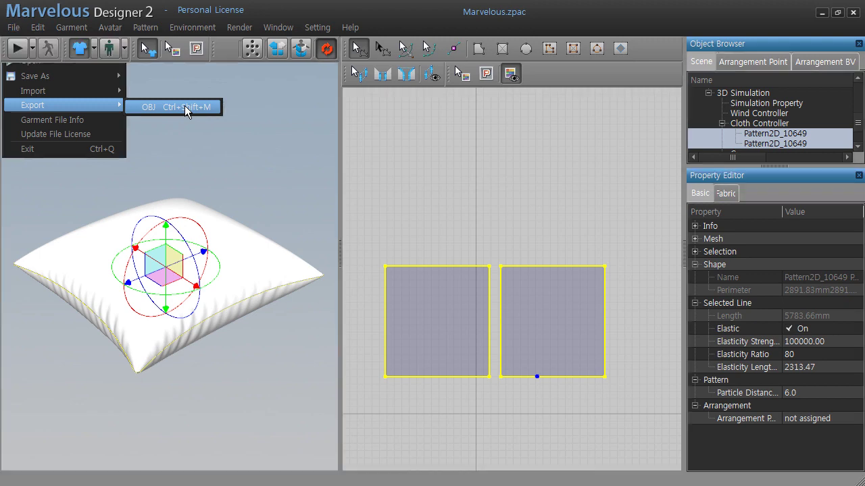
click(184, 106)
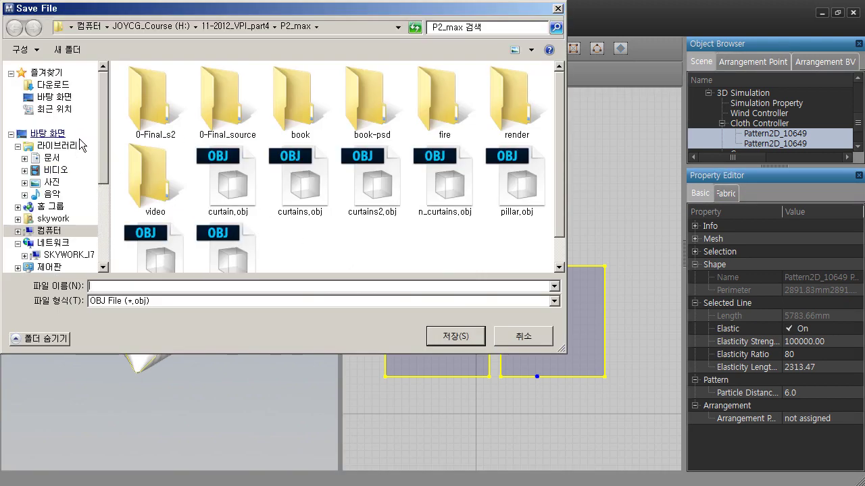
Save the export as pillow in 2013-VPES4_FarnsworthHouse\1week_B-MD2_forest and accept the OBJ settings.
click(236, 30)
scroll(501, 204, down, 3)
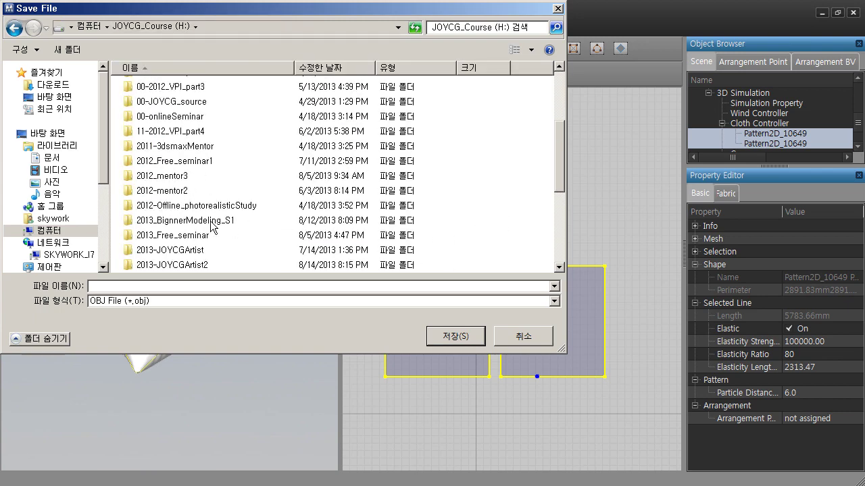
scroll(191, 242, down, 4)
double_click(209, 116)
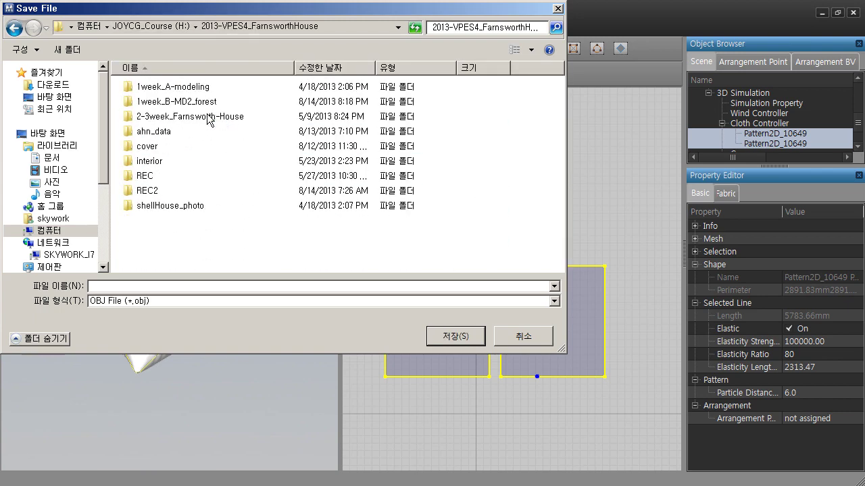
double_click(165, 102)
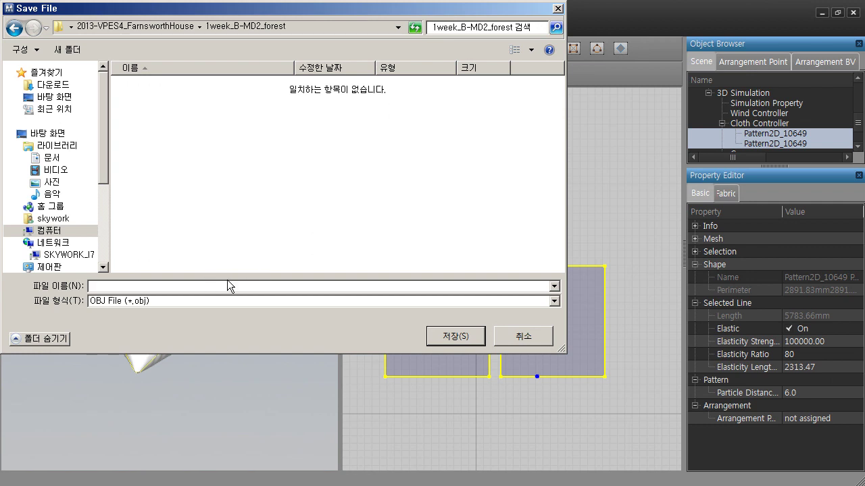
text(pi)
text(llow)
key(Return)
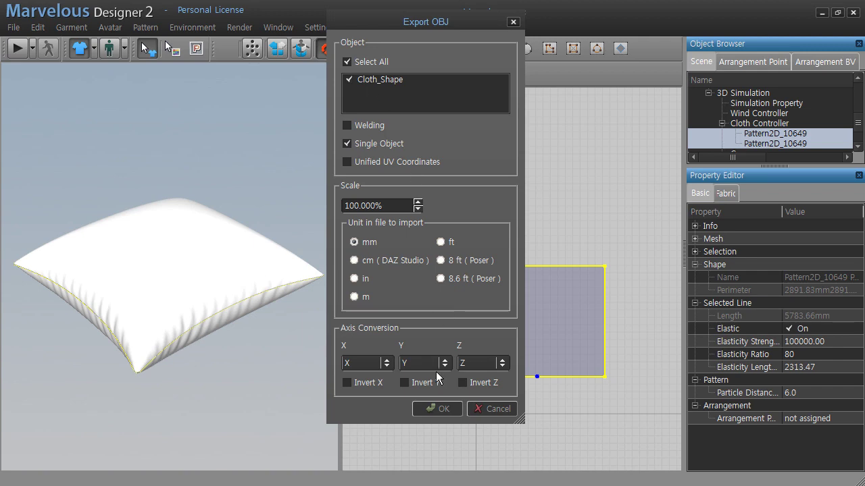
click(441, 406)
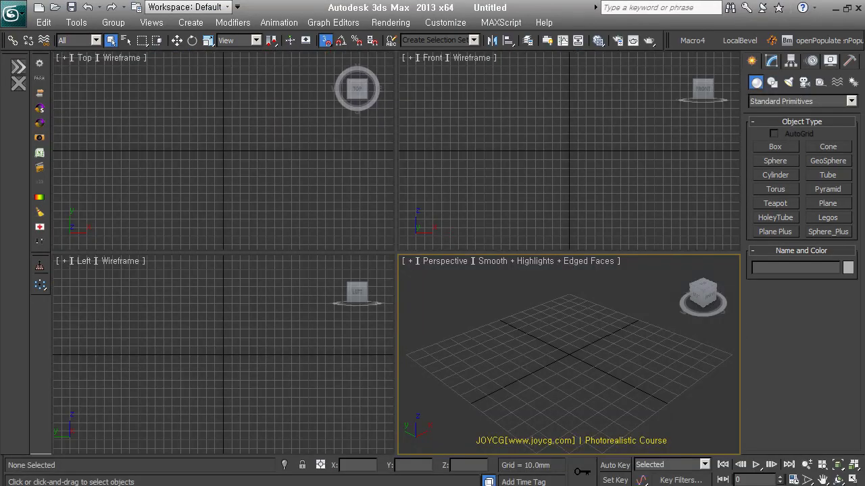
Import pillow.obj from the 1week_B-MD2_forest folder with the default OBJ settings.
click(14, 15)
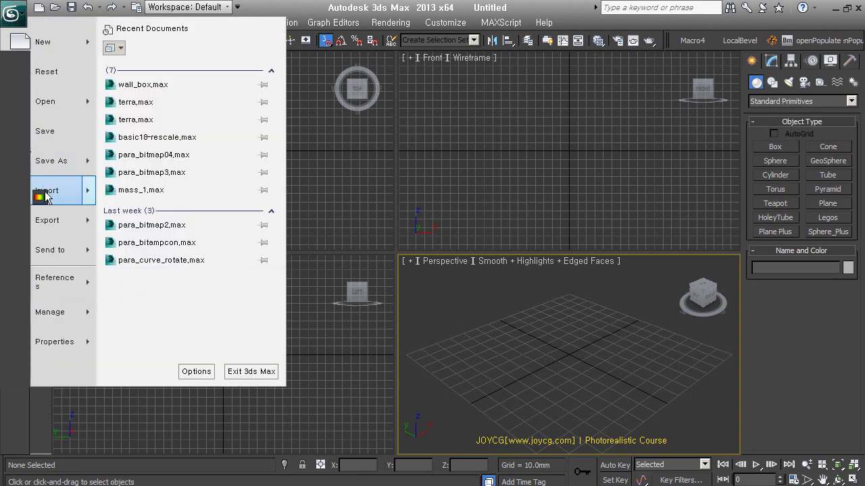
click(46, 195)
click(124, 49)
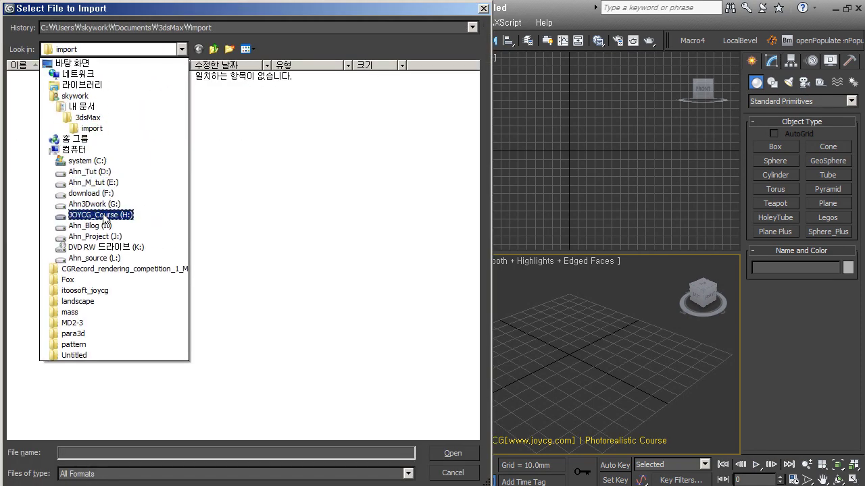
click(112, 215)
double_click(103, 334)
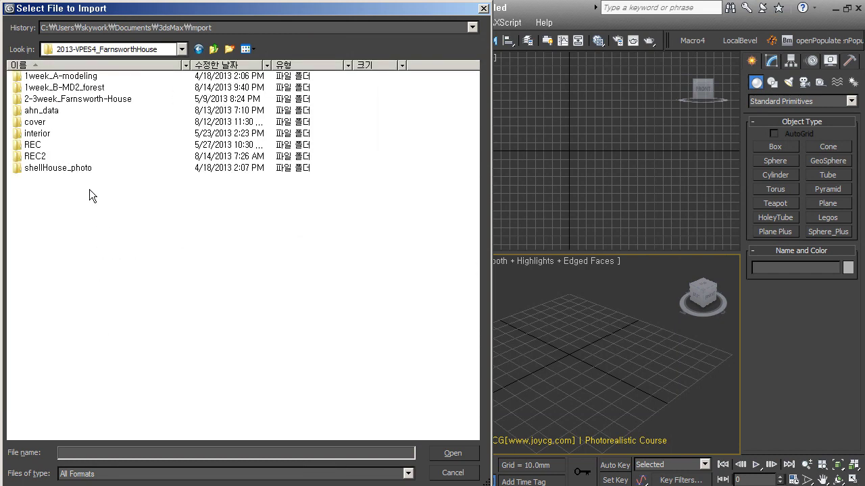
double_click(64, 88)
click(46, 93)
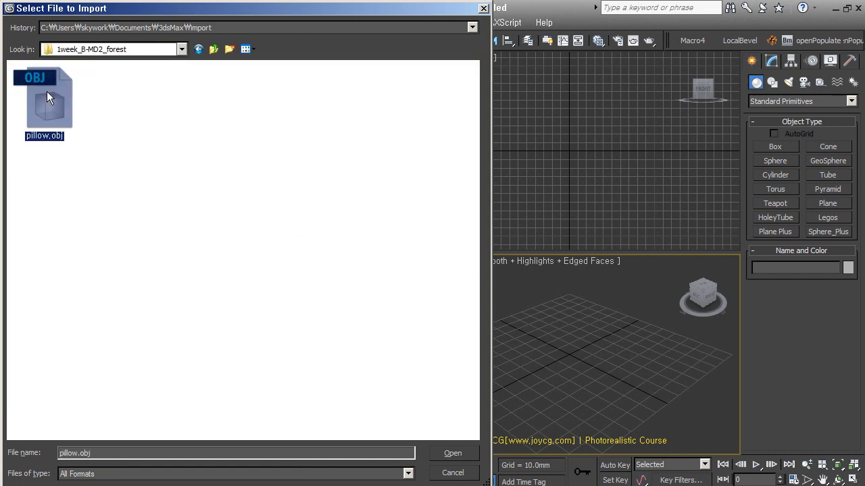
double_click(53, 105)
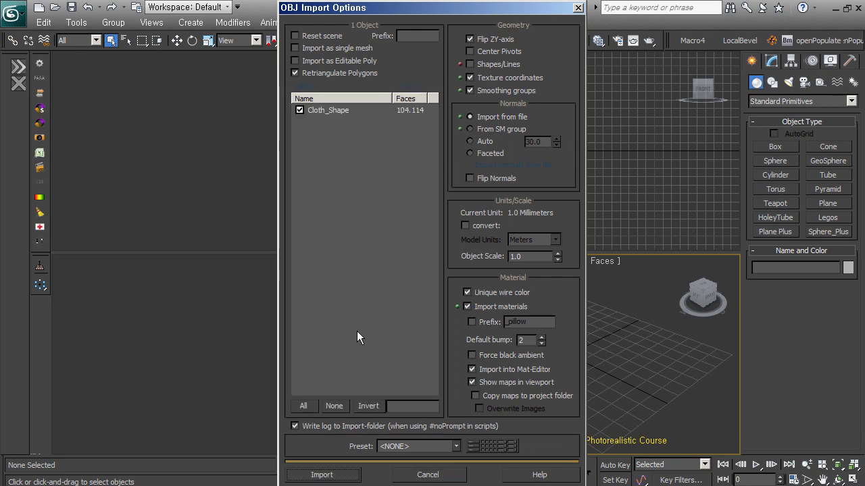
click(329, 476)
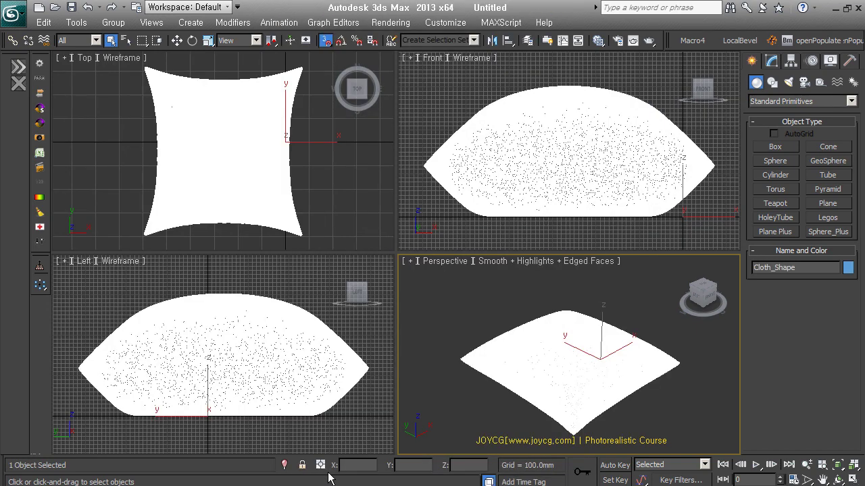
Inspect the imported Cloth_Shape pillow in wireframe and smooth shading from several angles.
key(F3)
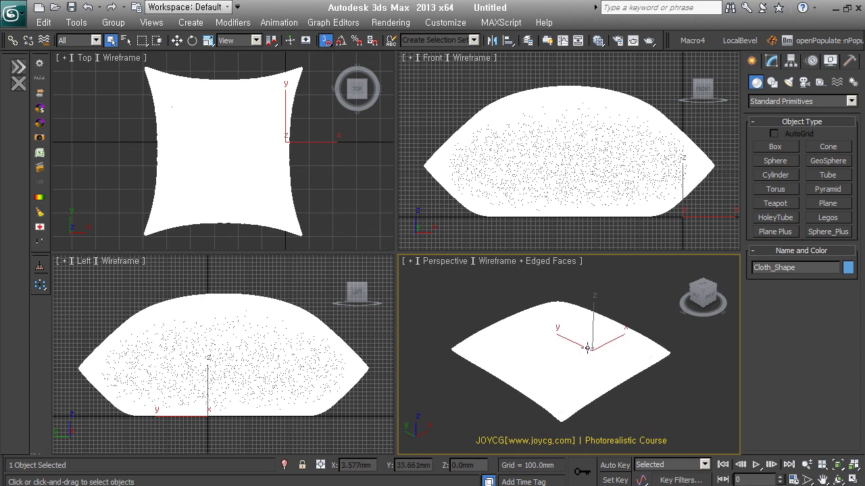
mouse_move(613, 372)
alt+middle_down()
mouse_move(634, 375)
mouse_move(610, 355)
mouse_move(608, 338)
mouse_move(599, 398)
alt+middle_up()
key(F3)
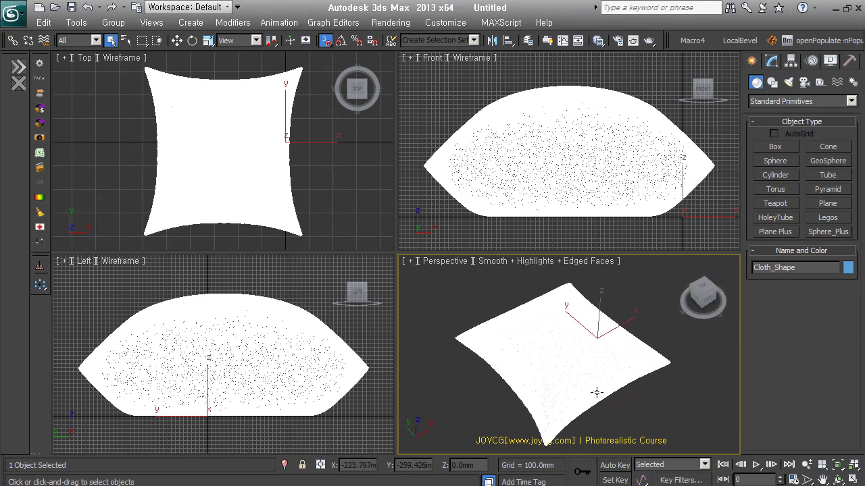
key(F3)
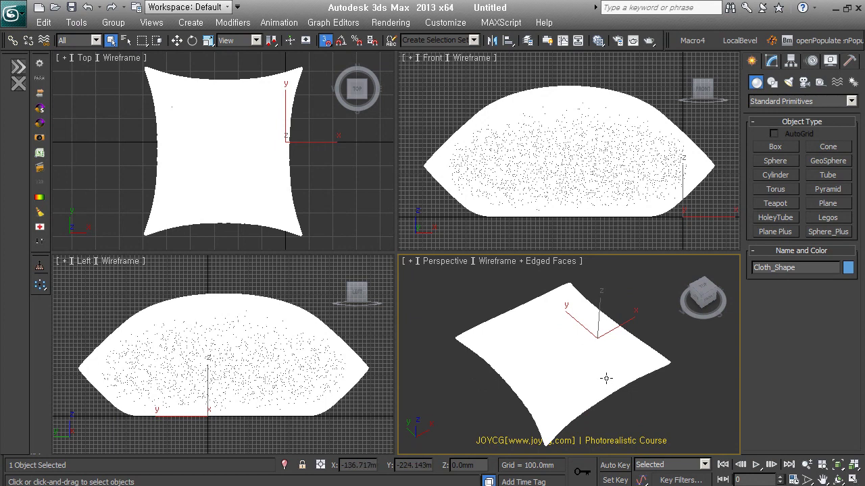
mouse_move(610, 383)
alt+middle_down()
mouse_move(675, 350)
mouse_move(671, 331)
alt+middle_up()
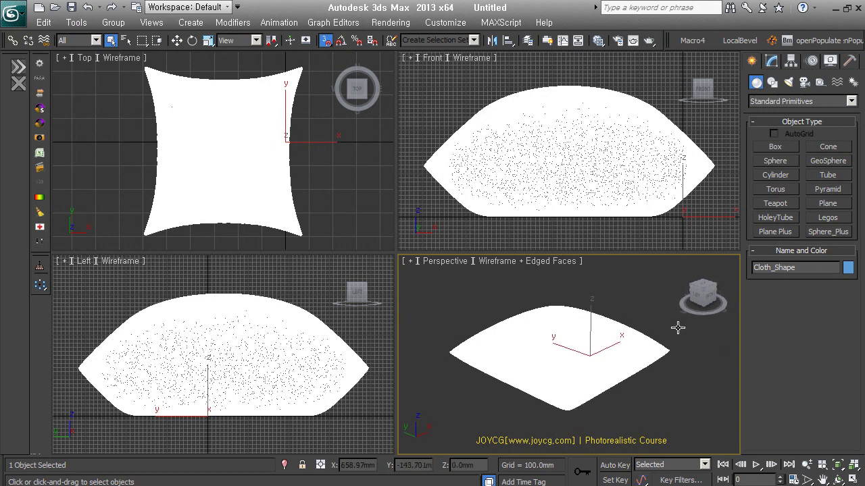
scroll(629, 364, up, 3)
key(F4)
mouse_move(628, 363)
alt+middle_down()
mouse_move(626, 403)
mouse_move(639, 399)
mouse_move(608, 367)
mouse_move(614, 360)
mouse_move(698, 344)
mouse_move(778, 349)
mouse_move(522, 387)
mouse_move(656, 373)
alt+middle_up()
key(F3)
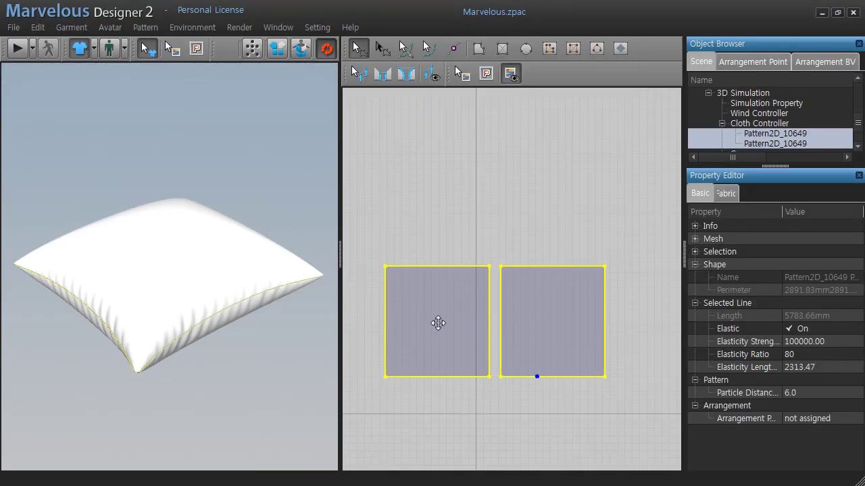
Select all seams, raise their Fold Angle from 180 to 360, and resume simulation.
click(359, 74)
mouse_move(361, 211)
mouse_down()
mouse_move(616, 423)
mouse_move(639, 423)
mouse_up()
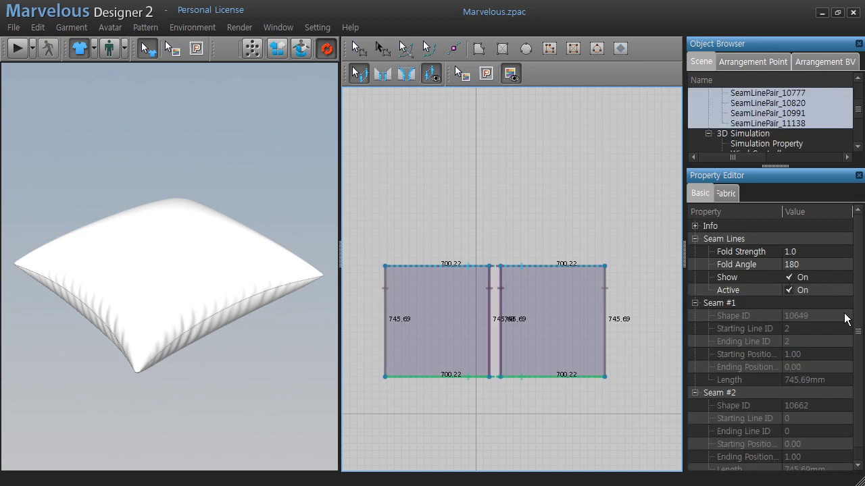
click(826, 264)
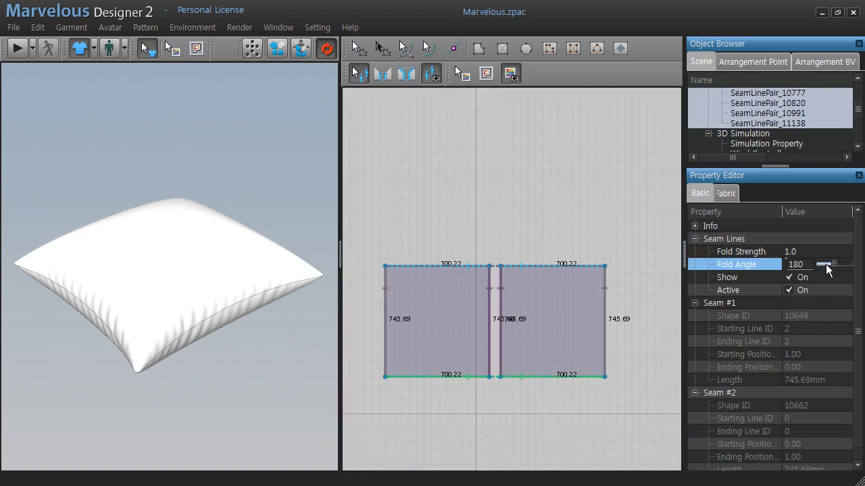
drag(833, 264, 848, 264)
key(space)
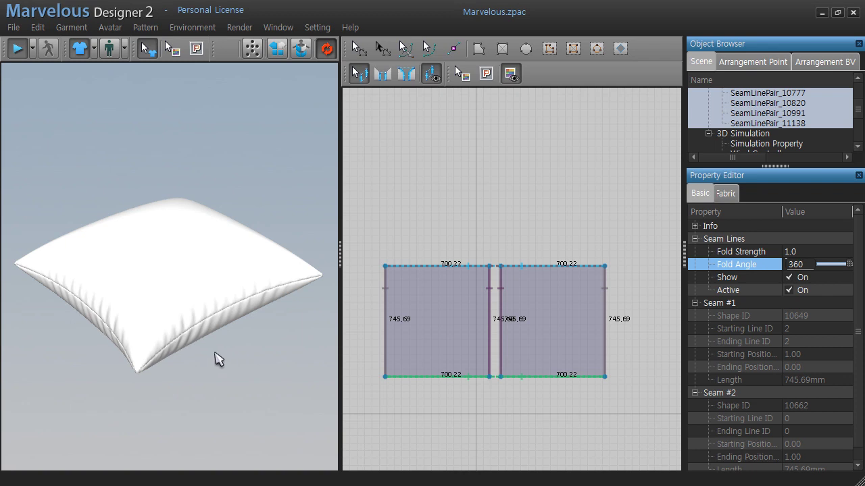
Export the re-simulated pillow as OBJ, overwriting pillow.obj.
click(14, 27)
mouse_move(34, 104)
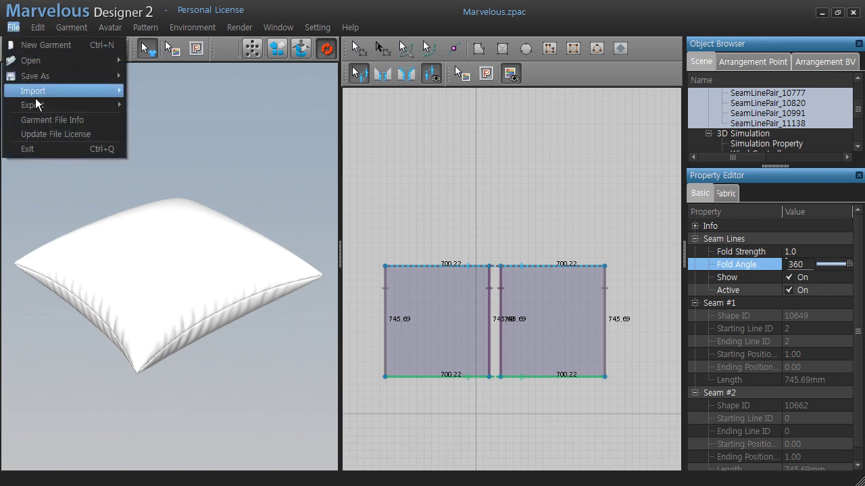
click(156, 105)
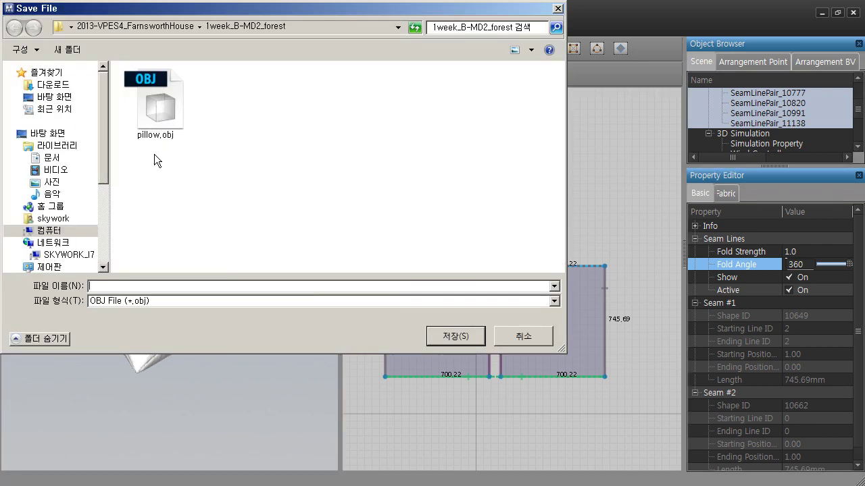
double_click(161, 110)
click(443, 257)
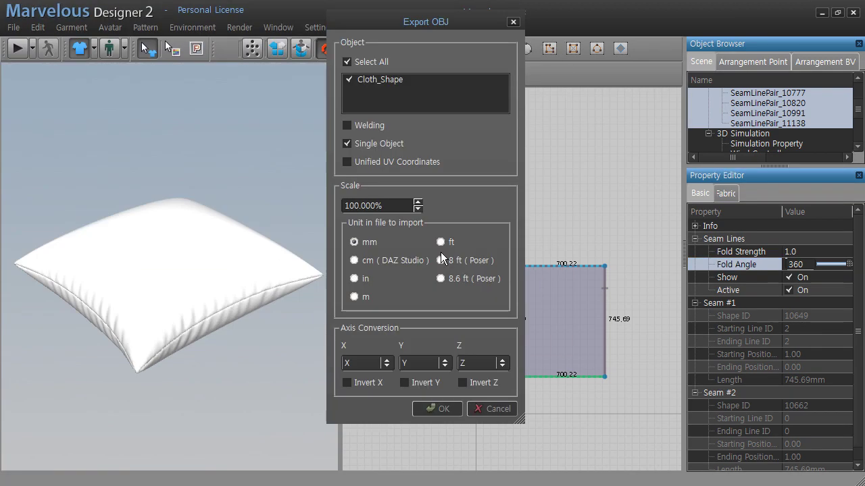
click(437, 408)
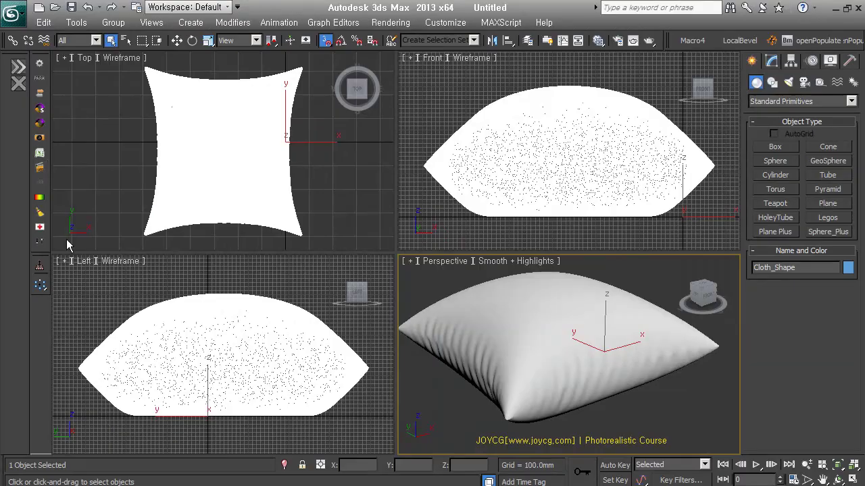
Import the updated pillow.obj again, accepting the name Cloth_Shape001.
click(13, 9)
click(51, 194)
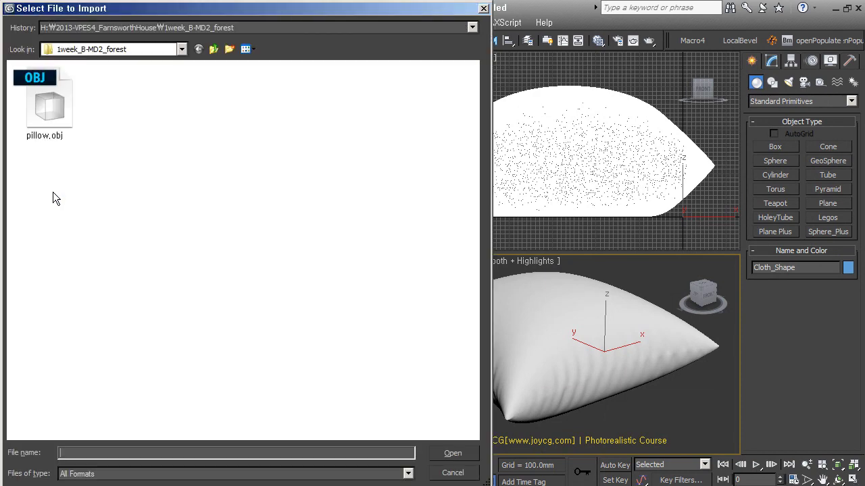
double_click(68, 120)
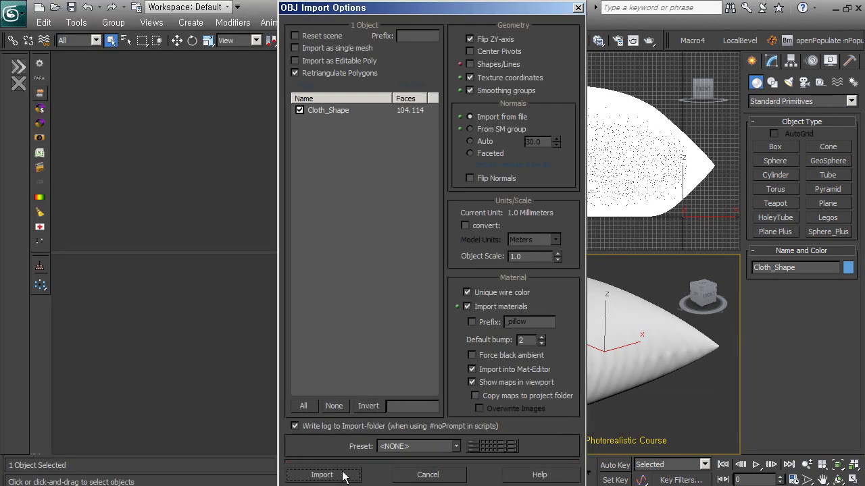
click(341, 474)
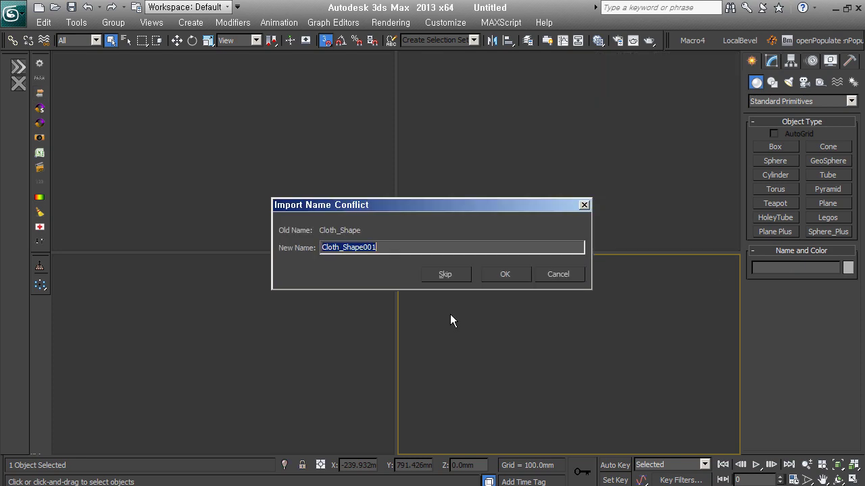
click(498, 271)
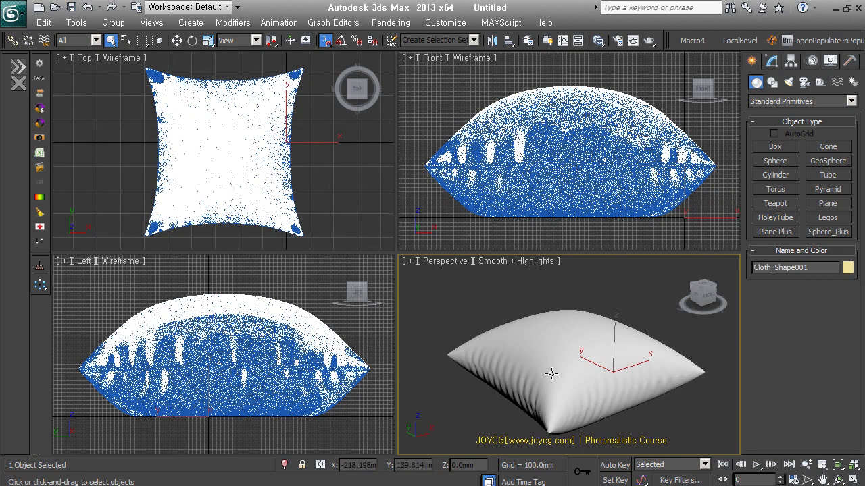
Check the pillow from a low side view, delete it, and zoom extents on the empty scene.
scroll(645, 399, up, 4)
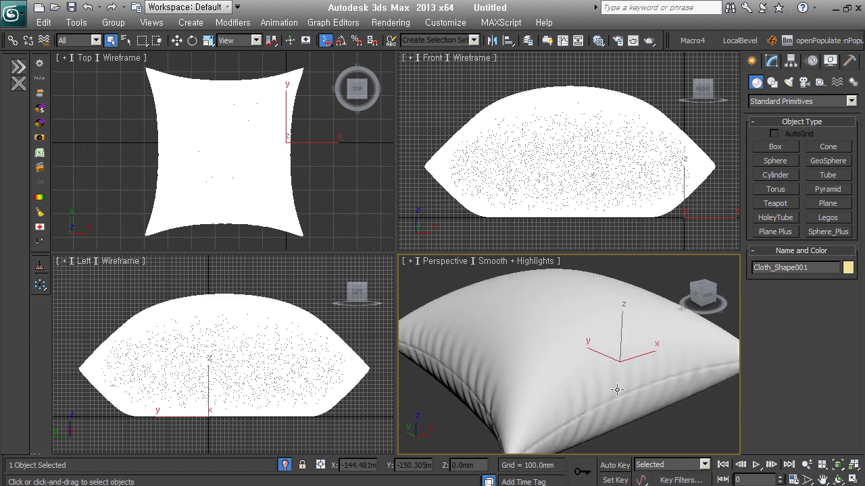
scroll(608, 411, down, 3)
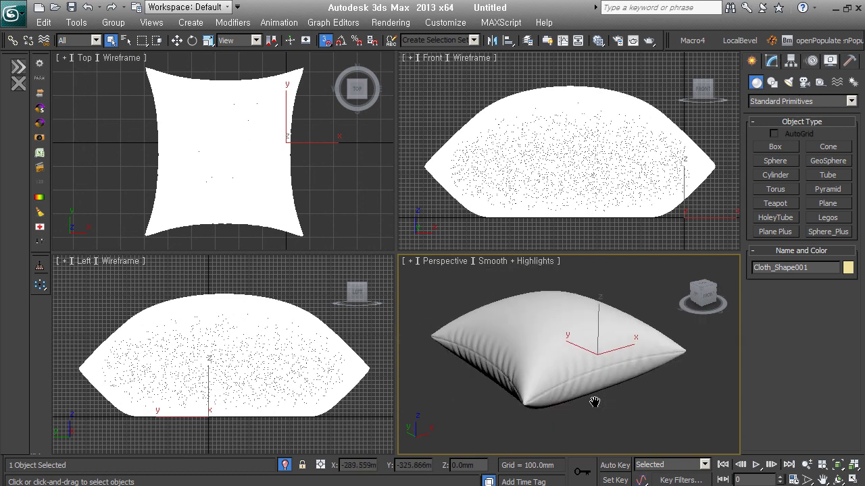
alt+middle_drag(584, 407, 595, 286)
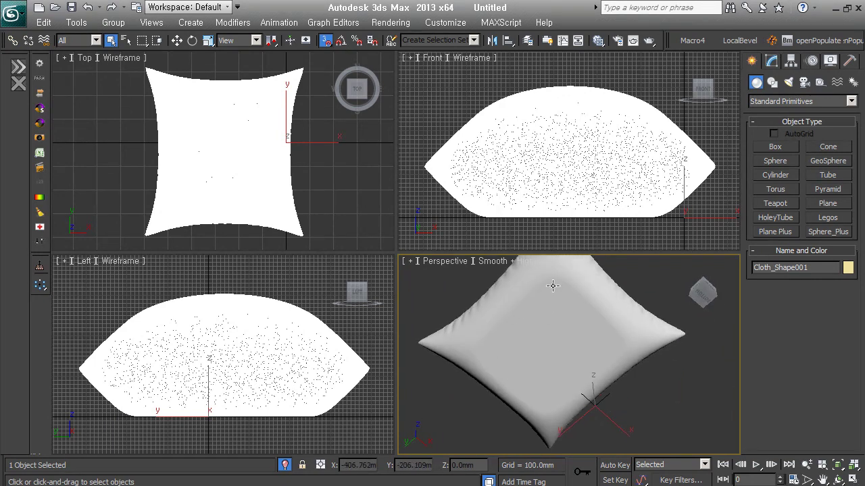
alt+middle_drag(608, 336, 597, 449)
alt+middle_drag(568, 375, 564, 365)
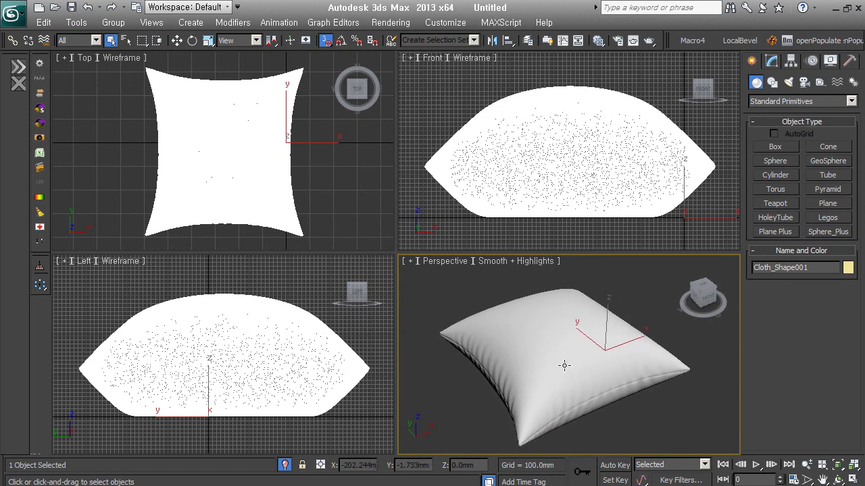
key(ctrl+d)
click(548, 334)
key(Delete)
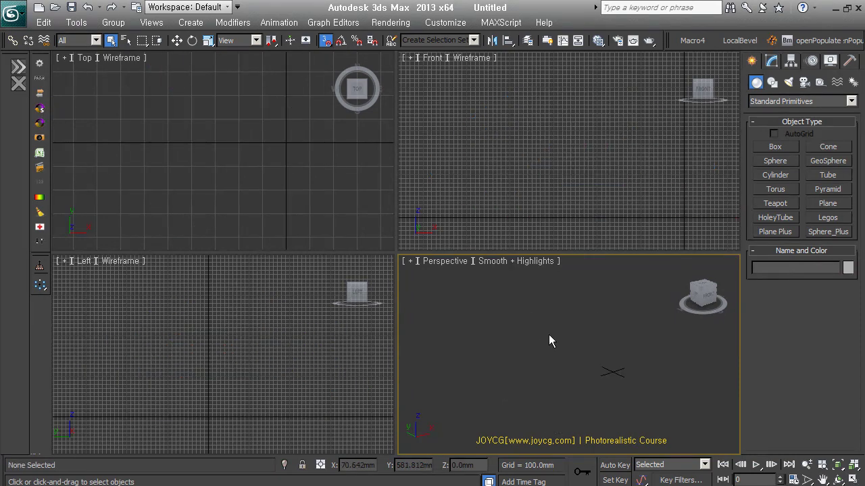
key(ctrl+shift+z)
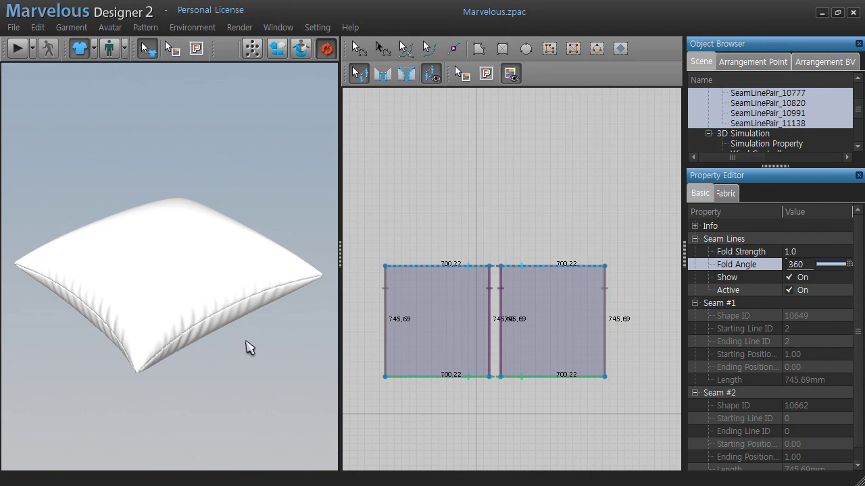
Select both pillow patterns, set their Particle Distance to 20, and return to 3ds Max.
click(358, 48)
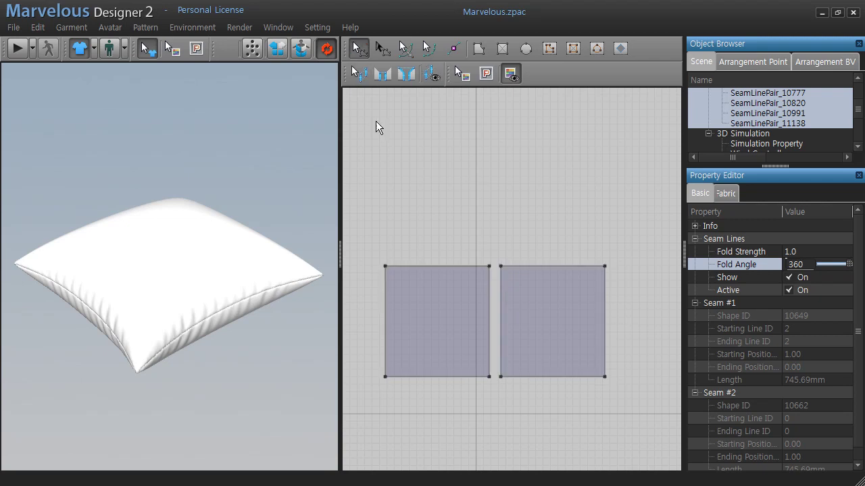
drag(367, 223, 615, 405)
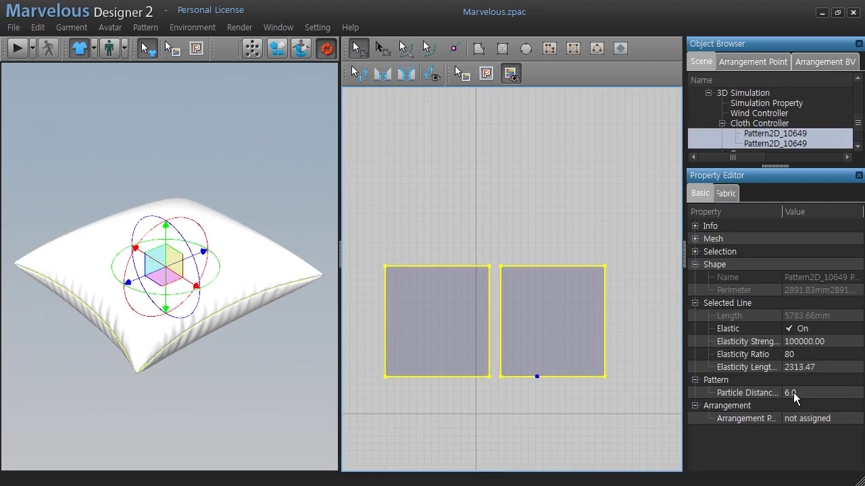
click(798, 393)
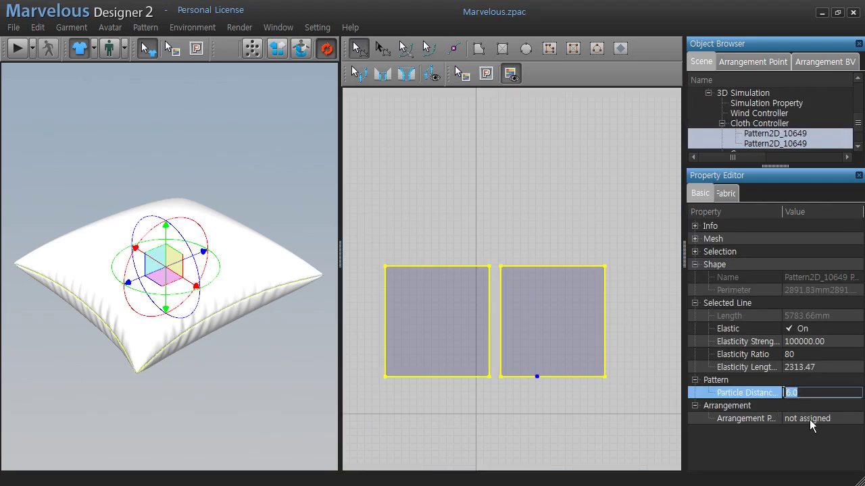
text(20)
key(Return)
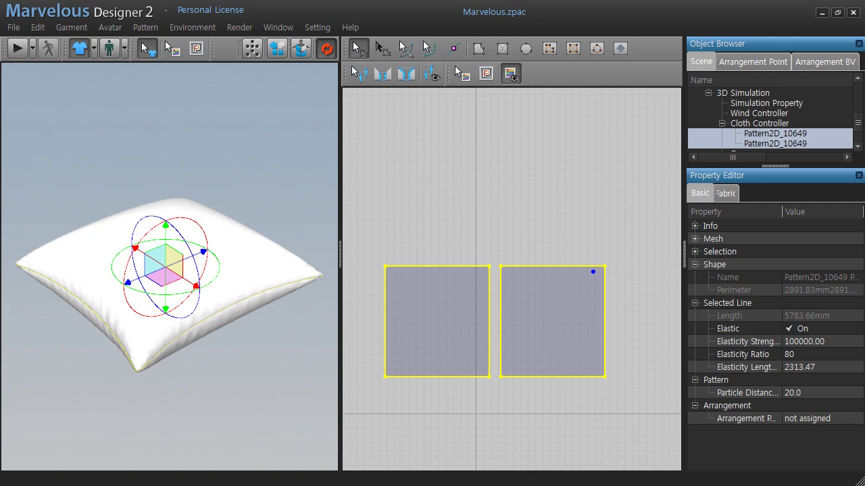
click(217, 475)
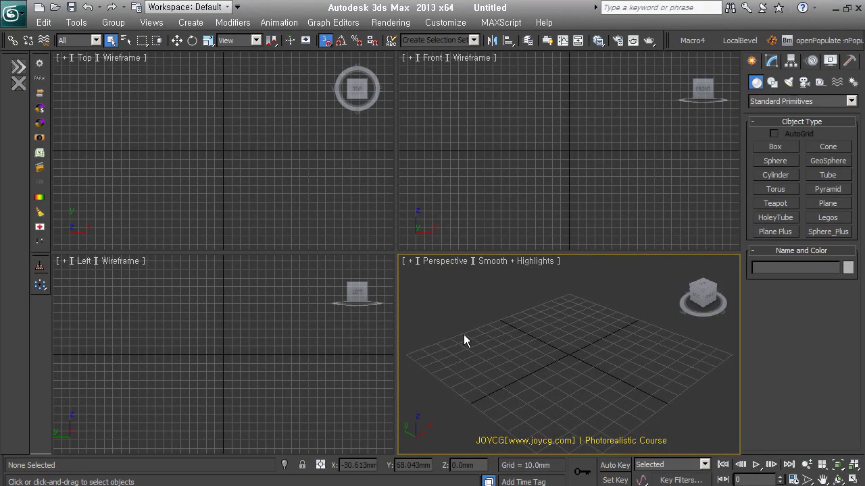
Draw a flat Box, convert it to Editable Poly, and add an edge loop near the back.
click(778, 147)
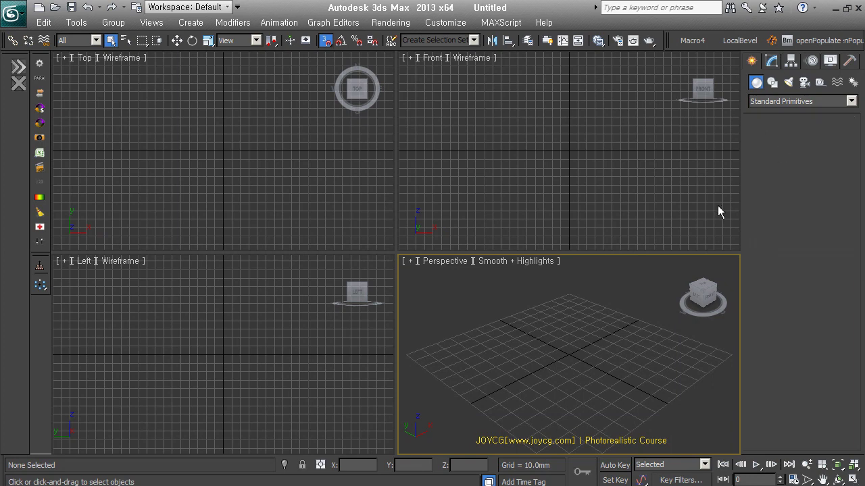
drag(574, 300, 571, 473)
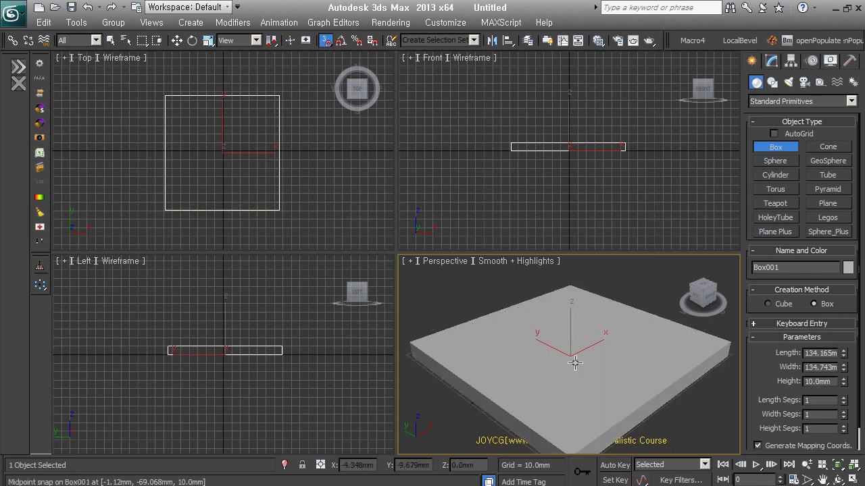
key(alt+e)
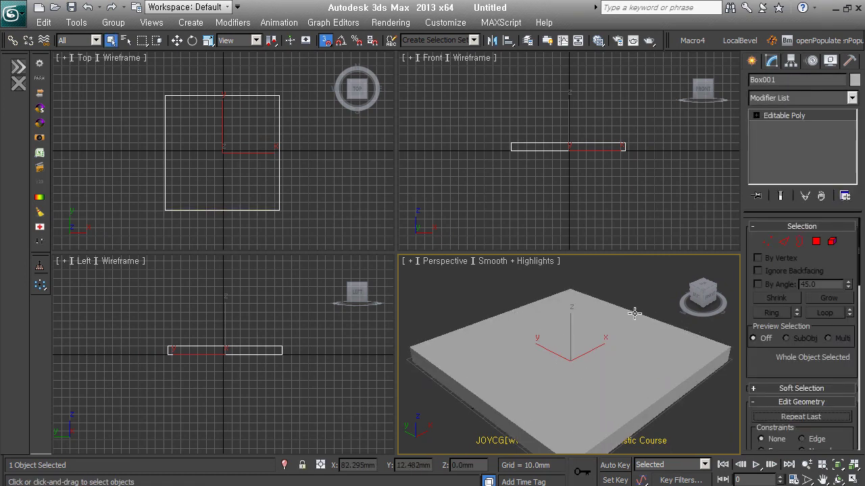
key(alt+shift+s)
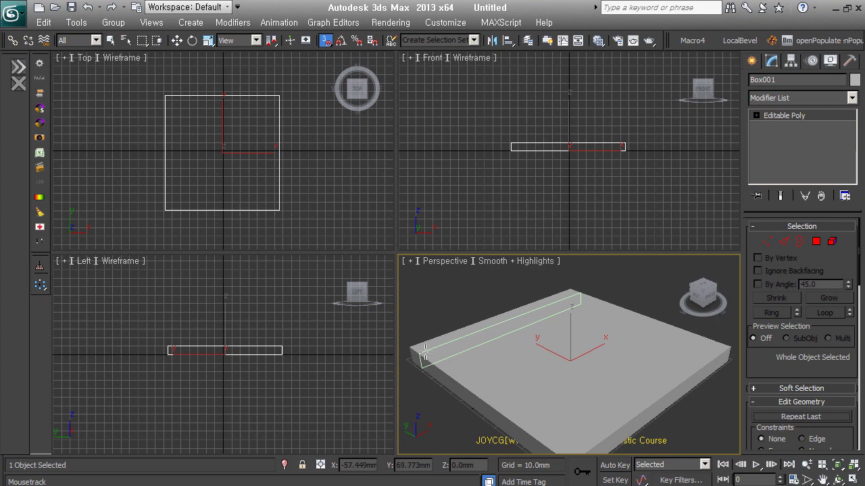
click(428, 352)
key(w)
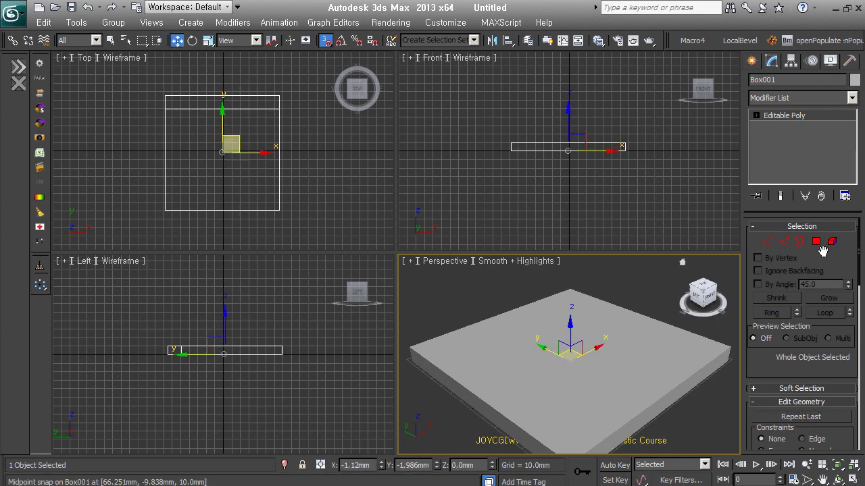
Extrude the narrow back strip of polygons upward into a tall wall.
key(4)
click(489, 326)
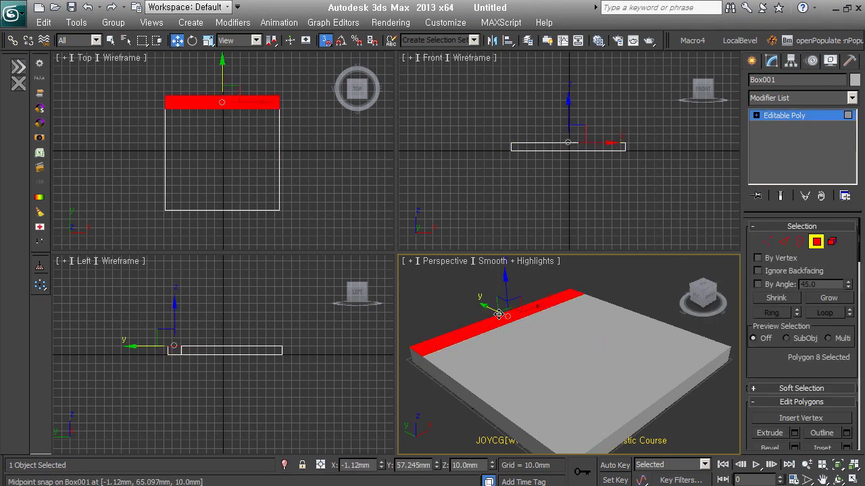
scroll(499, 313, down, 2)
middle_drag(499, 314, 506, 349)
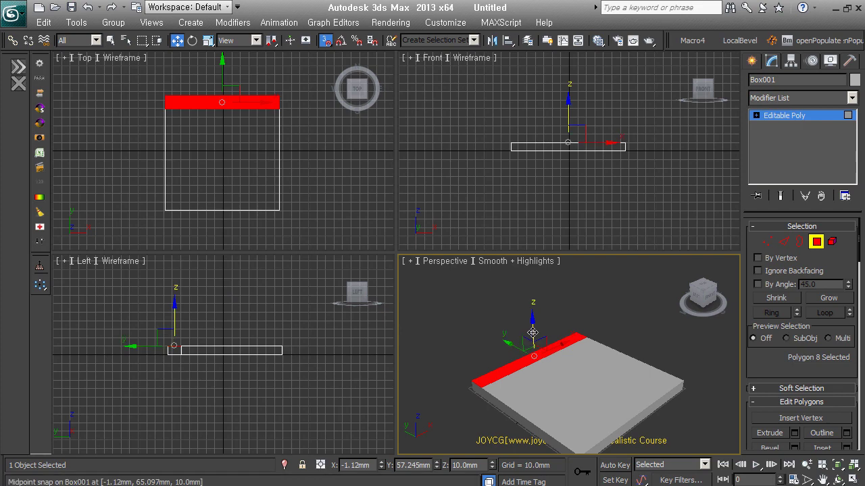
right_click(532, 332)
click(520, 367)
drag(537, 356, 563, 129)
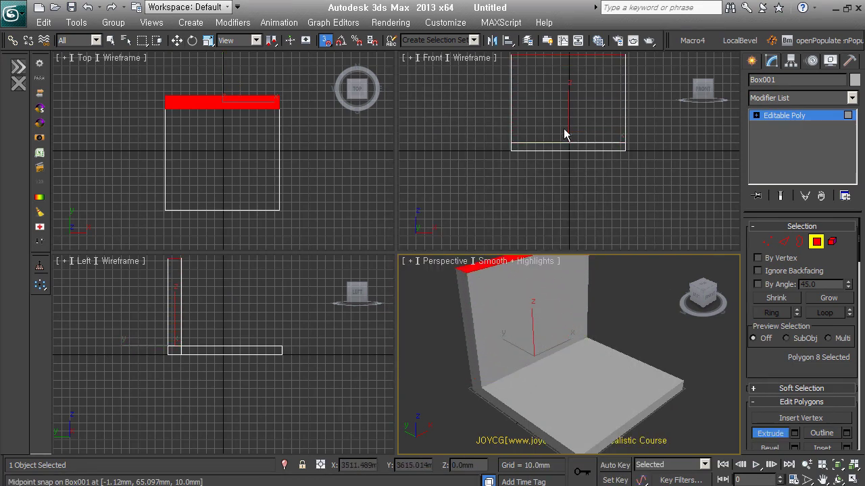
Move the floor's front-edge polygon outward to lengthen the front, then exit polygon mode.
scroll(498, 432, down, 2)
alt+middle_drag(499, 432, 498, 412)
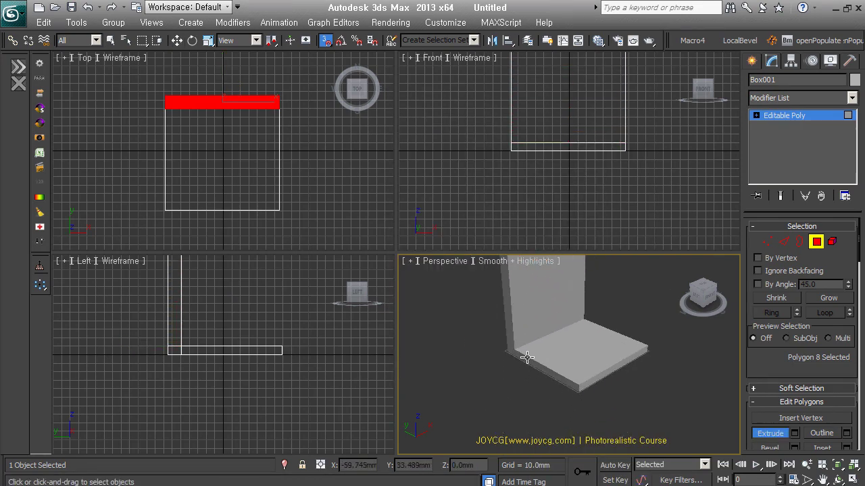
click(533, 365)
ctrl+click(506, 317)
key(w)
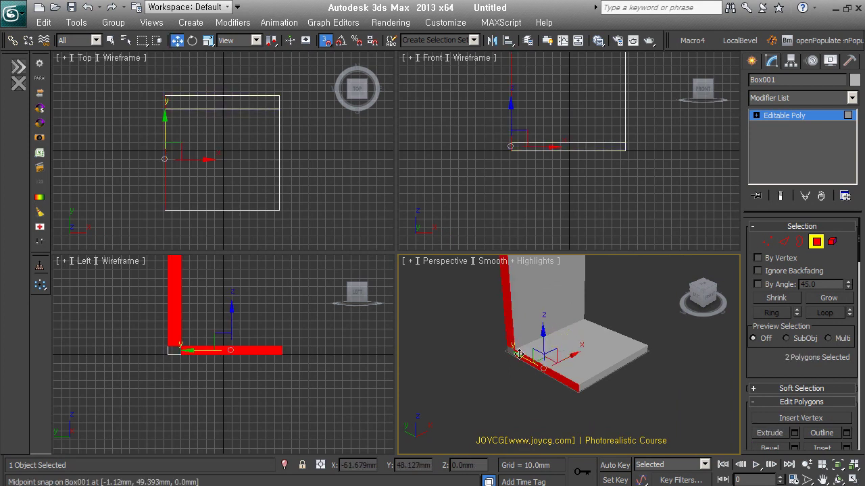
ctrl+click(538, 332)
mouse_move(537, 332)
alt+middle_down()
mouse_move(490, 361)
mouse_move(558, 398)
alt+middle_up()
click(560, 399)
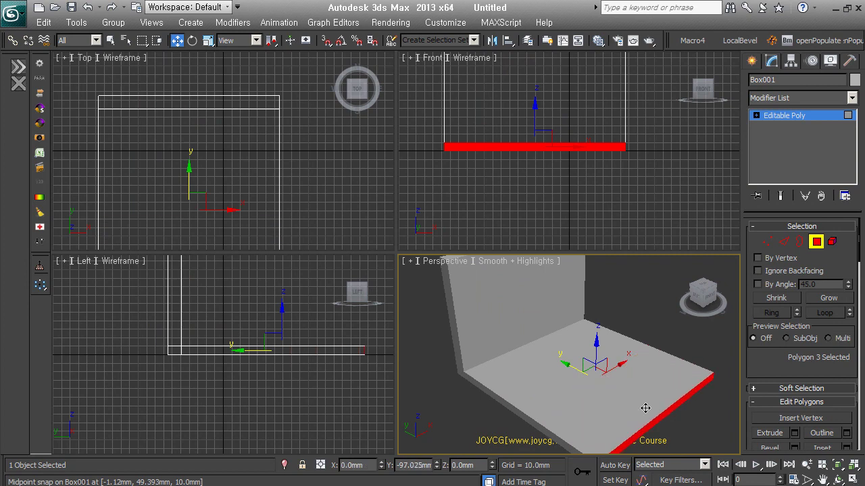
drag(579, 369, 632, 383)
click(816, 242)
Orbit the perspective view to the L-shape's front and zoom all views to fit it.
scroll(603, 366, down, 3)
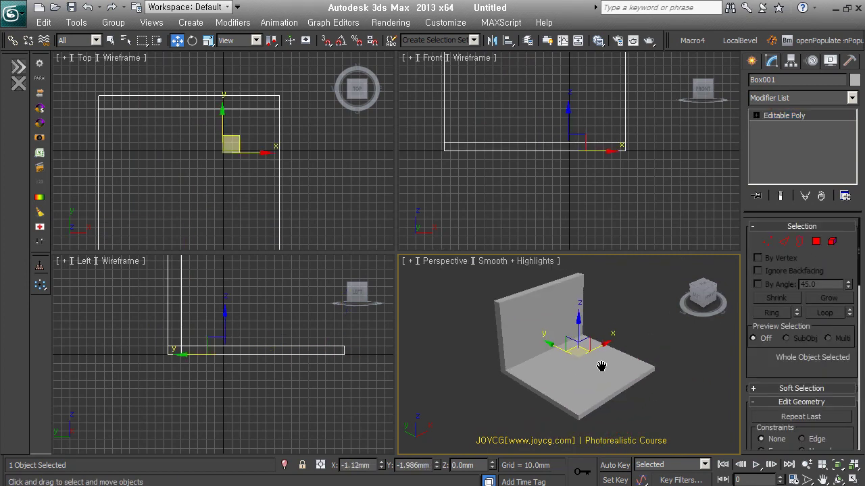
mouse_move(603, 365)
middle_down()
mouse_move(603, 377)
mouse_move(584, 370)
mouse_move(645, 368)
middle_up()
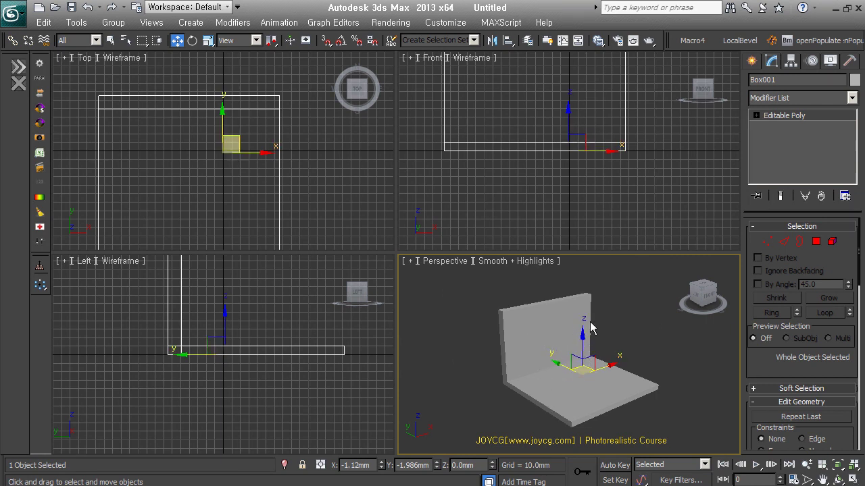
scroll(553, 244, down, 3)
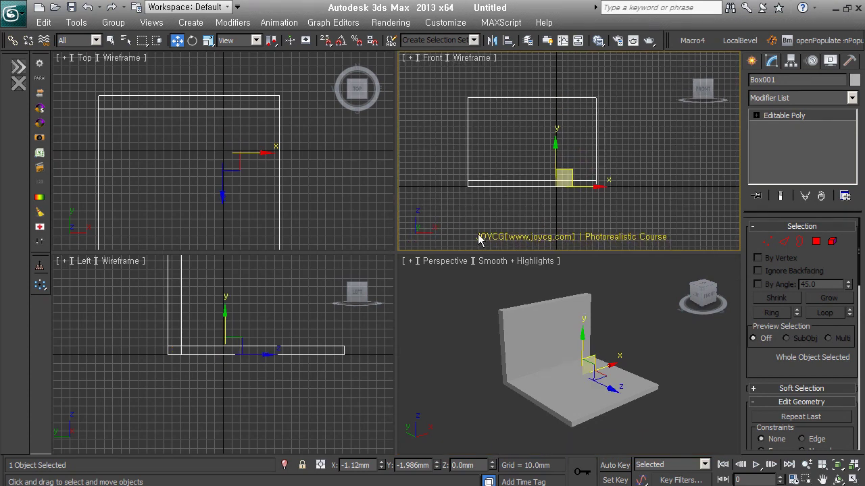
right_click(463, 276)
key(shift+ctrl+z)
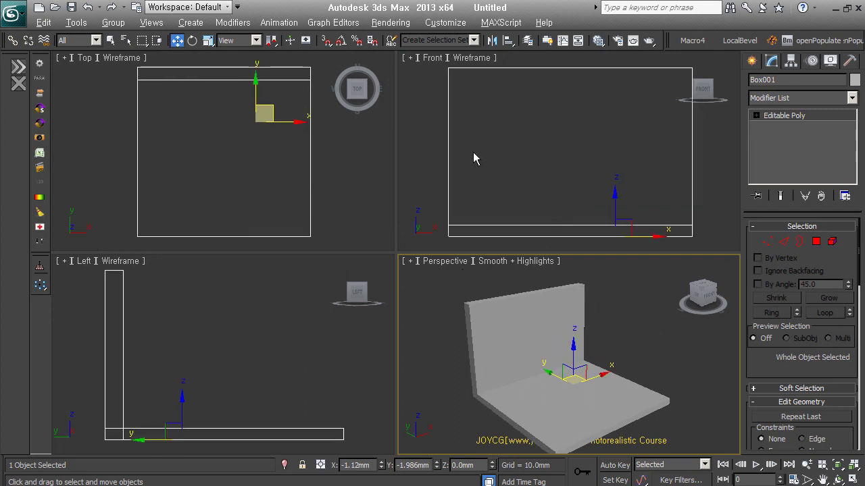
Deselect the object, show the grid in the Front view, and pan that view.
click(565, 146)
key(g)
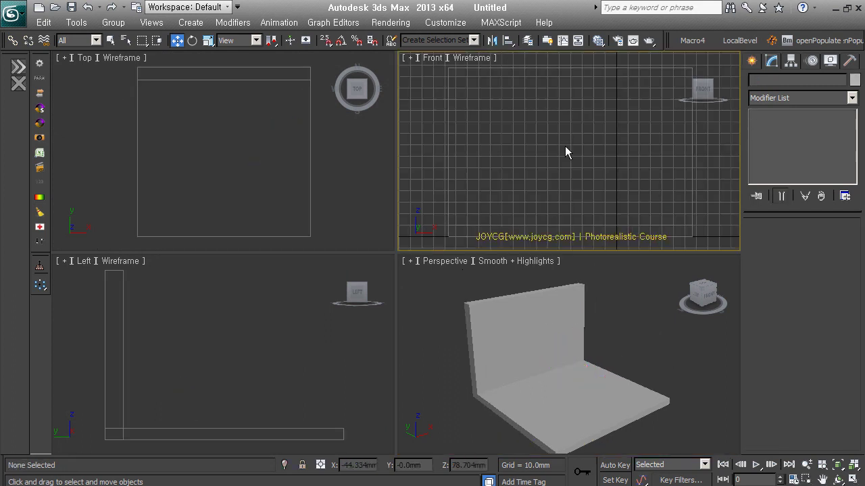
scroll(564, 146, down, 2)
middle_drag(556, 176, 555, 167)
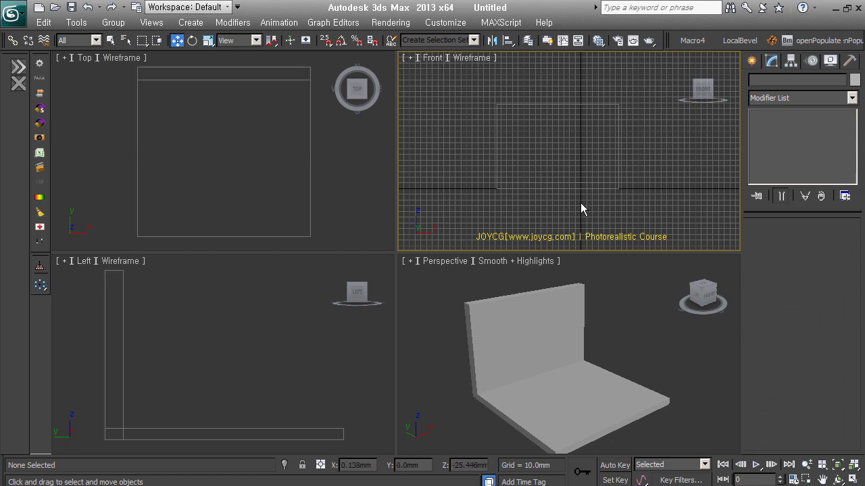
Switch to Marvelous Designer and pan the 2D Pattern view over the two pillow patterns.
click(290, 470)
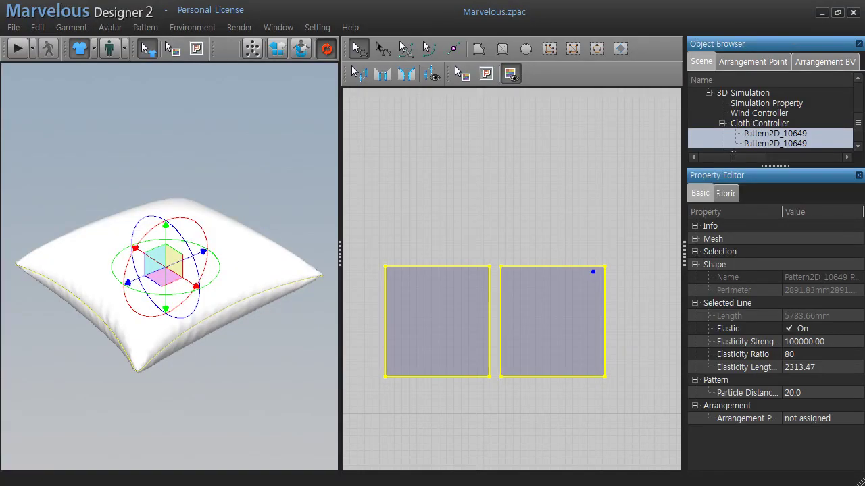
middle_drag(482, 416, 531, 324)
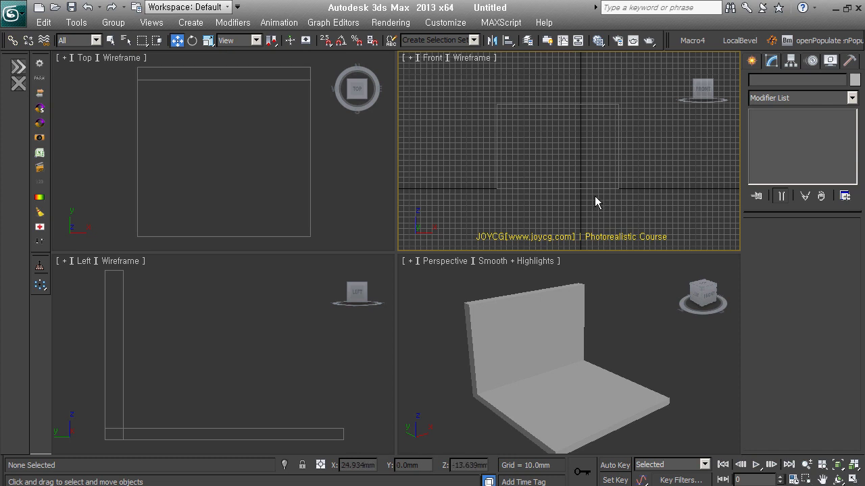
Select Box001 and start an export with the OBJ format chosen.
click(593, 103)
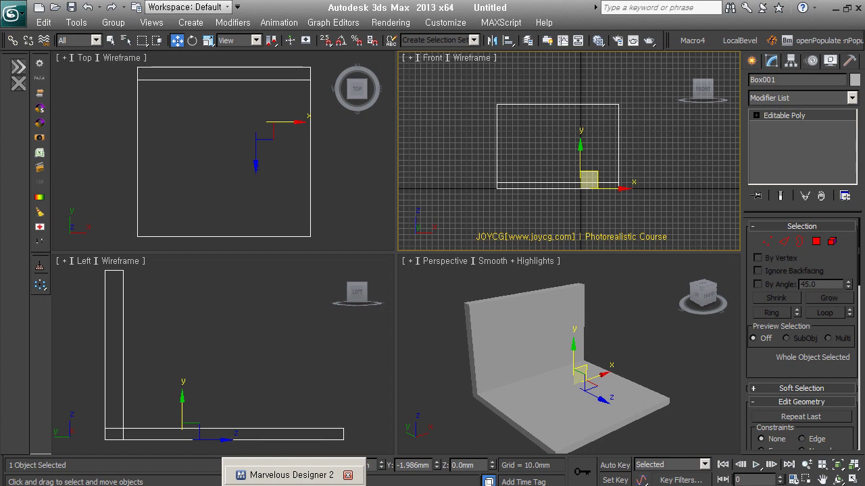
click(14, 14)
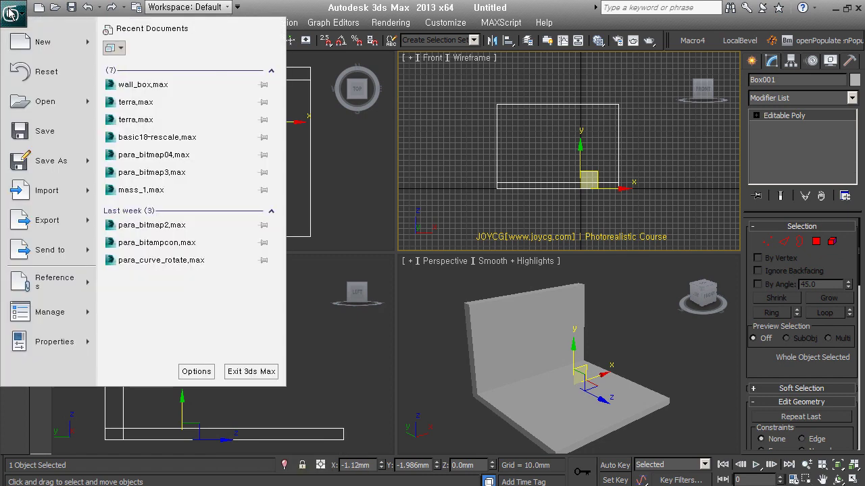
mouse_move(47, 220)
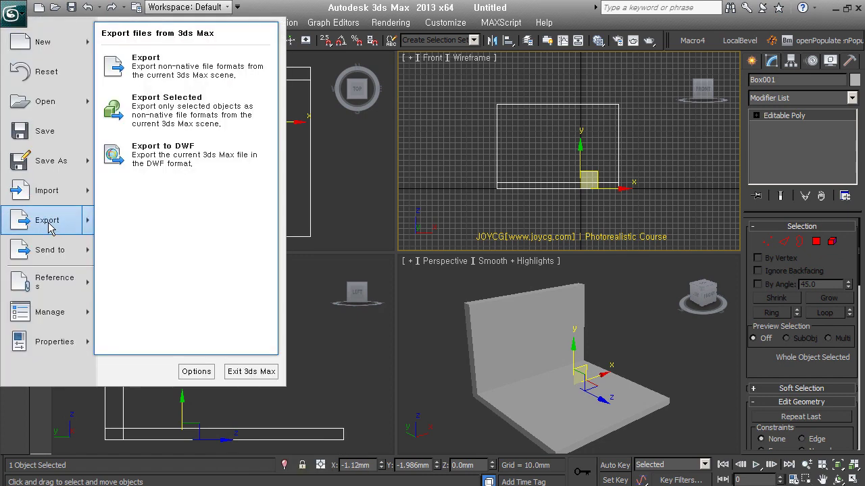
click(50, 227)
click(135, 474)
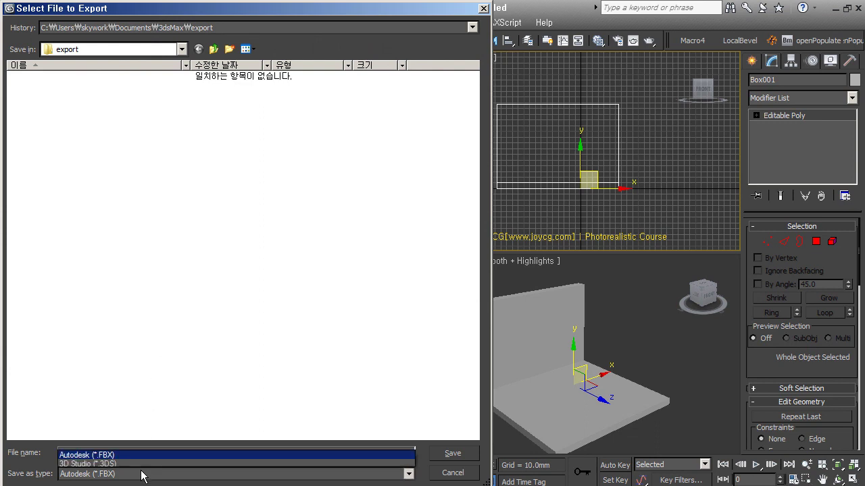
click(150, 403)
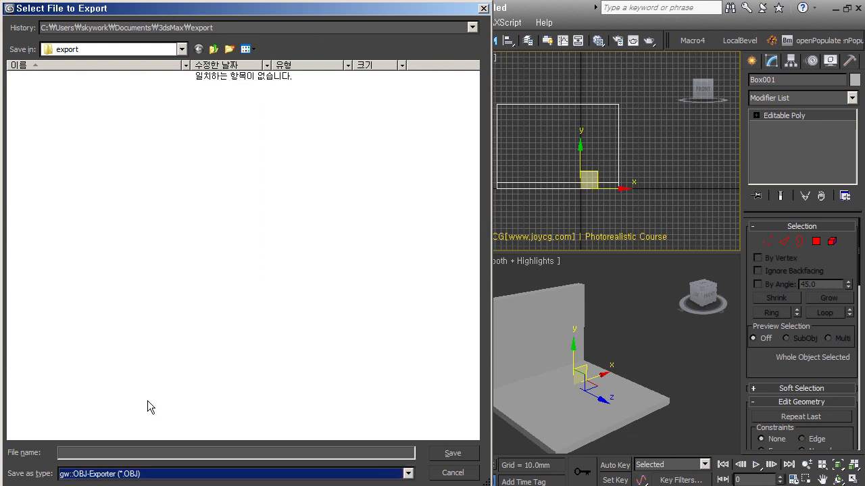
Browse the export location to H:\2013-VPES4_FarnsworthHouse\1week_B-MD2_forest.
click(192, 24)
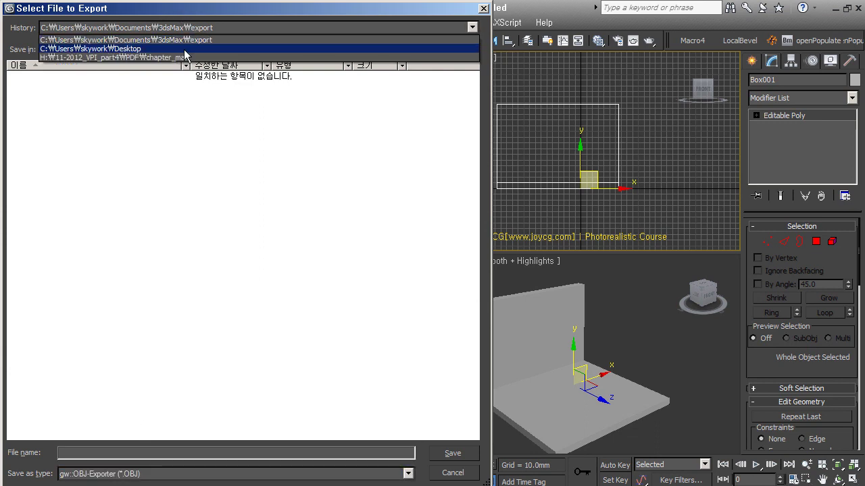
click(184, 19)
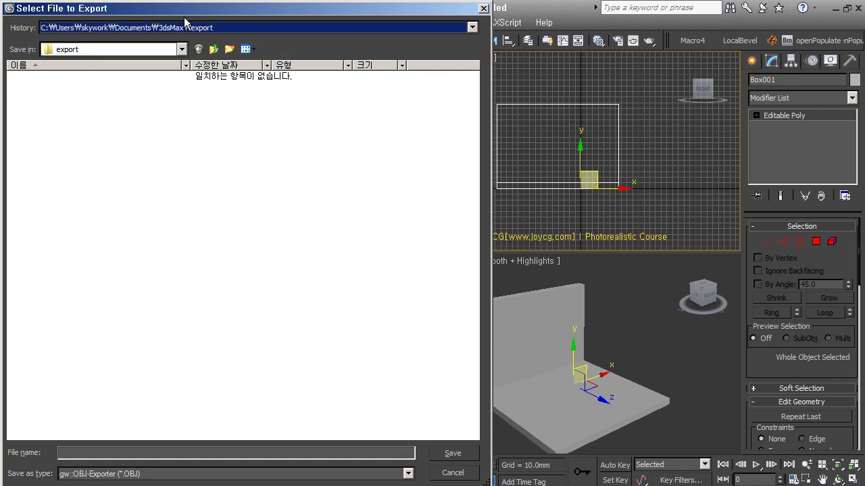
click(181, 29)
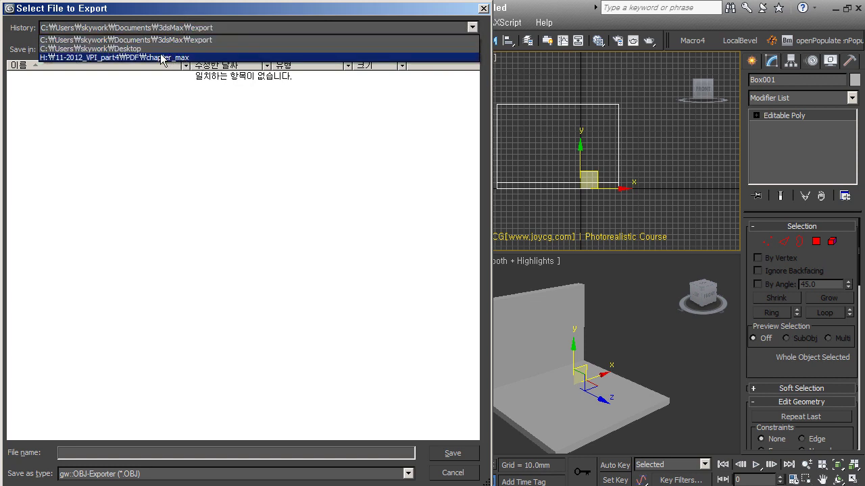
click(125, 49)
click(88, 49)
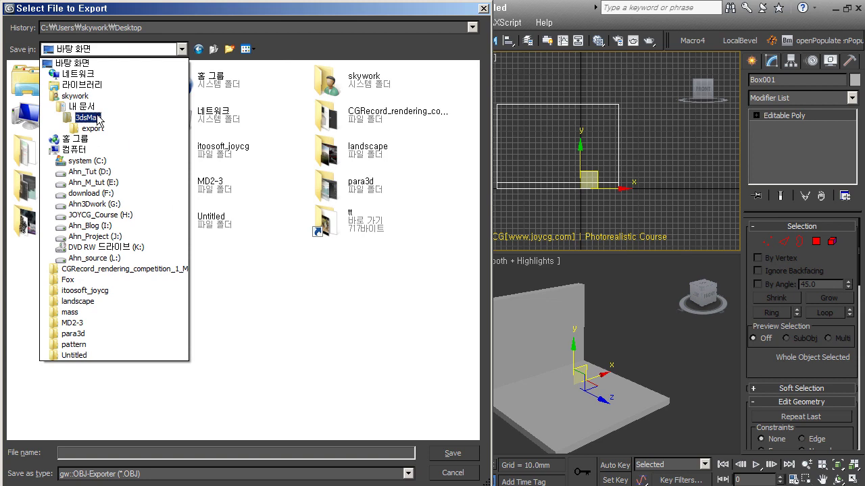
click(115, 223)
double_click(88, 333)
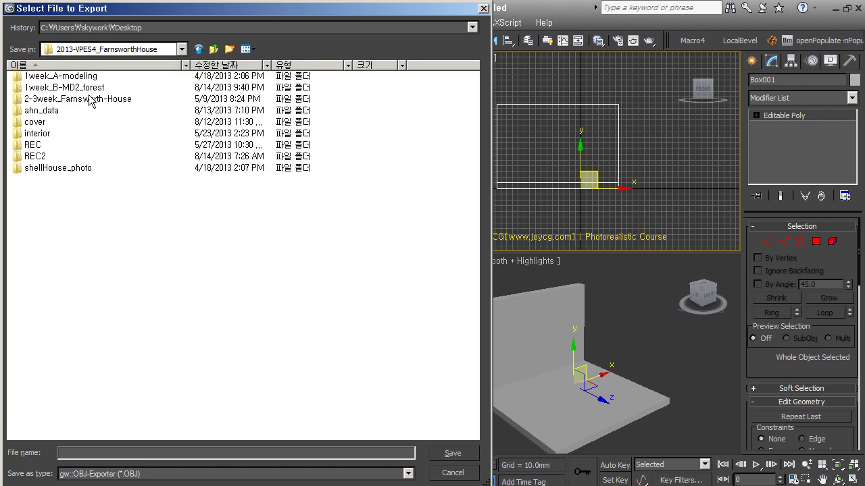
double_click(88, 98)
click(213, 49)
double_click(74, 88)
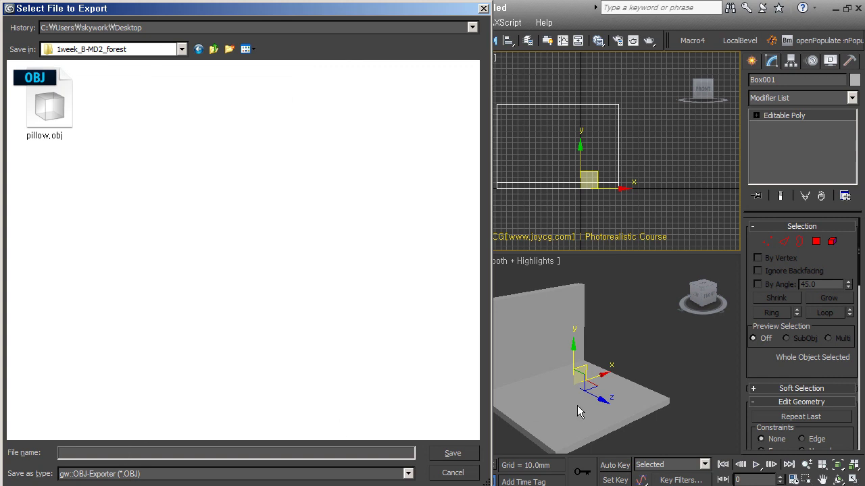
text(wall)
Save the export as wall.obj using the default OBJ export settings.
key(Return)
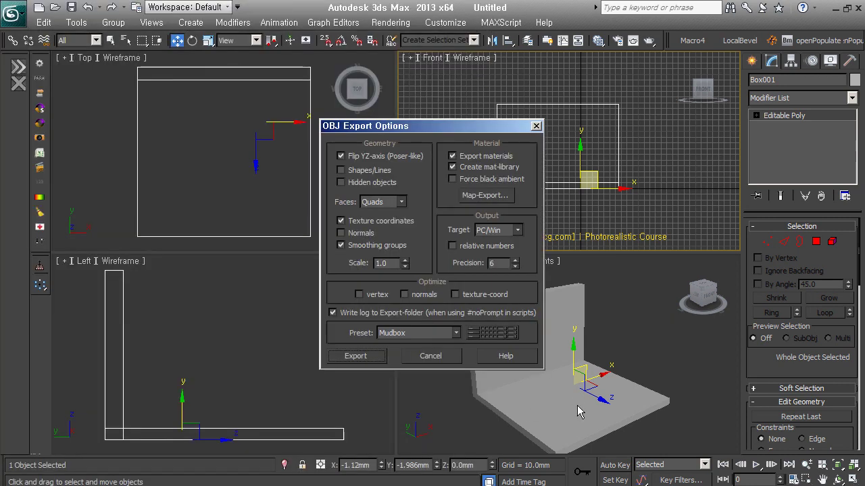
click(366, 360)
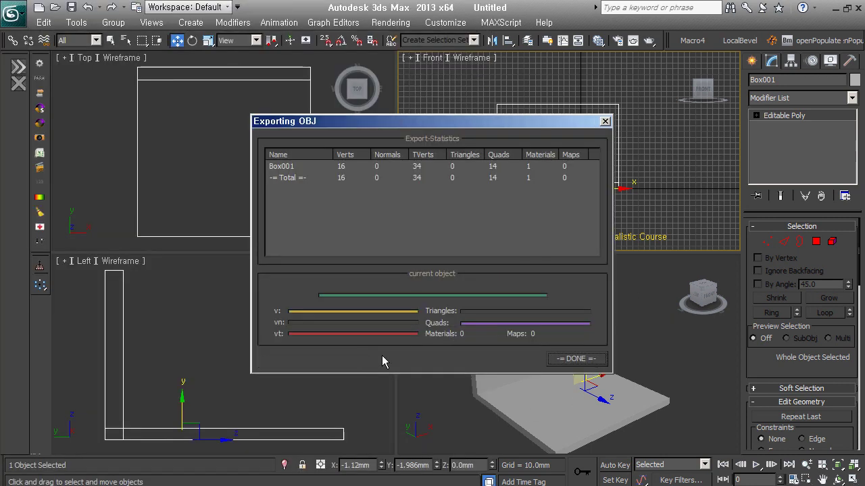
click(577, 359)
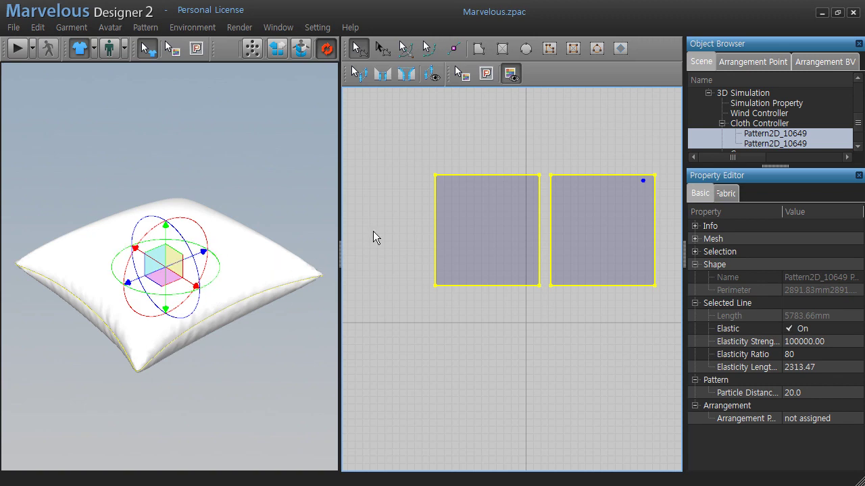
Raise the pillow with the gizmo and browse the avatar Open dialog to 1week_B-MD2_forest.
drag(167, 235, 164, 67)
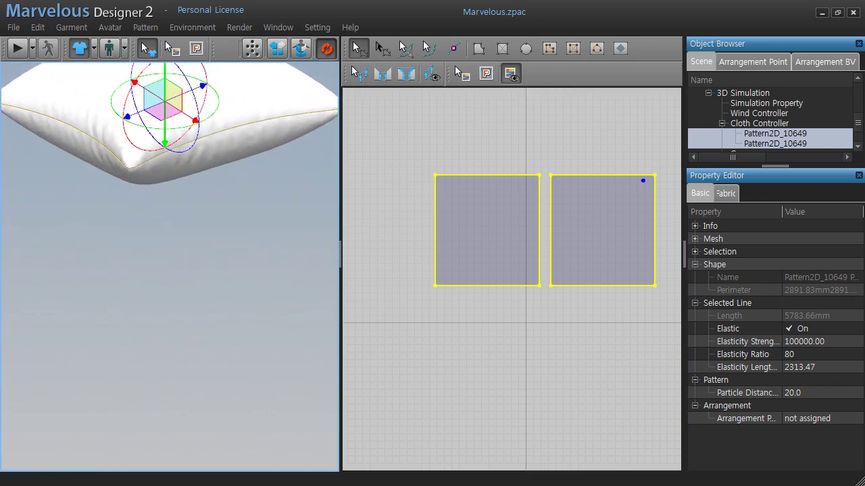
click(10, 27)
mouse_move(35, 60)
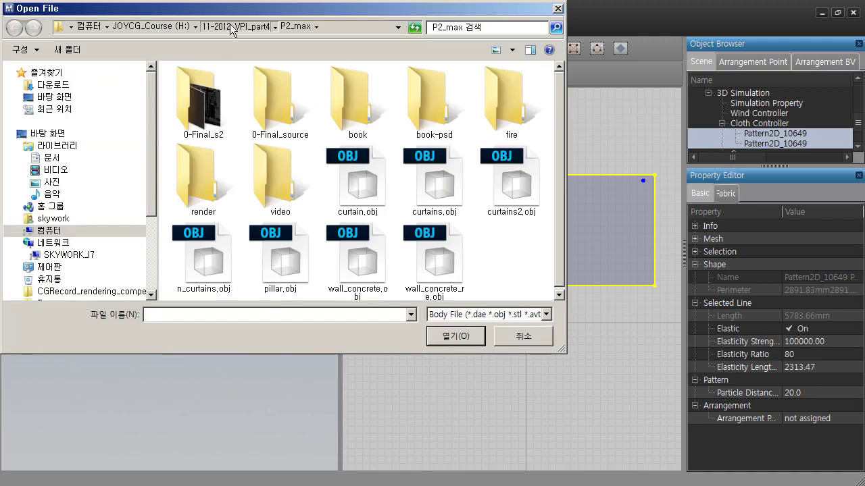
click(231, 27)
click(168, 26)
scroll(265, 263, down, 5)
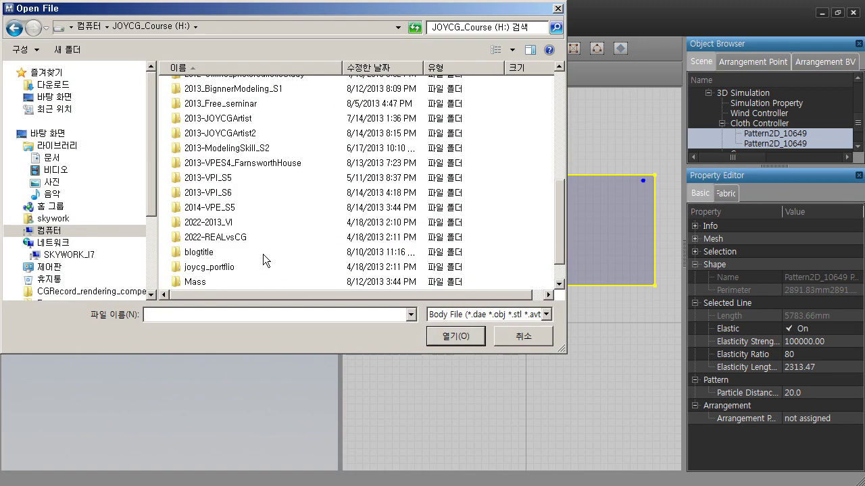
scroll(274, 196, up, 1)
double_click(272, 200)
double_click(247, 102)
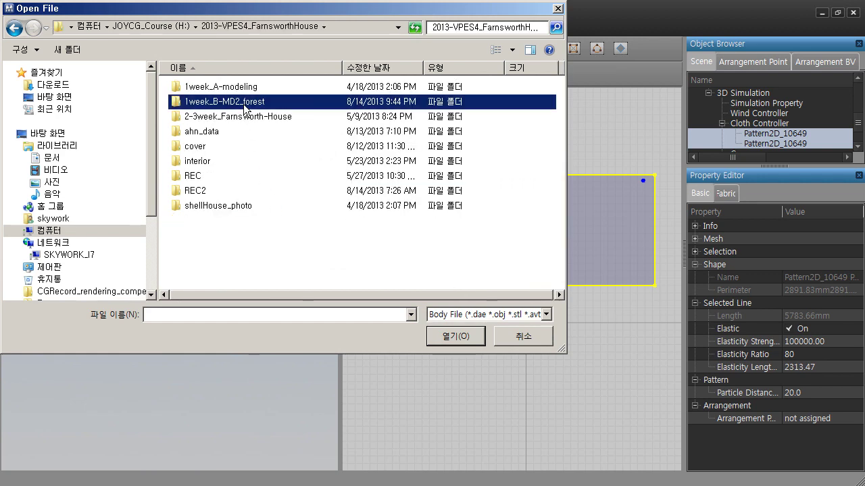
Load wall.obj as an avatar at 100% in mm and orbit to see it beneath the pillow.
click(282, 113)
click(446, 333)
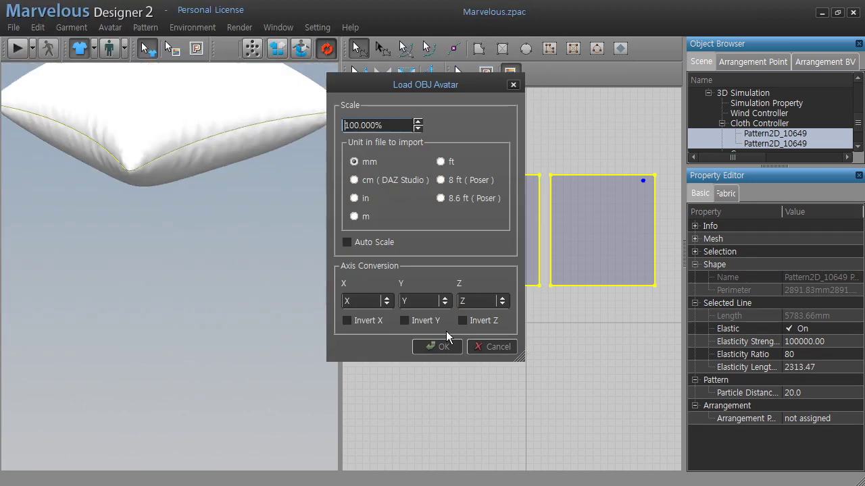
click(445, 348)
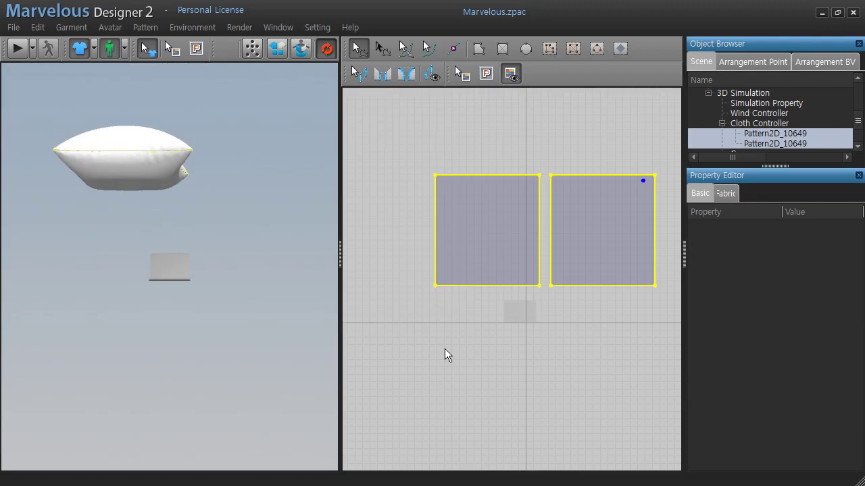
mouse_move(182, 258)
right_down()
mouse_move(300, 293)
mouse_move(282, 295)
right_up()
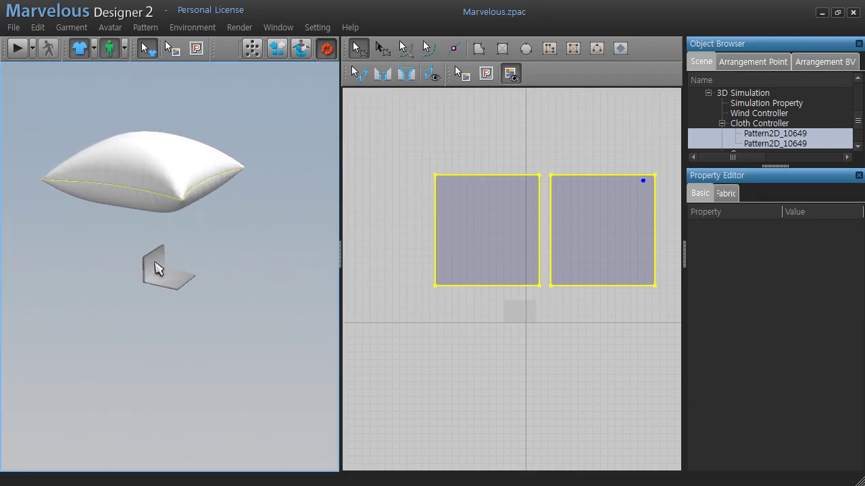
right_drag(173, 265, 195, 281)
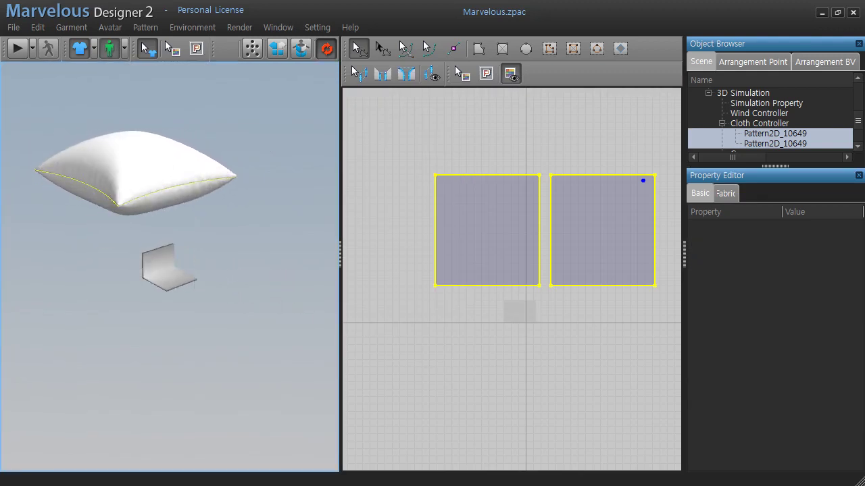
scroll(154, 272, up, 1)
scroll(156, 271, up, 1)
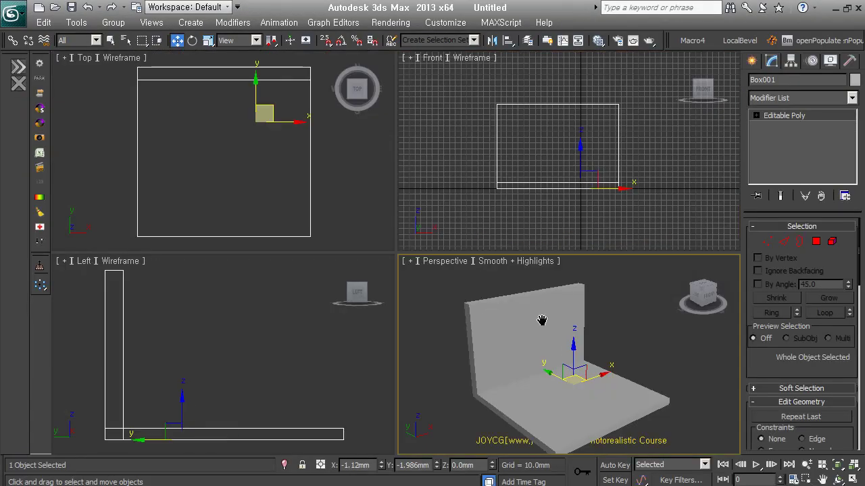
Scale Box001 uniformly up to 827.56%.
scroll(542, 321, down, 4)
right_click(560, 282)
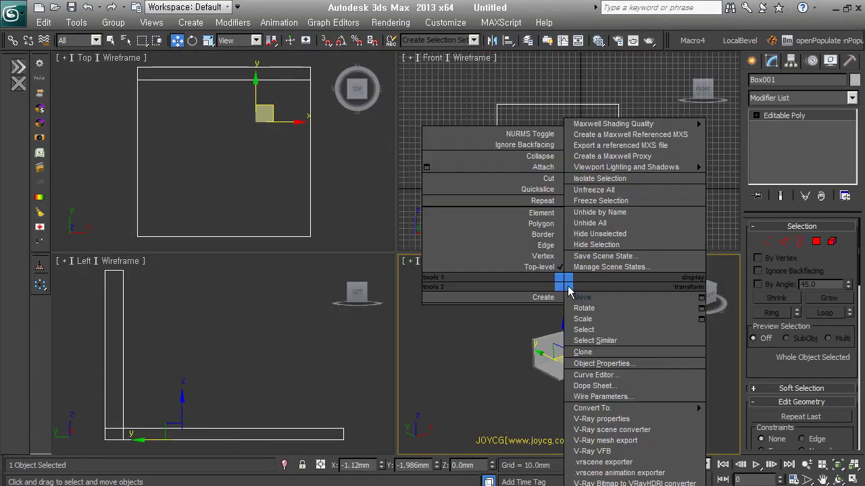
click(597, 331)
drag(594, 376, 608, 54)
scroll(638, 240, down, 3)
scroll(638, 240, down, 3)
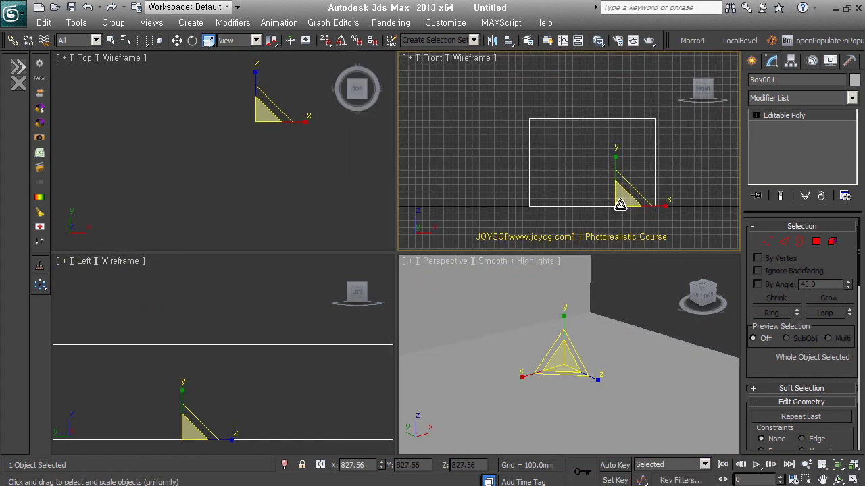
scroll(608, 381, down, 5)
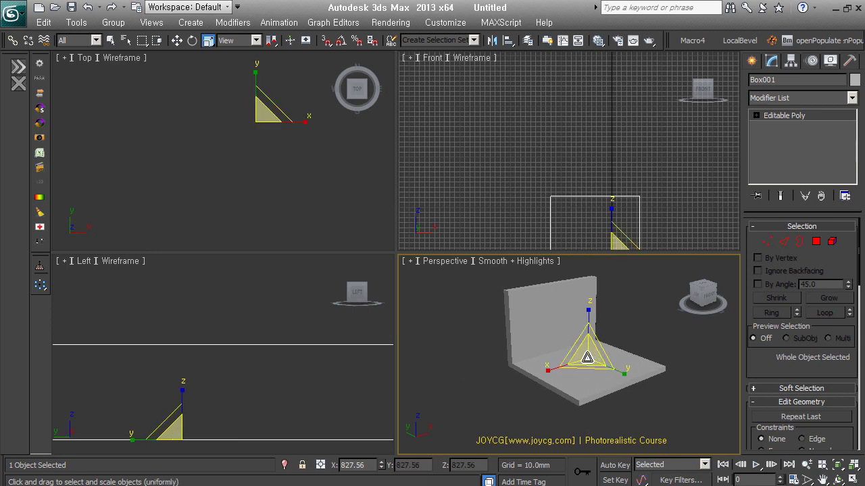
Re-export the box as OBJ, overwriting the existing wall.obj.
click(13, 12)
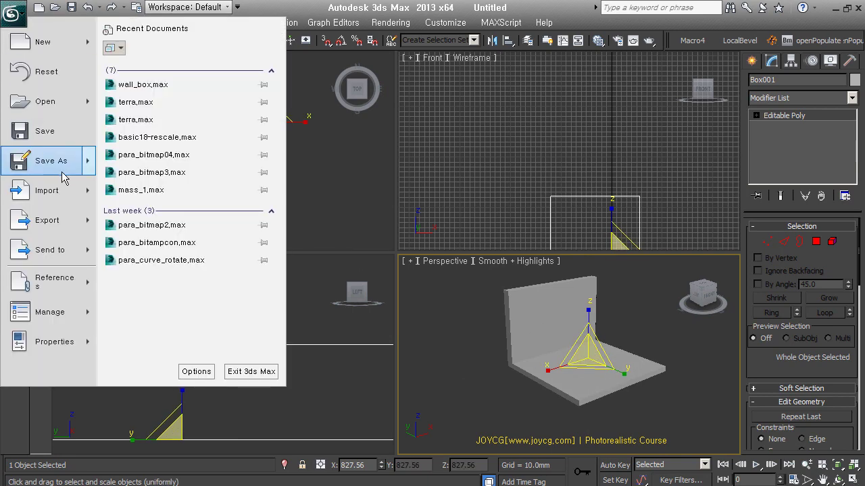
click(40, 221)
double_click(117, 115)
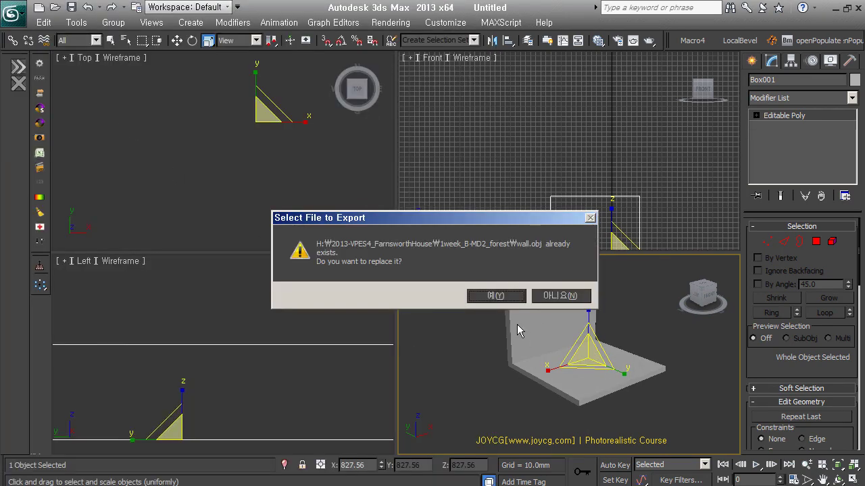
click(497, 296)
click(355, 355)
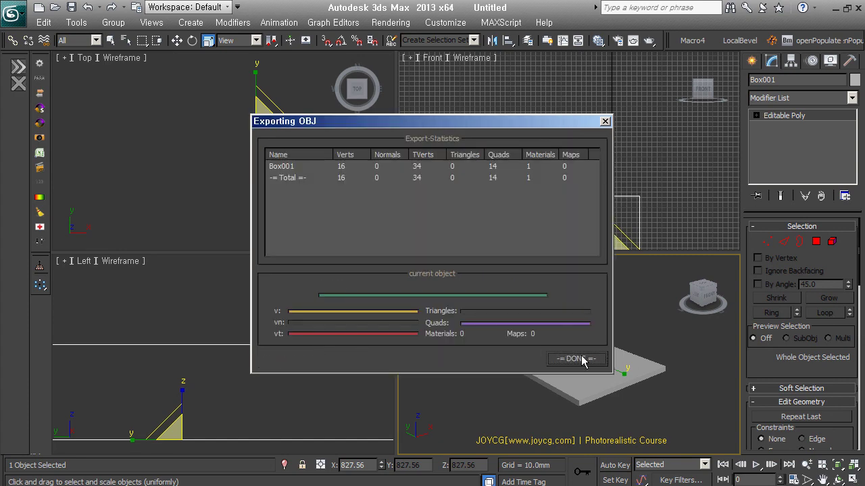
click(583, 358)
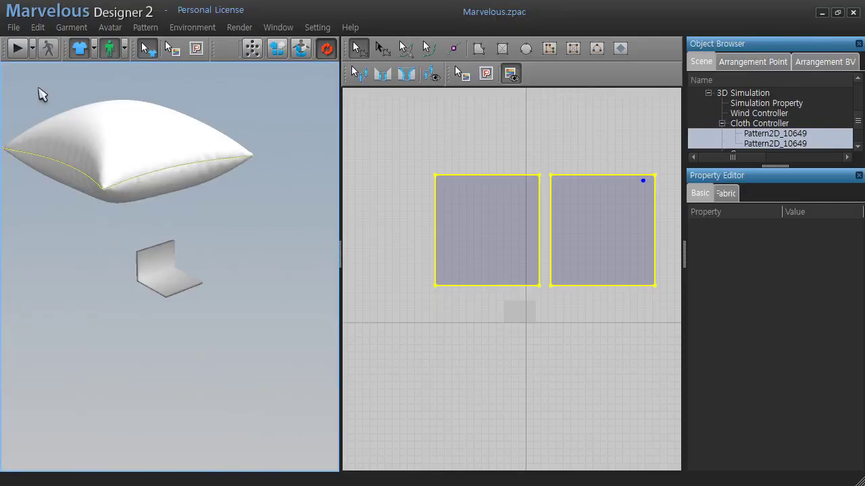
Load the updated wall.obj as the avatar and orbit to view the large wall beside the pillow.
click(13, 27)
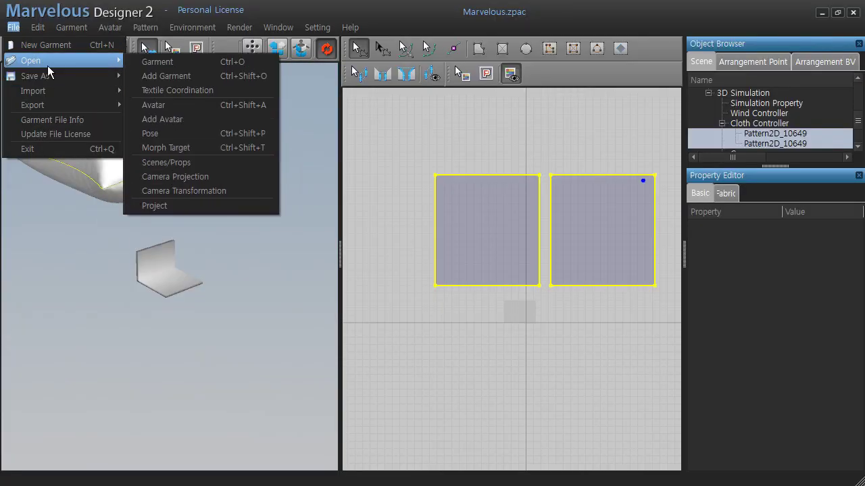
click(177, 105)
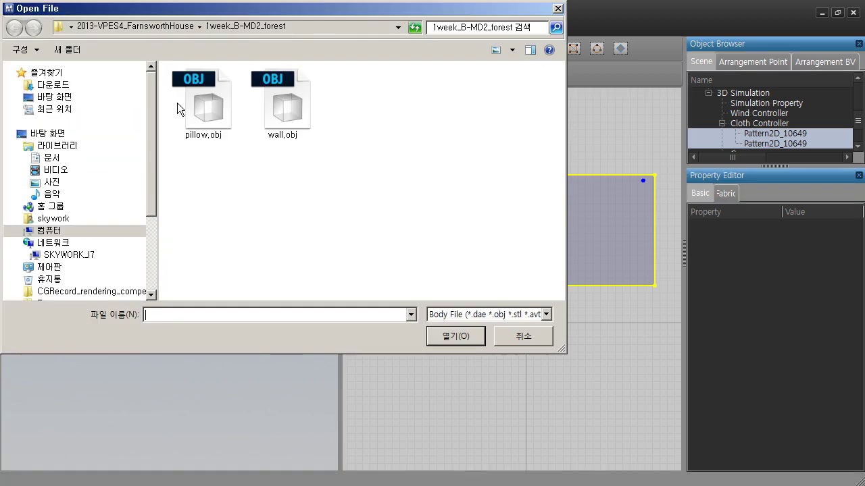
double_click(276, 97)
click(439, 347)
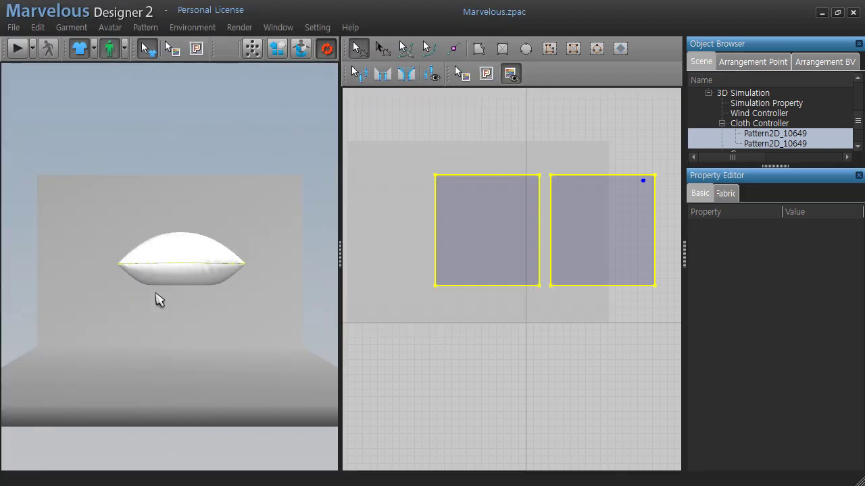
mouse_move(158, 299)
right_down()
mouse_move(236, 328)
mouse_move(180, 324)
mouse_move(225, 315)
right_up()
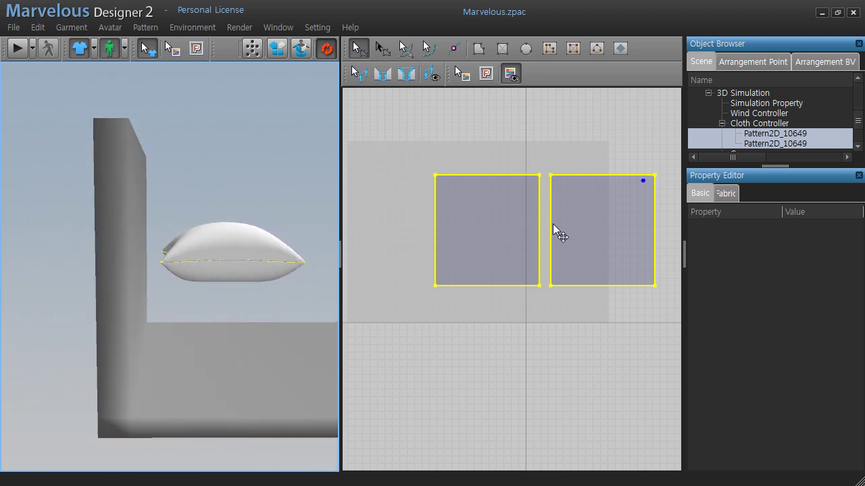
mouse_move(262, 236)
right_down()
mouse_move(193, 268)
mouse_move(260, 230)
right_up()
Select the pillow and tilt, rotate and lower it above the floor with the gizmo.
click(260, 229)
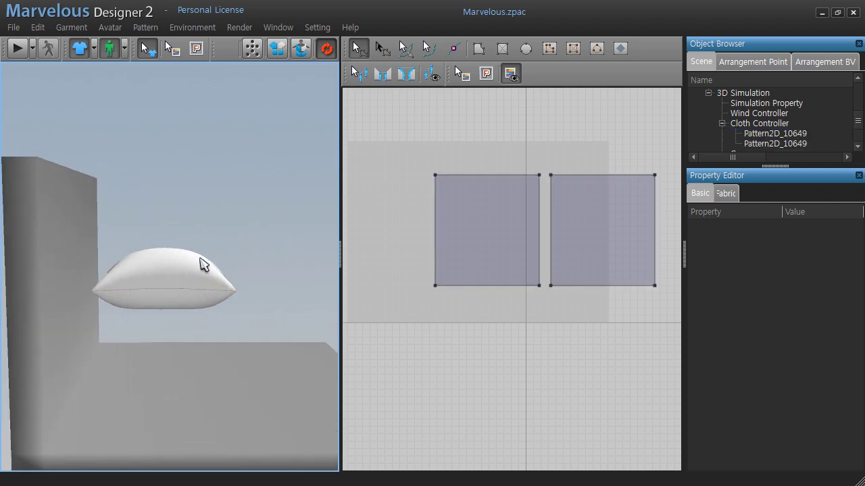
click(180, 299)
key(ctrl+a)
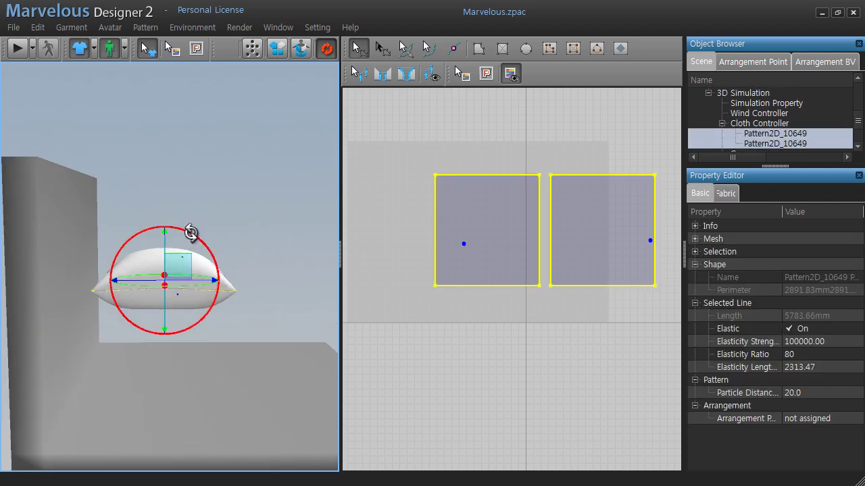
drag(191, 233, 220, 279)
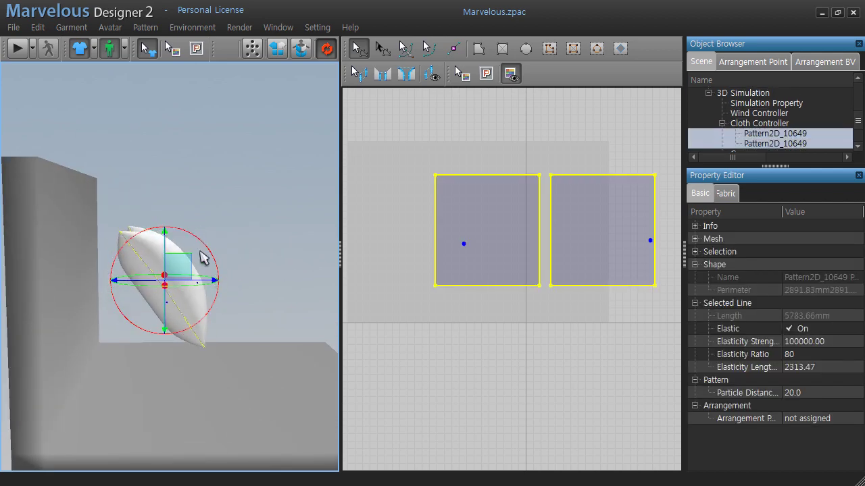
mouse_move(202, 256)
right_down()
mouse_move(189, 322)
mouse_move(165, 223)
right_up()
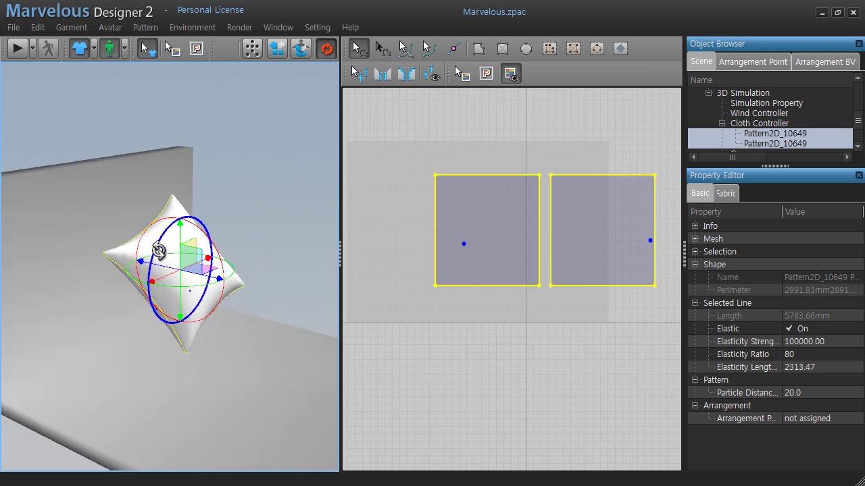
drag(158, 252, 155, 270)
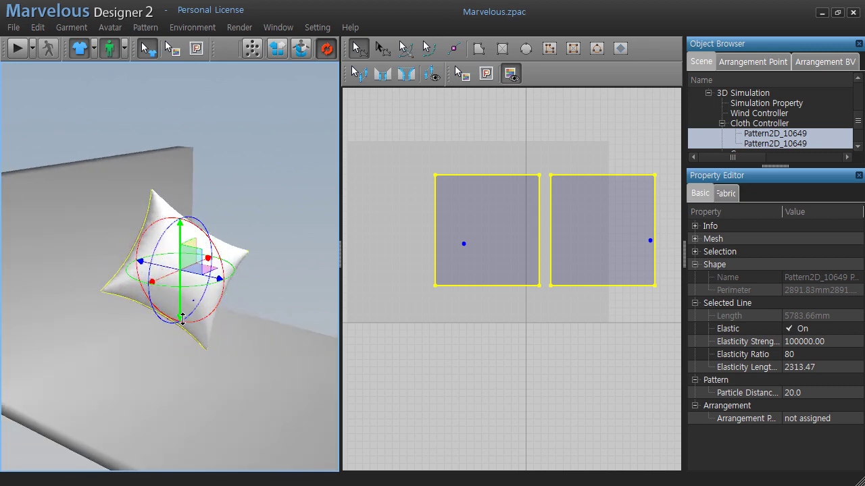
right_drag(182, 319, 257, 305)
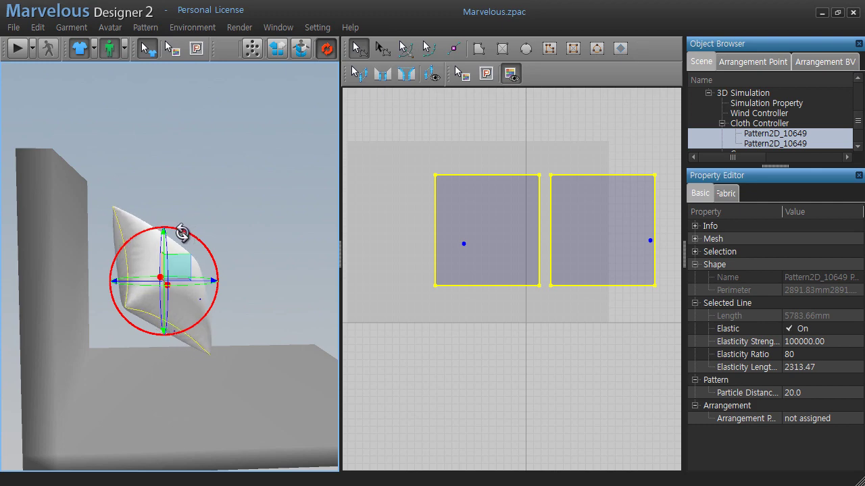
right_drag(182, 233, 167, 223)
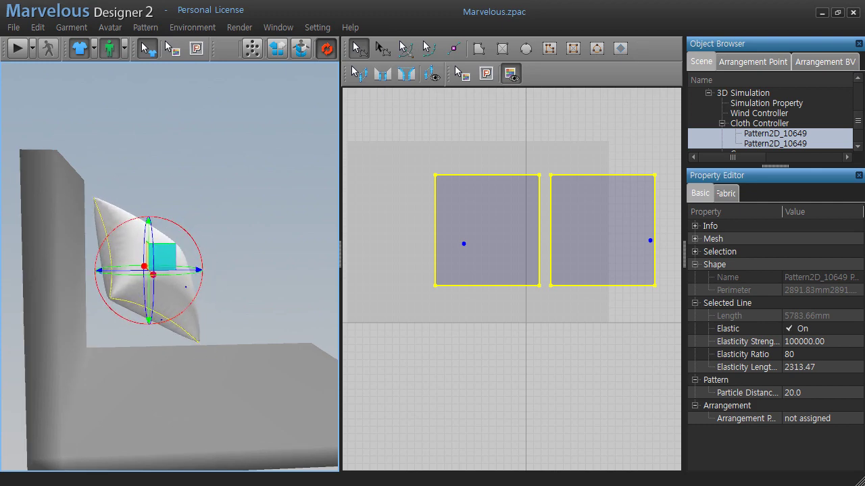
mouse_move(234, 311)
right_down()
mouse_move(212, 330)
mouse_move(245, 315)
right_up()
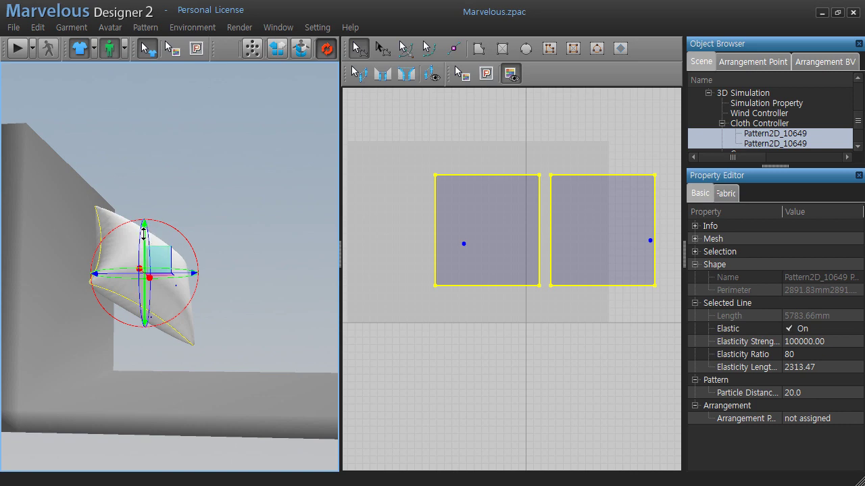
drag(144, 233, 144, 279)
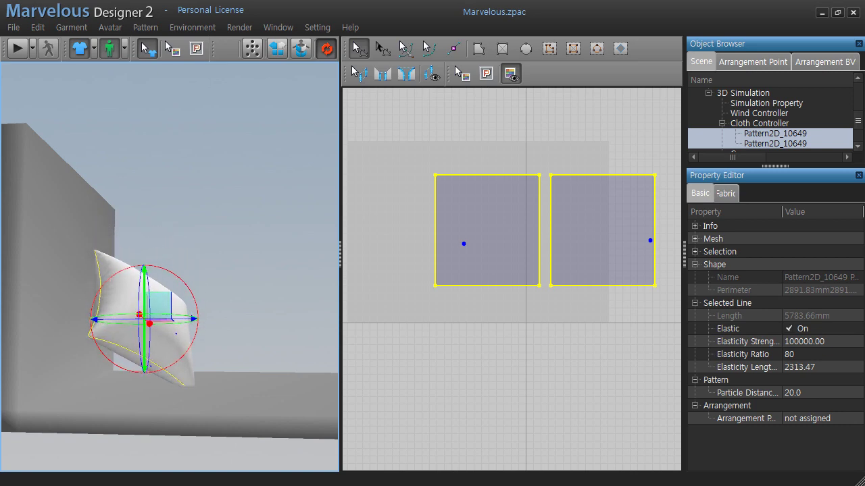
right_drag(257, 345, 209, 376)
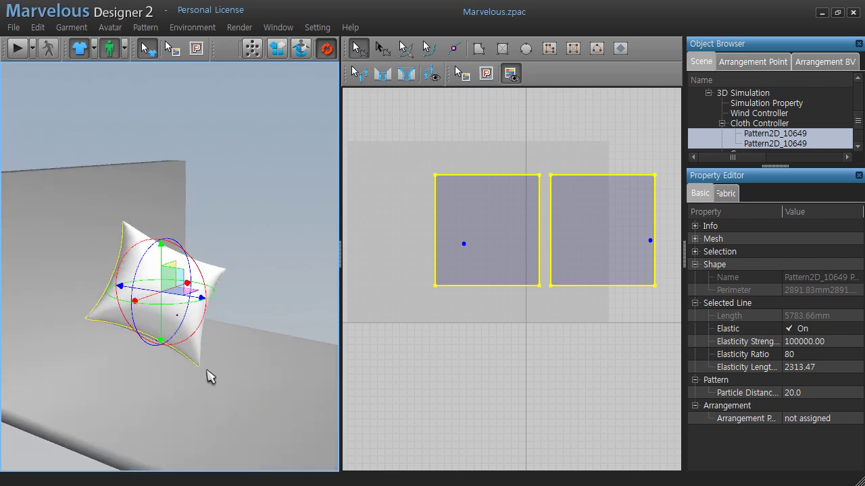
Run the simulation so the pillow drops onto the floor, orbiting to inspect it.
key(space)
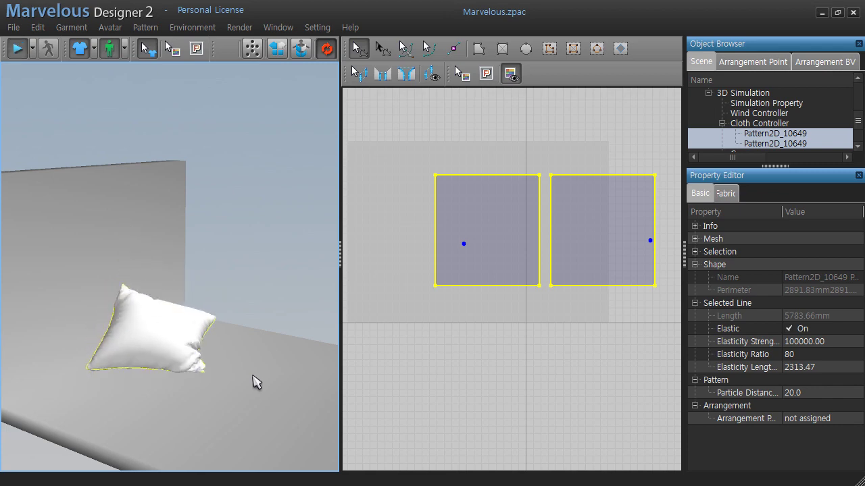
mouse_move(168, 360)
right_down()
mouse_move(227, 390)
mouse_move(267, 378)
mouse_move(247, 376)
right_up()
mouse_move(129, 338)
right_down()
mouse_move(122, 381)
mouse_move(93, 354)
right_up()
mouse_move(264, 401)
right_down()
mouse_move(198, 333)
mouse_move(93, 342)
mouse_move(27, 331)
mouse_move(150, 356)
mouse_move(154, 347)
mouse_move(196, 368)
right_up()
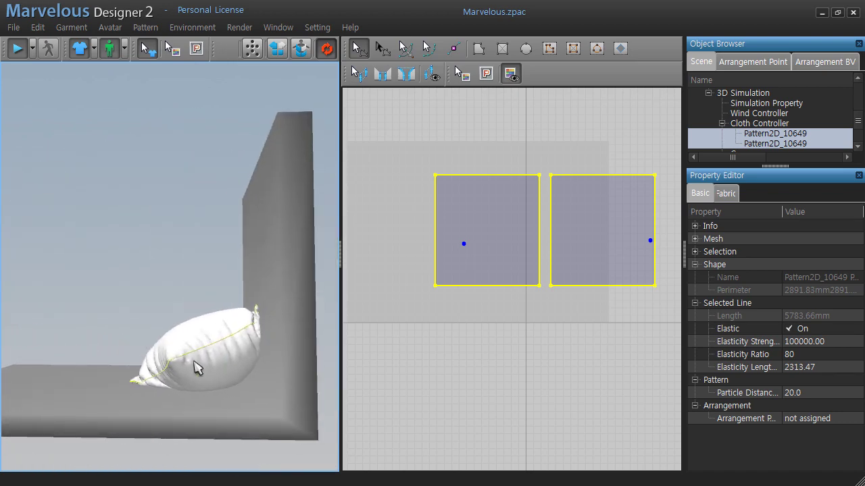
mouse_move(228, 399)
right_down()
mouse_move(279, 394)
mouse_move(168, 372)
mouse_move(285, 380)
mouse_move(110, 389)
mouse_move(151, 390)
right_up()
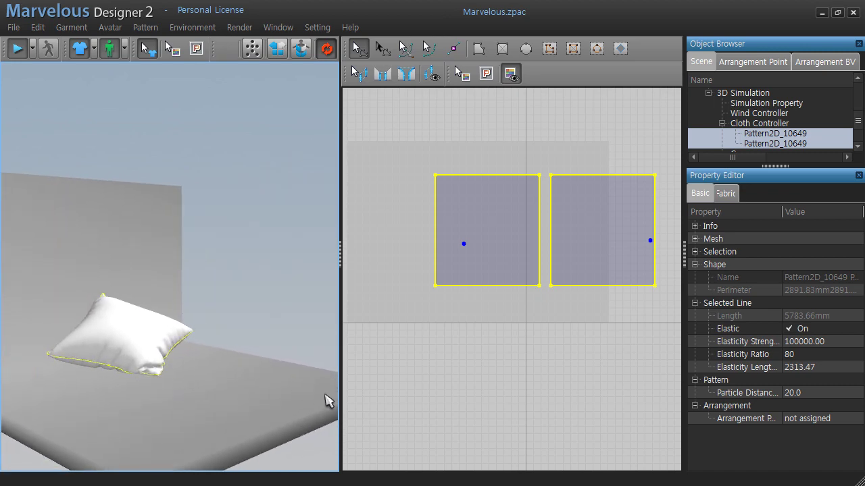
Set the pillow's Particle Distance to 6 and orbit around the refined cloth.
click(801, 392)
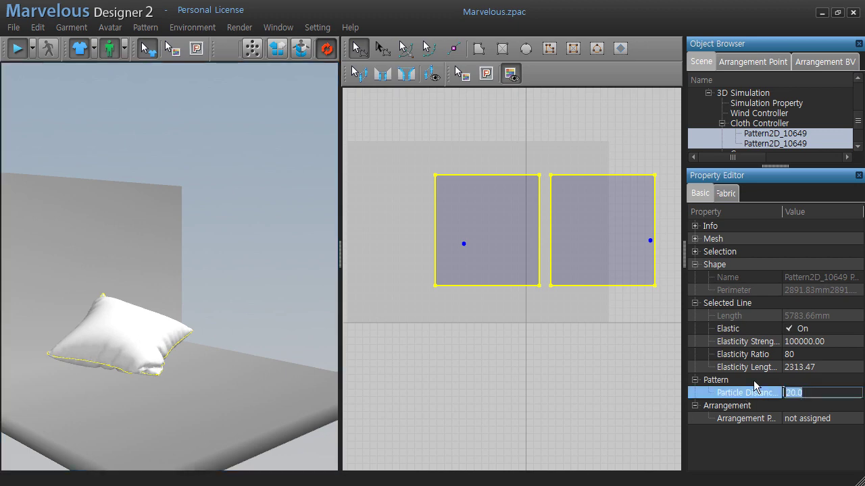
text(6)
key(Return)
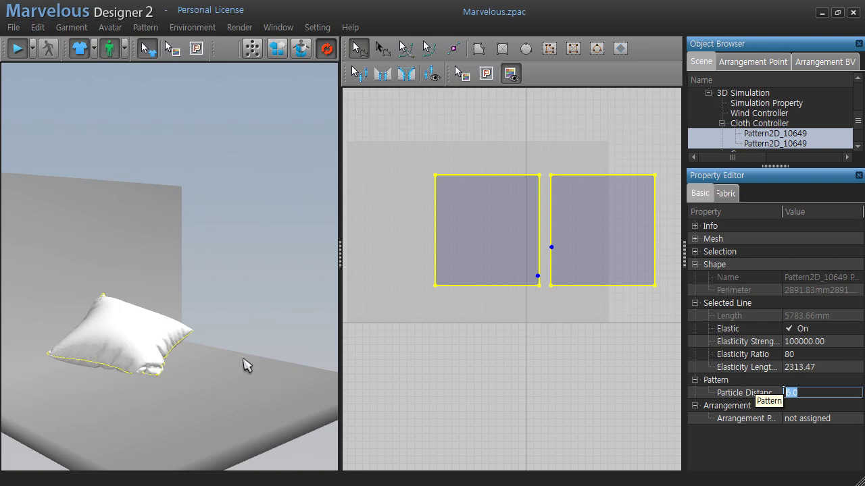
key(Return)
click(218, 360)
mouse_move(213, 364)
right_down()
mouse_move(150, 328)
mouse_move(164, 359)
right_up()
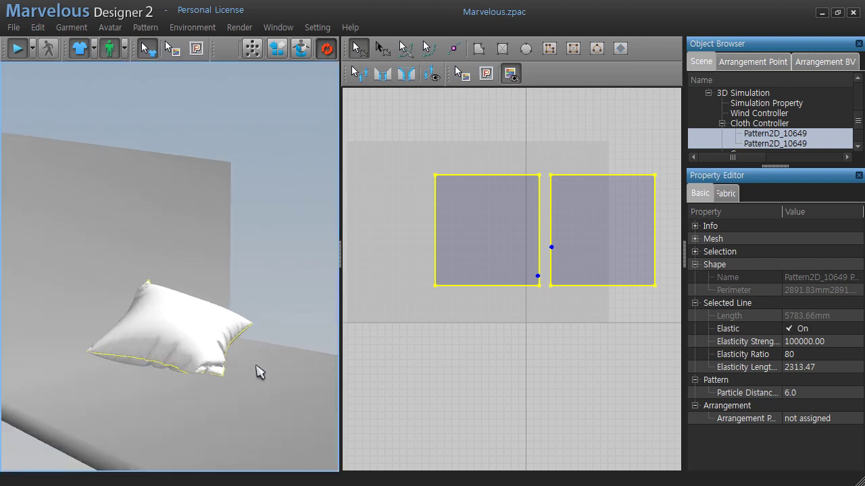
right_drag(257, 371, 256, 370)
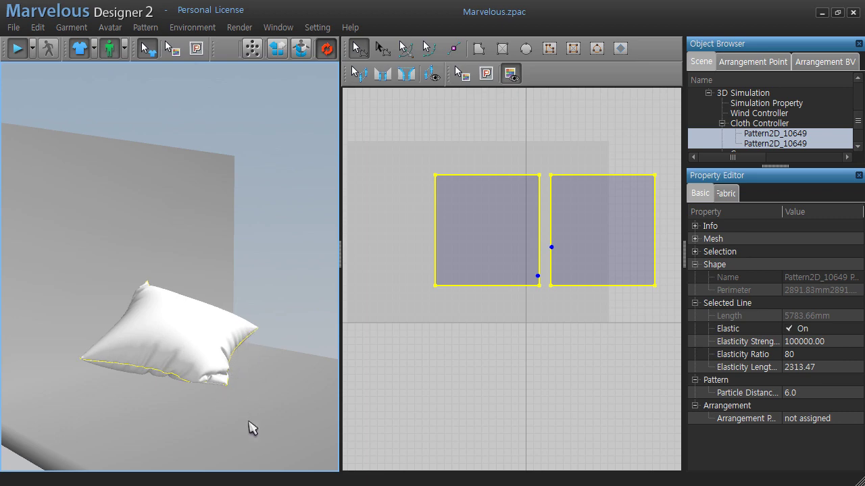
click(211, 375)
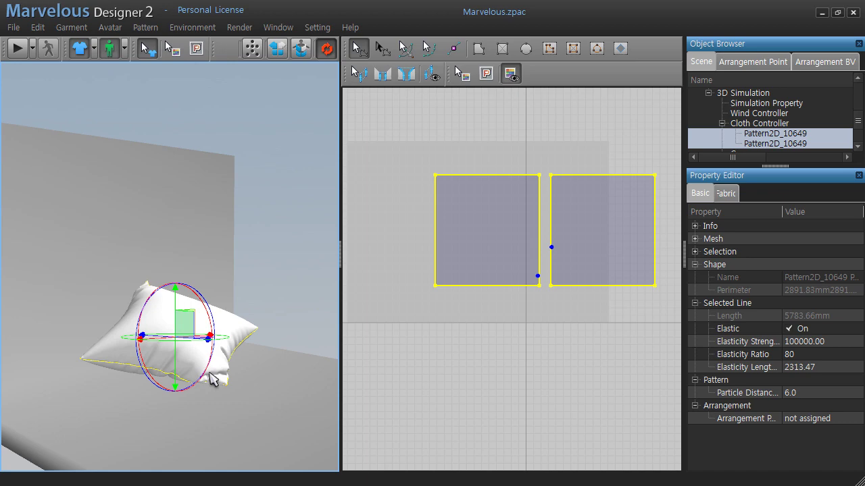
Export the pillow as pillow2.obj with Obj_Avatar_Shape unchecked so only the cloth is included.
click(13, 28)
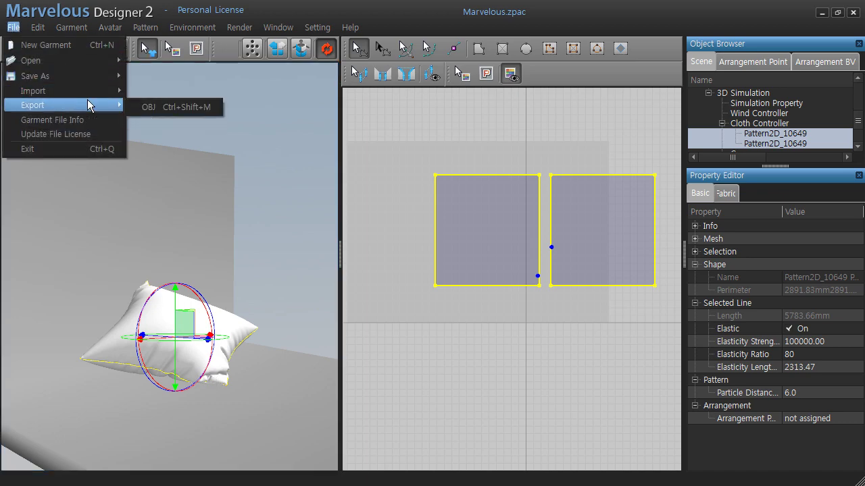
click(157, 105)
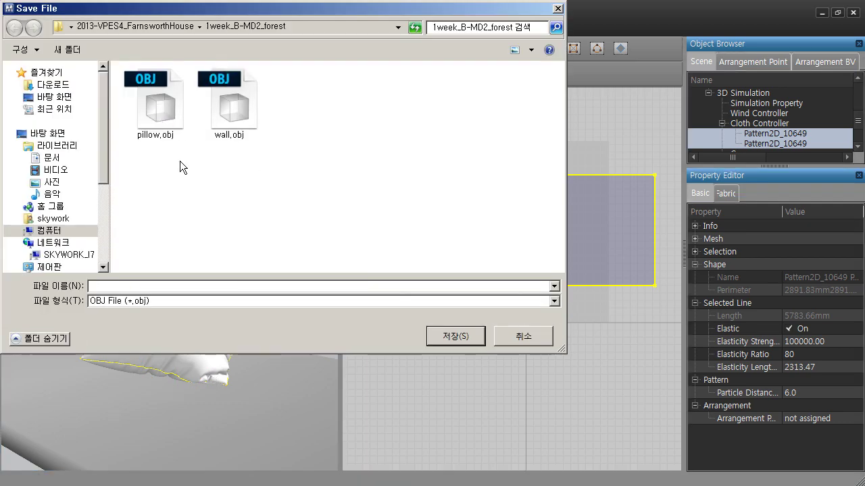
click(155, 135)
double_click(123, 286)
click(113, 286)
text(2.obj)
click(447, 337)
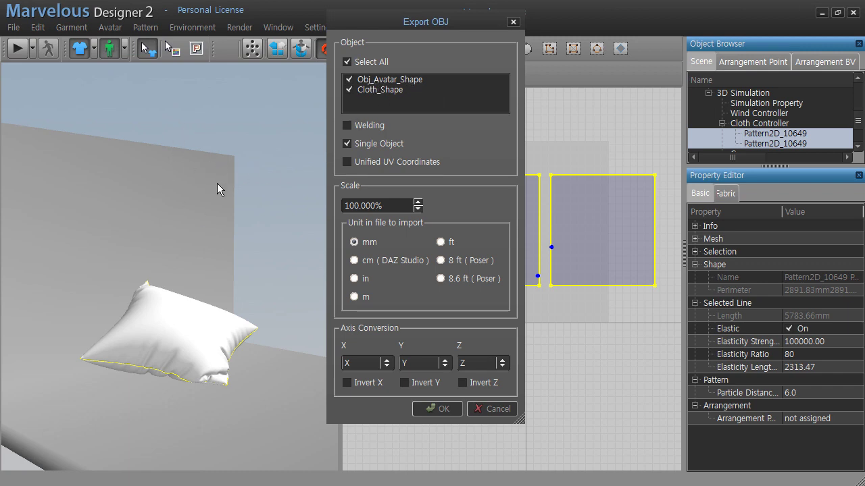
click(349, 81)
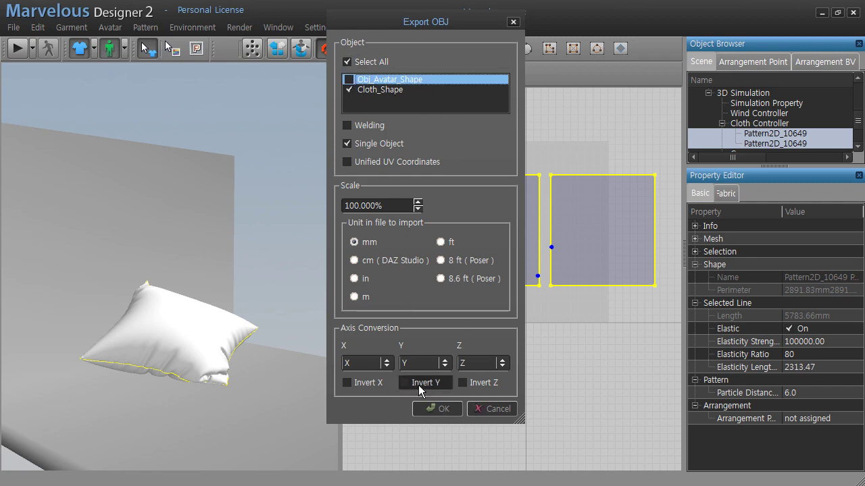
click(441, 406)
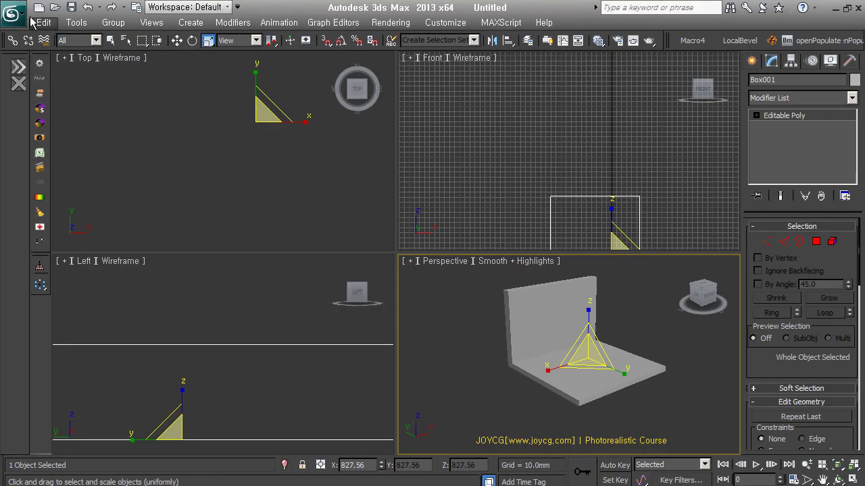
Import pillow2.obj into the scene with the default OBJ import options.
click(13, 14)
click(77, 190)
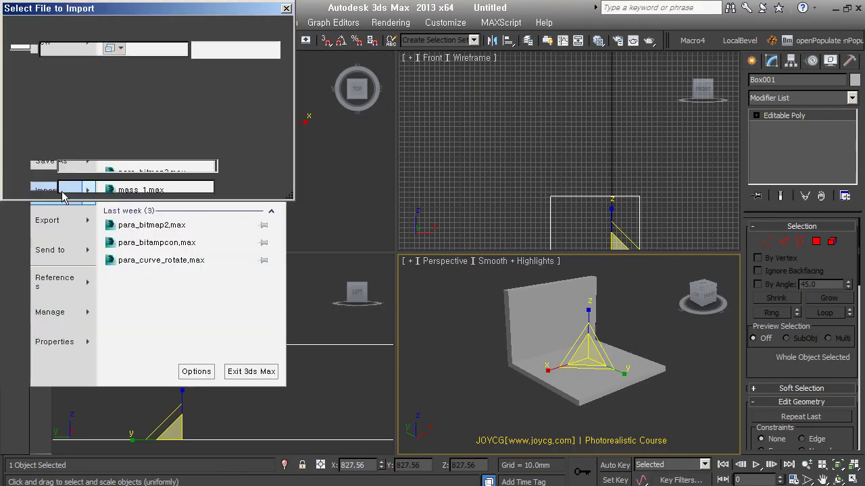
click(132, 106)
double_click(133, 106)
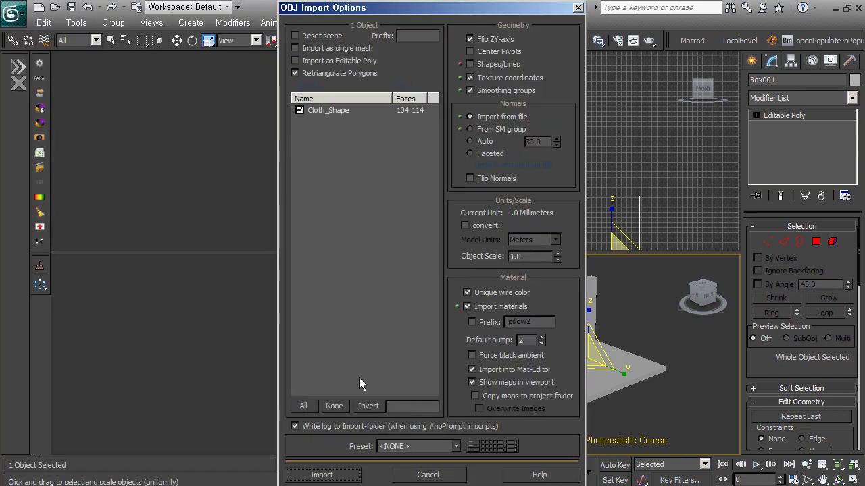
click(326, 474)
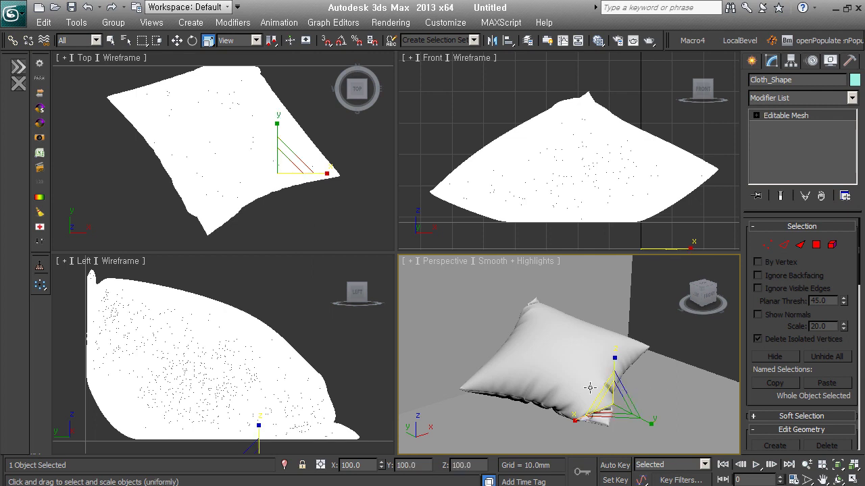
Orbit the Perspective view to inspect the pillow resting on the floor beside the wall.
right_click(686, 395)
mouse_move(663, 292)
alt+middle_down()
mouse_move(581, 372)
mouse_move(589, 395)
mouse_move(562, 384)
alt+middle_up()
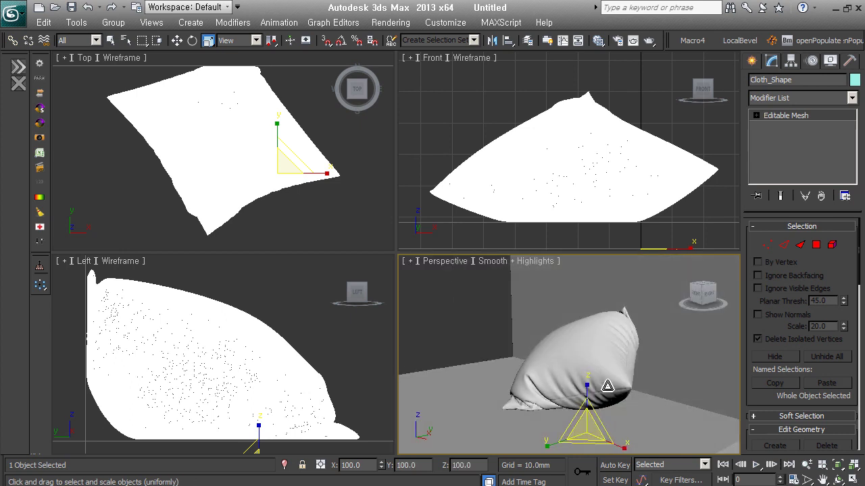
mouse_move(660, 380)
alt+middle_down()
mouse_move(637, 363)
mouse_move(653, 371)
alt+middle_up()
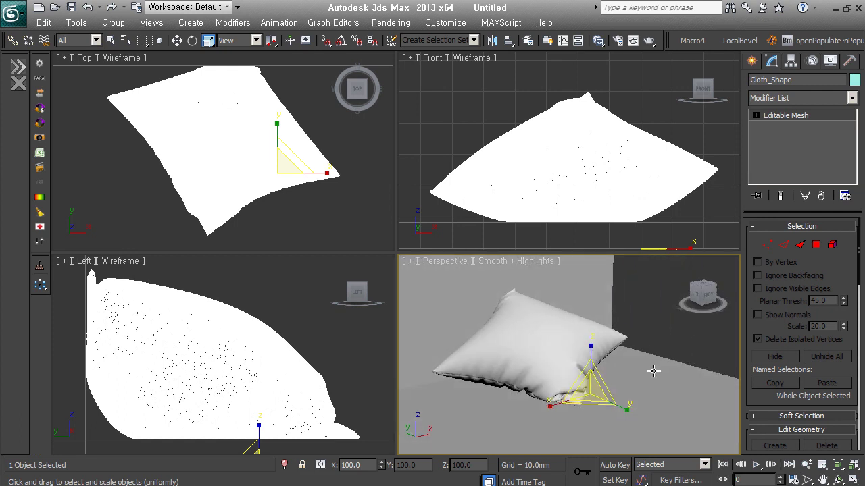
scroll(653, 370, down, 2)
mouse_move(637, 381)
alt+middle_down()
mouse_move(542, 391)
mouse_move(582, 392)
alt+middle_up()
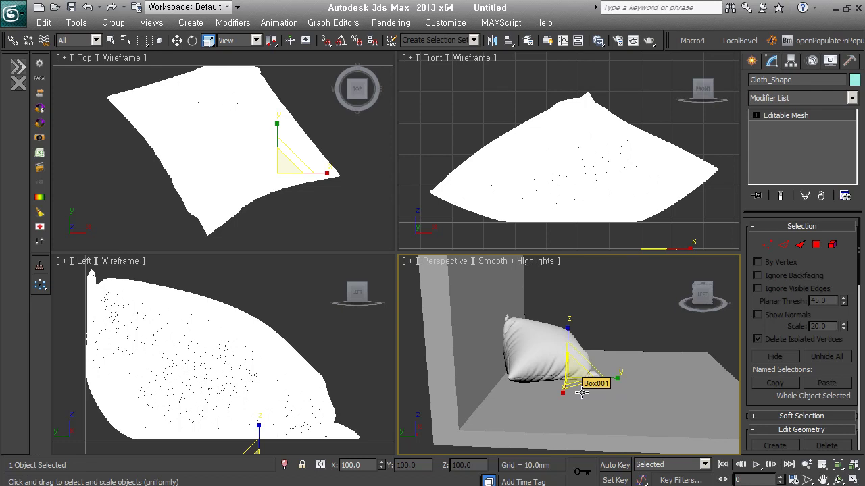
alt+middle_drag(685, 360, 511, 378)
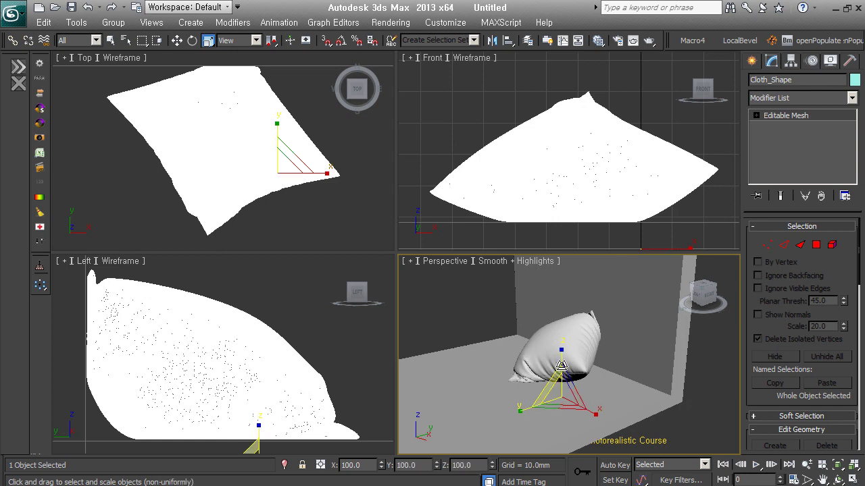
alt+middle_drag(562, 366, 555, 365)
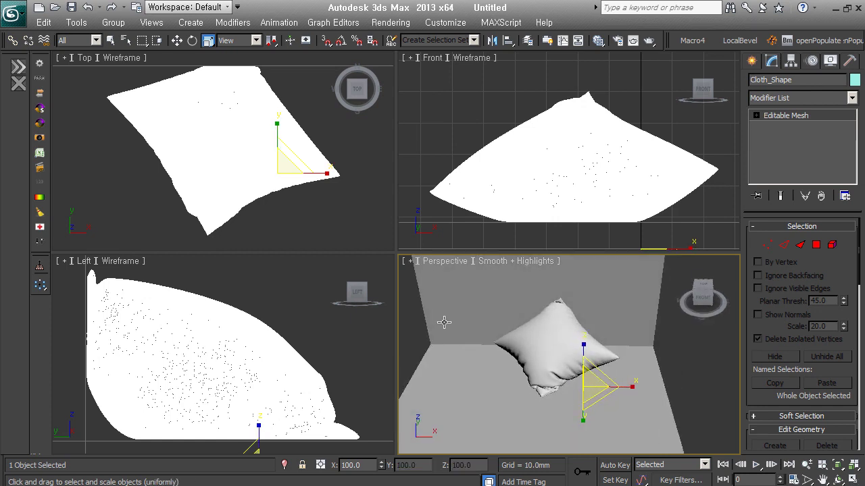
click(13, 12)
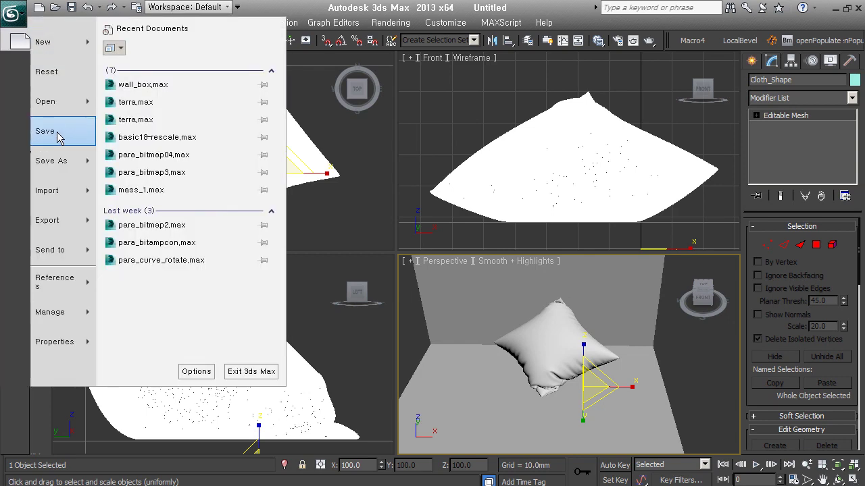
Save the scene as test_md2.max in the 1week_B-MD2_forest folder.
click(58, 137)
click(162, 27)
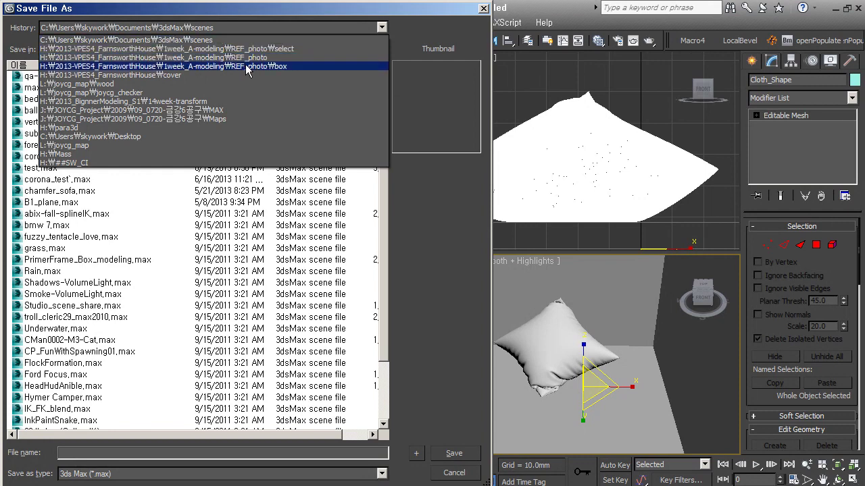
click(247, 57)
click(214, 49)
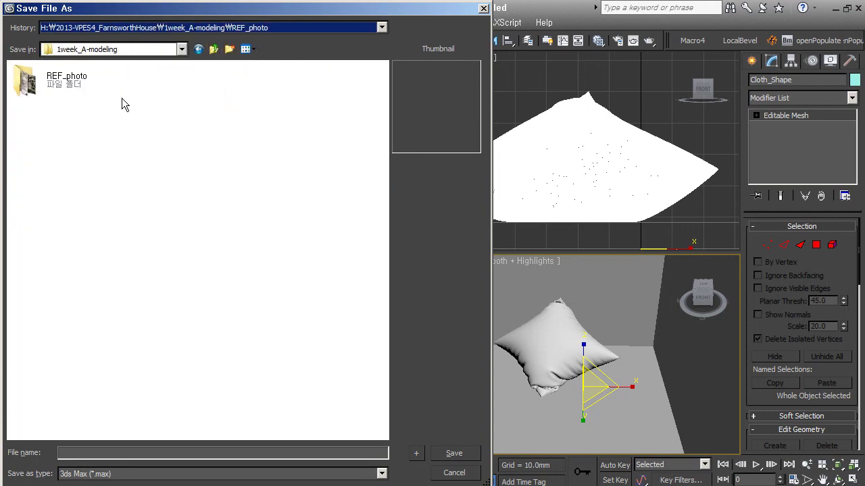
click(213, 49)
double_click(51, 88)
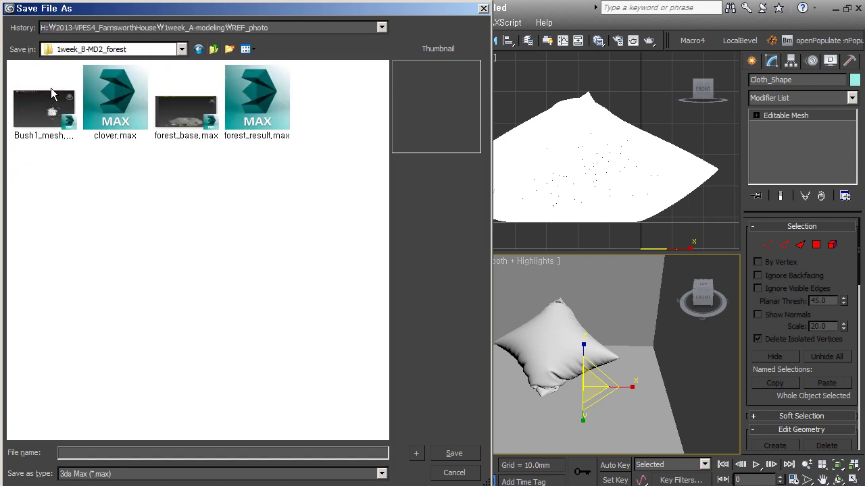
click(116, 453)
text(test_md2)
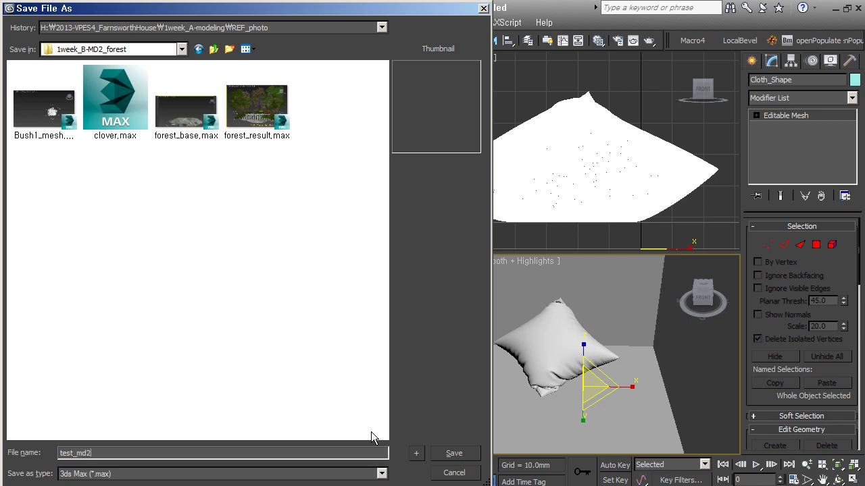
key(Return)
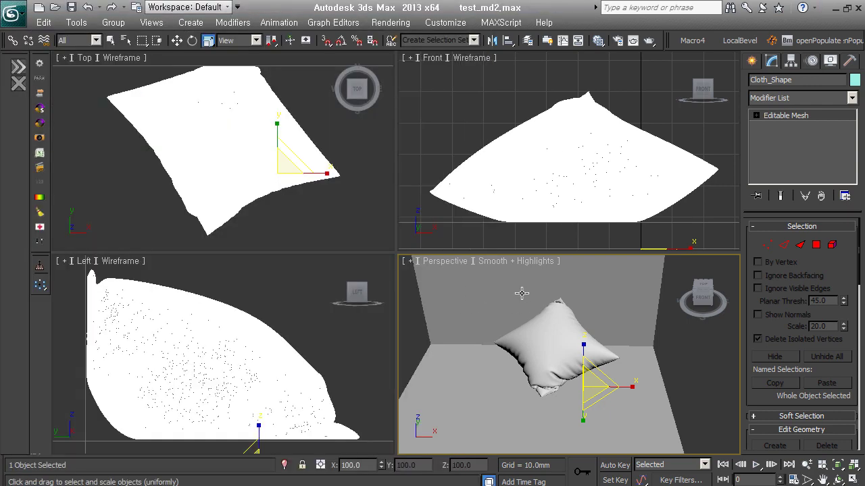
Reset 3ds Max to an empty Untitled scene, confirming the prompt with Yes.
click(11, 12)
click(30, 71)
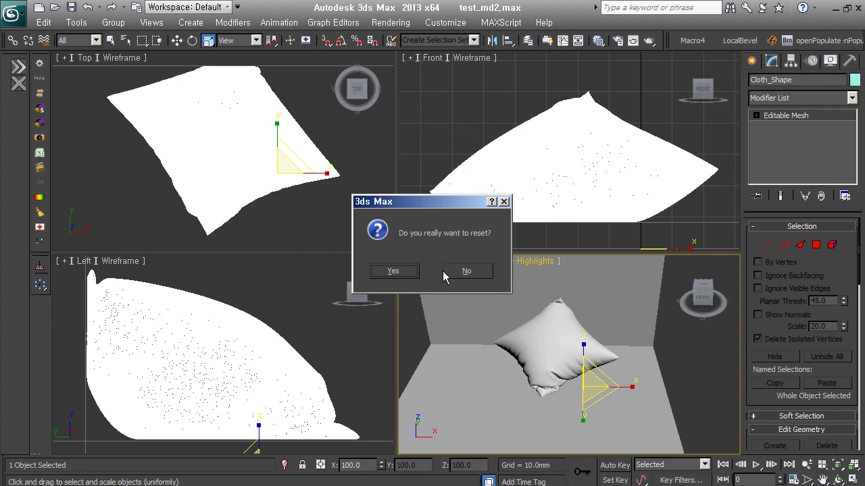
click(404, 270)
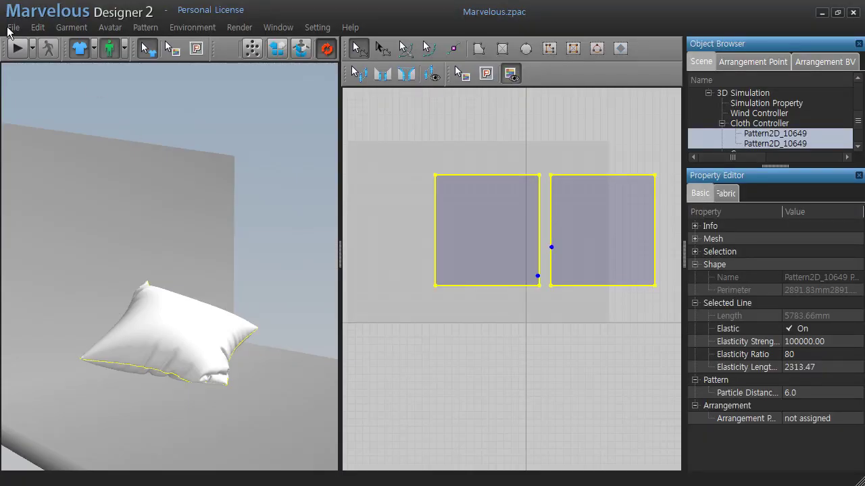
Select both old pillow patterns and delete them.
click(10, 27)
mouse_move(30, 61)
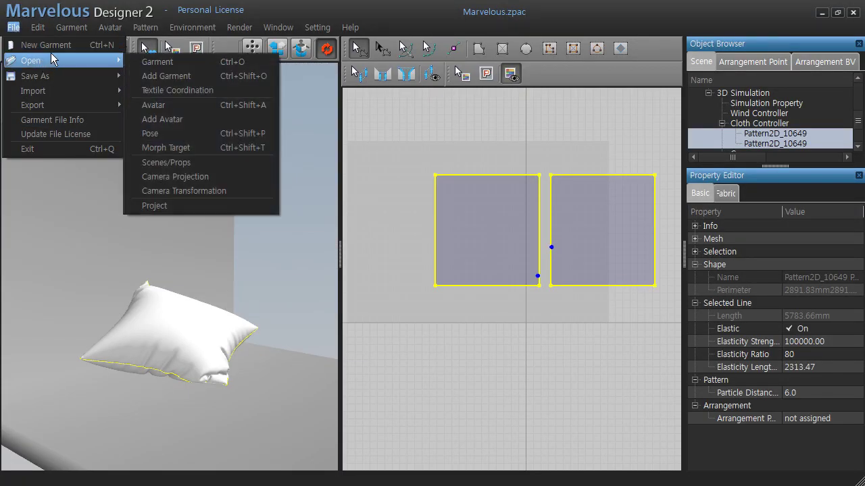
click(398, 394)
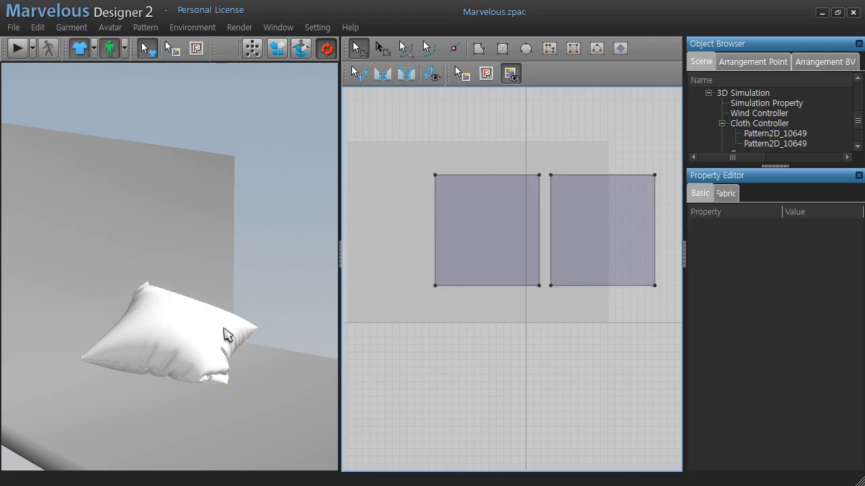
scroll(243, 351, down, 3)
scroll(236, 368, down, 3)
right_drag(455, 188, 464, 264)
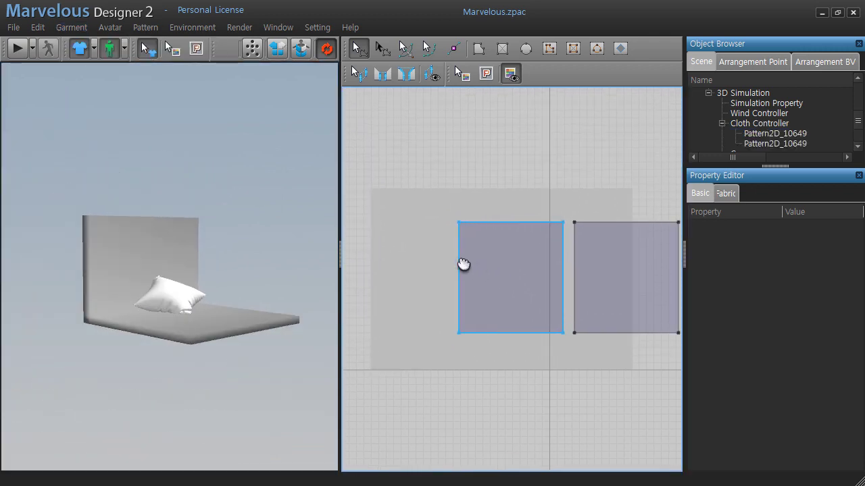
drag(659, 371, 659, 370)
key(Delete)
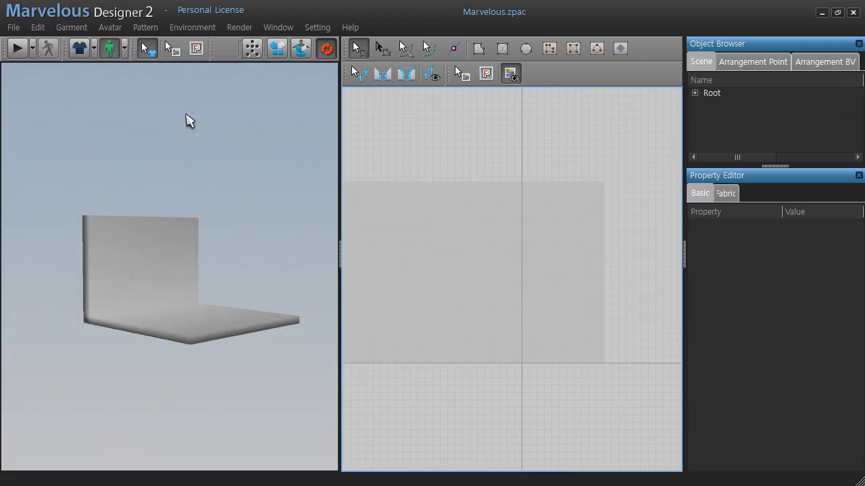
Clear the wall avatar from the scene with Avatar > Clear Avatar.
click(120, 27)
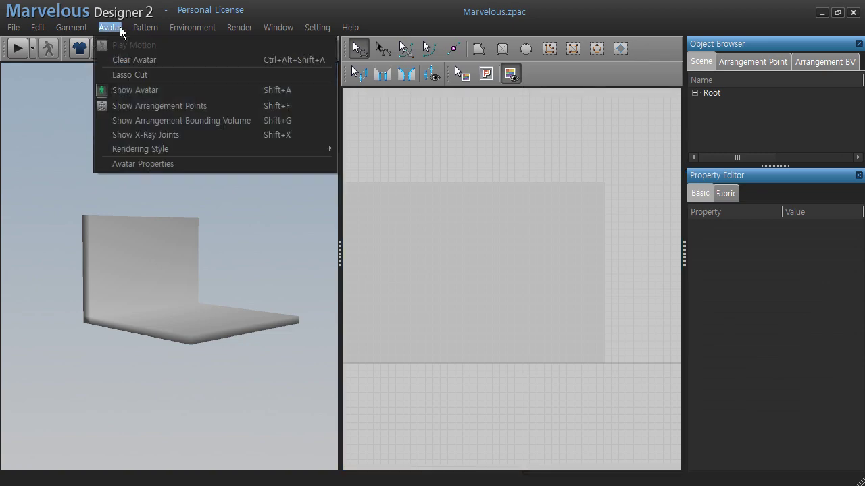
click(123, 58)
right_drag(473, 289, 486, 387)
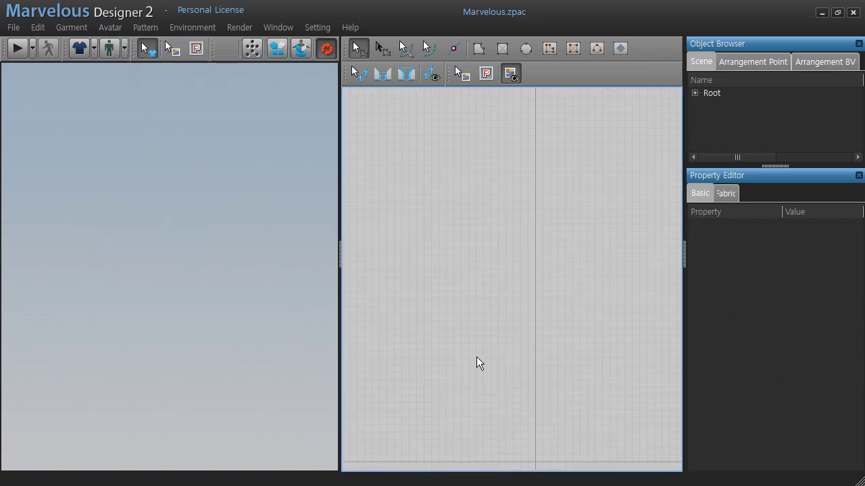
Draw a large rectangular curtain panel with a 10366.95 mm perimeter.
click(506, 54)
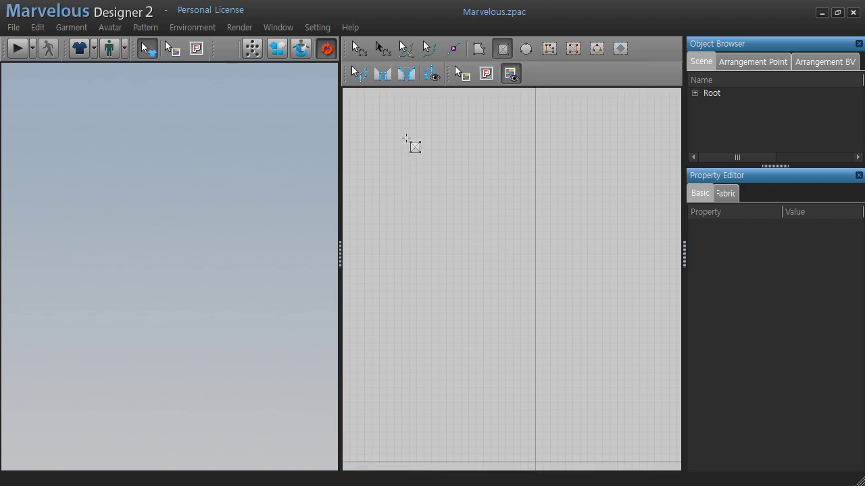
mouse_move(406, 138)
mouse_down()
mouse_move(603, 401)
mouse_move(831, 462)
mouse_up()
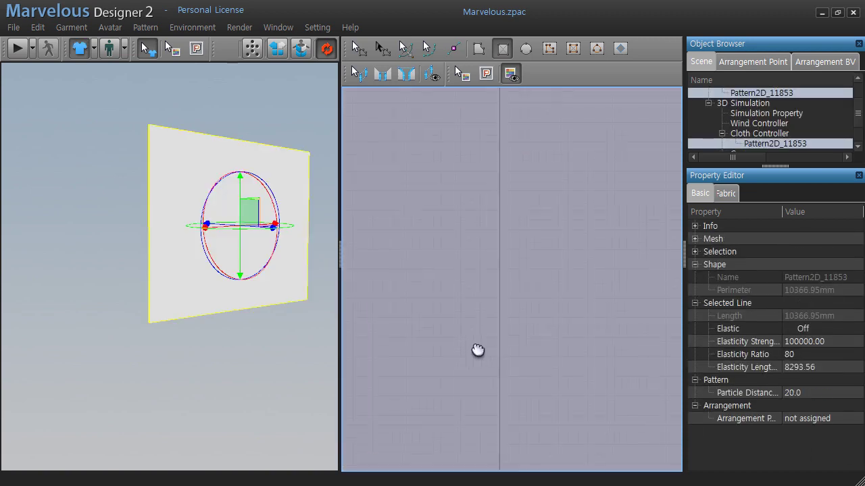
scroll(468, 353, down, 2)
scroll(502, 344, down, 3)
scroll(509, 339, up, 1)
scroll(509, 339, up, 3)
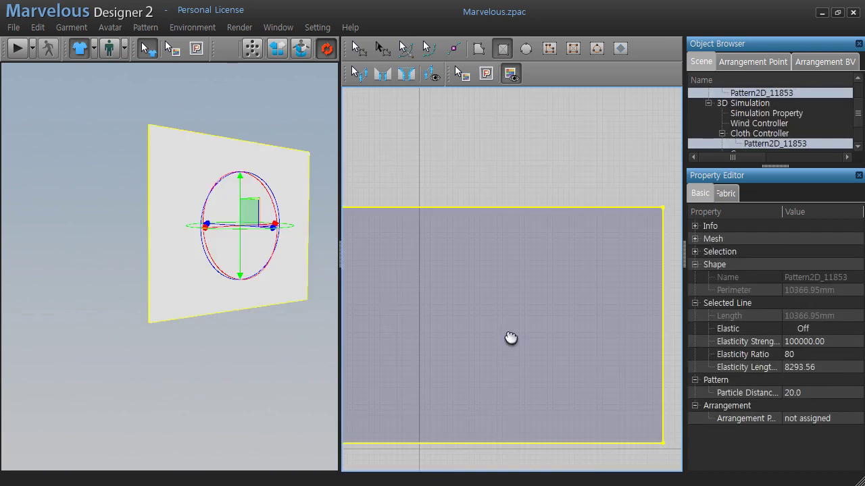
scroll(513, 337, down, 1)
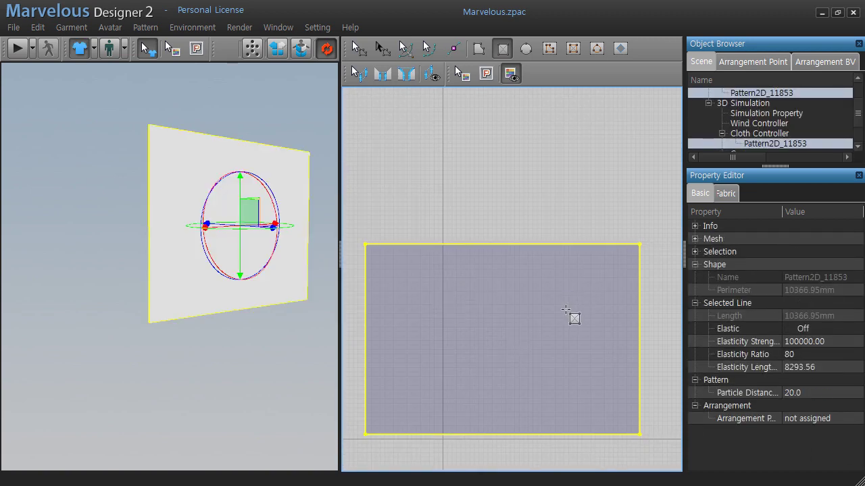
Shift the panel left in 3D and draw a thin 1944.53 mm strip above its top edge.
right_drag(263, 262, 244, 299)
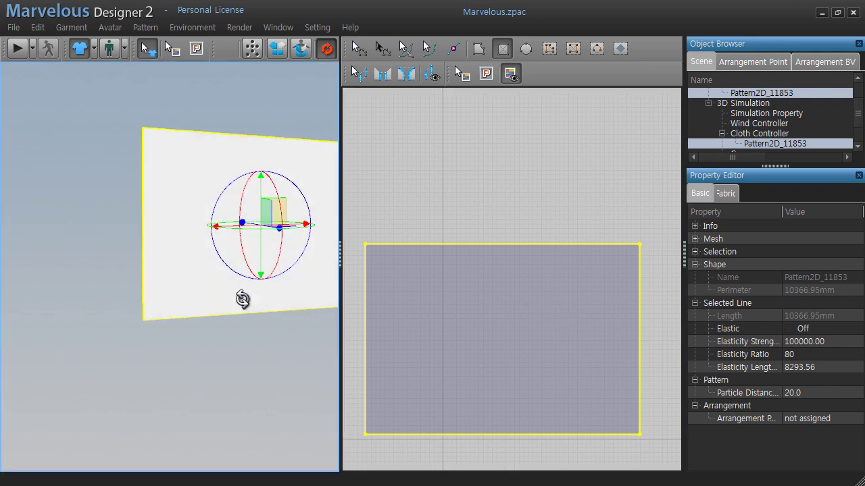
middle_drag(230, 287, 180, 290)
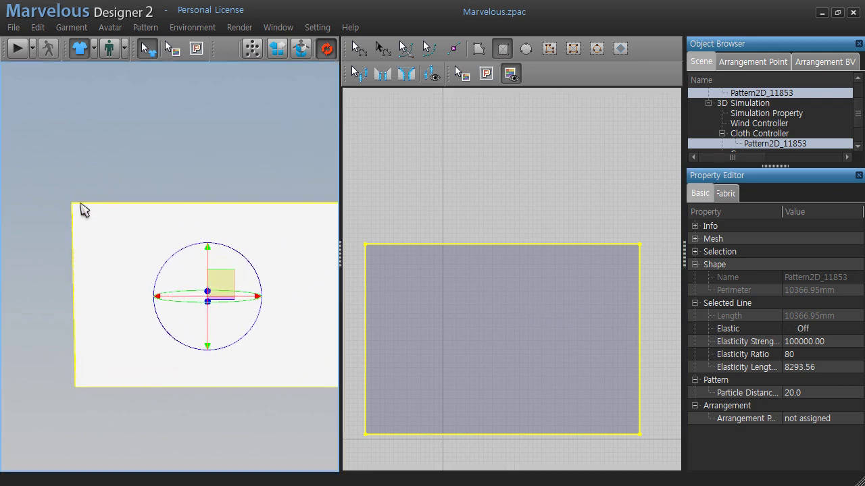
drag(193, 293, 135, 296)
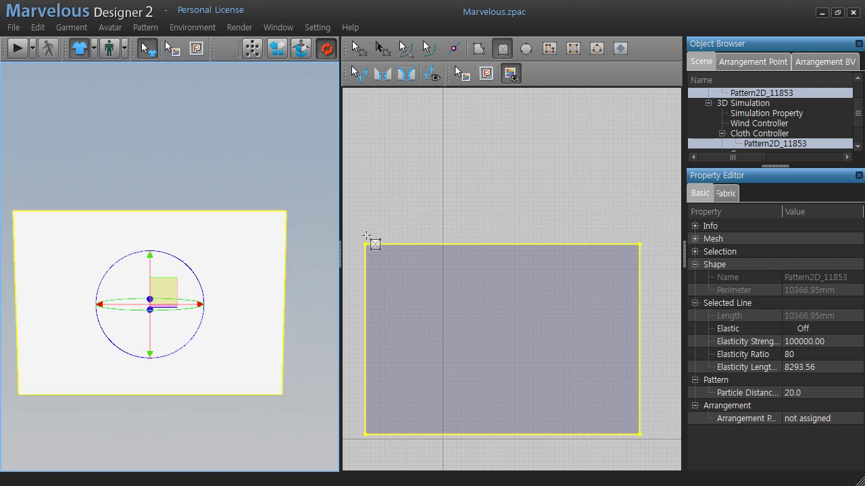
drag(365, 236, 443, 226)
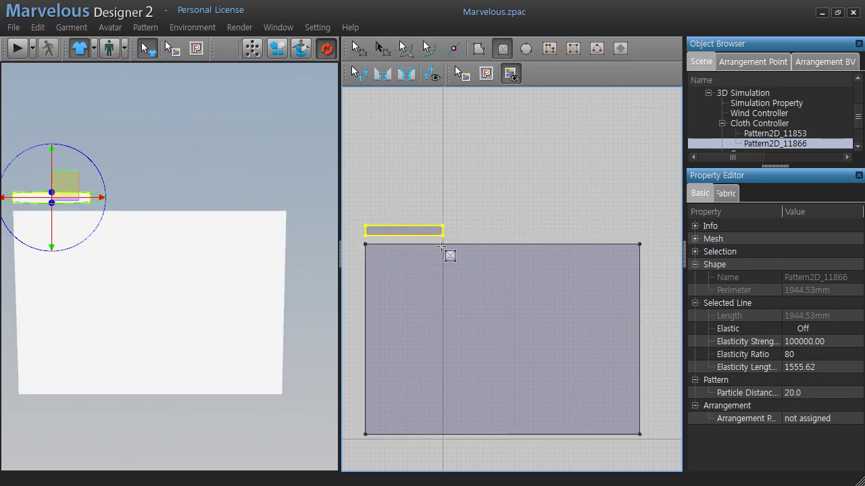
Sew the strip's 859.21 mm edge to the panel's 3060.07 mm top edge, then select the strip.
click(382, 73)
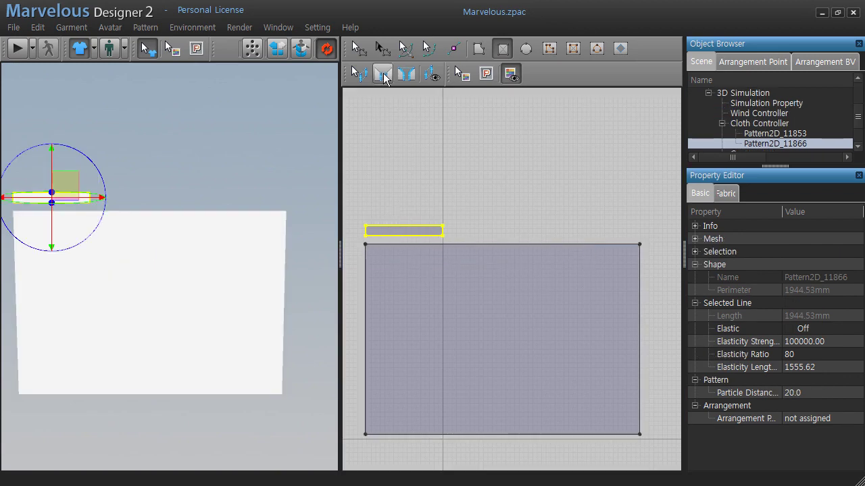
click(383, 246)
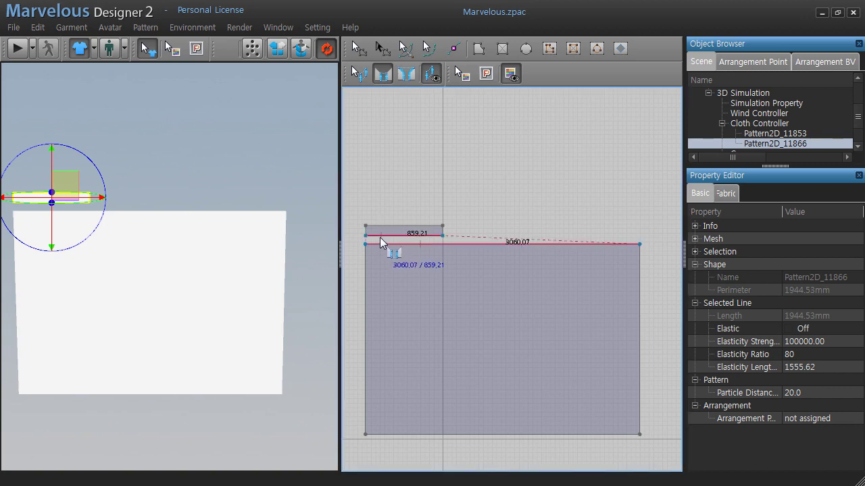
click(380, 237)
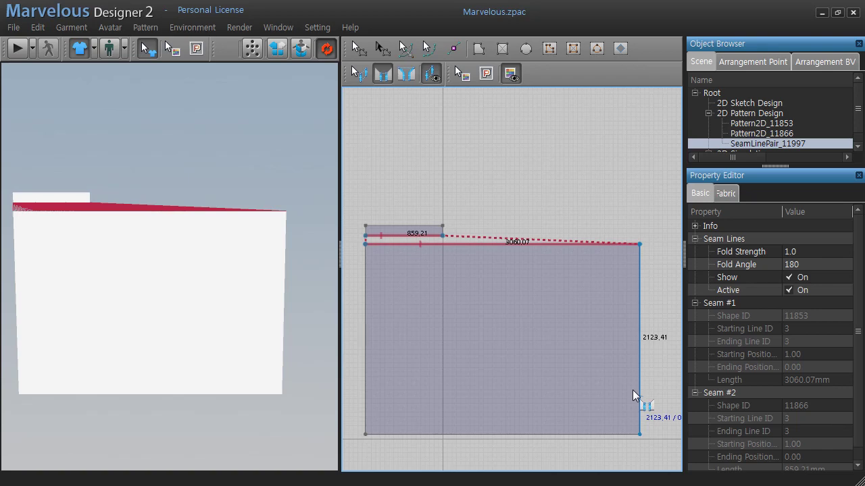
click(359, 48)
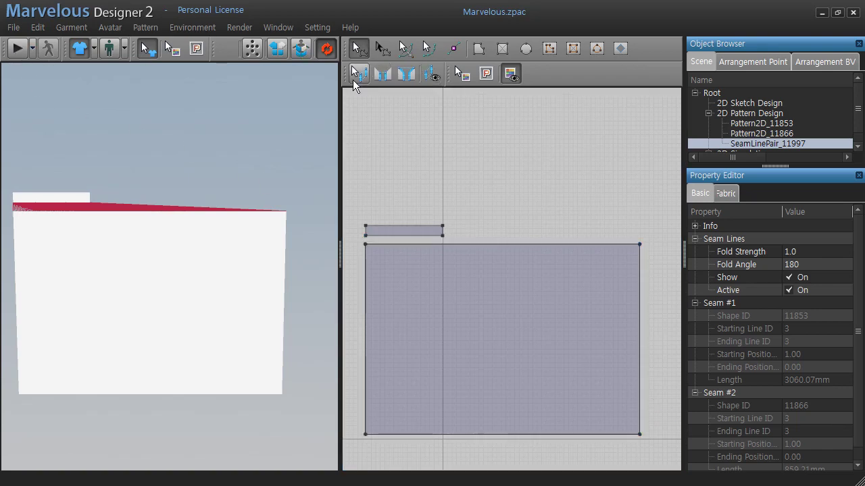
click(37, 200)
right_drag(223, 270, 134, 273)
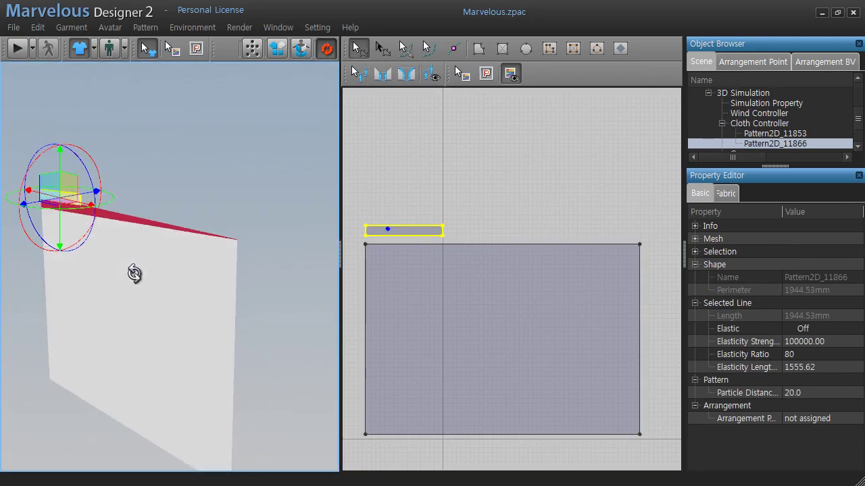
middle_drag(74, 223, 160, 215)
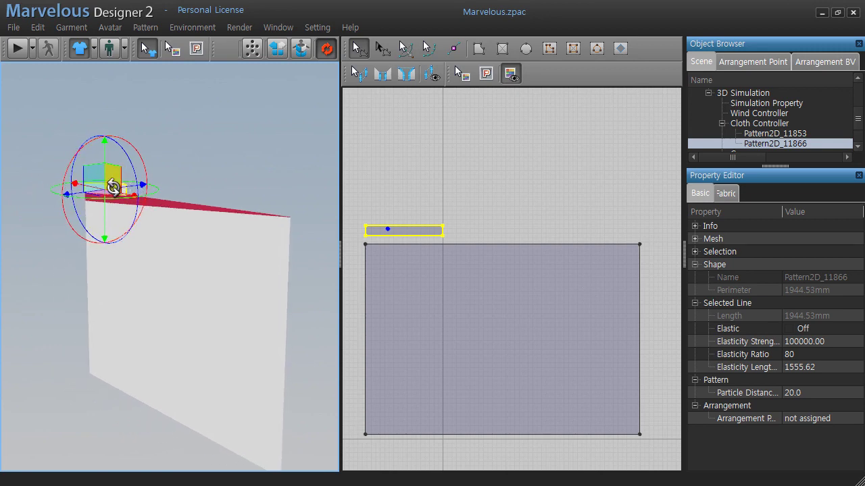
Freeze the thin strip with Freeze > Pattern Only so it stays fixed.
right_click(115, 191)
mouse_move(144, 312)
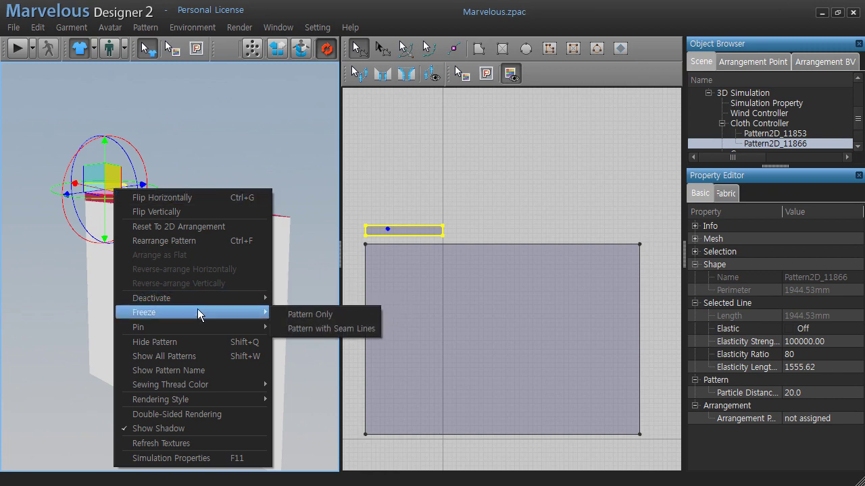
click(333, 314)
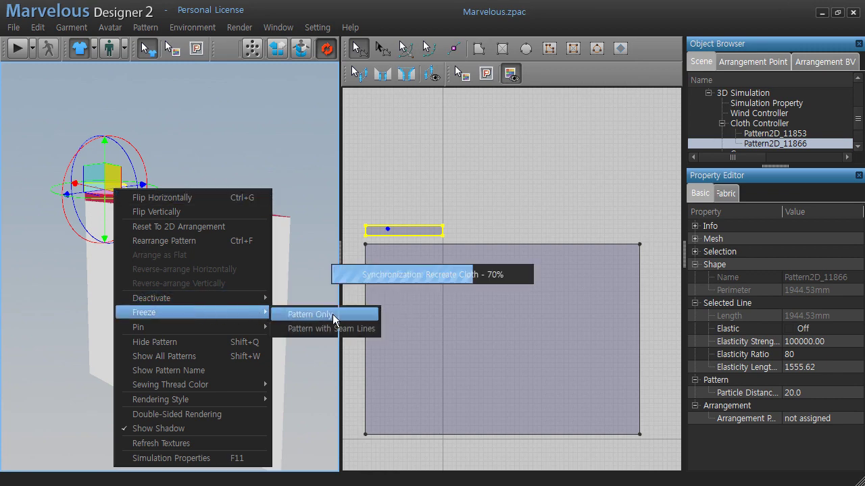
mouse_move(162, 273)
right_down()
mouse_move(179, 272)
mouse_move(135, 285)
right_up()
middle_drag(185, 303, 181, 279)
right_drag(180, 279, 179, 282)
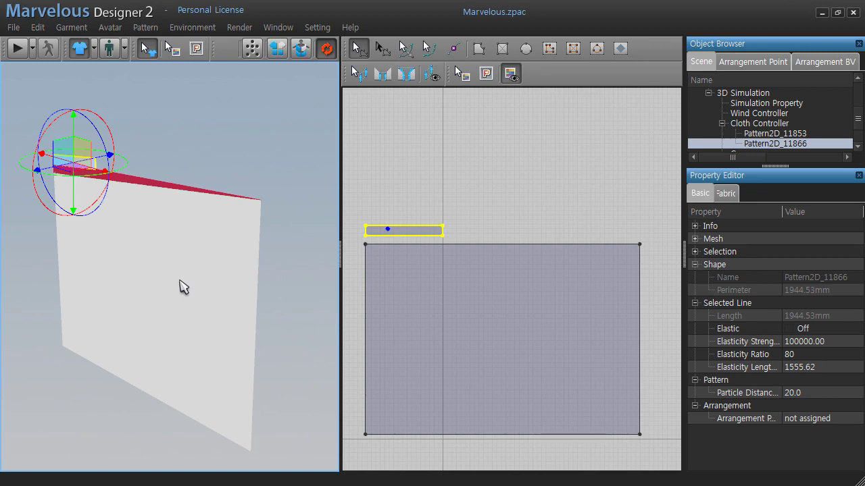
Simulate the drape, rearrange the strip pattern, and simulate again so the panel hangs in pleats.
key(space)
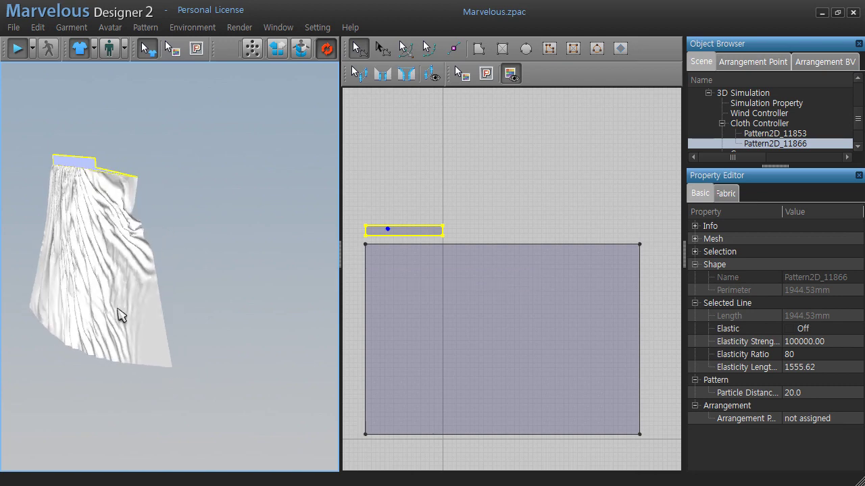
mouse_move(120, 316)
right_down()
mouse_move(123, 239)
mouse_move(184, 260)
right_up()
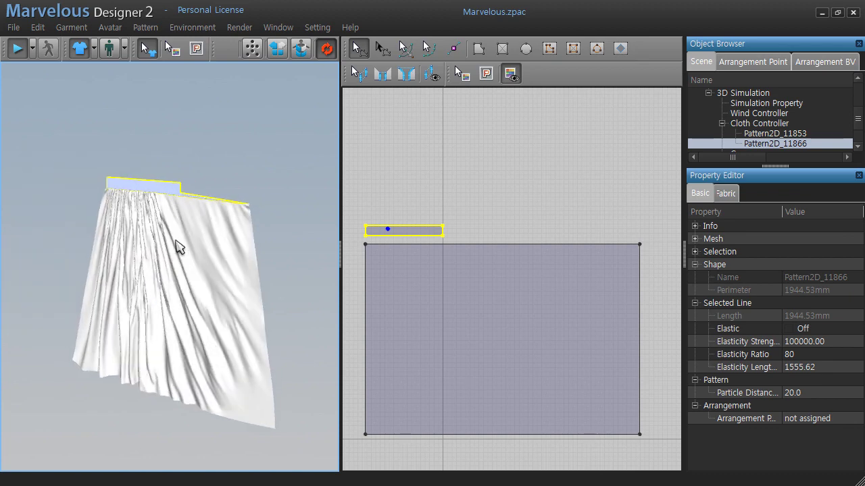
key(space)
right_click(162, 184)
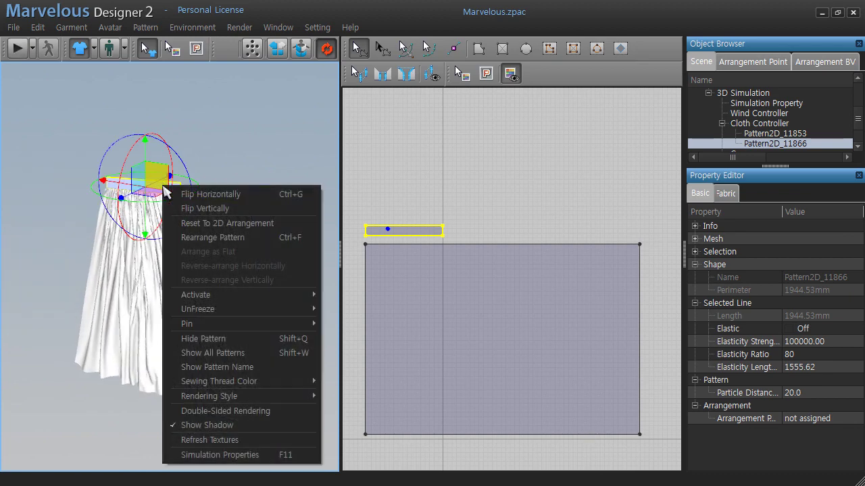
click(245, 236)
key(space)
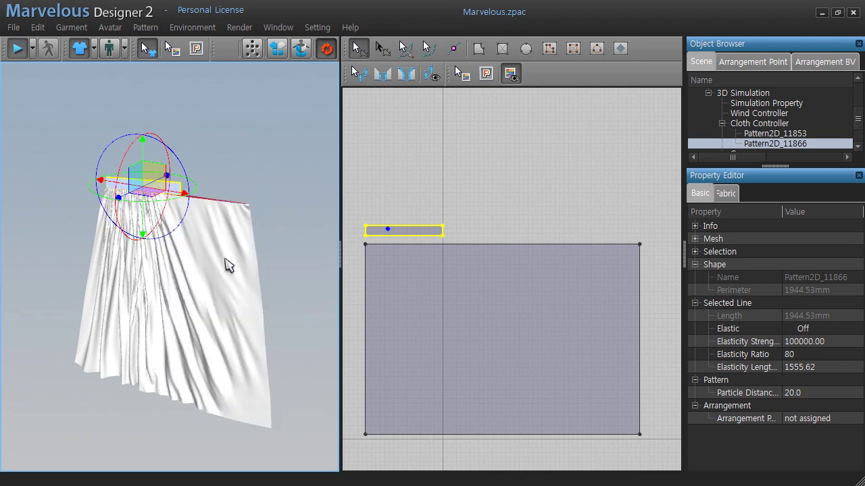
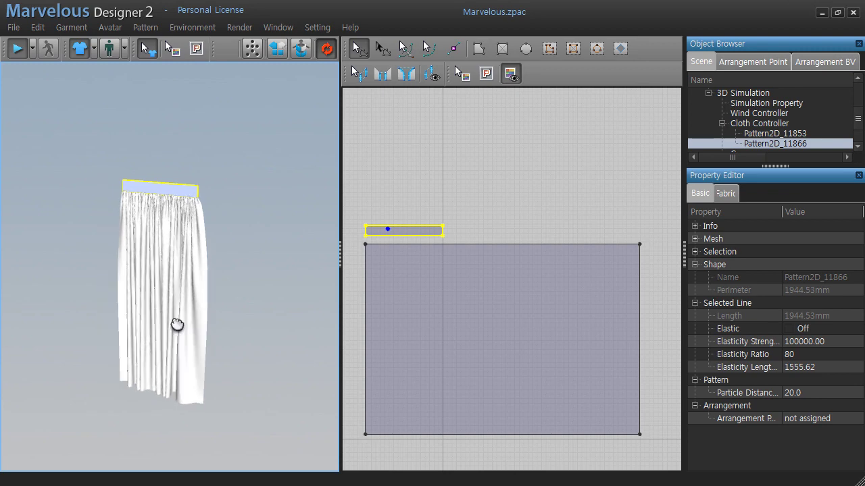
Frame the curtain in the 3D view, snapping to a front view and then an angled view.
scroll(177, 326, up, 1)
scroll(180, 326, up, 1)
scroll(180, 326, up, 1)
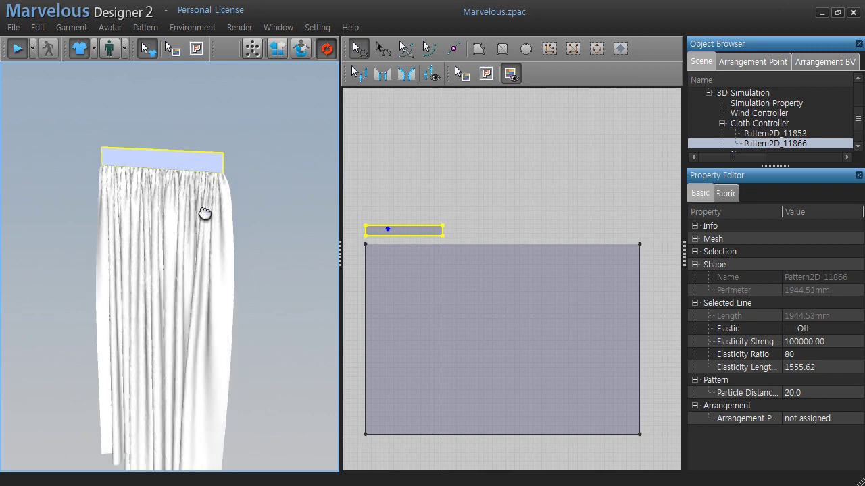
middle_drag(204, 216, 204, 212)
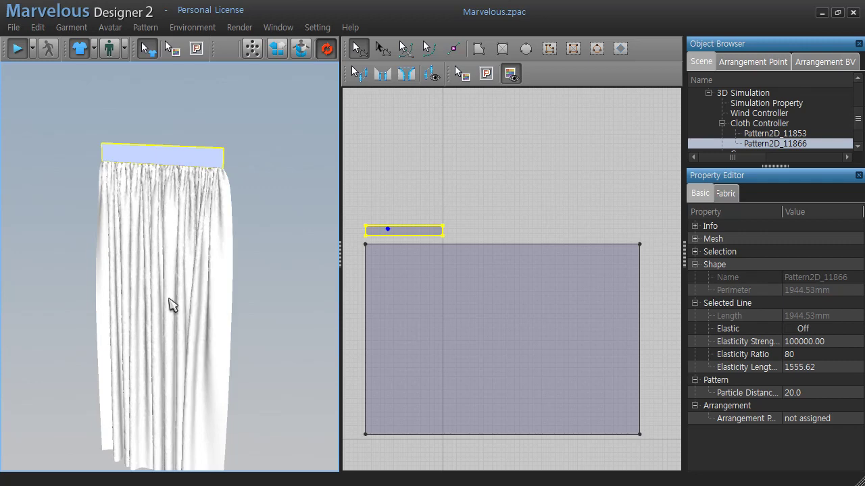
right_drag(169, 304, 236, 277)
key(2)
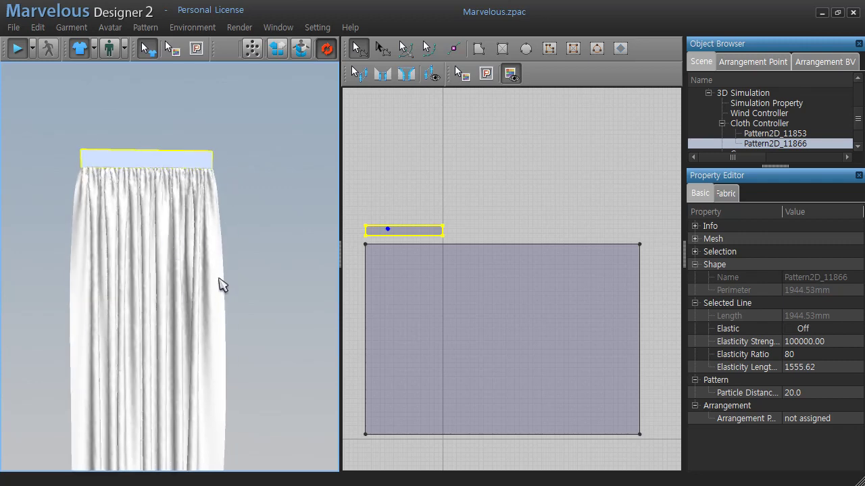
middle_drag(223, 251, 223, 248)
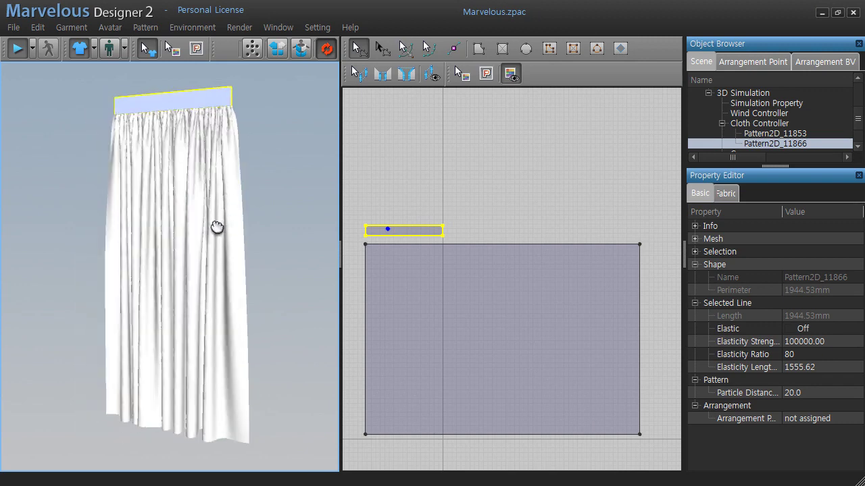
right_drag(208, 322, 215, 235)
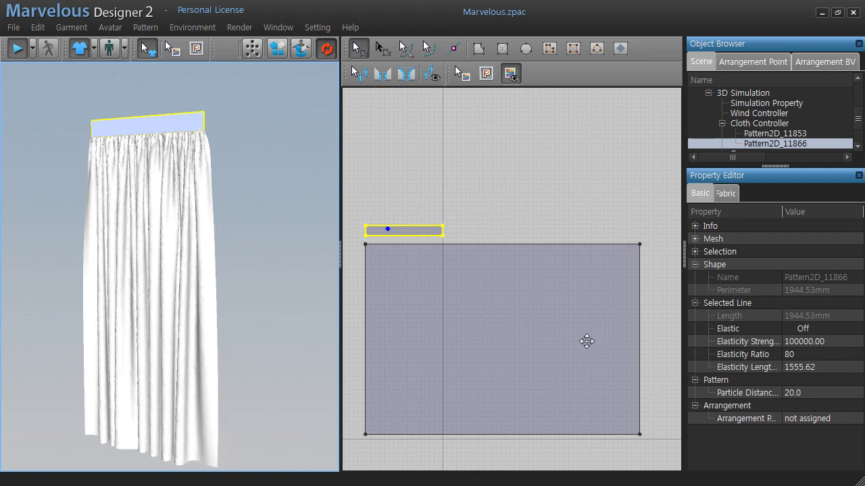
Set the large curtain panel's particle distance to 8.0.
click(510, 295)
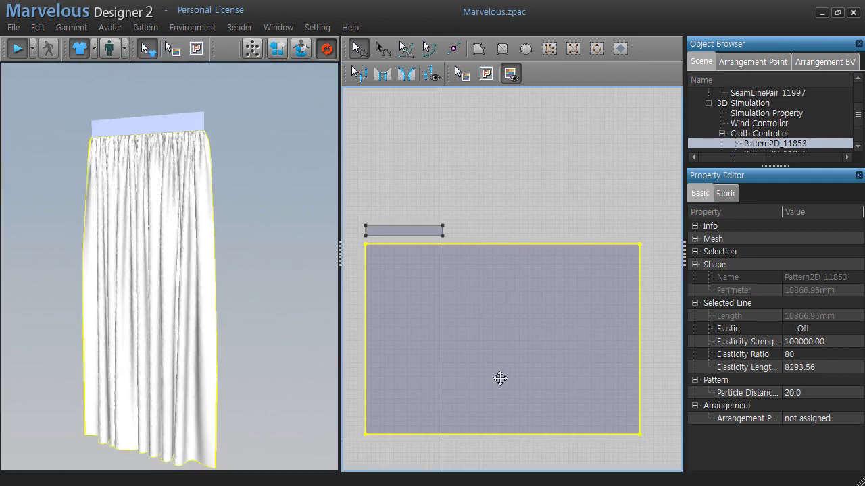
click(798, 394)
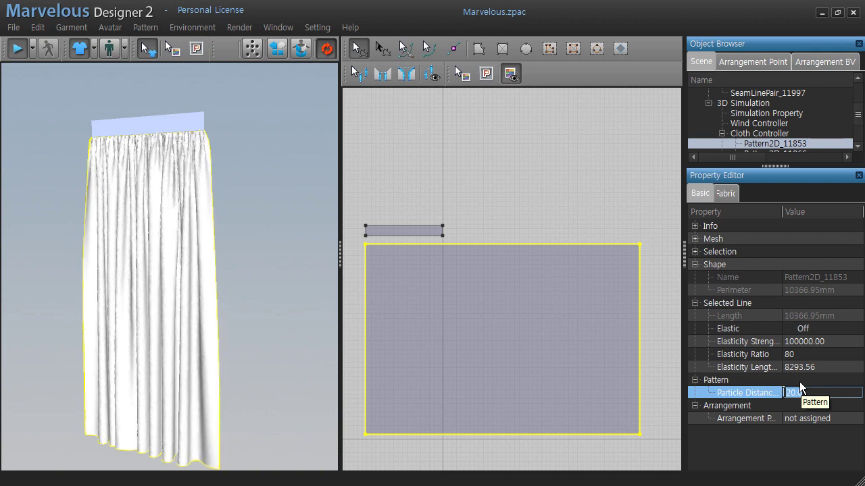
text(8)
key(Return)
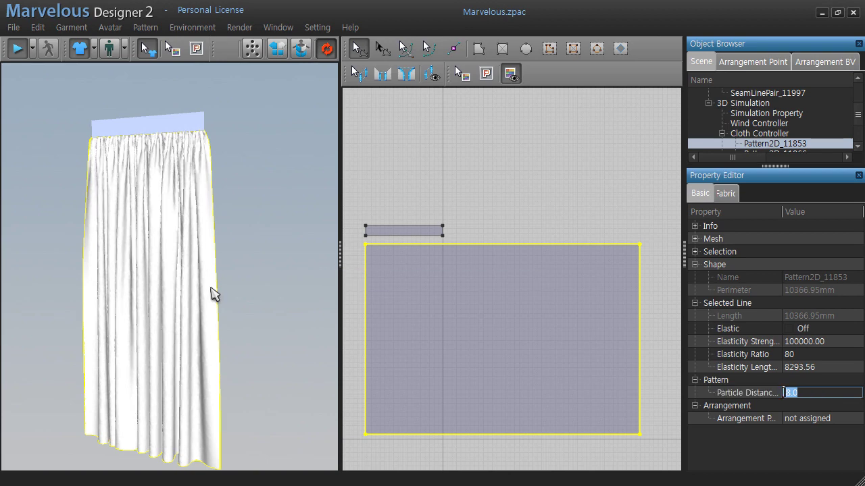
click(169, 164)
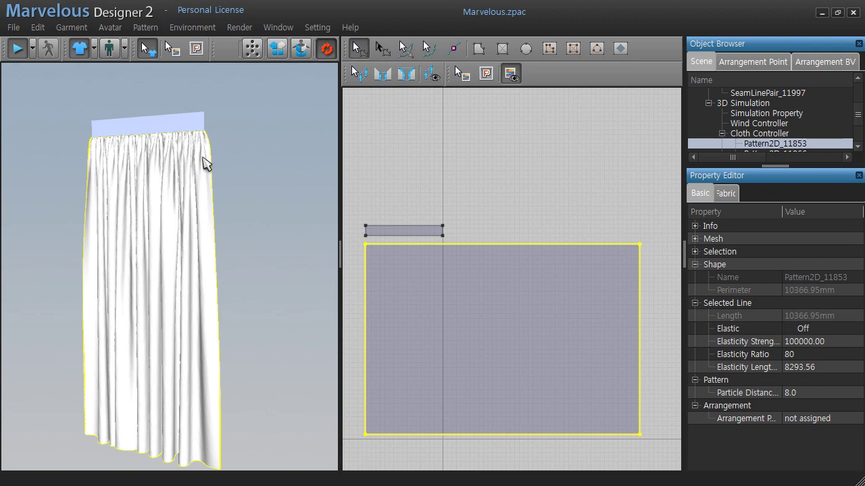
scroll(187, 168, up, 2)
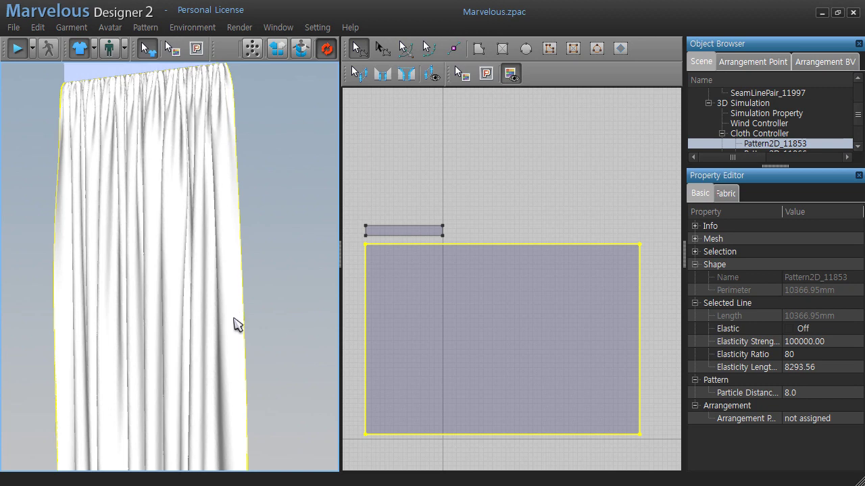
Stop the cloth simulation and delete the narrow header-strip pattern above the curtain.
key(space)
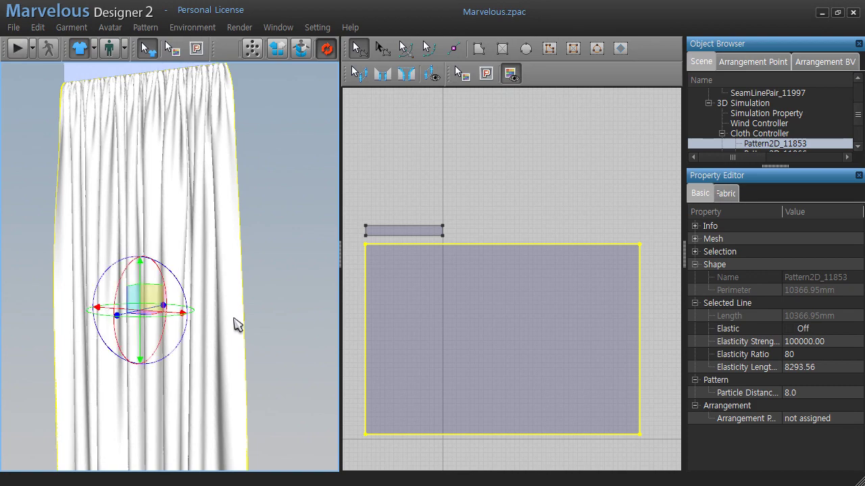
scroll(236, 325, down, 1)
scroll(240, 328, down, 1)
scroll(240, 337, down, 2)
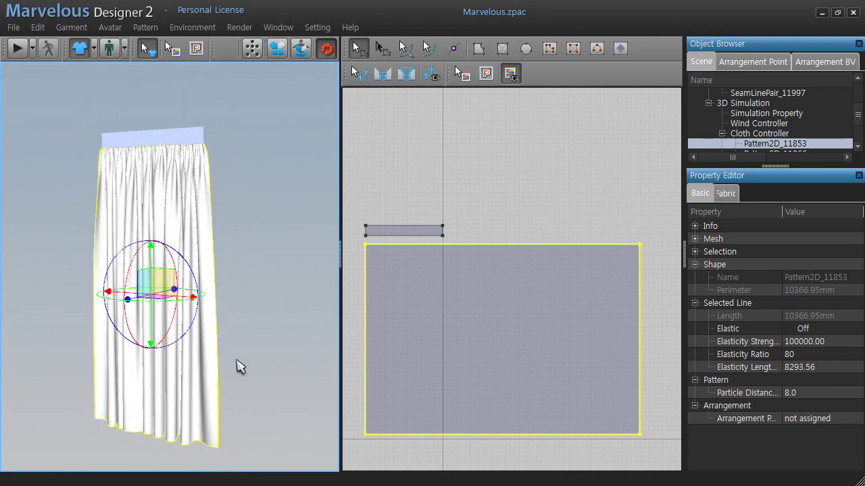
scroll(237, 363, up, 1)
mouse_move(237, 359)
right_down()
mouse_move(212, 286)
mouse_move(68, 280)
mouse_move(268, 277)
mouse_move(212, 277)
right_up()
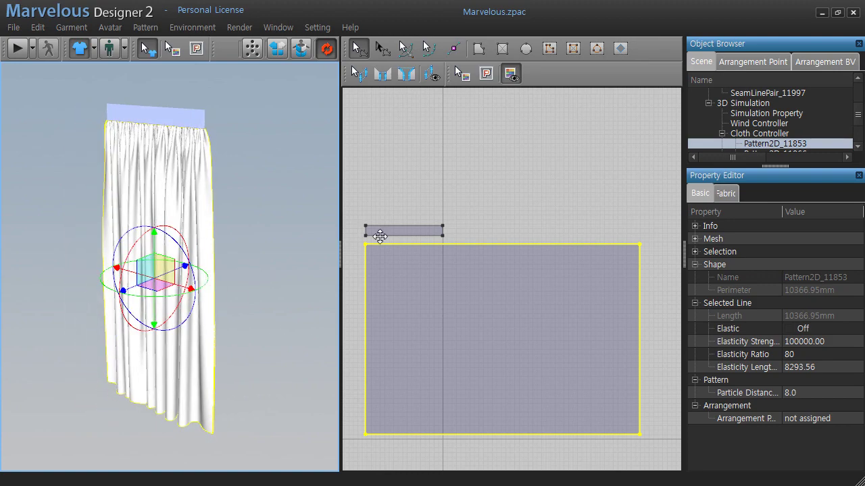
click(406, 194)
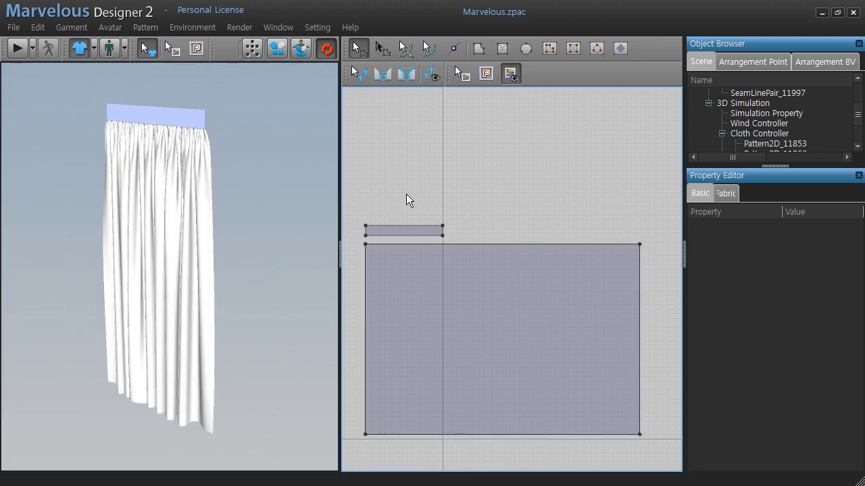
click(406, 231)
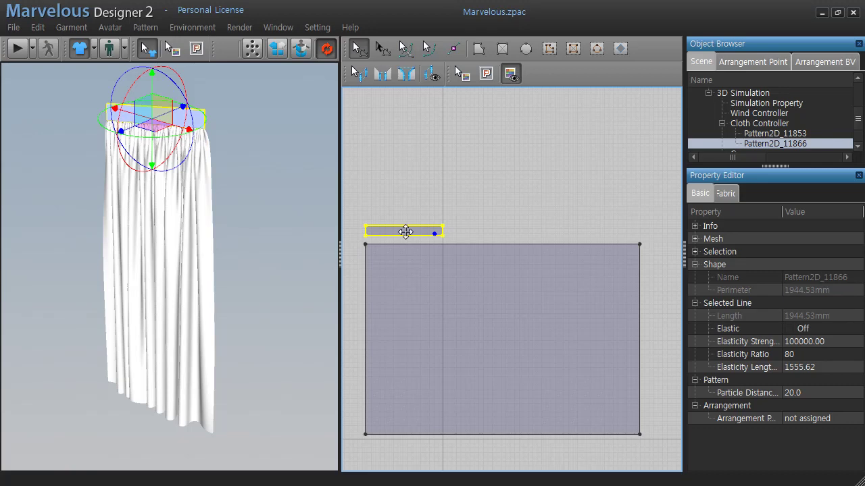
click(406, 231)
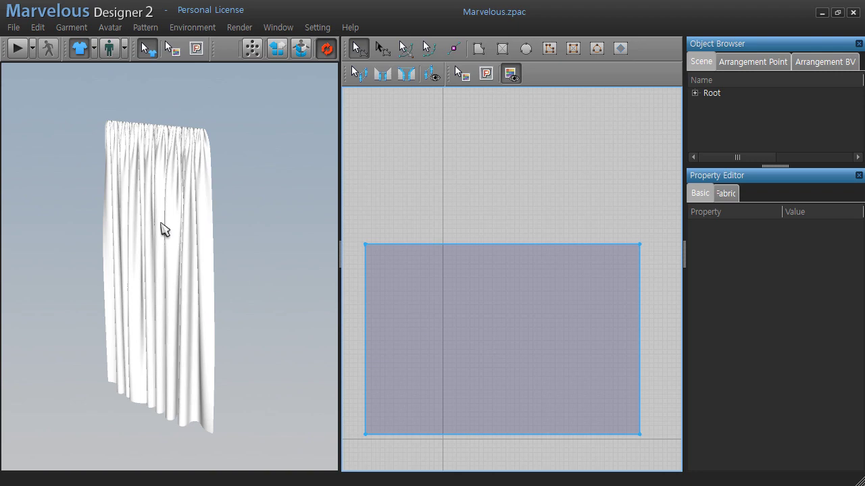
Export the curtain via File > Export > OBJ, accepting the Export OBJ settings.
click(13, 27)
mouse_move(32, 105)
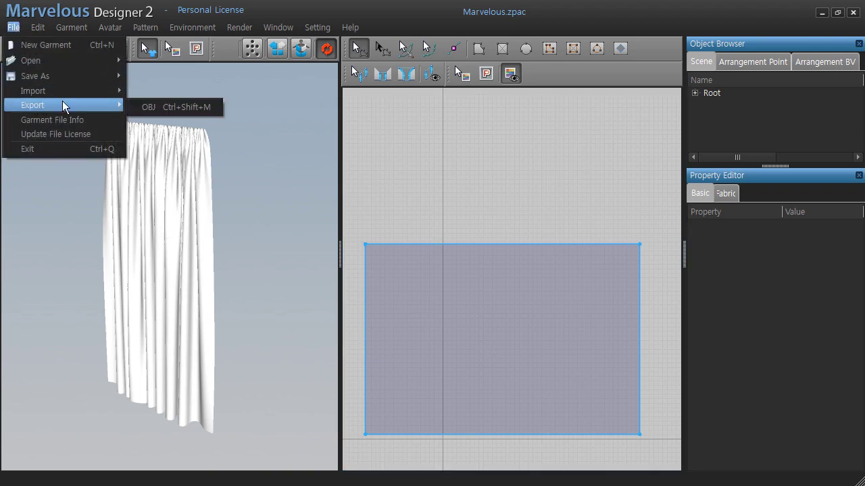
click(167, 107)
text(c)
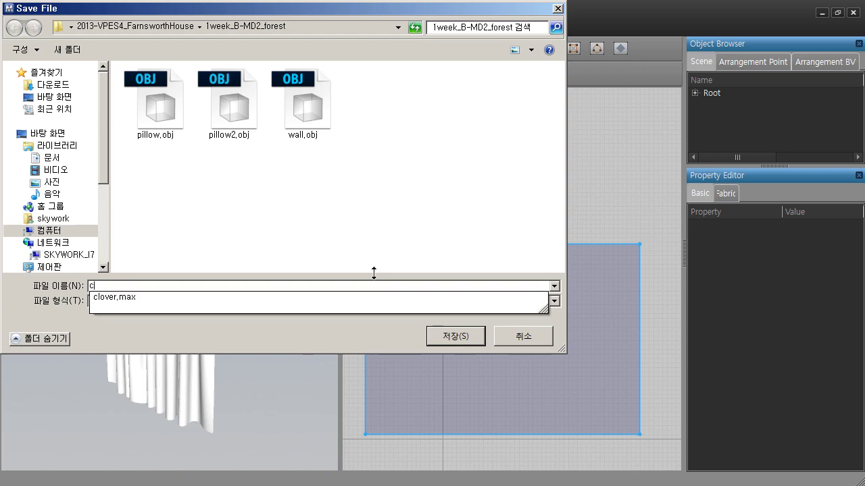
text(ourtain)
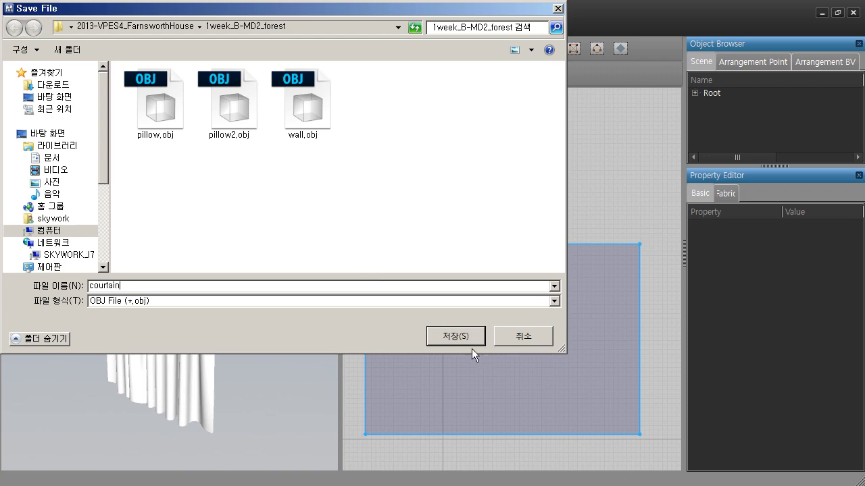
click(471, 345)
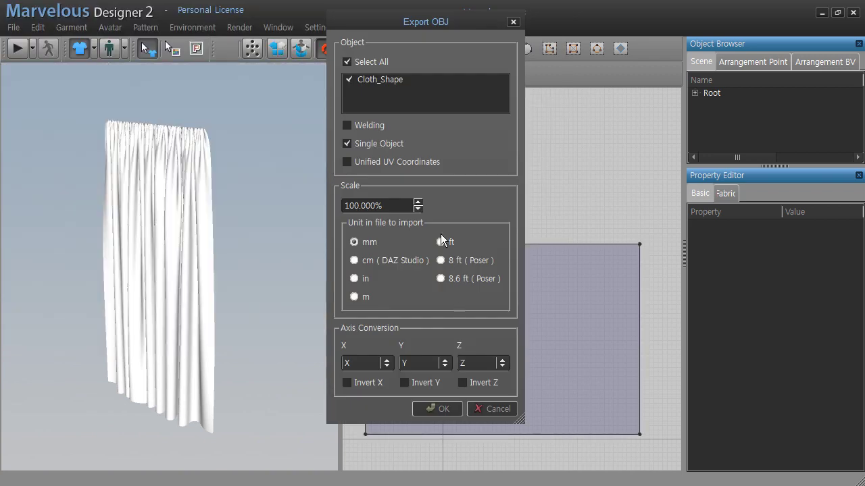
click(429, 409)
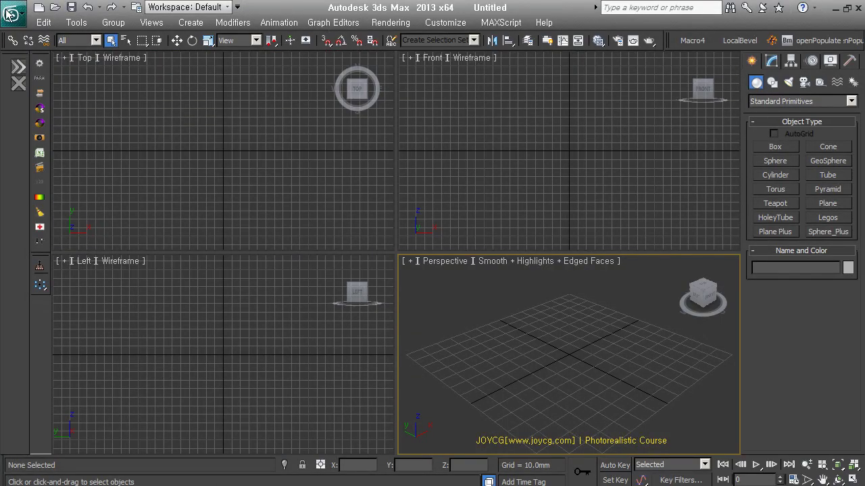
click(12, 13)
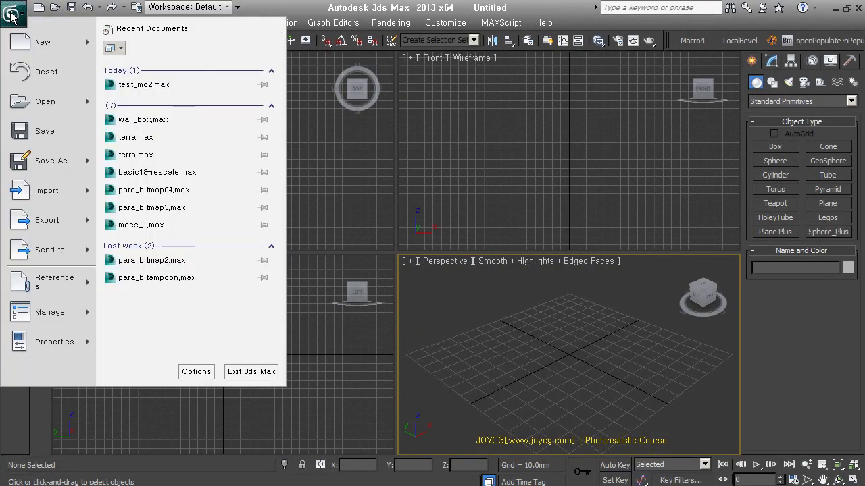
Import courtain.obj into the 3ds Max scene with the default OBJ import options.
click(49, 193)
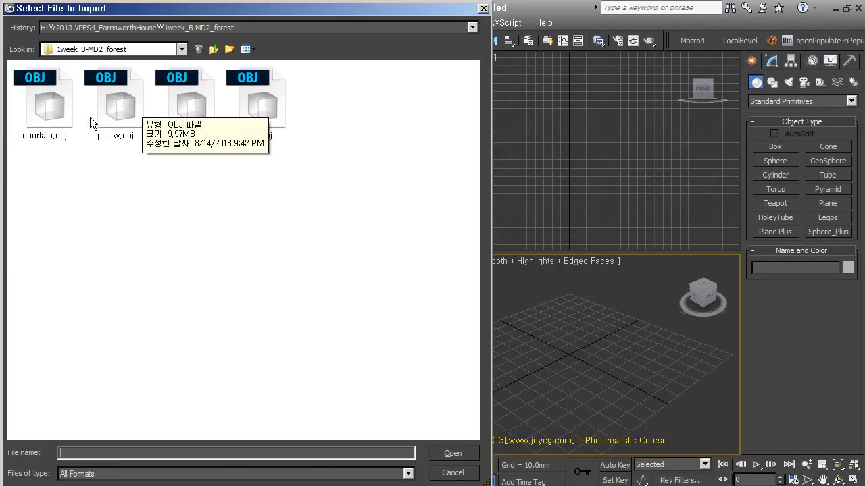
double_click(45, 101)
click(341, 475)
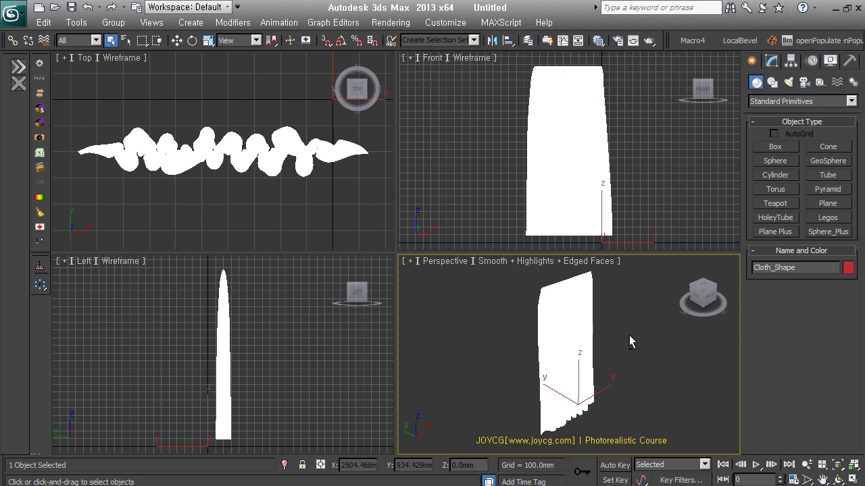
Enlarge the Perspective viewport and check the curtain in wireframe and shaded modes.
drag(398, 253, 495, 110)
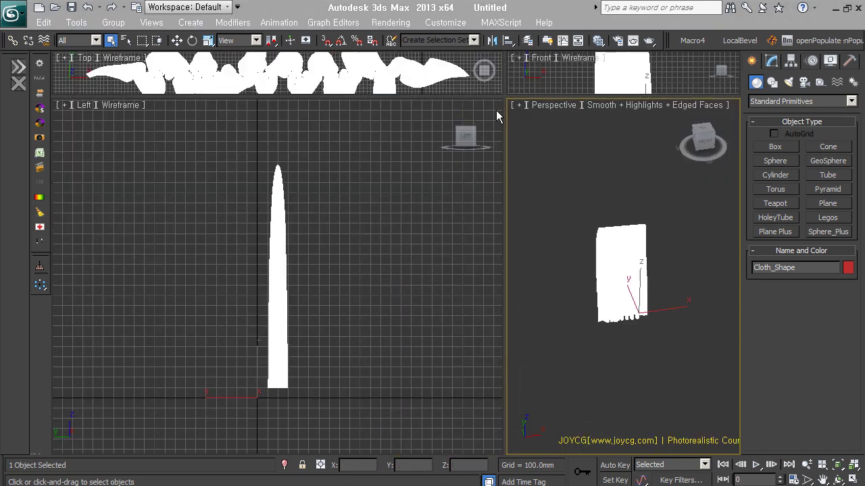
scroll(563, 195, up, 1)
scroll(579, 234, up, 3)
scroll(614, 279, up, 1)
scroll(625, 295, down, 1)
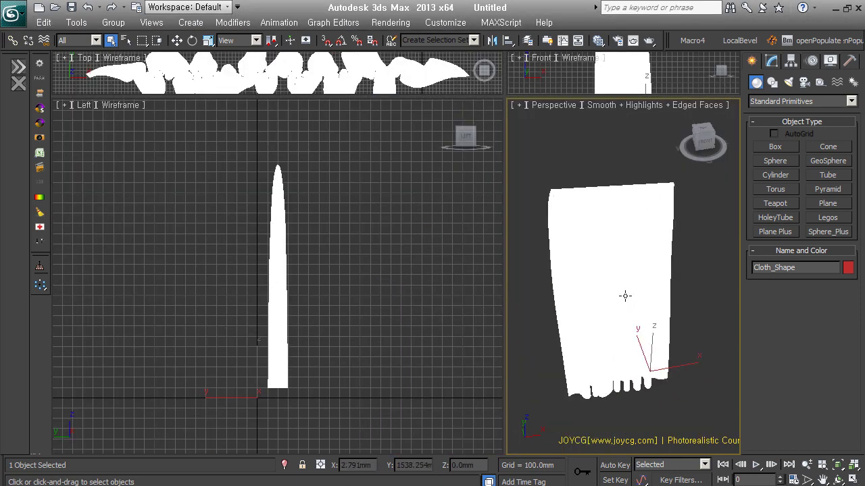
alt+middle_drag(625, 296, 625, 257)
key(F3)
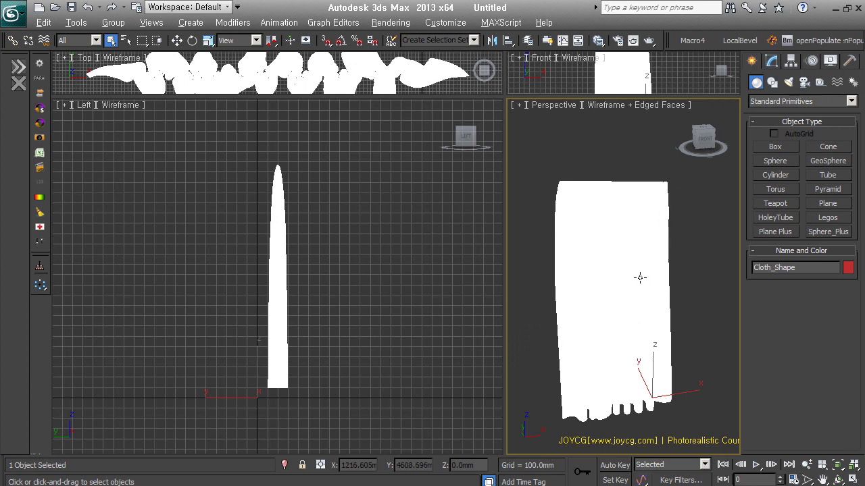
key(F4)
key(F3)
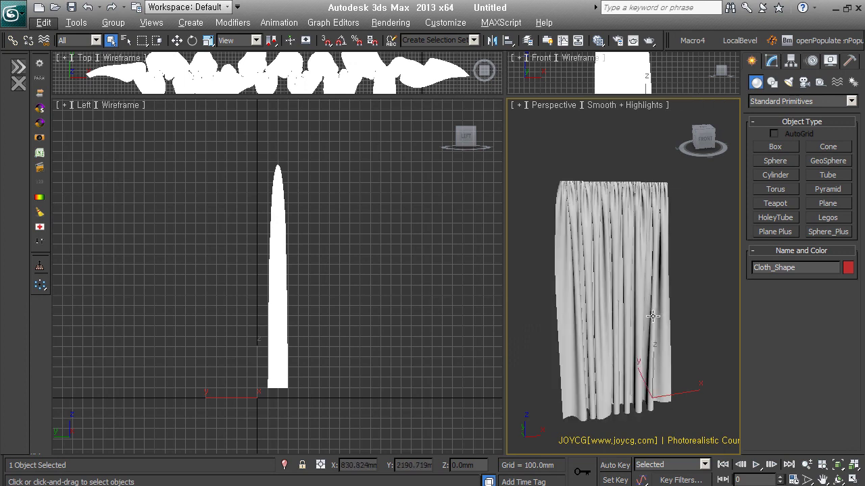
Orbit and zoom the Perspective view until the Cloth_Shape curtain faces front and fits in view.
alt+middle_drag(652, 317, 618, 311)
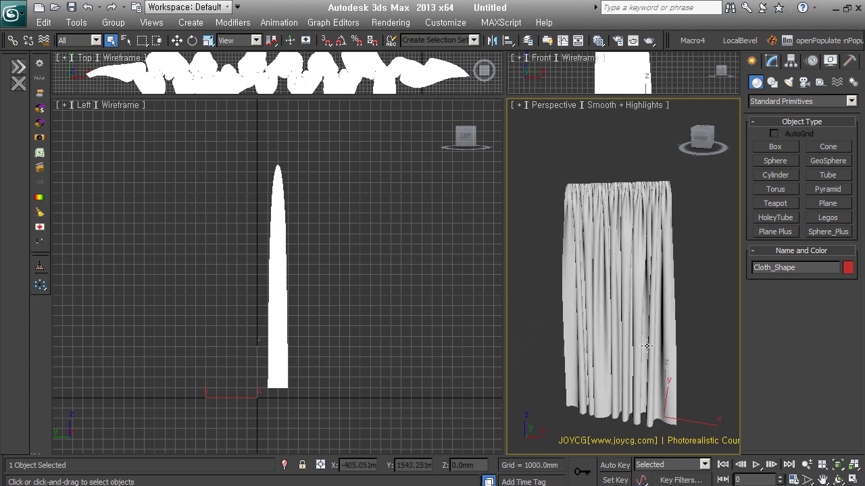
mouse_move(648, 346)
alt+middle_down()
mouse_move(599, 341)
mouse_move(674, 332)
alt+middle_up()
scroll(674, 372, up, 4)
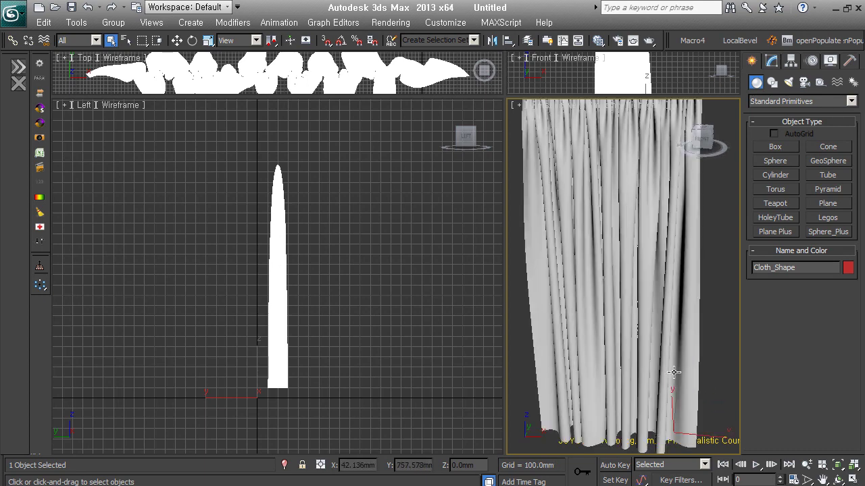
mouse_move(675, 374)
alt+middle_down()
mouse_move(710, 361)
mouse_move(700, 363)
alt+middle_up()
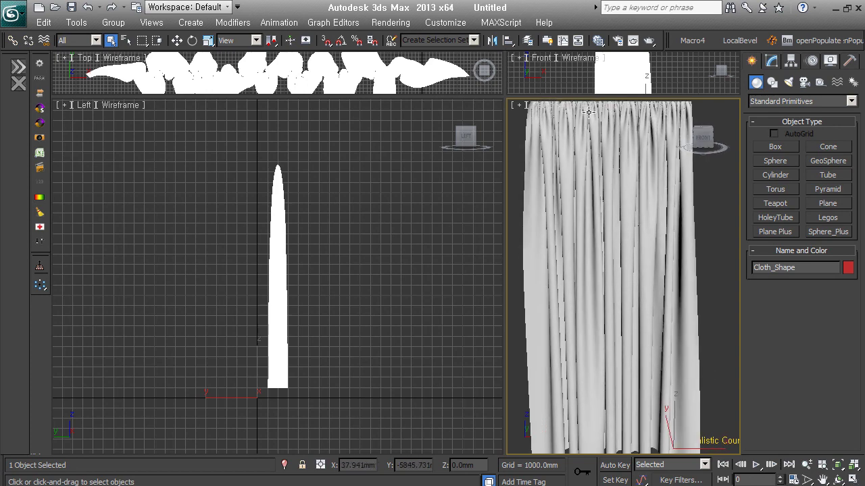
middle_drag(603, 172, 605, 177)
scroll(604, 176, down, 3)
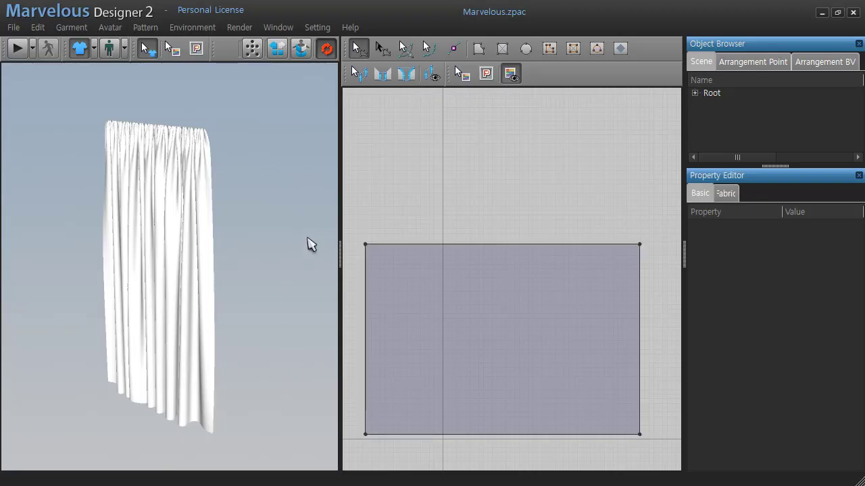
click(270, 278)
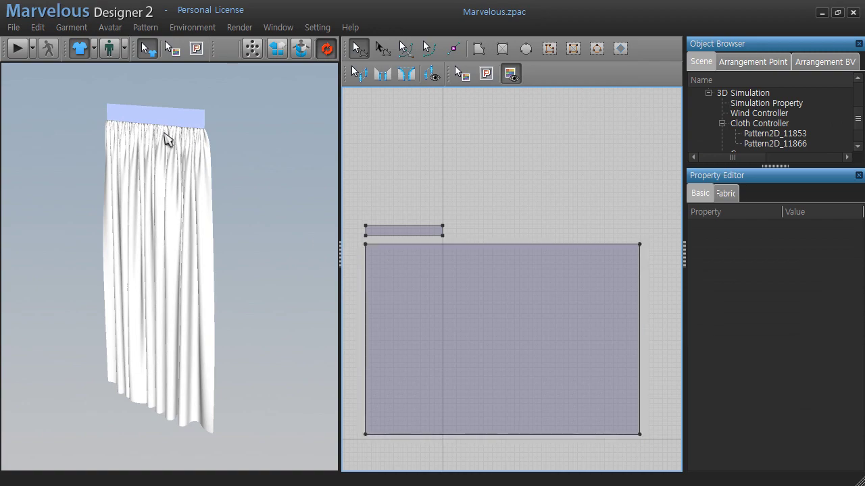
Select the curtain pattern and change its particle distance to 20, then to 25.
click(174, 199)
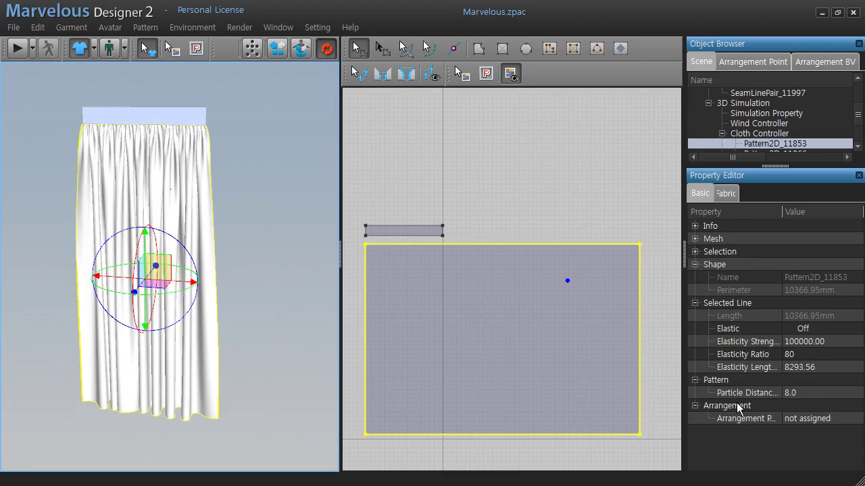
click(812, 398)
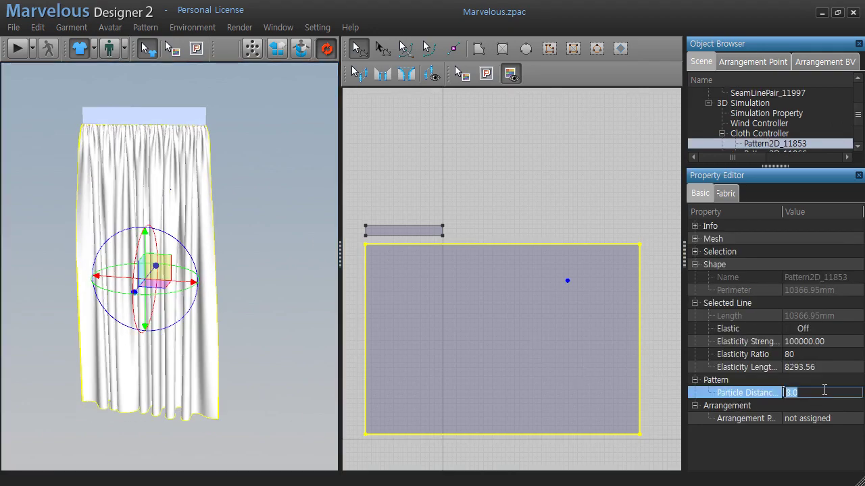
text(20)
key(Return)
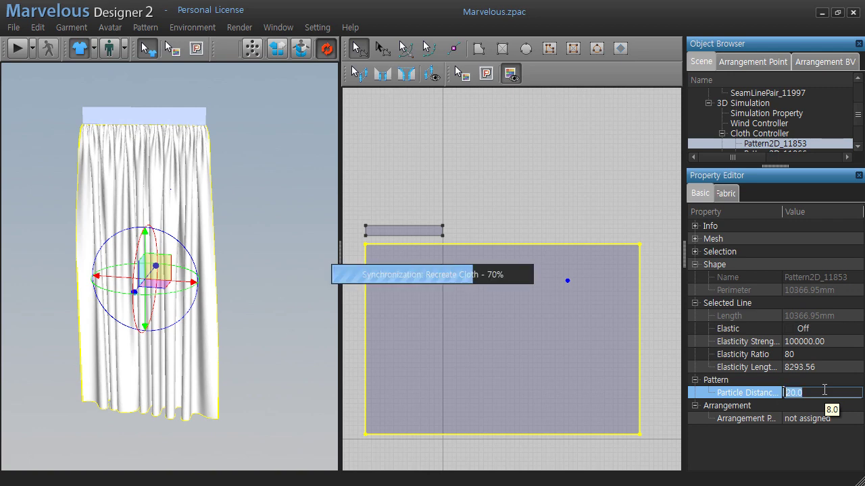
click(823, 392)
text(2)
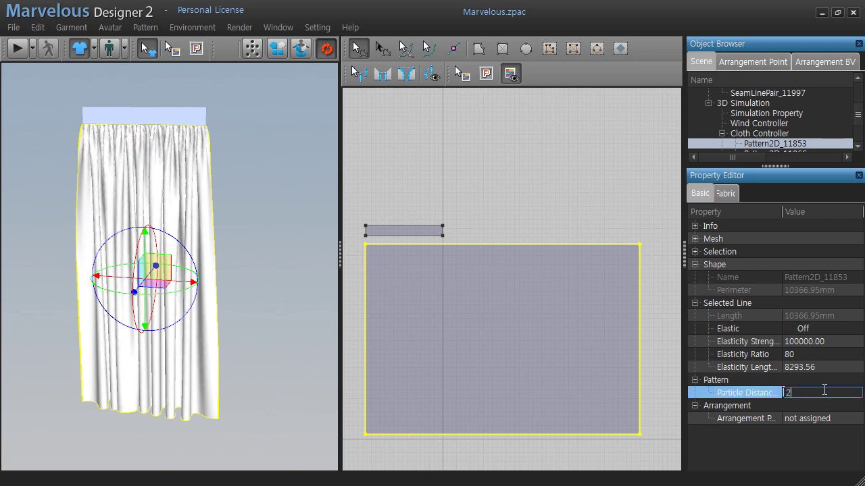
text(5)
key(Return)
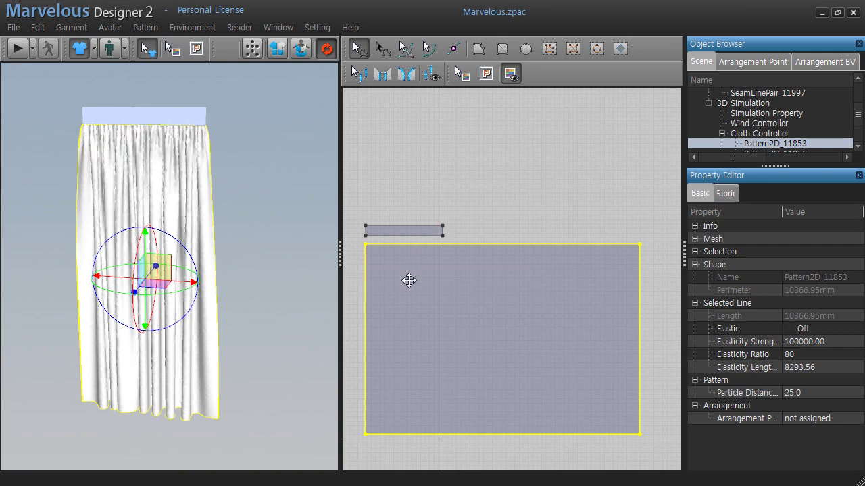
right_drag(419, 359, 432, 293)
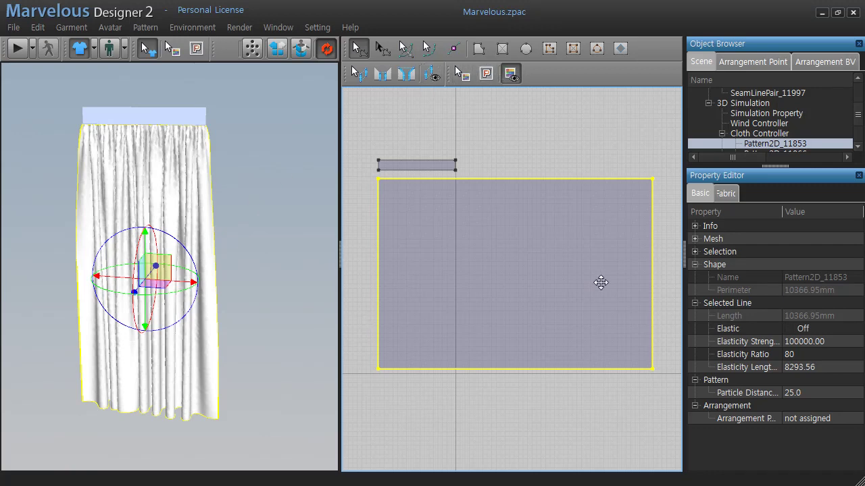
Add an internal line on the curtain panel running from its left edge up to its right edge.
click(550, 50)
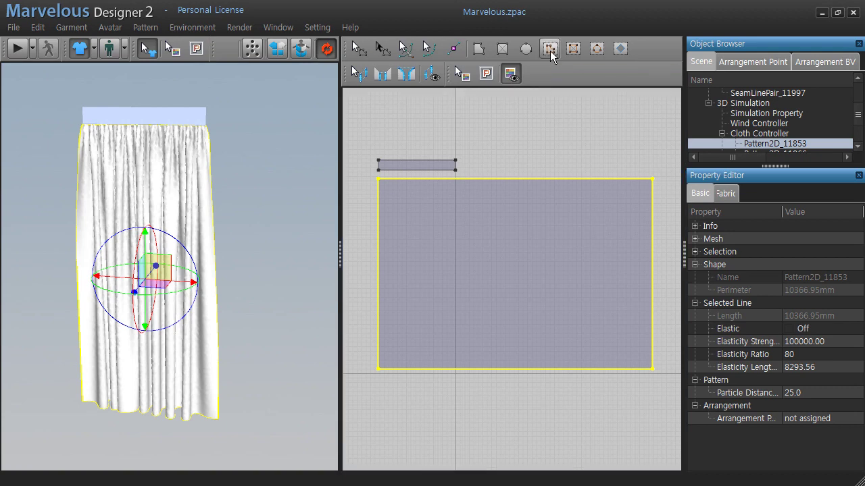
click(377, 320)
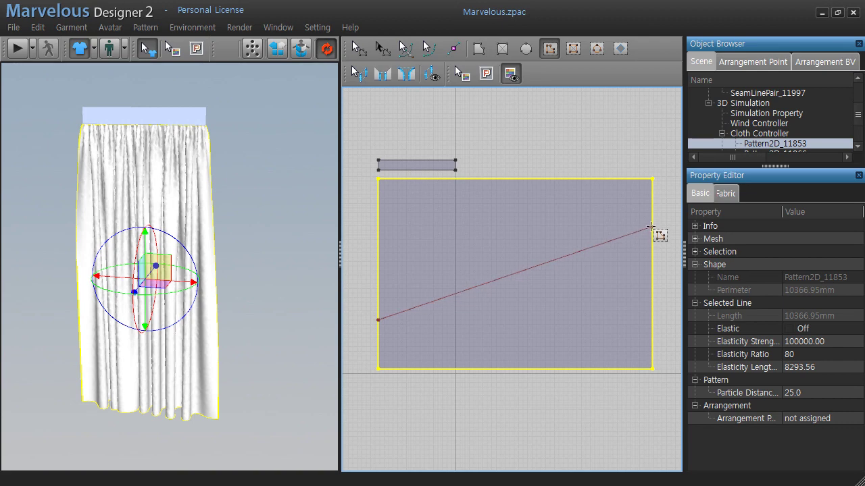
click(650, 228)
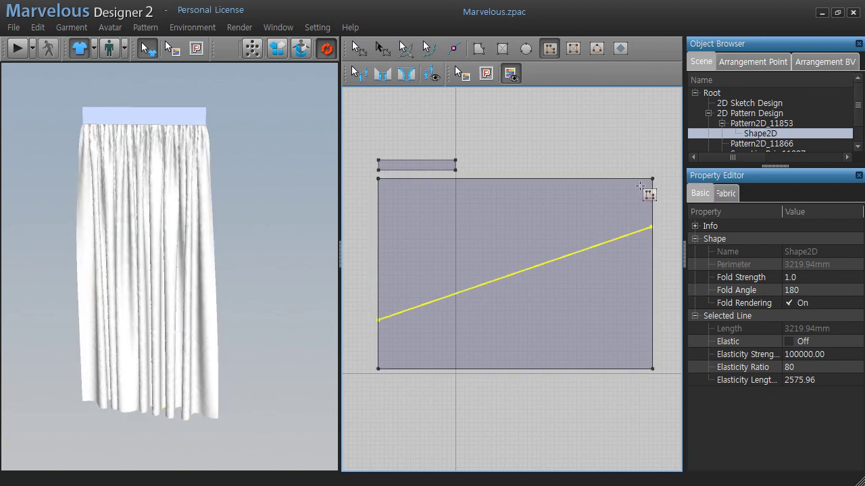
Make the internal line elastic, start simulating, and lower its elasticity ratio from 80 to 0.
click(789, 342)
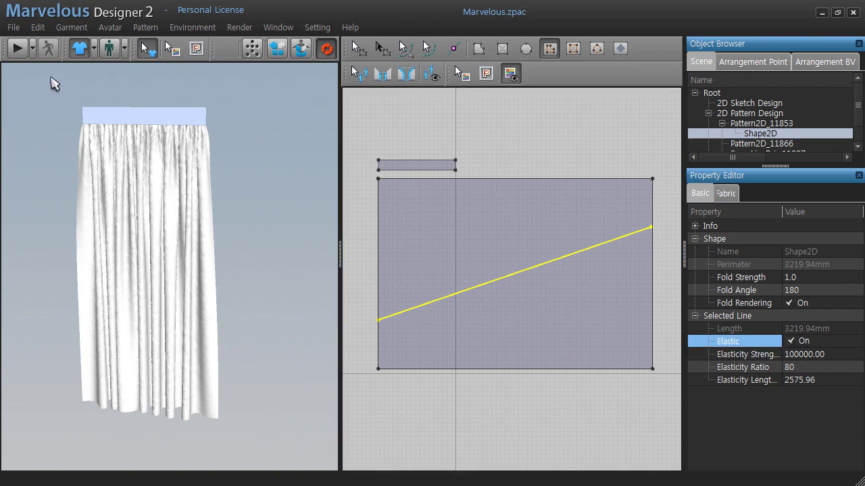
click(19, 48)
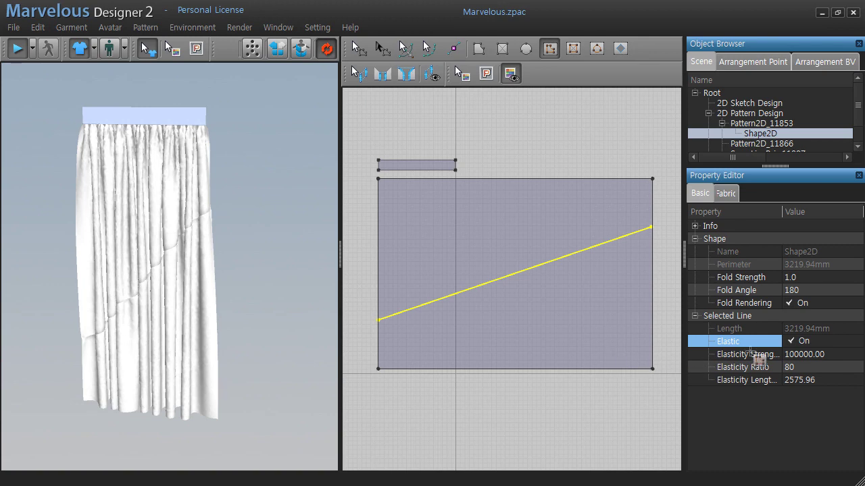
click(816, 363)
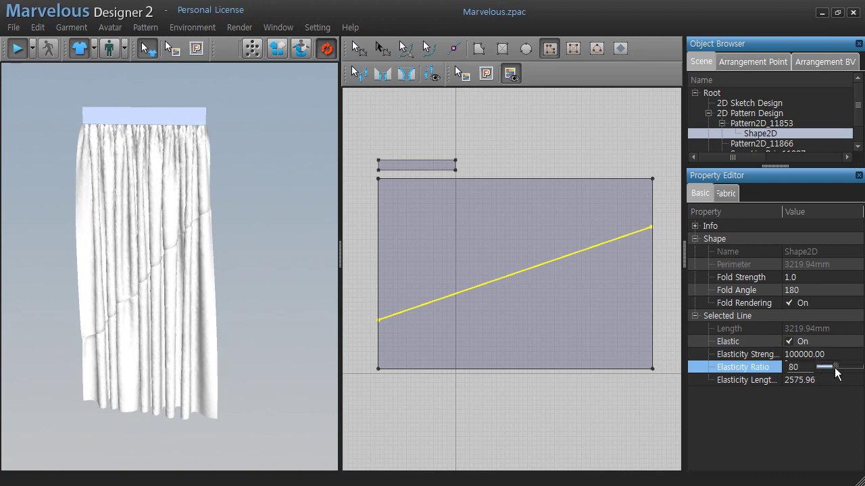
drag(826, 371, 813, 368)
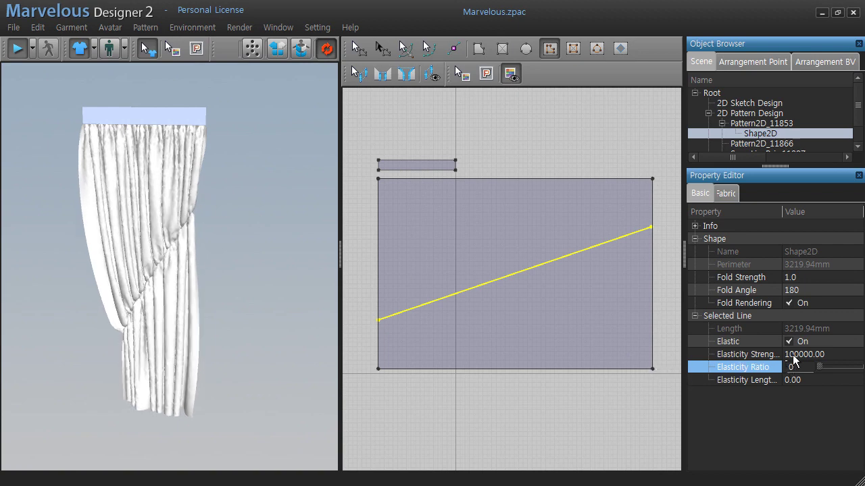
Set the line's elasticity strength to 1000000.00, let the cloth settle, then stop simulating.
click(800, 358)
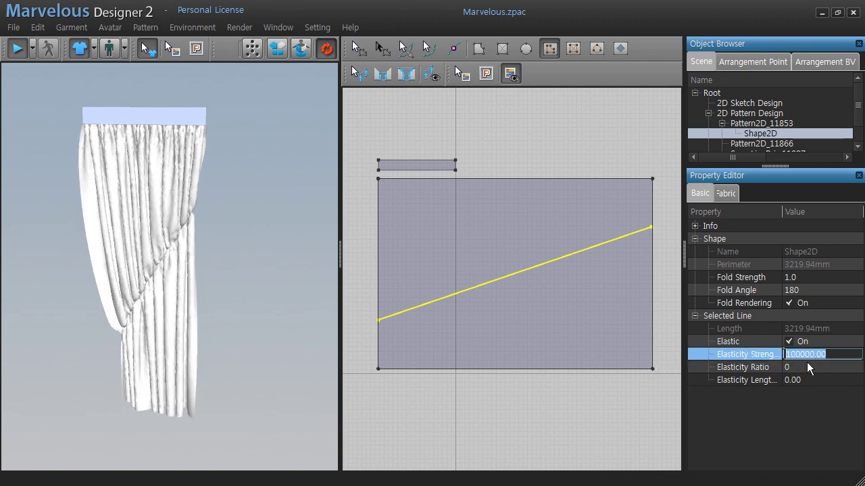
click(784, 354)
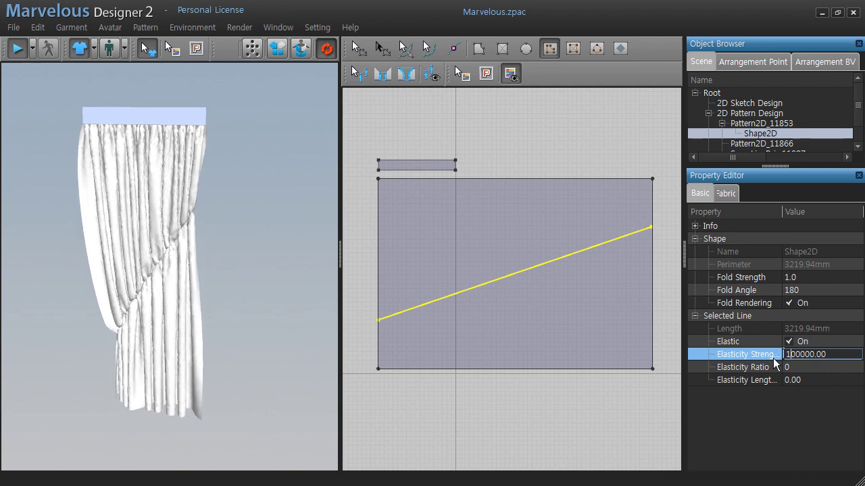
key(Right)
text(0)
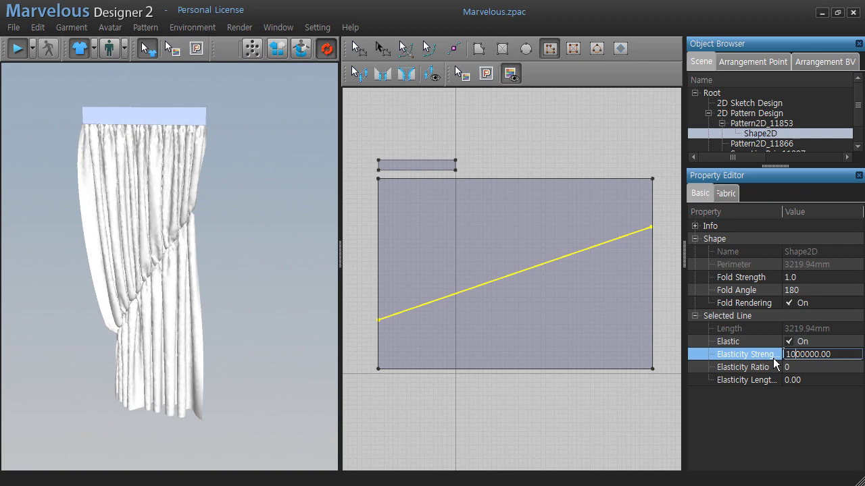
key(Return)
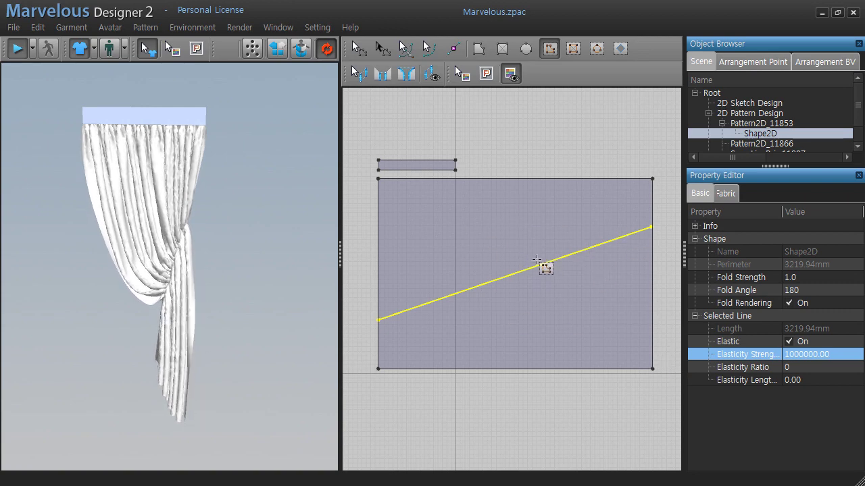
key(space)
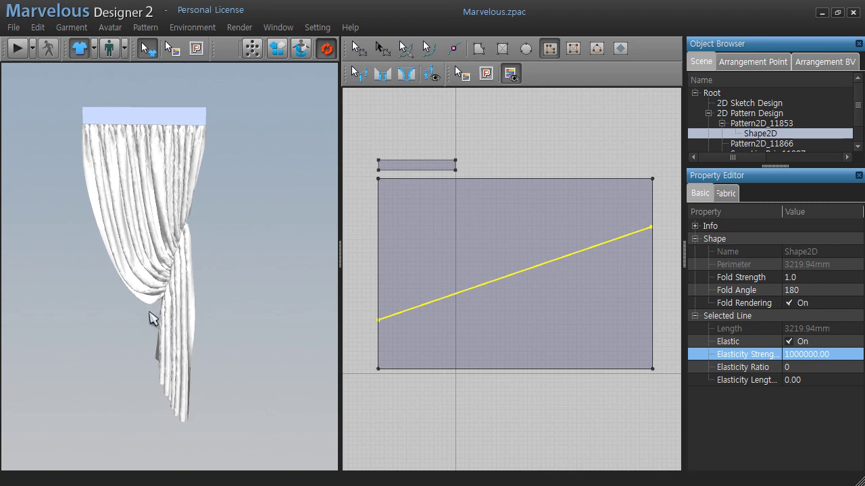
click(248, 273)
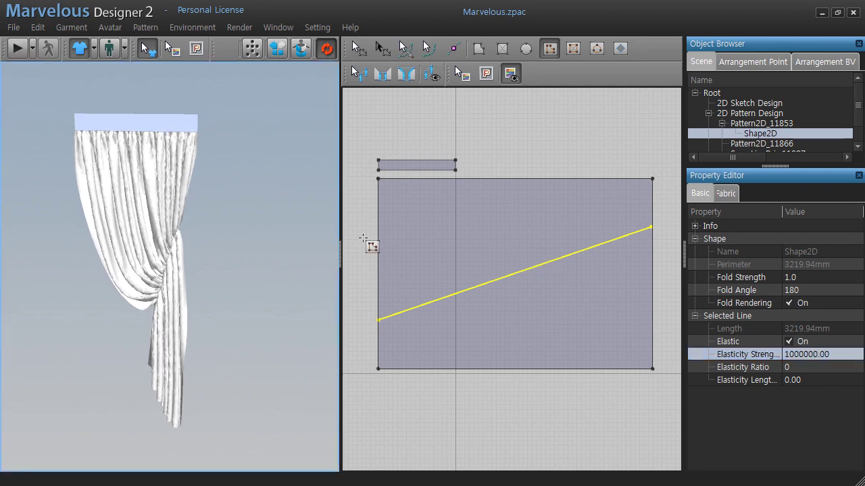
click(359, 48)
Delete both curtain patterns and draw a new rectangle pattern in the 2D layout.
drag(366, 151, 692, 427)
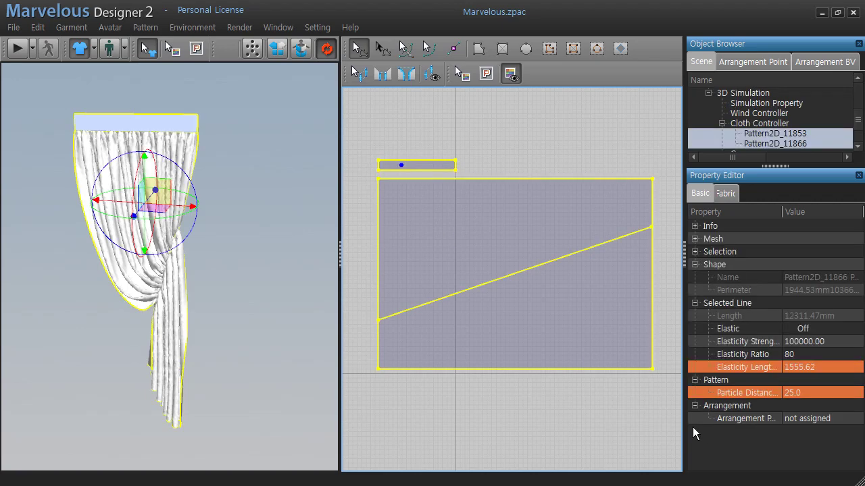
key(Delete)
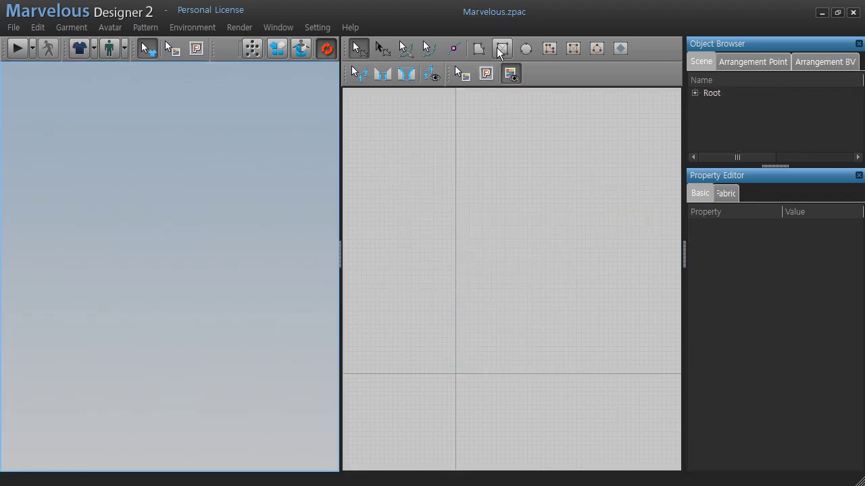
middle_drag(465, 342, 507, 350)
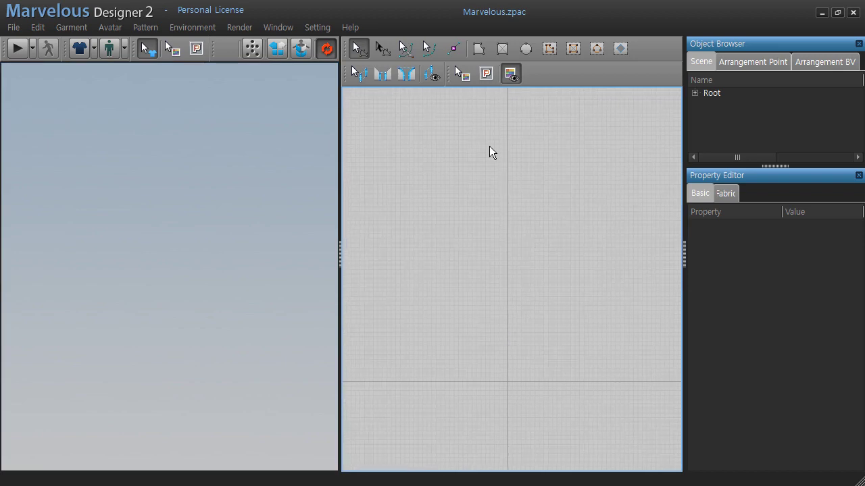
click(505, 51)
drag(396, 268, 524, 345)
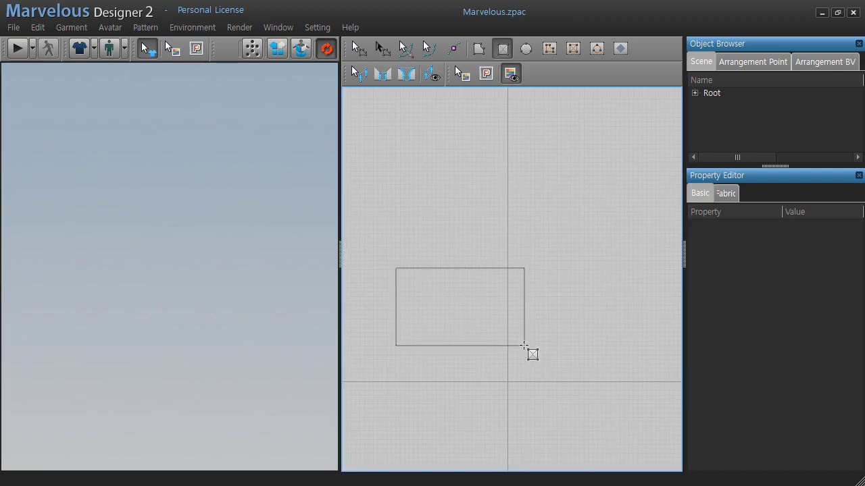
scroll(548, 368, down, 2)
scroll(546, 373, up, 5)
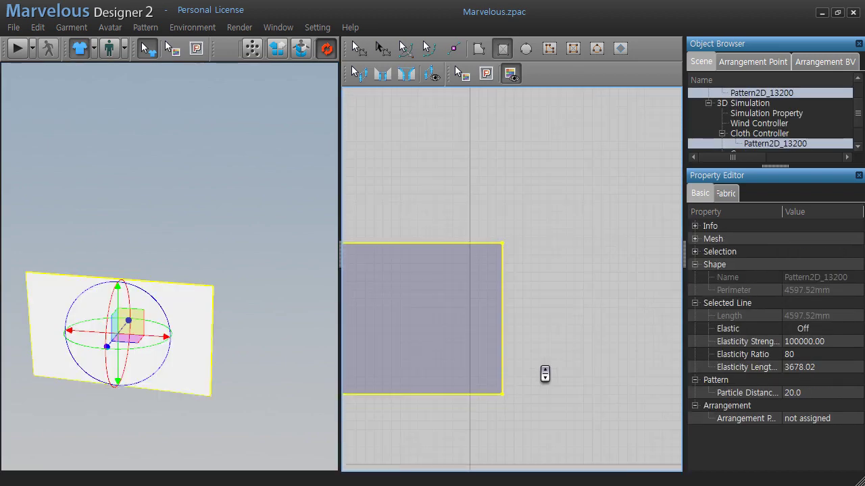
scroll(546, 374, down, 2)
mouse_move(591, 361)
middle_down()
mouse_move(604, 371)
mouse_move(550, 385)
middle_up()
scroll(604, 371, up, 2)
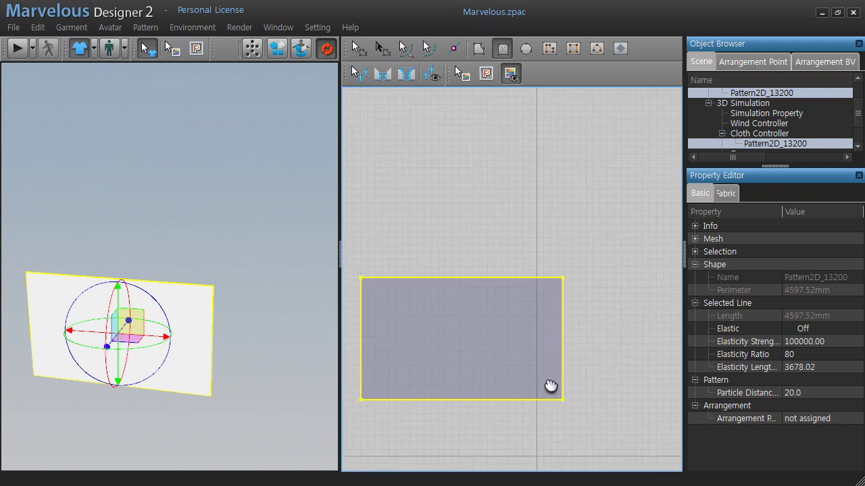
Clone the rectangle and place the copy to the right of the original.
right_click(550, 385)
click(595, 378)
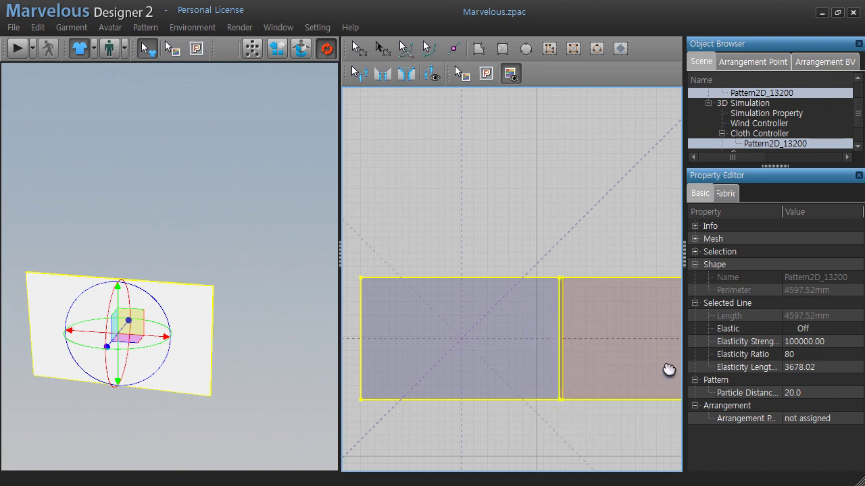
click(677, 358)
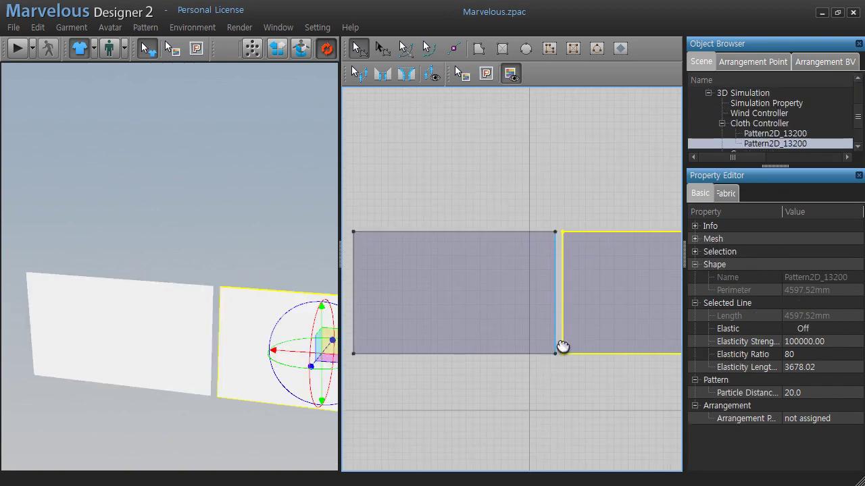
scroll(558, 347, down, 2)
middle_drag(558, 347, 519, 357)
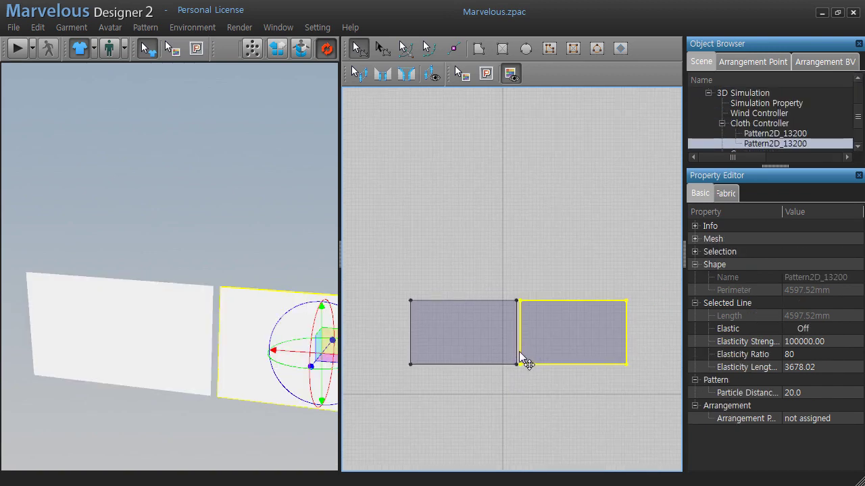
Sew the rectangles' inner, top, outer and bottom edges together, then select both panels.
click(382, 74)
click(512, 312)
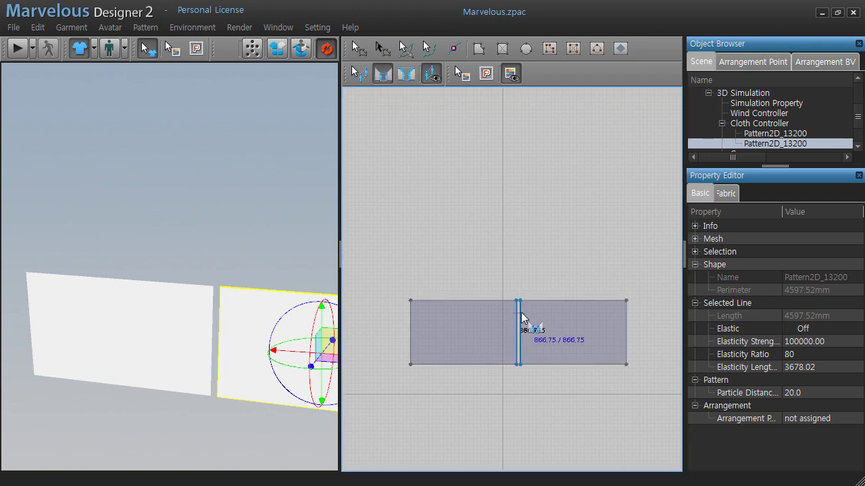
click(521, 312)
click(501, 298)
click(541, 296)
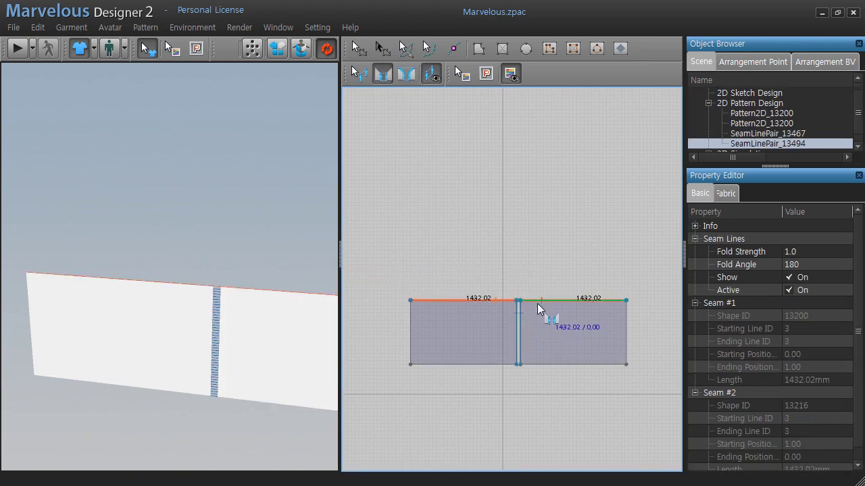
click(414, 312)
click(624, 315)
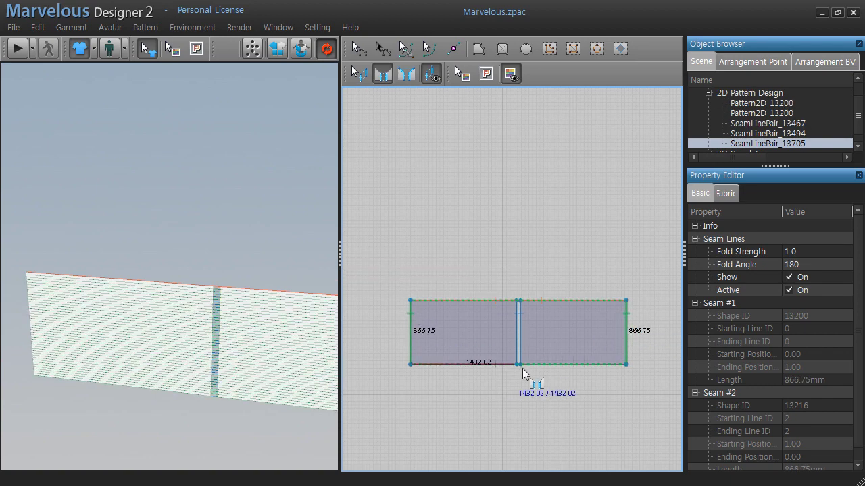
click(548, 369)
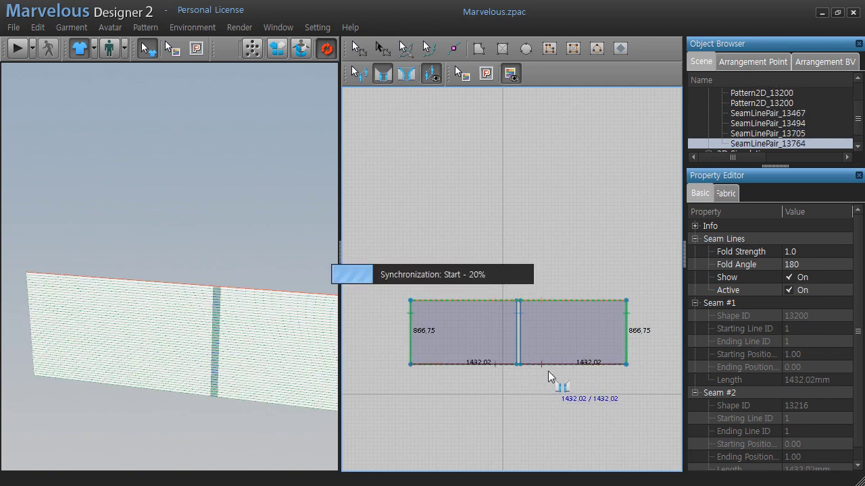
click(359, 49)
drag(391, 261, 662, 391)
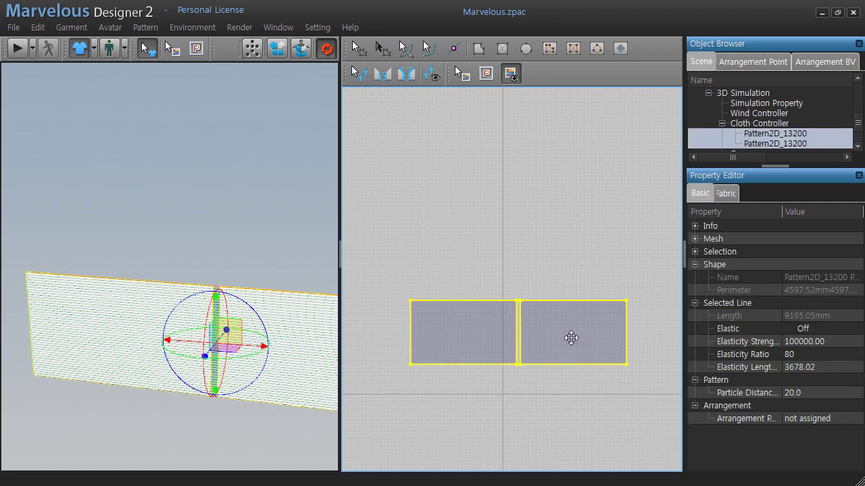
Paste a duplicate of the sewn pair above the originals and scale it down slightly.
key(ctrl+c)
key(ctrl+v)
click(543, 259)
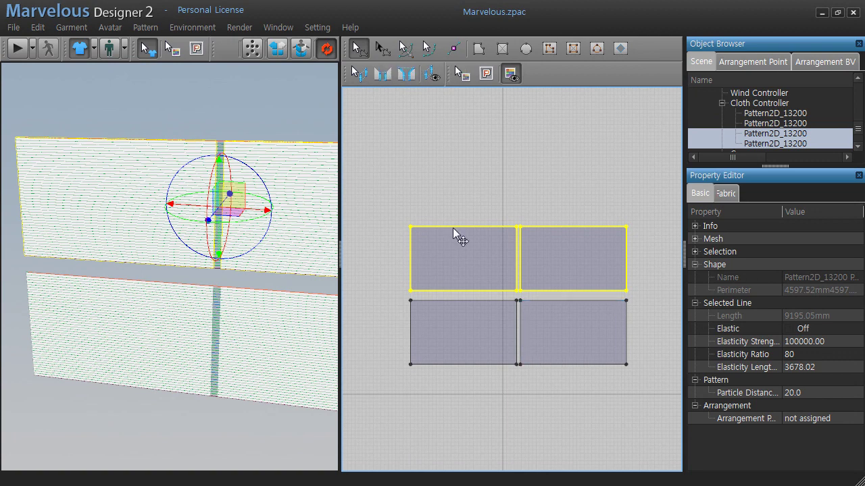
click(381, 51)
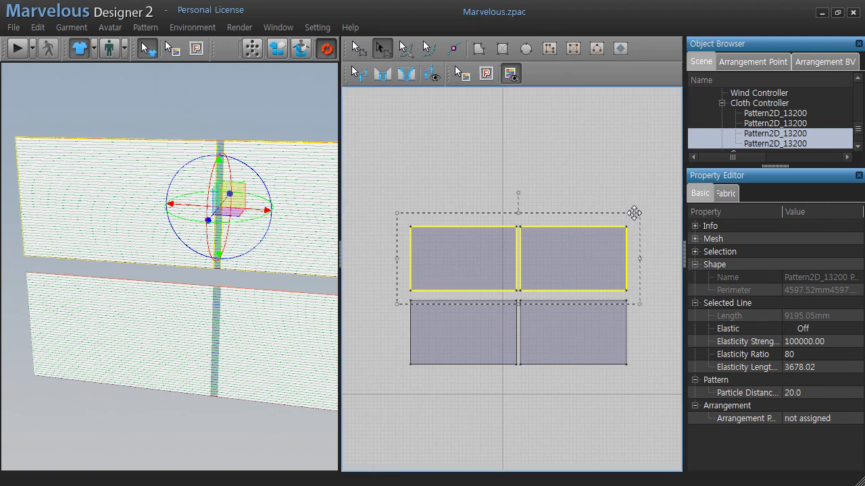
mouse_move(636, 214)
mouse_down()
mouse_move(590, 248)
mouse_move(632, 223)
mouse_move(618, 230)
mouse_up()
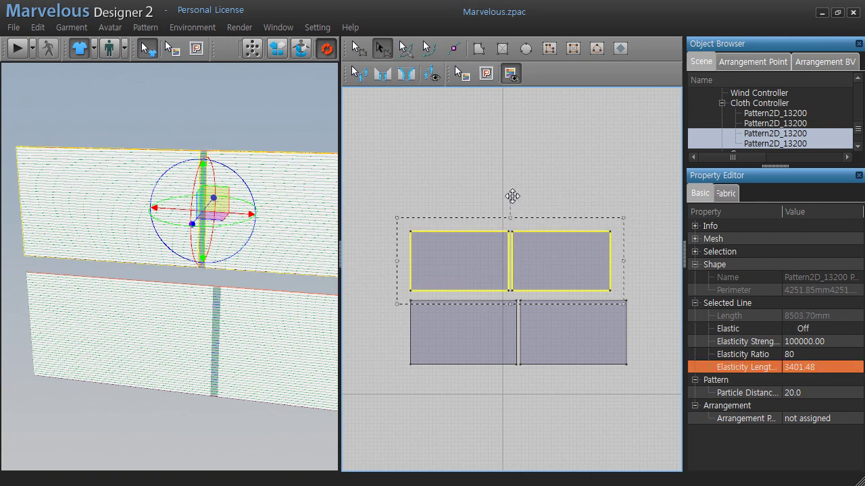
drag(510, 197, 511, 196)
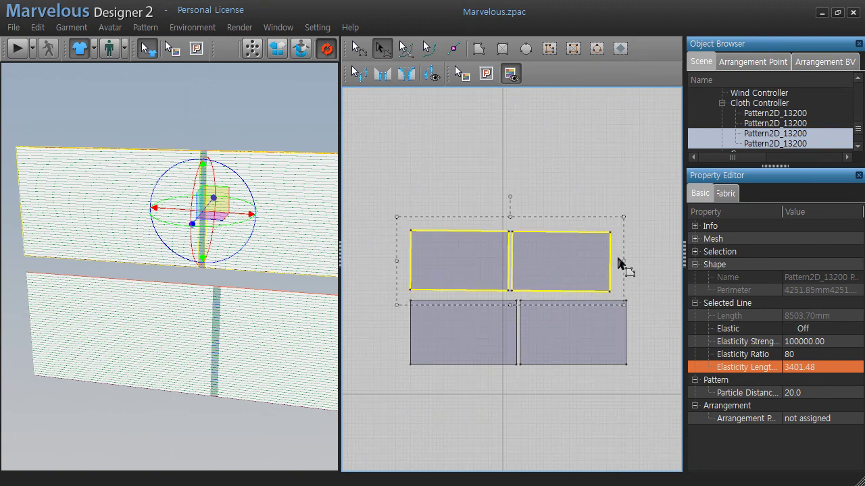
key(ctrl+z)
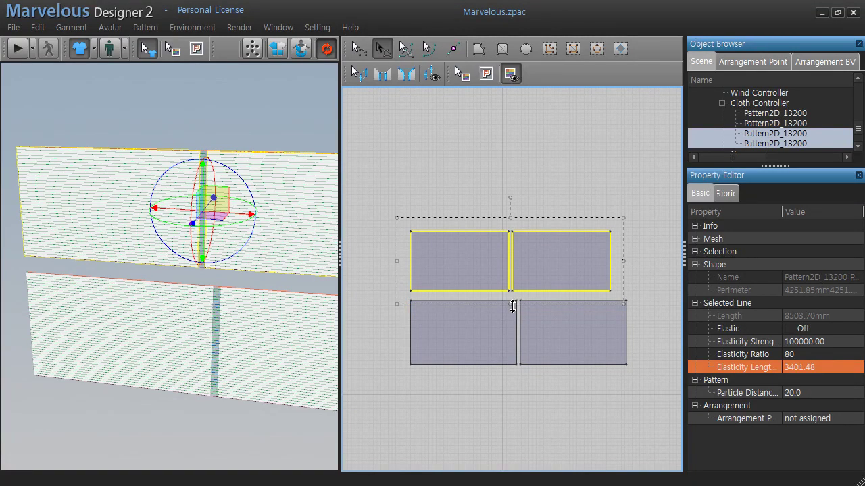
Reselect the upper pair of panels and frame them in the 3D view.
click(561, 180)
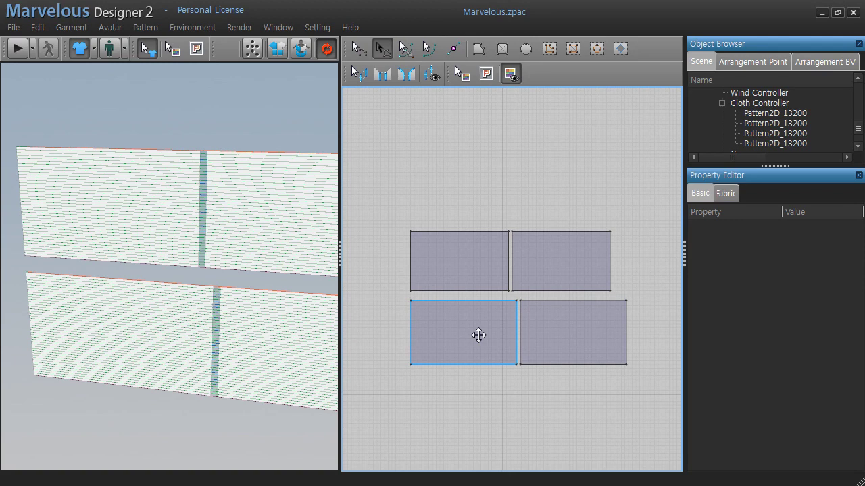
click(611, 215)
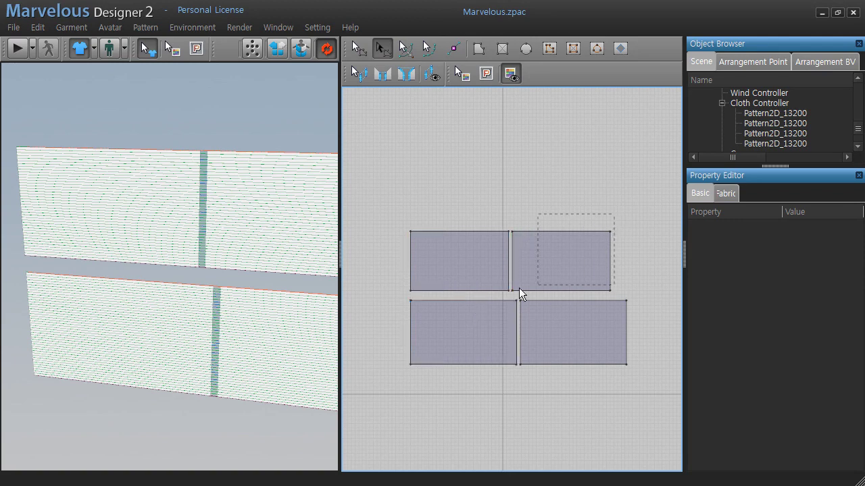
drag(392, 294, 389, 295)
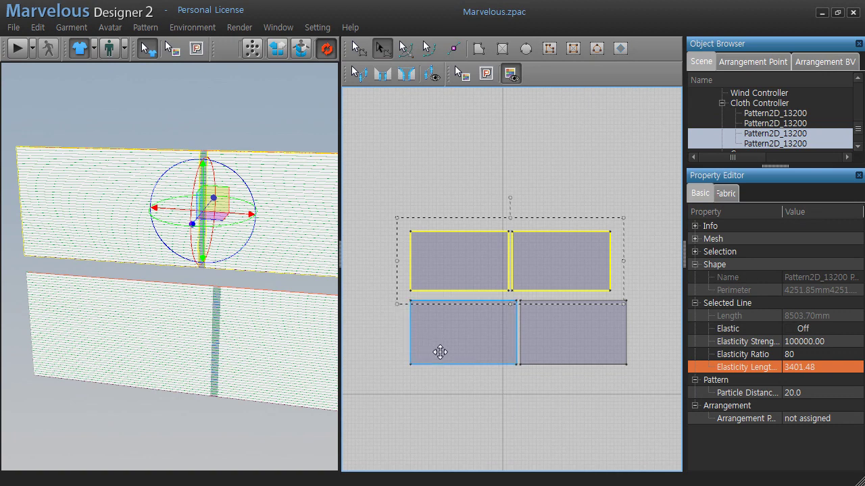
click(616, 400)
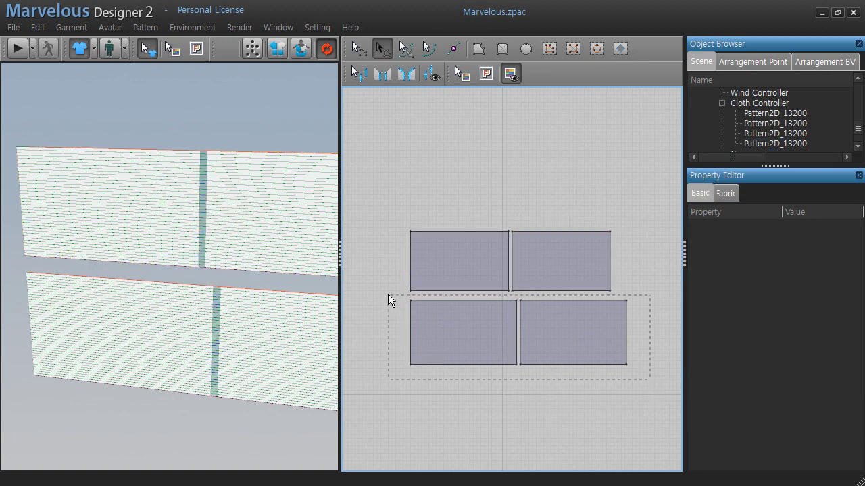
drag(388, 295, 387, 295)
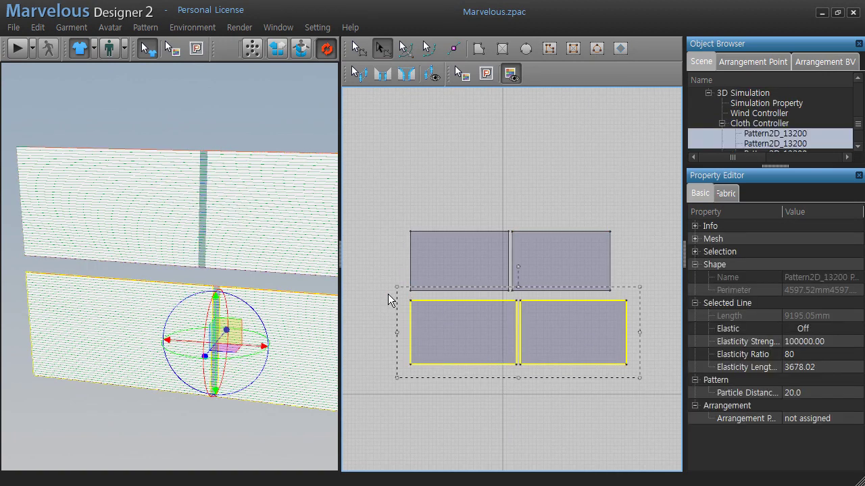
click(382, 238)
drag(387, 208, 637, 293)
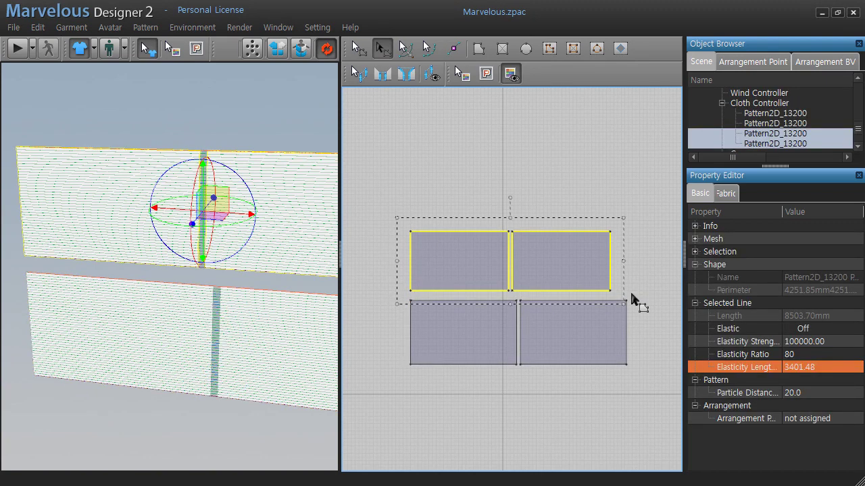
middle_drag(293, 376, 249, 366)
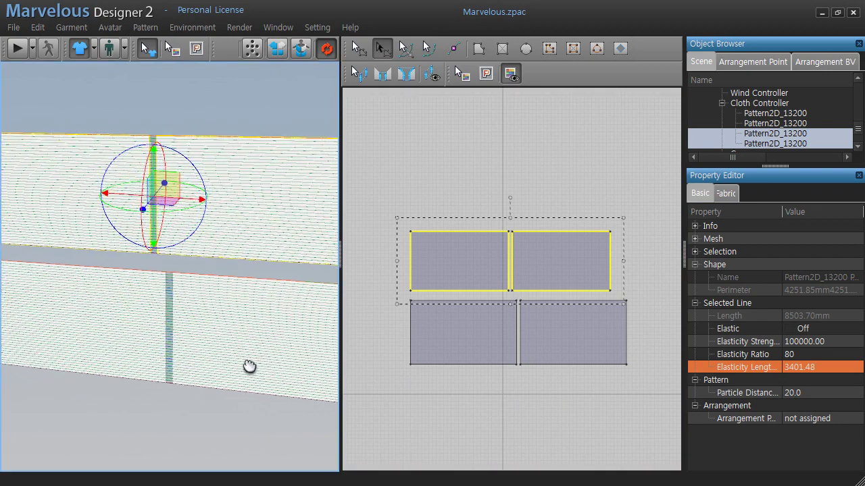
mouse_move(77, 226)
right_down()
mouse_move(139, 251)
mouse_move(135, 257)
right_up()
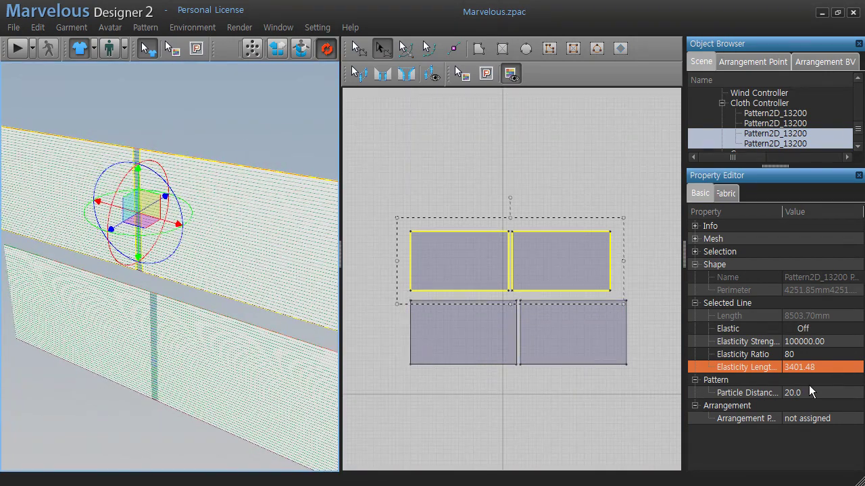
Set the upper panels' fabric Pressure to 15, then deselect them.
mouse_move(801, 354)
click(727, 194)
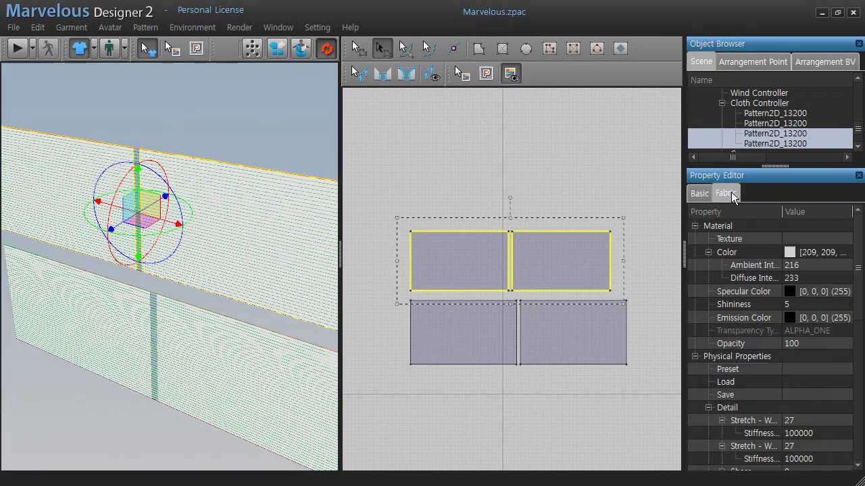
drag(862, 333, 862, 380)
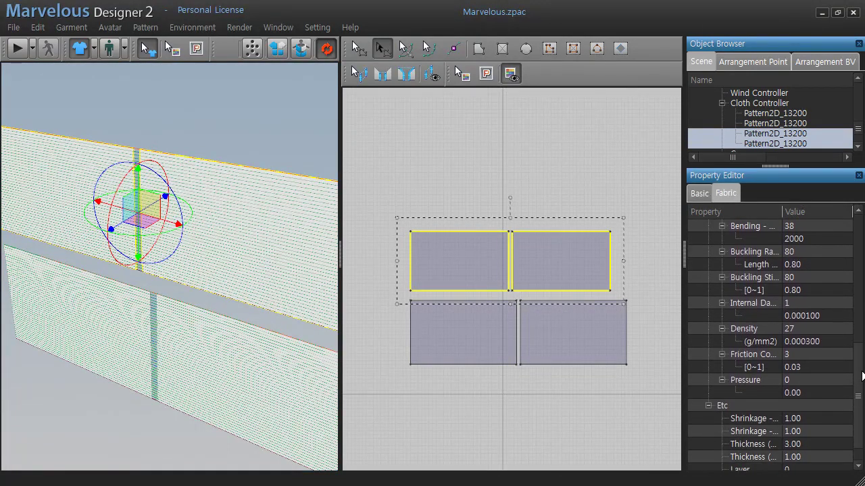
click(814, 369)
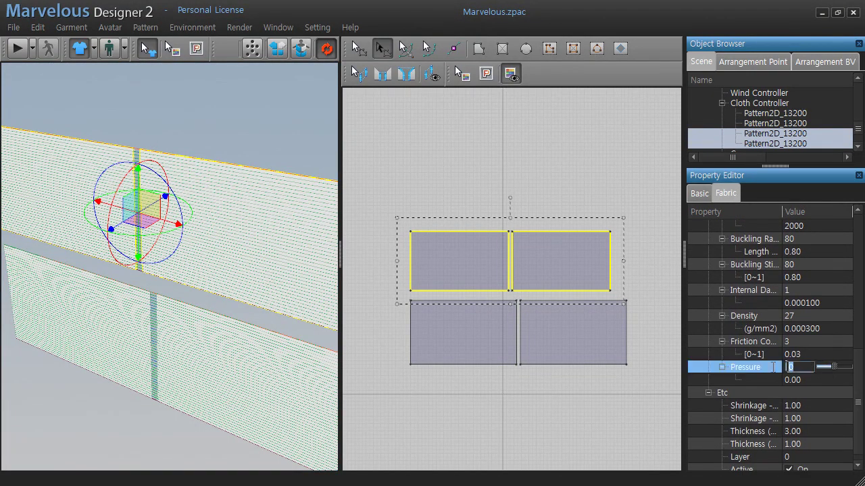
text(15)
key(Return)
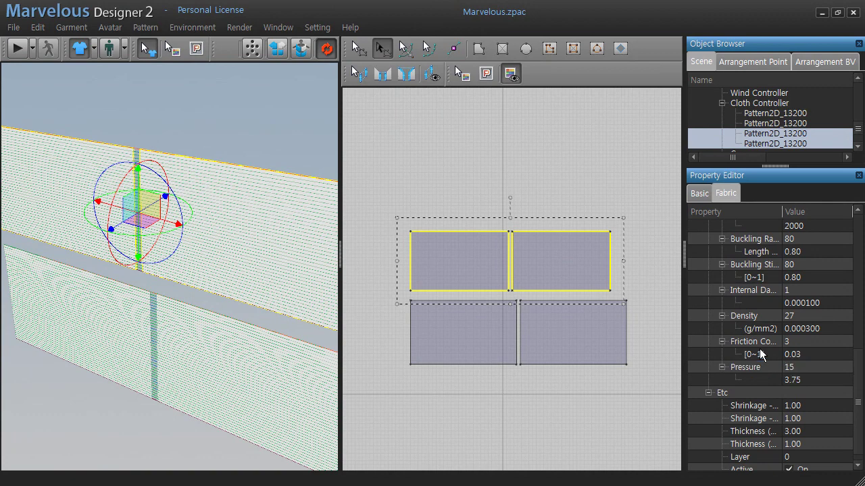
click(600, 383)
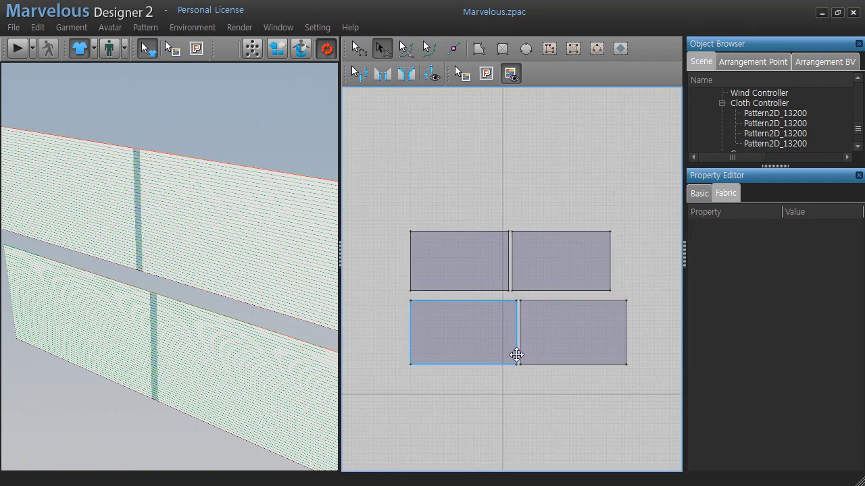
Raise the Fold Angle of the lower panels' seams from 180 to 360.
click(366, 77)
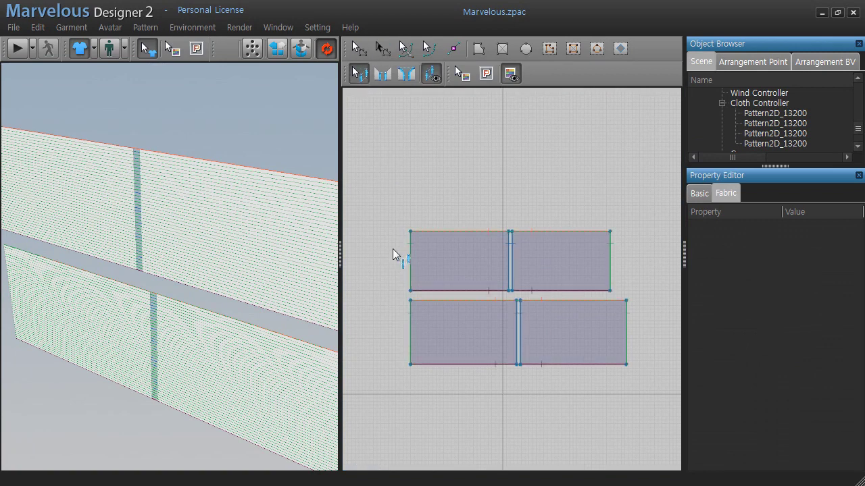
drag(389, 295, 663, 390)
click(700, 193)
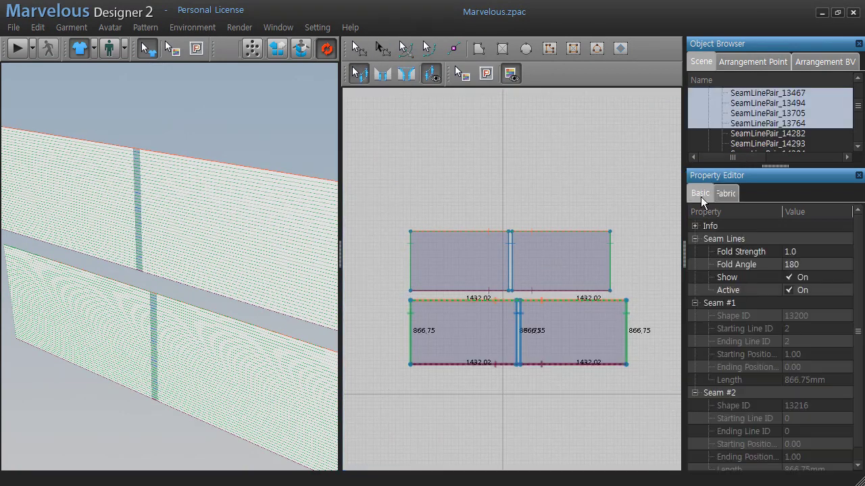
click(814, 265)
drag(835, 266, 856, 265)
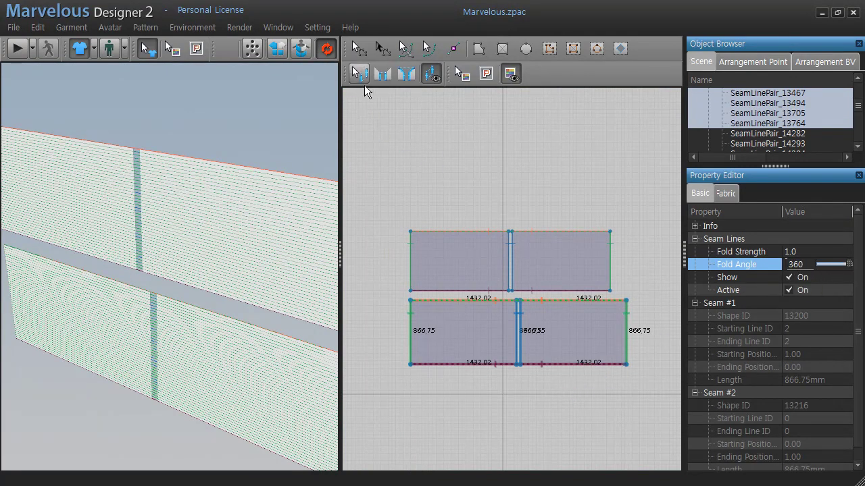
click(358, 48)
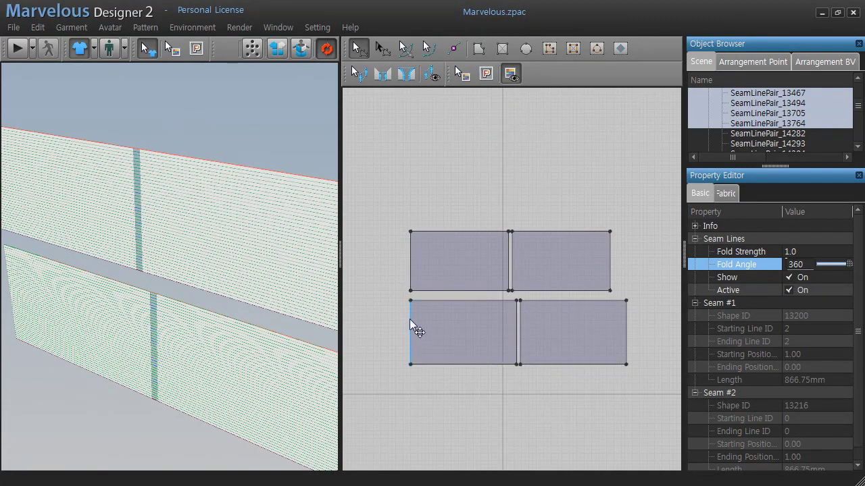
Mark both lower panels' outlines Elastic with an Elasticity Ratio of 90.
drag(397, 303, 669, 397)
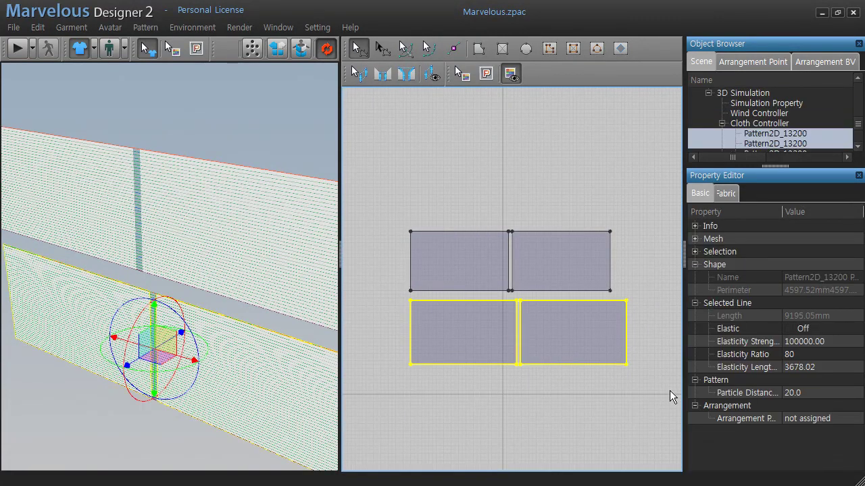
click(789, 328)
click(790, 328)
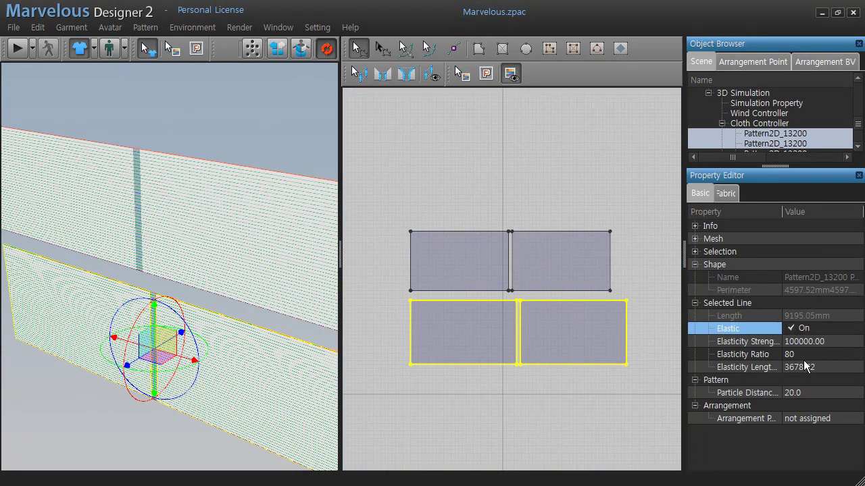
click(805, 355)
text(90)
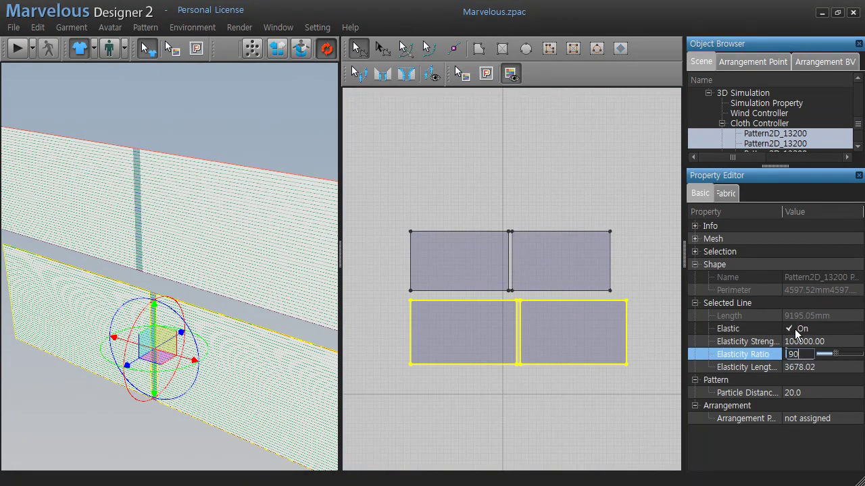
key(Return)
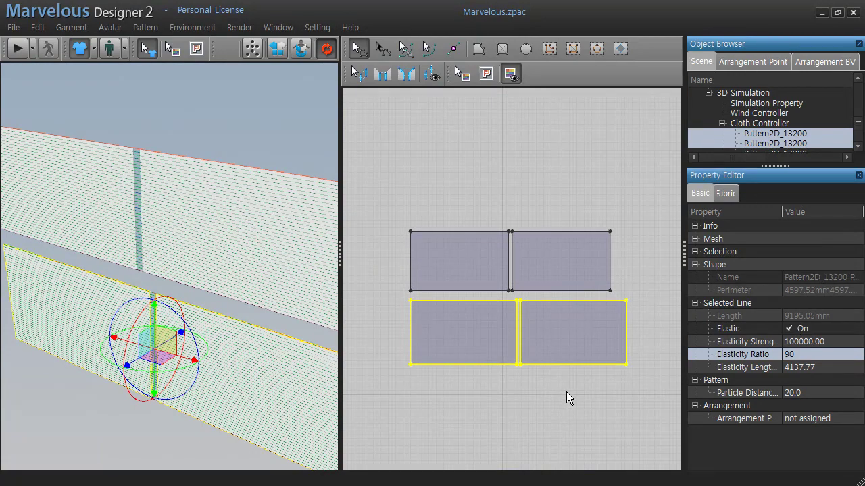
Move the lower-right panel left beside the others and flip it horizontally.
click(556, 399)
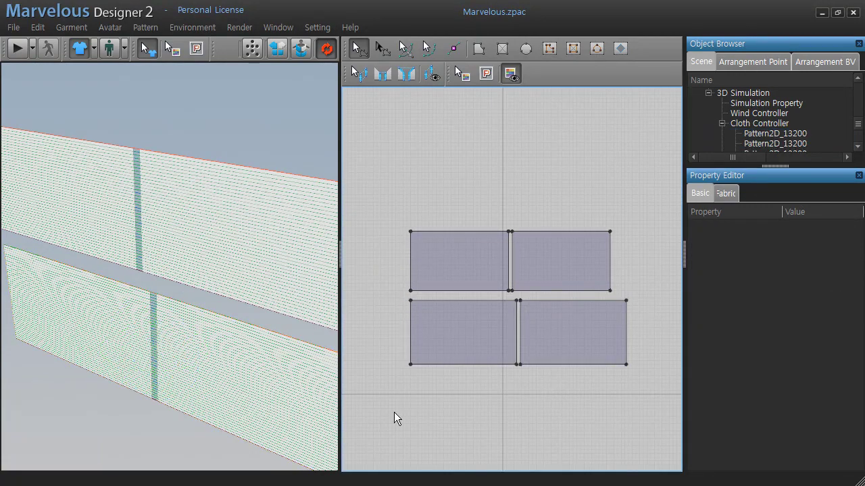
right_drag(227, 354, 311, 322)
click(230, 321)
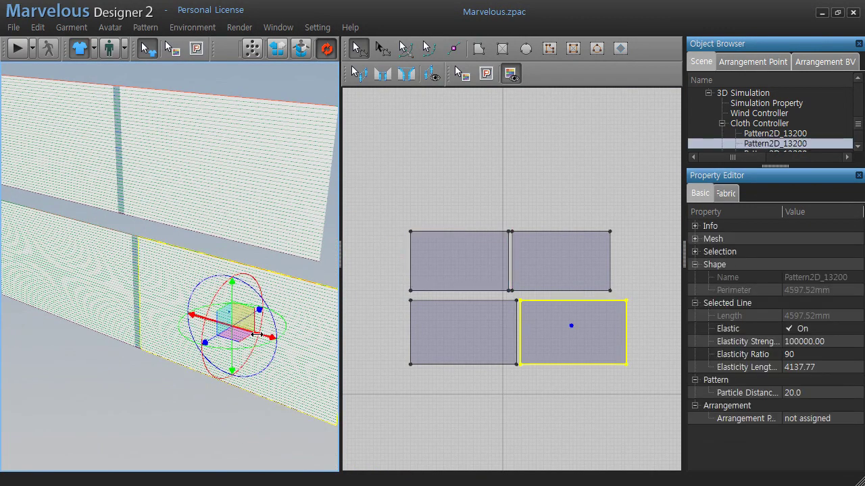
drag(230, 321, 60, 271)
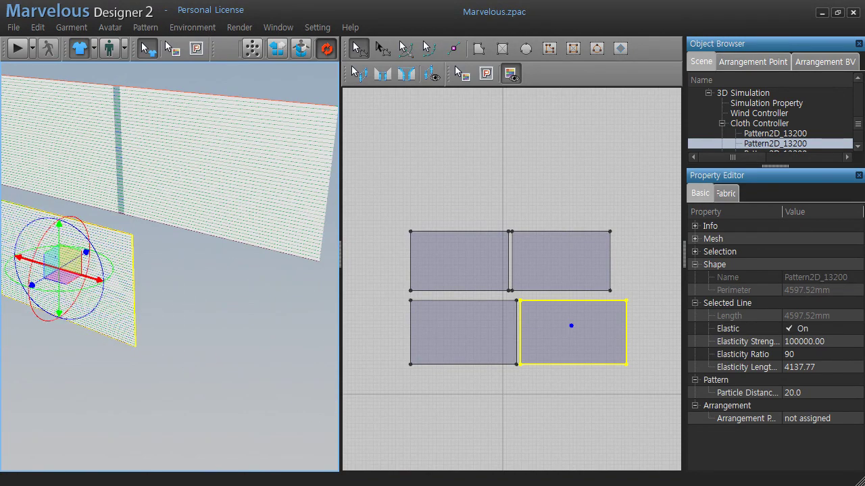
mouse_move(106, 295)
right_down()
mouse_move(189, 347)
mouse_move(93, 308)
mouse_move(120, 344)
mouse_move(139, 352)
right_up()
drag(139, 352, 148, 359)
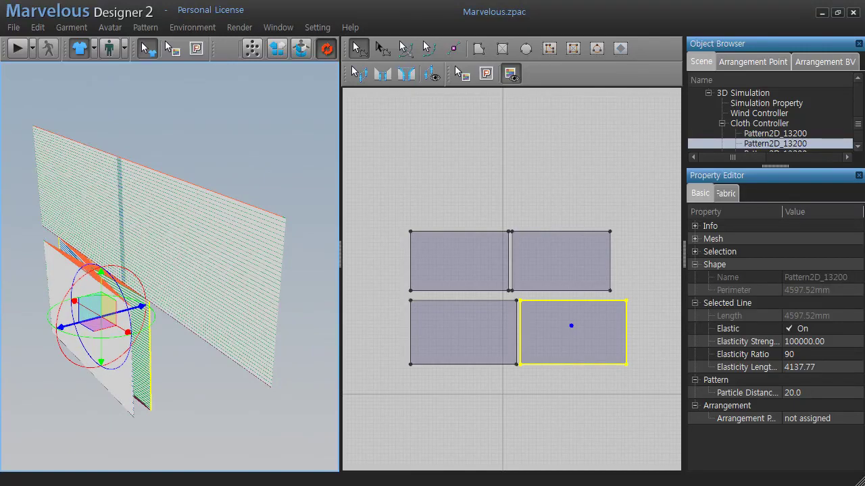
right_click(151, 362)
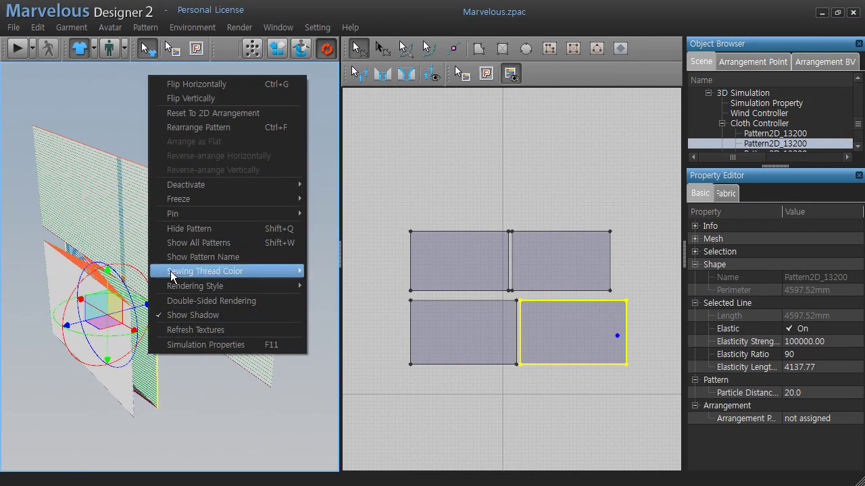
click(223, 87)
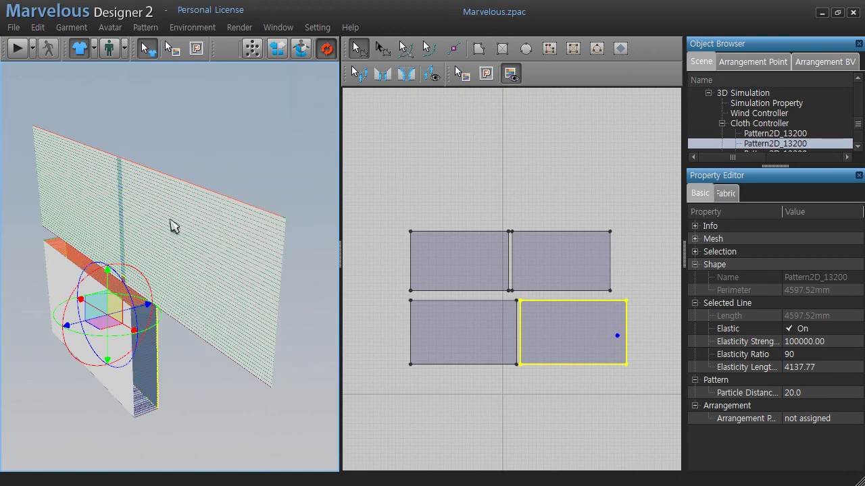
Raise the top-right panel above the others, flip it horizontally, then select the top two patterns.
right_drag(196, 370, 239, 404)
click(285, 330)
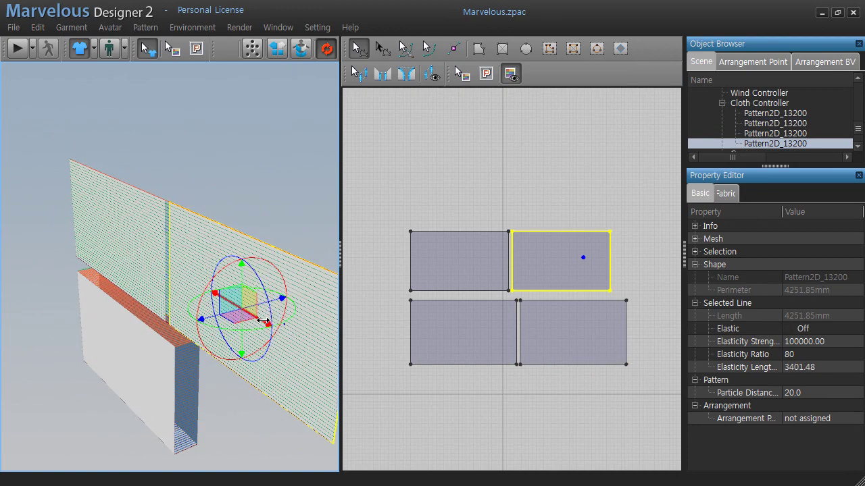
mouse_move(260, 321)
mouse_down()
mouse_move(83, 238)
mouse_move(167, 220)
mouse_up()
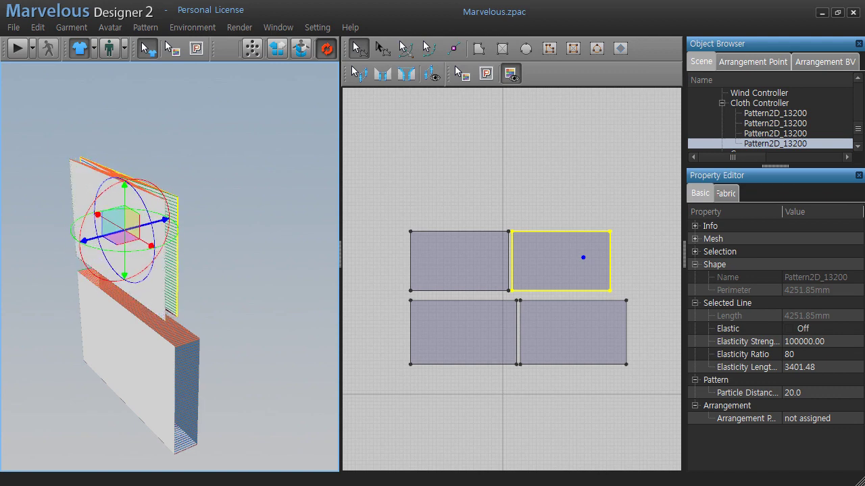
right_click(171, 276)
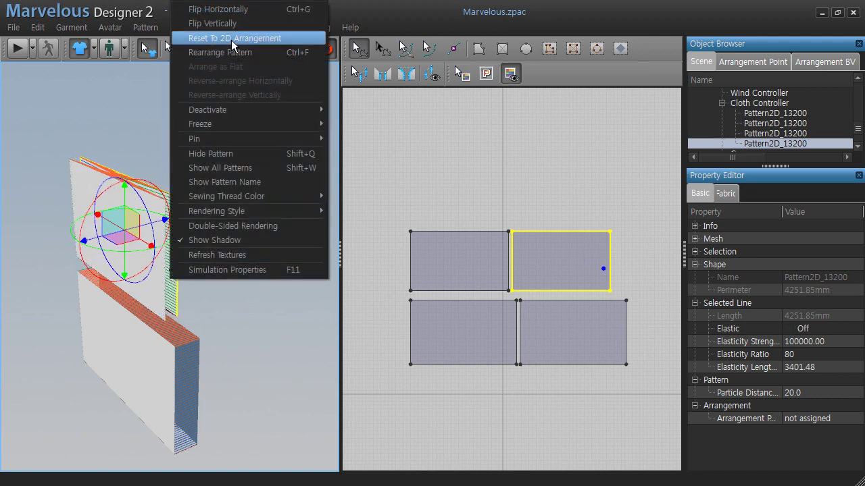
click(228, 10)
middle_drag(120, 391, 171, 375)
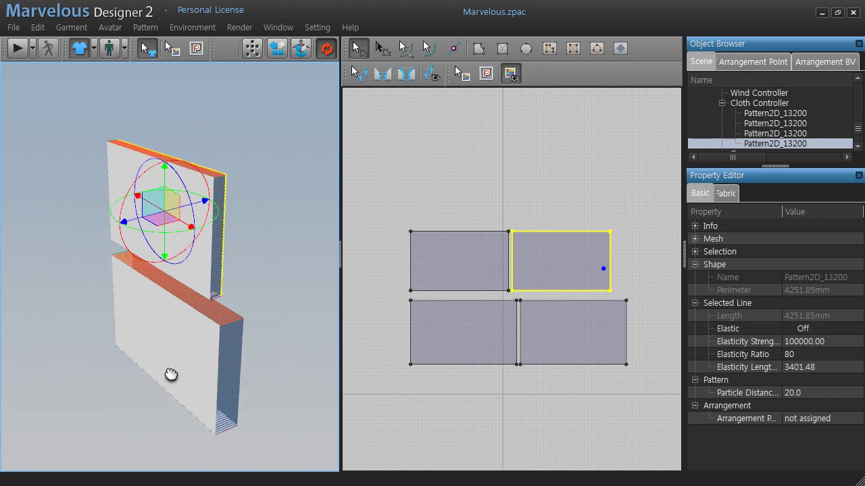
mouse_move(377, 208)
mouse_down()
mouse_move(604, 296)
mouse_move(634, 295)
mouse_up()
Rotate the selected upper panels about their vertical axis in the 3D view.
key(2)
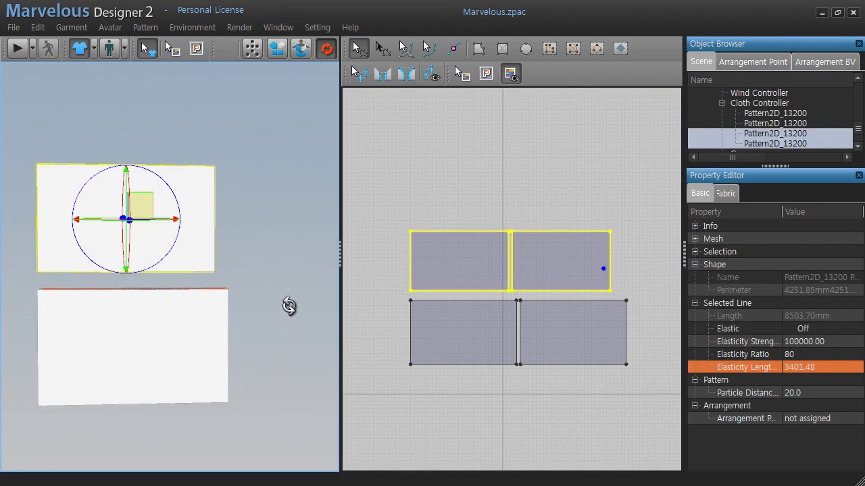
right_drag(188, 285, 158, 294)
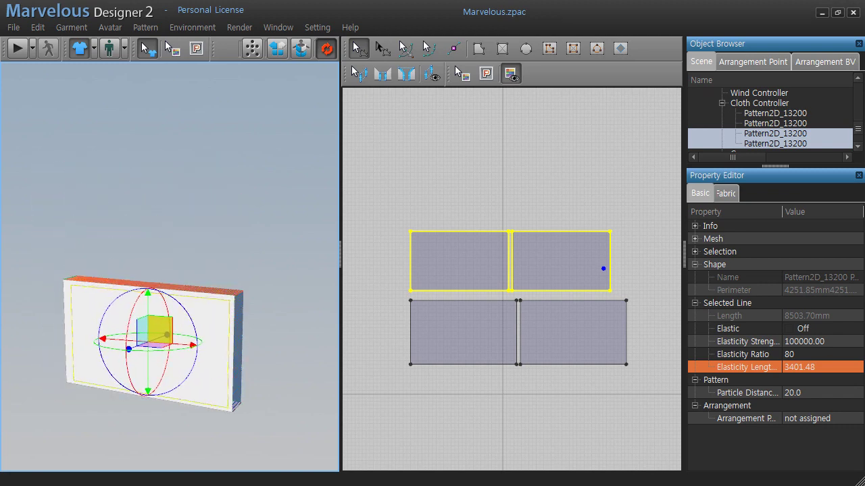
drag(157, 346, 148, 358)
right_drag(148, 358, 134, 354)
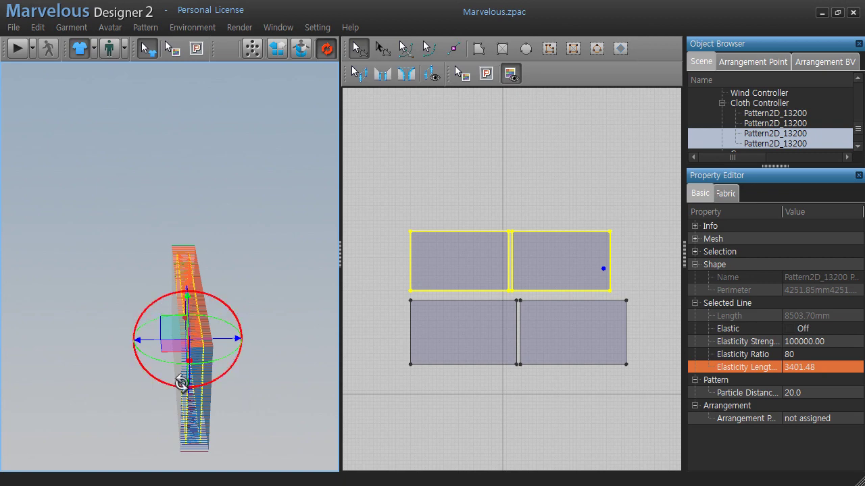
Select all four patterns and rotate the whole stack to lie flat.
click(396, 224)
key(ctrl+a)
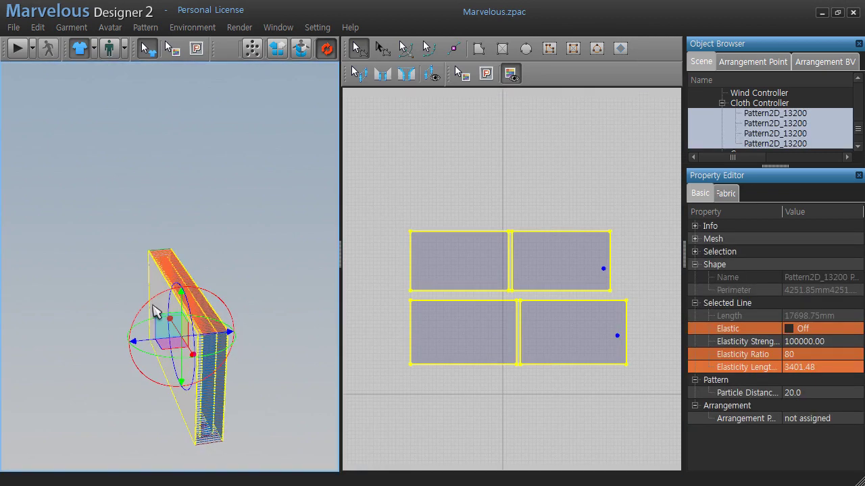
mouse_move(145, 299)
mouse_down()
mouse_move(186, 284)
mouse_move(230, 297)
mouse_up()
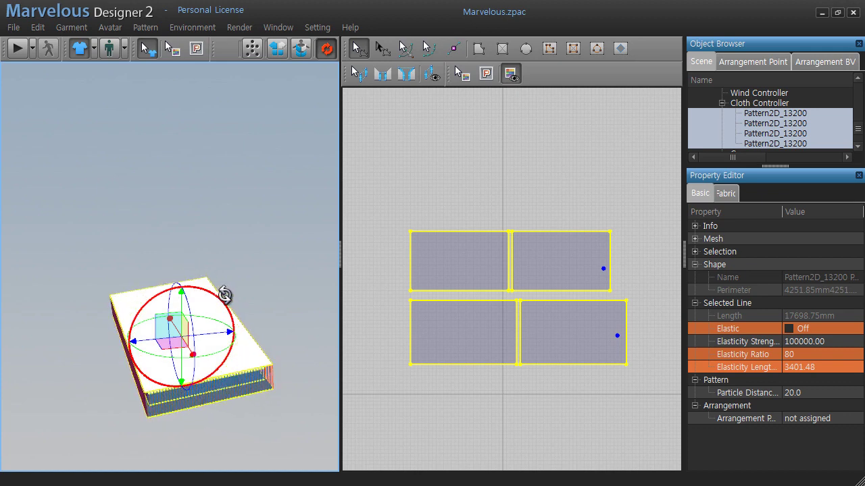
right_drag(230, 296, 249, 402)
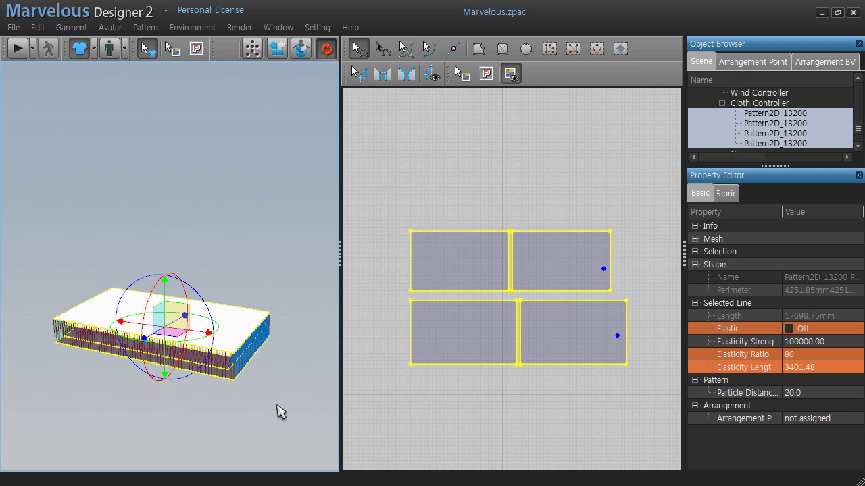
Start the simulation and tug a pillow corner upward while it inflates.
key(space)
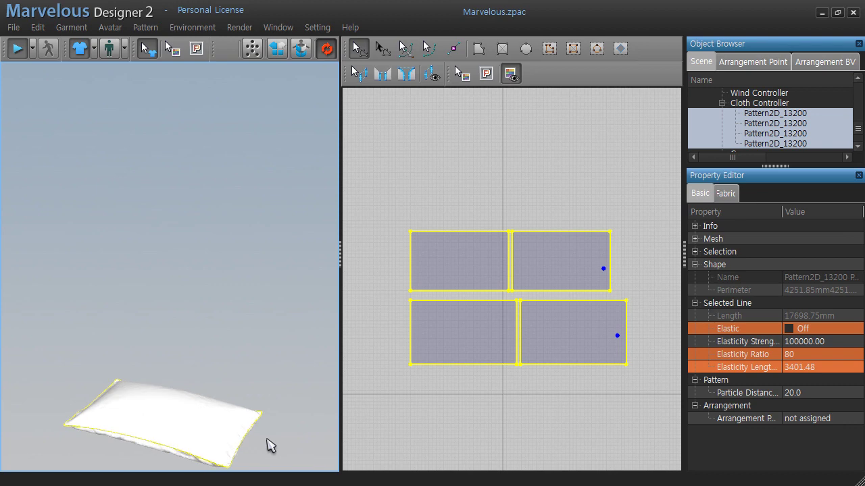
drag(265, 406, 273, 310)
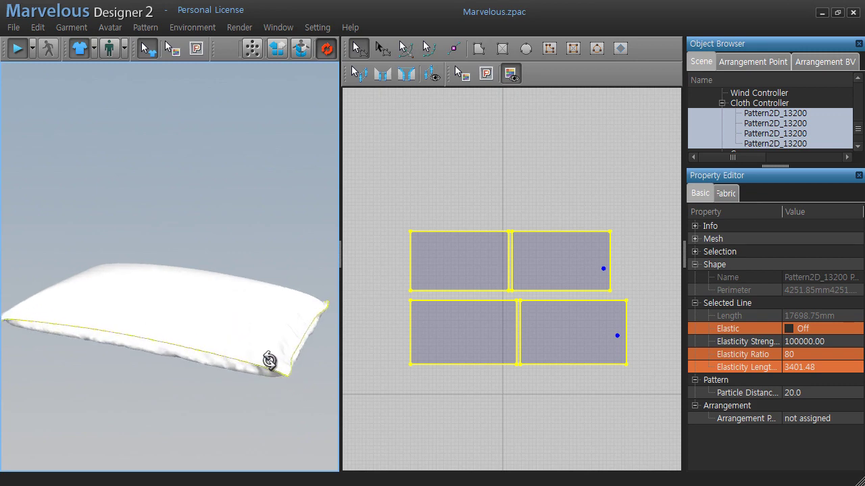
mouse_move(273, 359)
right_down()
mouse_move(203, 331)
mouse_move(228, 361)
mouse_move(283, 363)
mouse_move(433, 288)
right_up()
Raise the top two patterns' fabric Pressure from 15 to 18 with the slider.
click(621, 293)
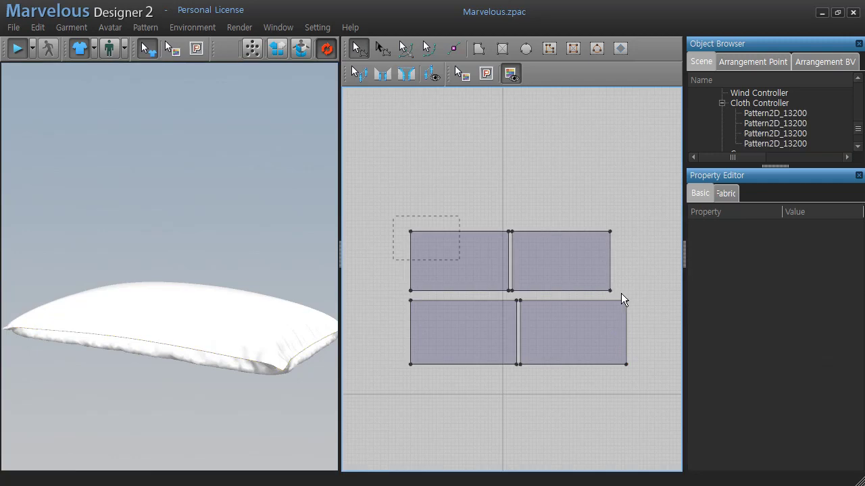
drag(620, 294, 622, 294)
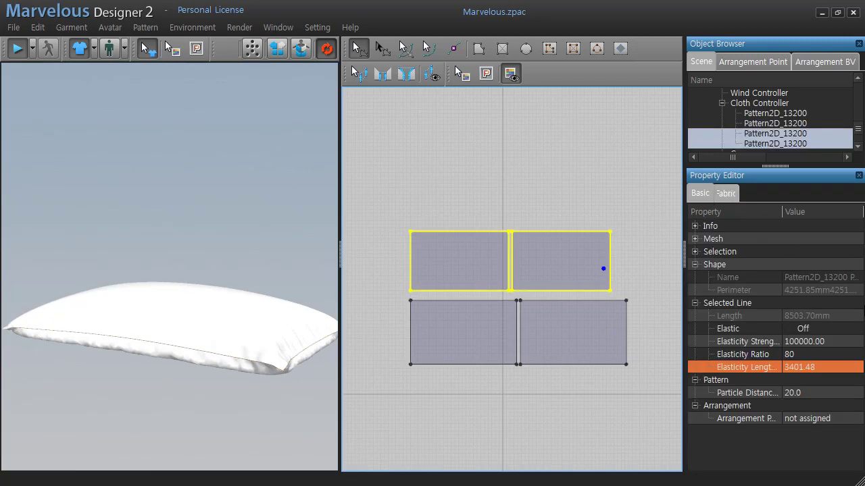
click(724, 193)
scroll(862, 338, down, 3)
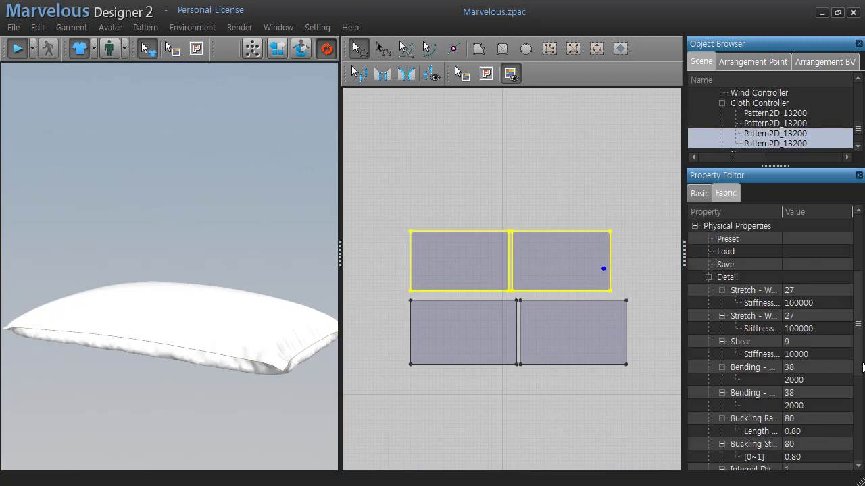
scroll(862, 378, down, 5)
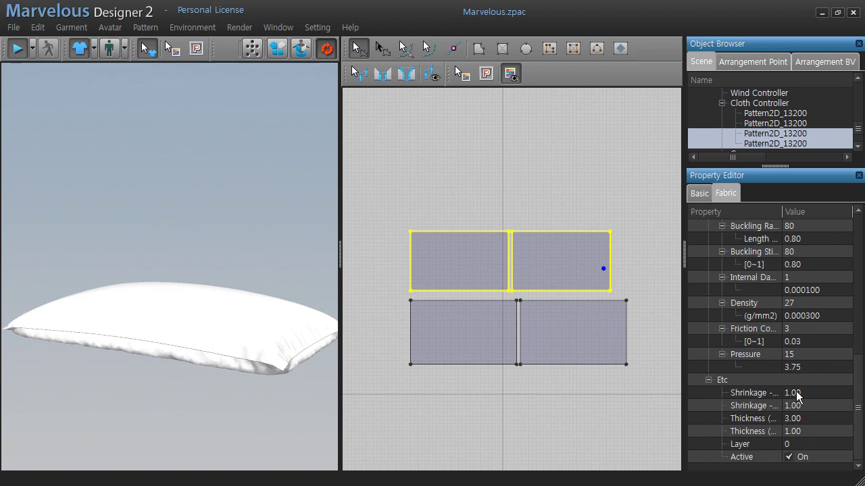
click(799, 354)
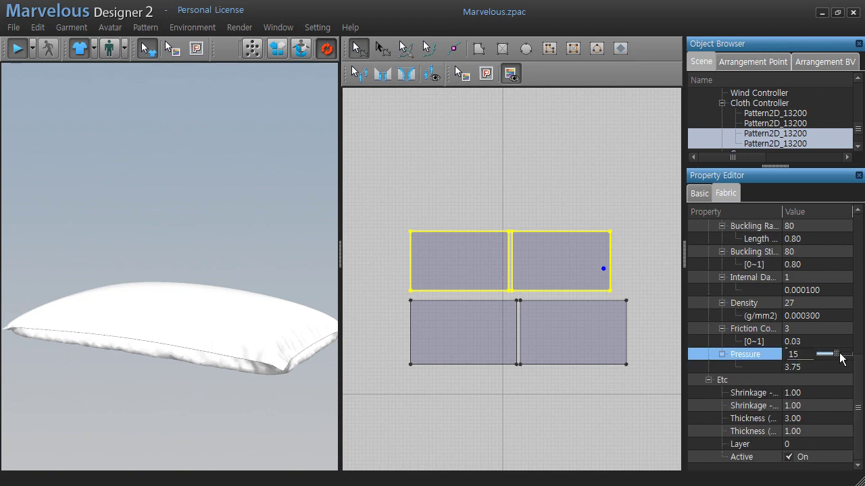
drag(840, 357, 842, 356)
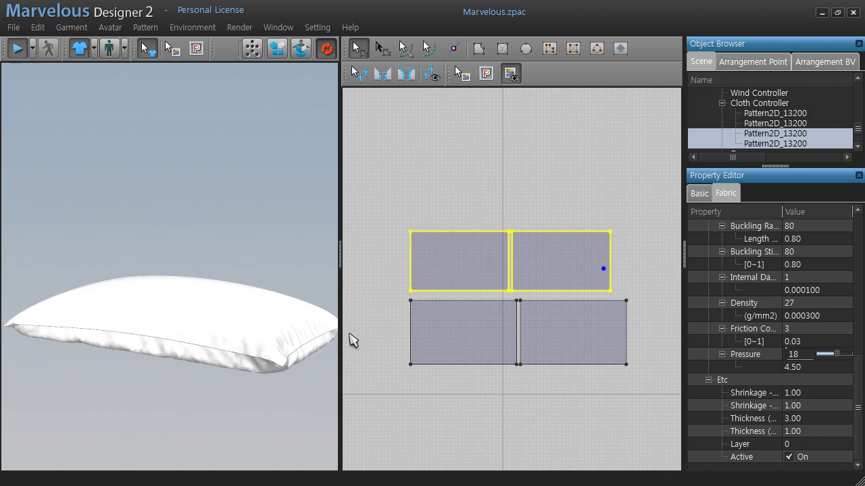
Draw a tall narrow rectangle strip left of the panels and paste a copy on the right.
click(502, 48)
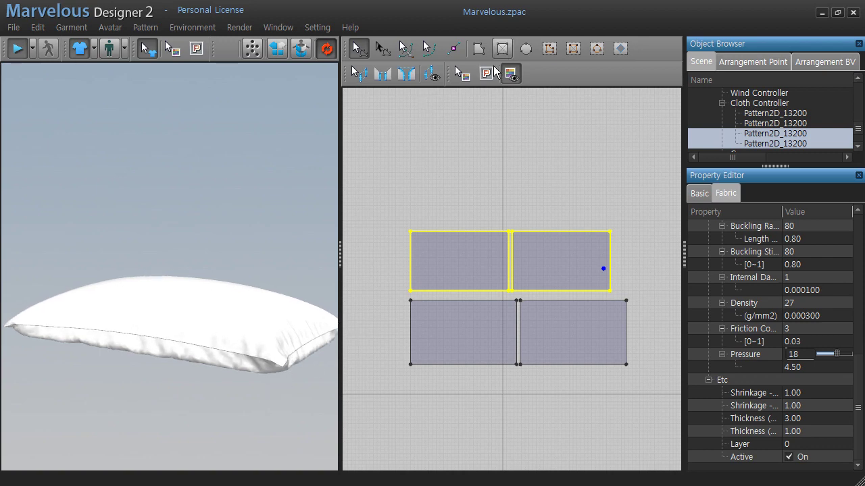
key(space)
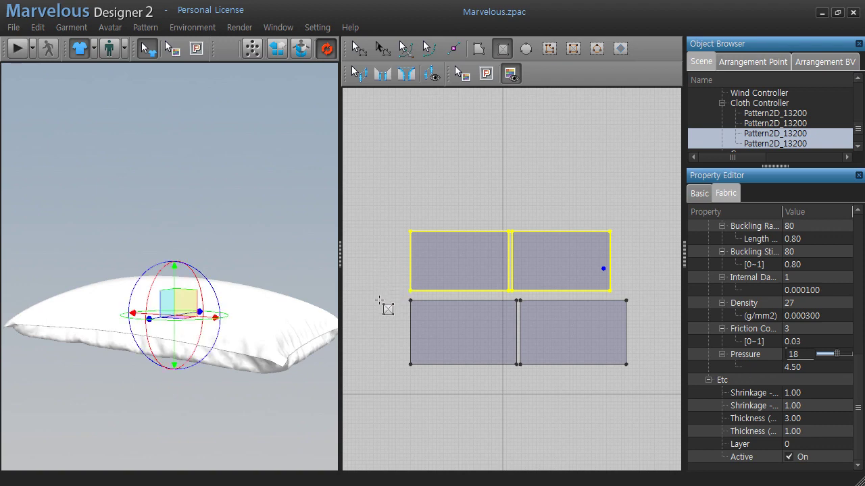
mouse_move(371, 283)
mouse_down()
mouse_move(396, 387)
mouse_move(387, 399)
mouse_up()
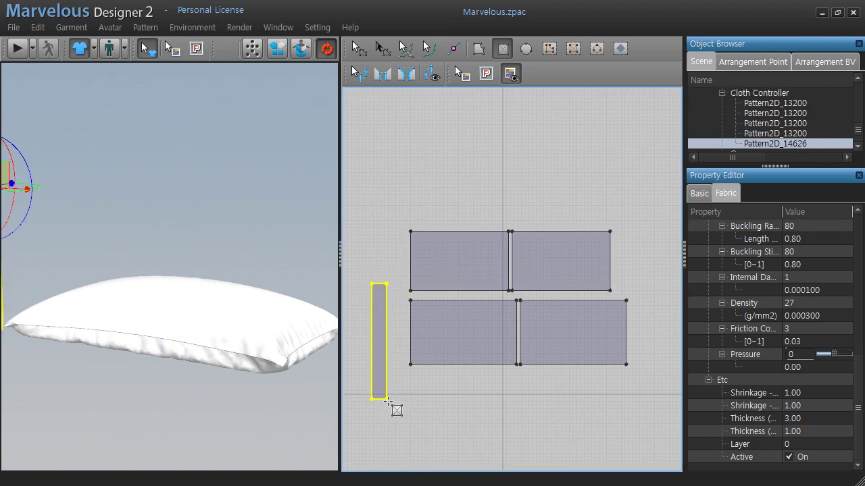
key(ctrl+c)
key(ctrl+v)
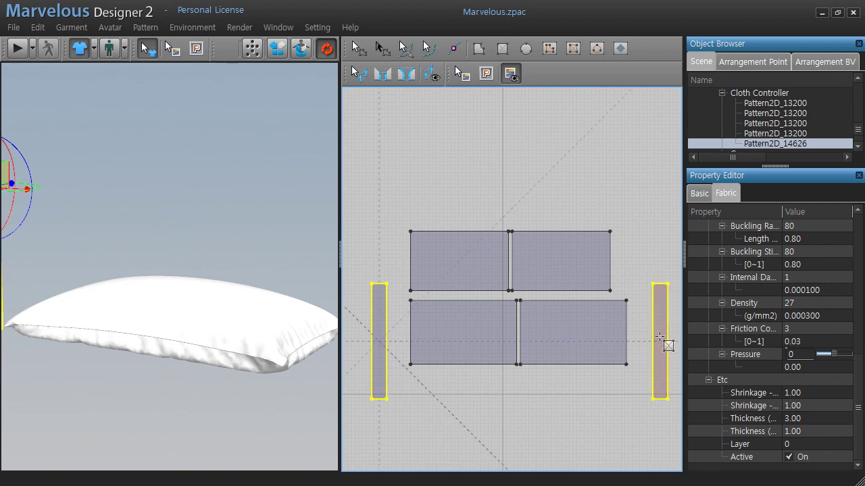
click(650, 337)
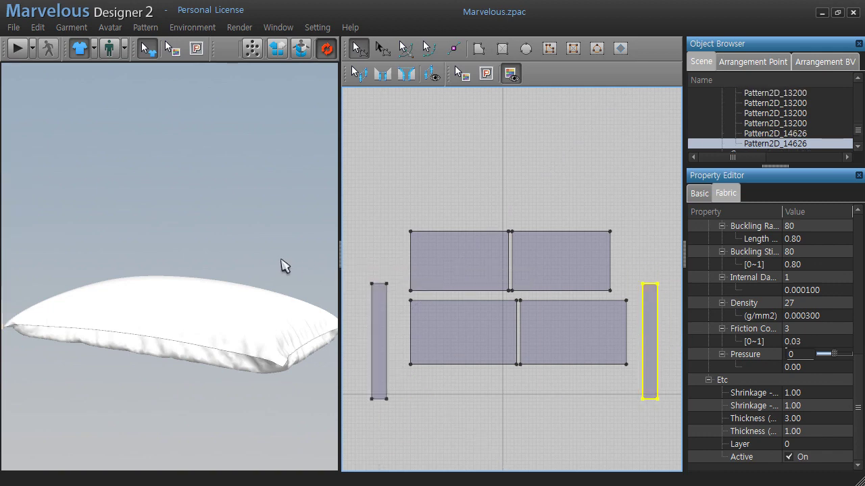
Select both side strips and rotate them until they lie horizontal.
mouse_move(214, 298)
right_down()
mouse_move(183, 325)
mouse_move(323, 336)
mouse_move(141, 319)
right_up()
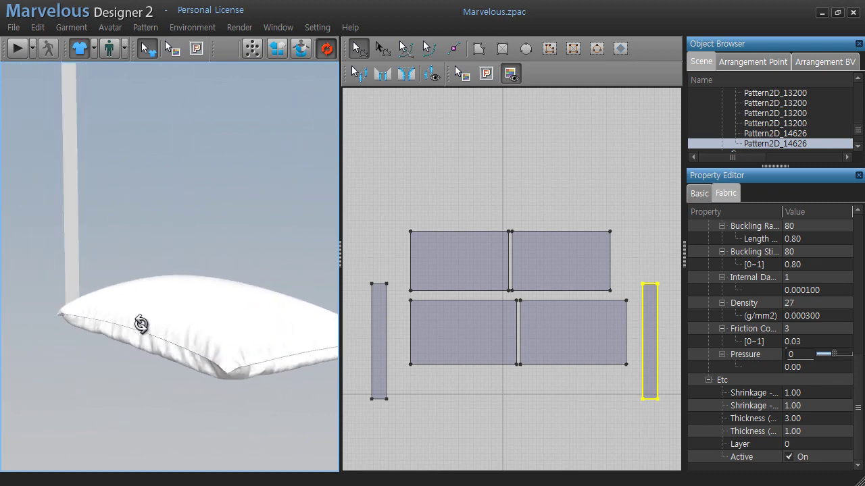
shift+click(376, 328)
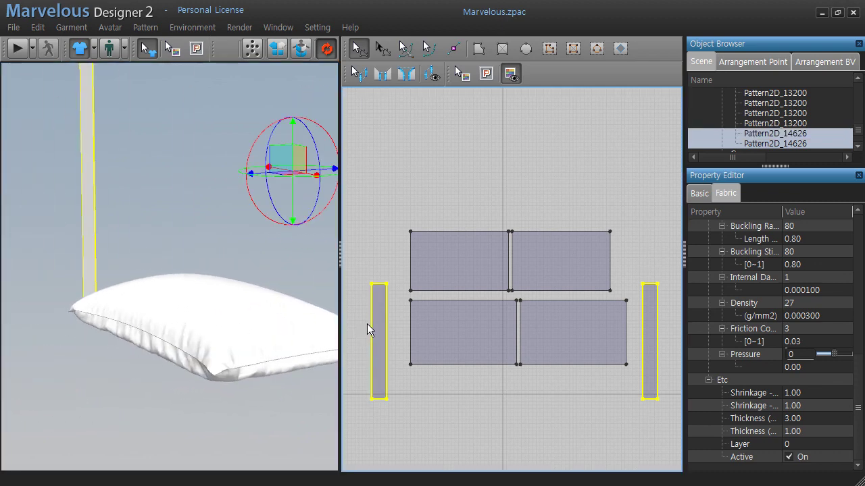
mouse_move(261, 144)
mouse_down()
mouse_move(278, 122)
mouse_move(312, 127)
mouse_up()
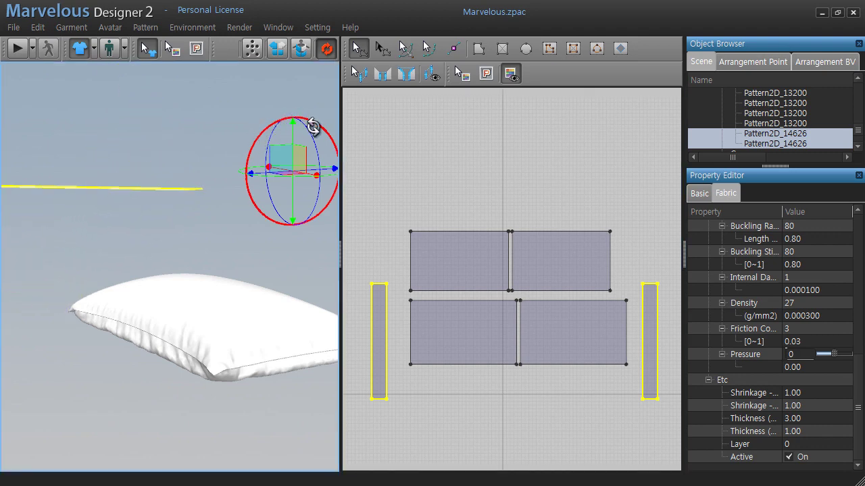
right_drag(313, 129, 200, 365)
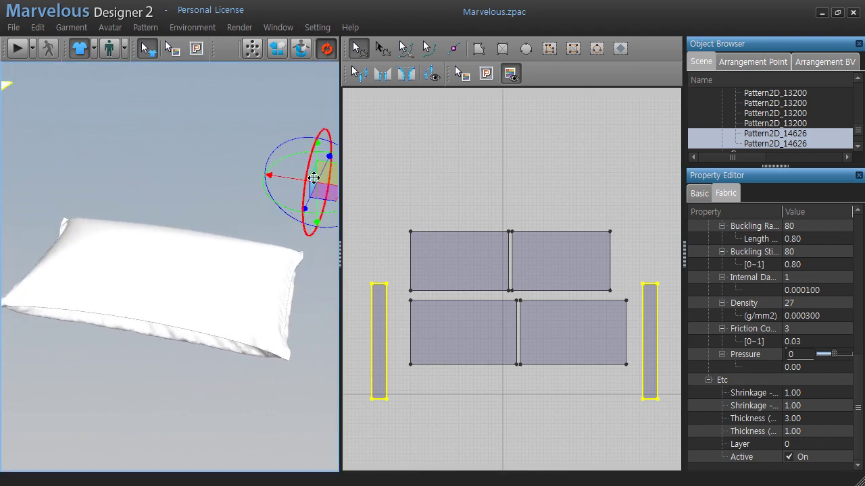
mouse_move(314, 180)
right_down()
mouse_move(291, 304)
mouse_move(320, 304)
mouse_move(306, 332)
right_up()
Lift the strips slightly and move the right strip beside the pillow's end.
scroll(282, 358, down, 2)
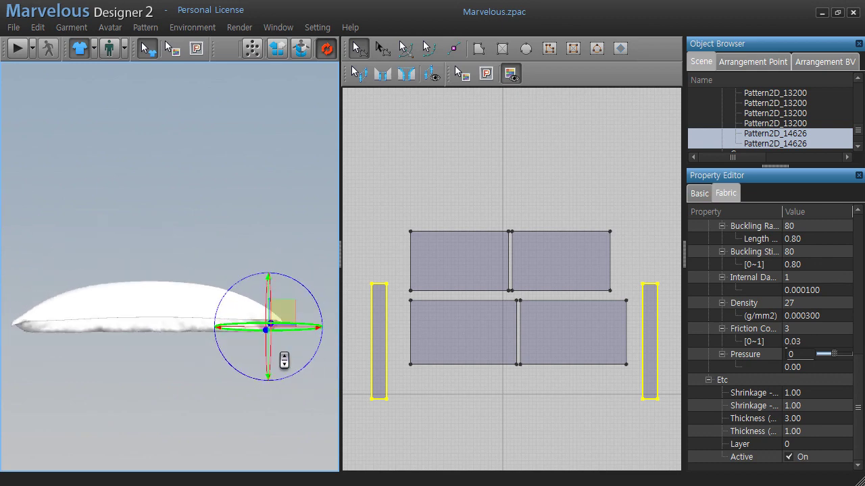
scroll(281, 359, down, 2)
drag(250, 293, 254, 279)
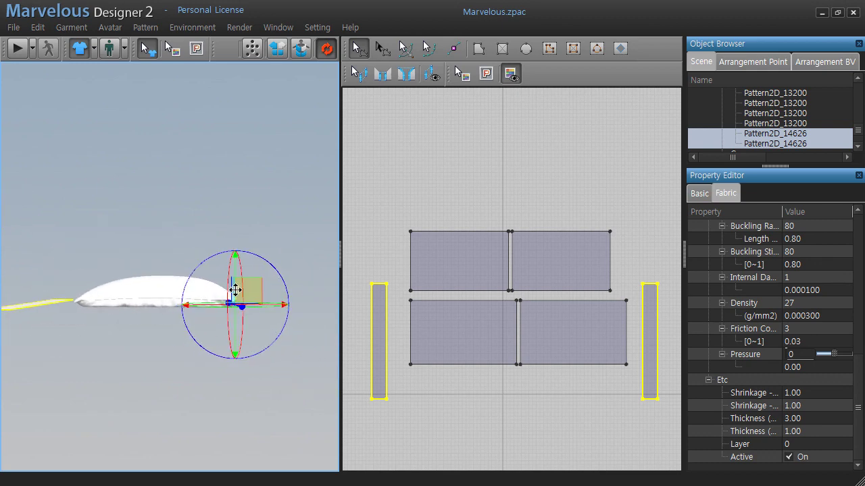
mouse_move(257, 343)
right_down()
mouse_move(331, 399)
mouse_move(306, 183)
right_up()
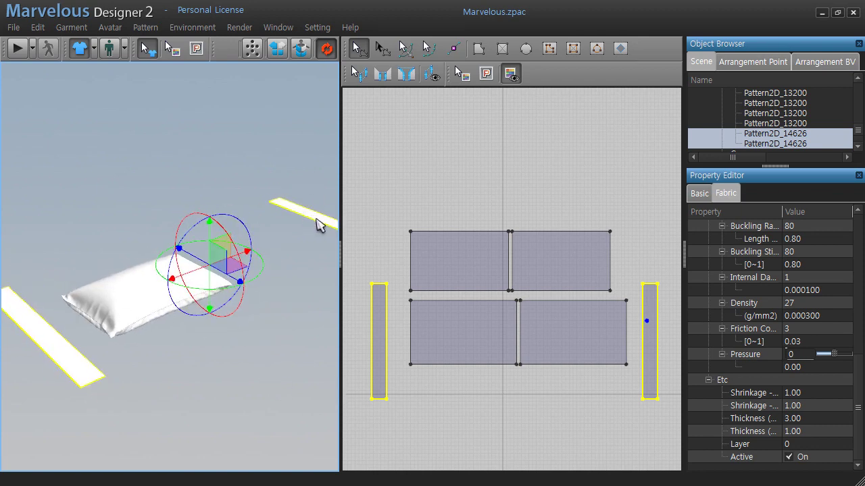
click(395, 196)
click(648, 343)
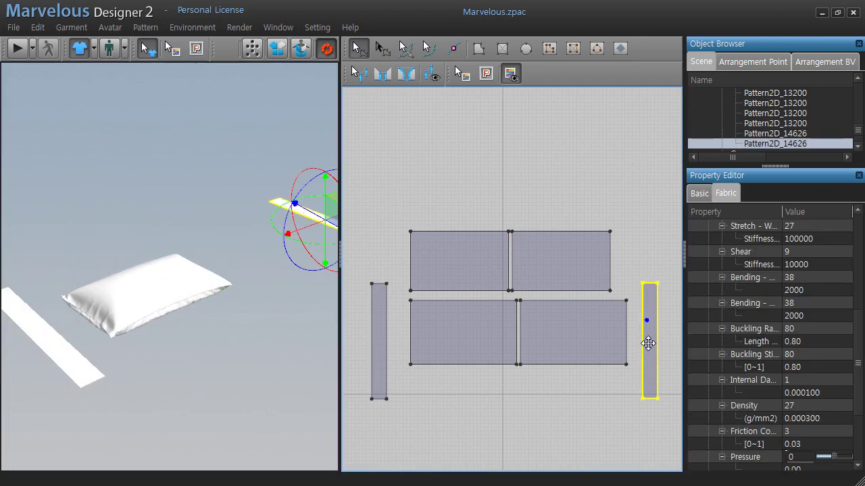
drag(301, 229, 202, 277)
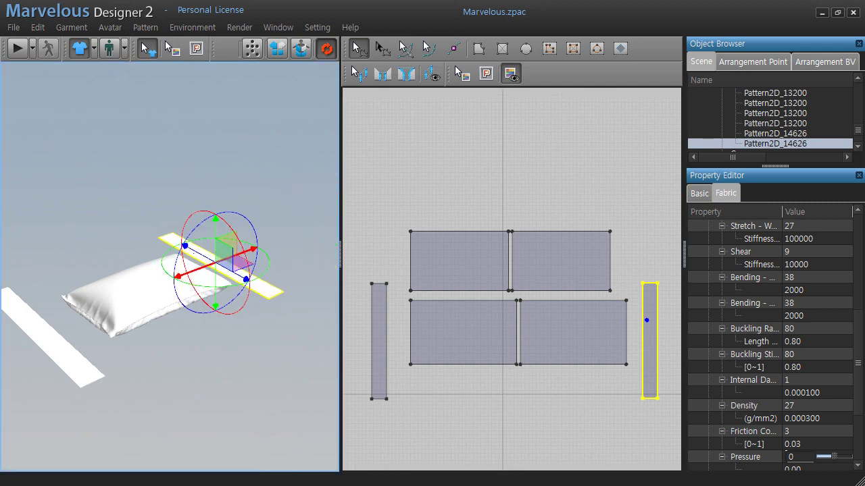
Move the left strip parallel beside the opposite end, then select the lower-left pillow panel.
click(41, 336)
drag(42, 336, 59, 320)
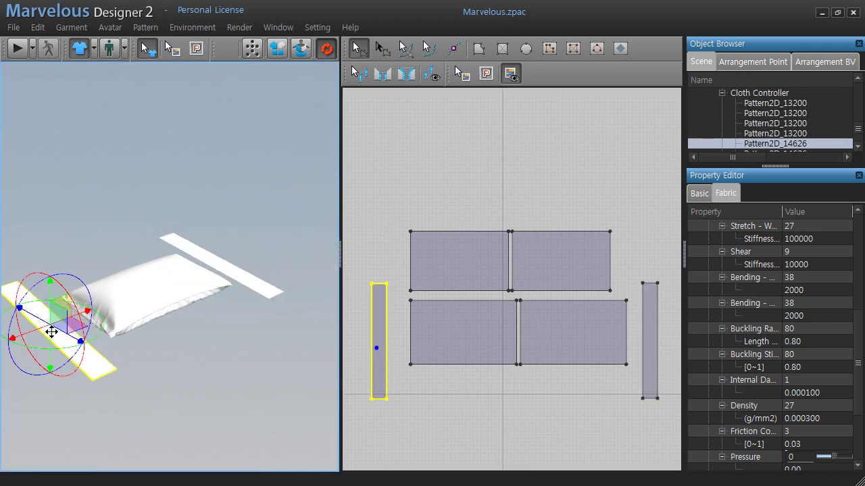
mouse_move(283, 343)
right_down()
mouse_move(213, 300)
mouse_move(230, 344)
mouse_move(165, 290)
right_up()
drag(82, 279, 102, 279)
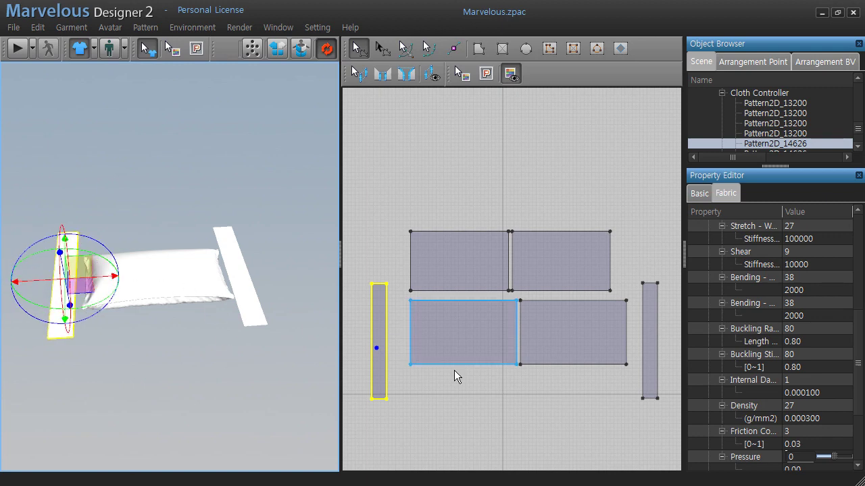
click(493, 404)
click(73, 285)
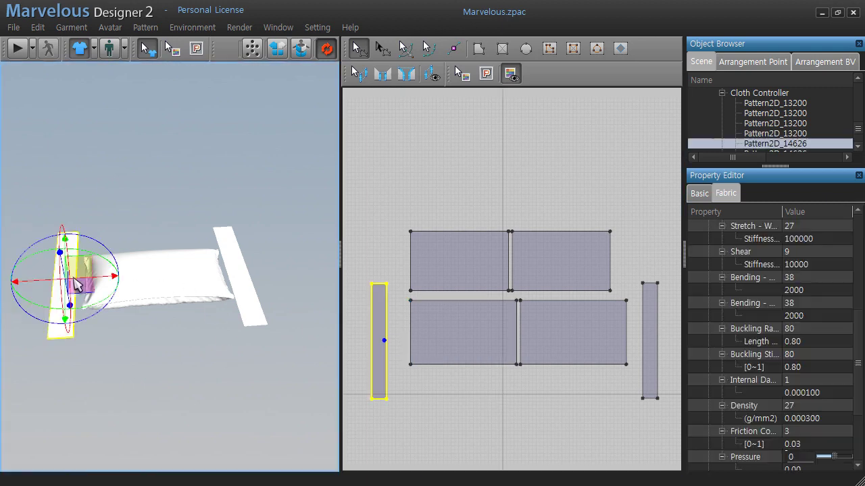
click(414, 336)
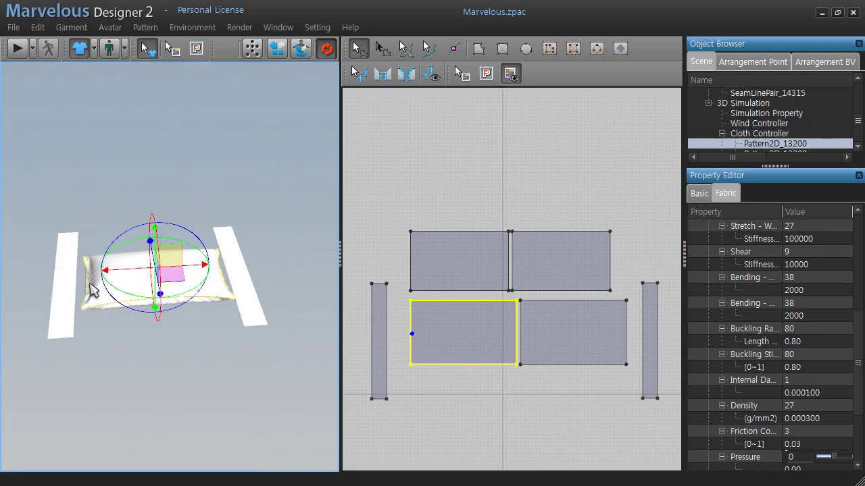
Sew the left strip to the lower-left panel's edge and the right strip to the lower panels.
mouse_move(124, 337)
right_down()
mouse_move(141, 352)
mouse_move(139, 361)
right_up()
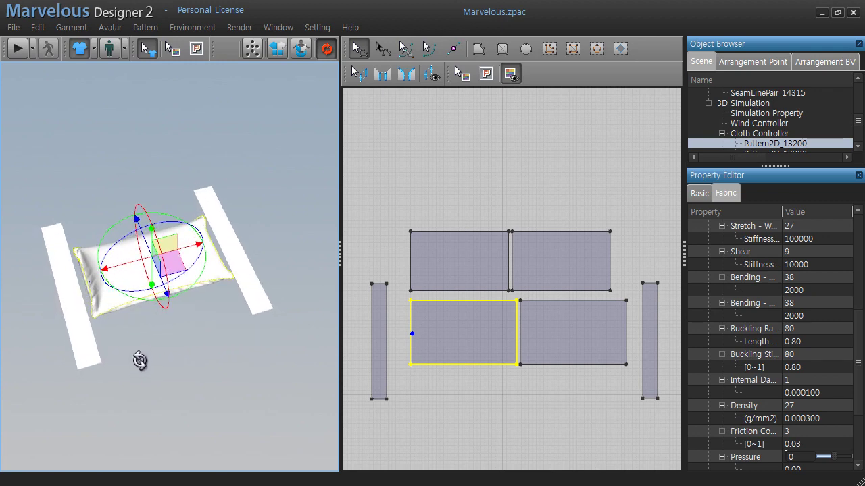
click(382, 73)
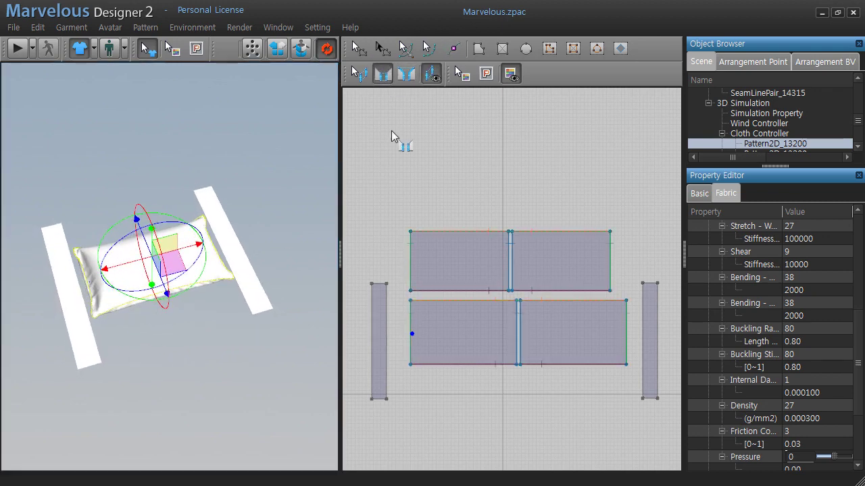
click(410, 313)
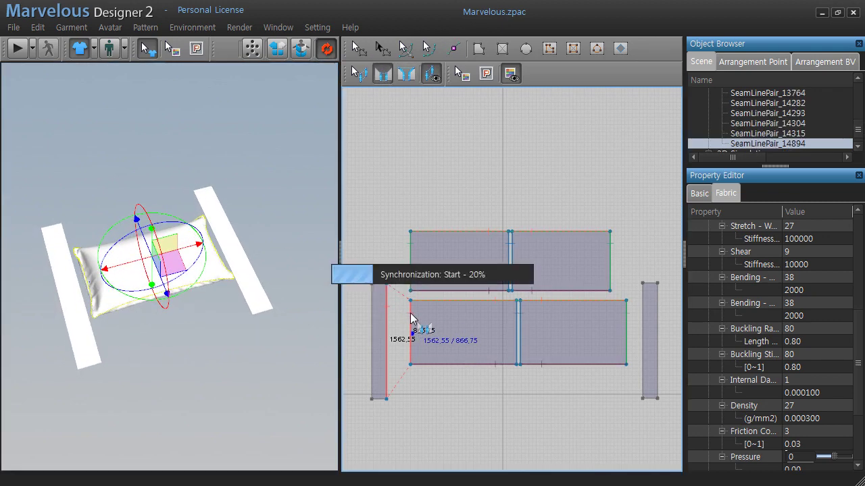
click(642, 298)
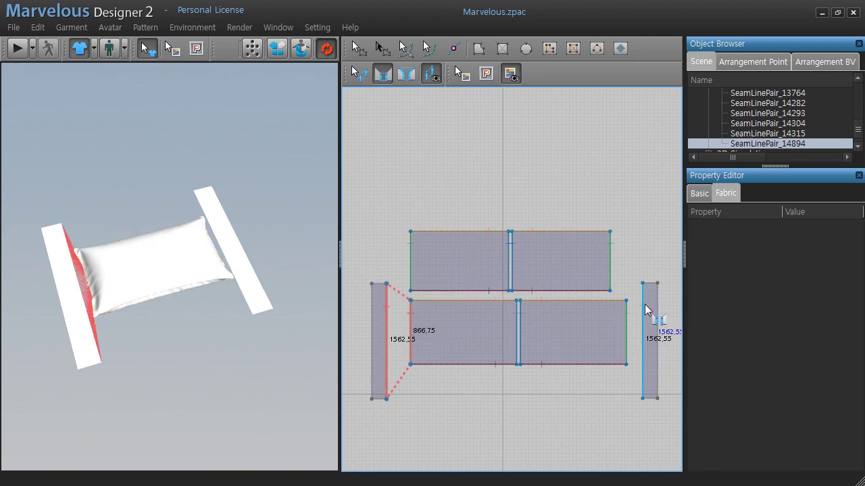
click(518, 310)
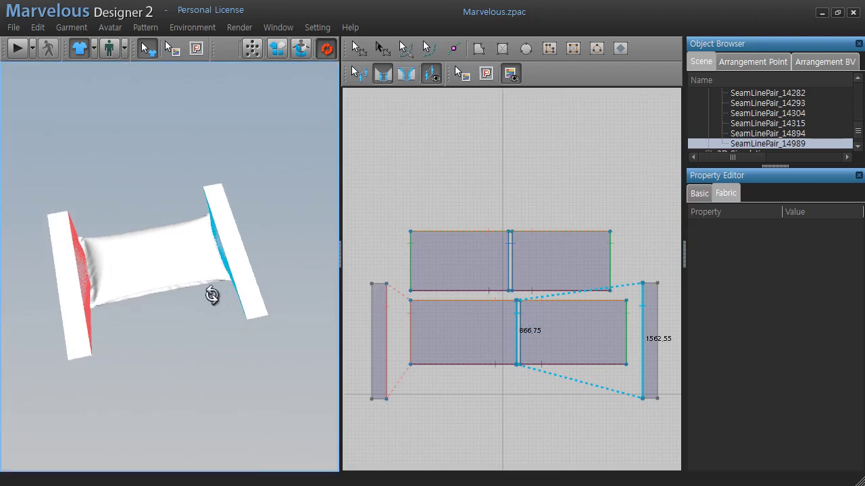
mouse_move(212, 293)
right_down()
mouse_move(160, 261)
mouse_move(232, 250)
right_up()
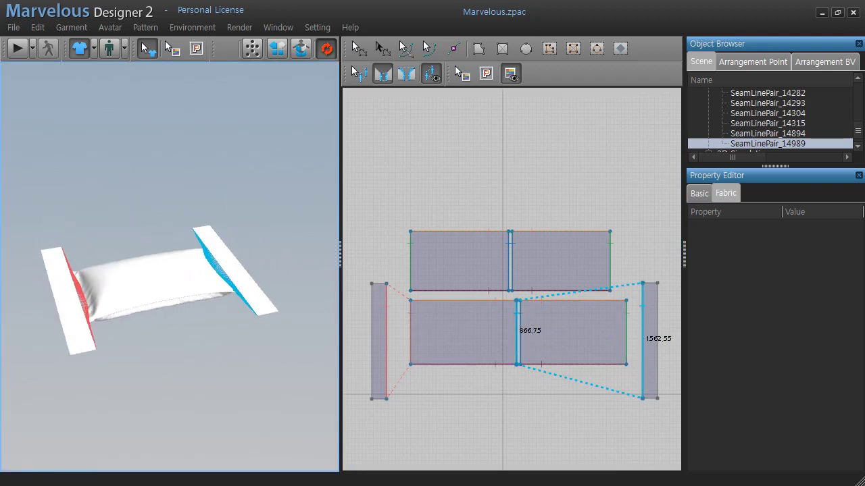
mouse_move(248, 331)
right_down()
mouse_move(137, 325)
mouse_move(176, 348)
right_up()
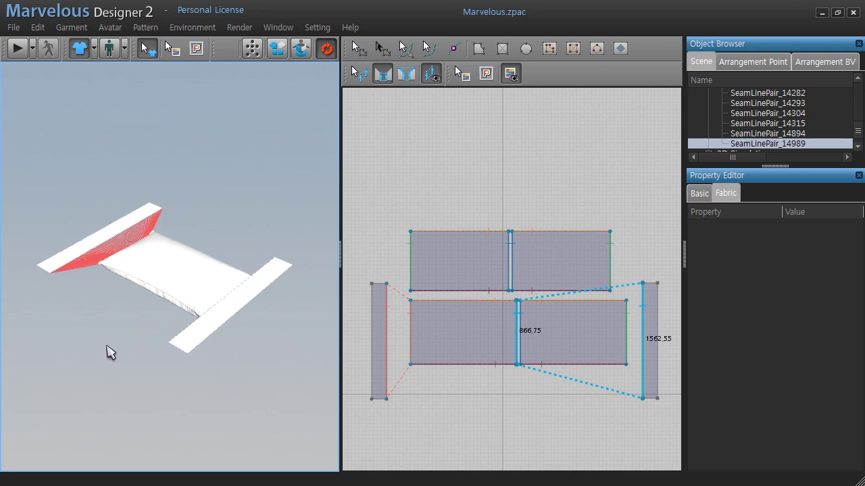
right_drag(110, 354, 135, 334)
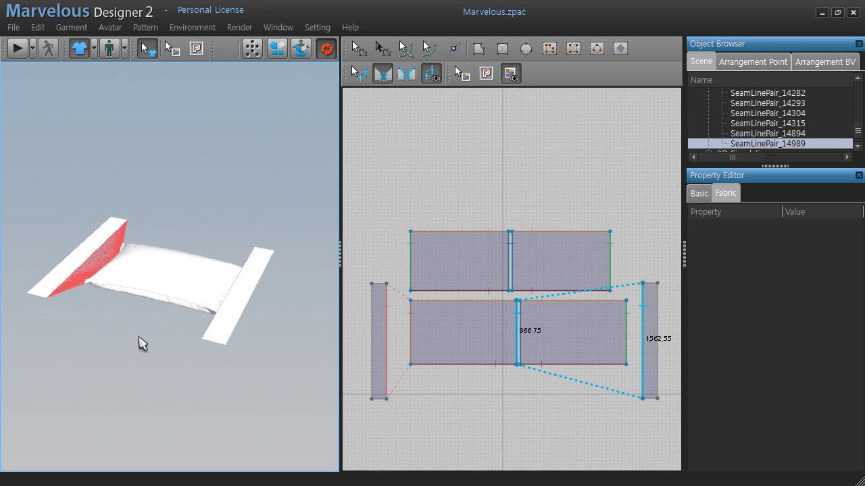
Run the cloth simulation, then zoom and orbit to inspect the pillow's gathered end ruffles.
key(space)
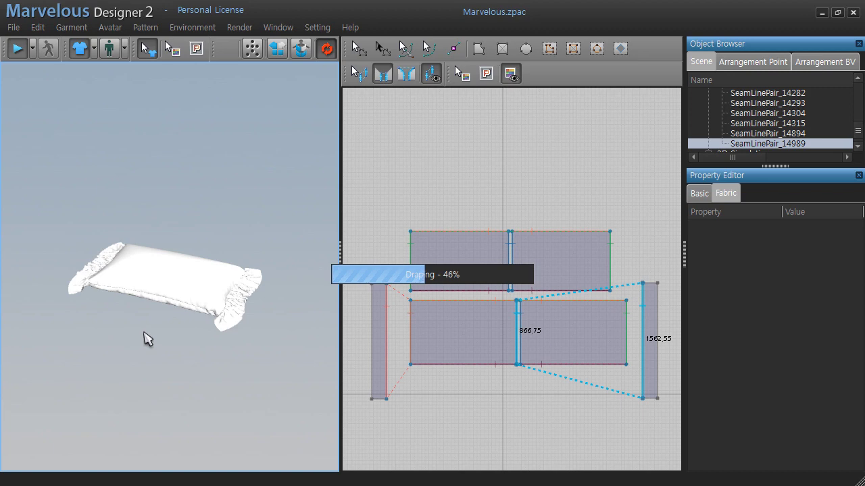
scroll(210, 320, up, 2)
scroll(211, 321, up, 1)
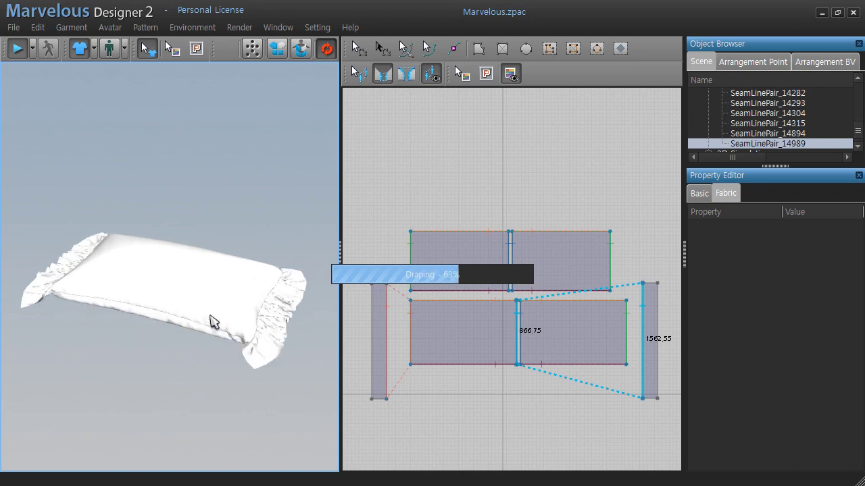
scroll(219, 323, up, 1)
scroll(219, 322, up, 1)
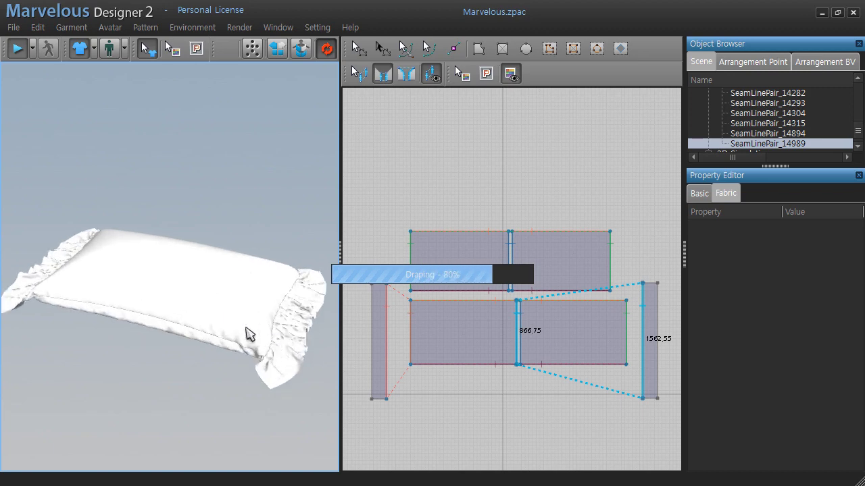
right_drag(247, 334, 210, 321)
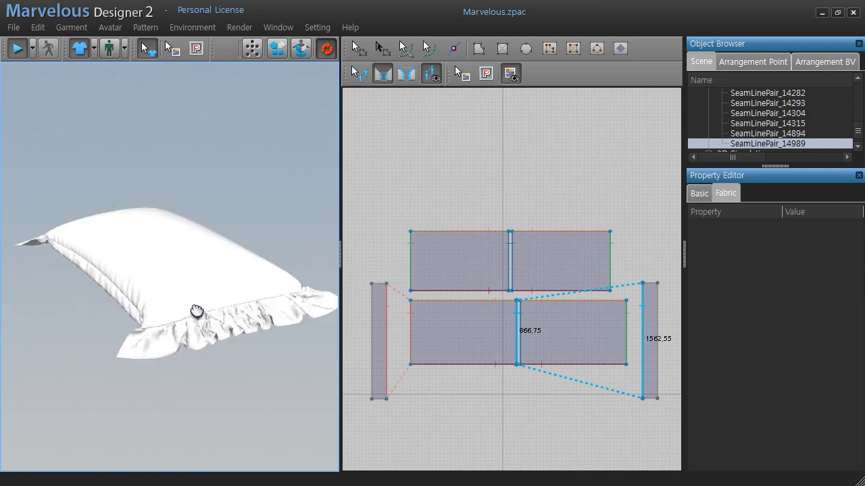
mouse_move(205, 304)
right_down()
mouse_move(228, 362)
mouse_move(212, 360)
right_up()
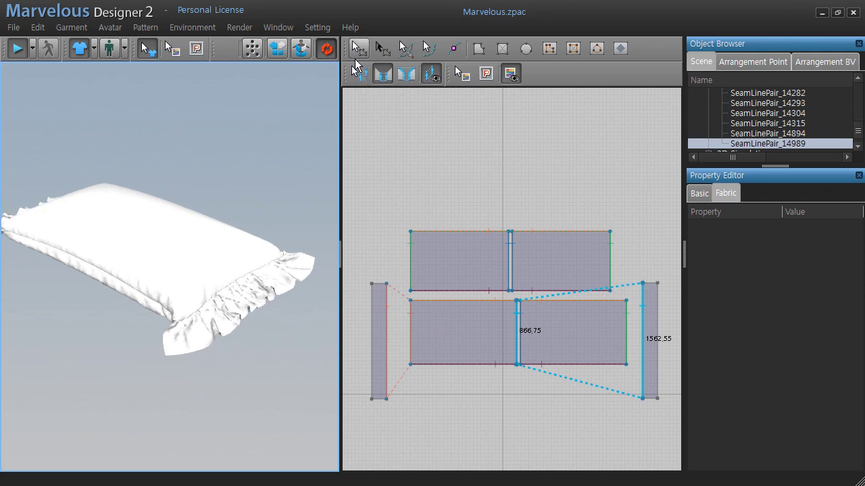
Select all the pillow pattern pieces and set their Particle Distance to 8.
click(359, 48)
click(376, 307)
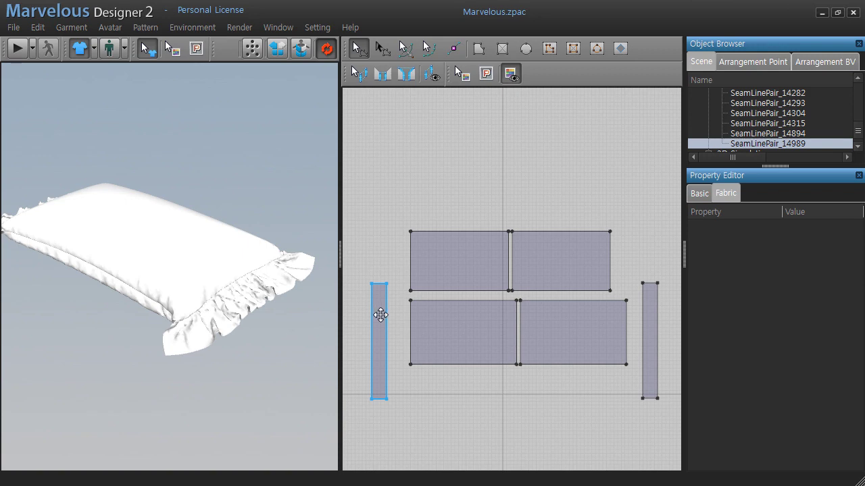
click(376, 307)
click(467, 258)
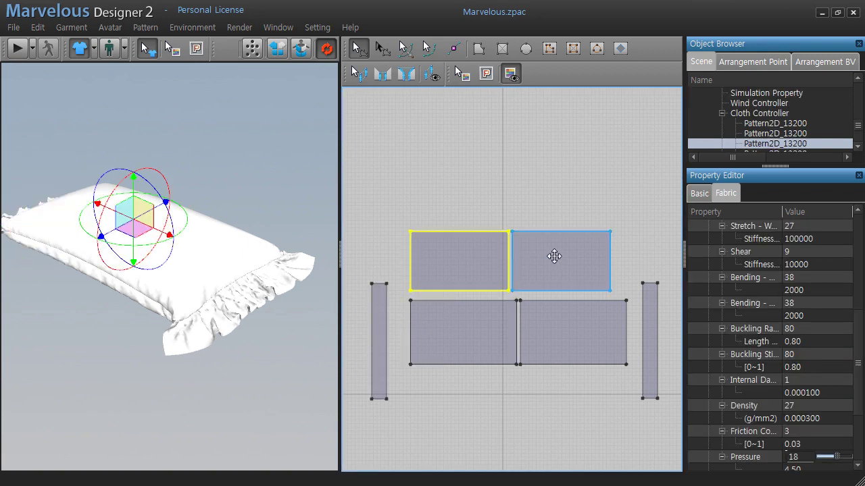
click(559, 257)
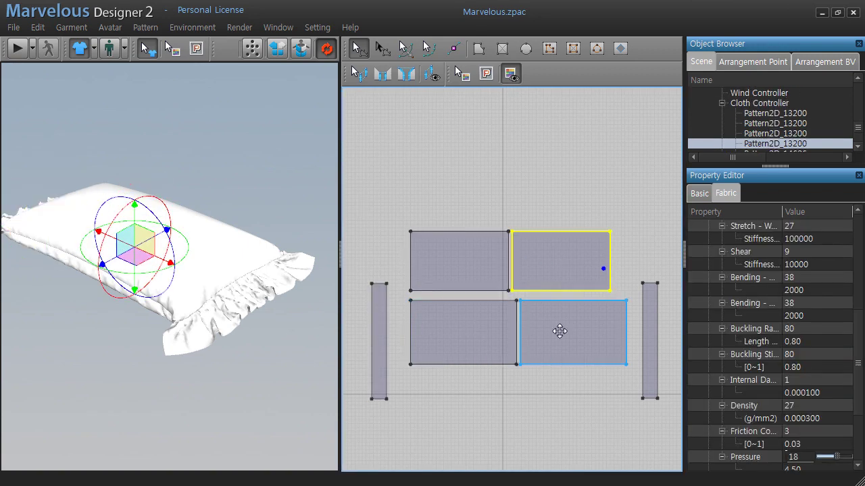
drag(351, 189, 675, 442)
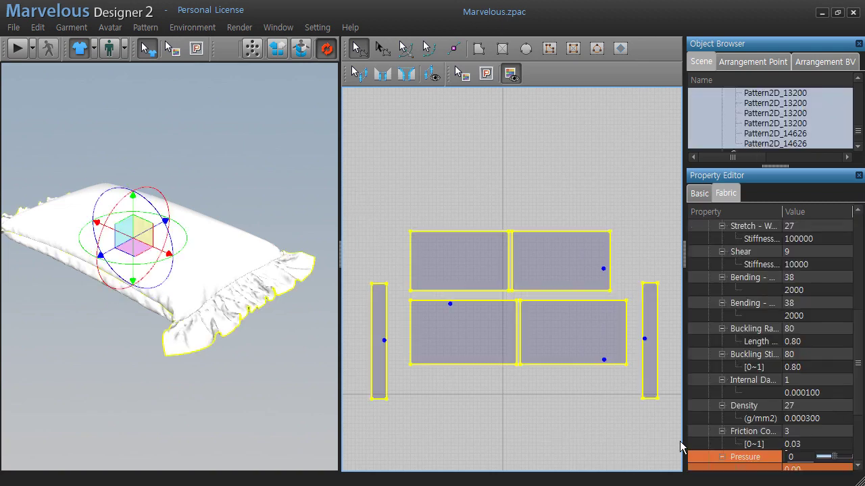
click(701, 194)
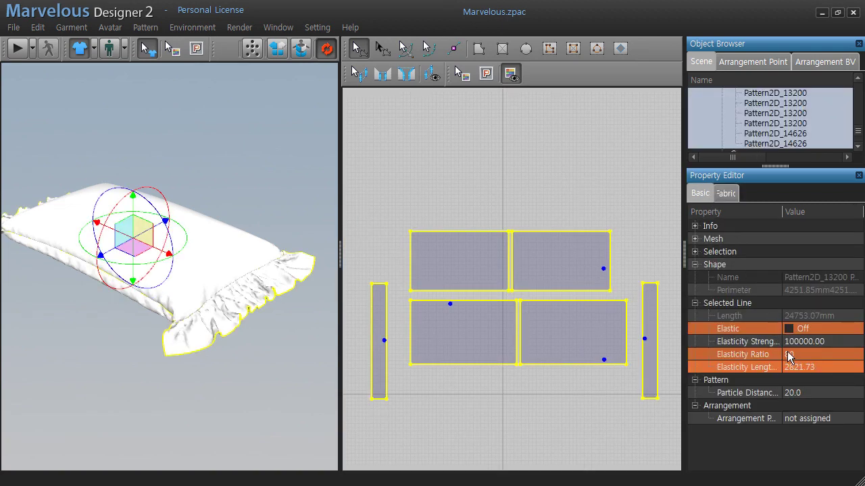
click(804, 393)
text(8)
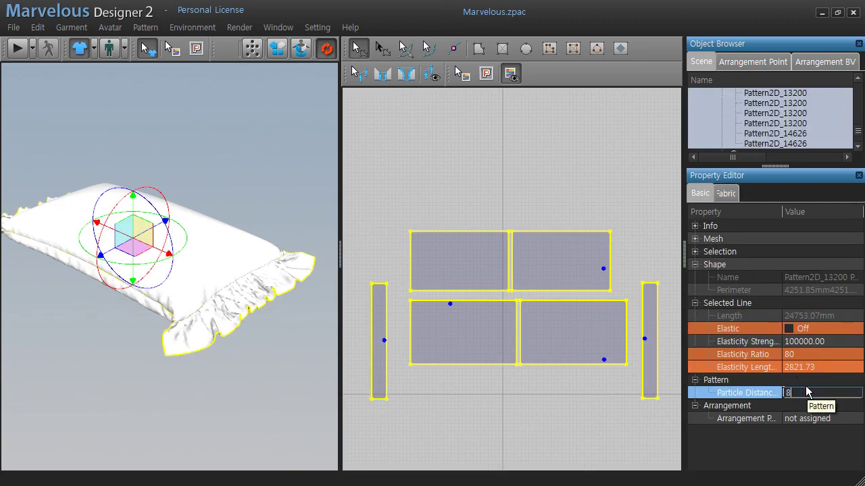
key(Return)
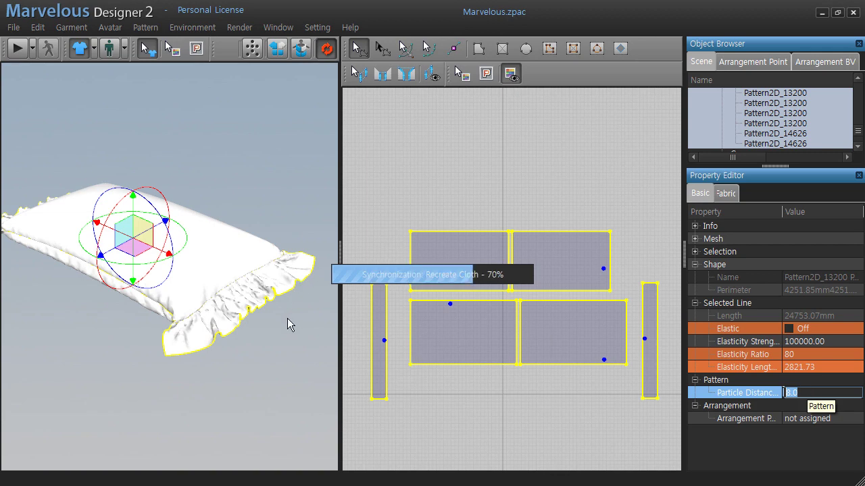
Rerun the simulation until the pillow settles, then stop it.
click(16, 50)
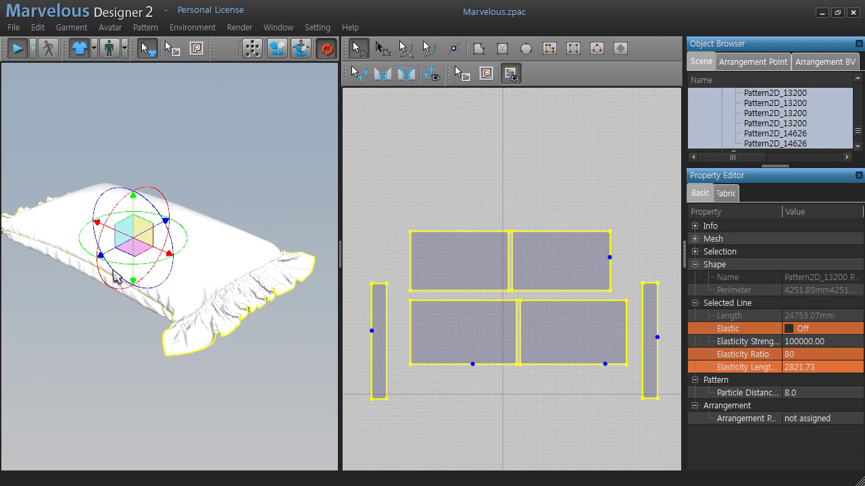
click(170, 345)
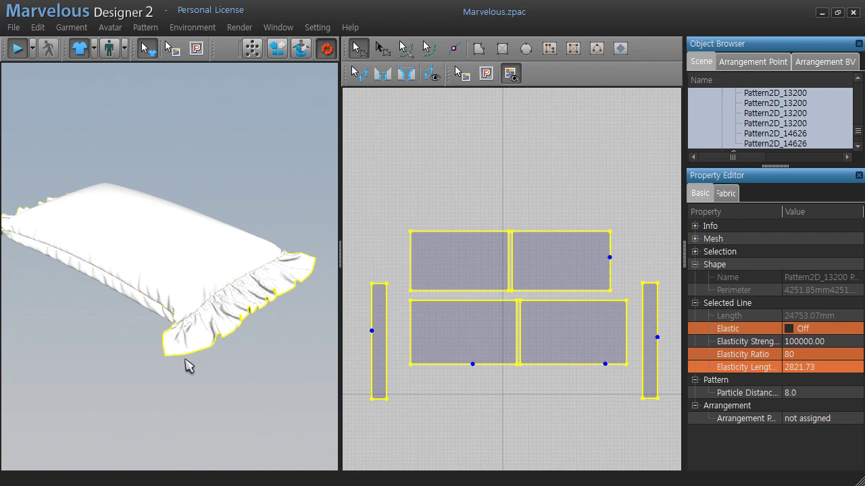
key(space)
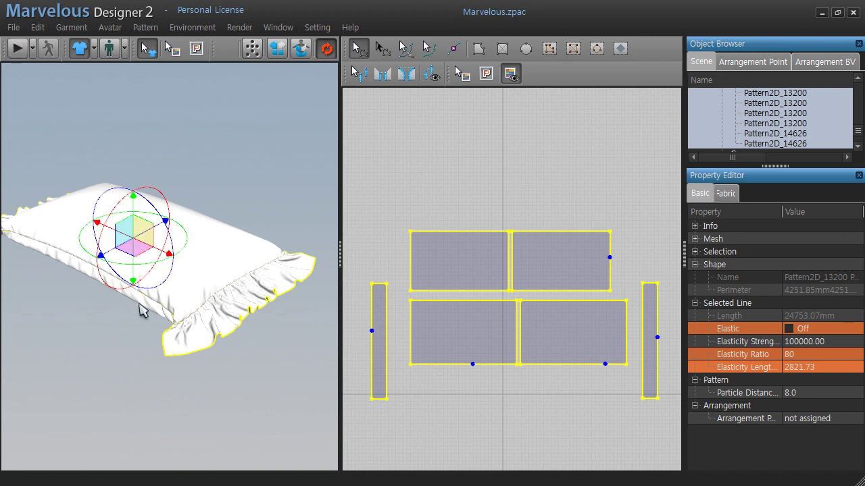
Box-select the two upper pillow panels in the 2D pattern window and delete them.
right_drag(270, 358, 264, 372)
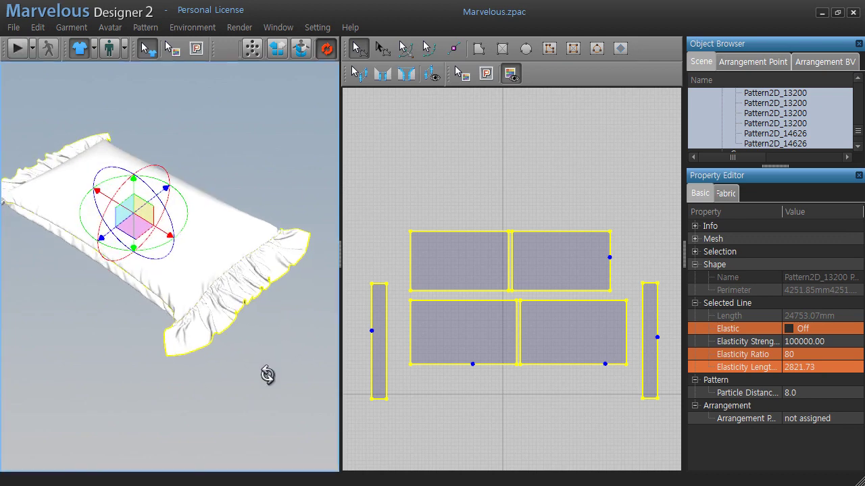
click(365, 251)
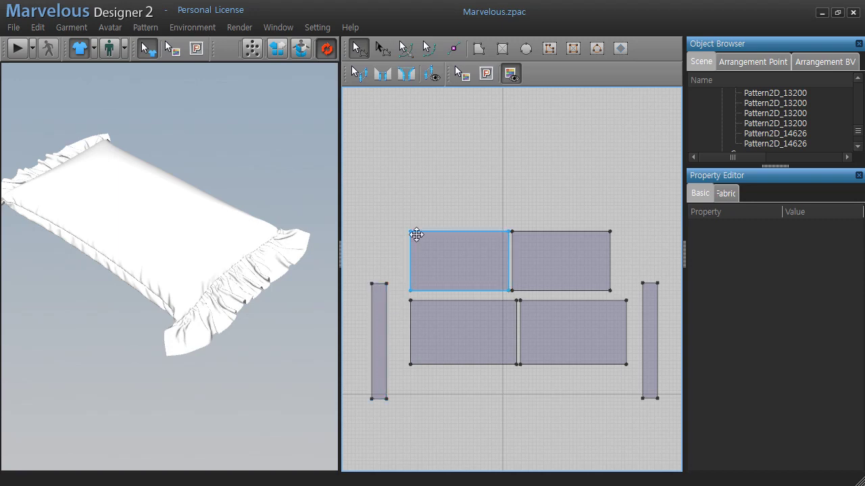
drag(402, 215, 457, 265)
drag(631, 295, 630, 295)
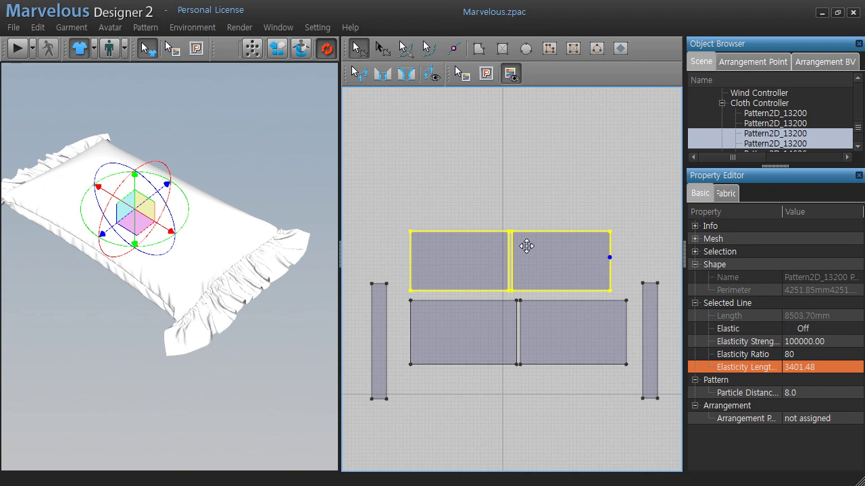
click(527, 246)
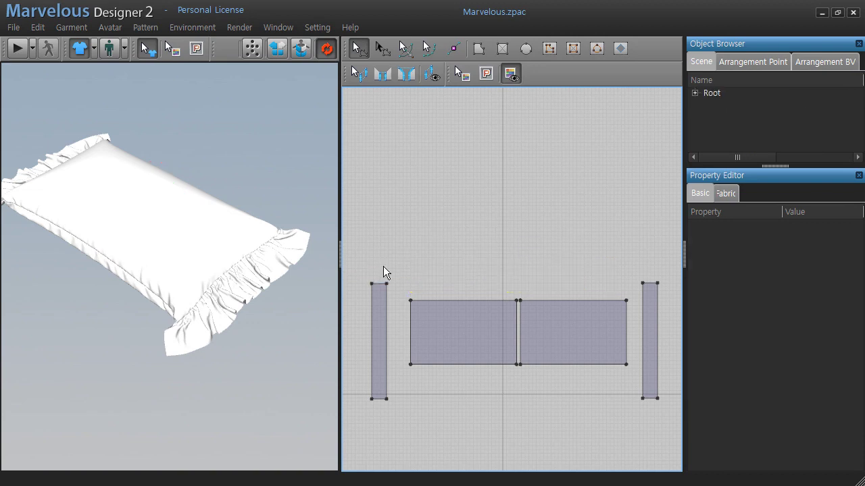
mouse_move(206, 332)
right_down()
mouse_move(211, 311)
mouse_move(260, 241)
mouse_move(331, 239)
mouse_move(245, 263)
mouse_move(189, 311)
mouse_move(190, 331)
right_up()
Export the pillow cloth as an OBJ file named cloth_test, accepting the export settings.
click(13, 27)
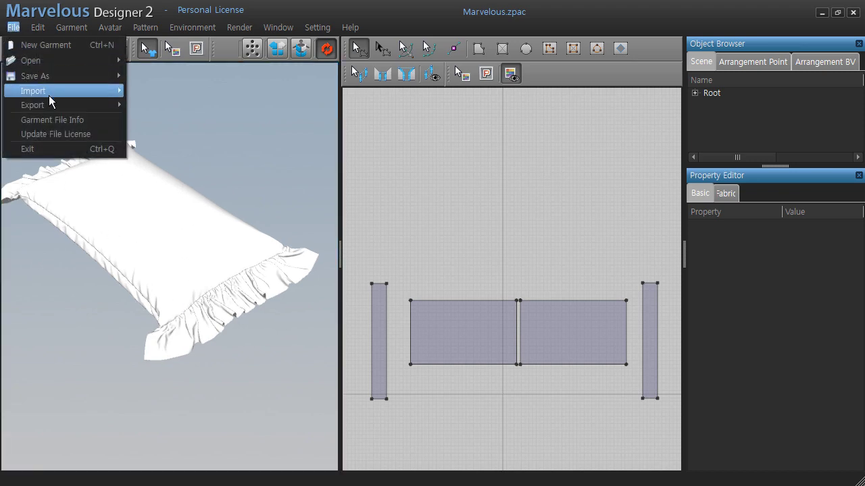
mouse_move(32, 104)
click(157, 102)
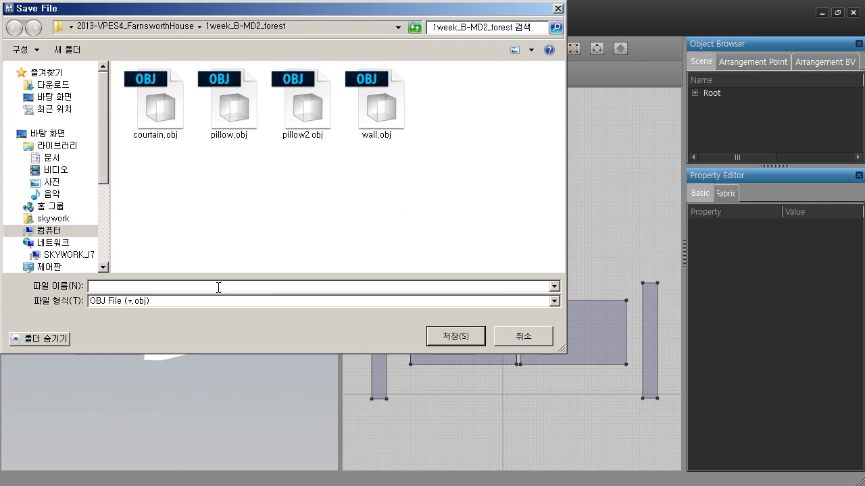
text(_tes)
text(t)
key(BackSpace)
key(BackSpace)
key(BackSpace)
key(BackSpace)
key(BackSpace)
text(cloth)
key(Return)
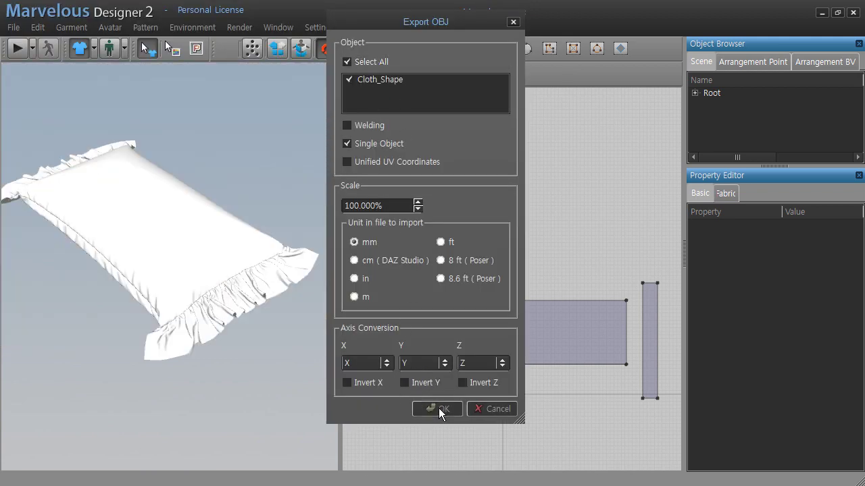
click(438, 407)
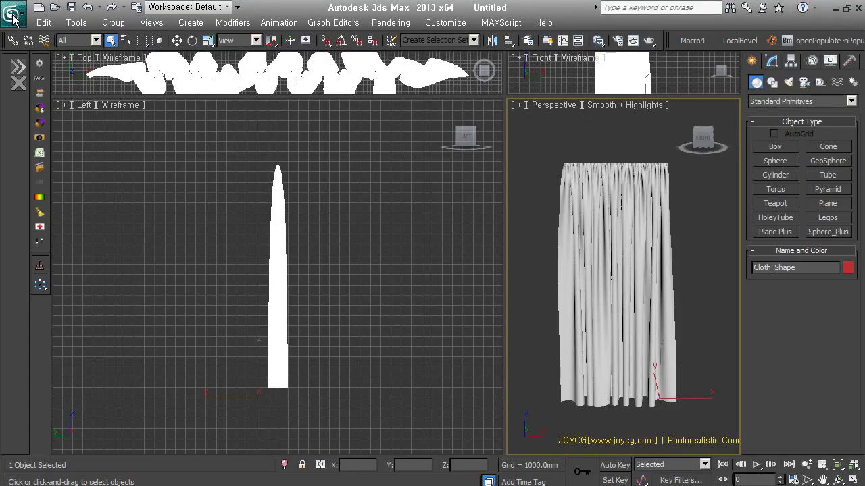
Reset 3ds Max without saving, then import cloth_test.obj as the Cloth_Shape mesh.
click(12, 12)
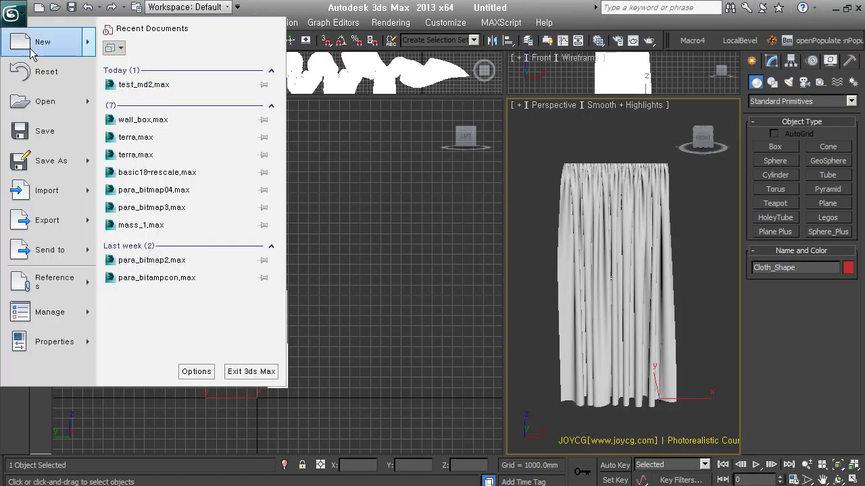
click(46, 71)
click(423, 289)
click(385, 271)
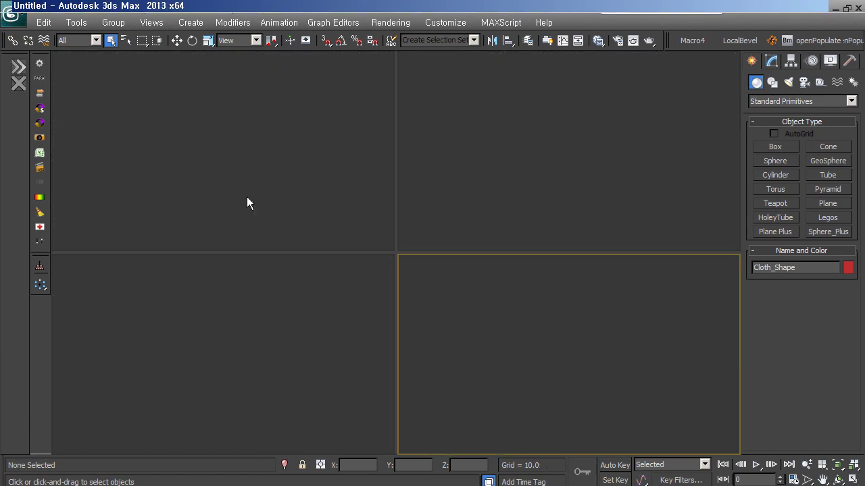
click(12, 12)
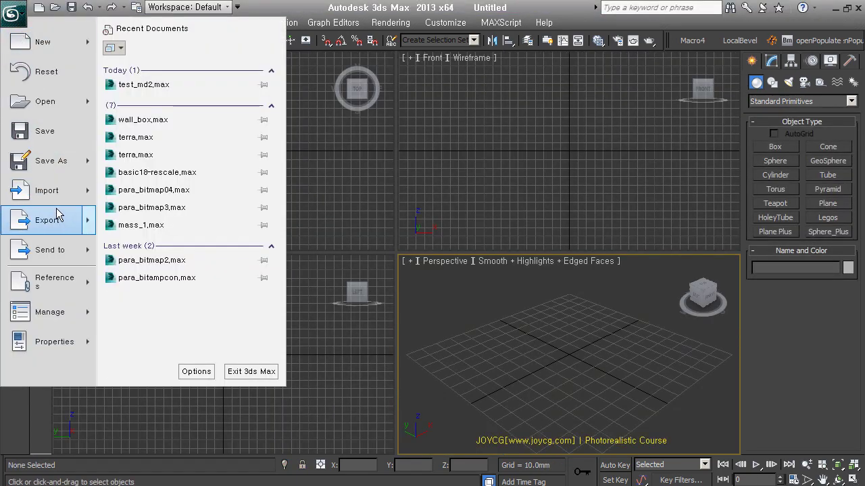
click(46, 190)
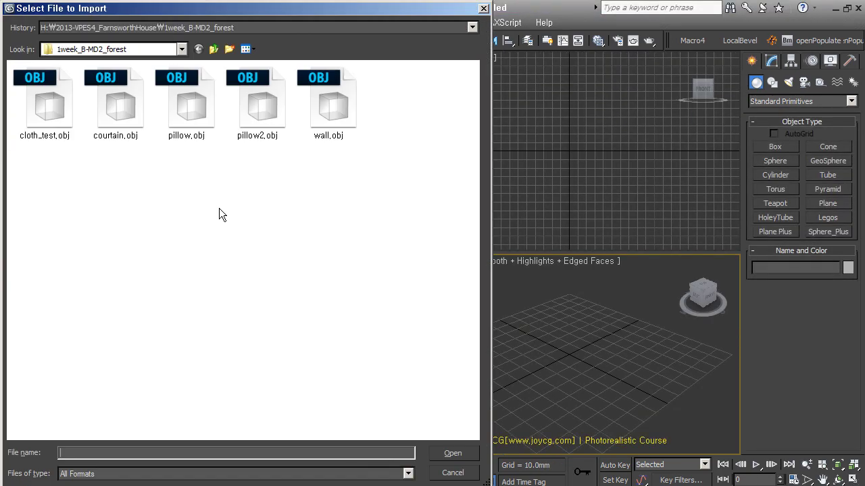
double_click(51, 106)
click(268, 472)
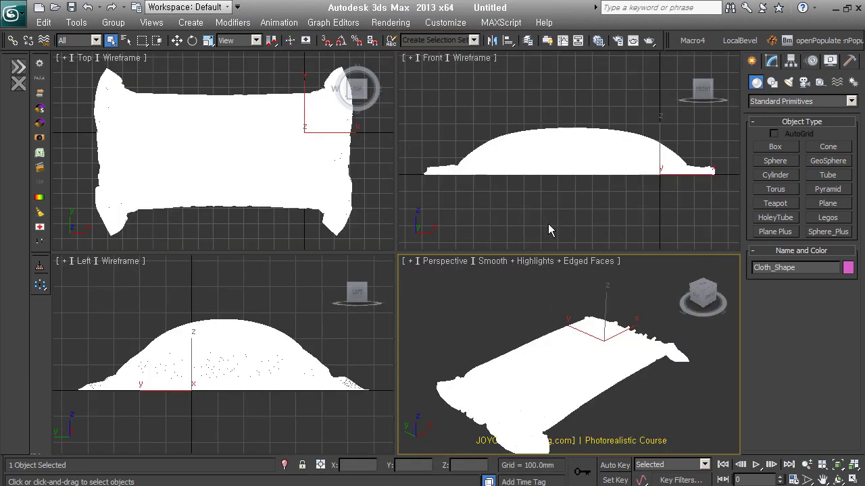
Turn off edged faces, maximize the Perspective view and orbit around the imported pillow.
middle_drag(588, 348, 599, 324)
key(F4)
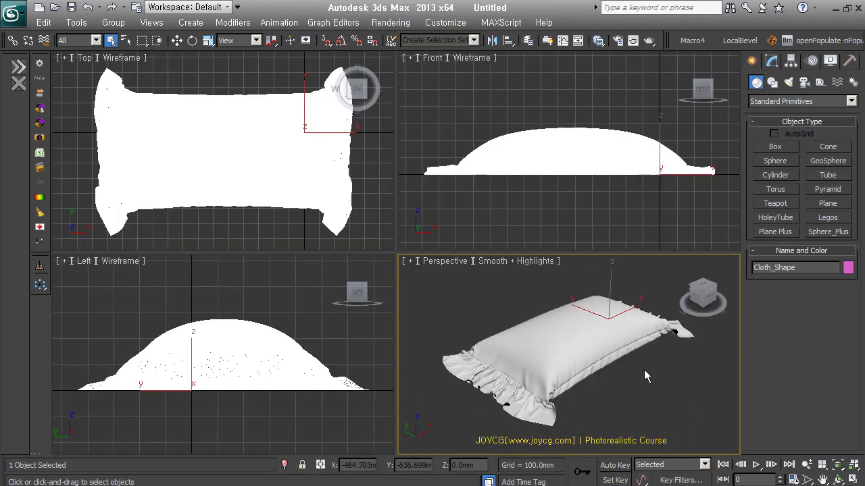
alt+middle_drag(644, 369, 536, 383)
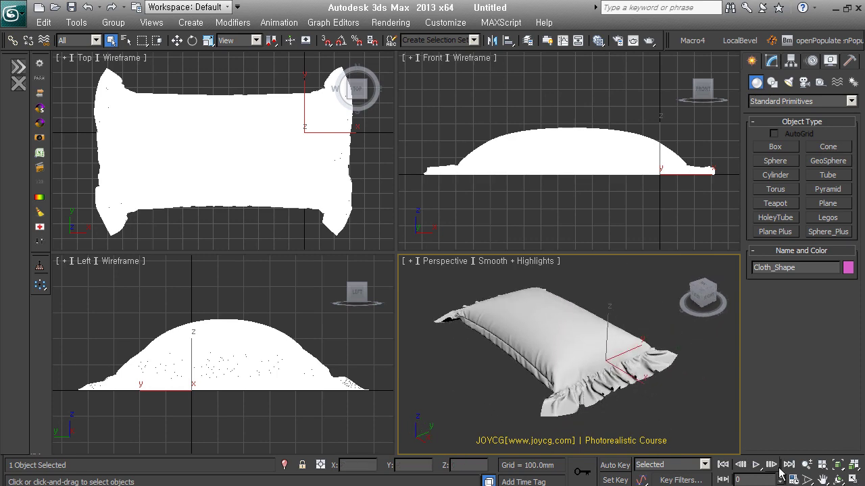
click(853, 479)
mouse_move(535, 327)
alt+middle_down()
mouse_move(485, 311)
mouse_move(261, 309)
mouse_move(223, 369)
mouse_move(278, 306)
alt+middle_up()
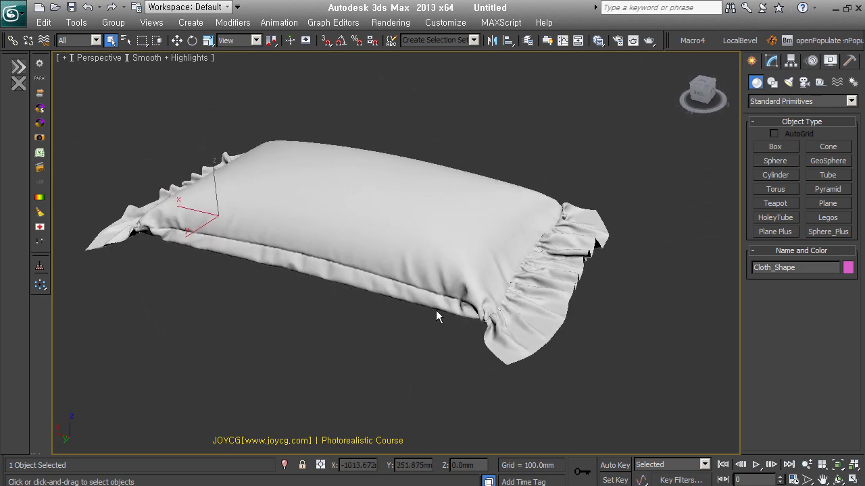
alt+middle_drag(623, 306, 599, 331)
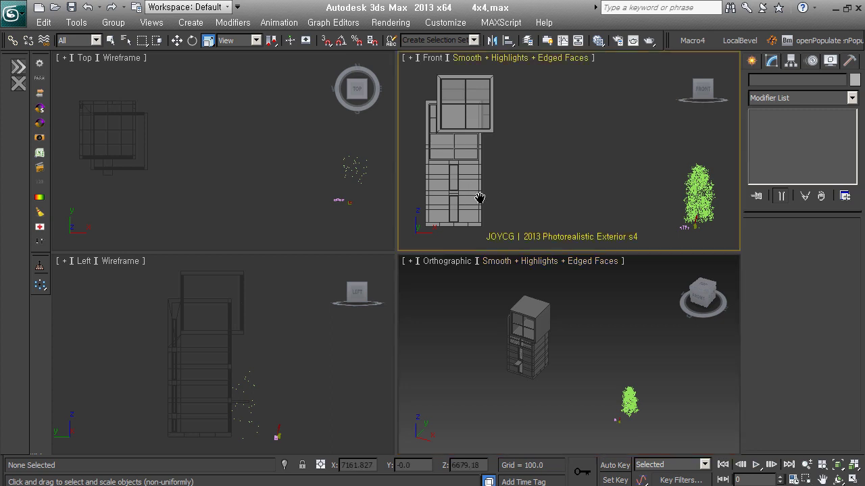
Select the 4x4 building group, then the birch VRayProxy tree, enlarging the transform gizmo.
middle_drag(478, 199, 507, 199)
click(507, 194)
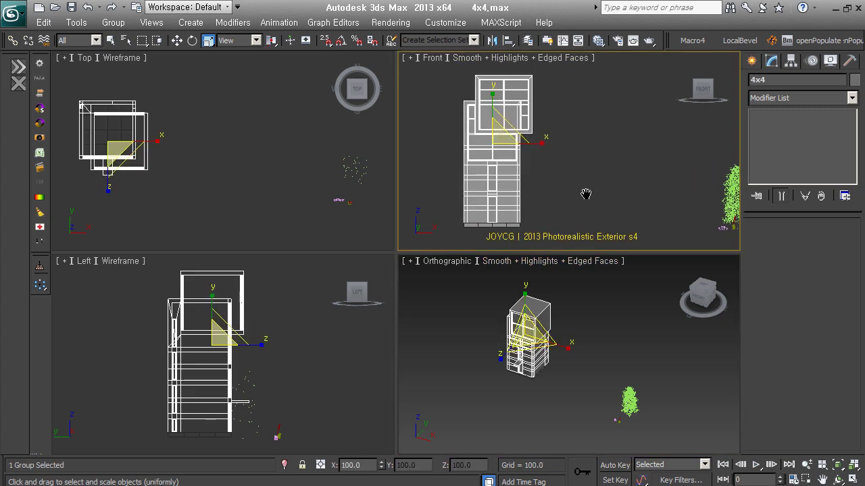
scroll(541, 194, down, 2)
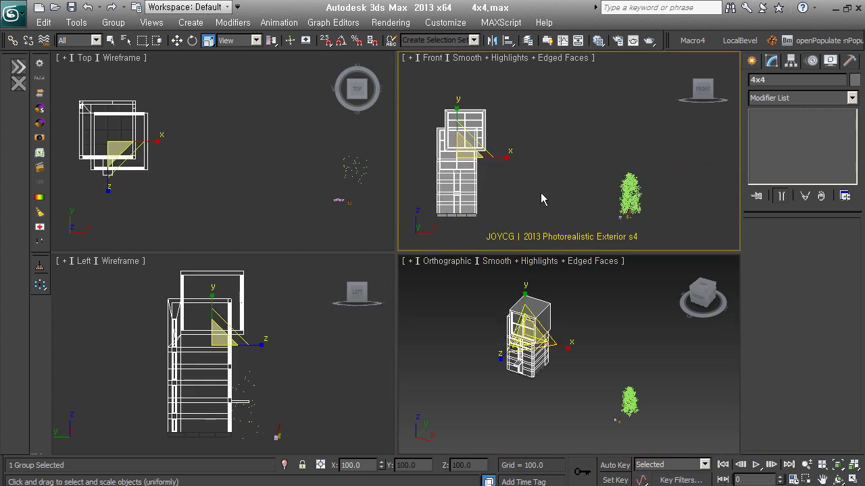
click(547, 194)
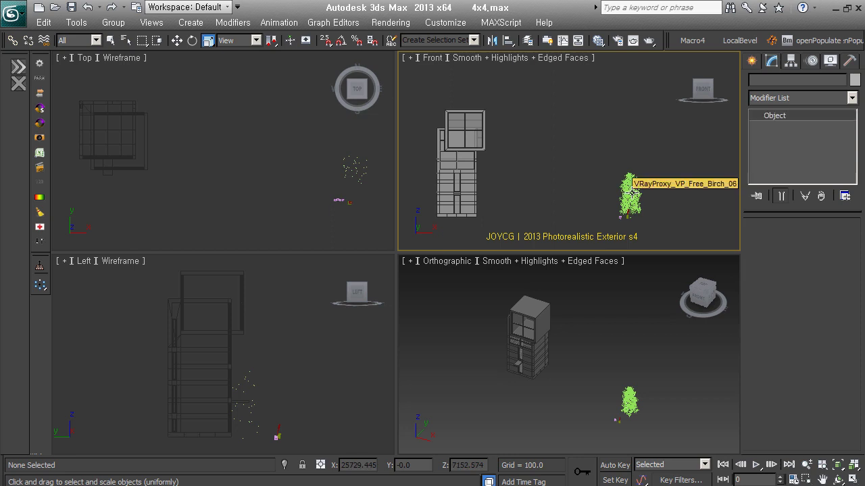
click(628, 182)
scroll(603, 336, up, 3)
scroll(602, 337, up, 2)
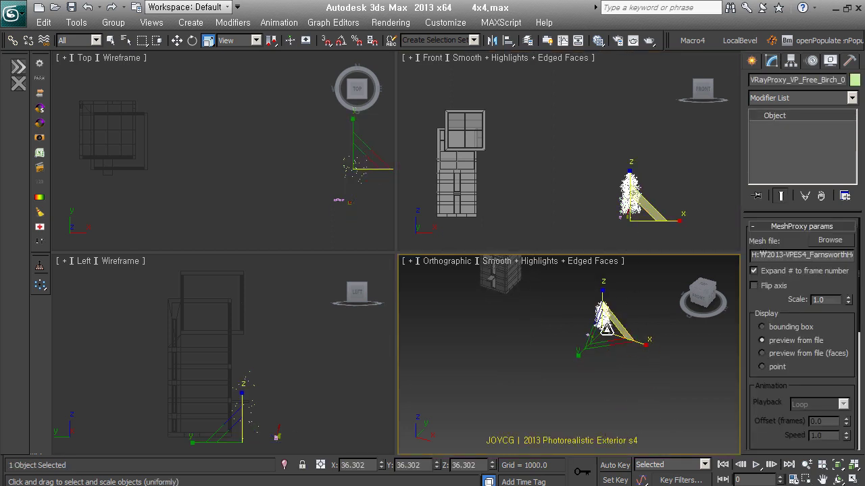
scroll(603, 336, up, 2)
key(=)
Box-select the pink, red and grass plants, clear the selection, and go to the Create panel.
middle_drag(603, 337, 555, 341)
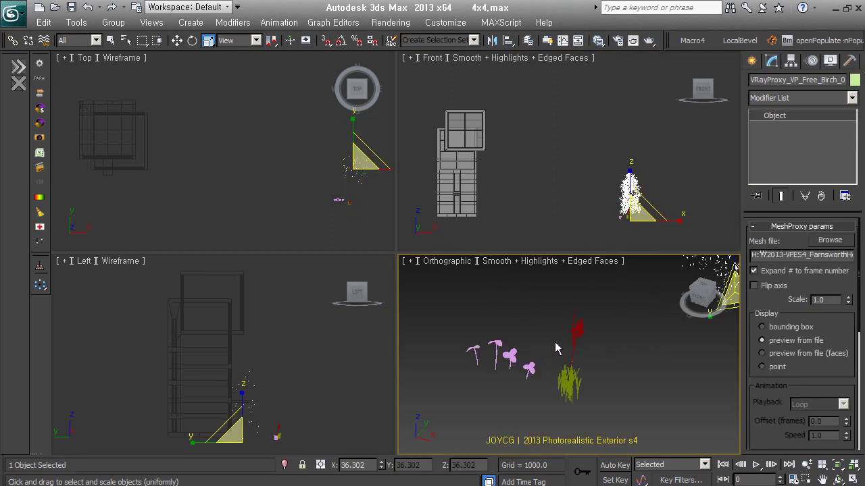
drag(471, 353, 534, 363)
drag(620, 417, 554, 315)
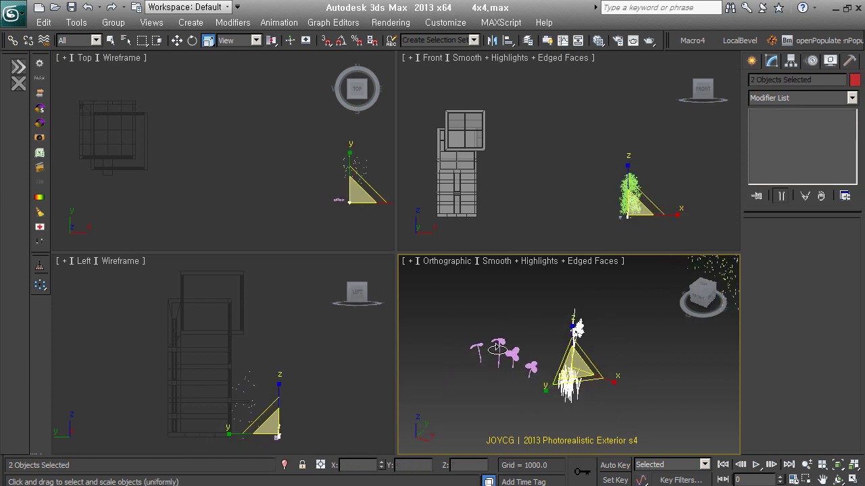
click(608, 358)
mouse_move(608, 358)
alt+middle_down()
mouse_move(610, 372)
mouse_move(609, 350)
mouse_move(608, 381)
alt+middle_up()
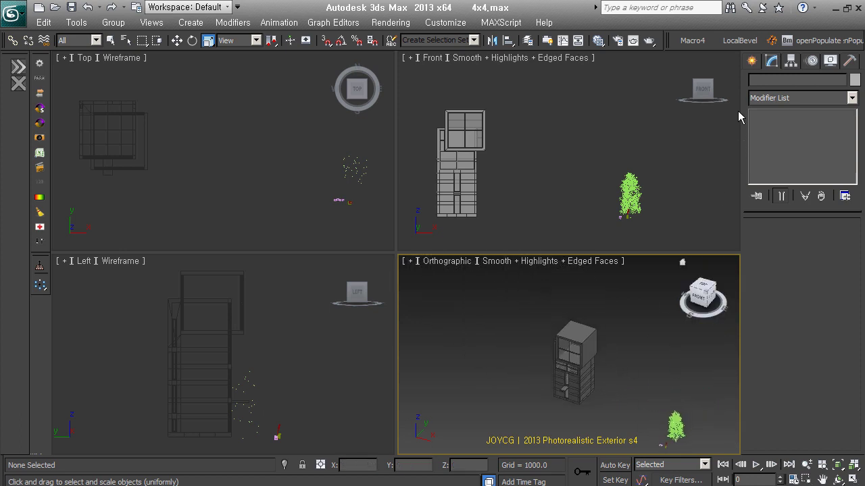
click(752, 61)
Create a ground plane around the building in the Top view.
click(827, 203)
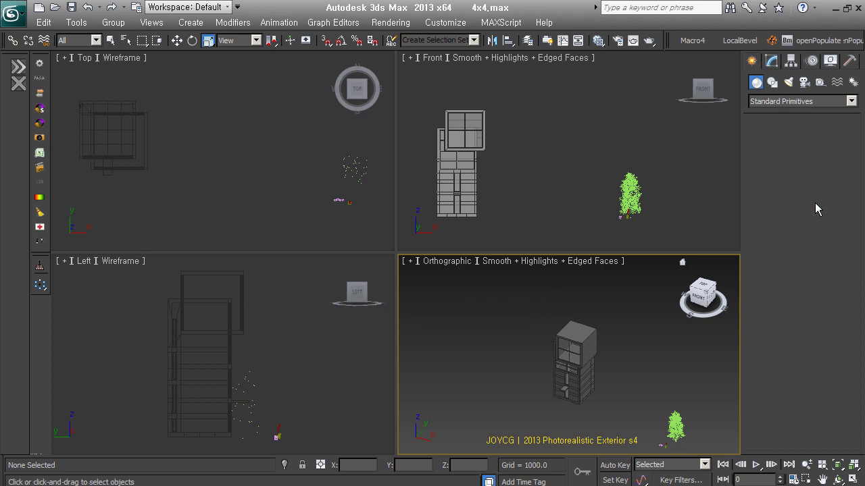
scroll(164, 199, down, 3)
middle_drag(164, 199, 237, 204)
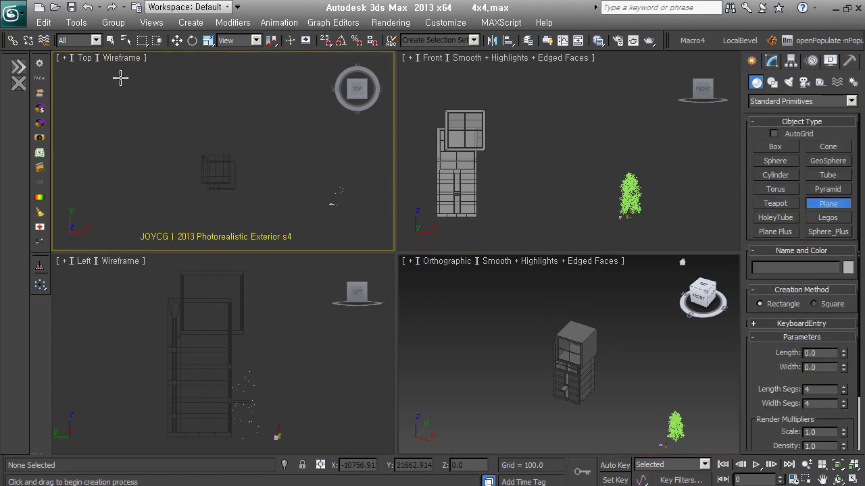
drag(120, 77, 309, 267)
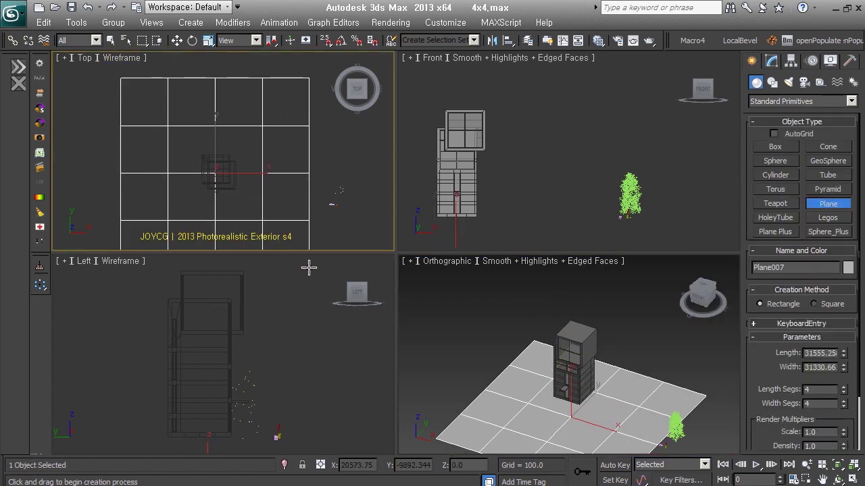
middle_drag(566, 389, 568, 368)
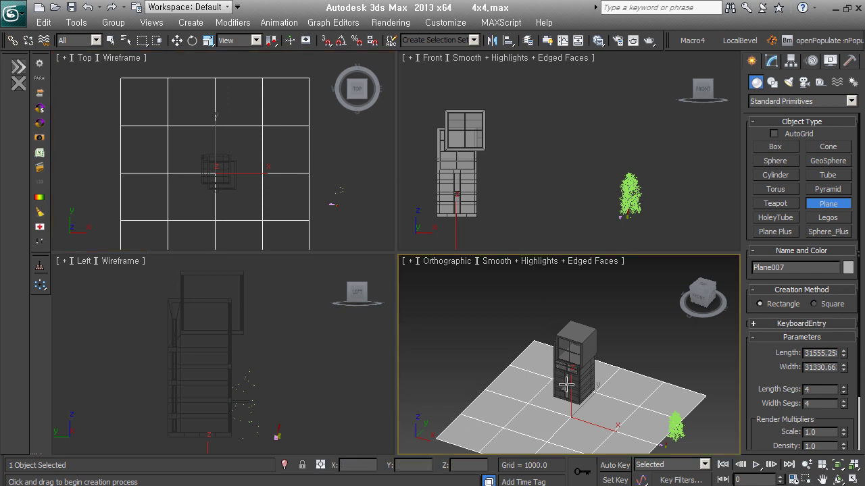
right_click(567, 368)
Move the plane with vertex snapping so it sits at the building's base.
click(573, 377)
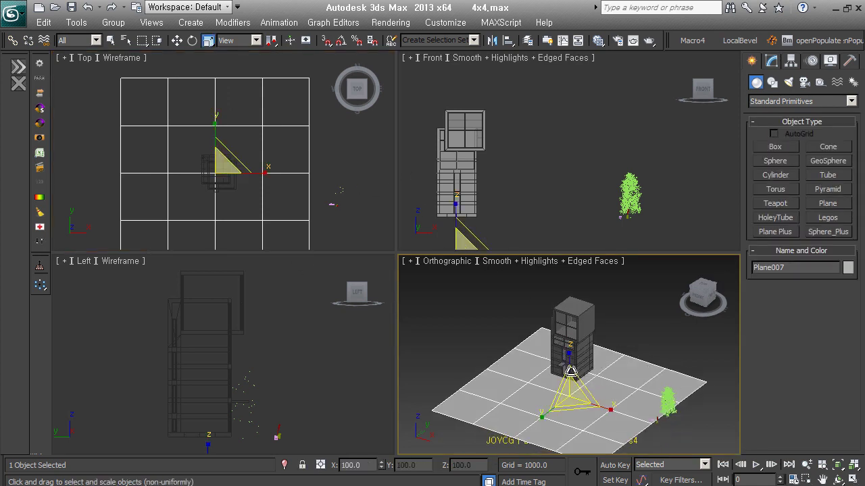
right_click(573, 377)
click(581, 297)
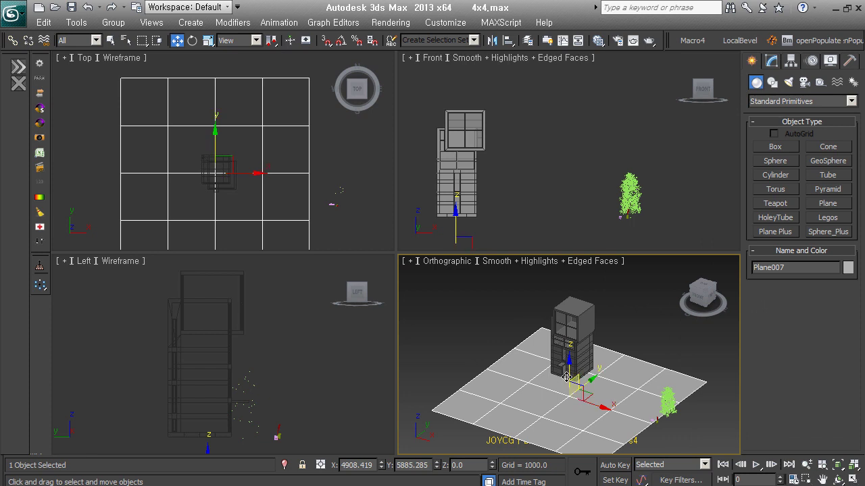
key(s)
drag(579, 379, 576, 382)
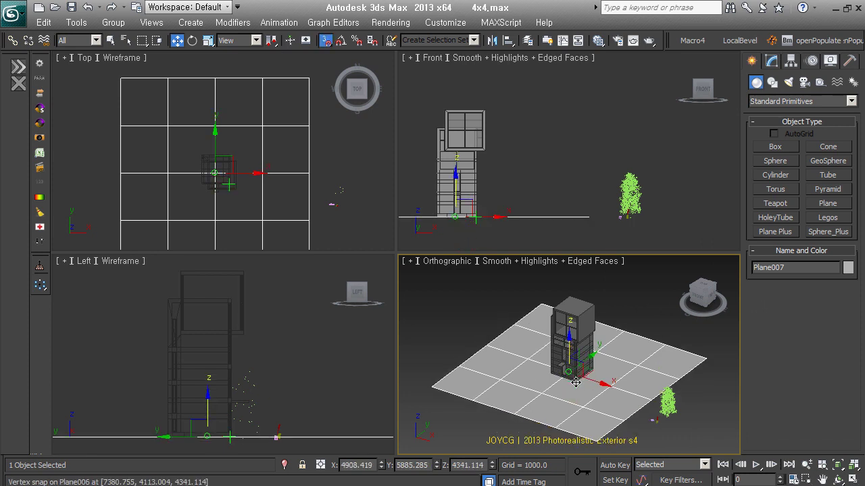
mouse_move(635, 388)
alt+middle_down()
mouse_move(641, 366)
mouse_move(608, 422)
alt+middle_up()
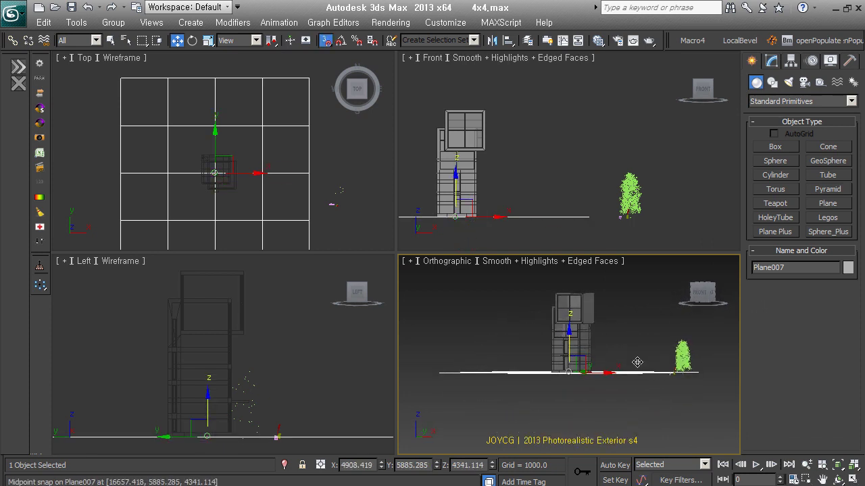
Set the front view to wireframe, maximize the viewport, switch it to Top and zoom out.
click(339, 164)
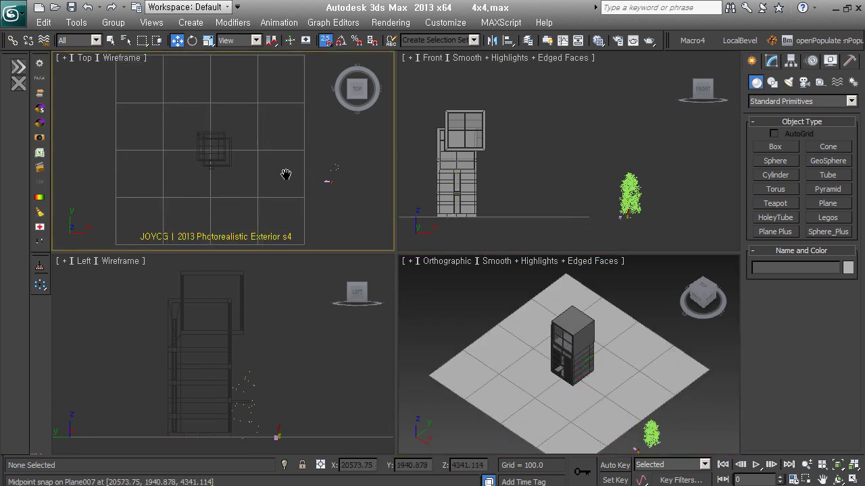
right_click(528, 335)
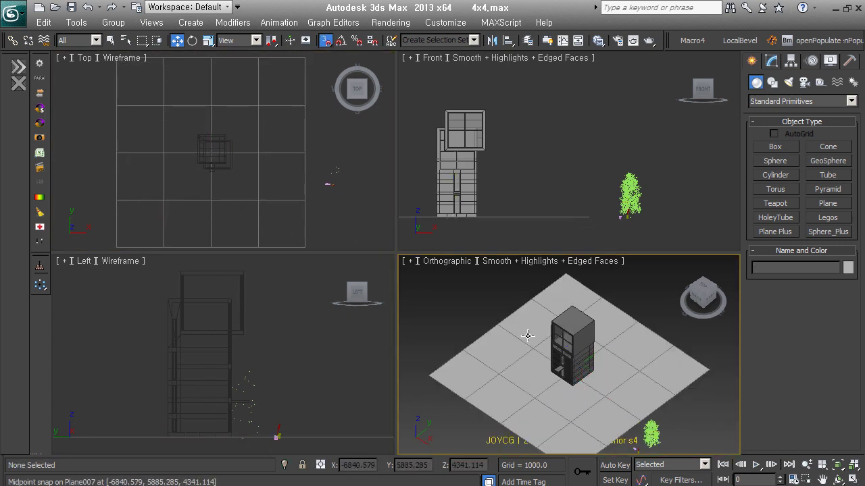
right_click(544, 209)
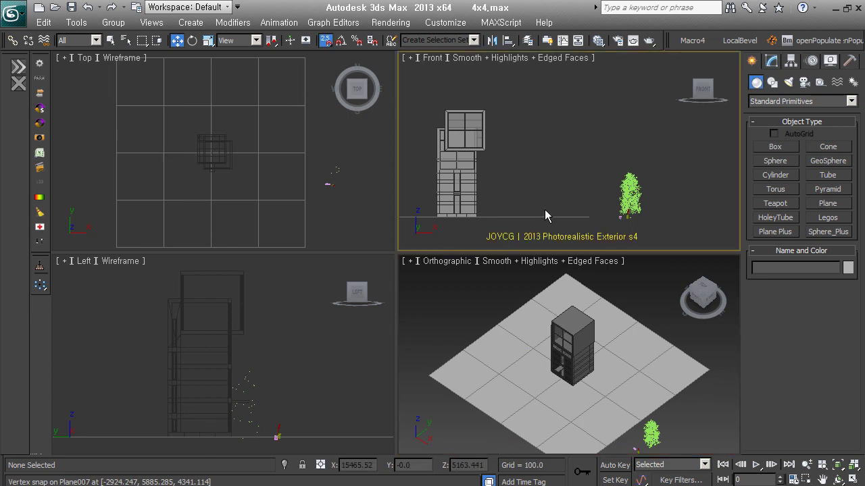
key(F3)
right_click(597, 360)
key(alt+w)
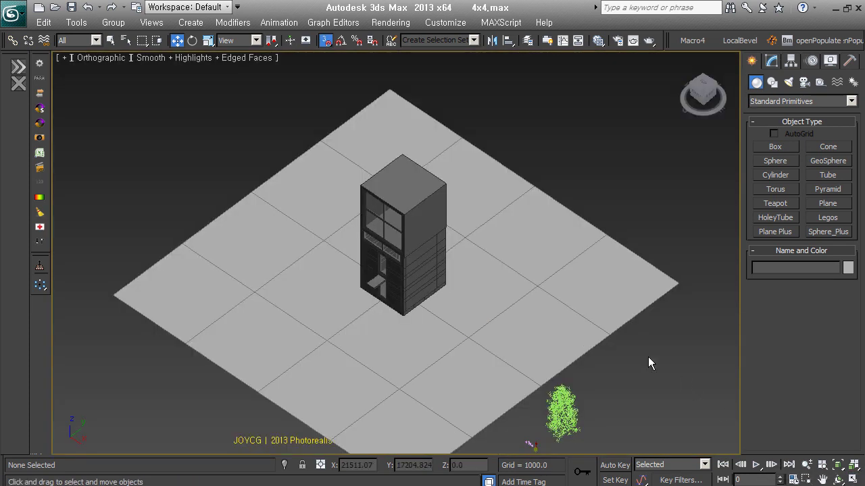
mouse_move(648, 361)
middle_down()
mouse_move(512, 290)
mouse_move(525, 292)
middle_up()
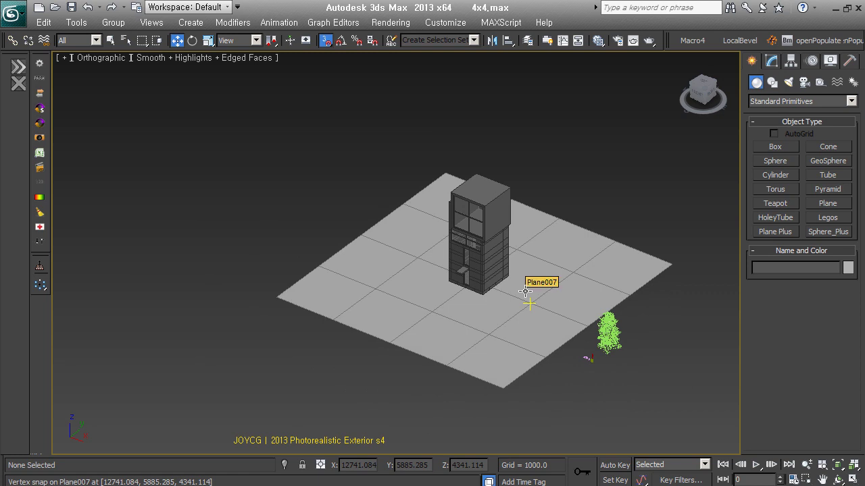
key(t)
scroll(521, 290, down, 3)
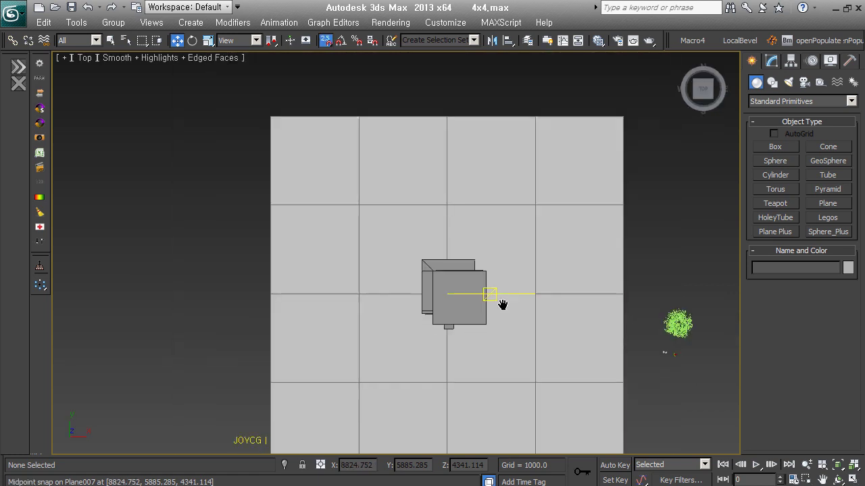
scroll(502, 299, down, 2)
Draw a closed smooth Line spline around the ground plane in the wireframe Top view.
click(772, 82)
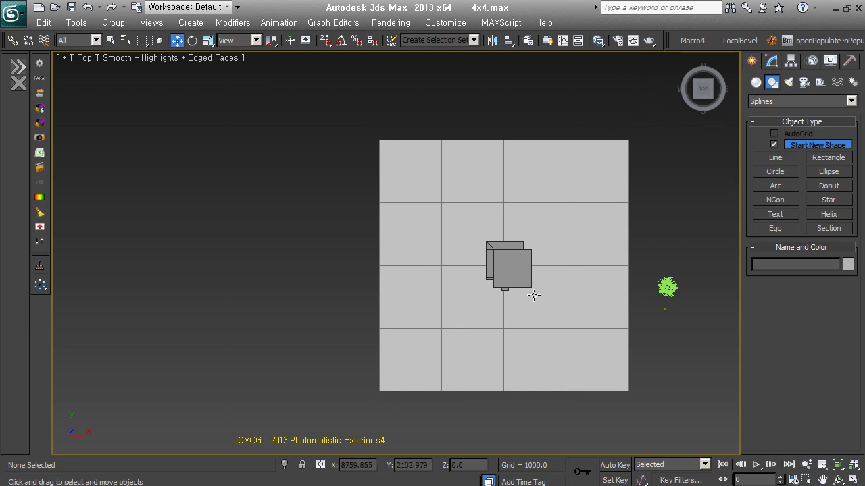
key(F3)
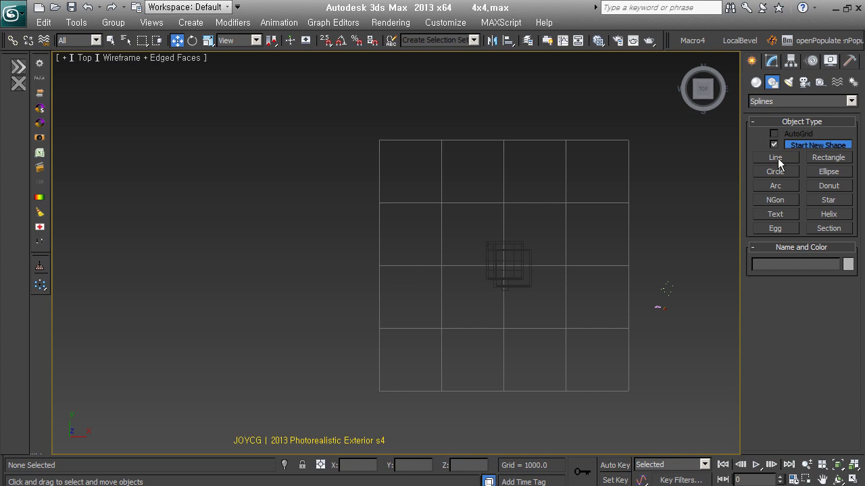
click(777, 159)
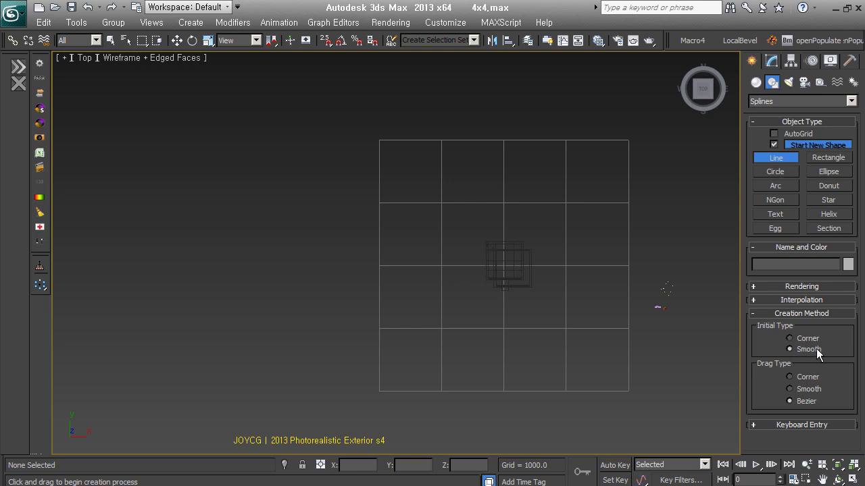
click(429, 131)
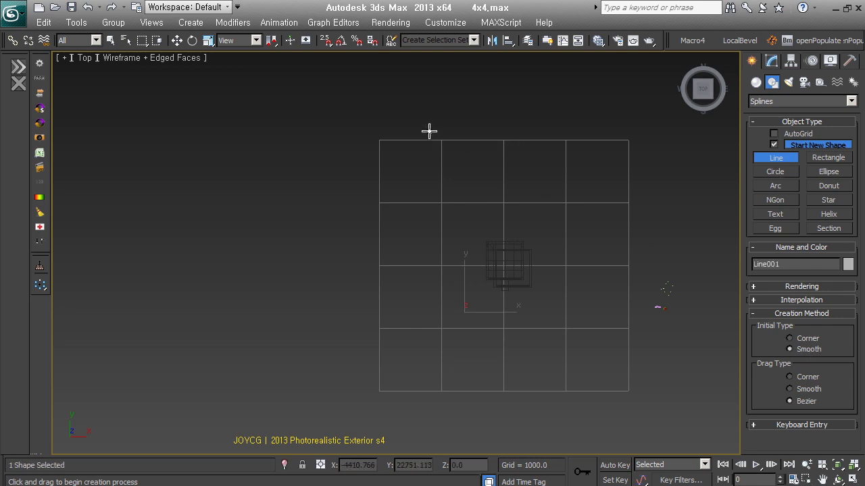
click(390, 189)
click(400, 277)
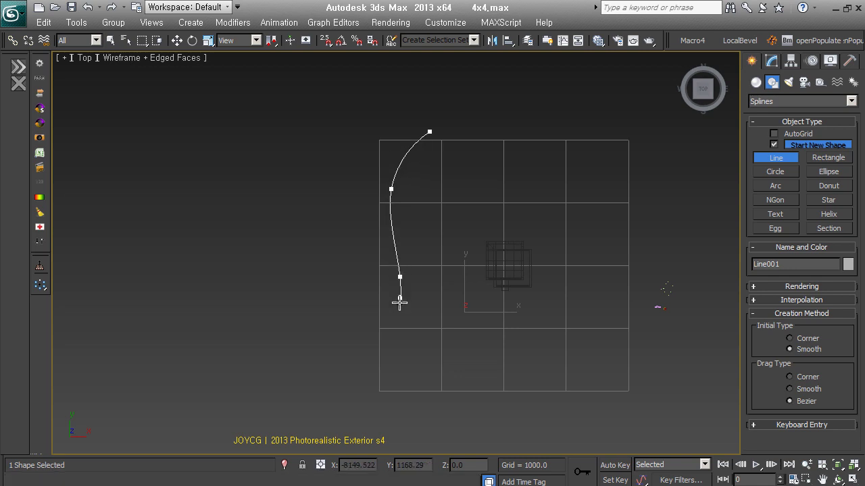
click(389, 374)
click(460, 386)
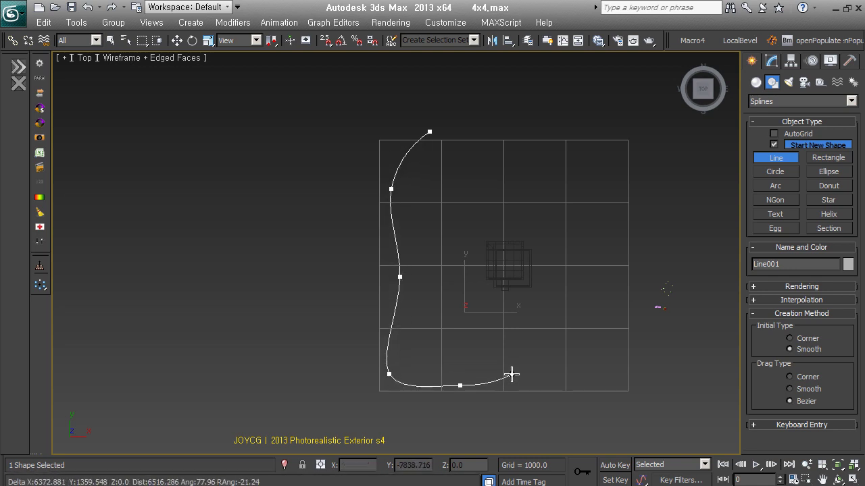
click(556, 376)
click(616, 387)
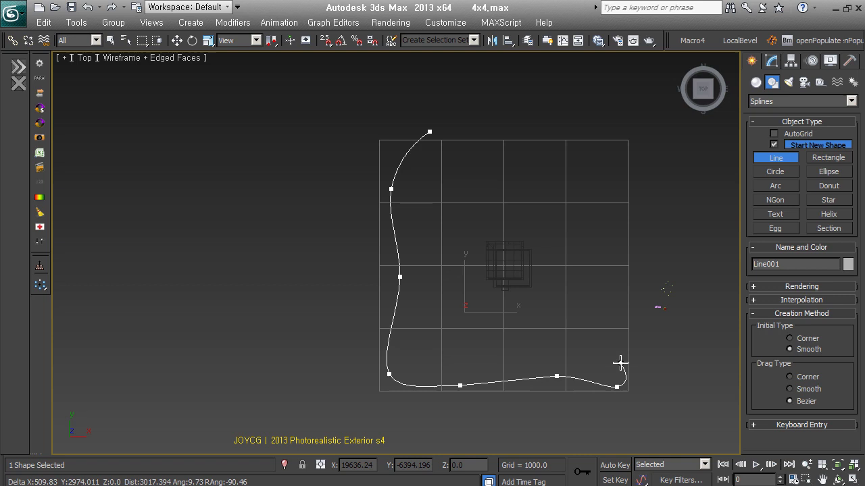
click(620, 298)
click(621, 190)
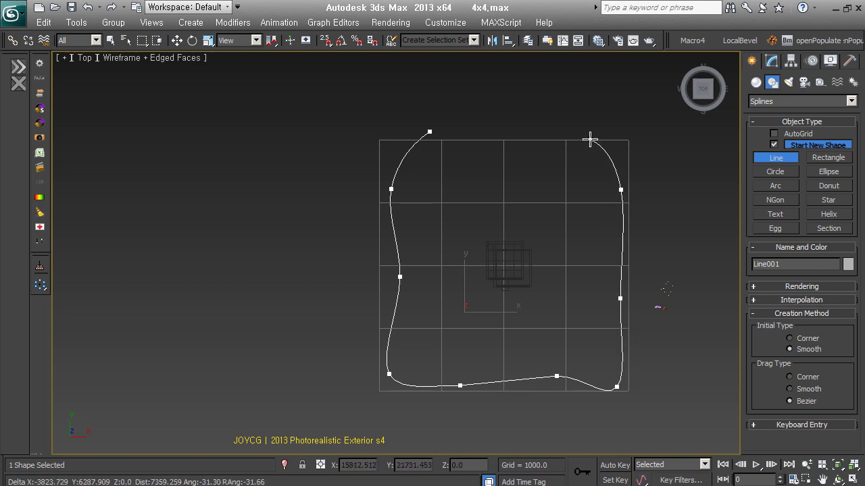
click(590, 139)
click(493, 79)
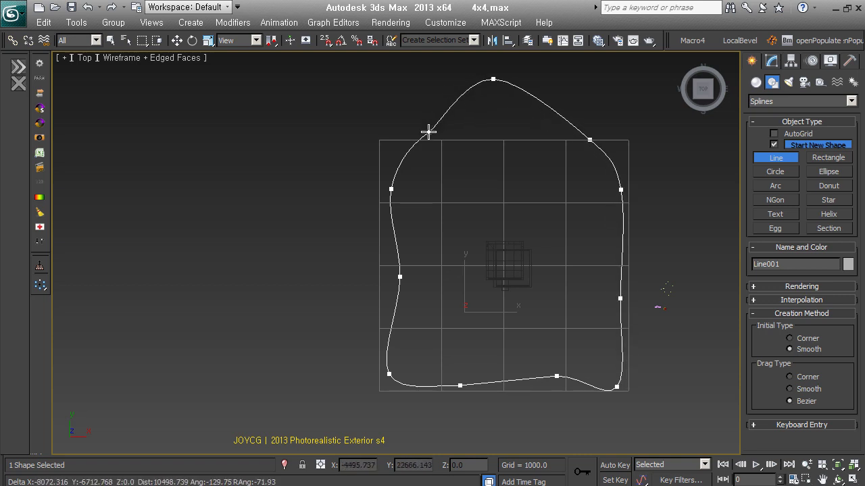
click(428, 132)
click(429, 288)
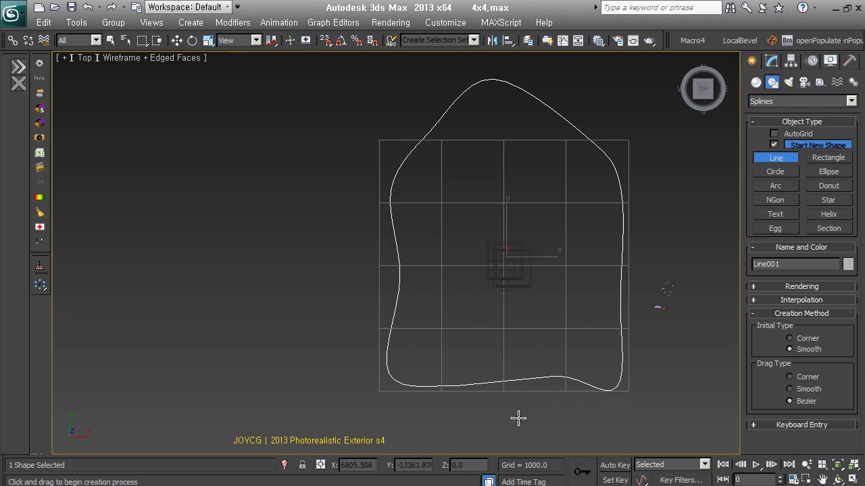
Draw an open curved road line from below the plane up through its middle.
click(476, 415)
click(513, 332)
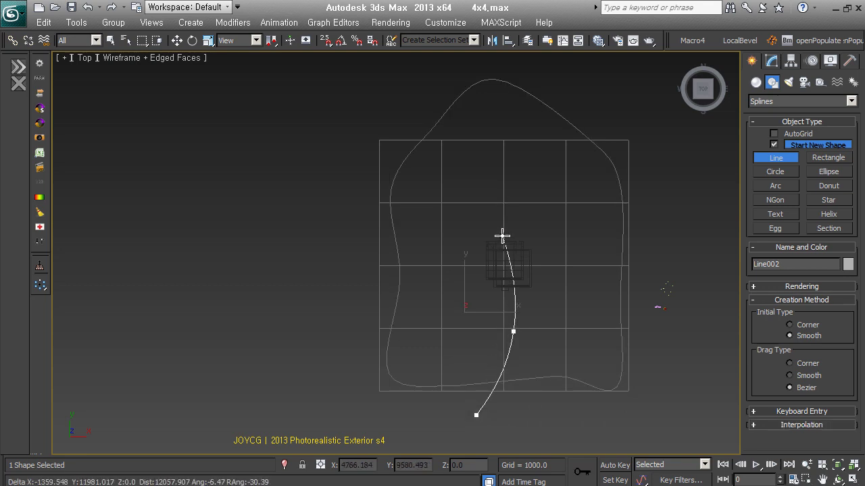
click(498, 222)
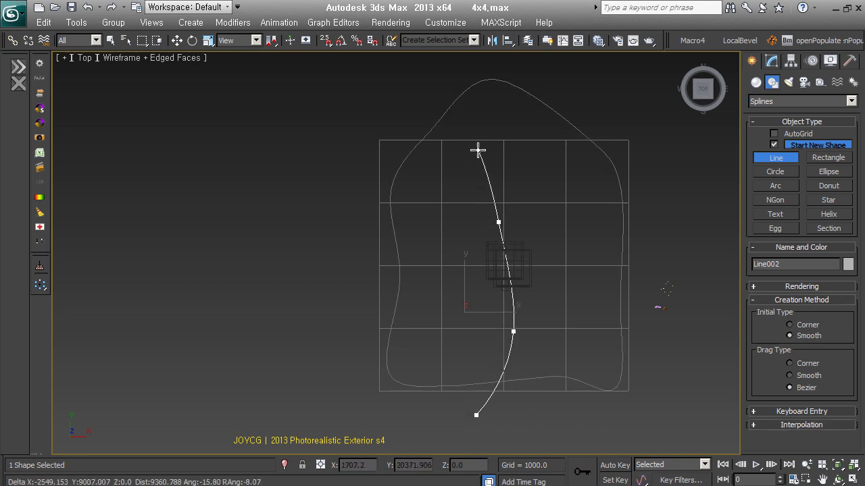
click(496, 109)
right_click(496, 110)
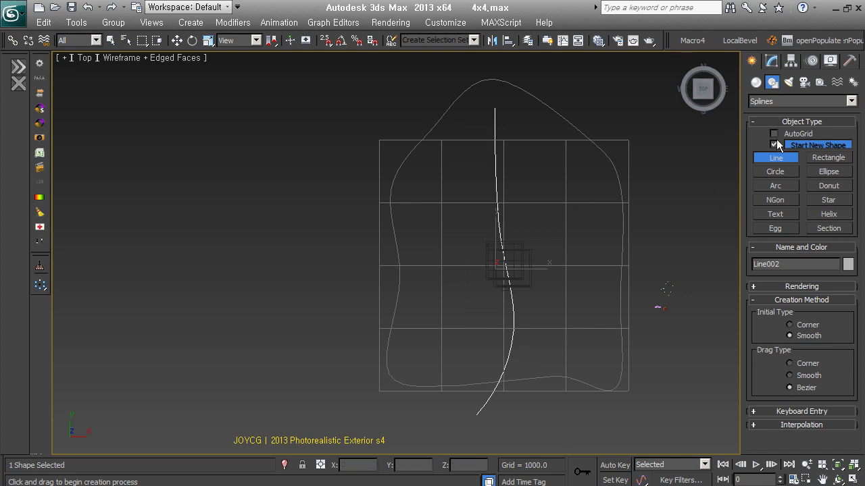
click(772, 61)
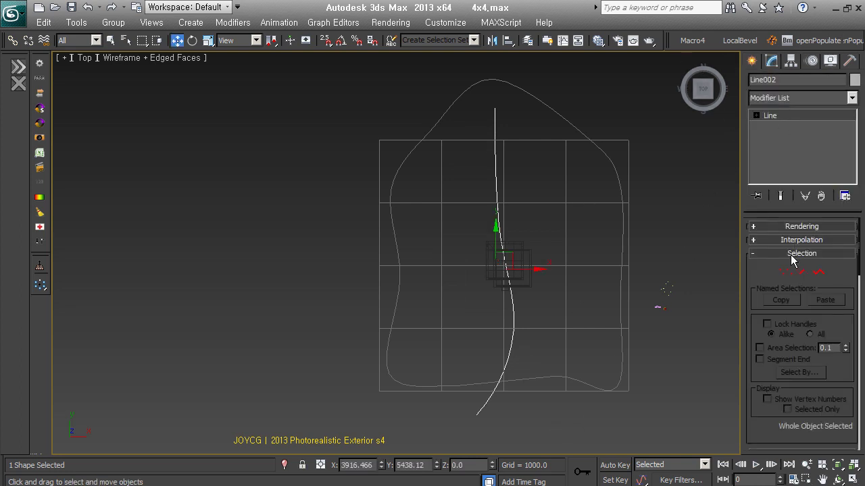
Outline the road line at Spline sub-object level into a double-edged road strip.
click(782, 255)
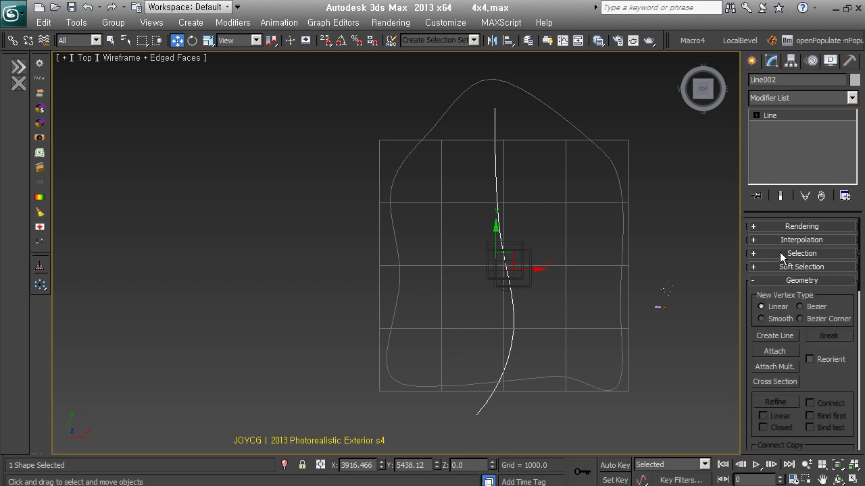
click(765, 117)
click(756, 116)
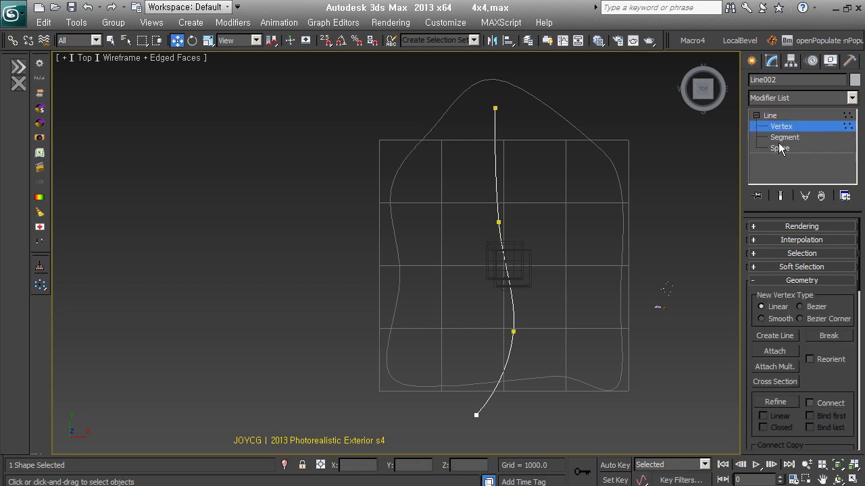
click(781, 148)
drag(832, 387, 827, 376)
scroll(827, 376, down, 3)
scroll(824, 372, down, 3)
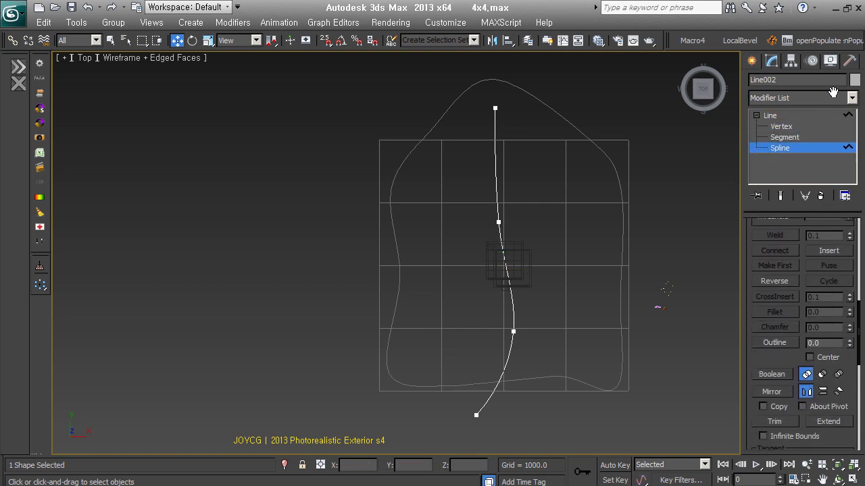
scroll(817, 358, down, 3)
click(774, 328)
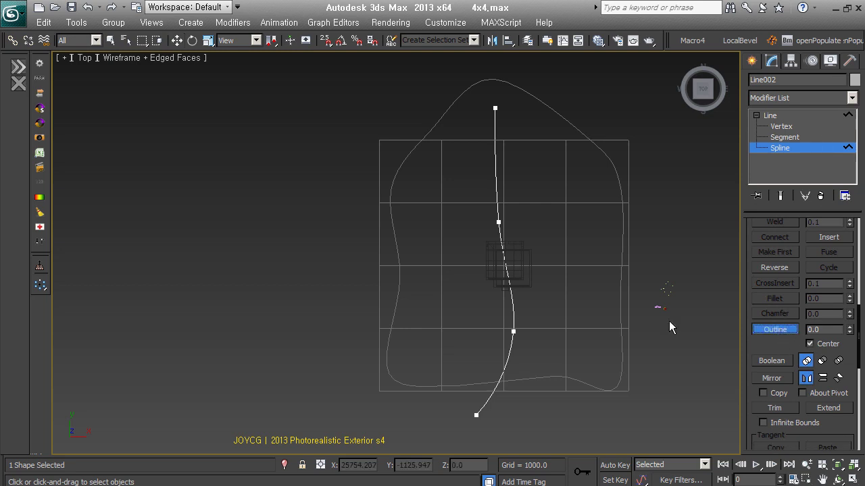
drag(524, 328, 521, 288)
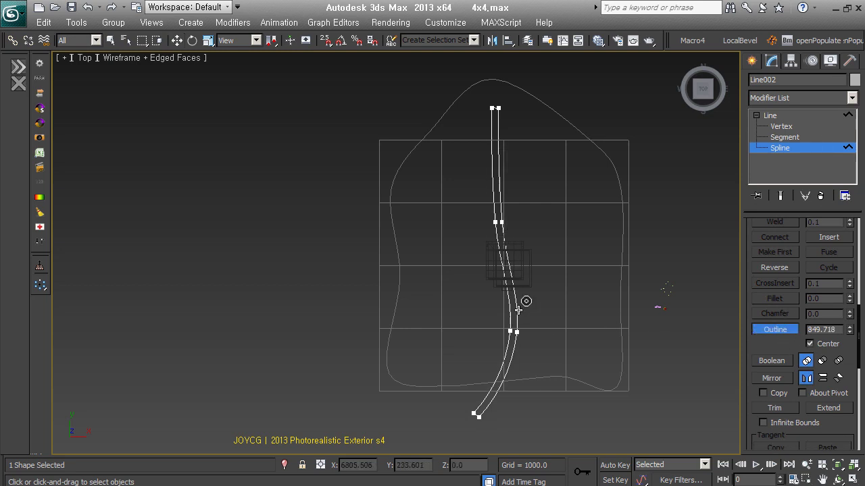
right_click(574, 355)
Exit sub-object editing, select the closed ground outline, and reframe the view around the scene.
mouse_move(666, 403)
alt+middle_down()
mouse_move(622, 288)
mouse_move(635, 290)
mouse_move(639, 303)
mouse_move(514, 333)
mouse_move(514, 344)
mouse_move(509, 330)
mouse_move(494, 379)
mouse_move(500, 385)
alt+middle_up()
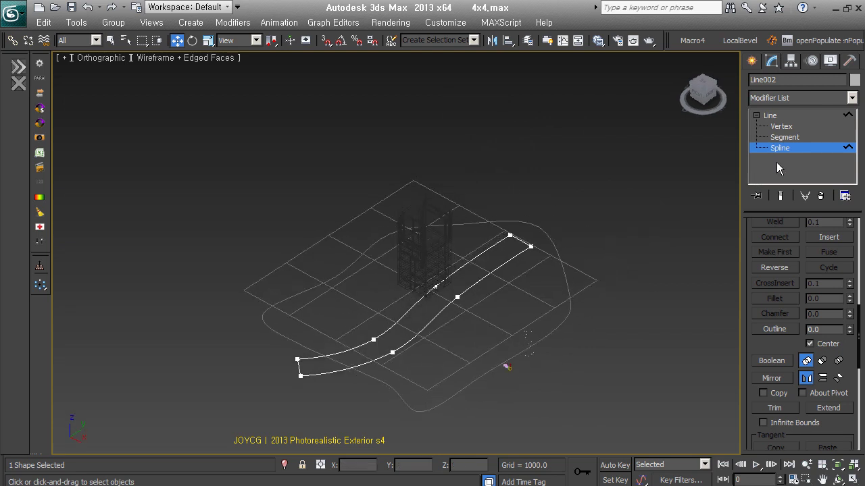
key(2)
click(804, 138)
click(660, 315)
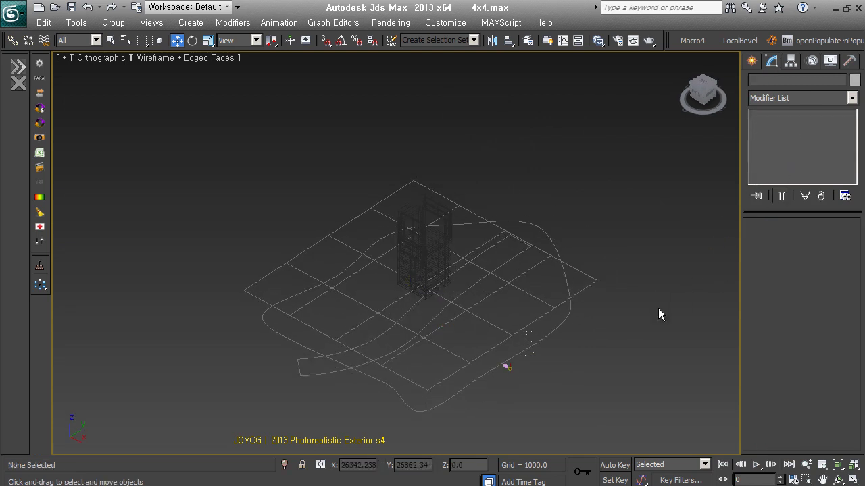
click(549, 332)
middle_drag(552, 331, 598, 312)
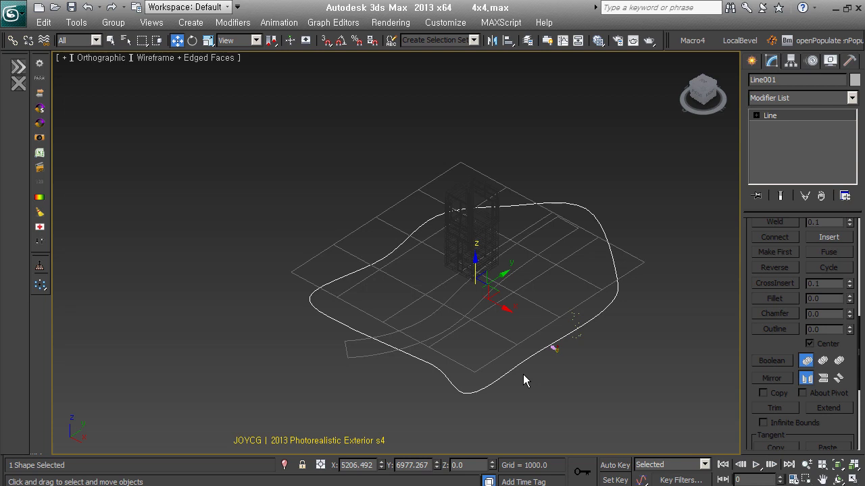
mouse_move(533, 385)
alt+middle_down()
mouse_move(524, 408)
mouse_move(528, 402)
alt+middle_up()
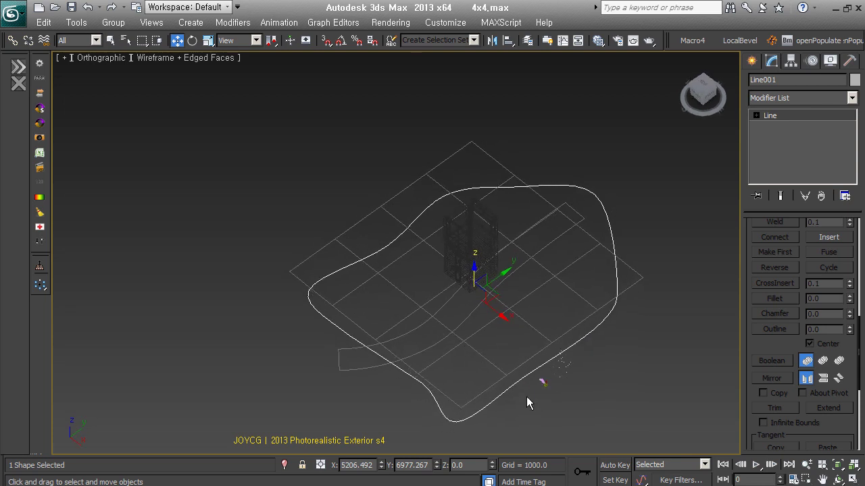
middle_drag(524, 338, 549, 306)
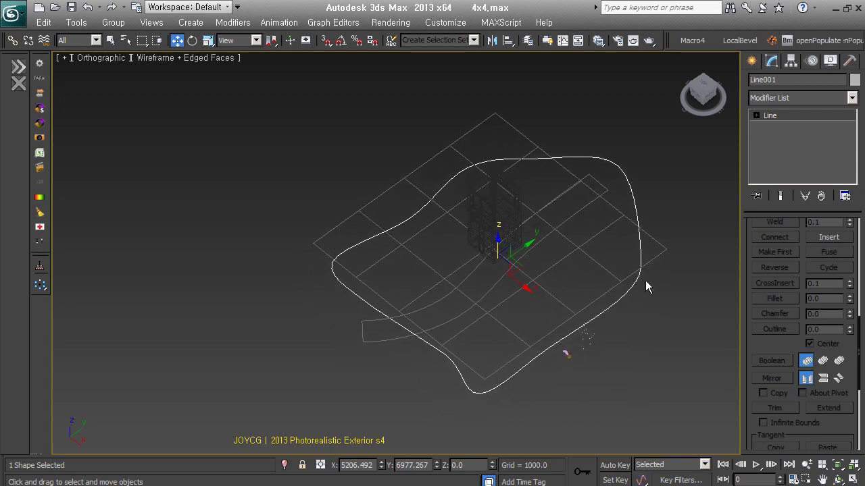
Create a Forest Pro object from Itoo Software, picking the road spline as its scatter area.
click(752, 61)
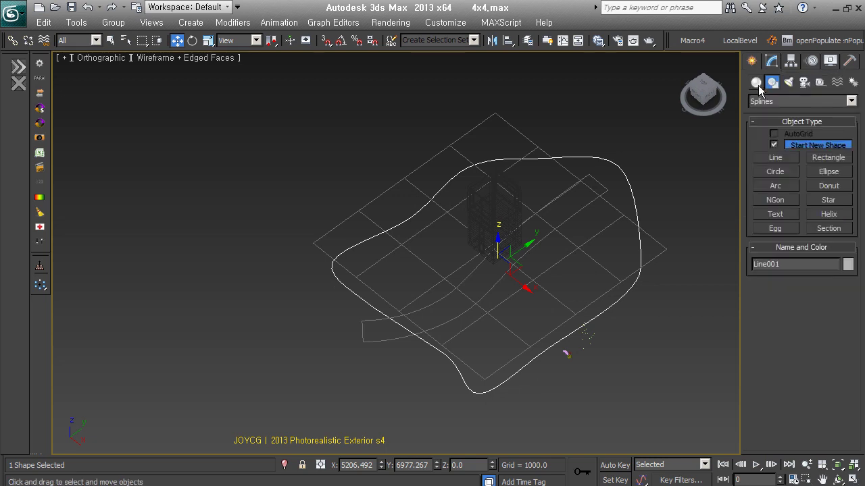
click(757, 82)
click(777, 100)
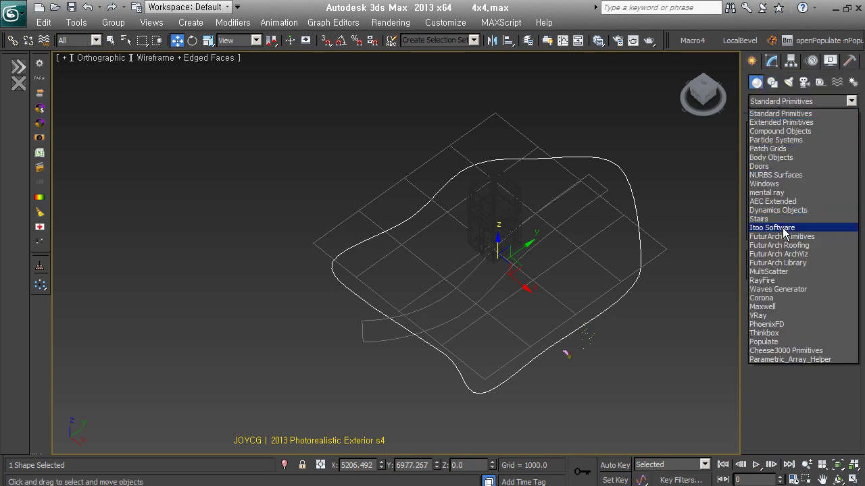
click(783, 227)
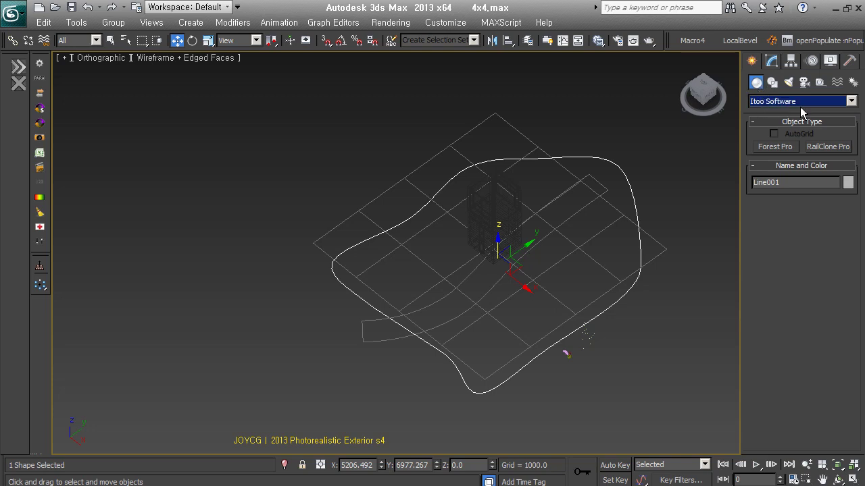
click(783, 148)
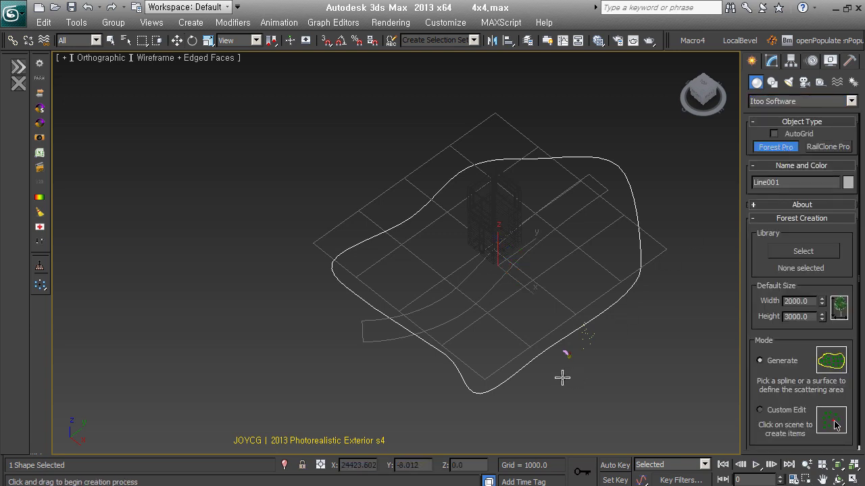
click(519, 372)
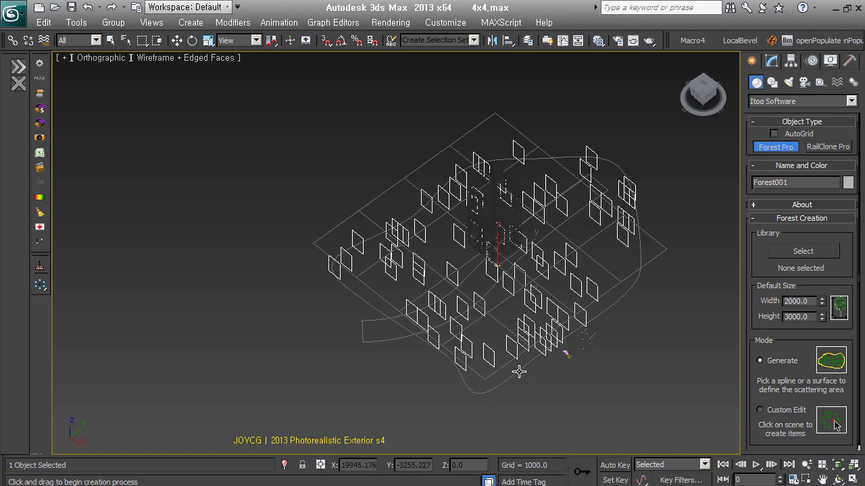
mouse_move(550, 395)
alt+middle_down()
mouse_move(549, 365)
mouse_move(580, 349)
mouse_move(558, 357)
mouse_move(554, 371)
alt+middle_up()
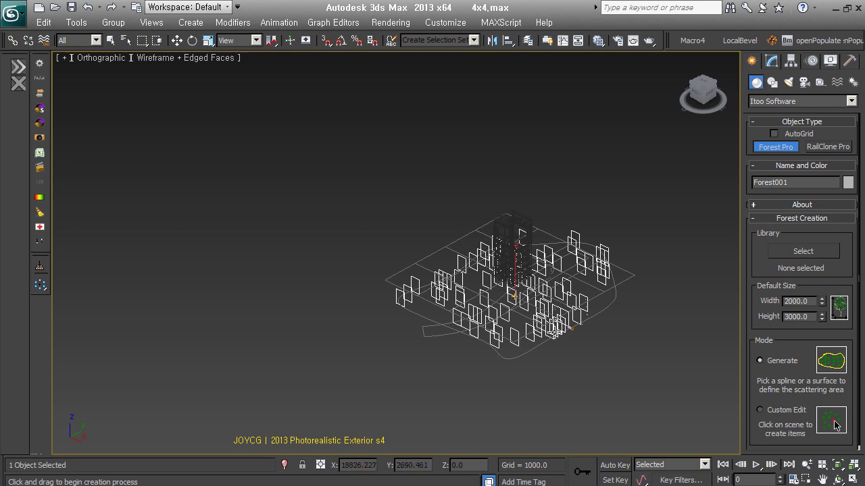
alt+middle_drag(574, 304, 581, 323)
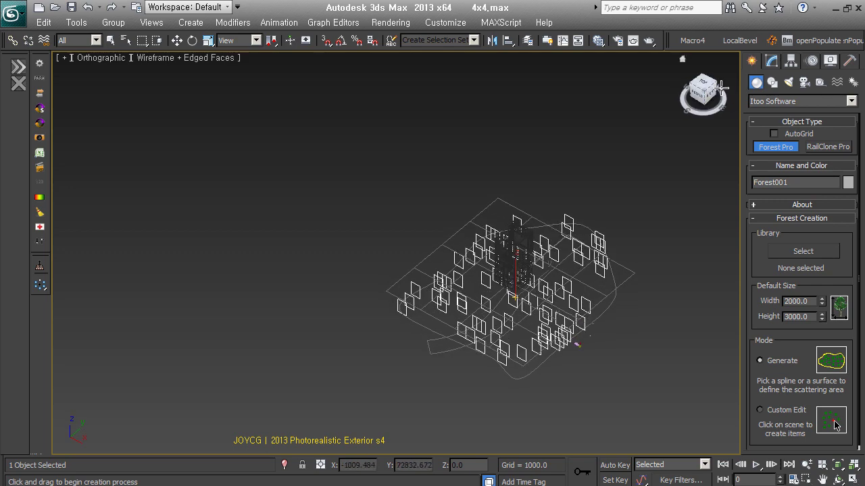
Switch the birch VRayProxy's viewport display to bounding box.
click(770, 62)
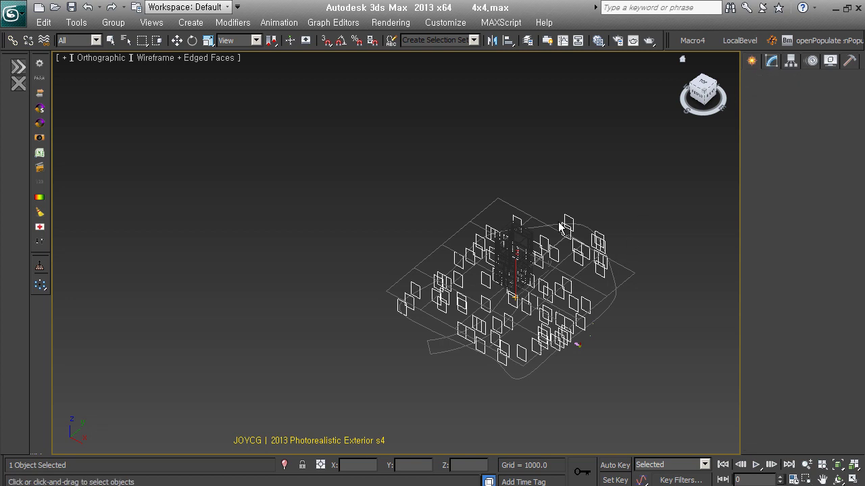
middle_drag(562, 231, 515, 185)
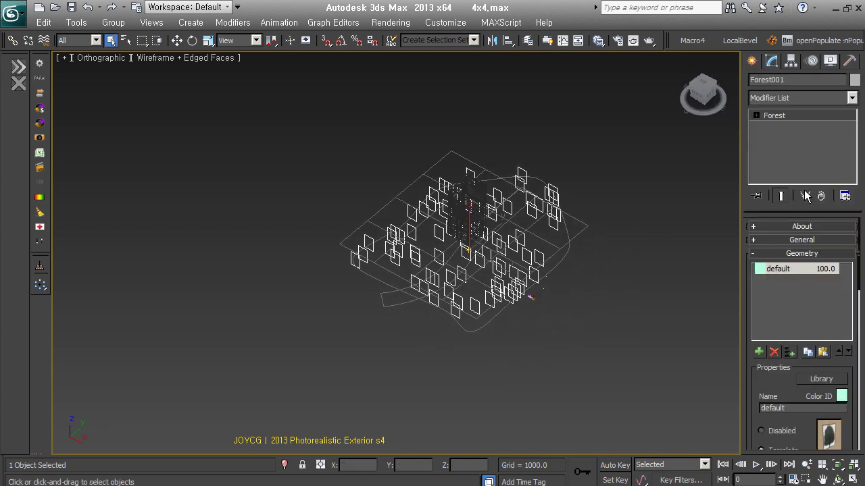
drag(789, 210, 789, 164)
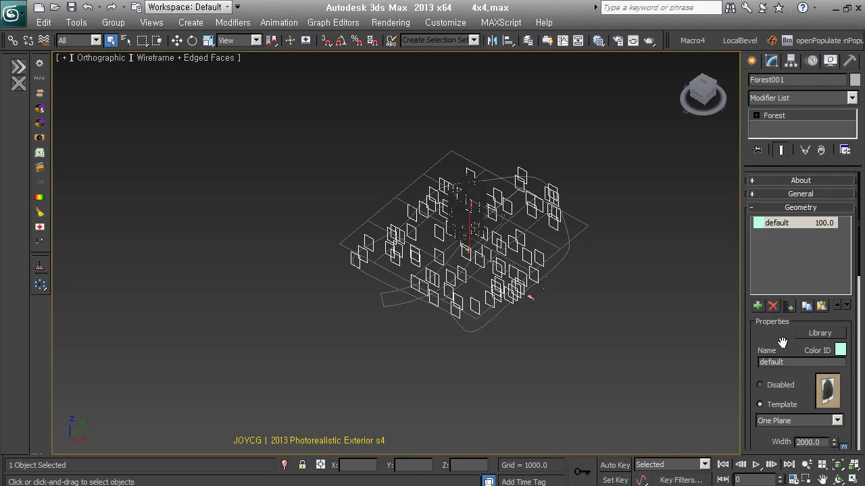
scroll(604, 284, up, 2)
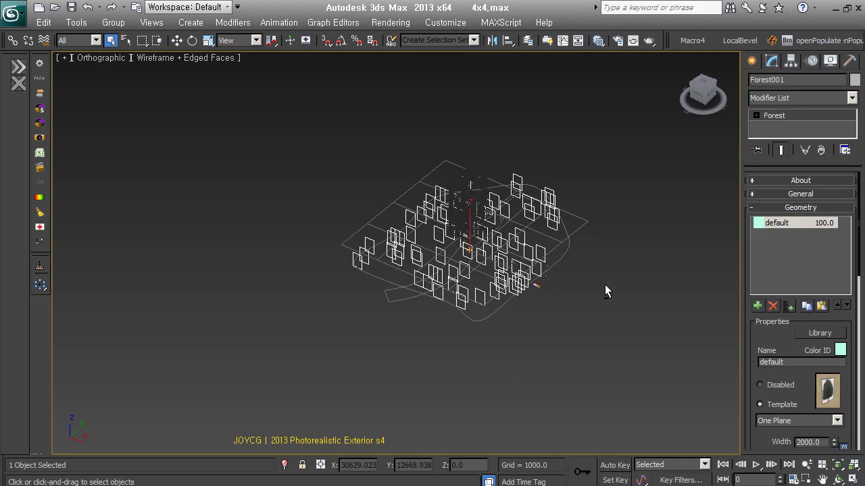
scroll(574, 287, up, 3)
scroll(550, 292, up, 4)
click(550, 293)
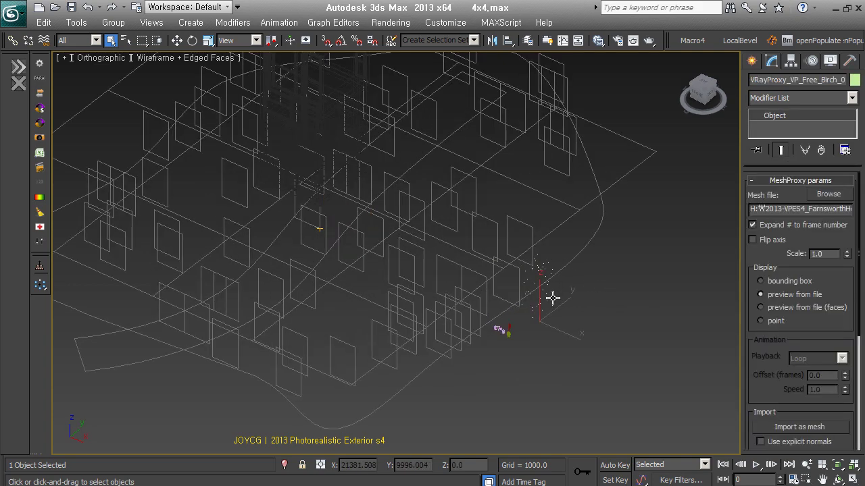
click(774, 280)
scroll(603, 297, down, 3)
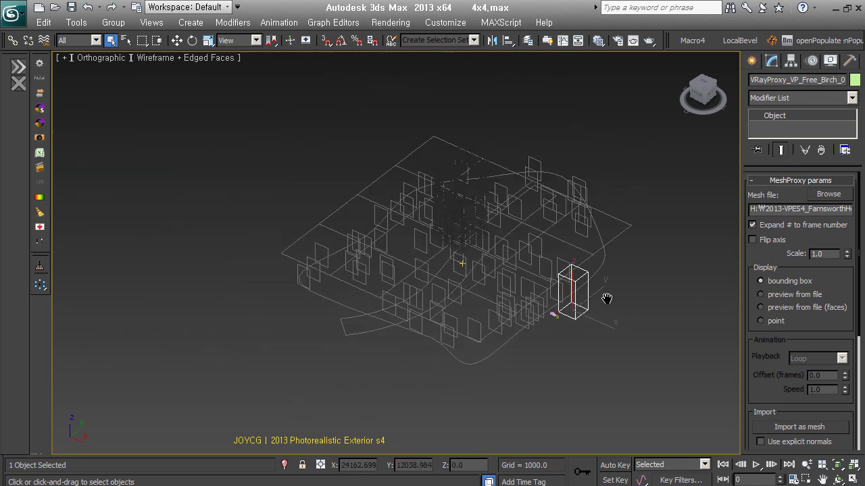
scroll(599, 304, down, 2)
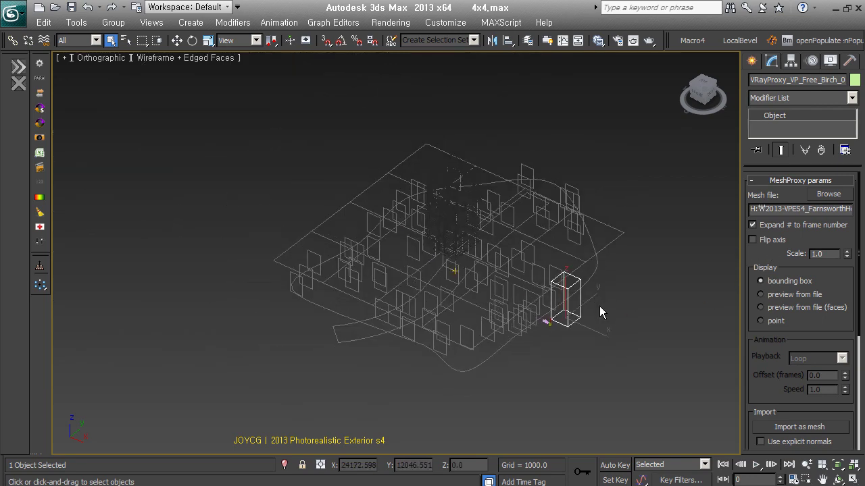
Preview Forest001 with Two Planes, Three Planes and Curved Plane templates, then return to One Plane.
click(574, 189)
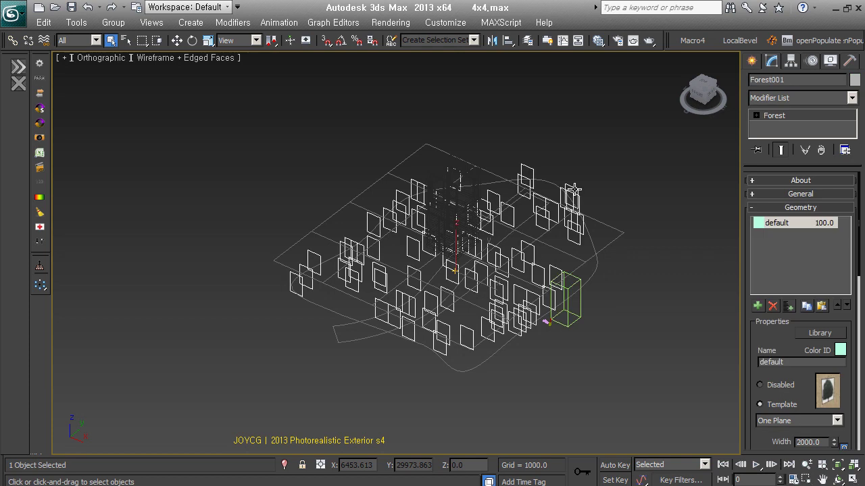
middle_drag(602, 305, 572, 296)
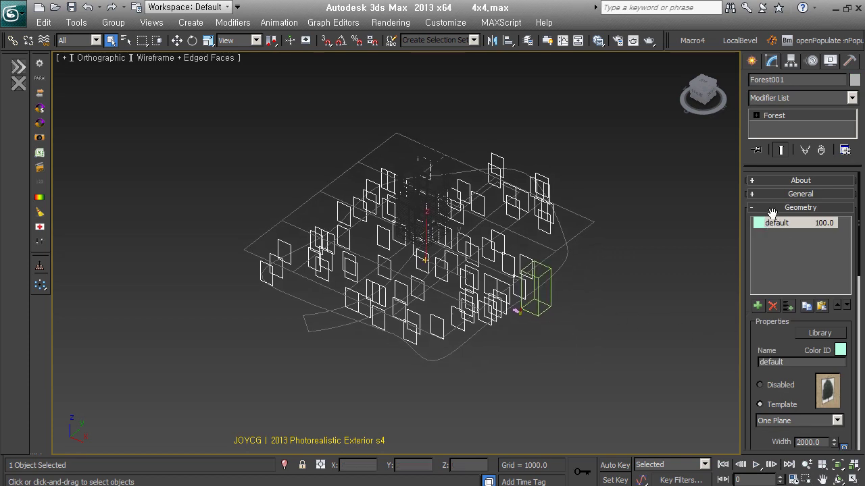
scroll(776, 338, down, 3)
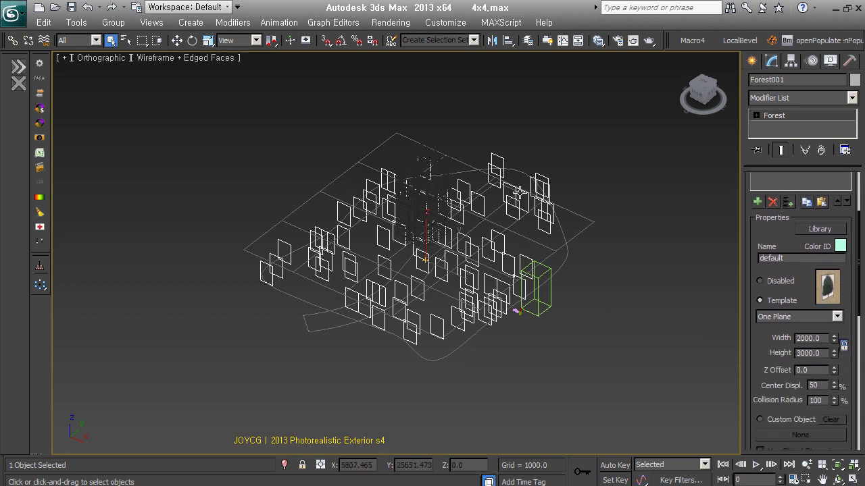
click(834, 318)
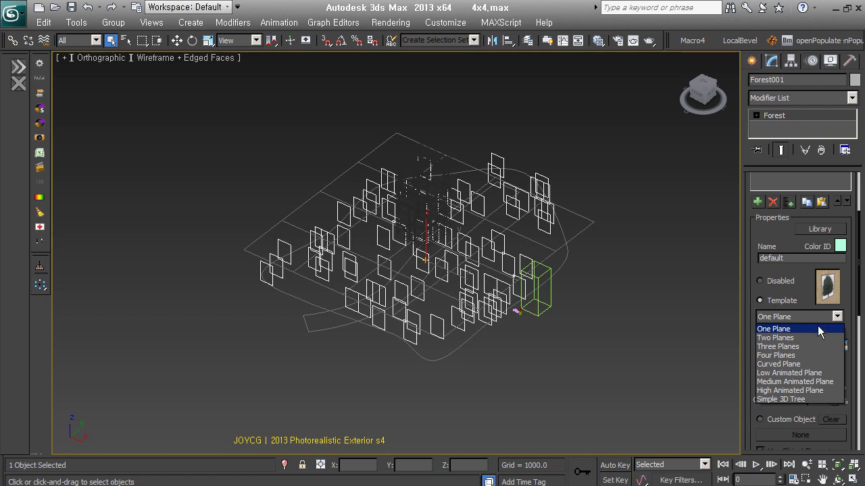
click(814, 339)
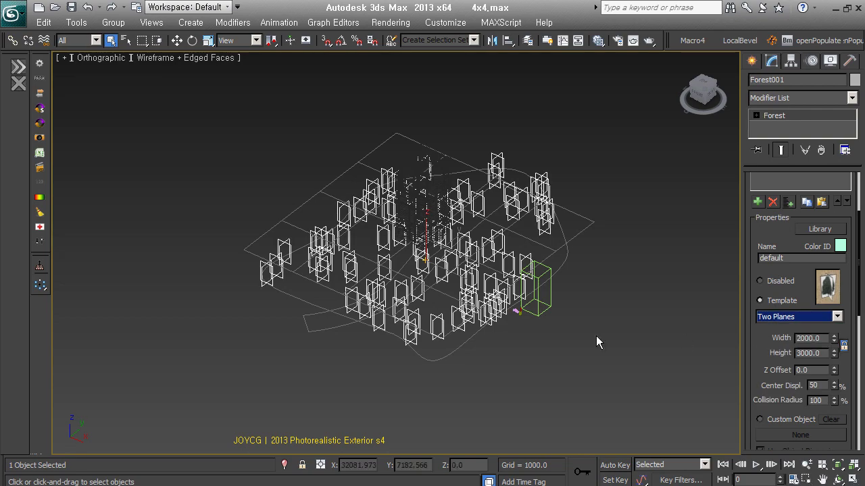
mouse_move(522, 296)
alt+middle_down()
mouse_move(443, 383)
mouse_move(472, 304)
alt+middle_up()
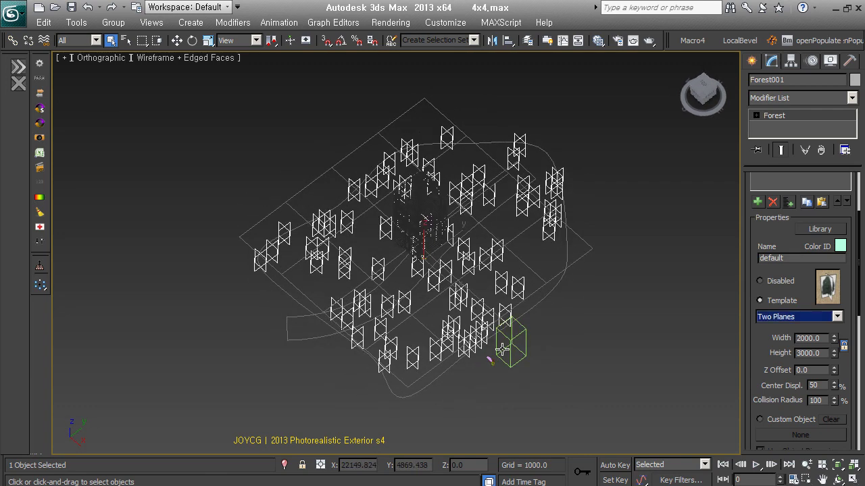
click(837, 320)
click(816, 346)
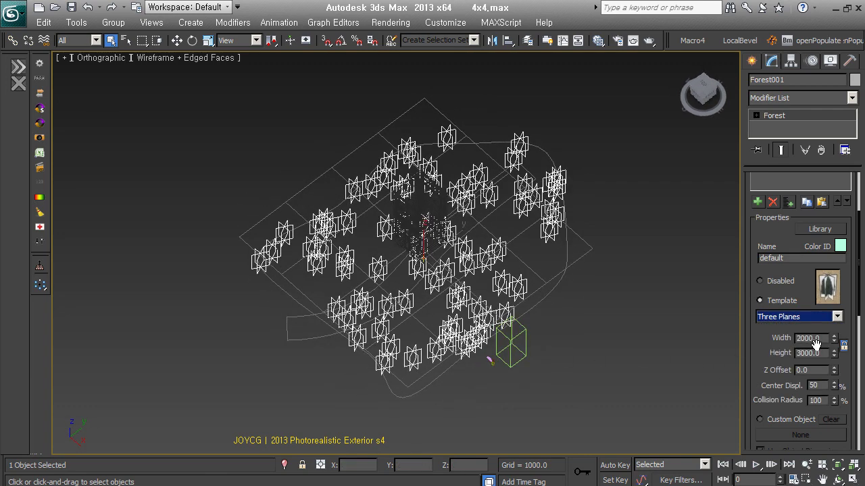
click(816, 316)
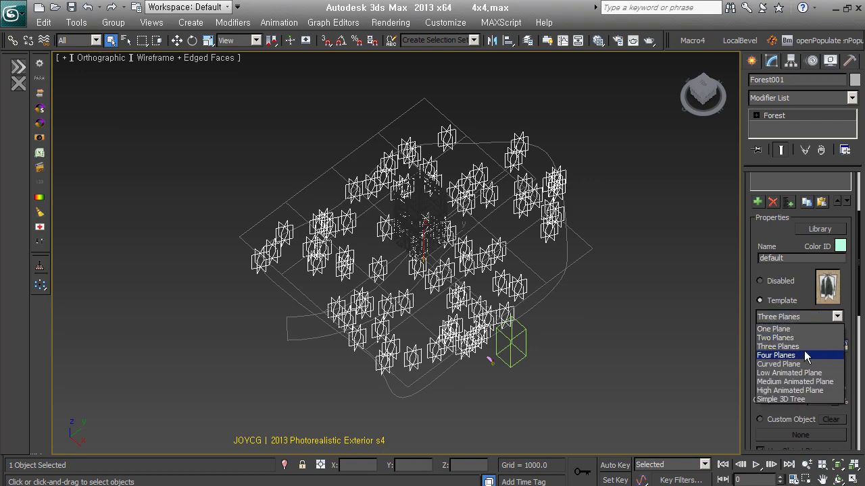
click(804, 364)
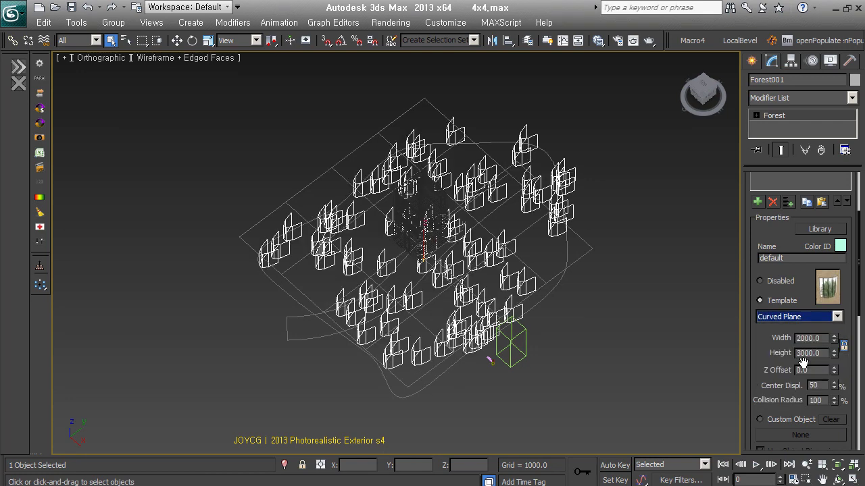
click(807, 321)
click(803, 331)
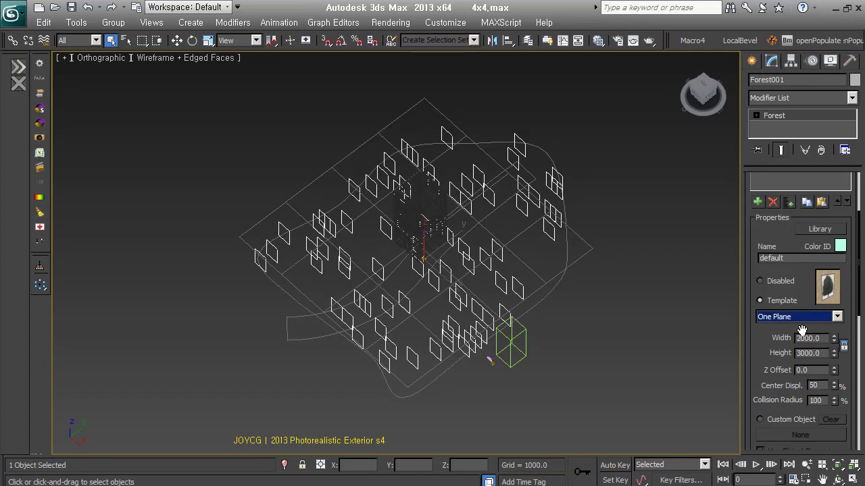
scroll(770, 353, down, 3)
Set Forest001's geometry to Custom Object and pick the birch VRayProxy box as the tree.
click(760, 350)
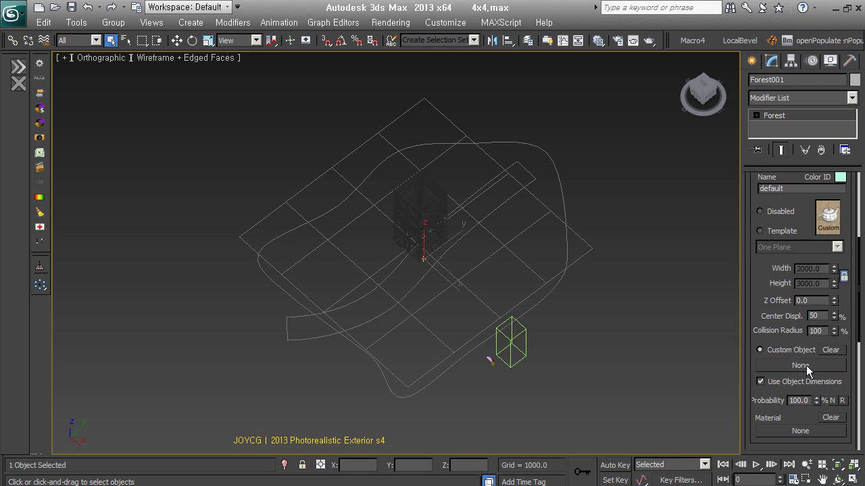
click(806, 366)
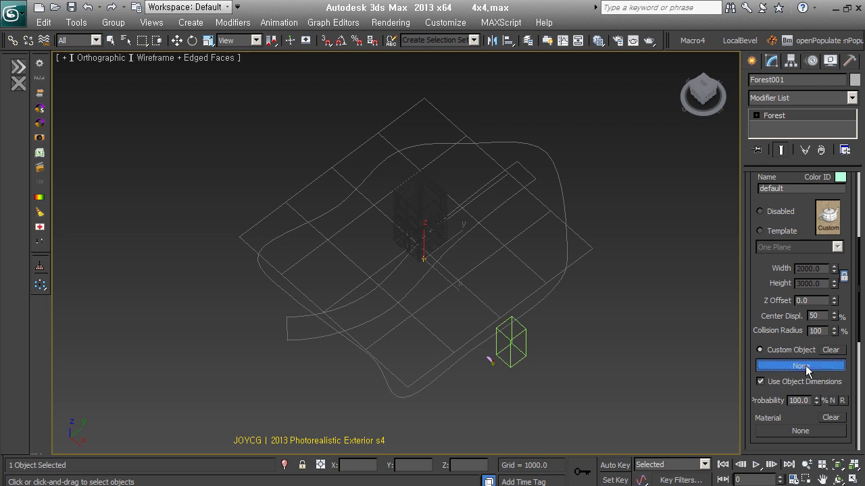
click(524, 333)
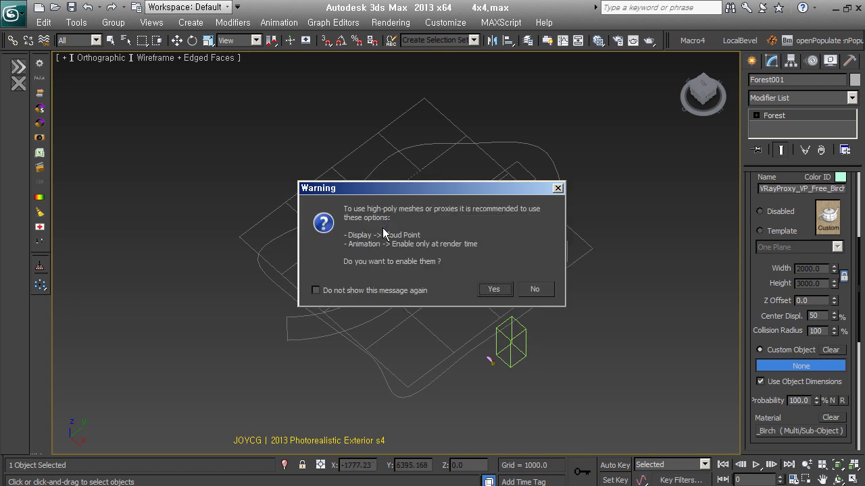
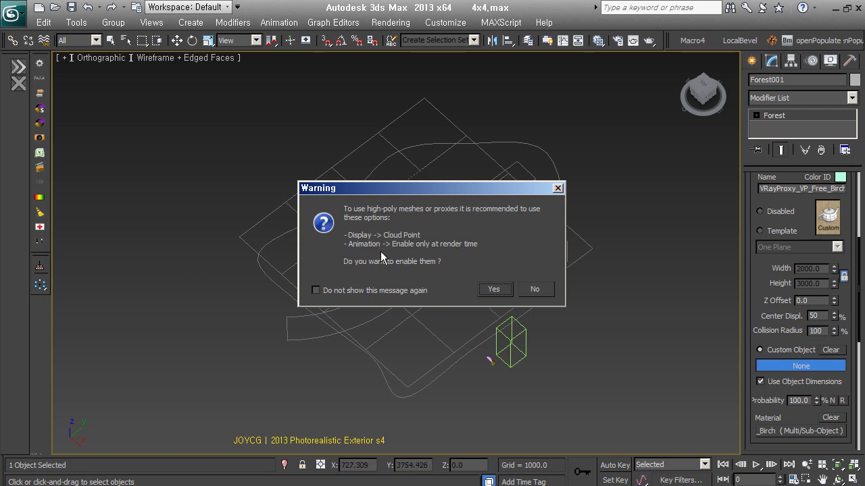
Accept point-cloud display for the high-poly birch proxies and orbit around the forest.
click(494, 289)
alt+middle_drag(496, 339, 517, 299)
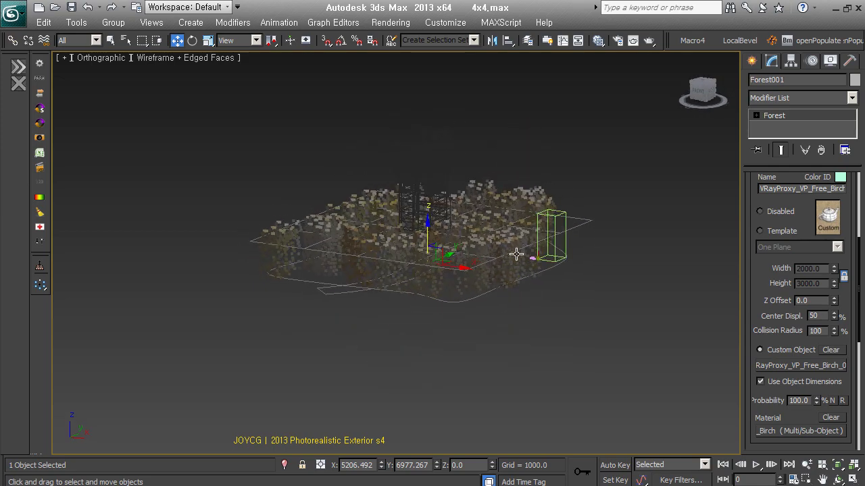
alt+middle_drag(518, 250, 553, 180)
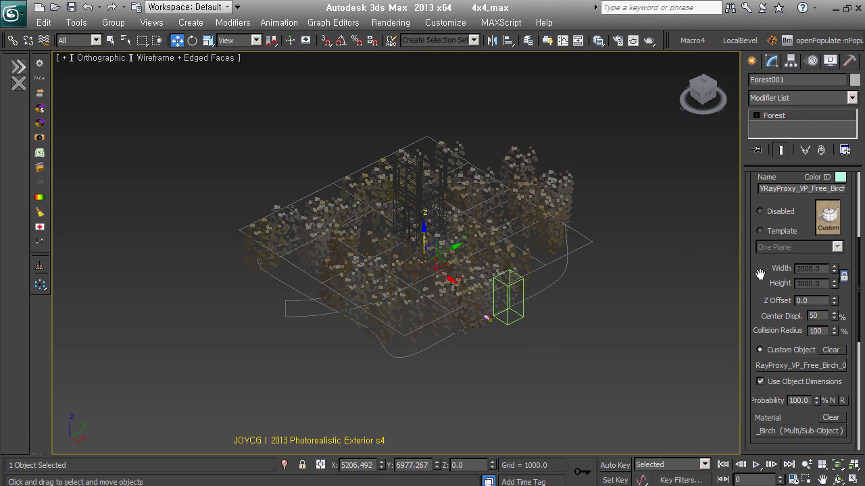
drag(756, 270, 756, 269)
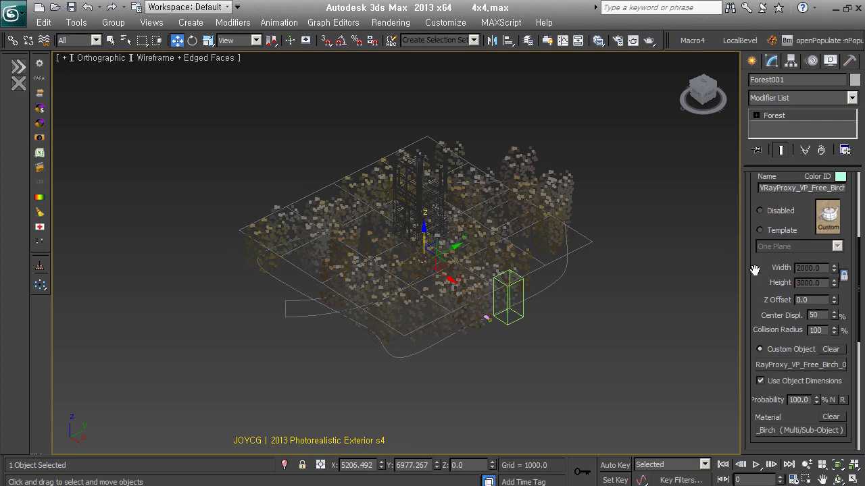
drag(755, 270, 753, 259)
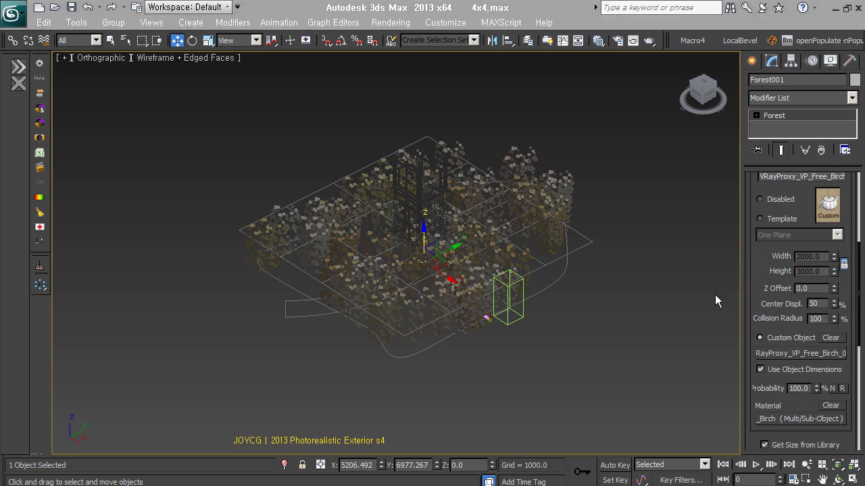
drag(756, 261, 762, 290)
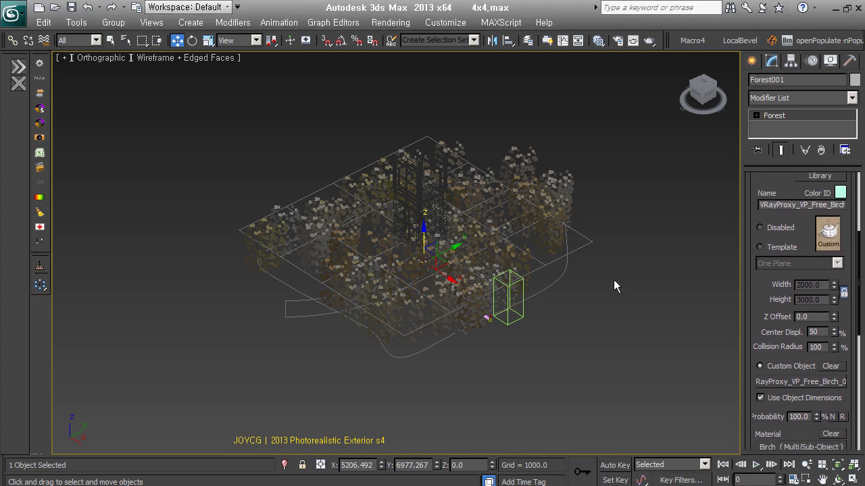
middle_drag(613, 280, 583, 279)
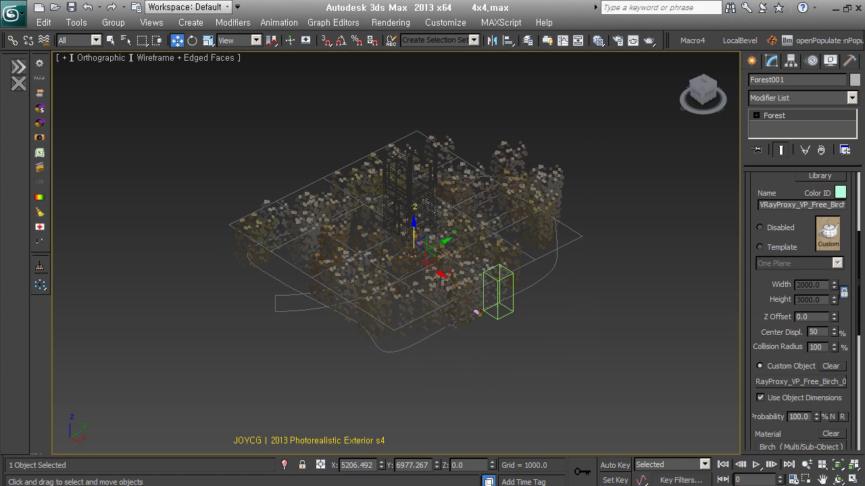
Set the forest's viewport display to Proxy, try Box, then settle on Pyramid.
right_click(755, 281)
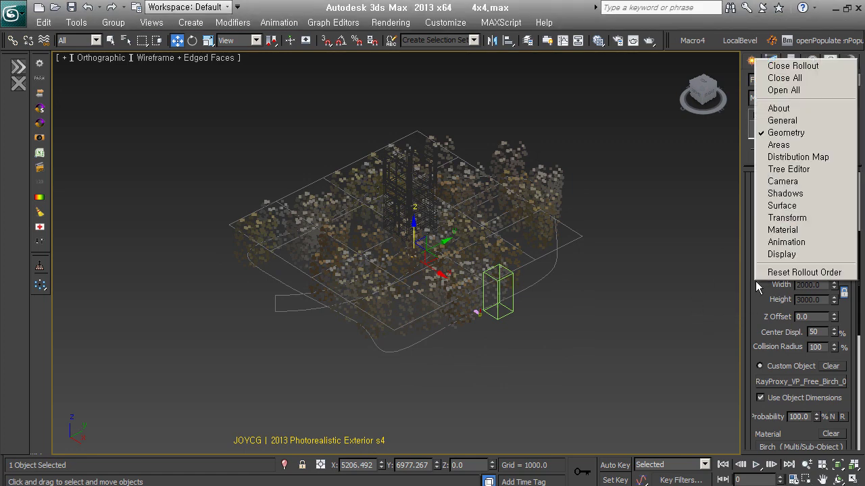
click(778, 255)
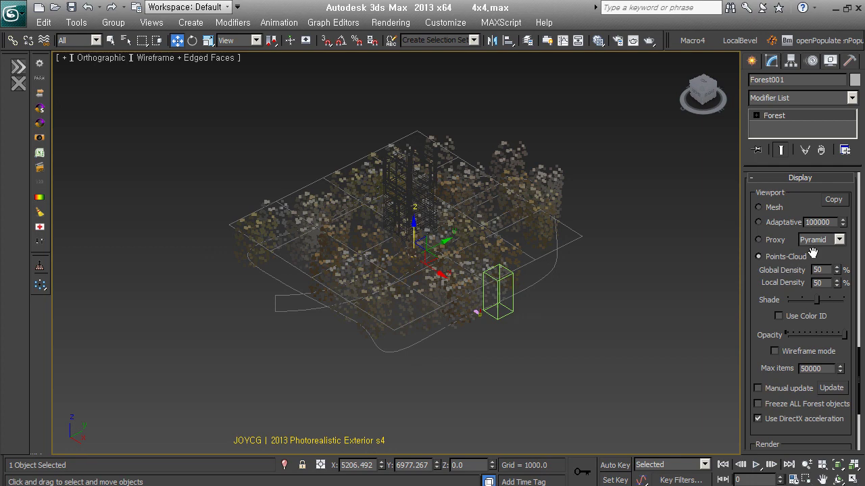
mouse_move(786, 257)
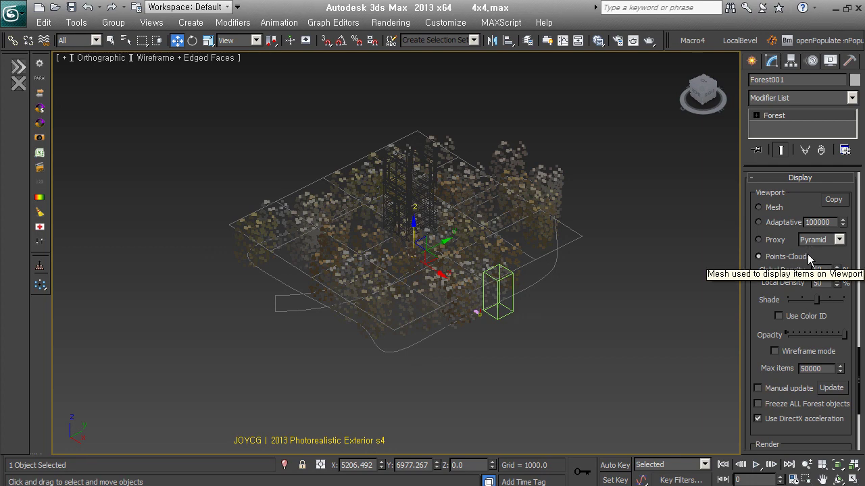
click(774, 241)
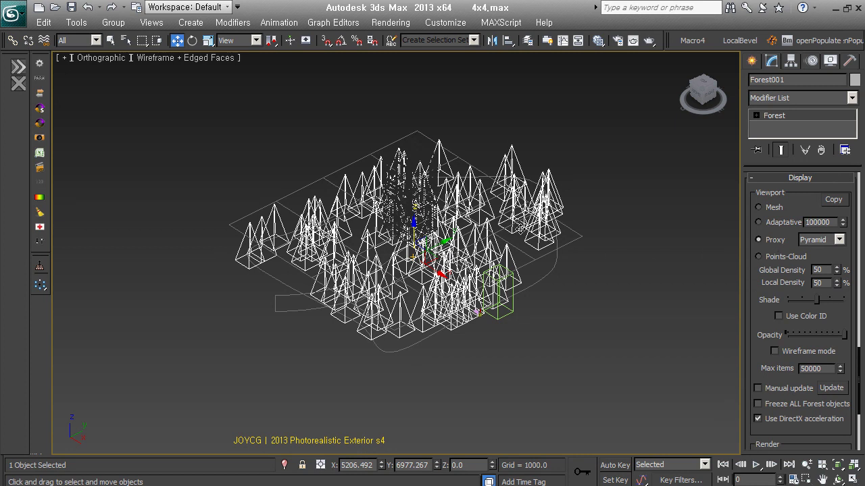
click(818, 241)
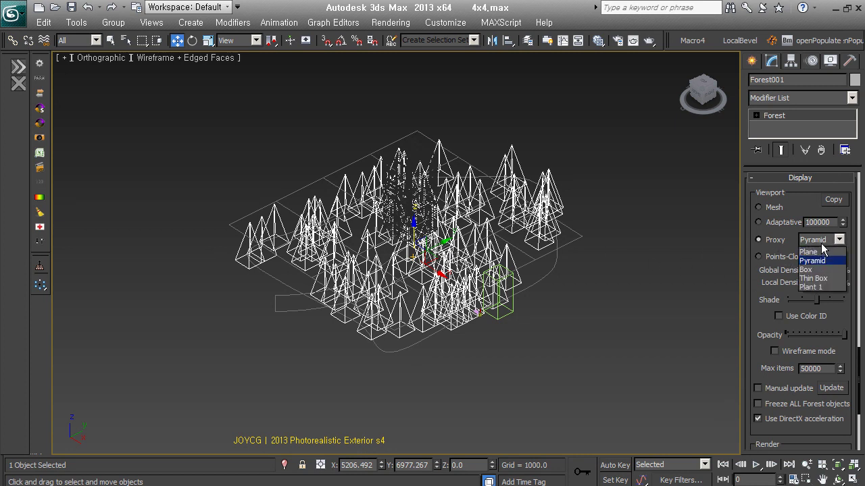
click(820, 270)
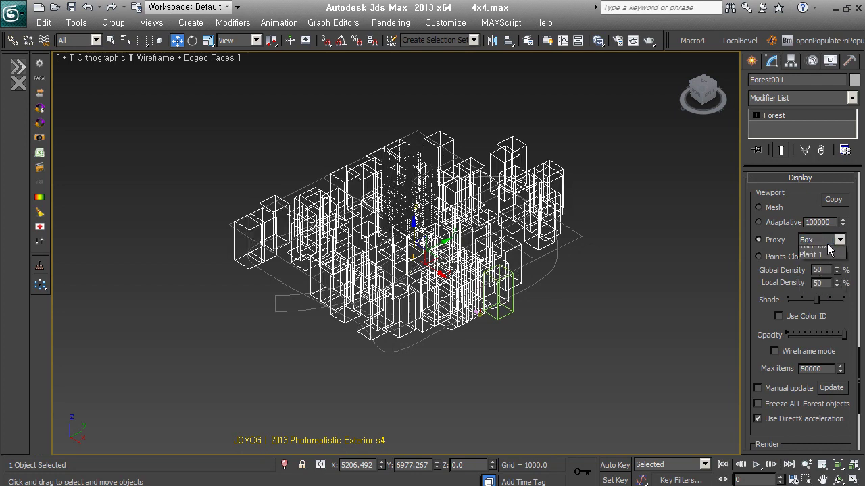
click(821, 240)
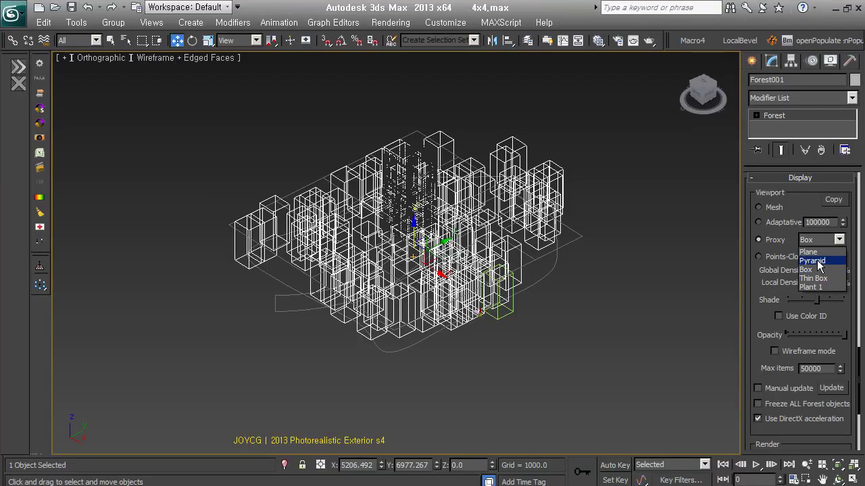
click(812, 261)
Orbit around the pyramid forest and select the grid ground plane.
mouse_move(690, 290)
alt+middle_down()
mouse_move(553, 307)
mouse_move(607, 283)
mouse_move(554, 316)
alt+middle_up()
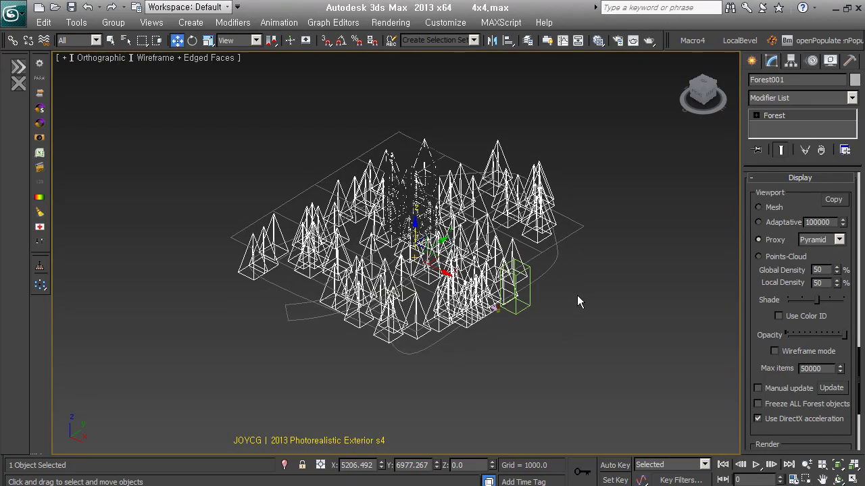
mouse_move(627, 282)
alt+middle_down()
mouse_move(594, 272)
mouse_move(608, 241)
alt+middle_up()
mouse_move(507, 256)
alt+middle_down()
mouse_move(564, 257)
mouse_move(558, 269)
alt+middle_up()
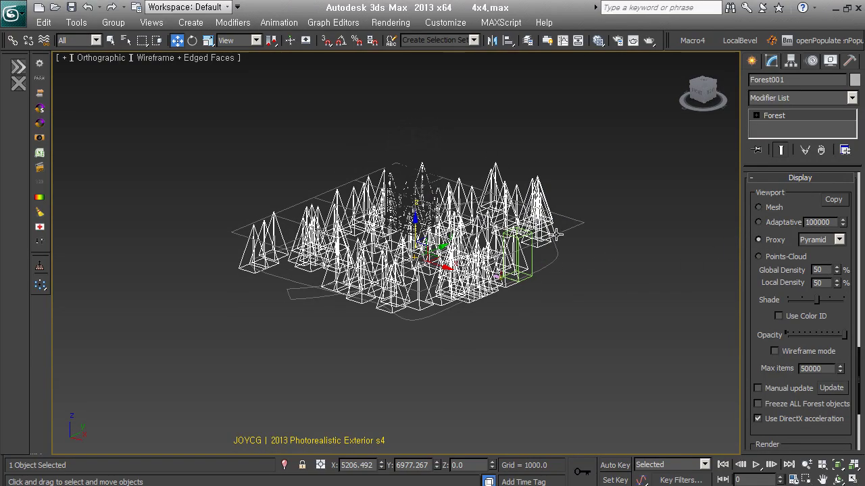
click(564, 229)
Show the ground plane as a shaded surface and reselect the forest object.
middle_drag(564, 229, 582, 249)
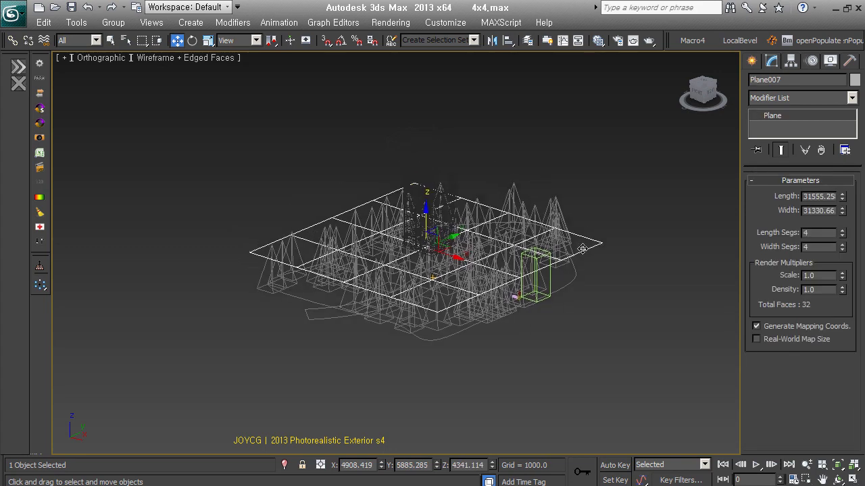
key(F2)
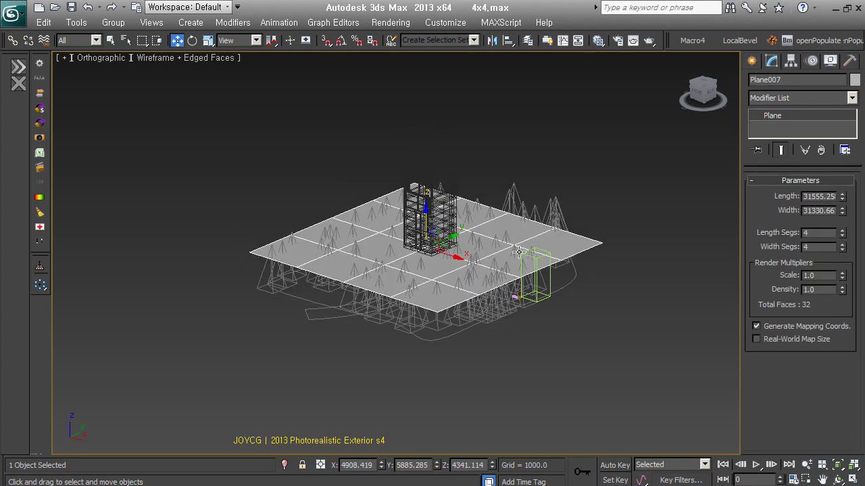
alt+middle_drag(535, 264, 540, 284)
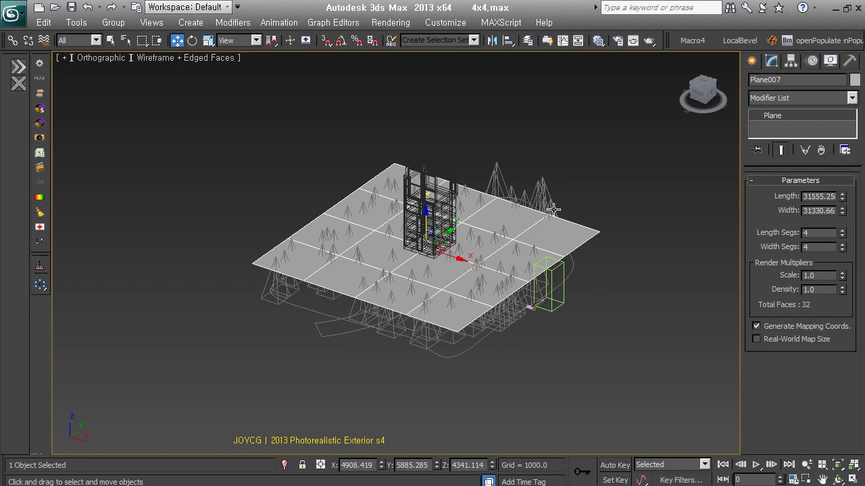
click(541, 190)
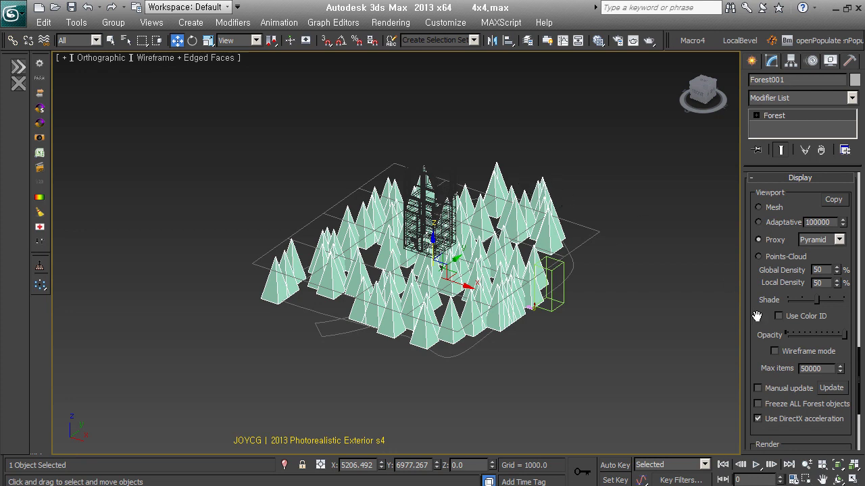
Add Plane007 as the forest's growing surface in the Surface rollout.
right_click(770, 315)
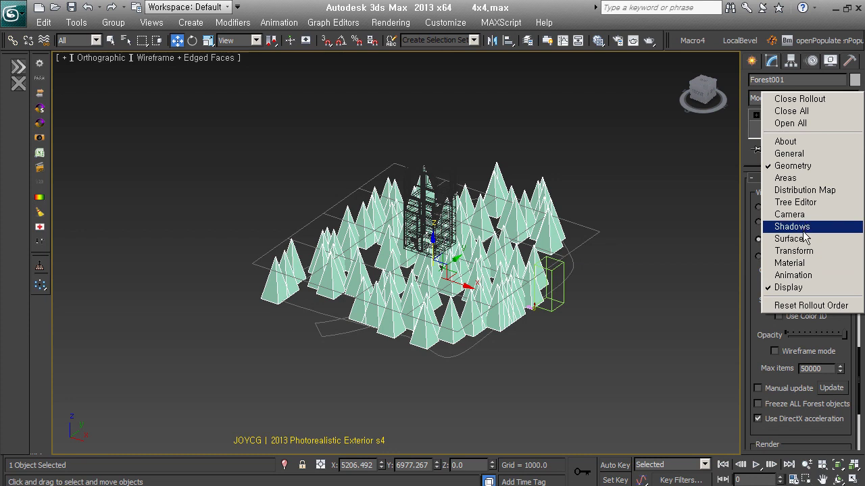
click(804, 239)
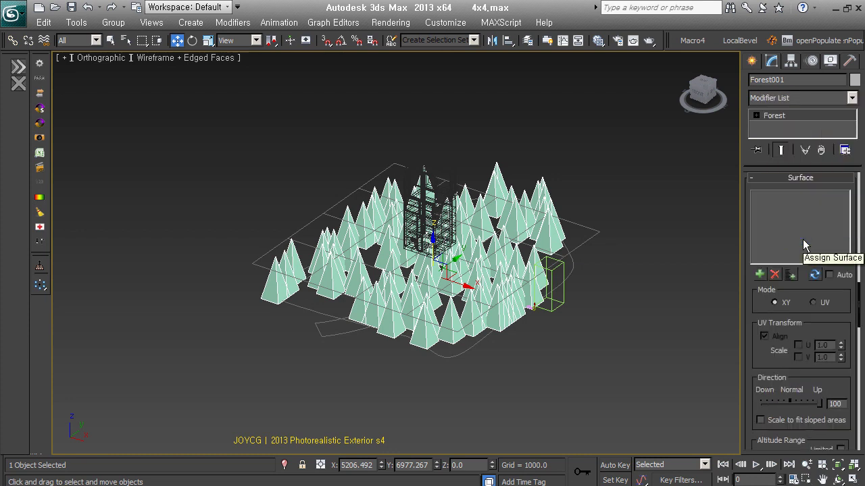
click(760, 274)
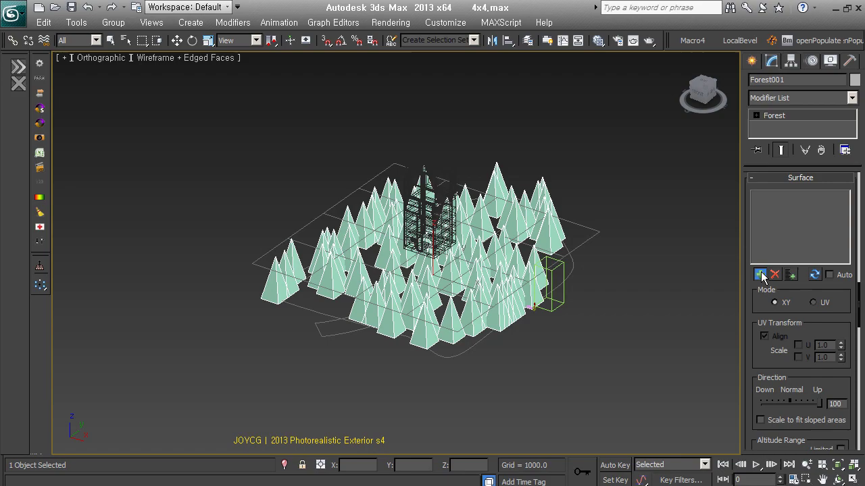
click(588, 237)
mouse_move(491, 347)
alt+middle_down()
mouse_move(529, 387)
mouse_move(542, 382)
mouse_move(539, 323)
alt+middle_up()
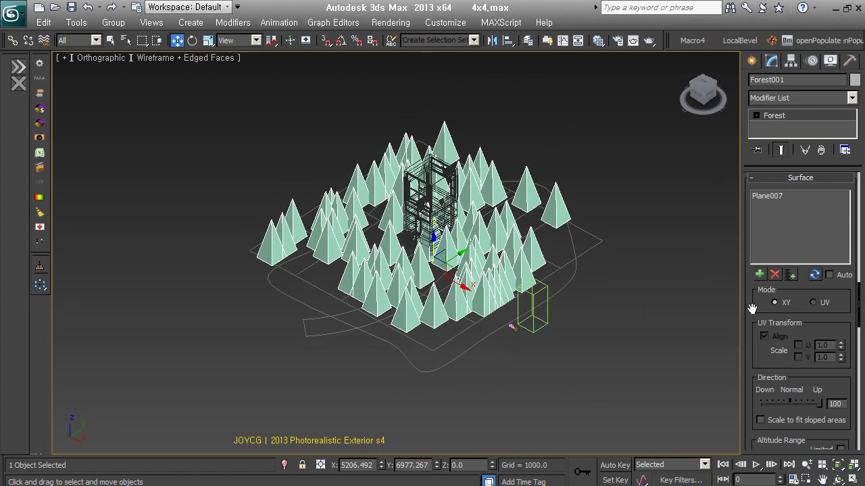
Collapse the Surface rollout and expand the Distribution Map settings.
click(774, 178)
drag(749, 248, 748, 422)
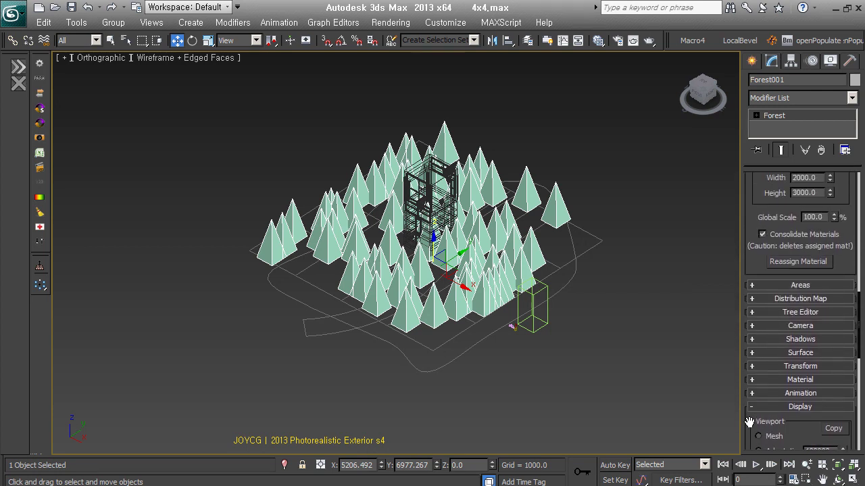
click(799, 299)
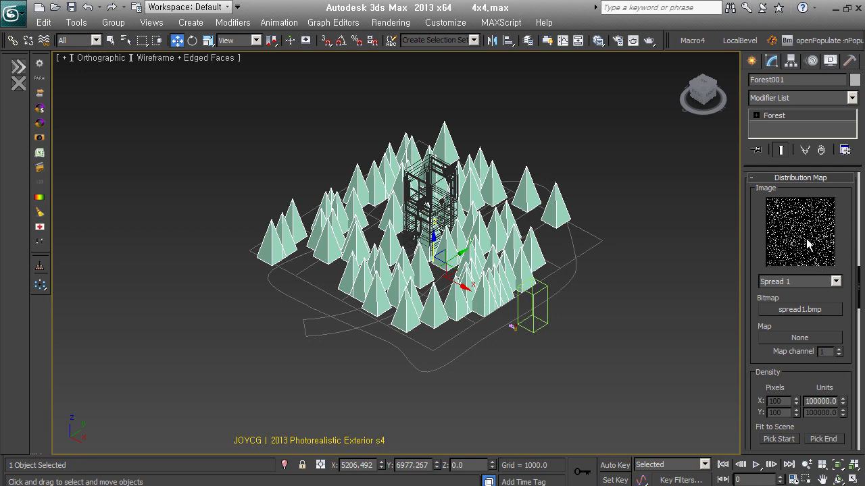
alt+middle_drag(558, 262, 576, 294)
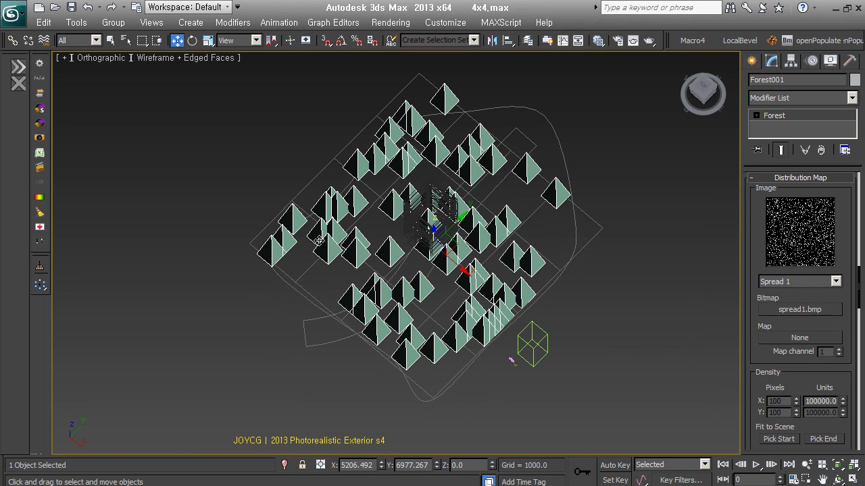
Cycle the distribution image preset through the patterns to Full (full.bmp), checking coverage.
click(807, 281)
click(803, 304)
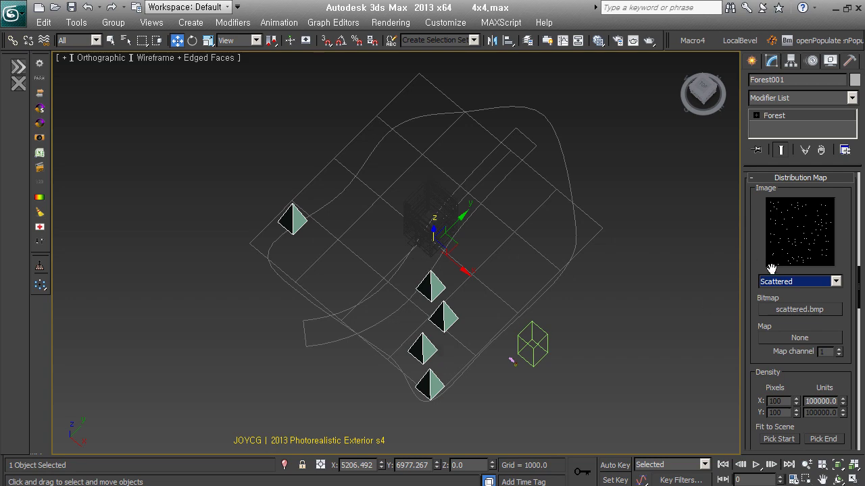
scroll(824, 292, down, 1)
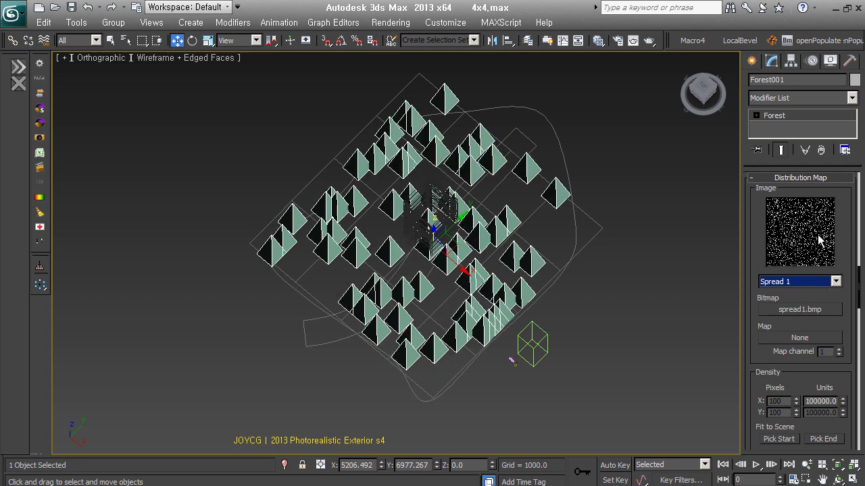
scroll(819, 240, down, 1)
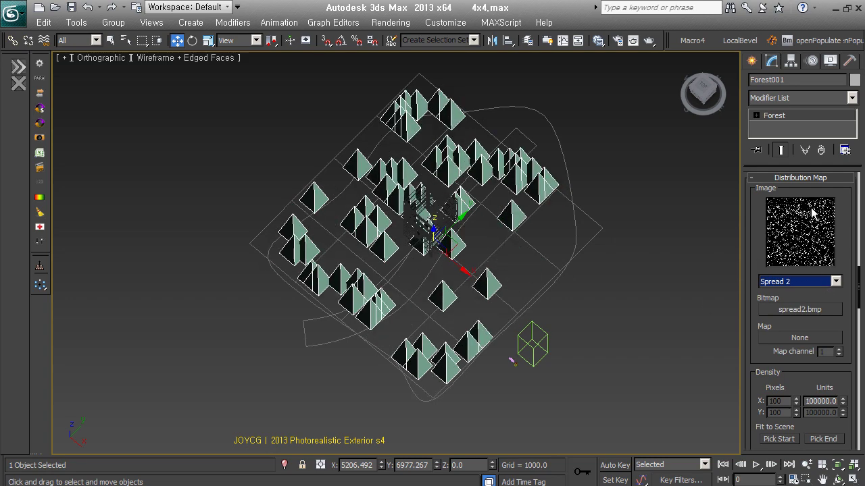
scroll(812, 225, down, 1)
scroll(513, 334, down, 1)
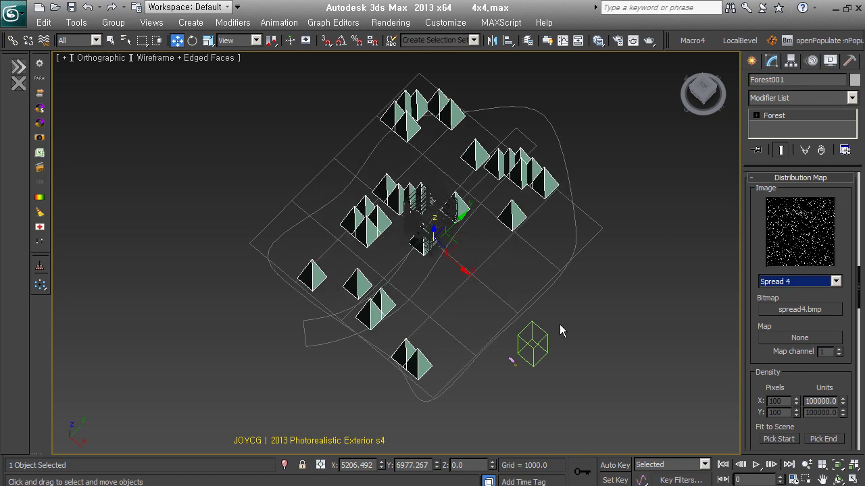
scroll(819, 250, down, 1)
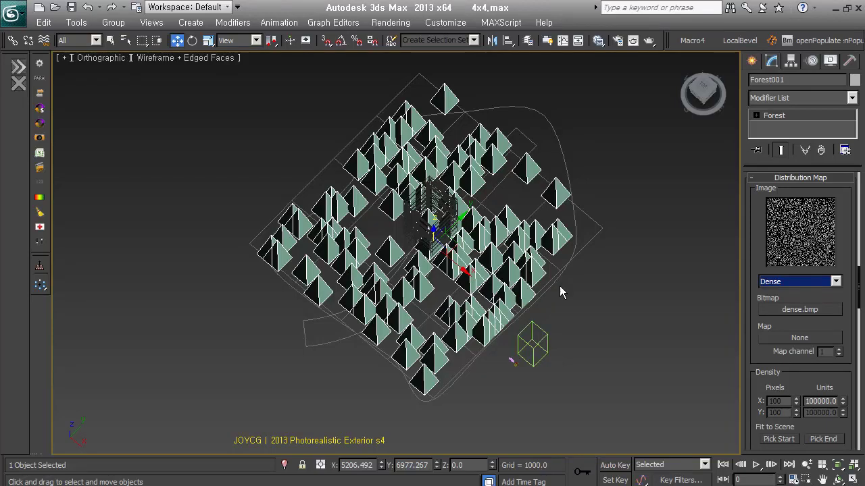
scroll(861, 297, down, 1)
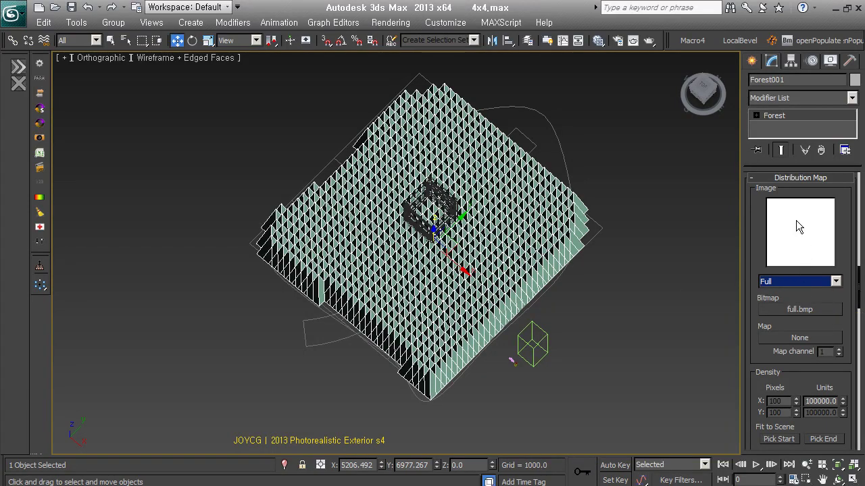
mouse_move(600, 313)
alt+middle_down()
mouse_move(521, 255)
mouse_move(522, 284)
alt+middle_up()
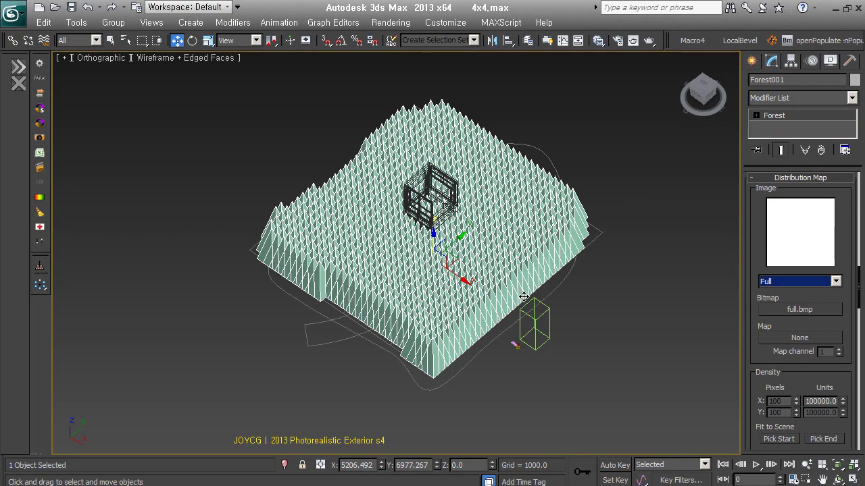
mouse_move(523, 297)
alt+middle_down()
mouse_move(569, 300)
mouse_move(732, 257)
alt+middle_up()
Add Line002 as a spline area set to Exclude, clearing a tree-free strip.
drag(753, 206, 756, 364)
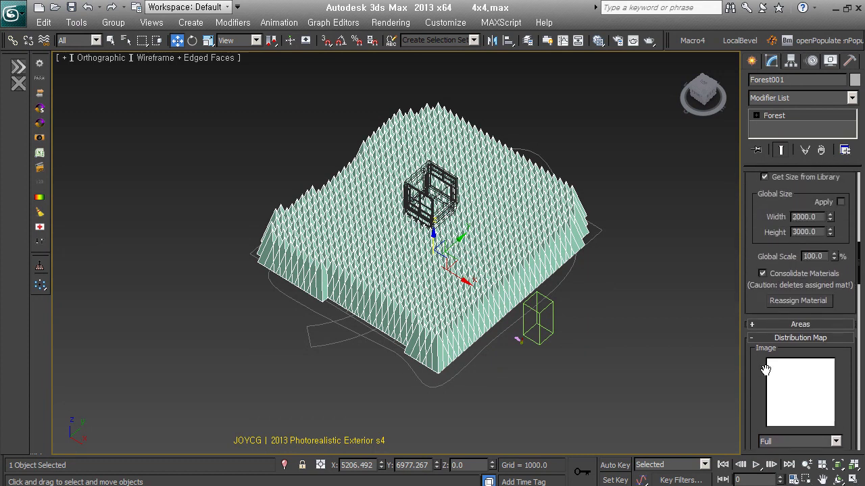
mouse_move(766, 223)
mouse_down()
mouse_move(780, 377)
mouse_move(803, 360)
mouse_up()
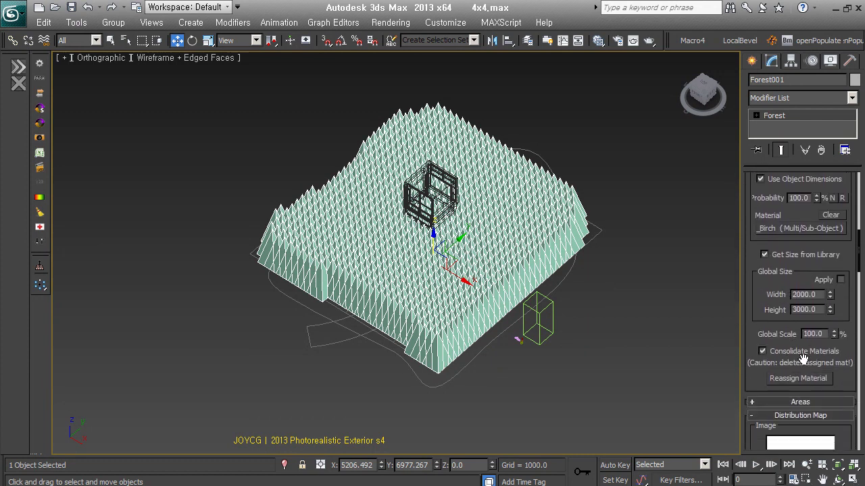
scroll(800, 405, up, 10)
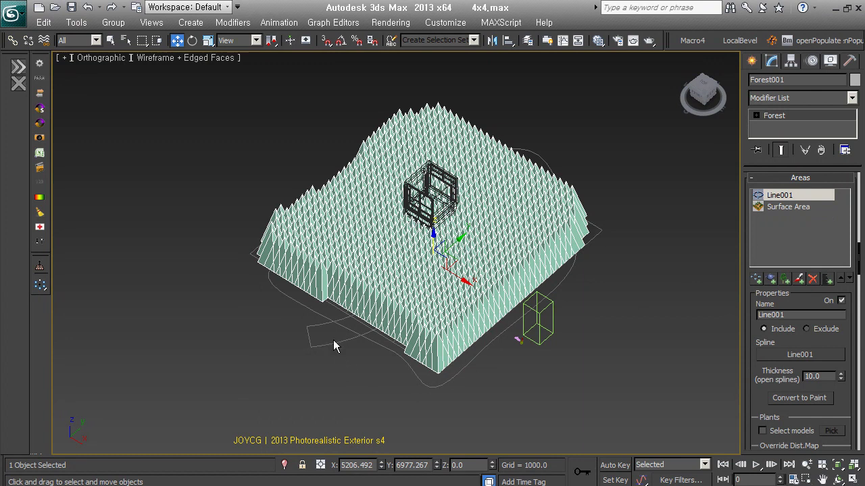
click(756, 282)
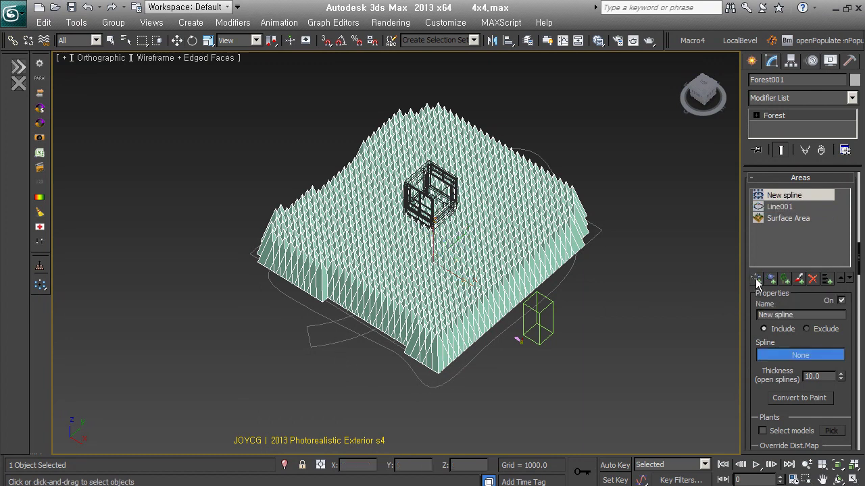
click(328, 344)
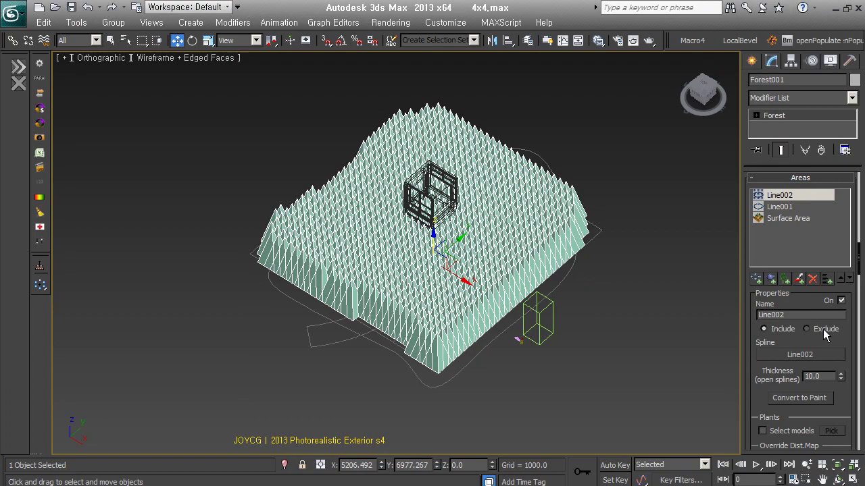
click(805, 329)
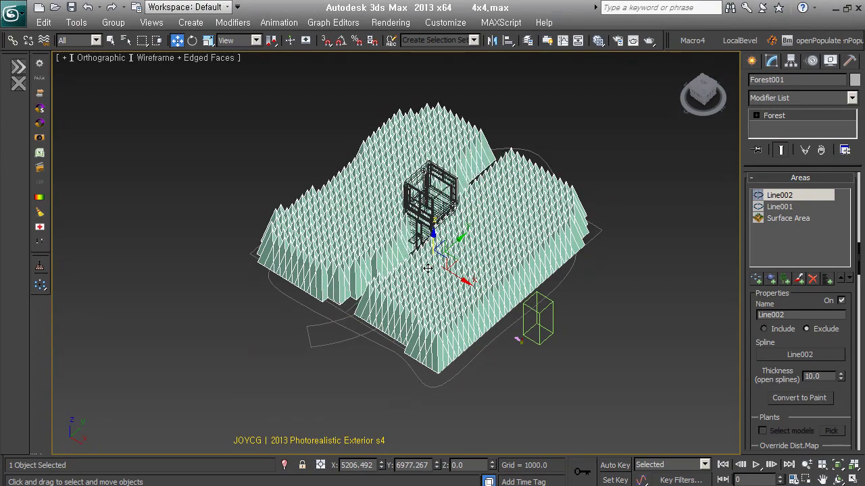
mouse_move(427, 269)
alt+middle_down()
mouse_move(424, 322)
mouse_move(466, 270)
mouse_move(566, 315)
alt+middle_up()
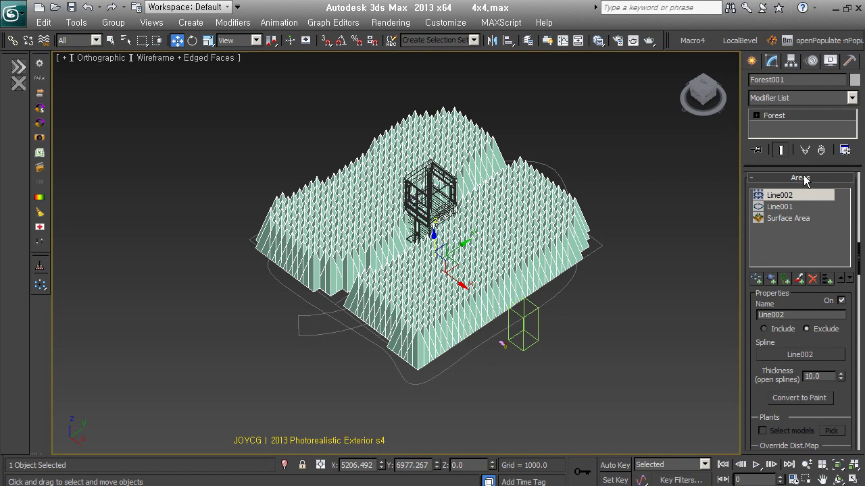
Set the distribution map preset to Spread 1 (spread1.bmp), after briefly trying Spread 3.
click(807, 180)
alt+middle_drag(503, 281, 514, 278)
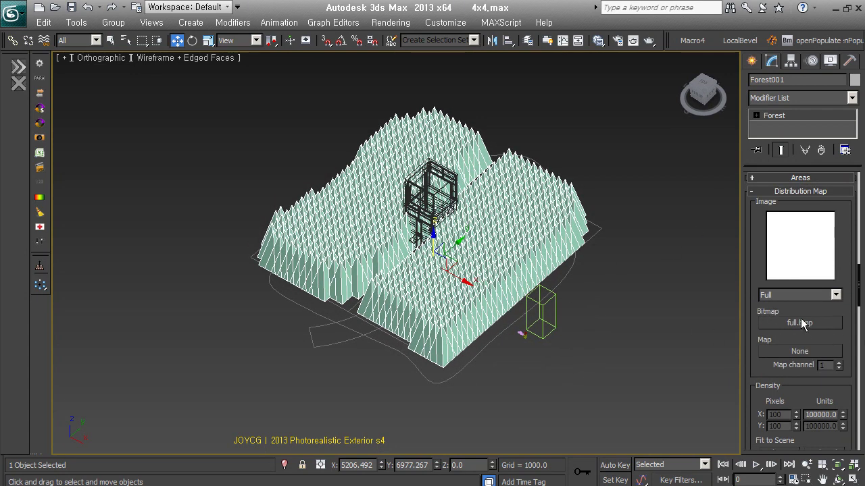
scroll(815, 347, down, 2)
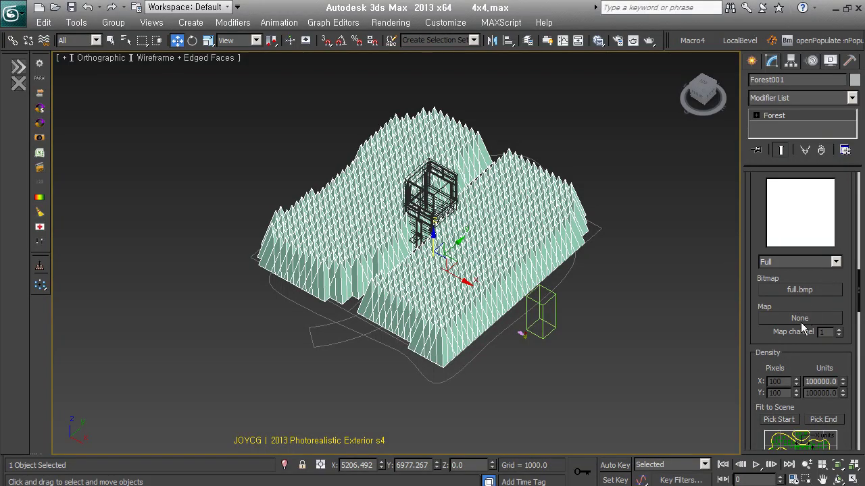
click(809, 261)
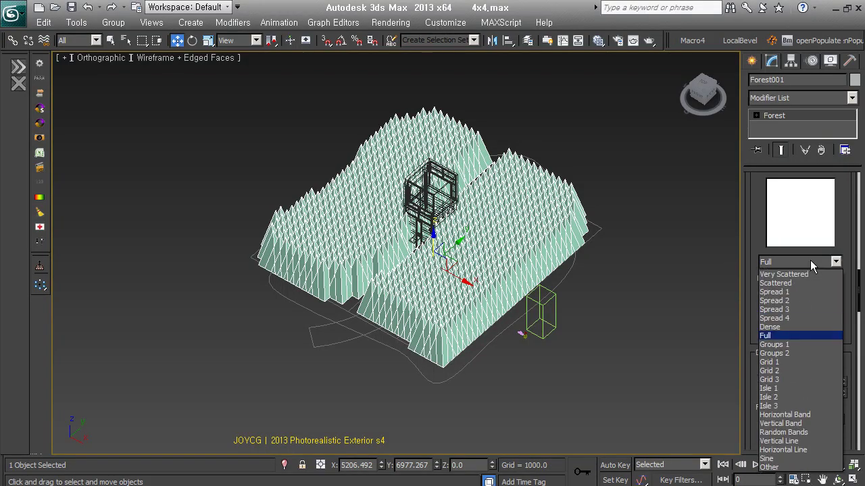
click(804, 310)
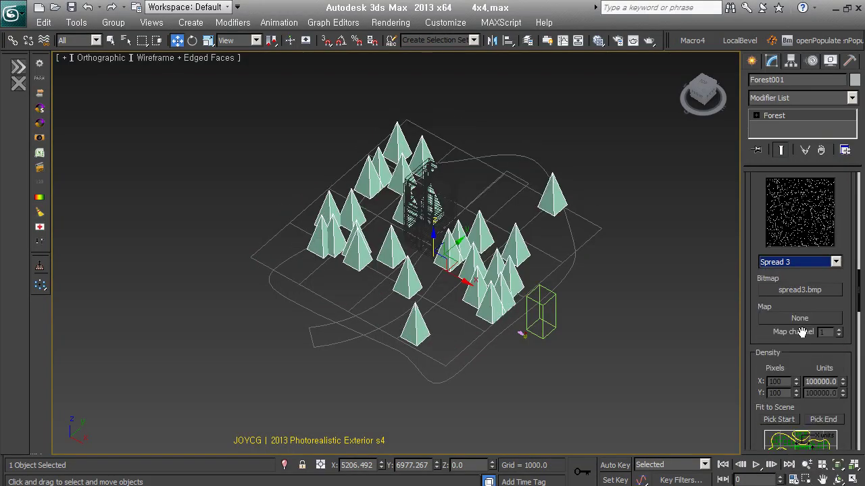
click(810, 263)
click(802, 291)
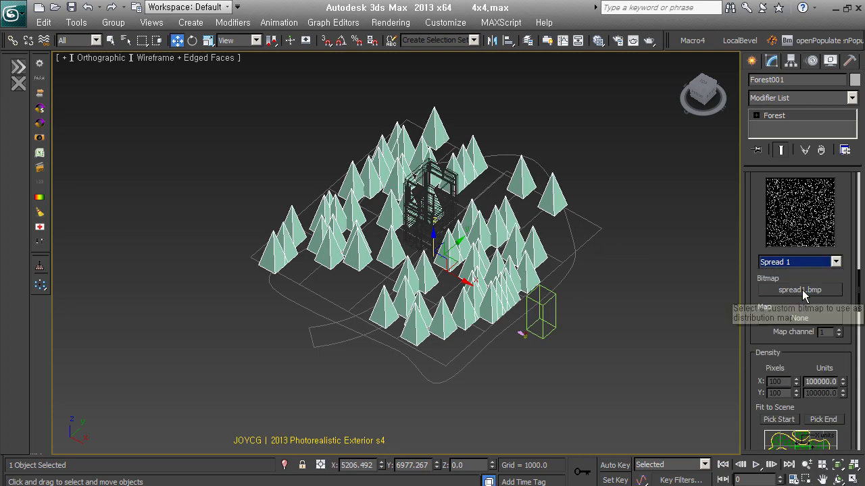
click(754, 332)
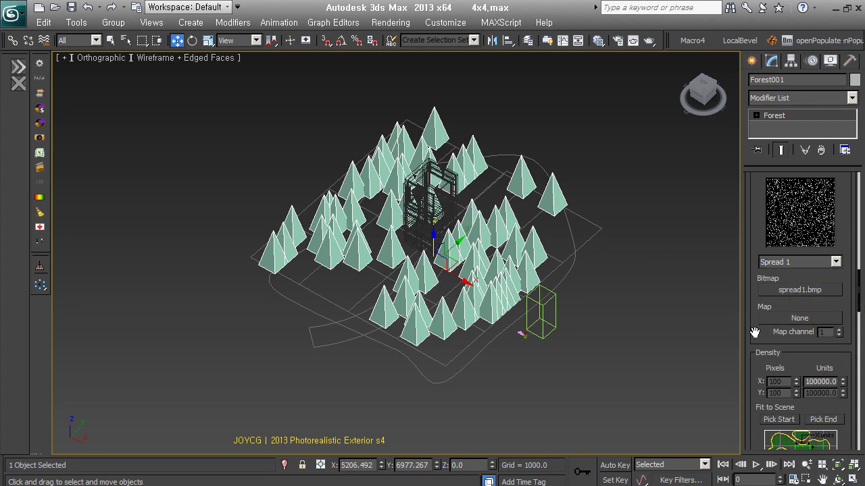
Lower Density Units X to 30000 for a denser forest and orbit to inspect it.
alt+middle_drag(580, 281, 574, 310)
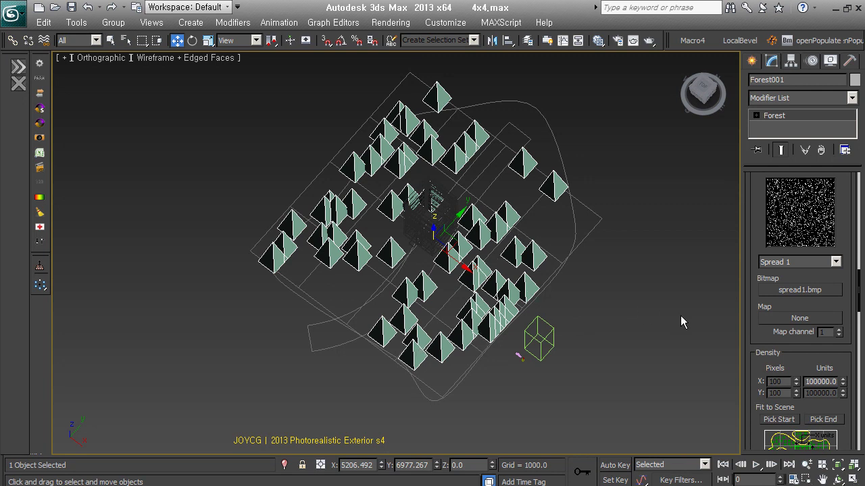
drag(801, 354, 799, 339)
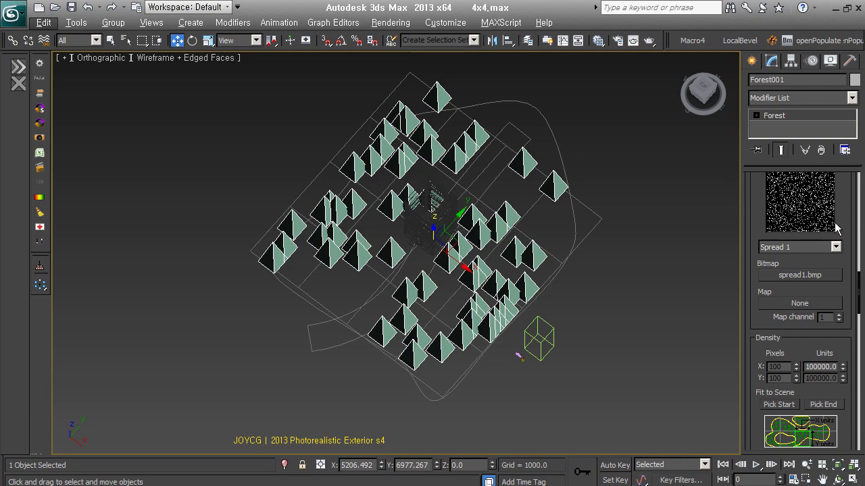
mouse_move(842, 368)
mouse_down()
mouse_move(836, 398)
mouse_move(835, 359)
mouse_up()
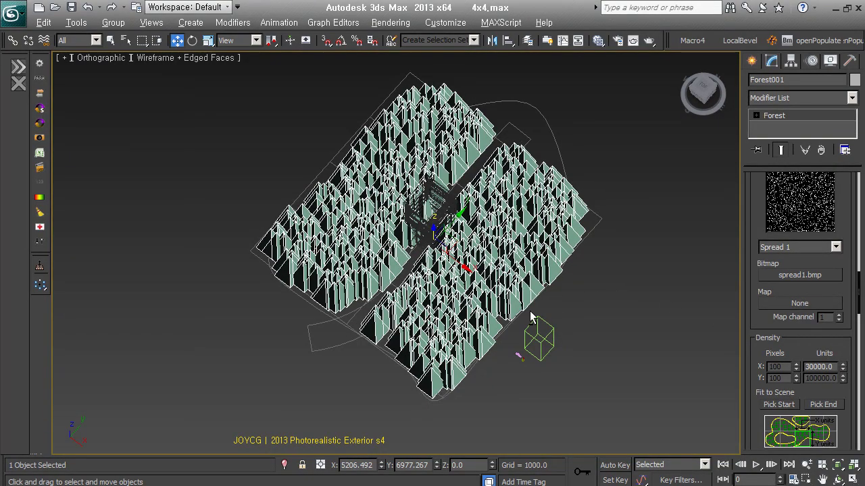
mouse_move(533, 318)
alt+middle_down()
mouse_move(630, 249)
mouse_move(538, 281)
alt+middle_up()
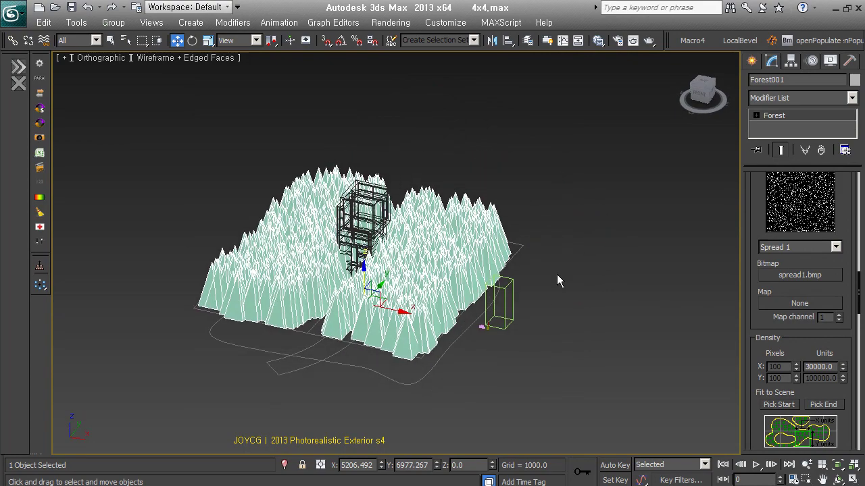
key(l)
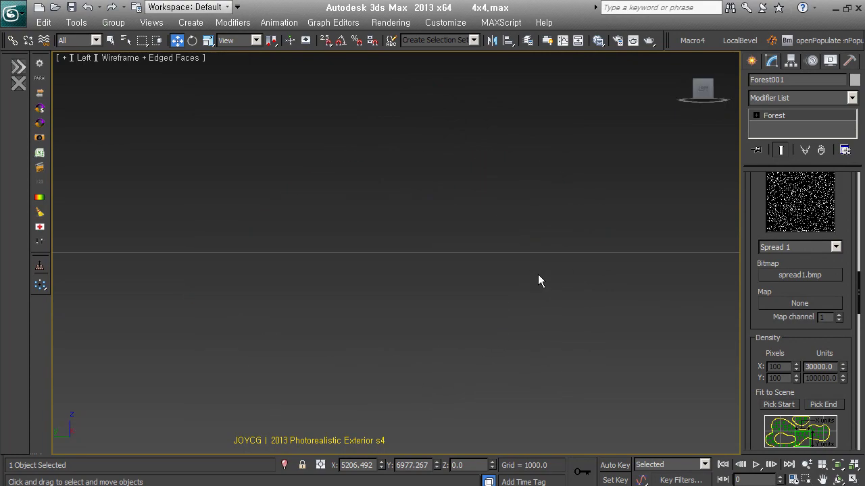
scroll(526, 278, down, 3)
scroll(514, 301, down, 1)
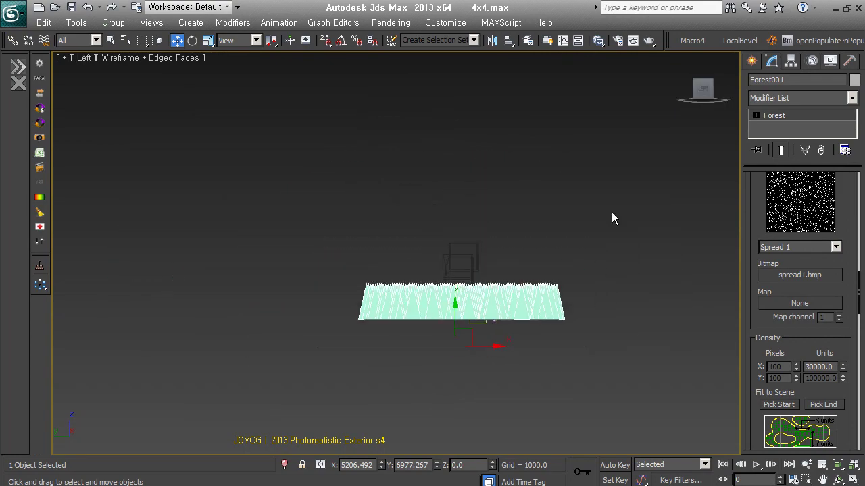
click(752, 61)
click(789, 82)
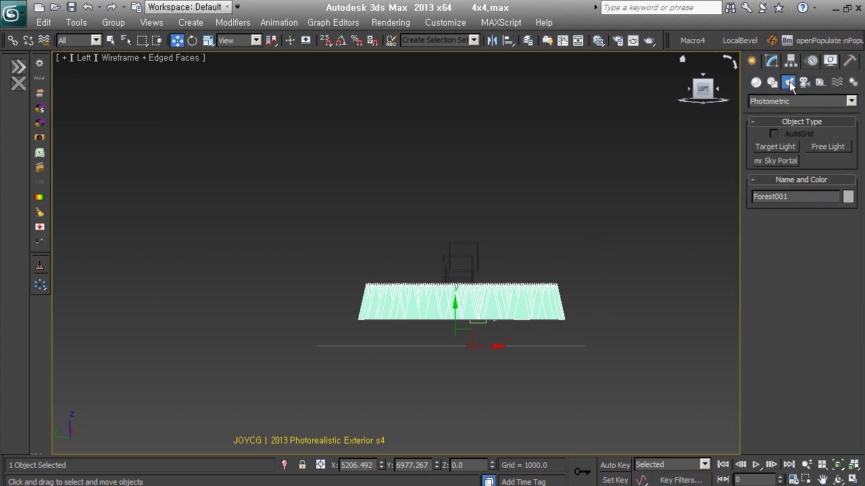
click(793, 101)
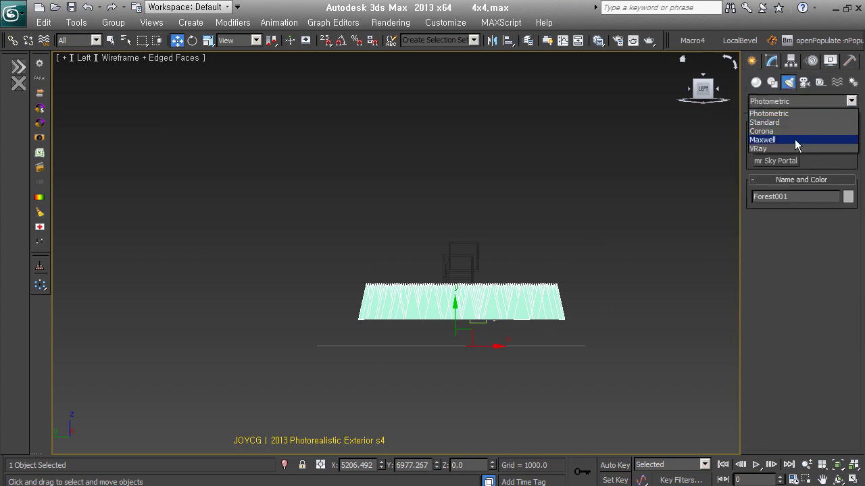
click(795, 149)
click(828, 160)
middle_drag(587, 254, 527, 295)
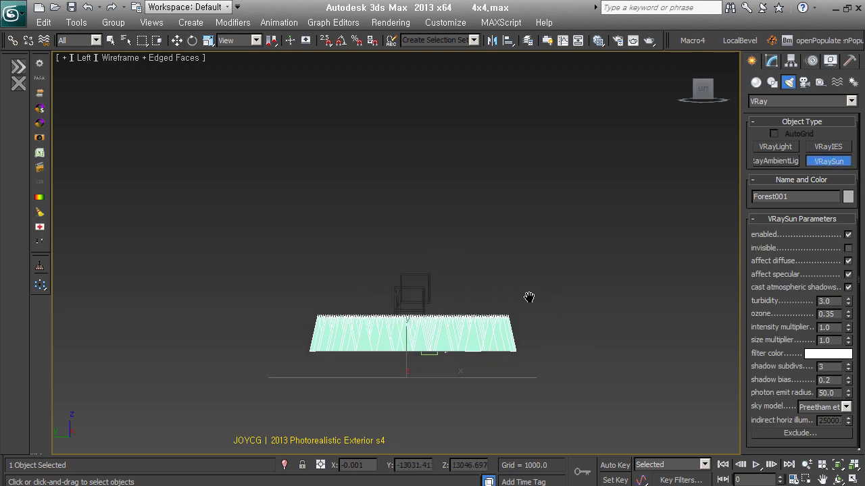
drag(594, 116, 402, 347)
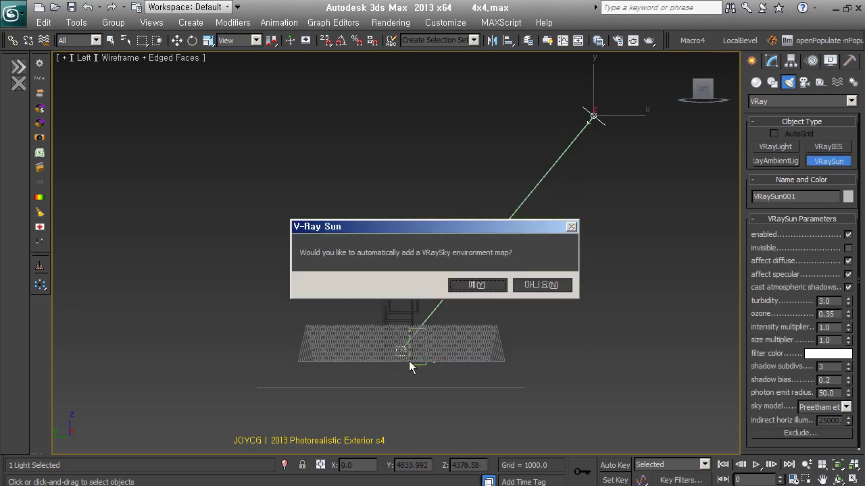
click(481, 284)
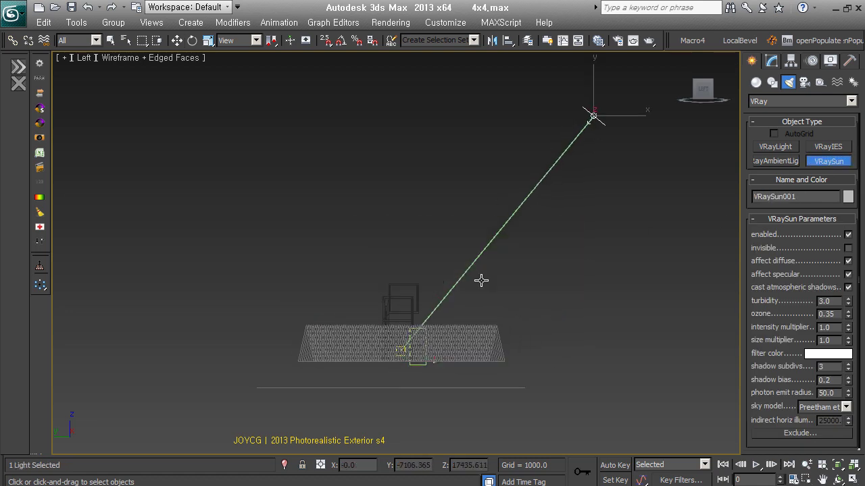
alt+middle_drag(541, 305, 498, 309)
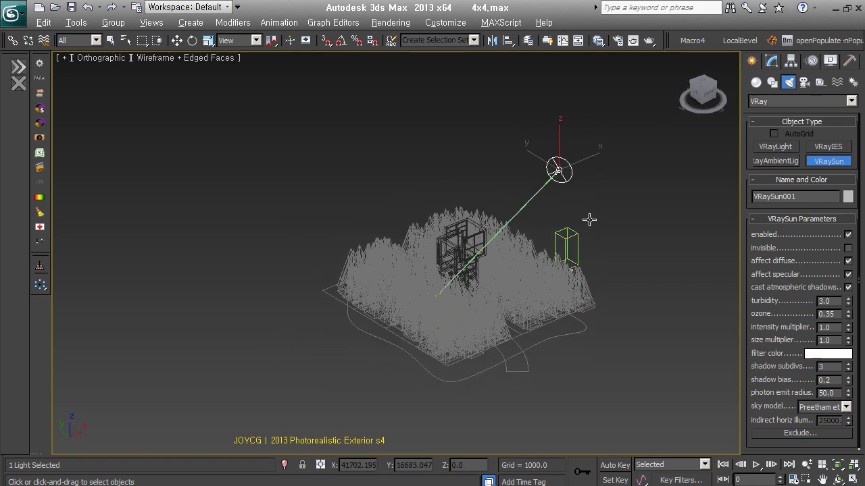
alt+middle_drag(588, 218, 560, 264)
key(w)
drag(542, 248, 432, 241)
mouse_move(432, 241)
alt+middle_down()
mouse_move(430, 217)
mouse_move(449, 199)
alt+middle_up()
scroll(452, 229, up, 3)
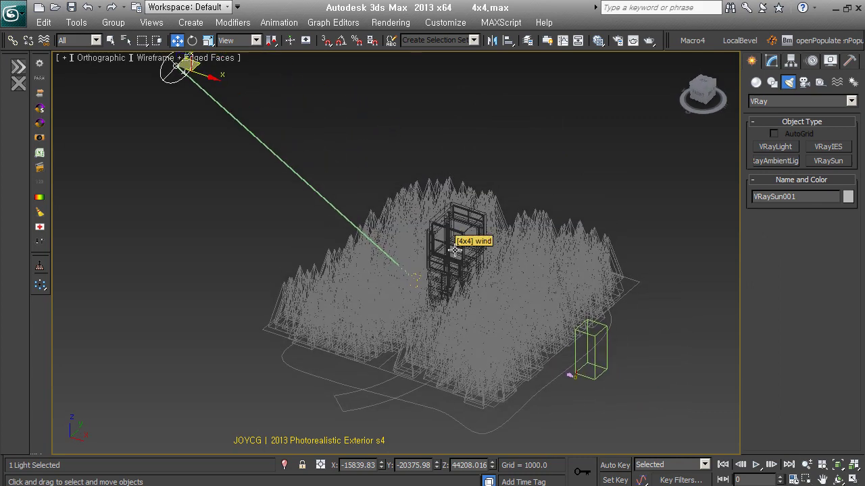
middle_drag(454, 250, 469, 266)
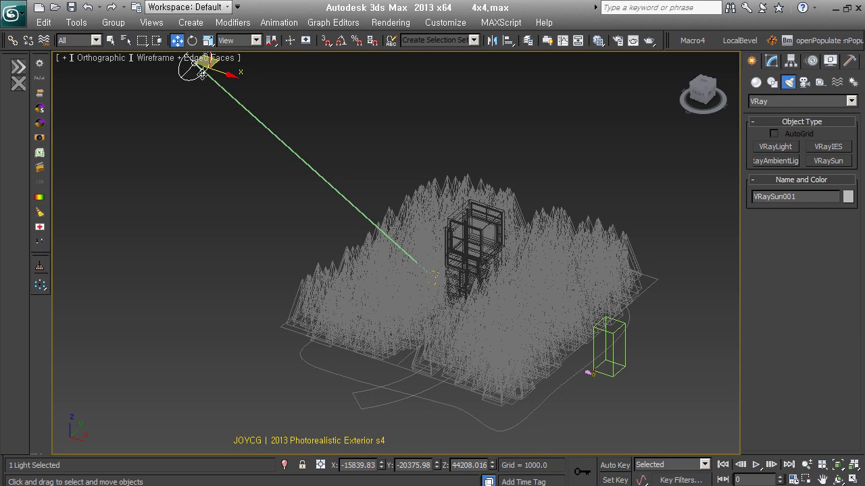
List the VRay camera types in the Create panel's Cameras category.
click(804, 81)
click(849, 101)
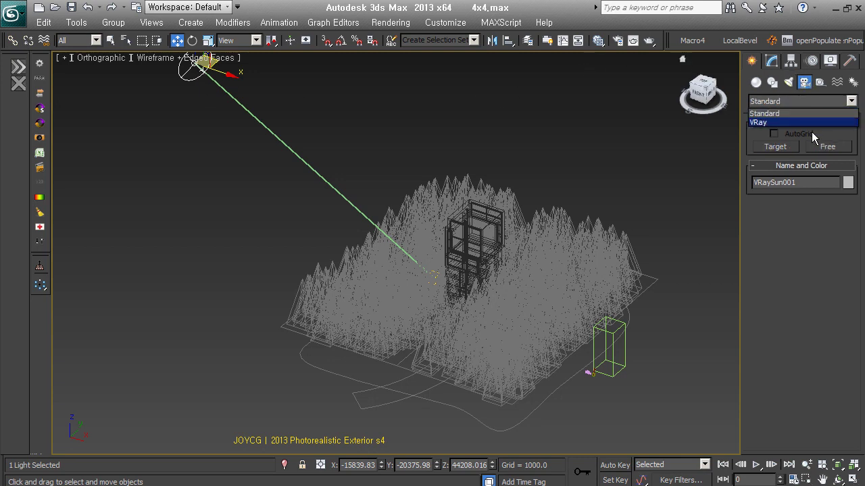
click(809, 123)
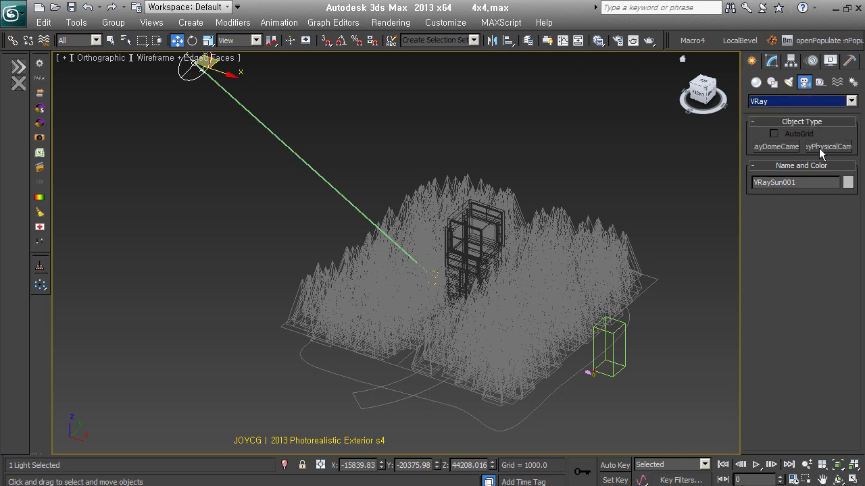
mouse_move(643, 248)
middle_down()
mouse_move(621, 273)
mouse_move(626, 266)
middle_up()
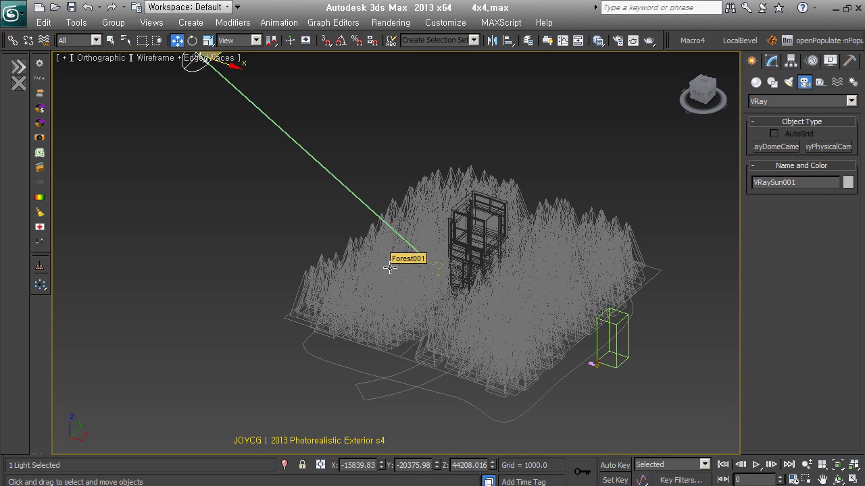
Set the Environment exposure control to VRay Exposure Control.
click(389, 23)
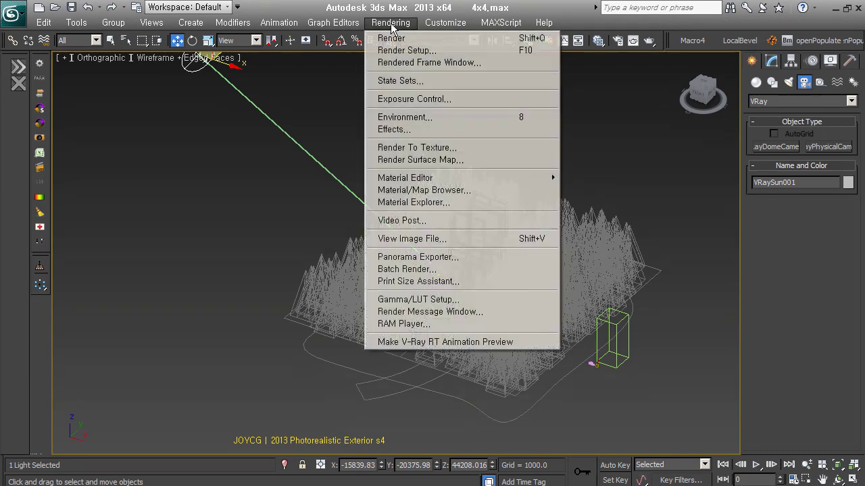
click(454, 117)
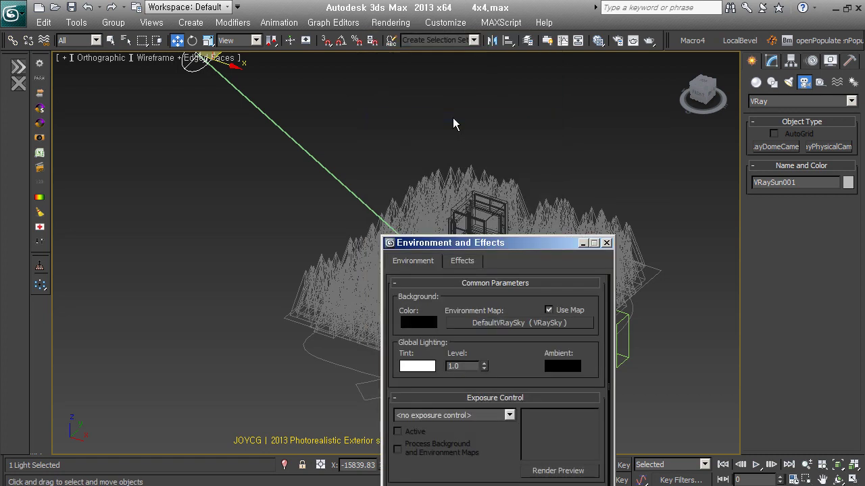
mouse_move(500, 216)
mouse_down()
mouse_move(488, 223)
mouse_move(418, 79)
mouse_up()
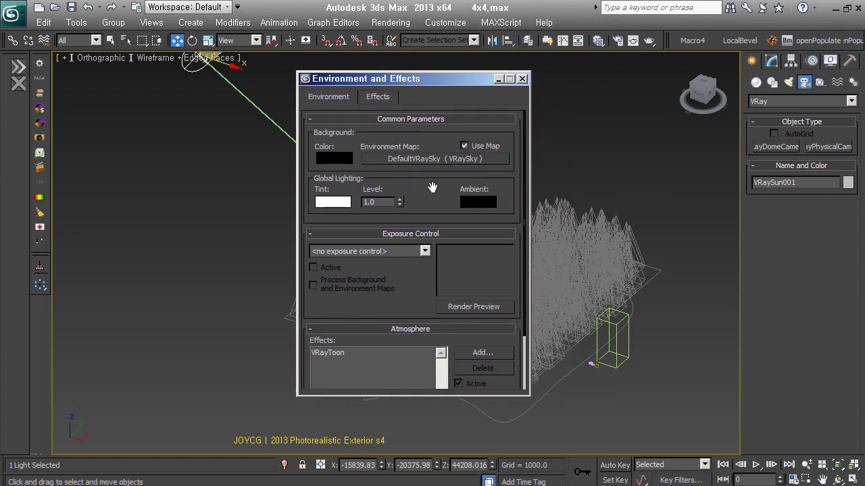
click(424, 252)
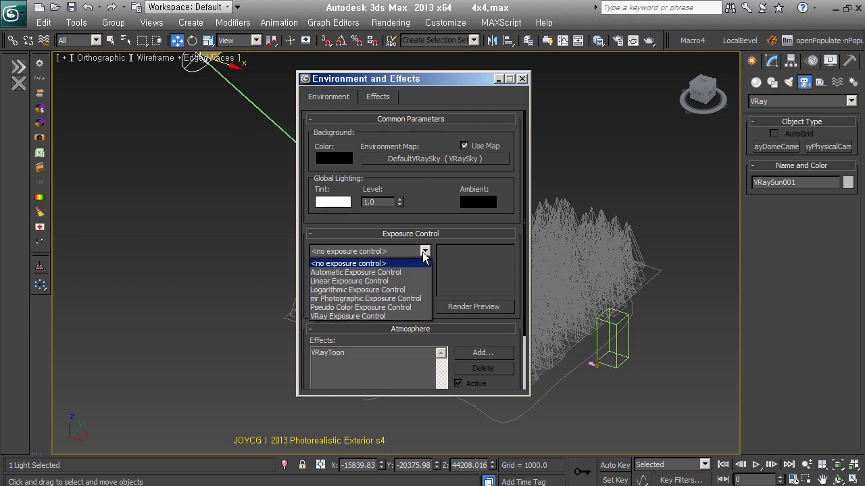
click(406, 316)
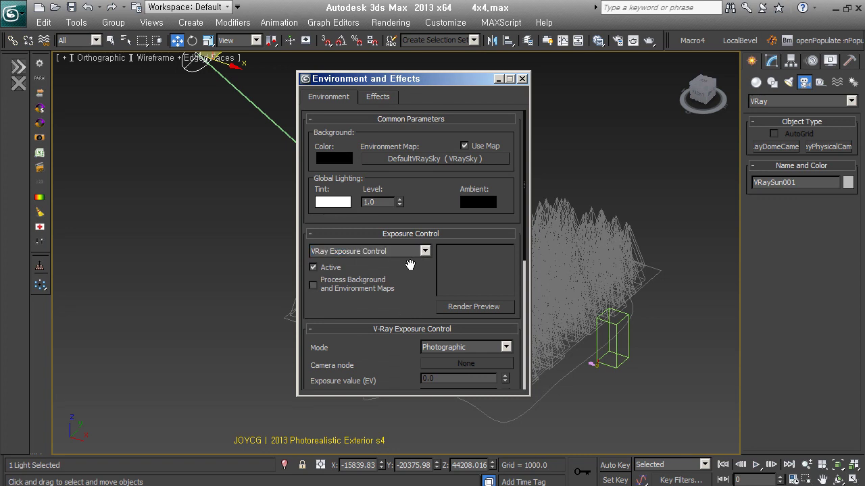
Set shutter speed to 320 and white balance to pure white, then close Environment.
drag(445, 220, 433, 44)
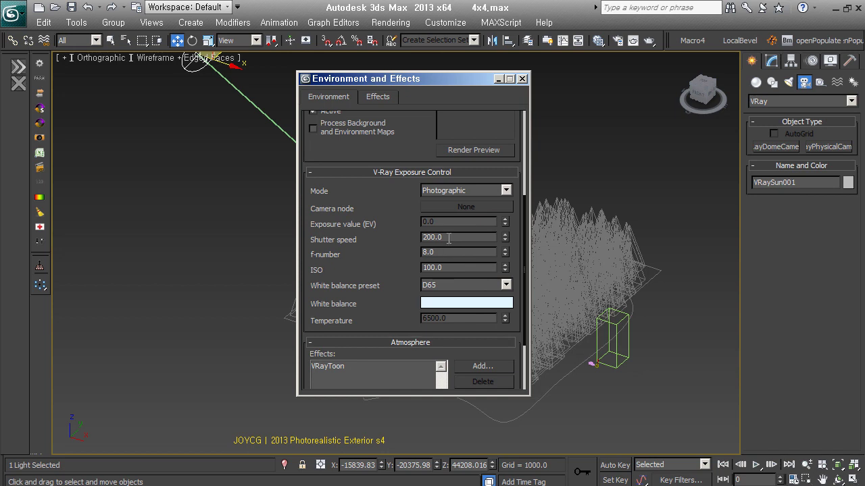
drag(449, 239, 387, 239)
text(32)
key(Return)
click(430, 303)
drag(395, 164, 396, 186)
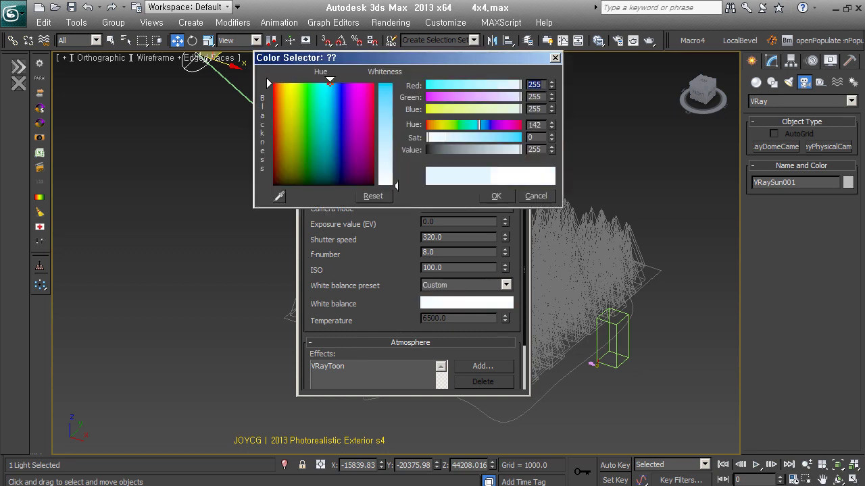
click(496, 196)
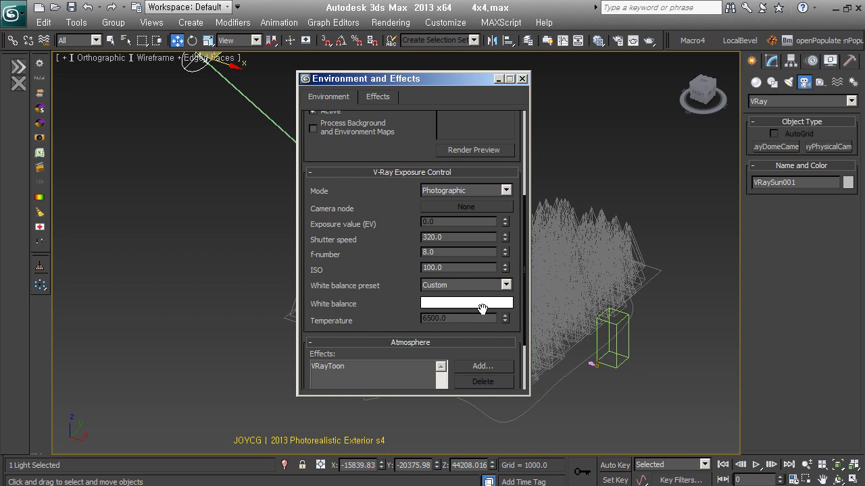
click(419, 172)
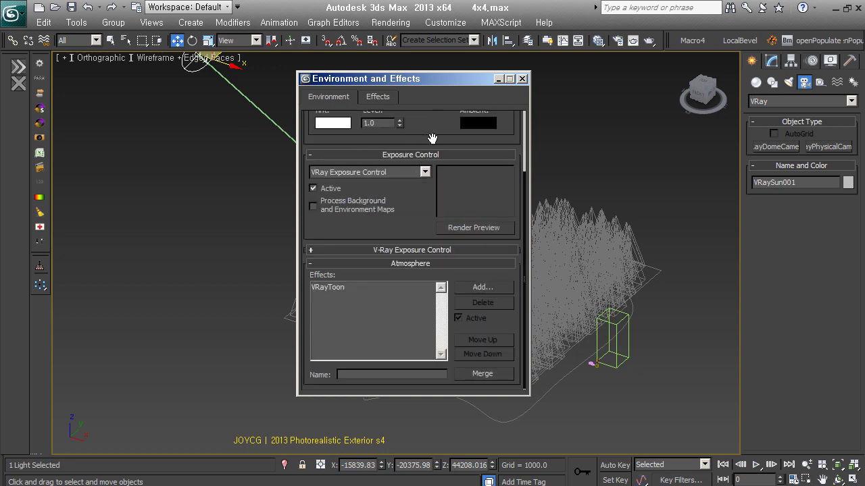
click(522, 79)
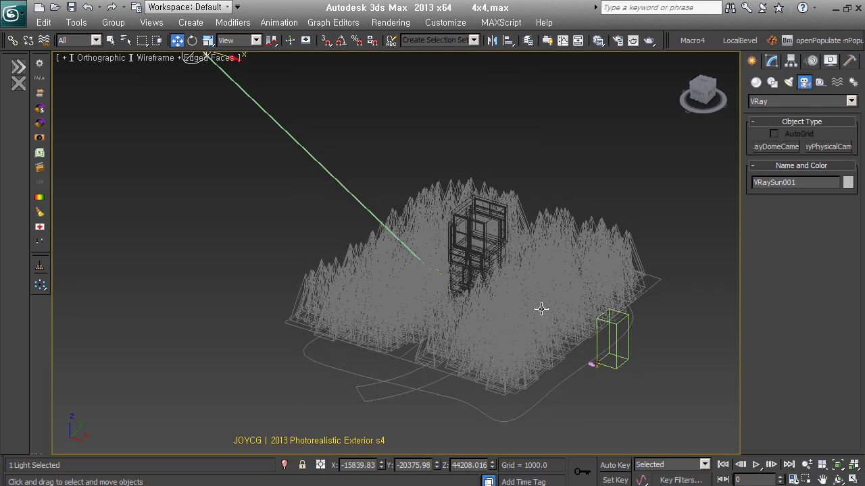
Show all four viewports and turn on the safe frame in the orthographic view.
middle_drag(535, 296, 521, 275)
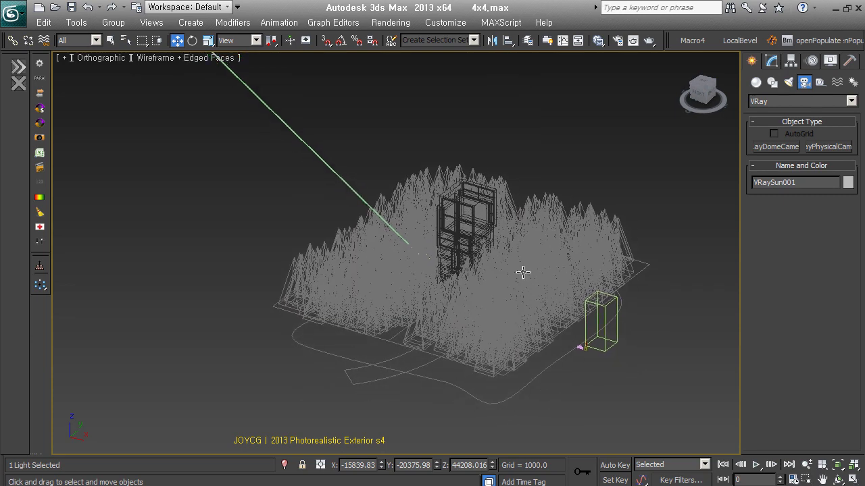
click(854, 480)
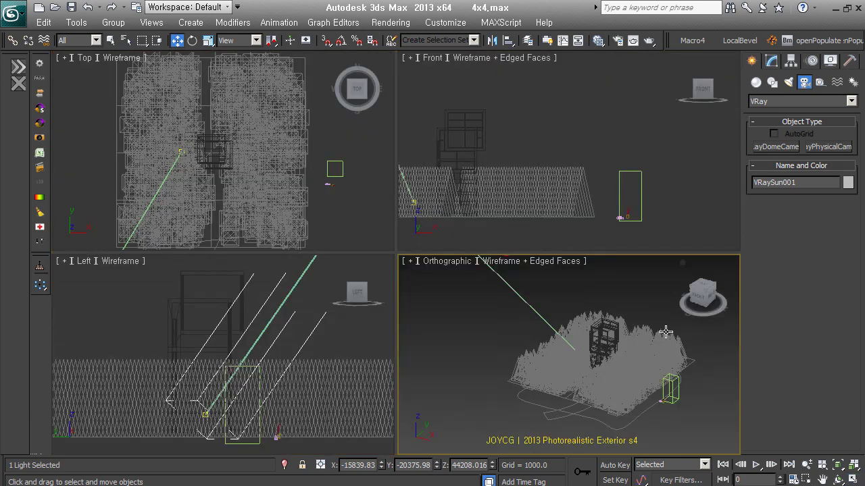
scroll(555, 363, up, 2)
middle_drag(556, 363, 552, 340)
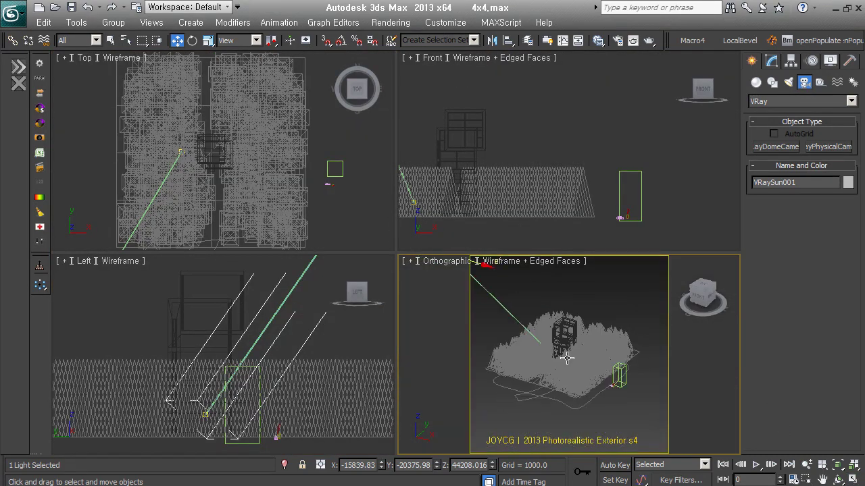
key(shift+f)
scroll(573, 348, up, 3)
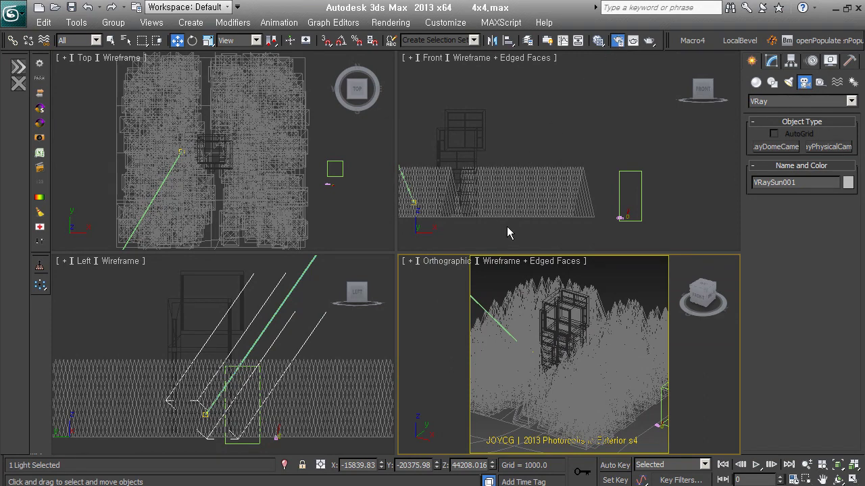
In Render Setup, review the V-Ray frame buffer, image sampler and color mapping rollouts.
key(F10)
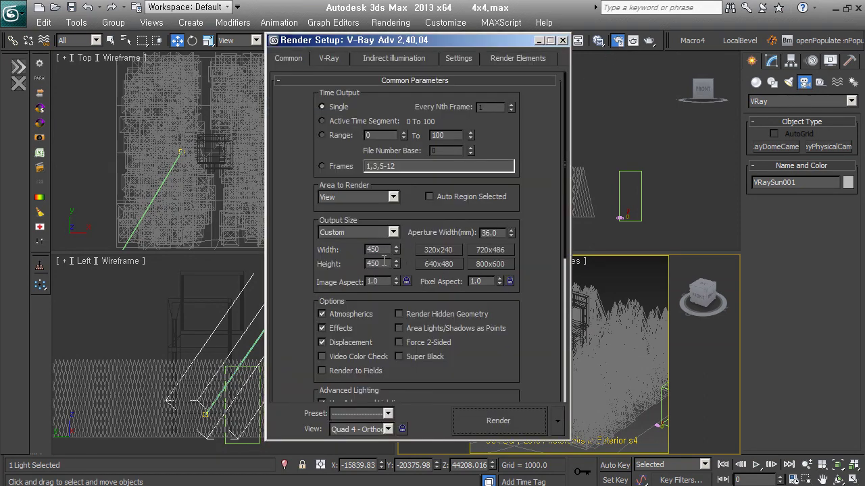
click(330, 59)
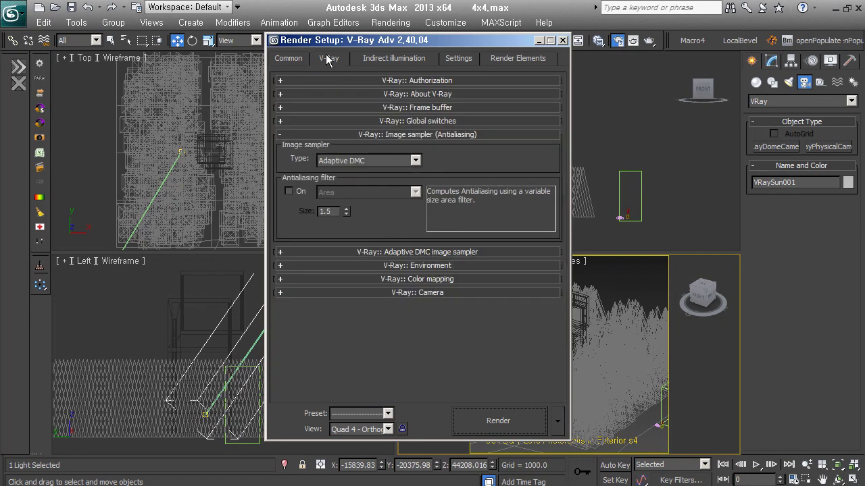
click(422, 110)
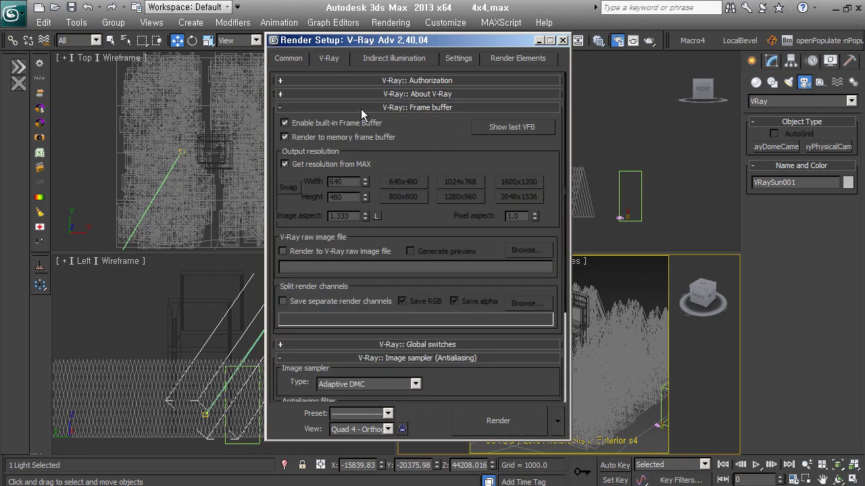
click(361, 109)
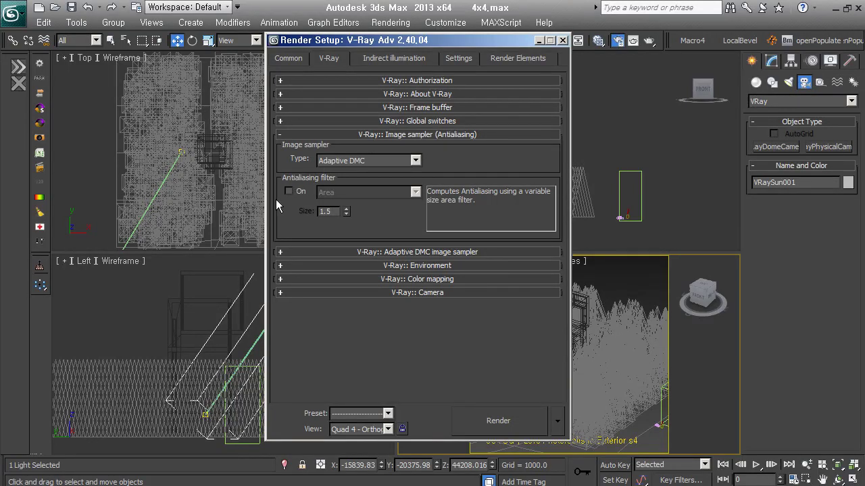
click(390, 136)
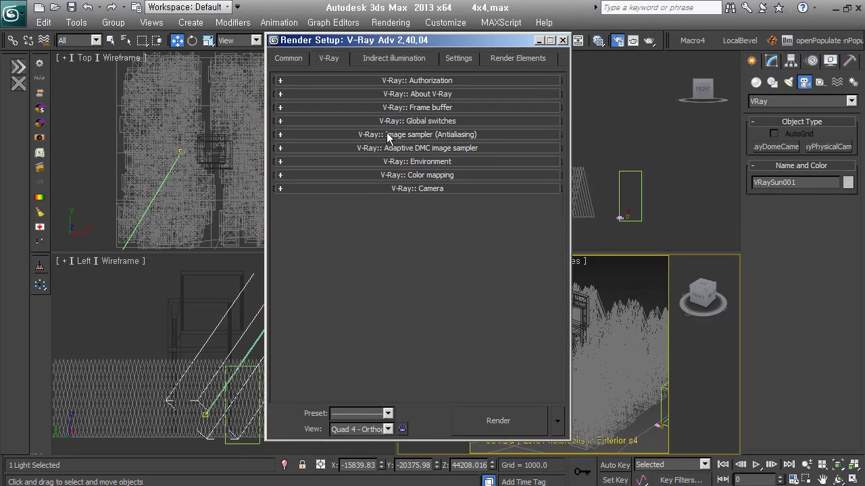
click(416, 176)
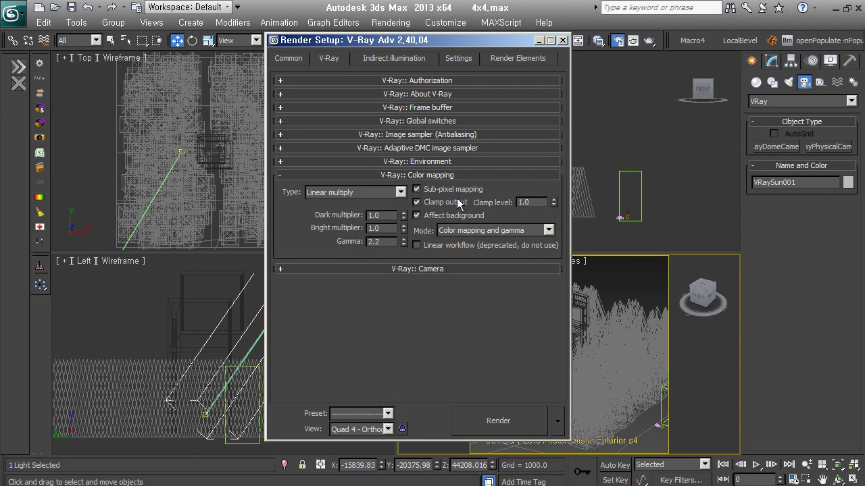
click(429, 175)
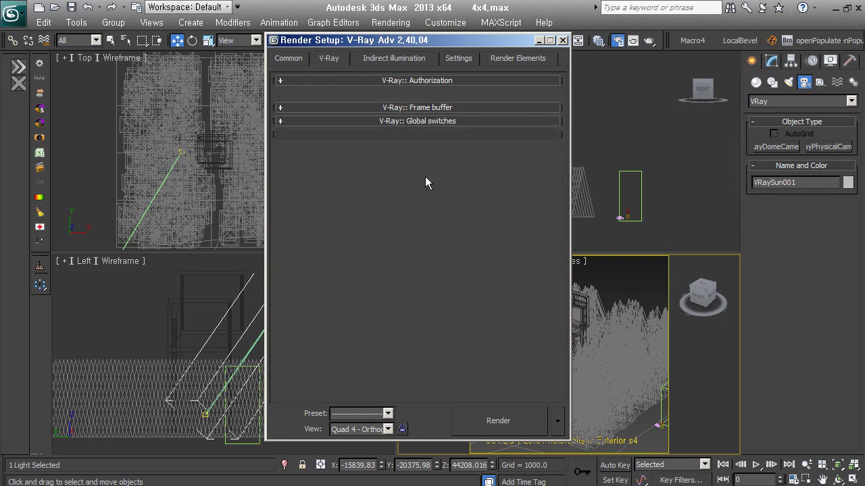
click(385, 61)
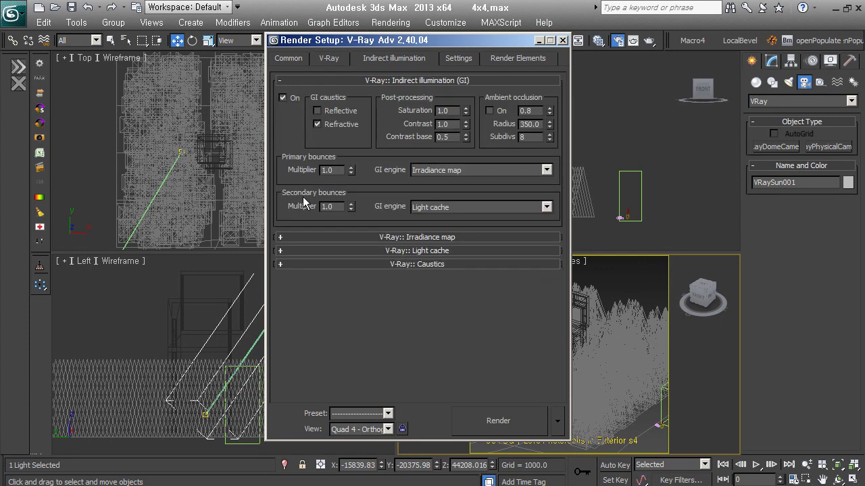
Review the irradiance map, light cache, DMC sampler and System rollouts, then close Render Setup.
click(412, 237)
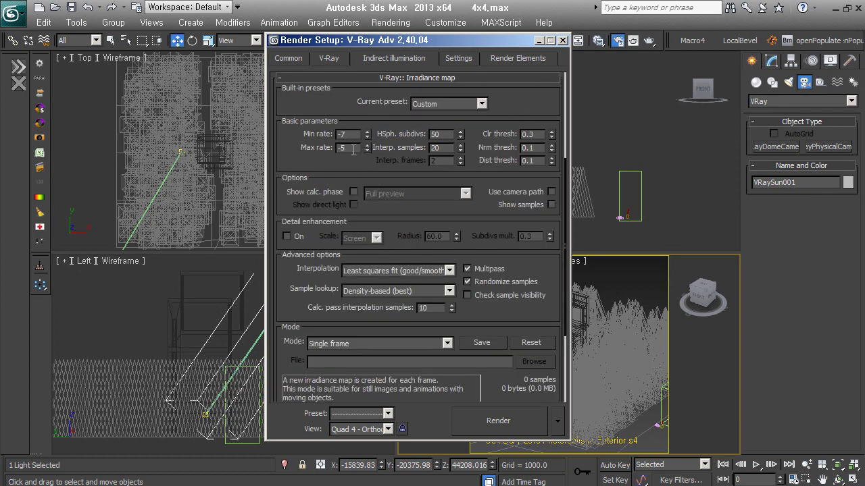
click(364, 79)
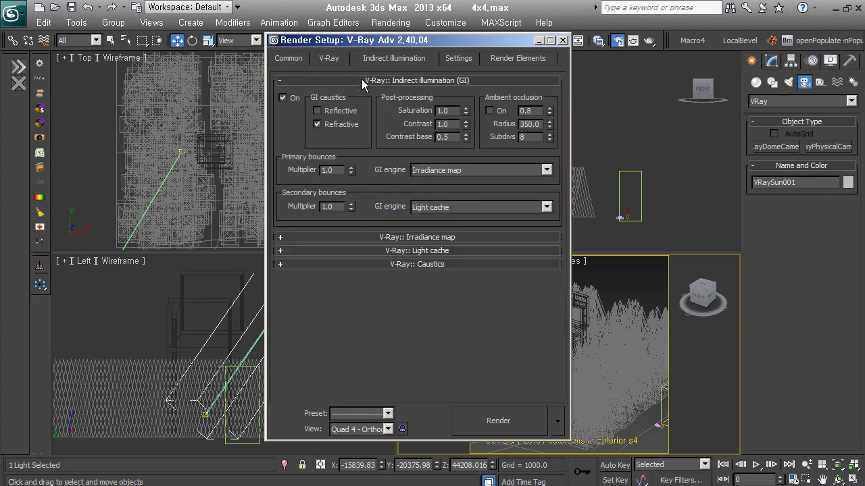
click(413, 250)
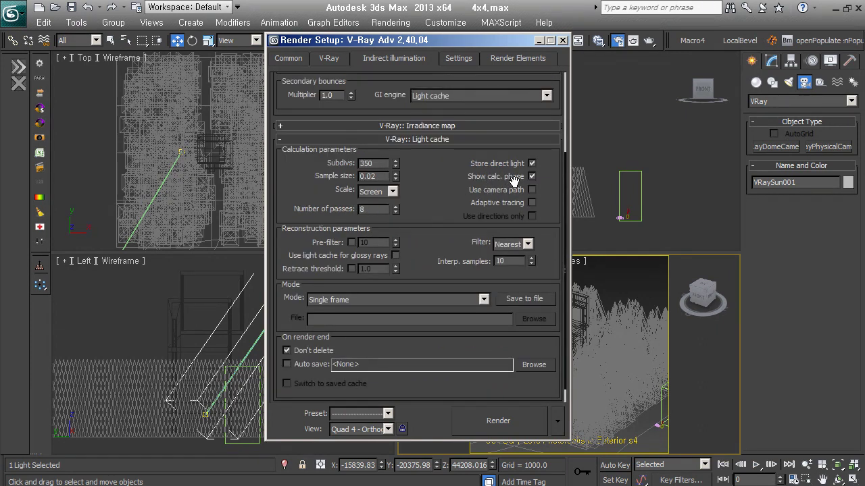
click(436, 139)
click(458, 59)
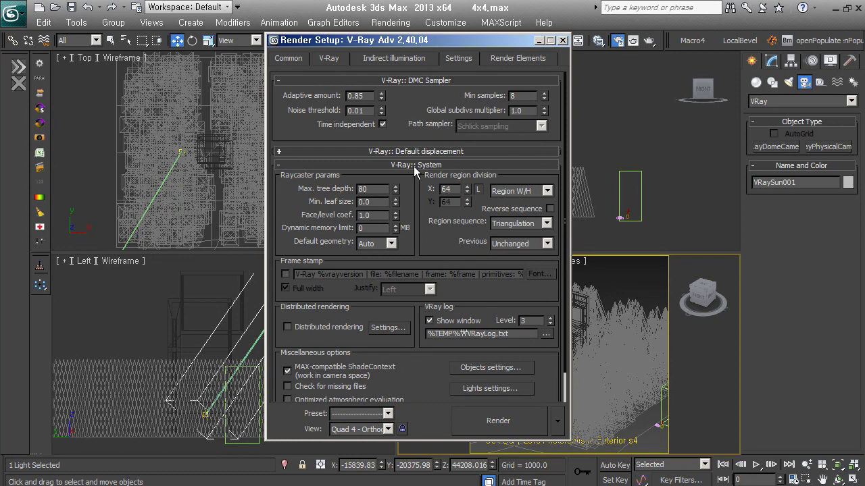
click(414, 166)
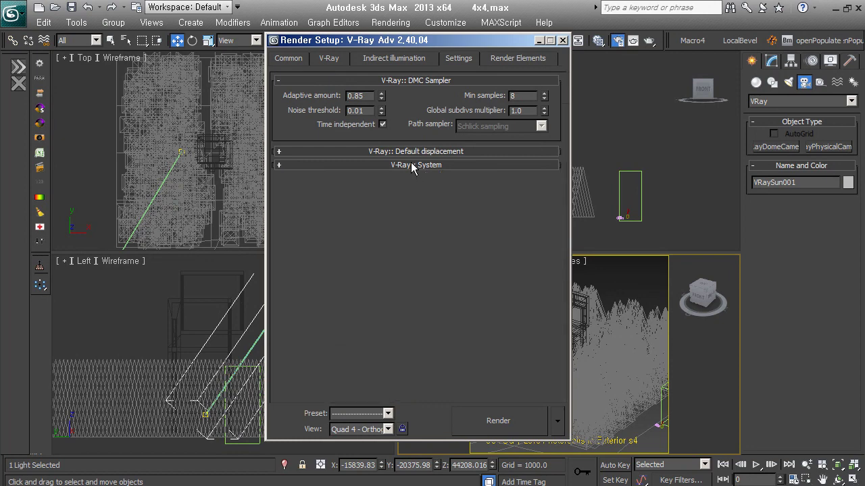
click(562, 41)
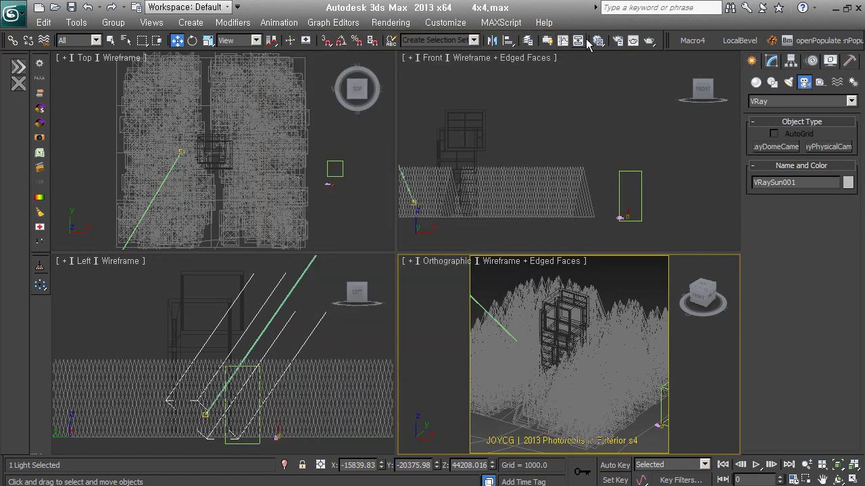
Render the house and forest at 450 x 450 in V-Ray, then minimize the log and frame buffer.
click(649, 41)
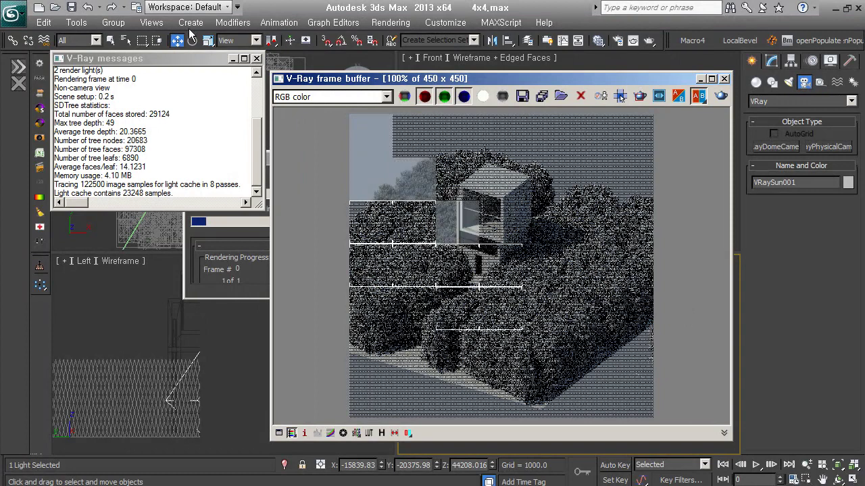
click(232, 59)
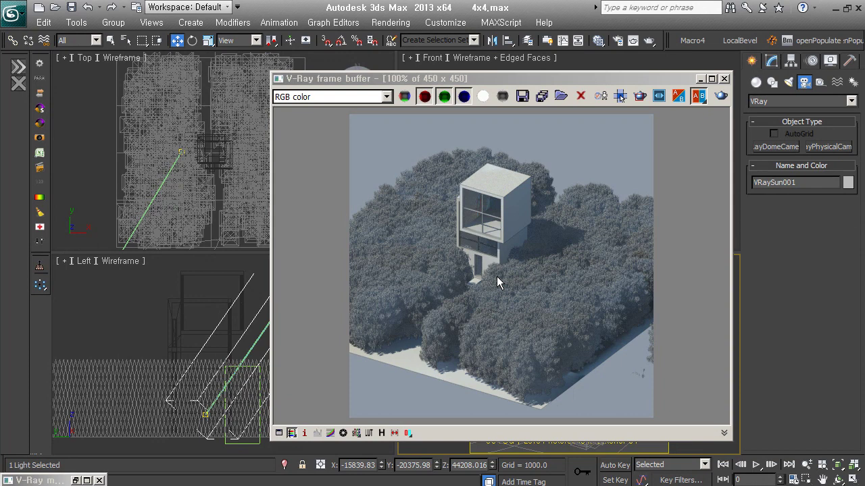
mouse_move(681, 84)
mouse_down()
mouse_move(619, 162)
mouse_move(643, 184)
mouse_up()
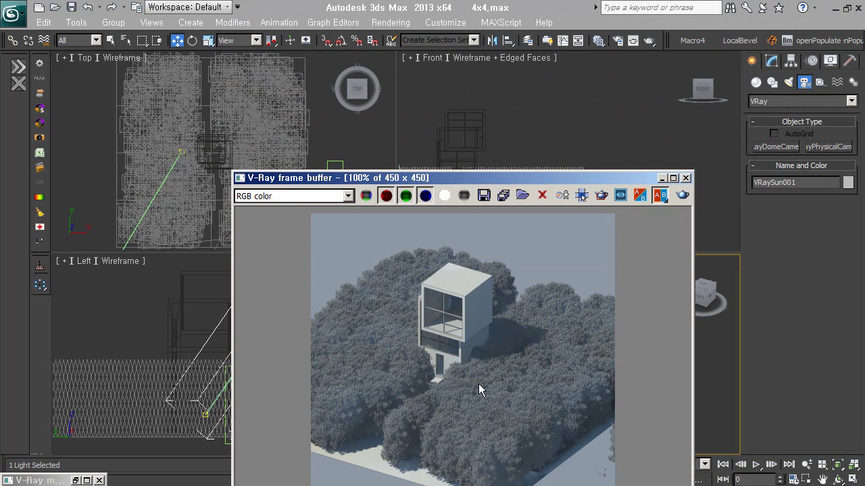
click(661, 178)
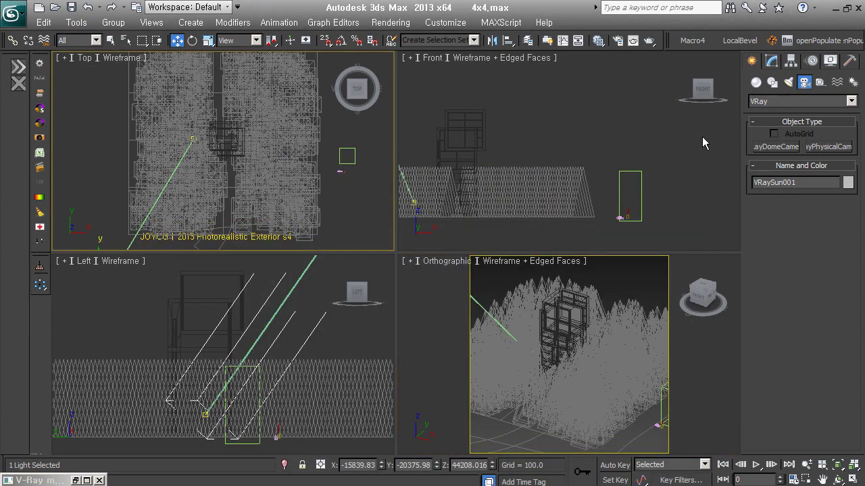
Draw a circle spline, Circle001, around the building in the Top view.
click(772, 81)
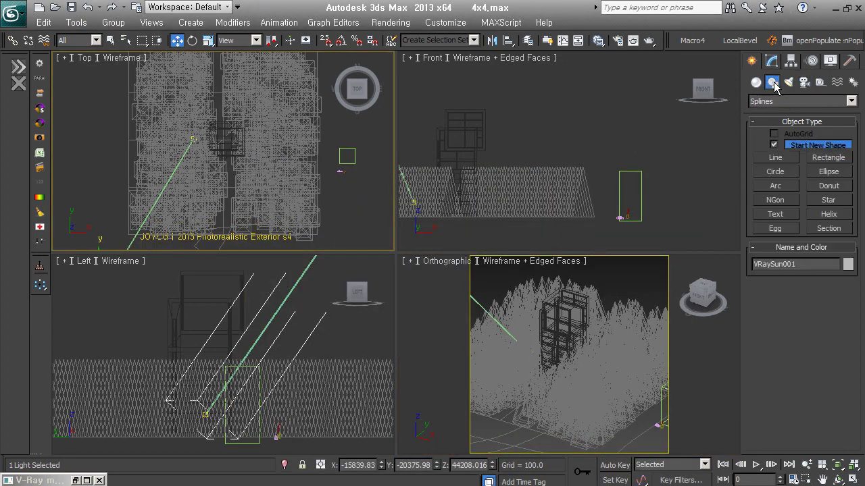
click(776, 173)
drag(225, 139, 237, 172)
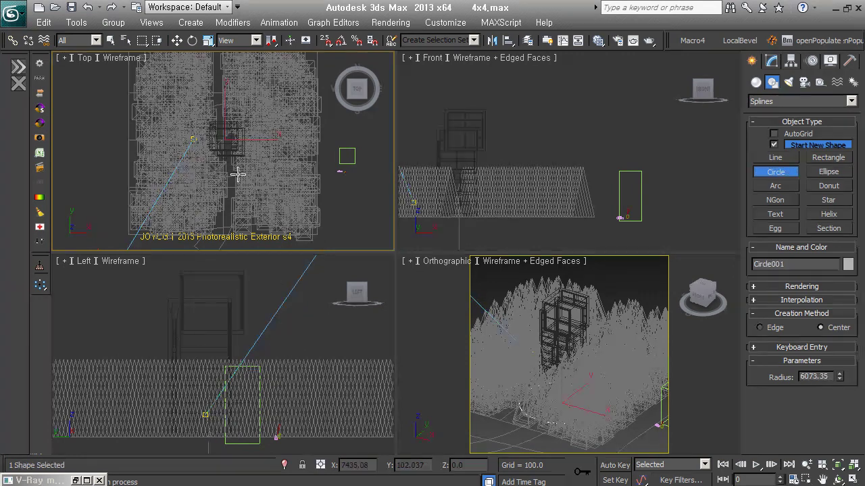
right_click(473, 191)
Add Circle001 as a spline area of Forest001 and set it to Exclude.
click(561, 174)
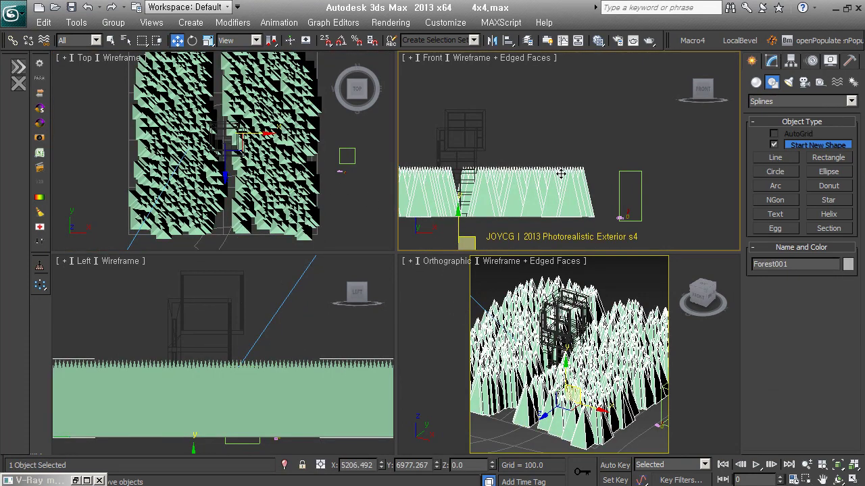
click(770, 62)
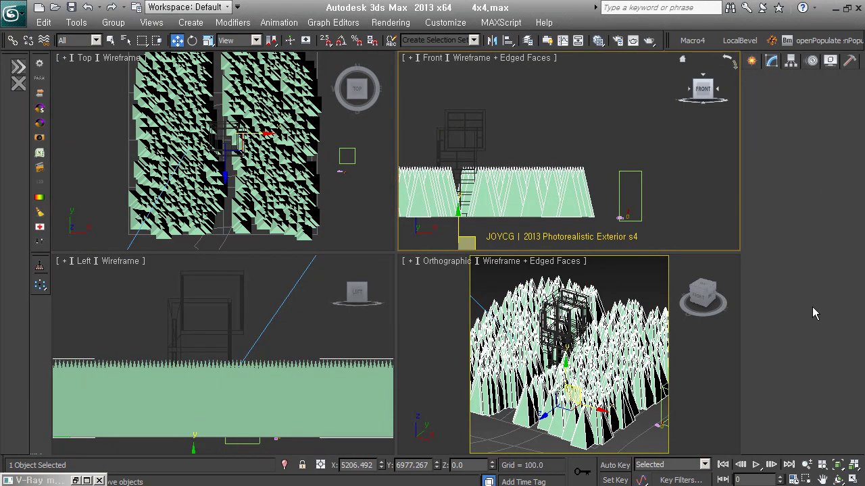
scroll(814, 312, up, 1)
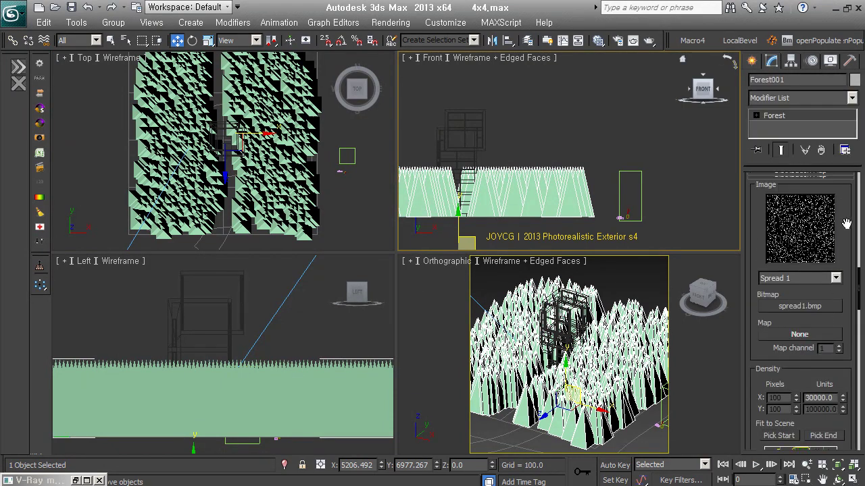
scroll(818, 331, up, 4)
scroll(823, 364, up, 2)
click(810, 337)
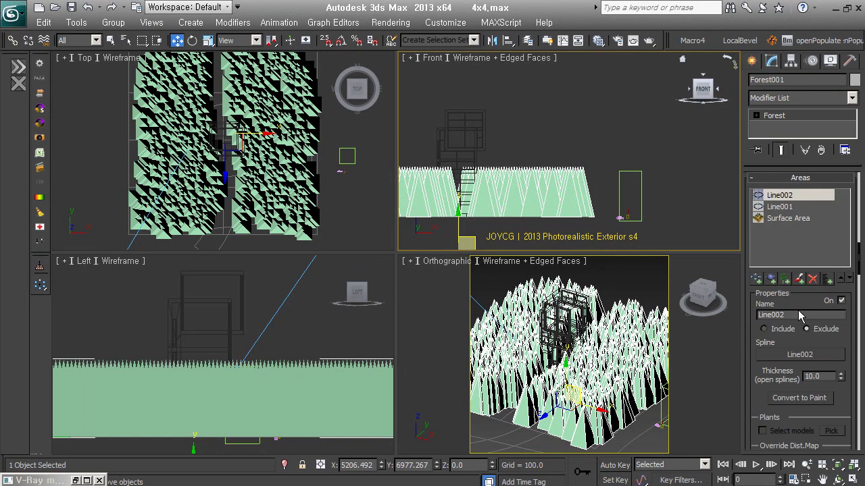
click(758, 278)
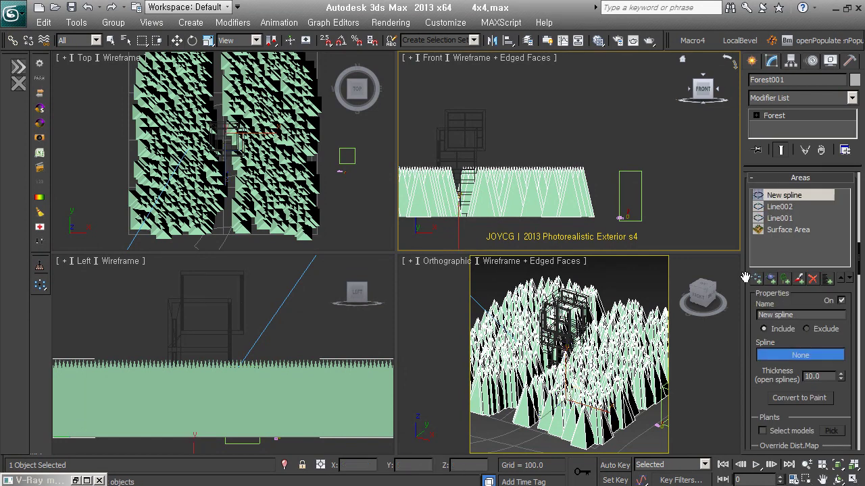
click(218, 102)
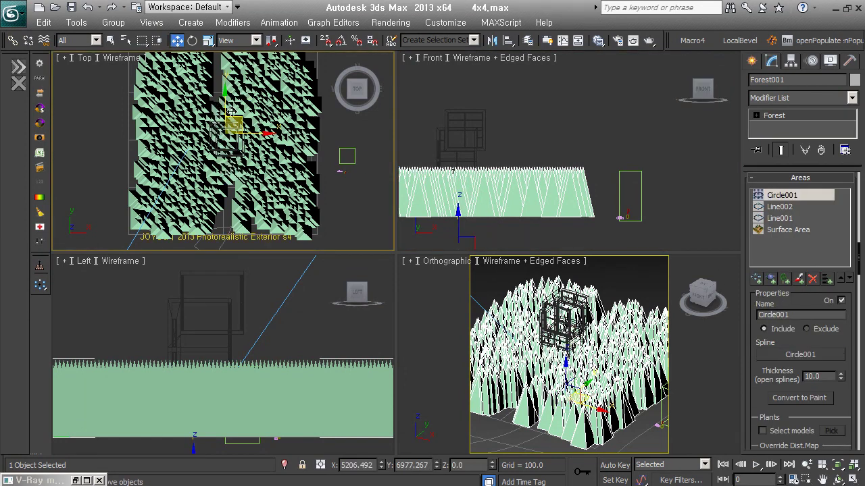
click(824, 329)
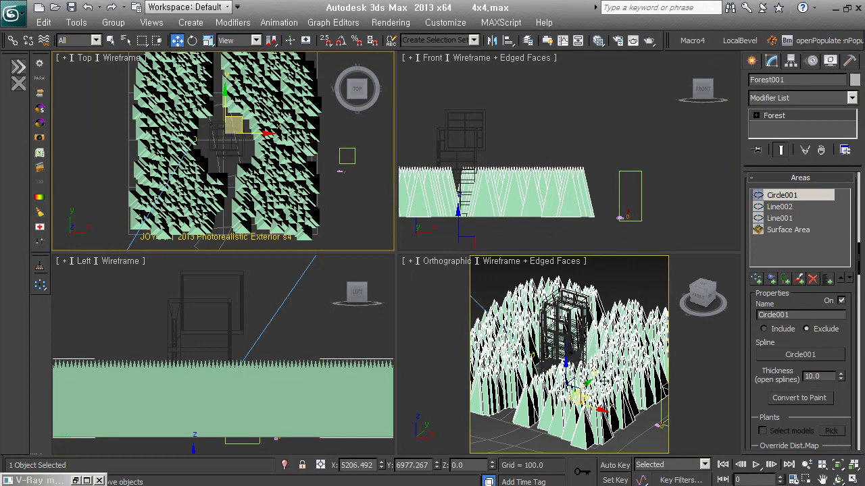
Activate the orthographic viewport, hide its safe frame, and zoom out.
click(622, 388)
key(shift+f)
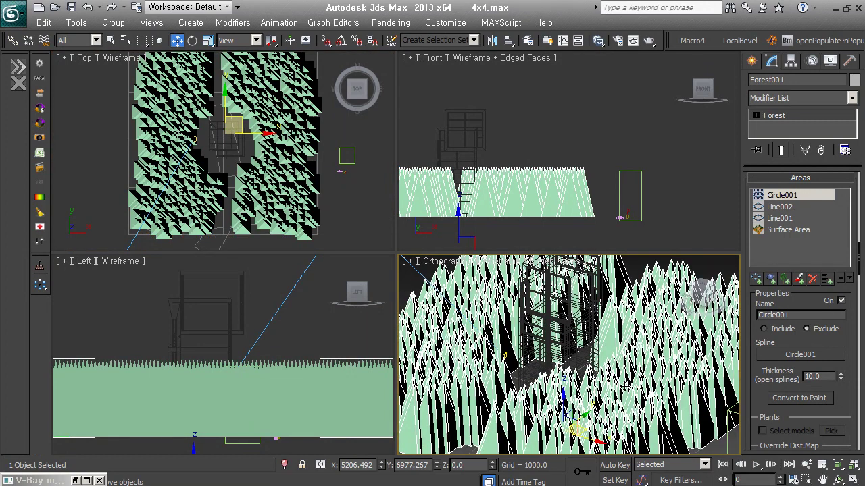
scroll(622, 387, down, 2)
scroll(622, 388, down, 1)
scroll(622, 387, down, 1)
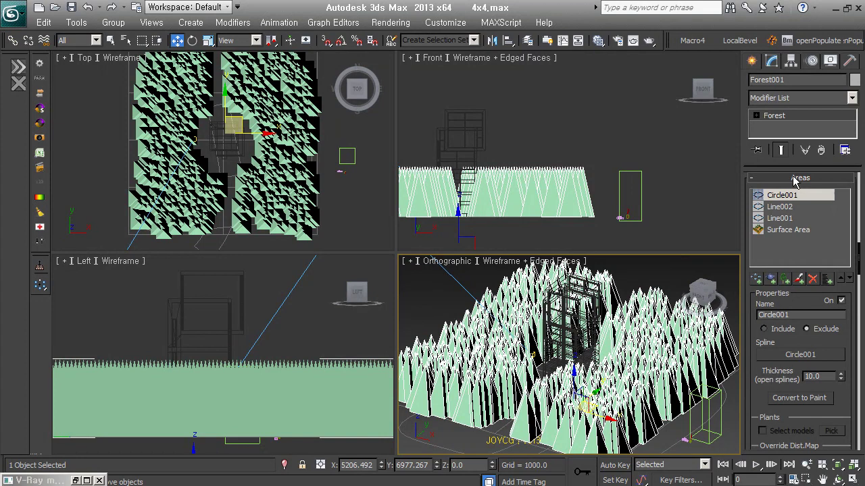
Collapse the Areas and Distribution Map rollouts and turn on random tree rotation.
click(795, 179)
click(773, 191)
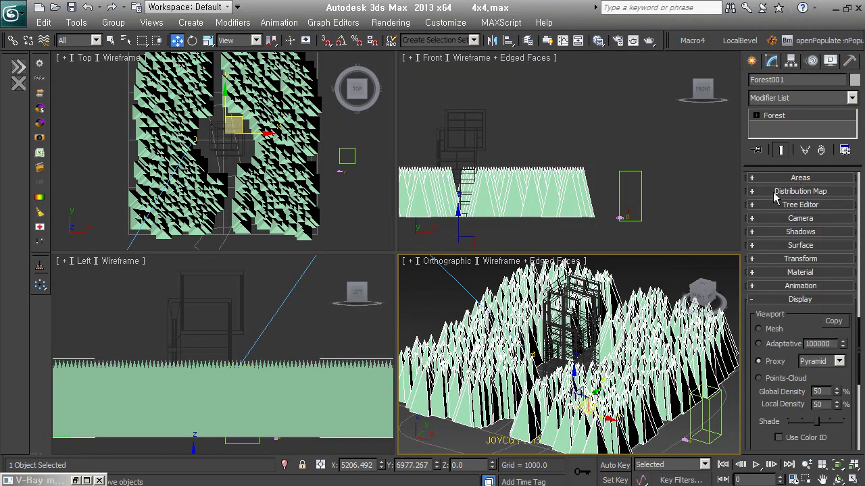
click(821, 259)
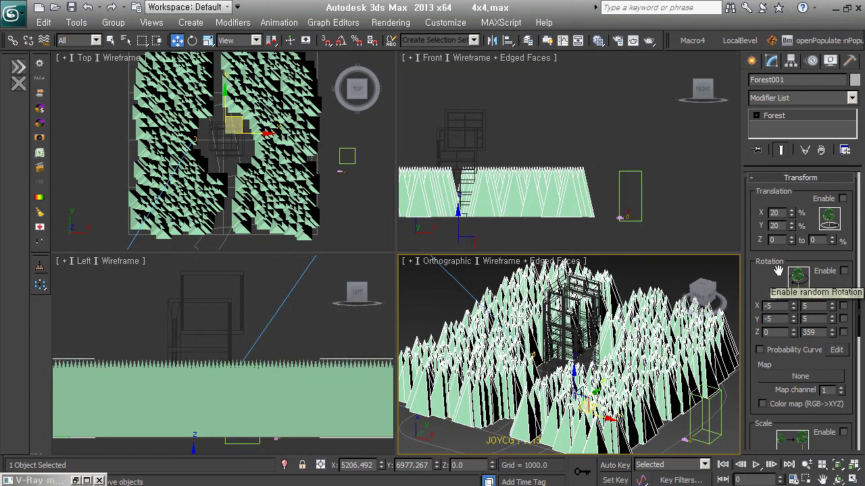
click(844, 271)
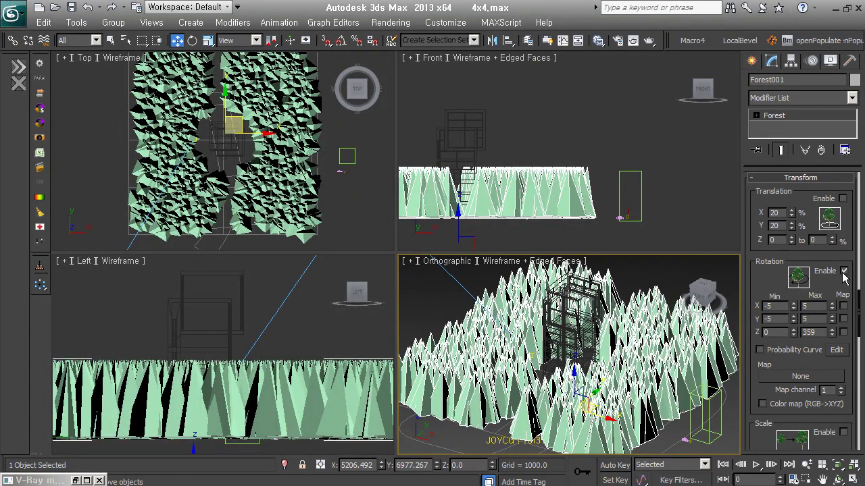
Enable random tree scale with X ranging from 50% to 150%.
scroll(810, 316, down, 2)
scroll(811, 316, down, 2)
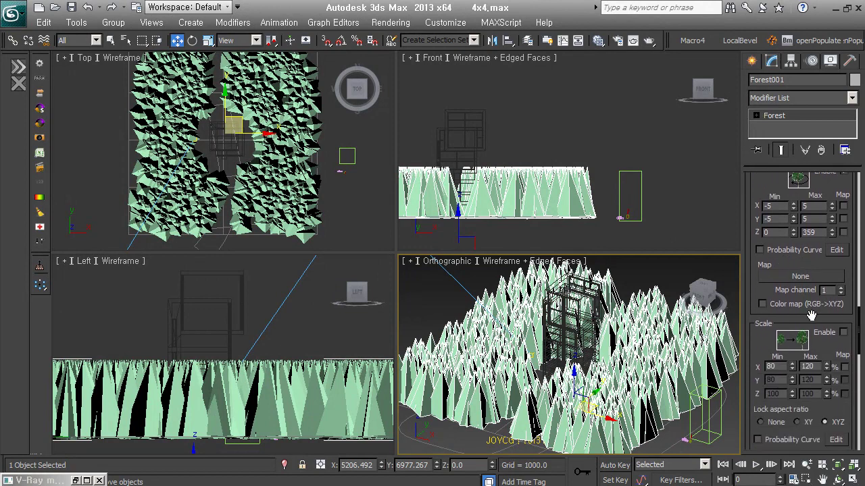
click(843, 332)
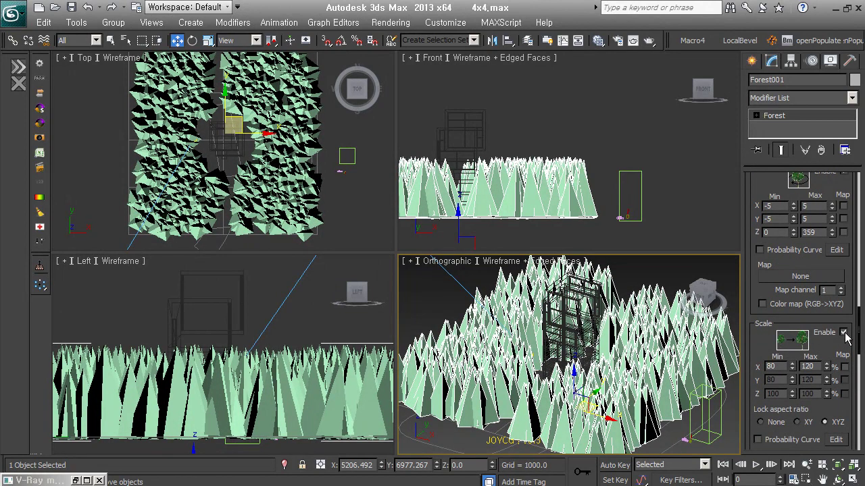
click(843, 332)
click(843, 332)
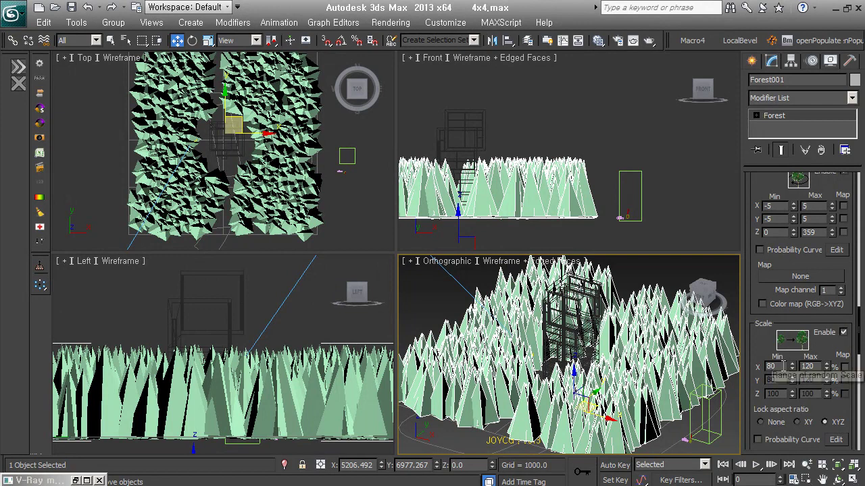
double_click(785, 366)
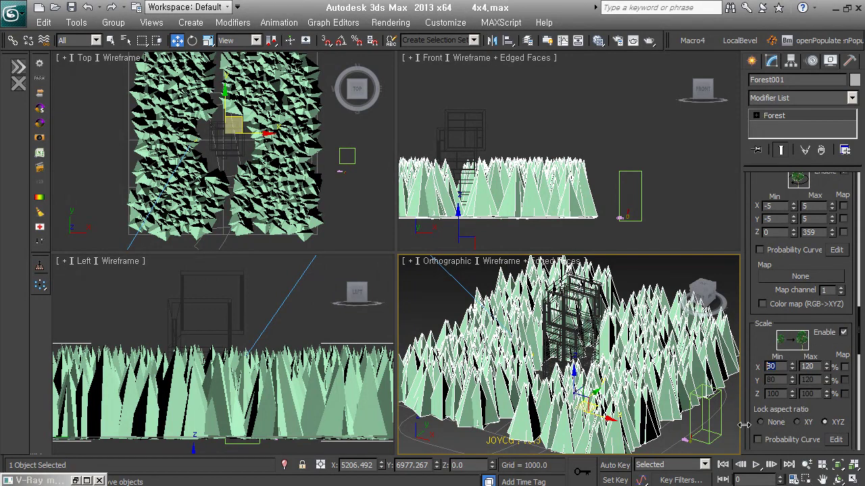
text(50)
key(Tab)
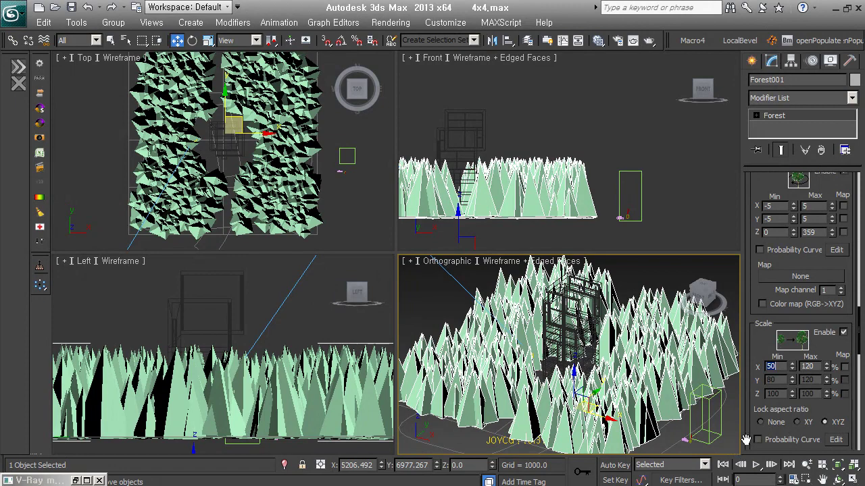
text(150)
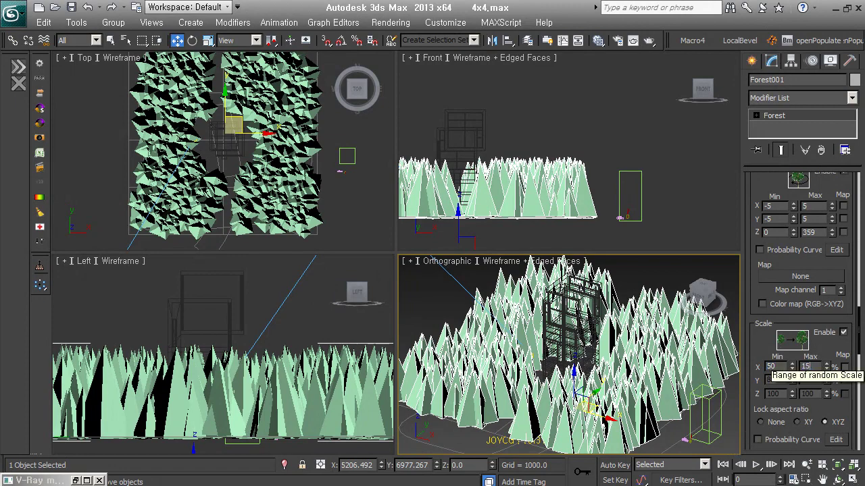
key(Return)
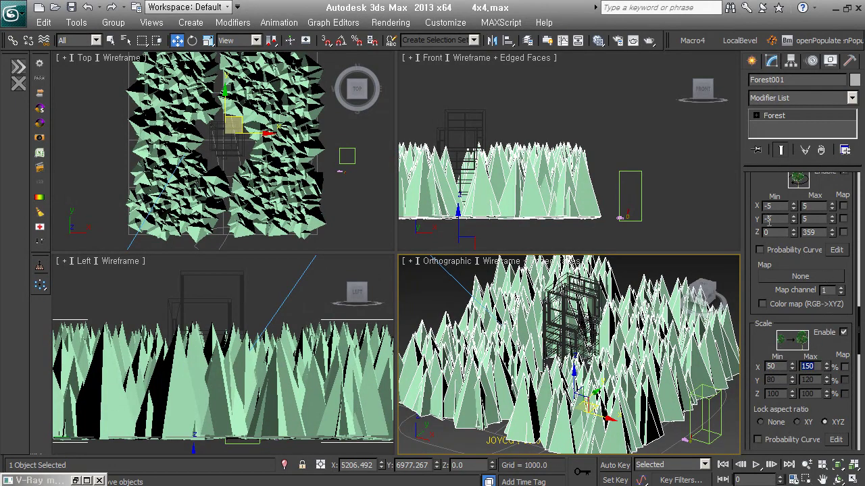
scroll(752, 183, up, 1)
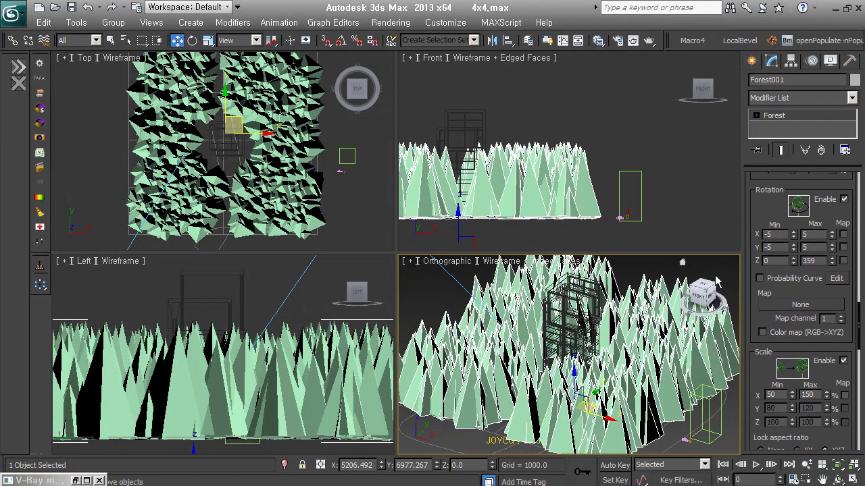
Render the forest around the building in V-Ray and move the frame buffer up to view it.
click(648, 41)
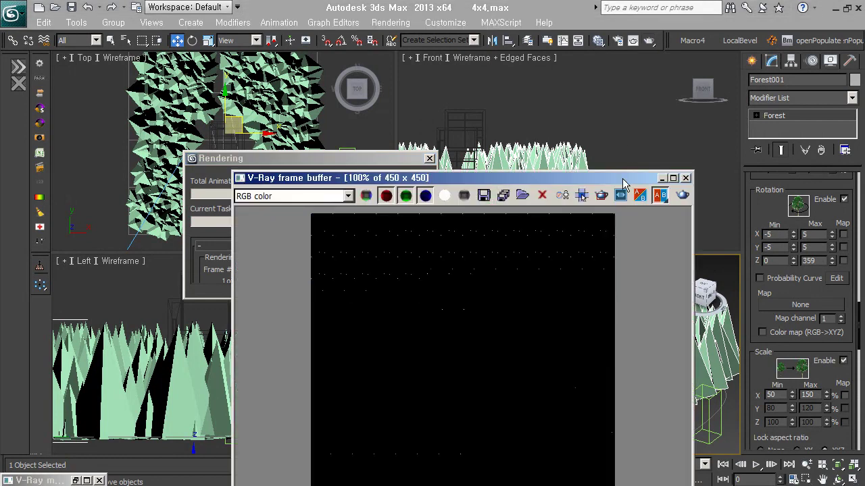
drag(627, 184, 638, 72)
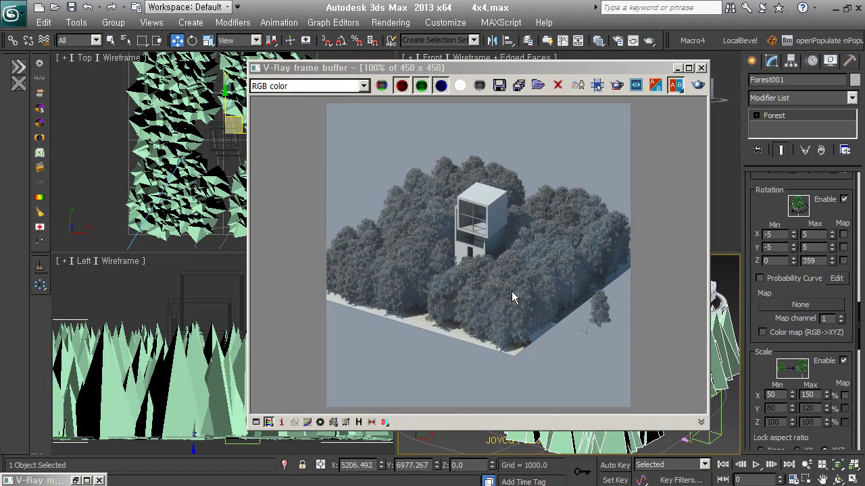
Minimize the render window and collapse the forest's Transform rollout.
click(678, 70)
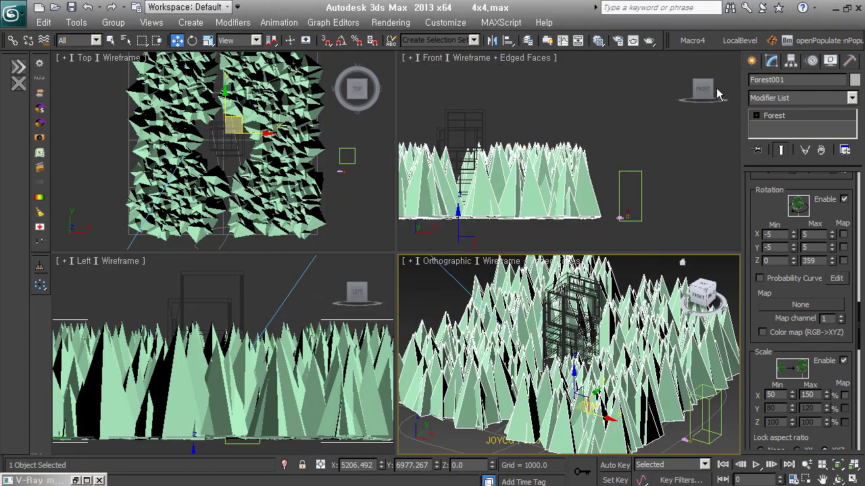
drag(771, 204, 787, 375)
click(800, 276)
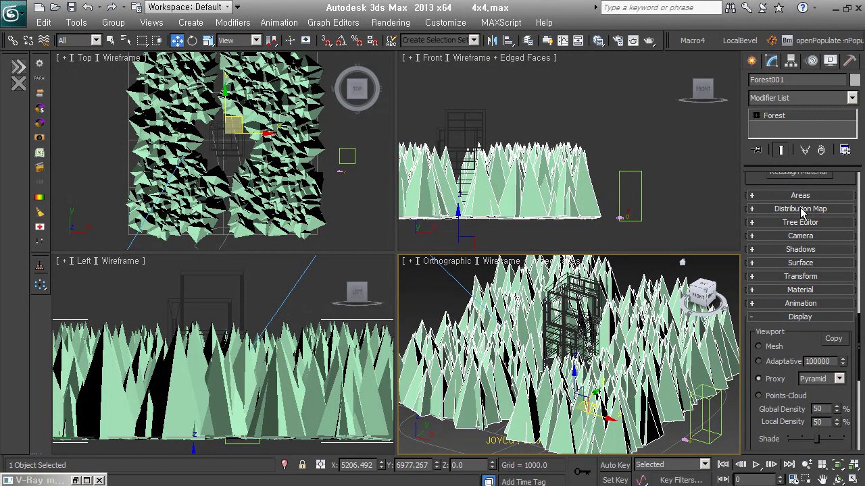
Raise the Density Units X spinner to space trees farther apart, then return it to 30000.
click(754, 208)
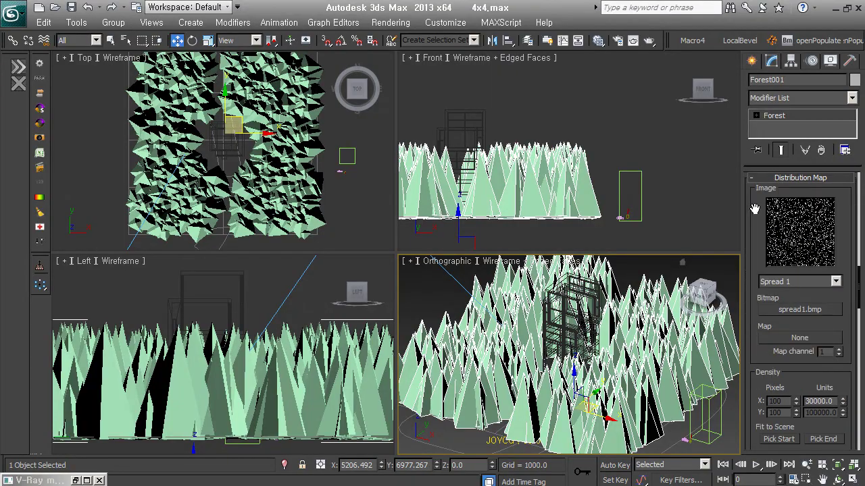
drag(842, 402, 849, 376)
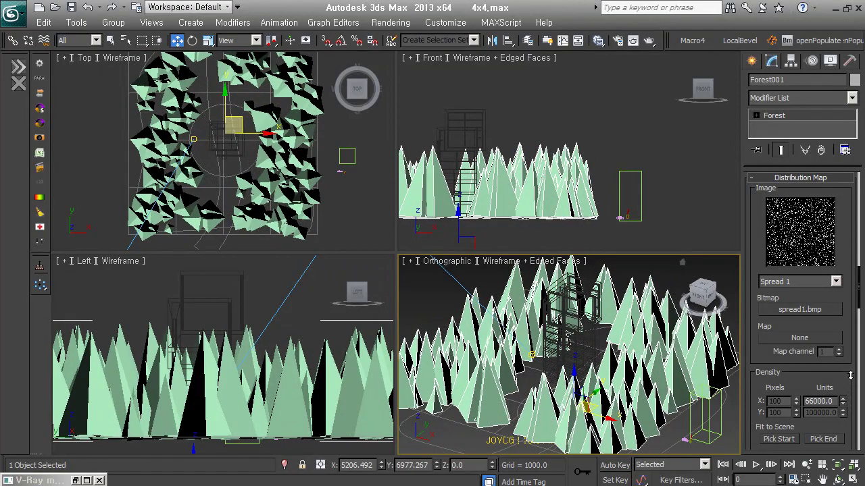
drag(850, 376, 850, 405)
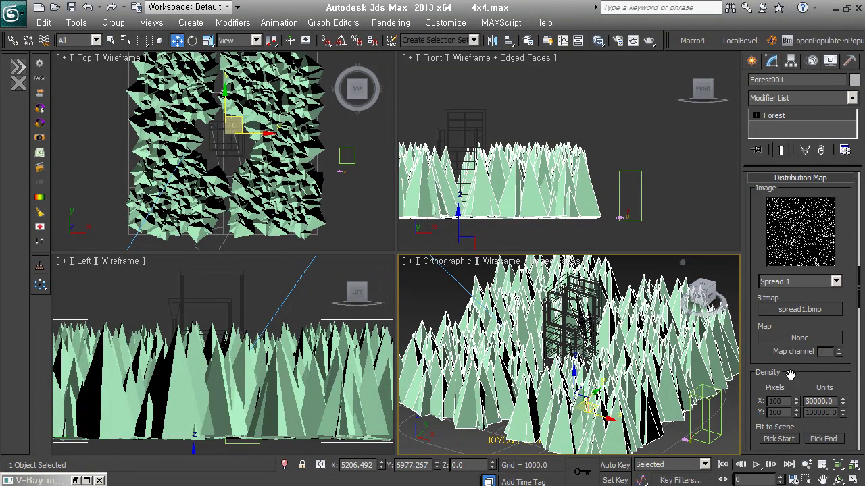
scroll(789, 374, down, 5)
scroll(789, 374, down, 5)
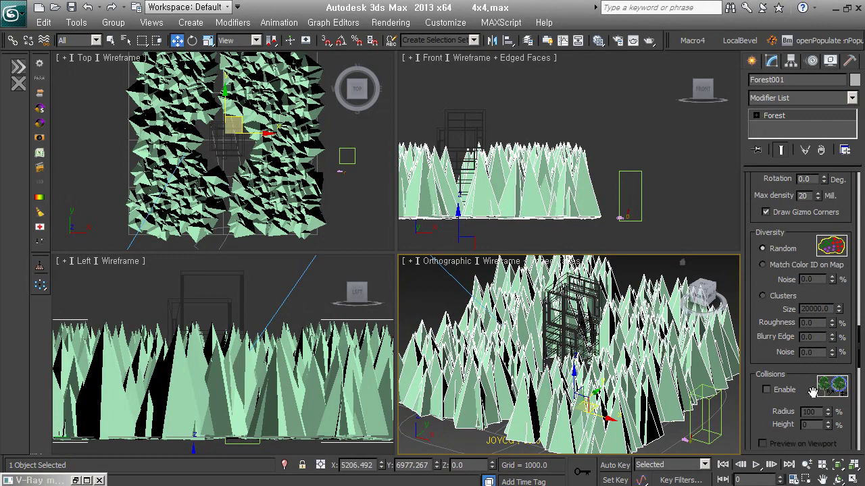
Enable tree collisions with Preview on Viewport and a 60% collision radius.
click(767, 391)
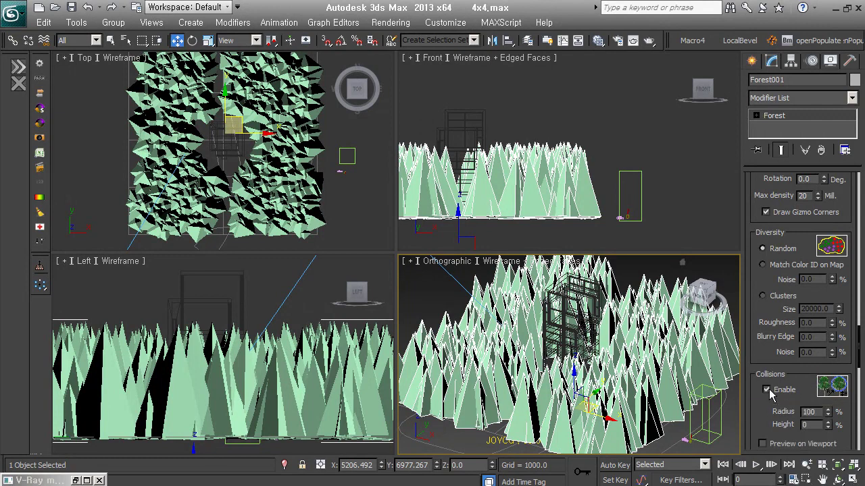
drag(761, 406, 788, 346)
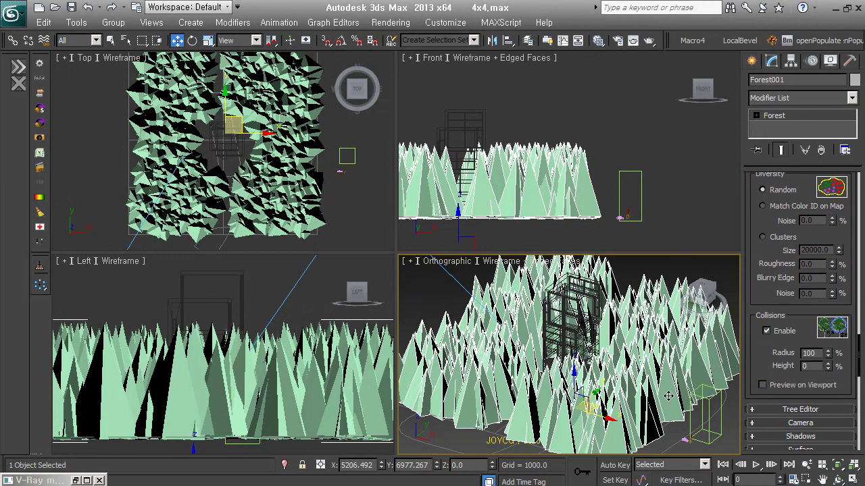
click(764, 385)
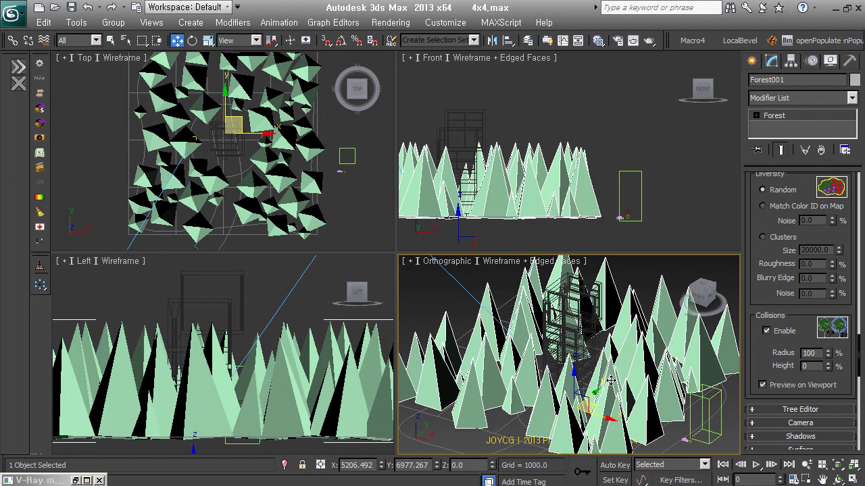
double_click(805, 354)
text(60)
key(Return)
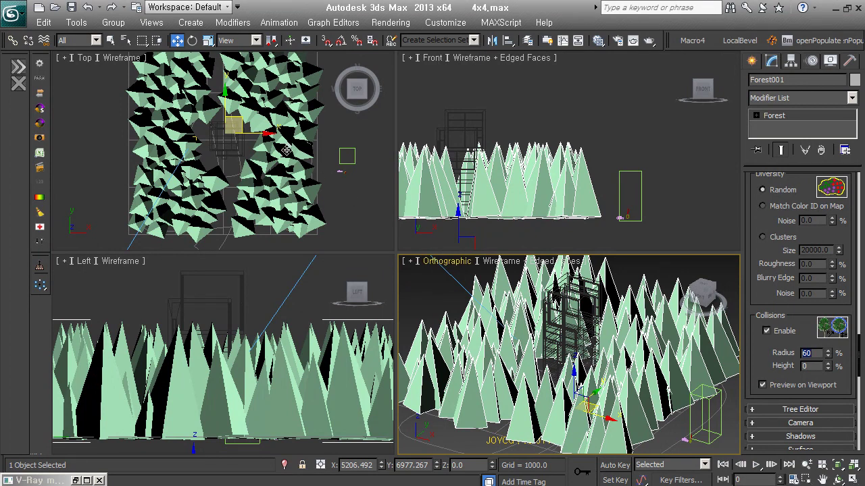
right_click(592, 341)
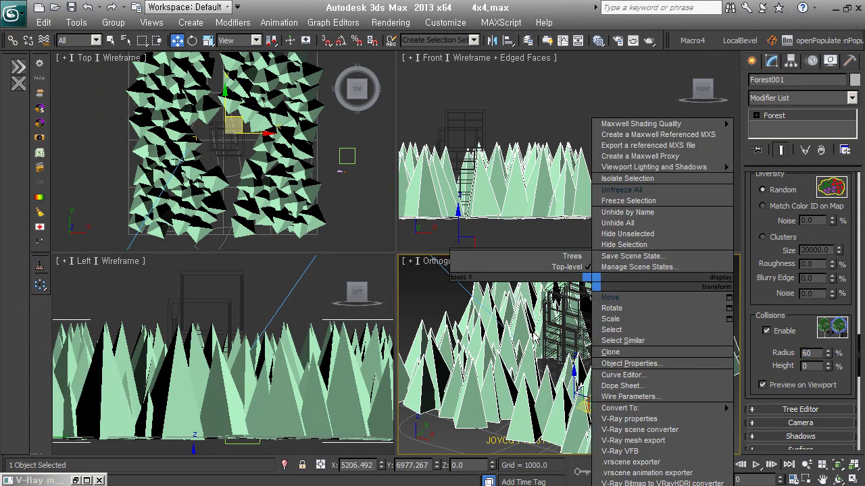
Render the forest again in V-Ray with collisions enabled.
click(536, 390)
click(650, 41)
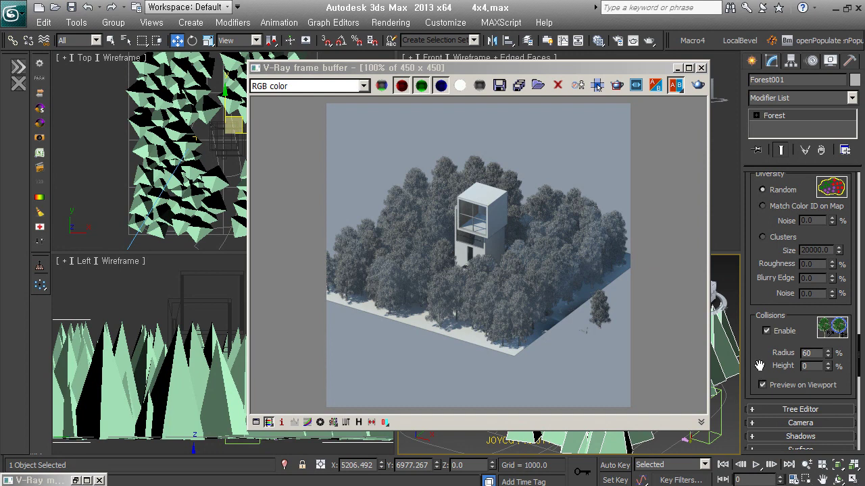
drag(754, 216, 777, 429)
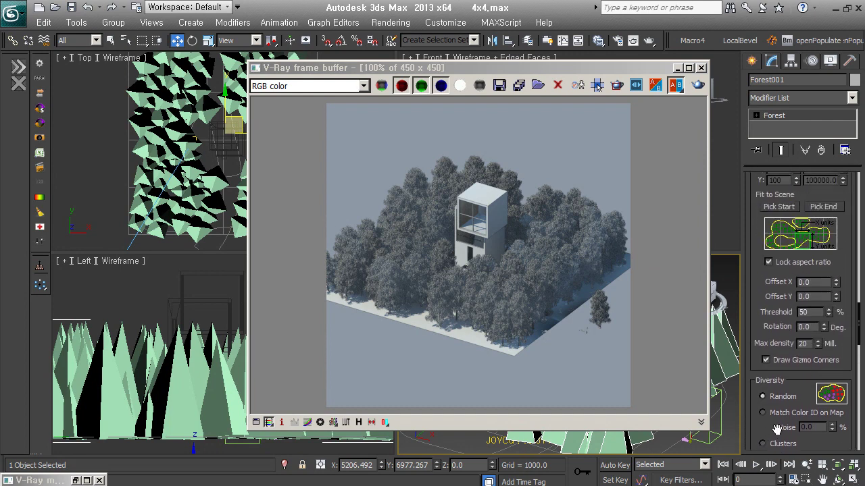
drag(758, 286, 760, 415)
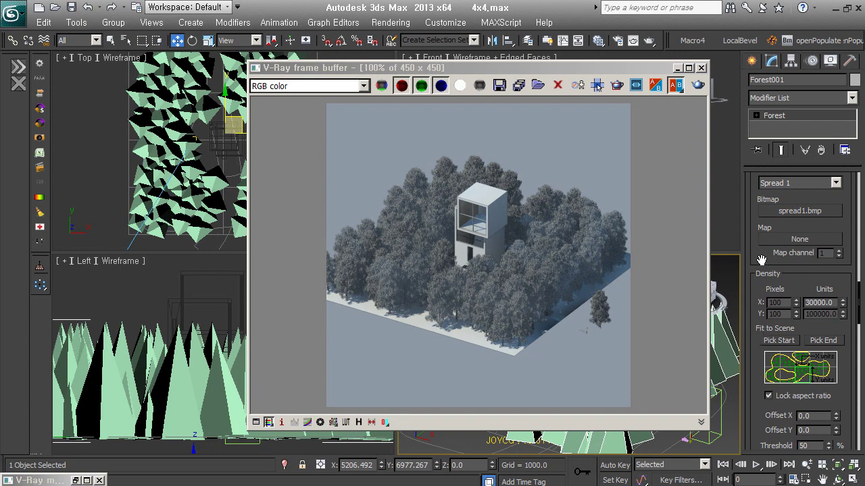
drag(761, 260, 767, 283)
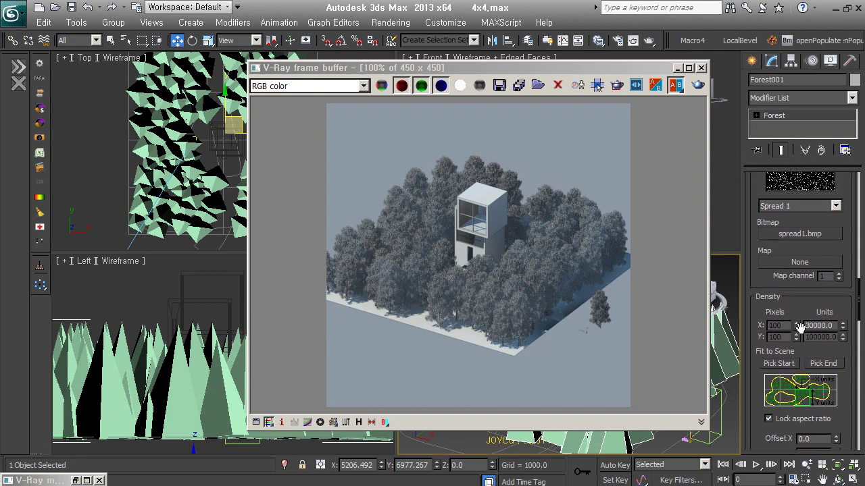
scroll(792, 296, up, 3)
scroll(770, 243, up, 2)
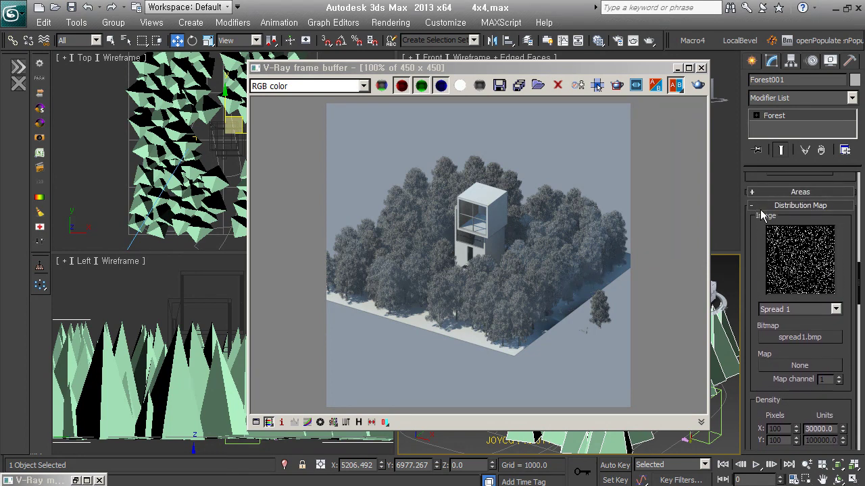
Collapse Distribution Map and move the frame buffer left, making it narrower.
click(761, 208)
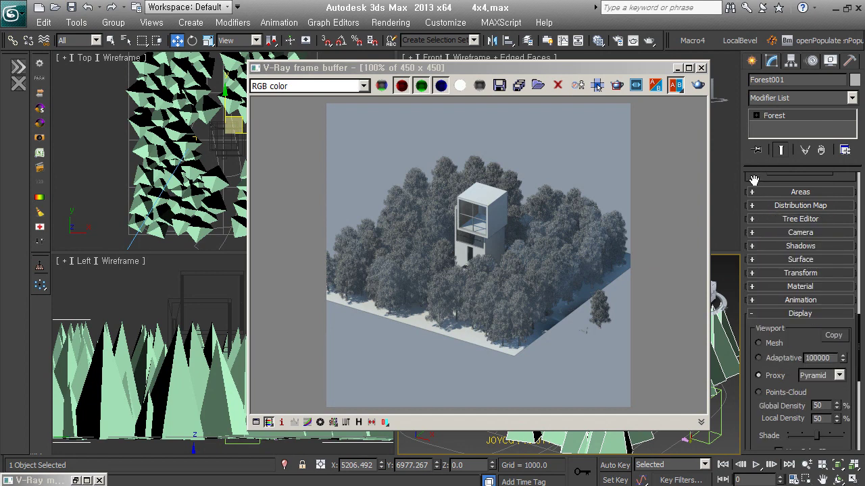
drag(611, 67, 425, 66)
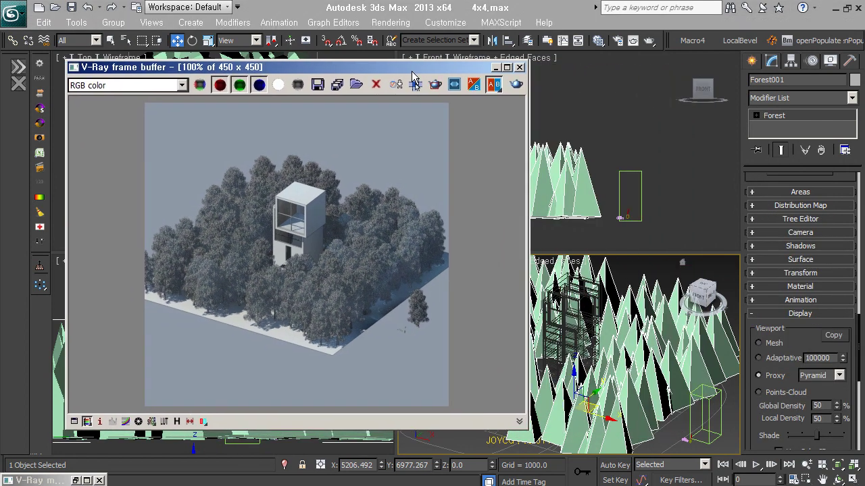
drag(520, 164, 421, 172)
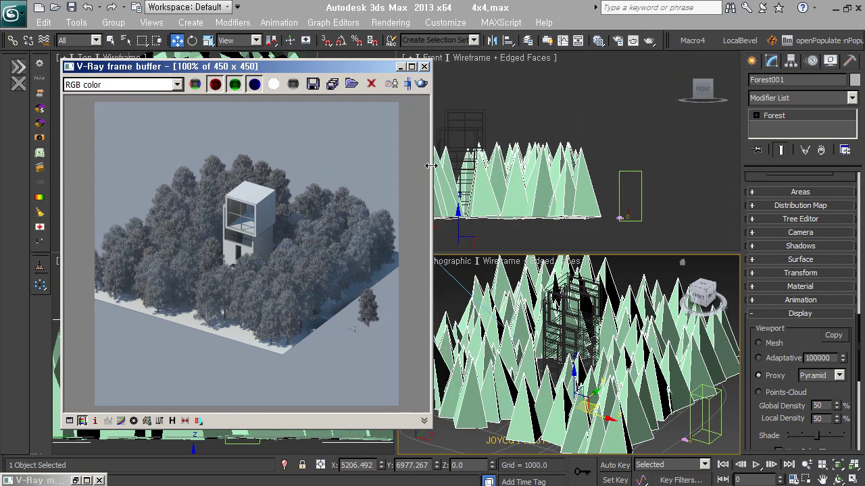
Shift the frame buffer further left and expand the forest's Geometry rollout.
drag(325, 72, 277, 66)
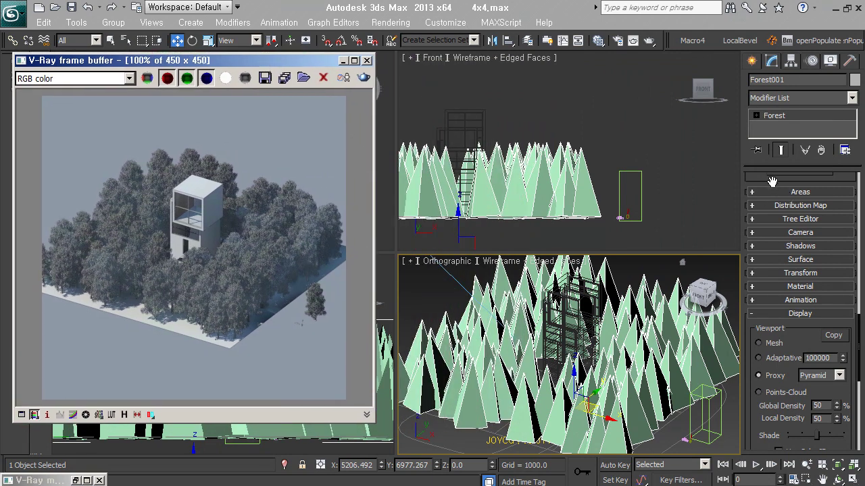
scroll(750, 173, up, 2)
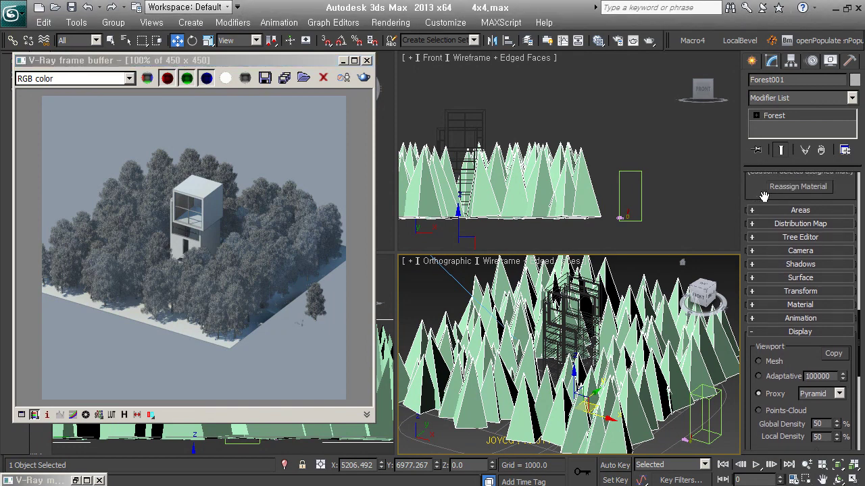
click(776, 209)
scroll(765, 232, up, 2)
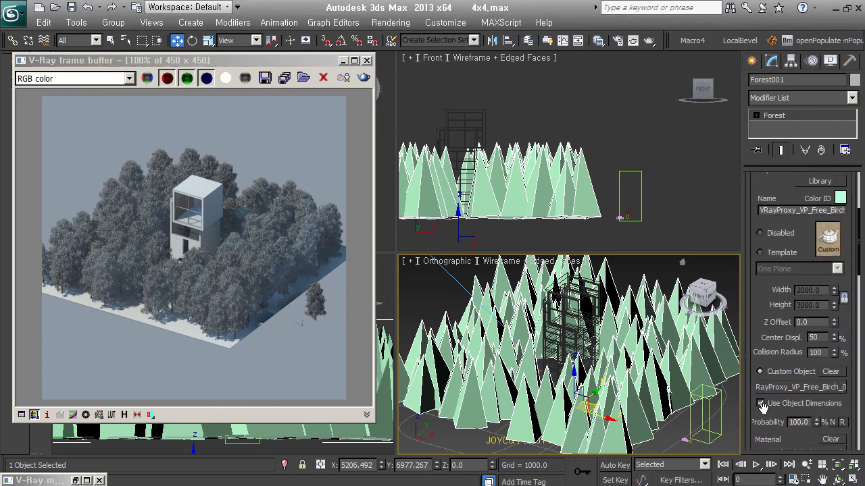
scroll(763, 232, up, 2)
scroll(761, 232, up, 1)
scroll(761, 232, up, 2)
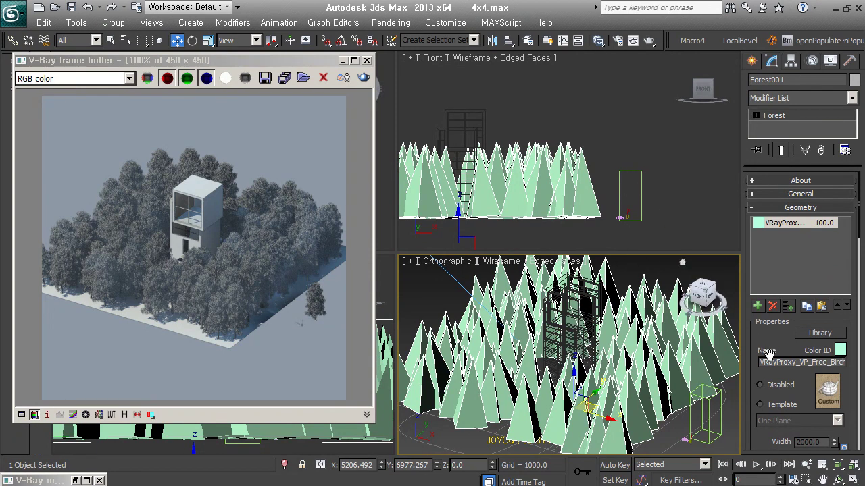
Expand the Areas rollout listing Circle001, Line002, Line001 and Surface Area.
scroll(808, 352, down, 2)
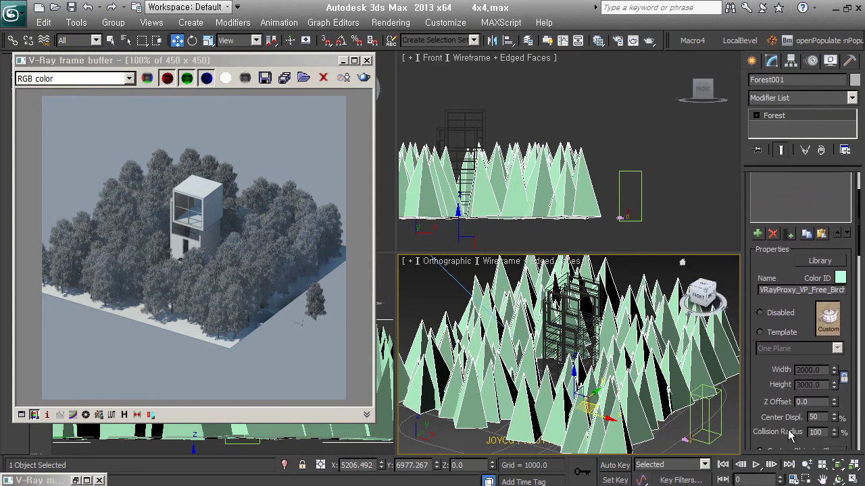
scroll(791, 432, down, 2)
scroll(800, 392, down, 1)
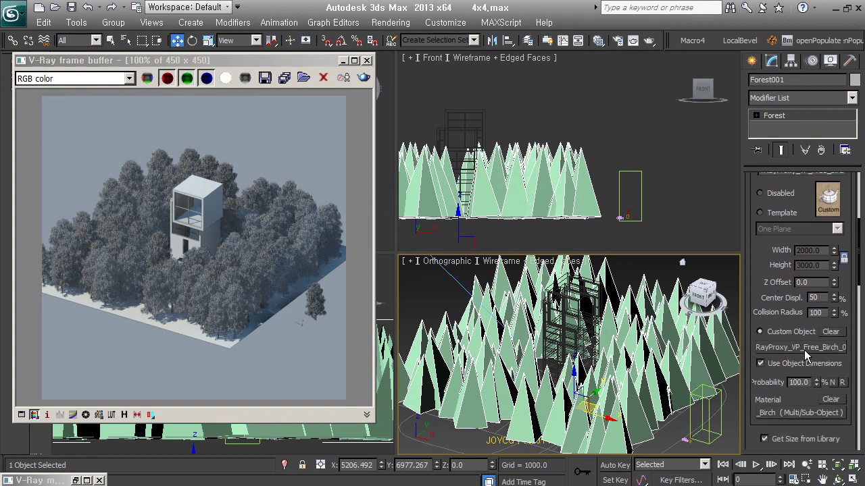
scroll(803, 349, down, 5)
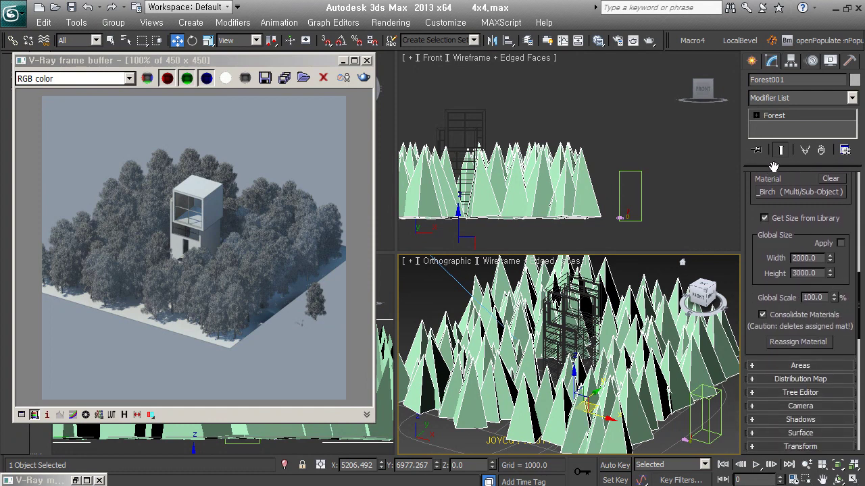
scroll(804, 350, down, 2)
scroll(788, 275, down, 1)
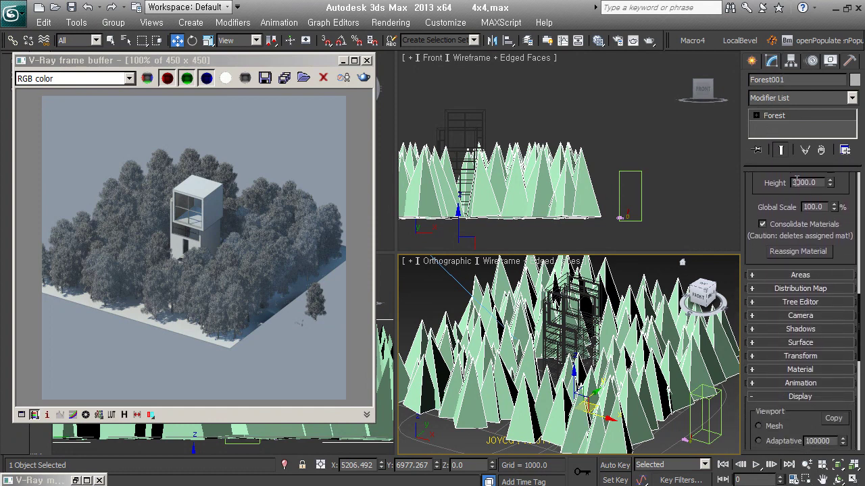
click(788, 275)
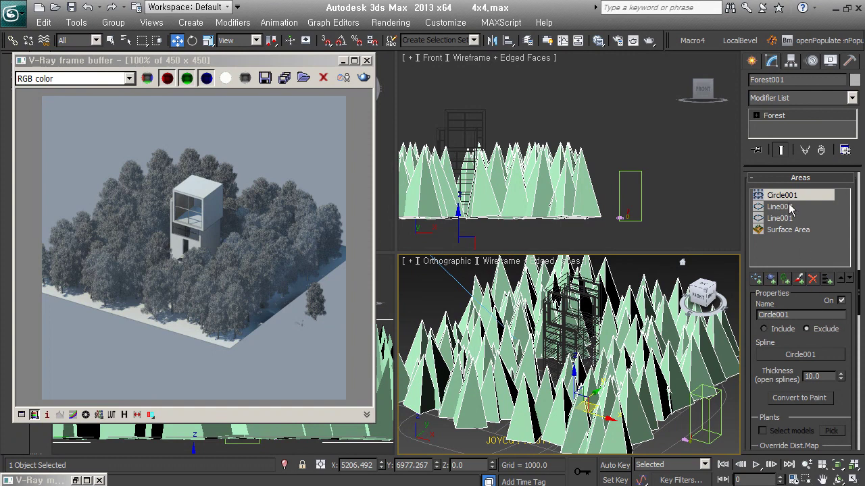
Collapse Areas, expand Distribution Map, and lower Density Units X to about 27900.
click(790, 179)
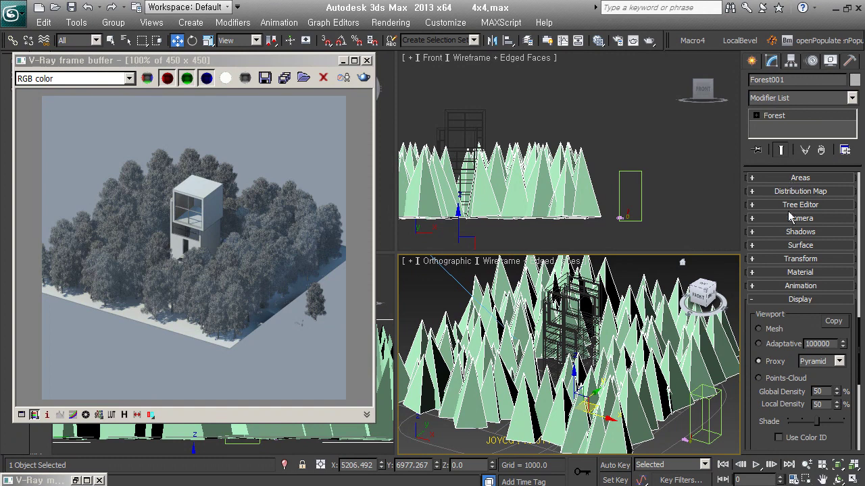
click(794, 192)
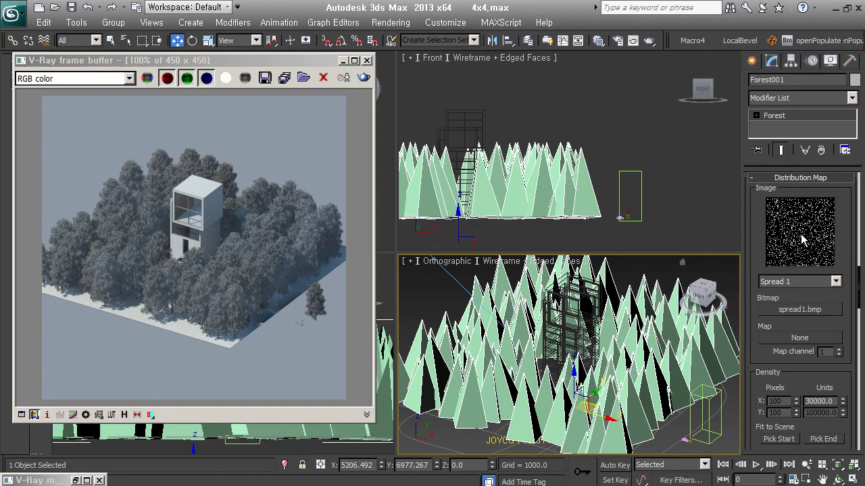
scroll(807, 377, down, 2)
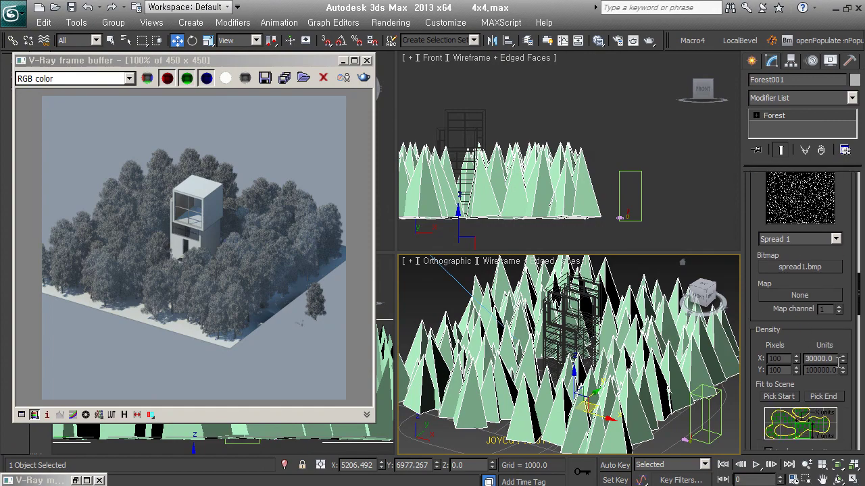
drag(842, 365, 842, 364)
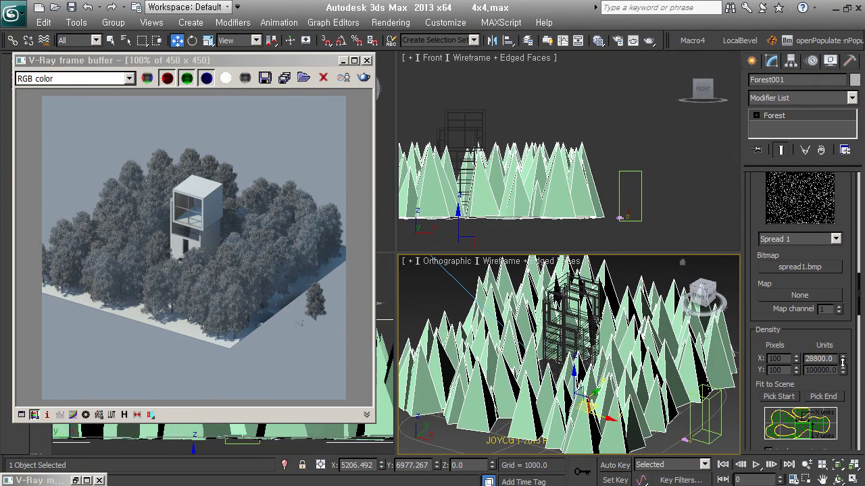
drag(803, 335, 831, 1)
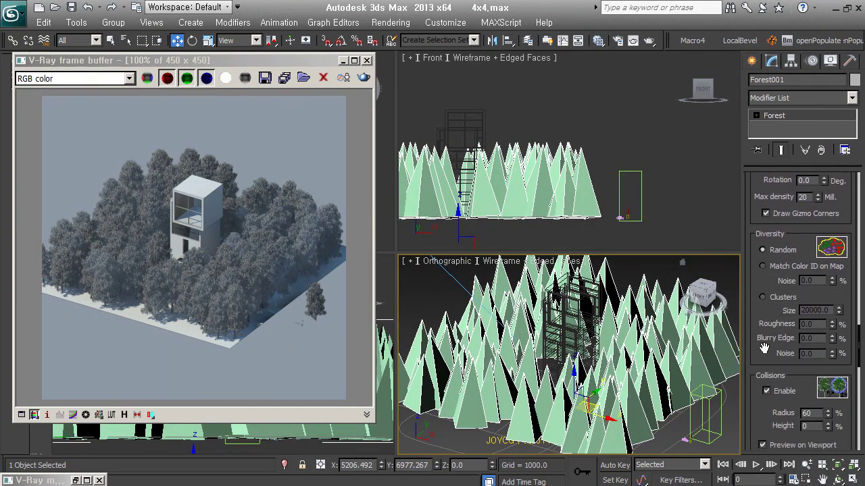
Expand the Surface rollout showing Plane007 as the growing surface.
scroll(773, 349, down, 2)
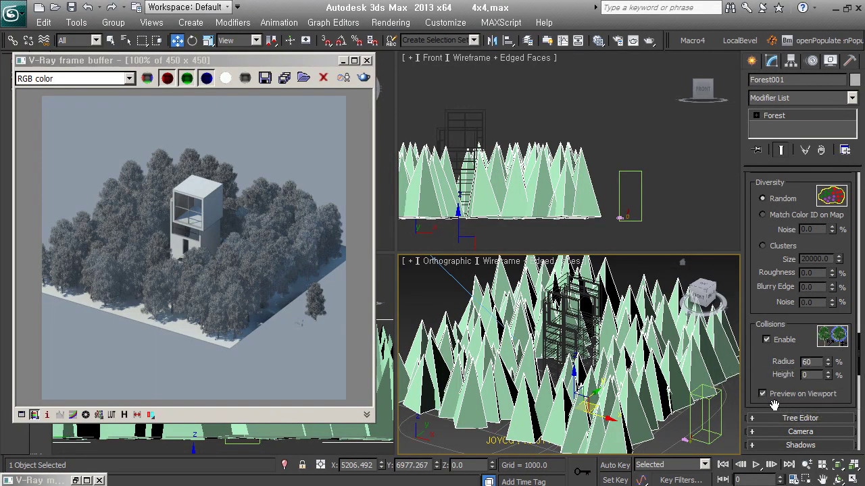
drag(773, 394, 776, 210)
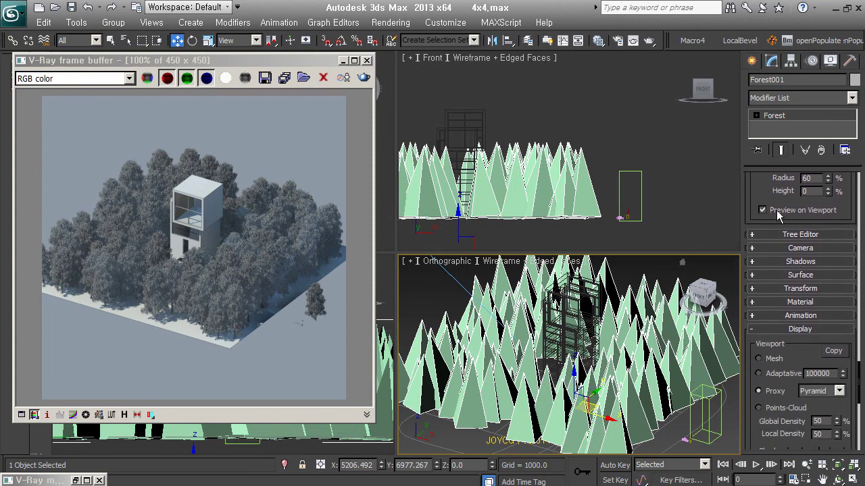
click(787, 275)
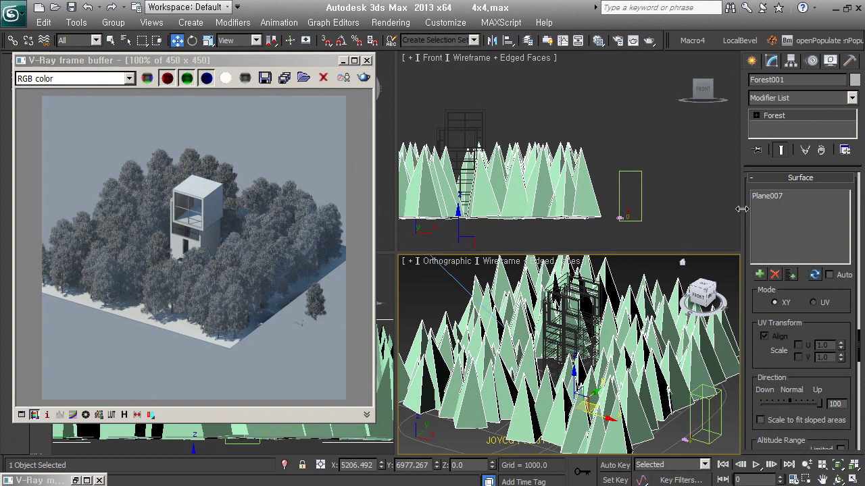
Select Plane007, convert it to an editable poly, and enter Vertex mode.
click(498, 432)
scroll(652, 390, down, 3)
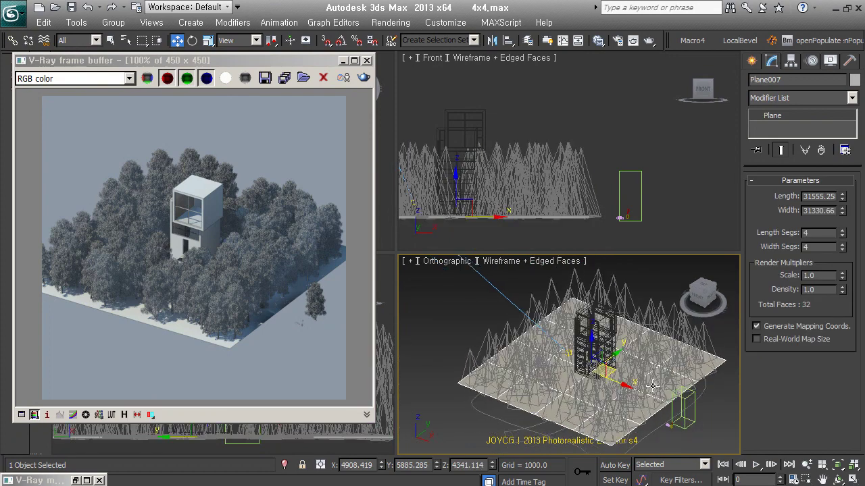
middle_drag(652, 390, 638, 385)
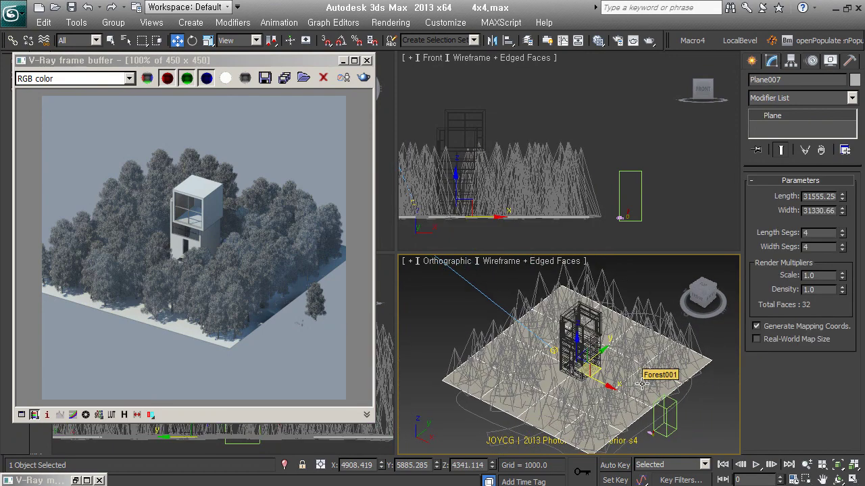
key(ctrl+e)
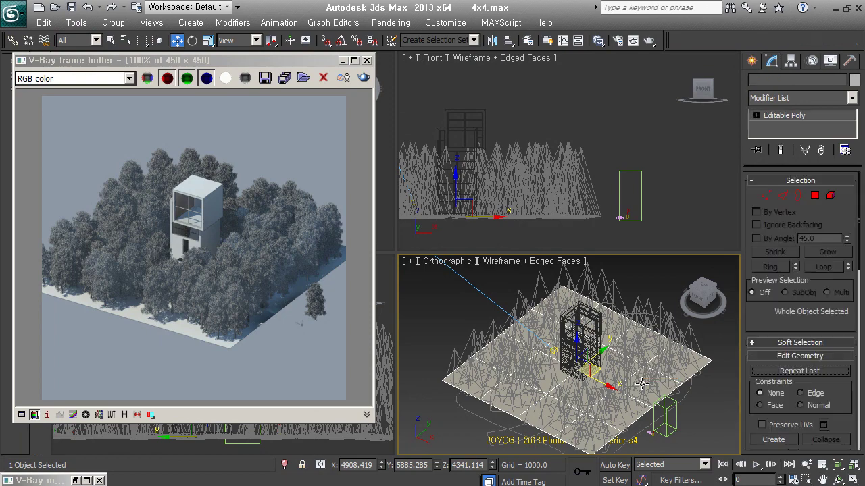
click(766, 197)
Raise the plane's right-edge vertices, lower its left-edge ones, then reselect Forest001.
alt+middle_drag(567, 338, 546, 343)
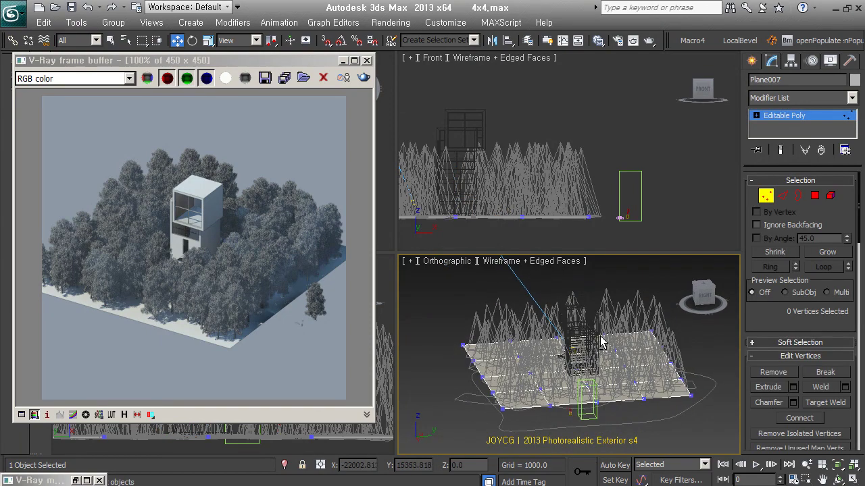
drag(702, 412, 662, 326)
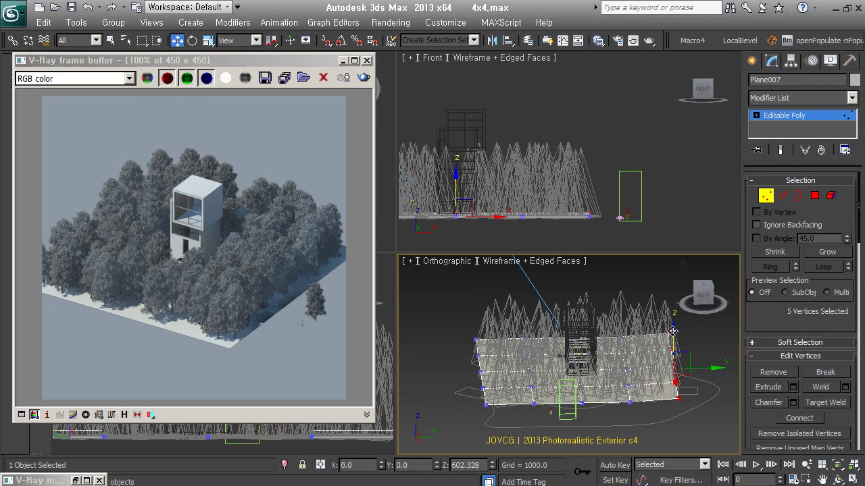
drag(674, 365, 672, 309)
drag(461, 315, 510, 439)
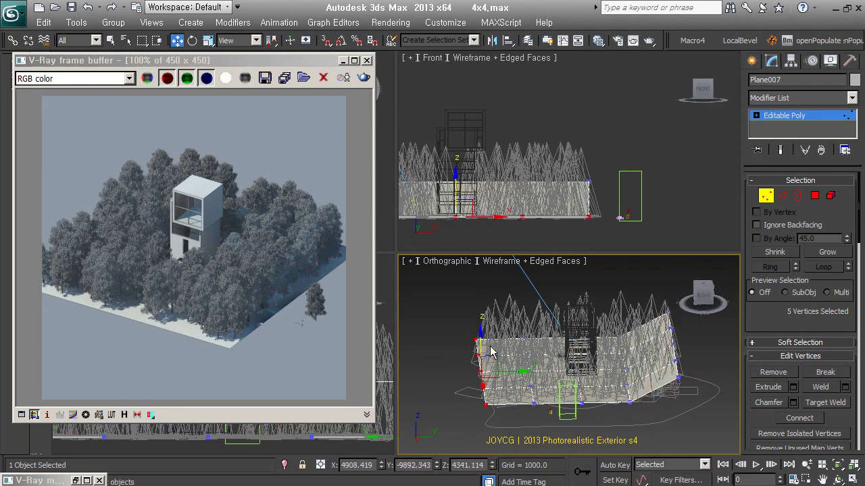
drag(481, 343, 474, 390)
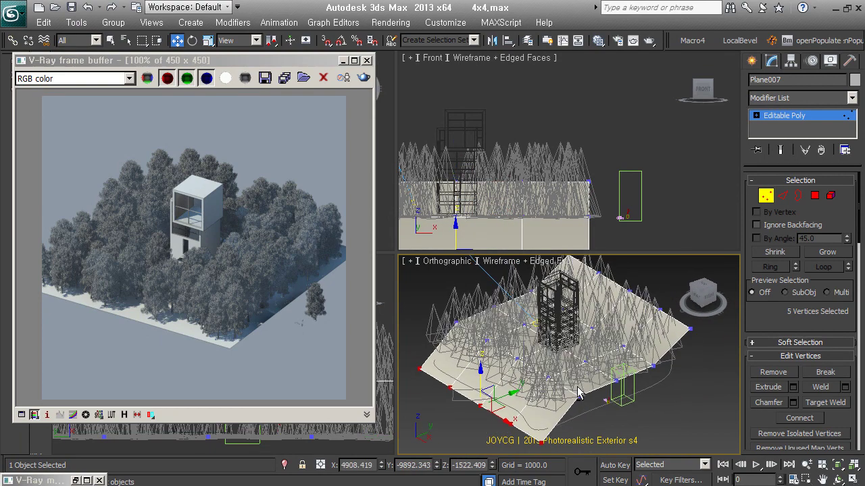
click(761, 191)
click(628, 128)
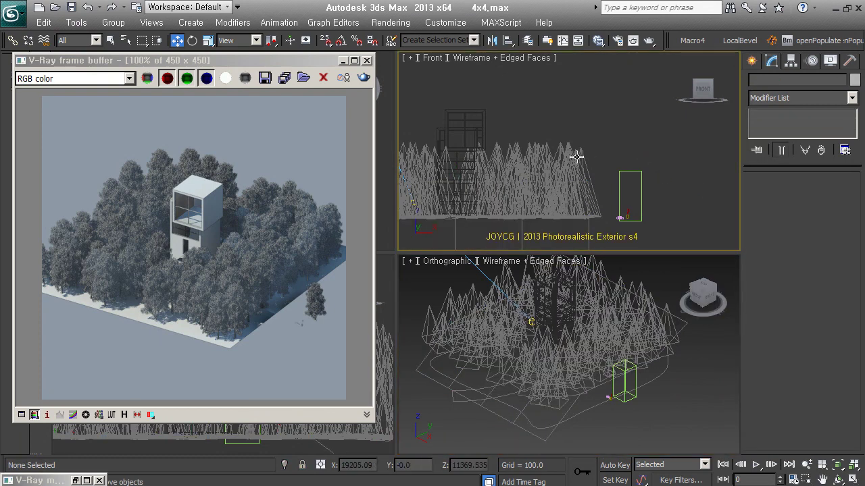
click(623, 383)
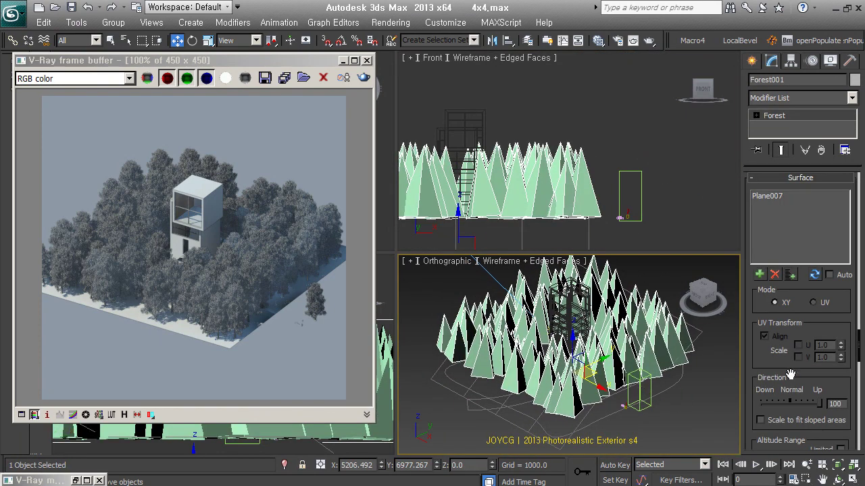
Update Forest001's surface data so its pyramid trees sit on the sloped Plane007.
click(815, 275)
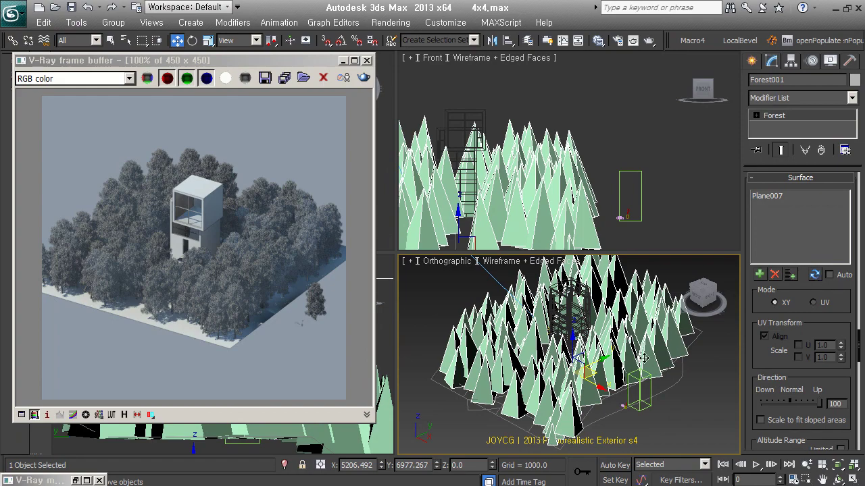
mouse_move(644, 358)
alt+middle_down()
mouse_move(586, 352)
mouse_move(656, 358)
alt+middle_up()
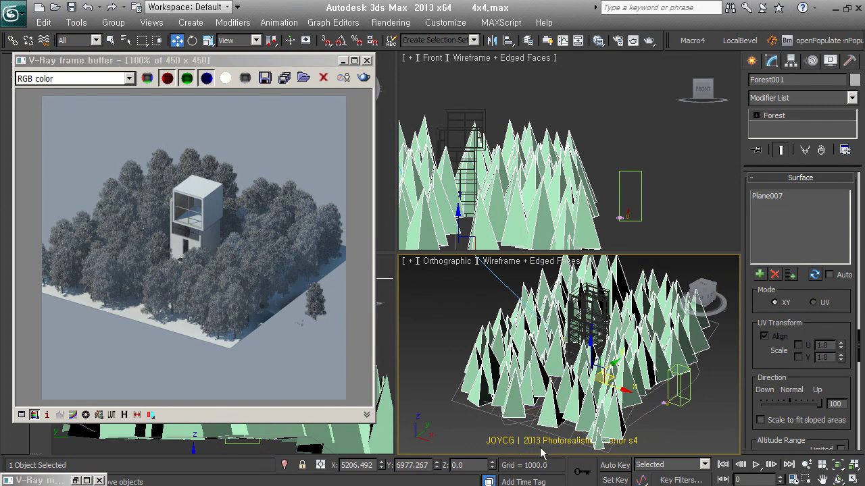
middle_drag(592, 396, 581, 385)
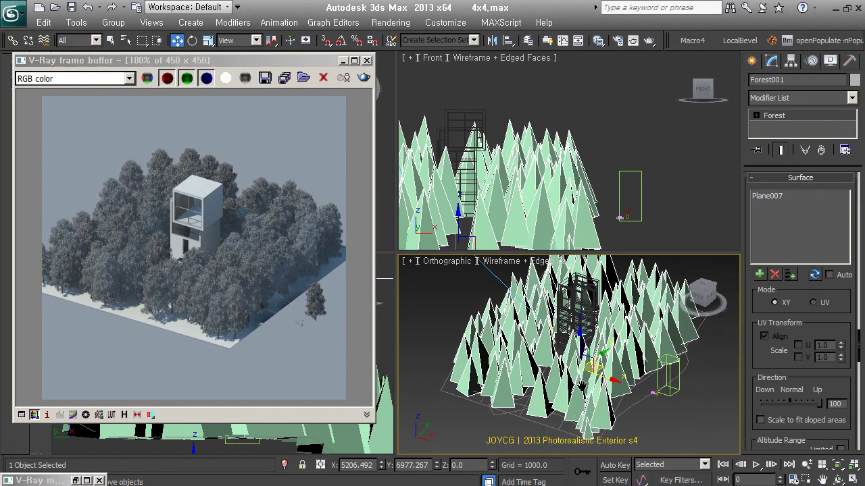
middle_drag(581, 385, 568, 374)
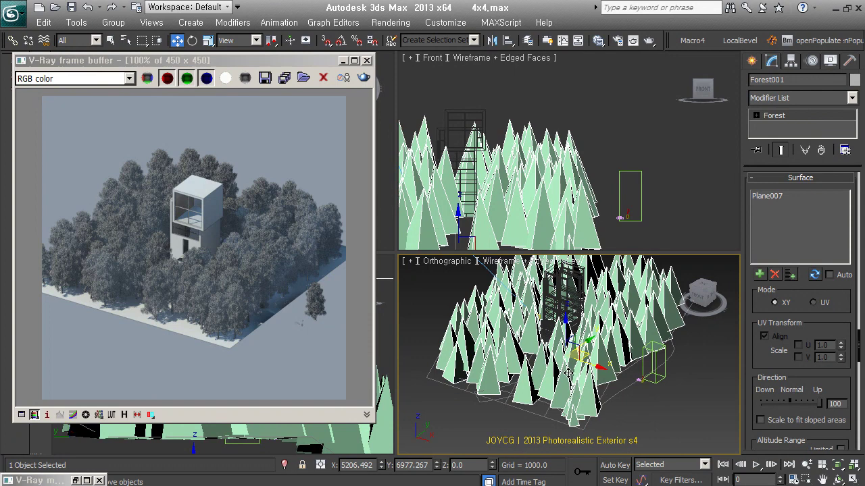
drag(759, 368, 758, 399)
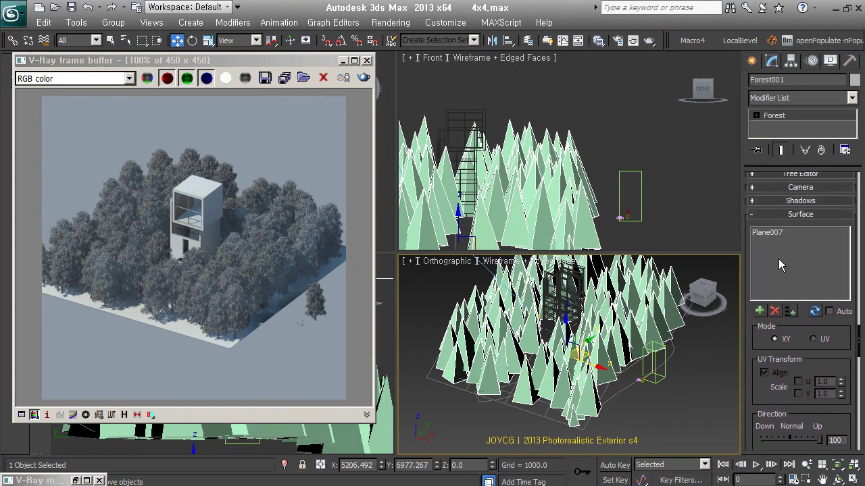
click(758, 215)
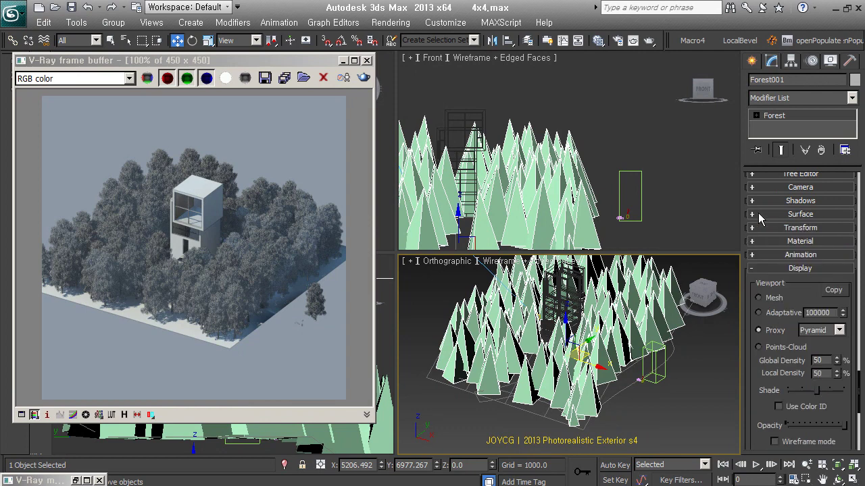
Look over the forest's Transform settings, then collapse that rollout.
click(796, 230)
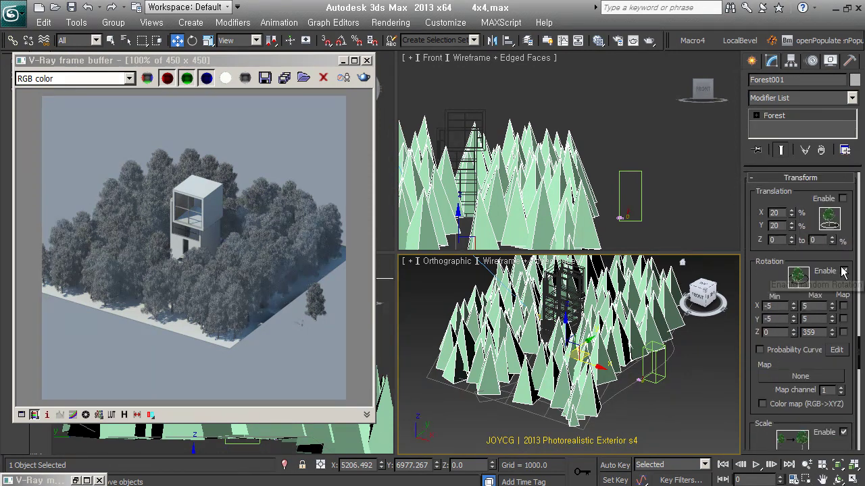
scroll(777, 283, down, 4)
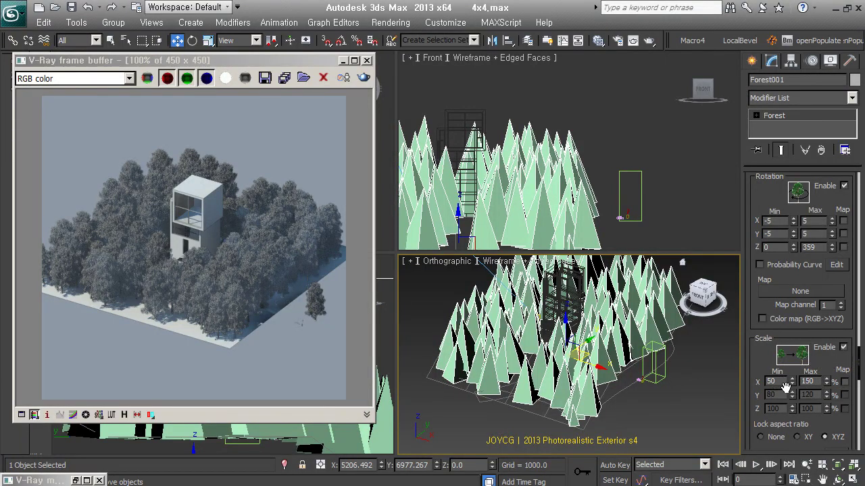
scroll(777, 310, up, 4)
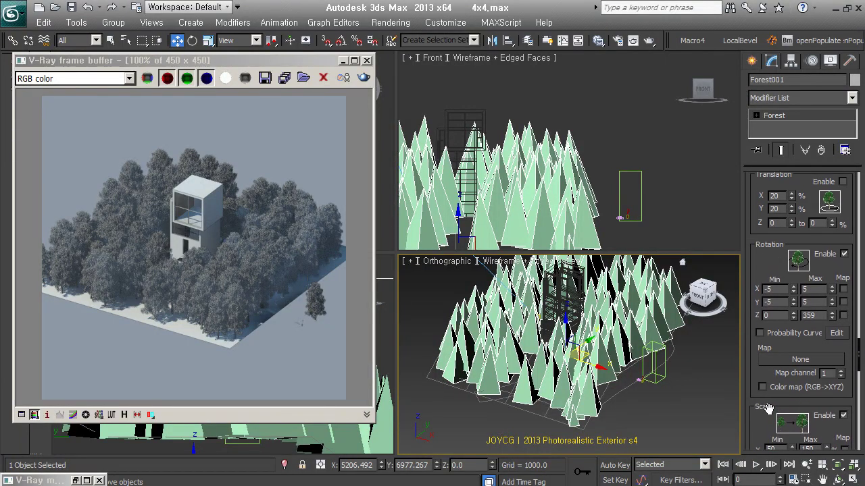
scroll(761, 226, up, 2)
click(763, 218)
drag(797, 282, 802, 236)
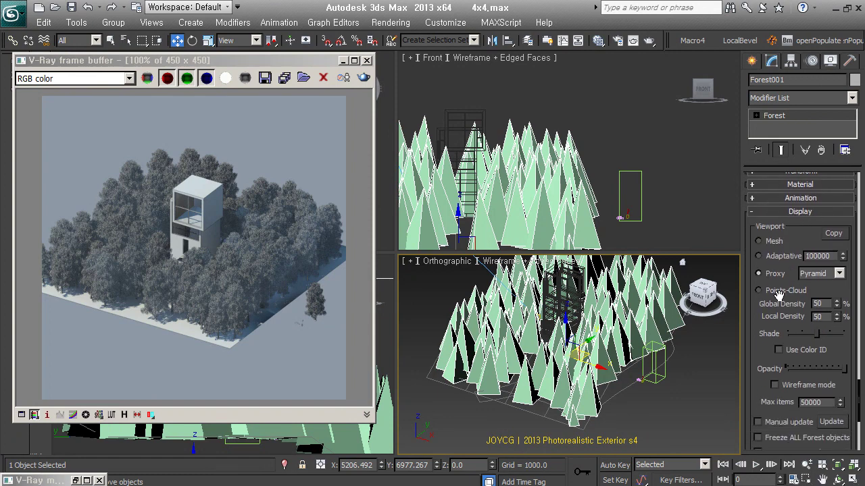
Preview the trees as a Points-Cloud, then display them as Box proxies.
click(778, 292)
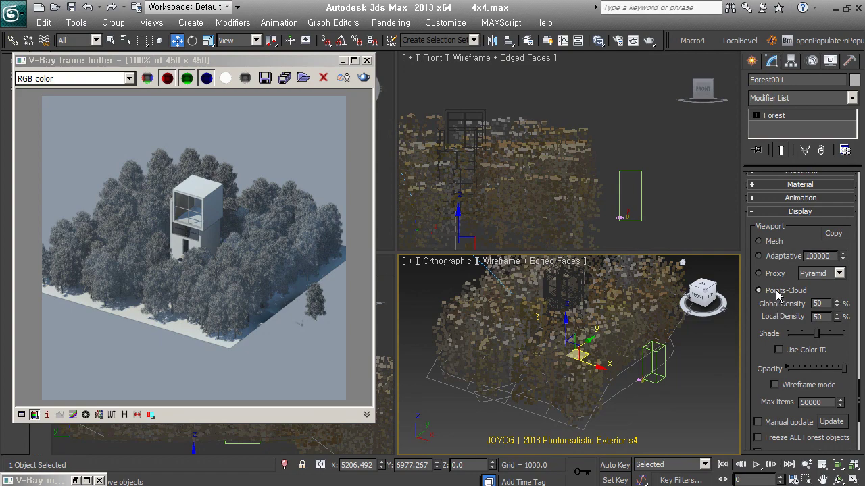
click(777, 275)
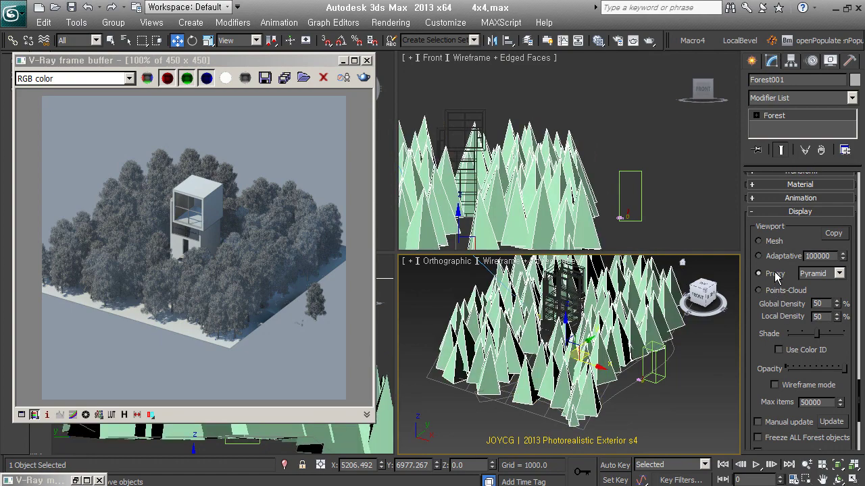
click(837, 273)
click(825, 283)
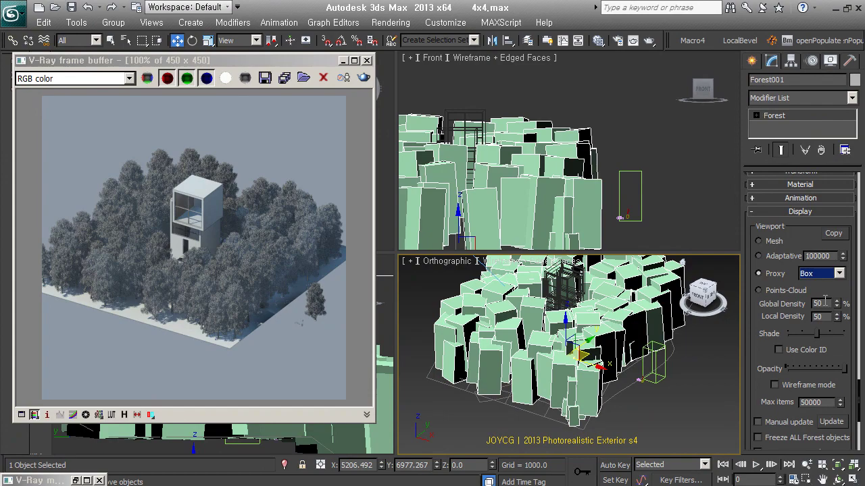
mouse_move(662, 371)
alt+middle_down()
mouse_move(665, 388)
mouse_move(604, 267)
alt+middle_up()
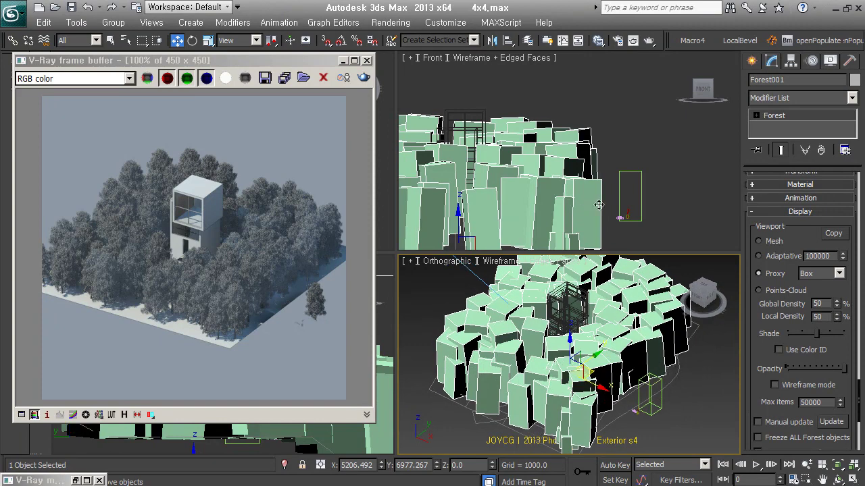
click(798, 212)
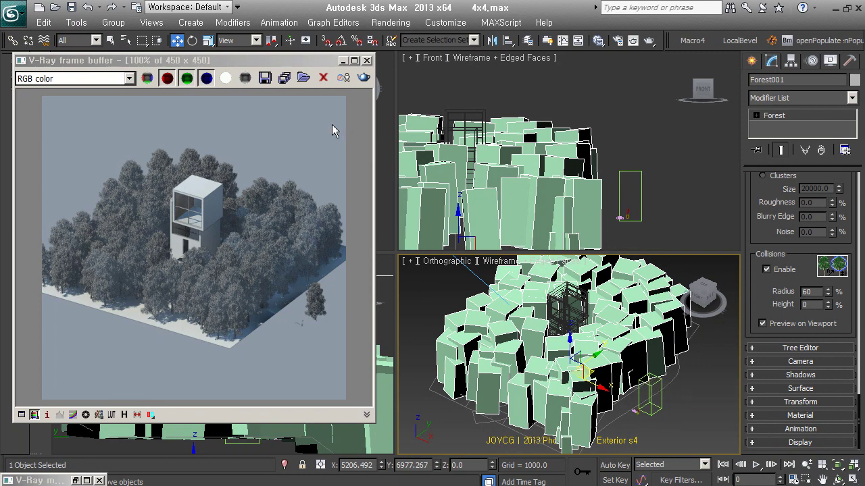
drag(310, 62, 338, 74)
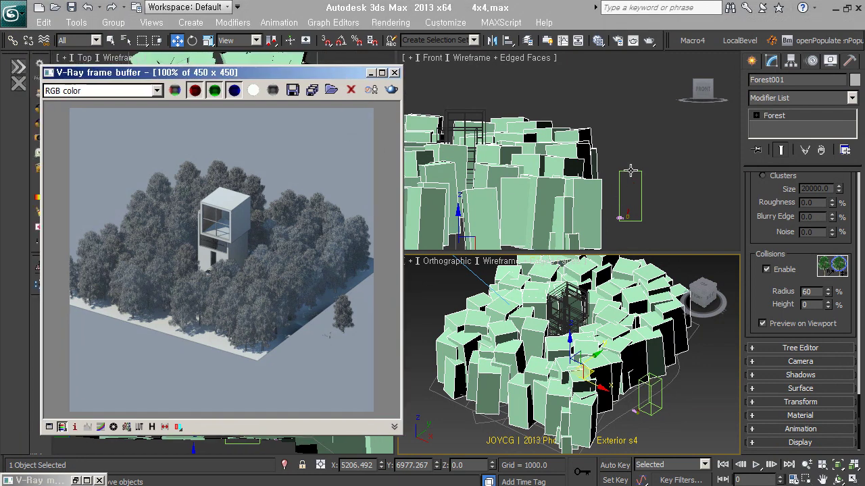
click(599, 42)
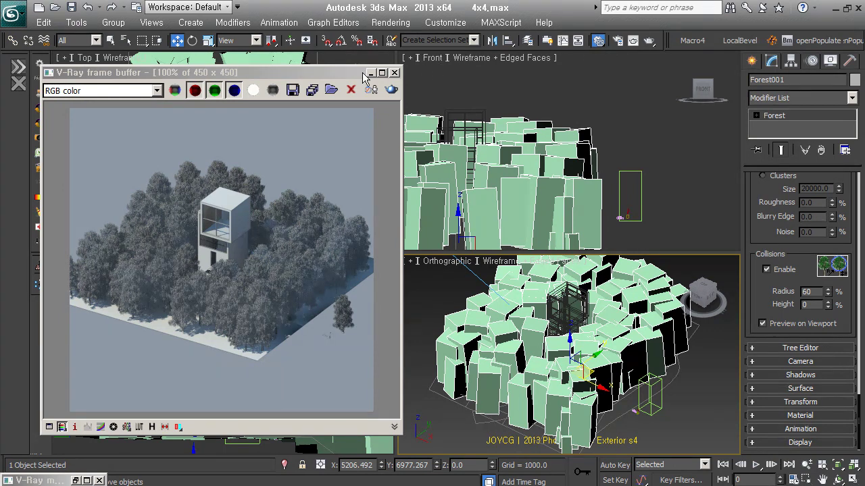
Load the birch tree material network into the Slate Material Editor by picking it from the trees.
key(m)
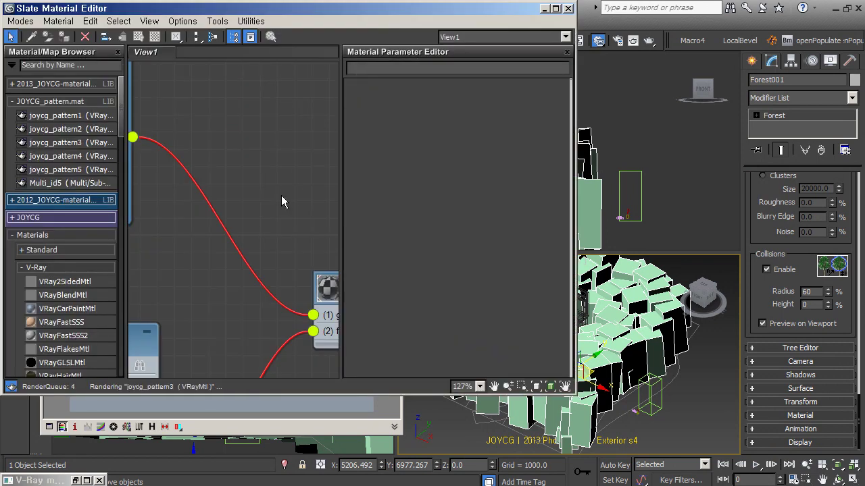
scroll(269, 196, down, 5)
scroll(269, 198, down, 1)
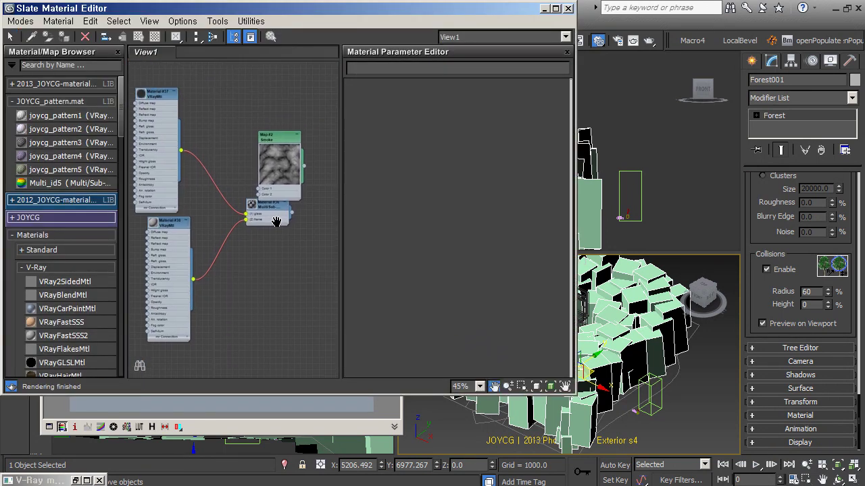
scroll(268, 199, down, 1)
middle_drag(277, 128, 156, 189)
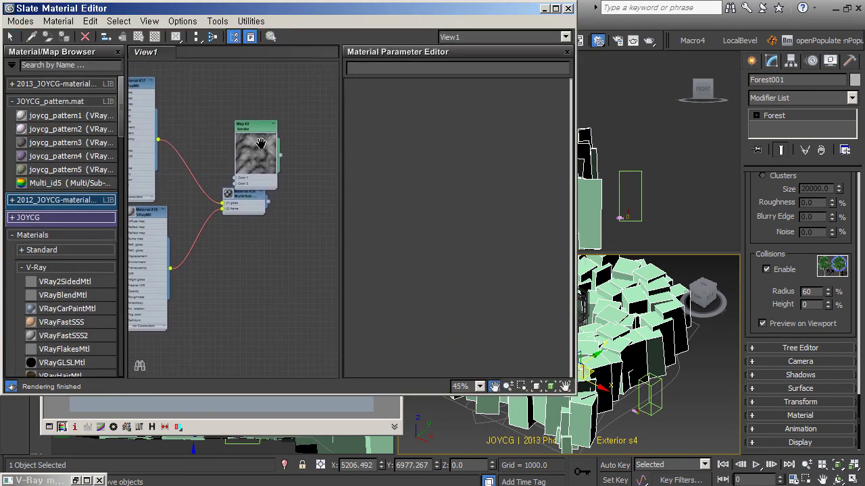
drag(292, 9, 292, 46)
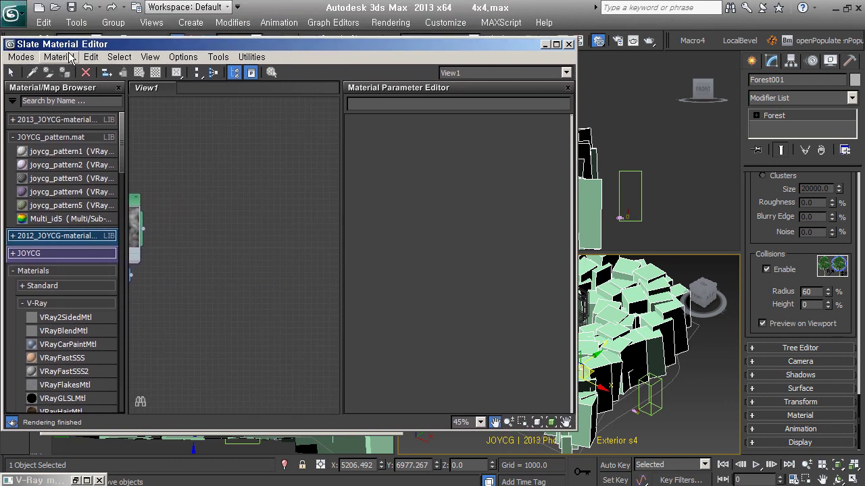
click(32, 72)
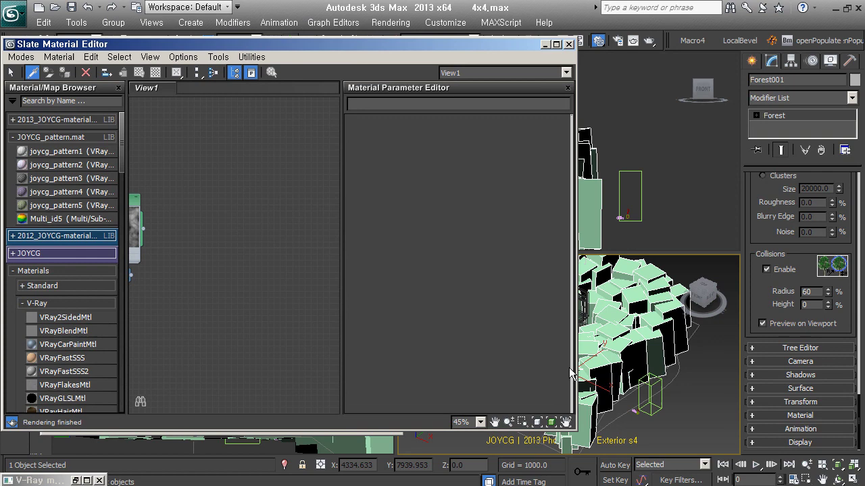
click(639, 405)
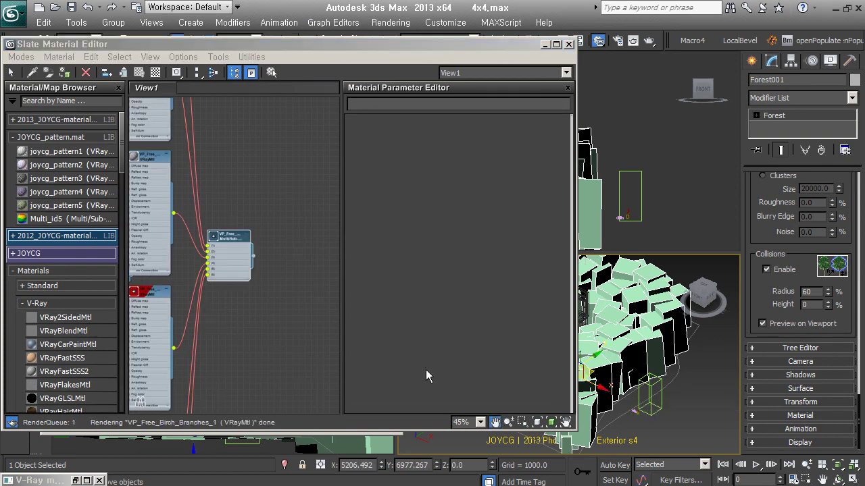
mouse_move(232, 309)
middle_down()
mouse_move(292, 156)
mouse_move(299, 256)
middle_up()
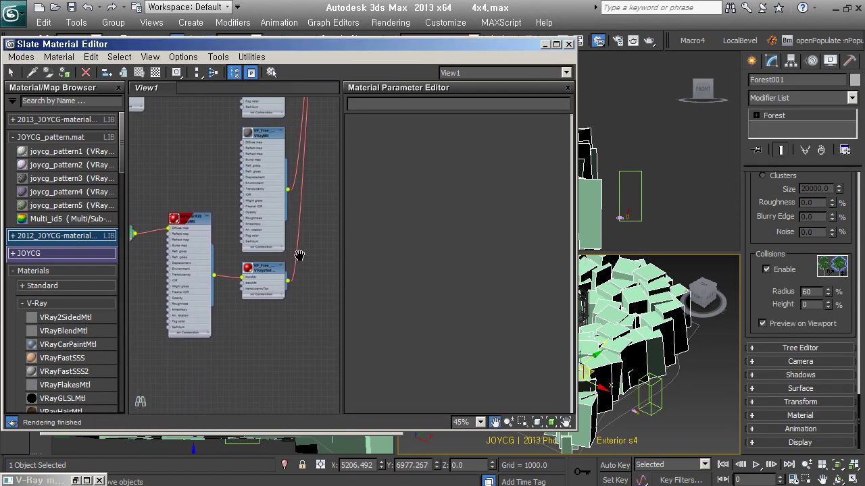
scroll(280, 290, up, 3)
right_click(284, 275)
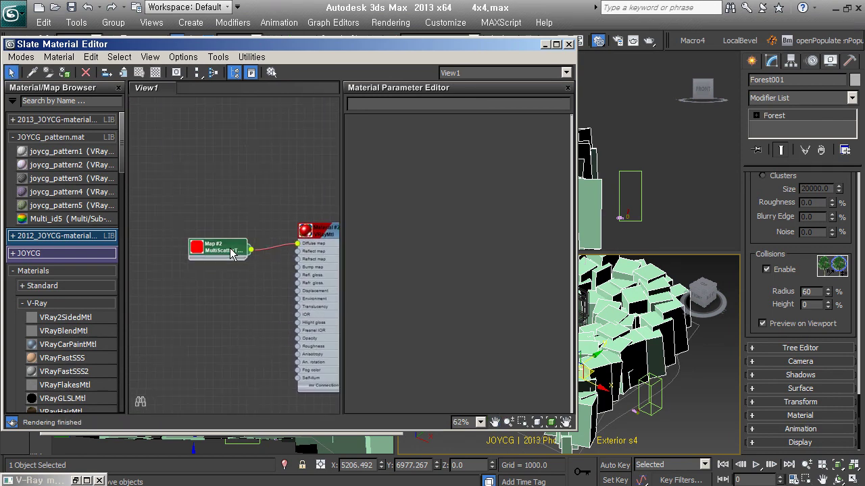
Disconnect the MultiScatterTexture Map #2 from the diffuse and delete it.
double_click(218, 248)
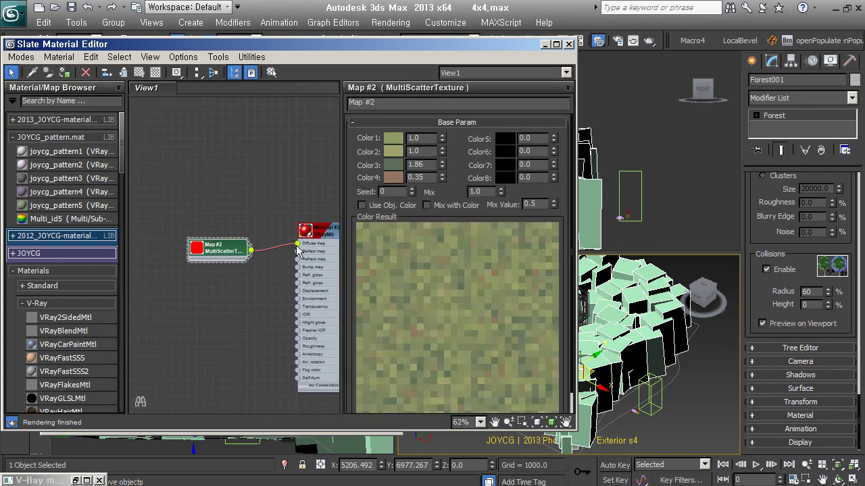
drag(298, 244, 269, 290)
key(Delete)
middle_drag(324, 251, 171, 270)
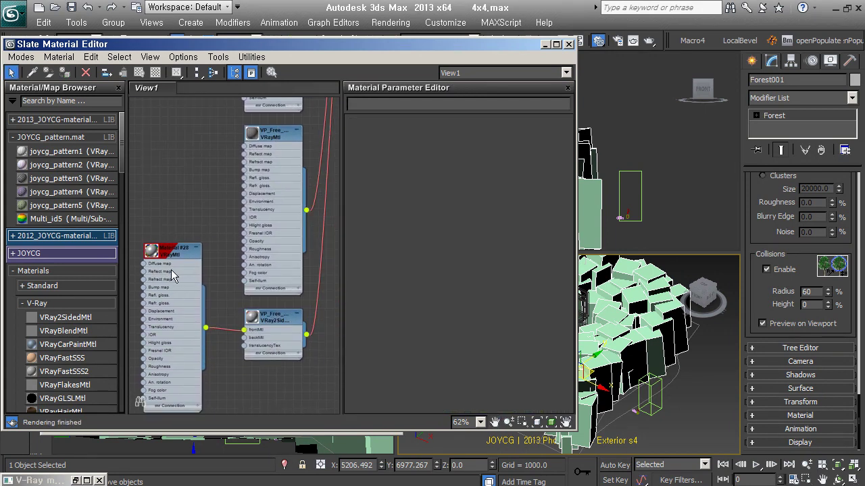
Set Material #28's diffuse colour to dark green R56 G97 B55.
double_click(175, 260)
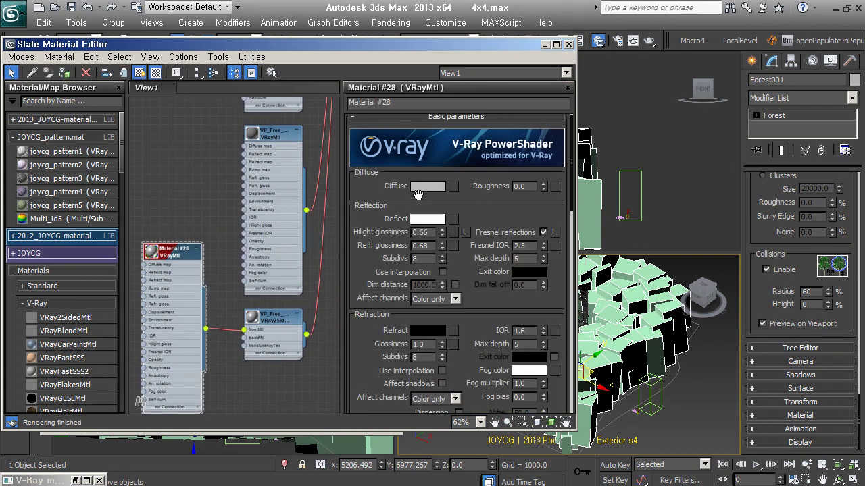
click(433, 190)
click(299, 140)
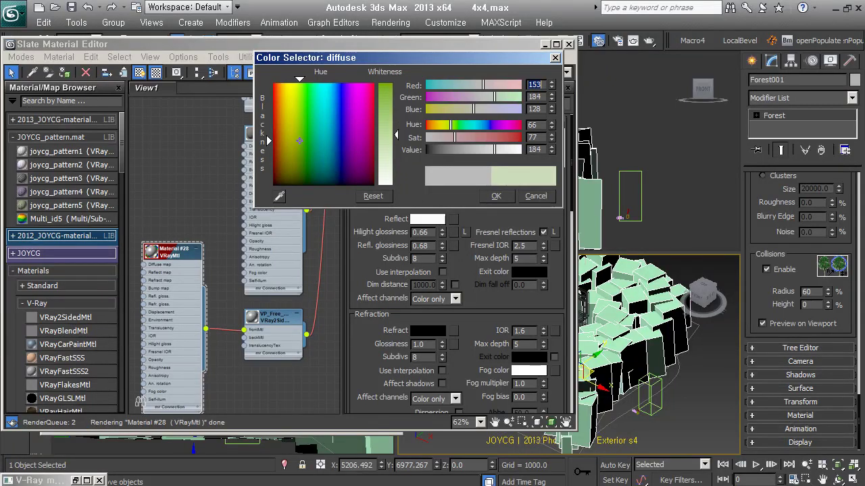
mouse_move(382, 88)
mouse_down()
mouse_move(378, 135)
mouse_move(385, 97)
mouse_up()
click(295, 149)
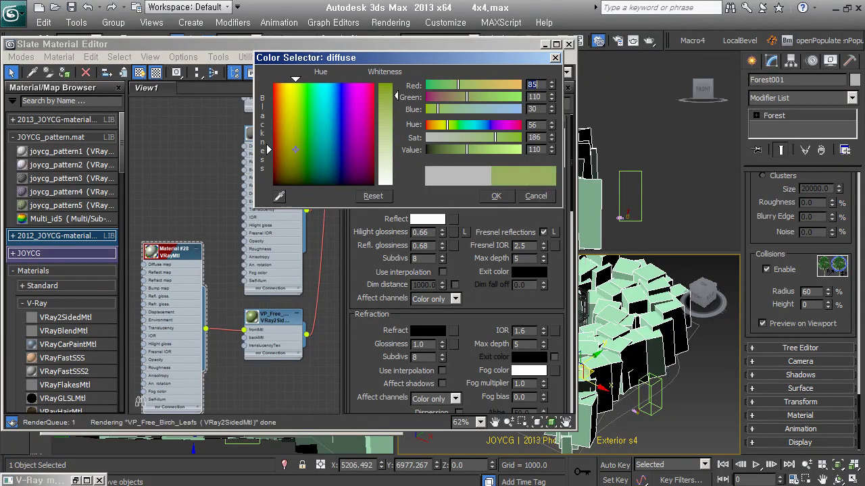
mouse_move(467, 149)
mouse_down()
mouse_move(486, 137)
mouse_move(461, 151)
mouse_move(458, 125)
mouse_move(466, 137)
mouse_up()
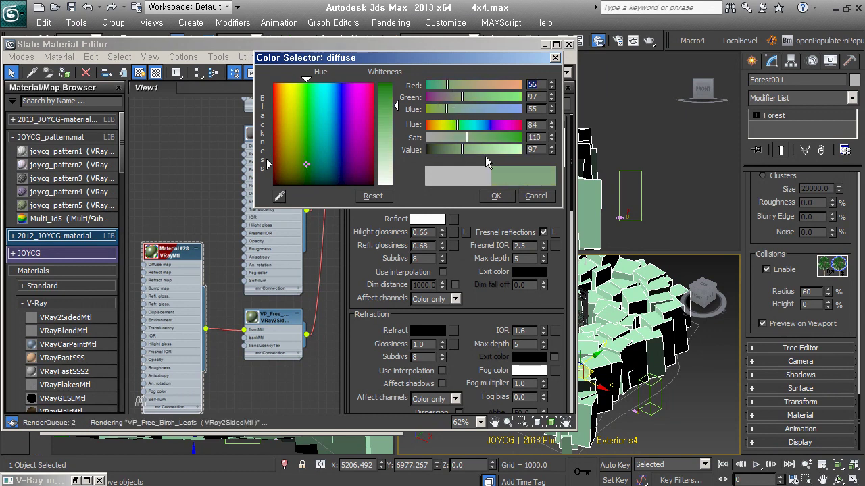
click(499, 198)
Delete the red map nodes from the birch material tree.
middle_drag(314, 262, 247, 315)
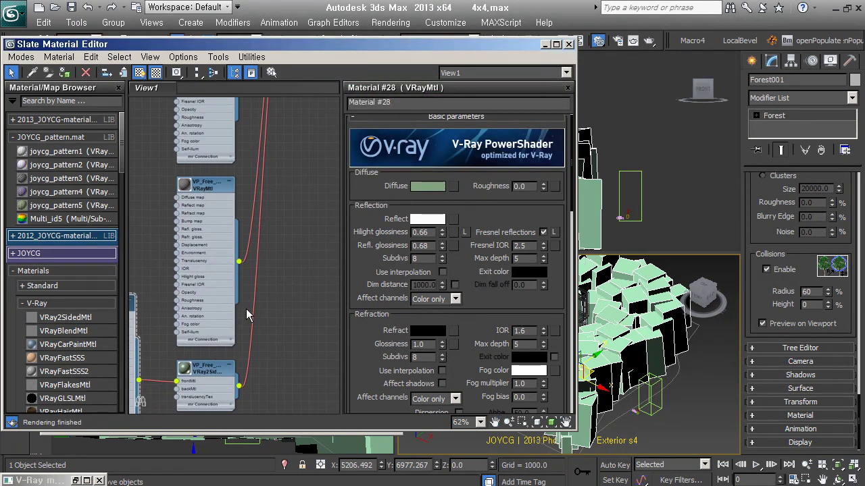
scroll(420, 408, down, 3)
scroll(420, 405, down, 2)
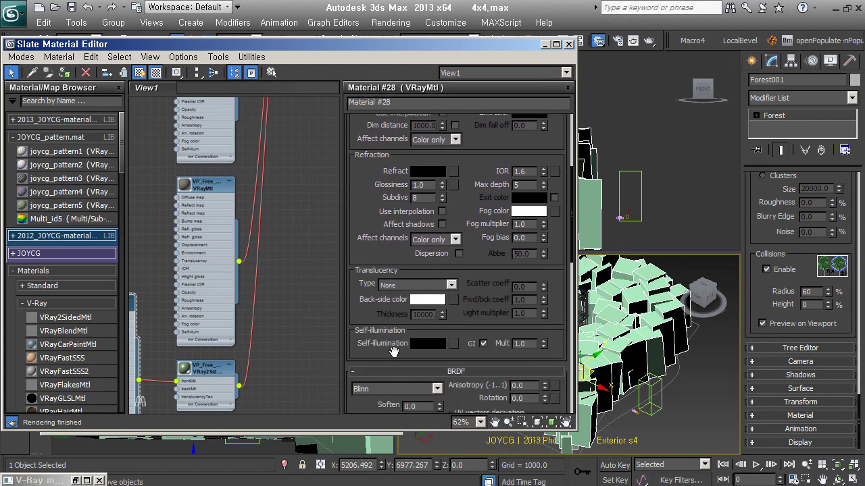
scroll(393, 351, down, 3)
scroll(244, 229, down, 2)
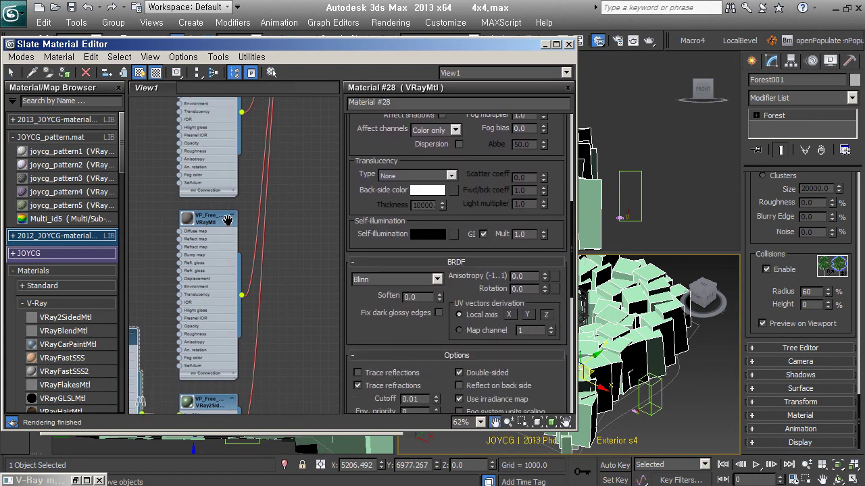
scroll(244, 233, down, 2)
scroll(240, 243, down, 2)
click(185, 181)
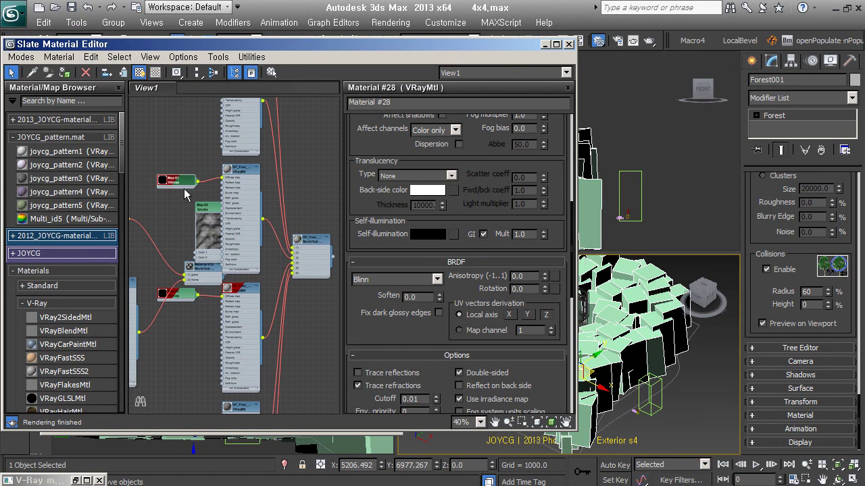
key(Delete)
Lay out the whole material tree, then minimize the Slate Material Editor.
middle_drag(214, 326, 206, 319)
middle_drag(200, 101, 200, 223)
click(201, 223)
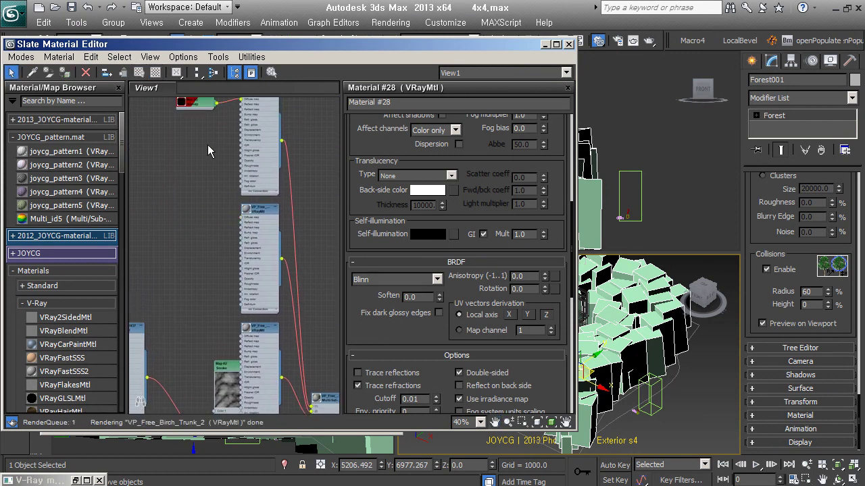
key(l)
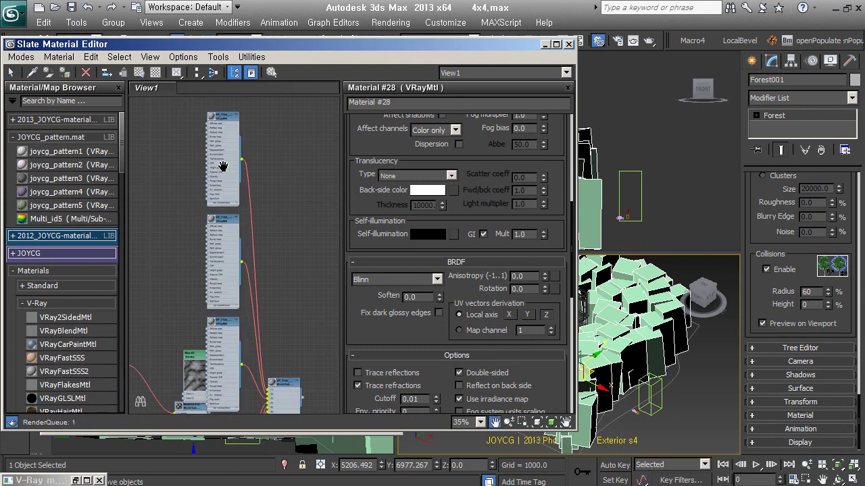
click(544, 46)
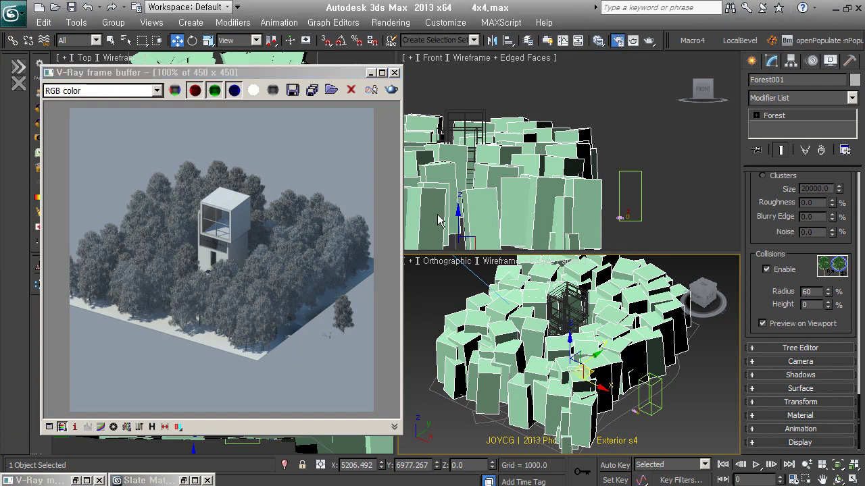
Turn off Override mtl in V-Ray's Global switches.
key(F10)
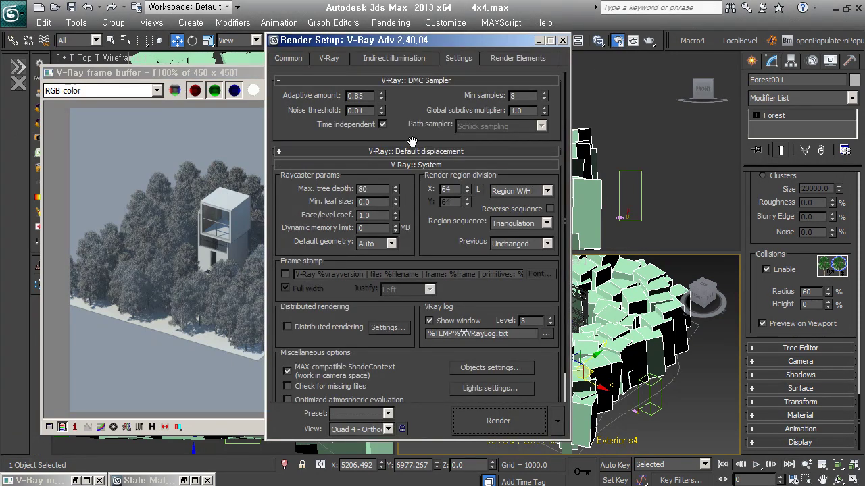
click(329, 58)
click(448, 121)
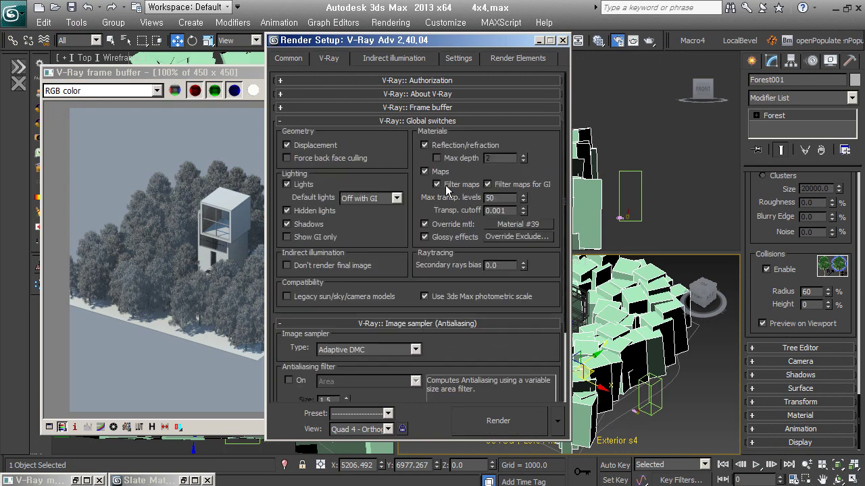
click(447, 228)
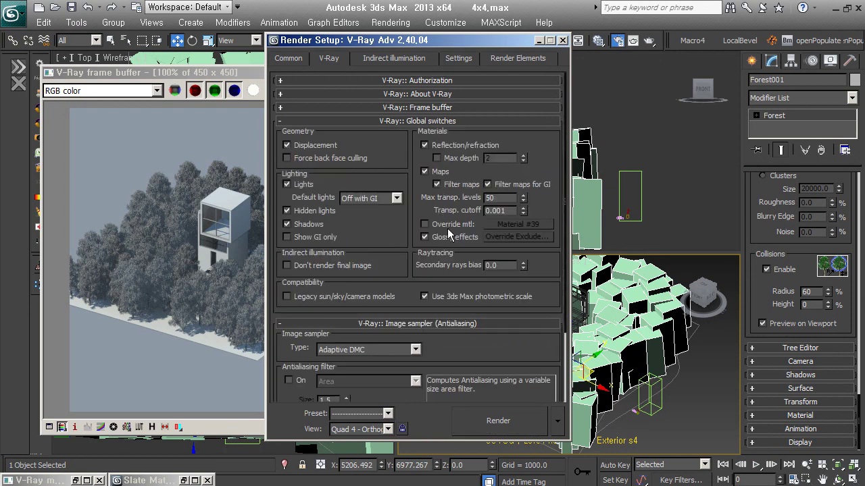
click(410, 121)
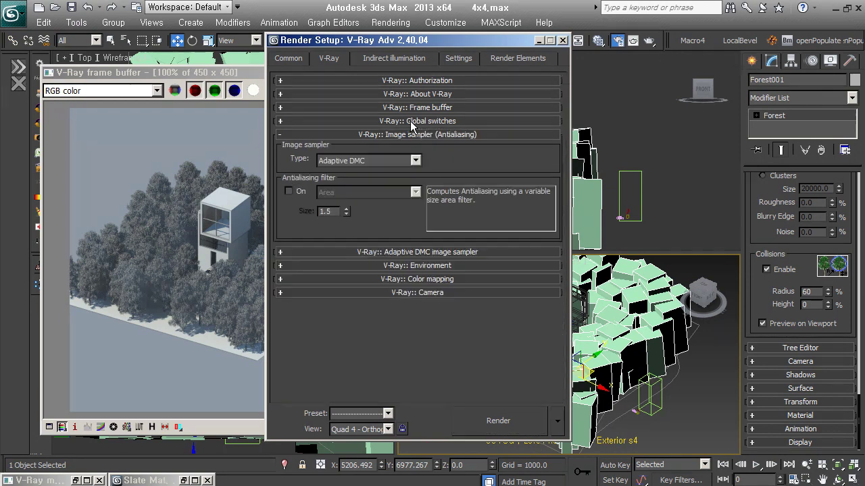
click(538, 40)
drag(328, 72, 479, 65)
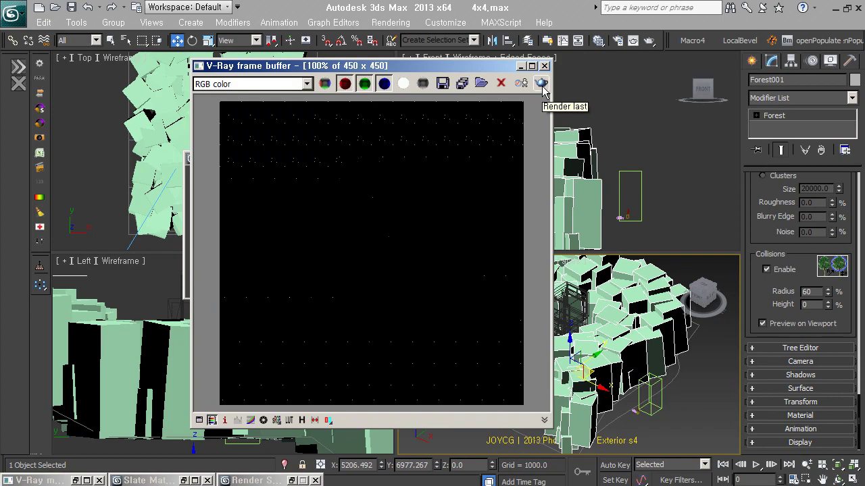
Re-render the forest scene with its own materials in the V-Ray frame buffer.
click(543, 86)
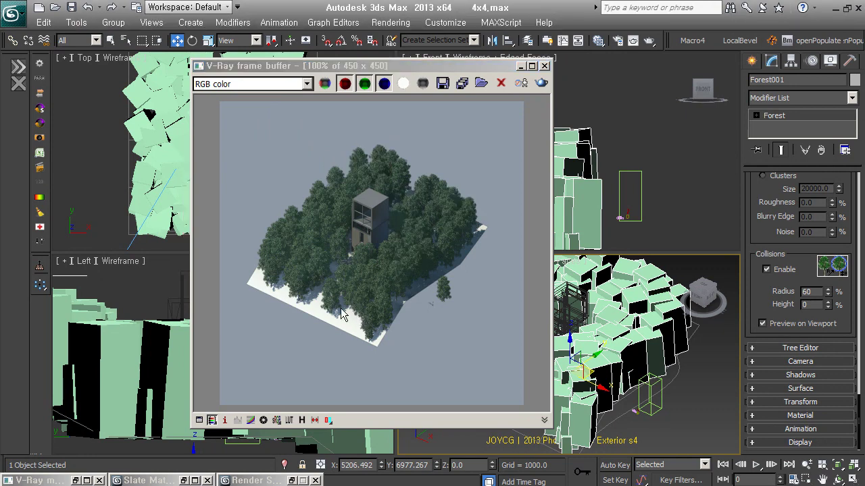
click(480, 67)
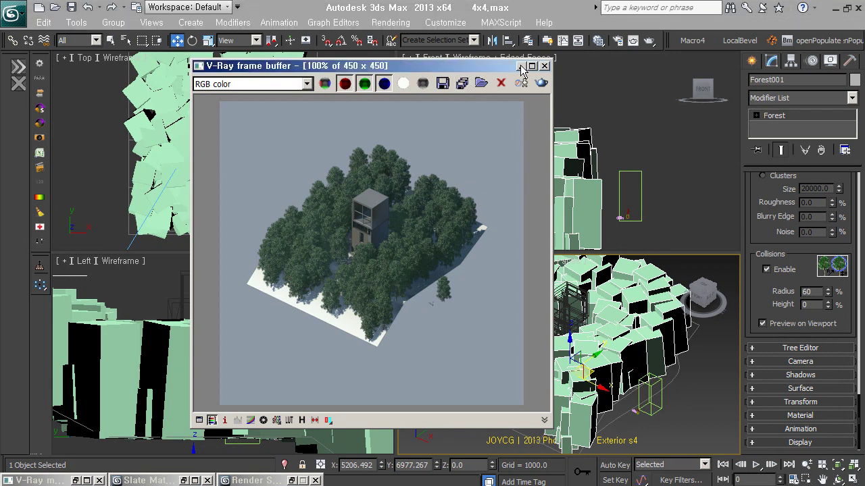
drag(465, 67, 297, 65)
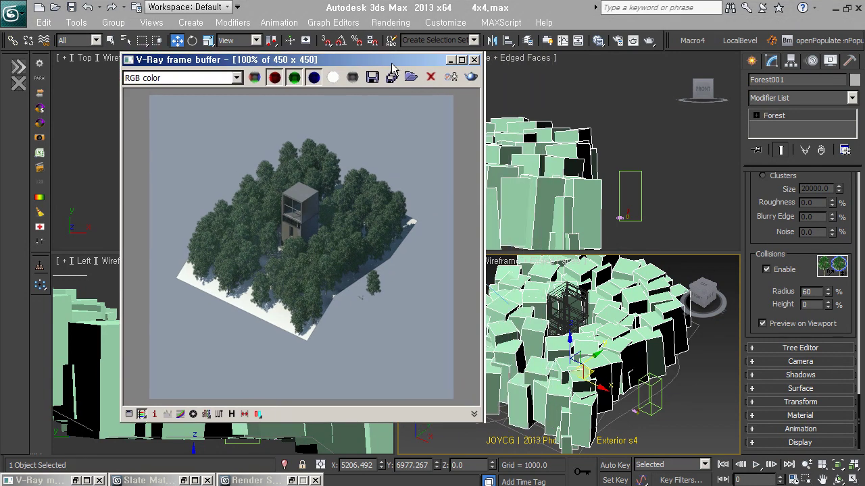
click(564, 358)
Make the lower-right viewport a safe-framed perspective view framing the whole forest.
key(p)
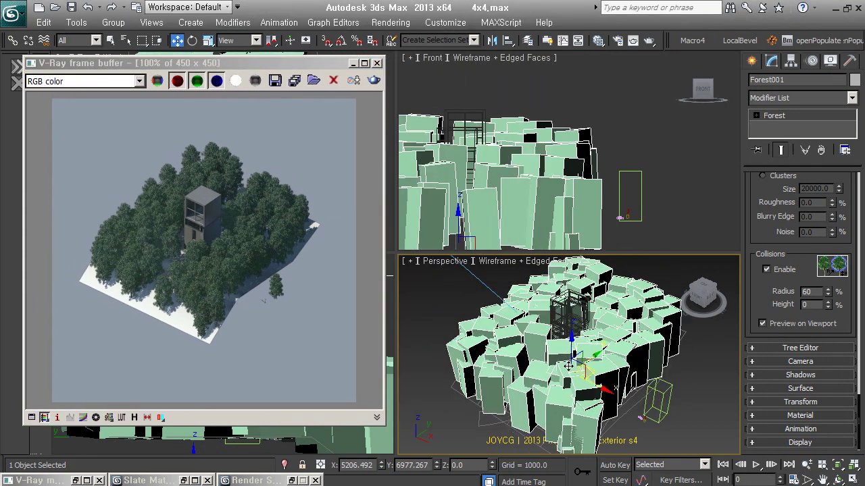
key(shift+f)
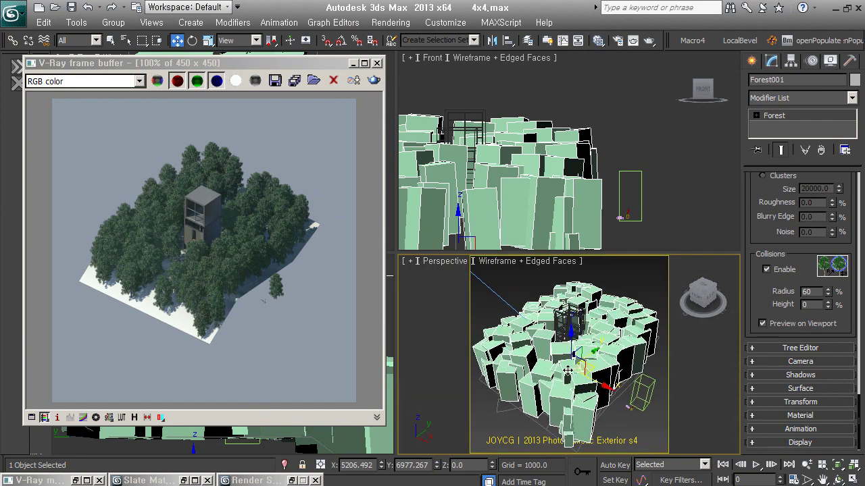
alt+middle_drag(567, 367, 573, 371)
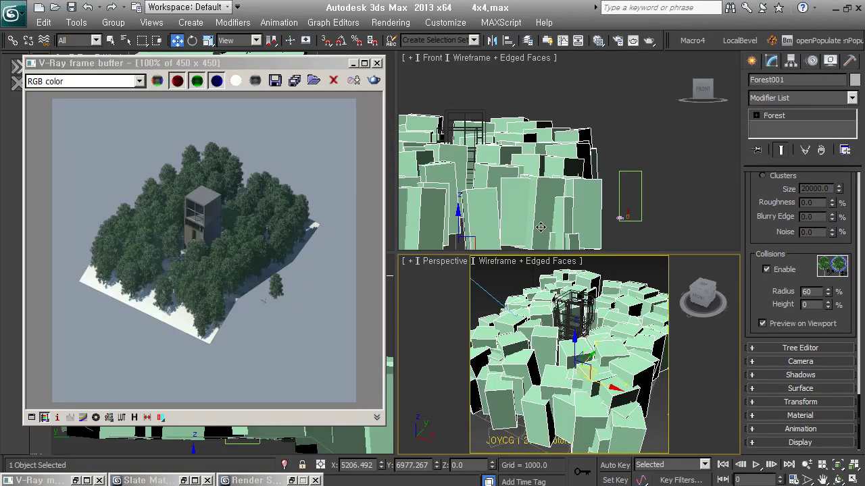
drag(337, 65, 477, 65)
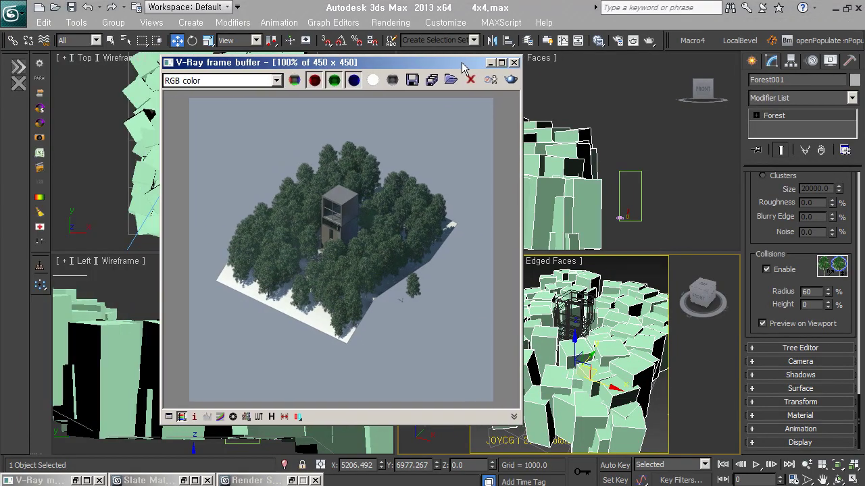
click(598, 40)
Select the 4x4 building group with the Slate Material Editor open.
scroll(274, 240, up, 2)
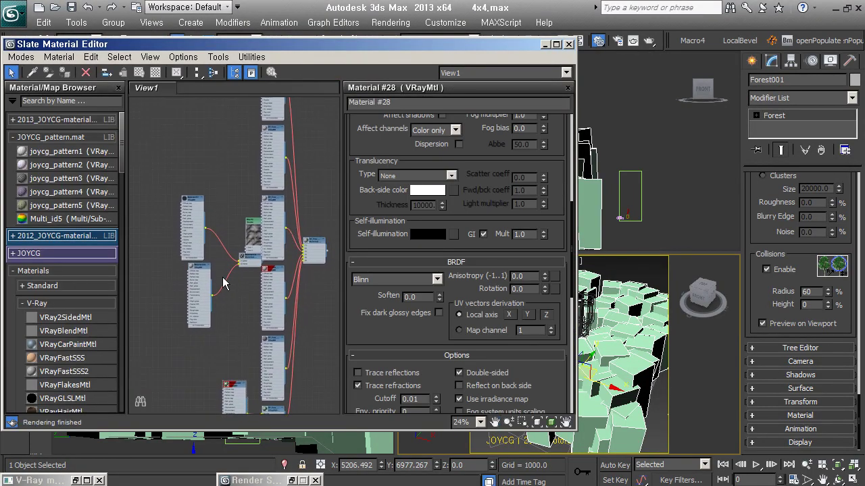
scroll(225, 280, up, 1)
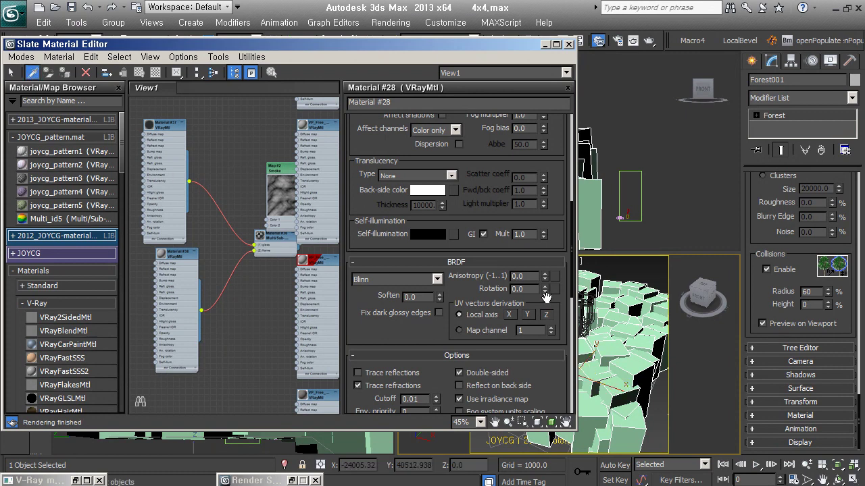
drag(498, 42, 415, 52)
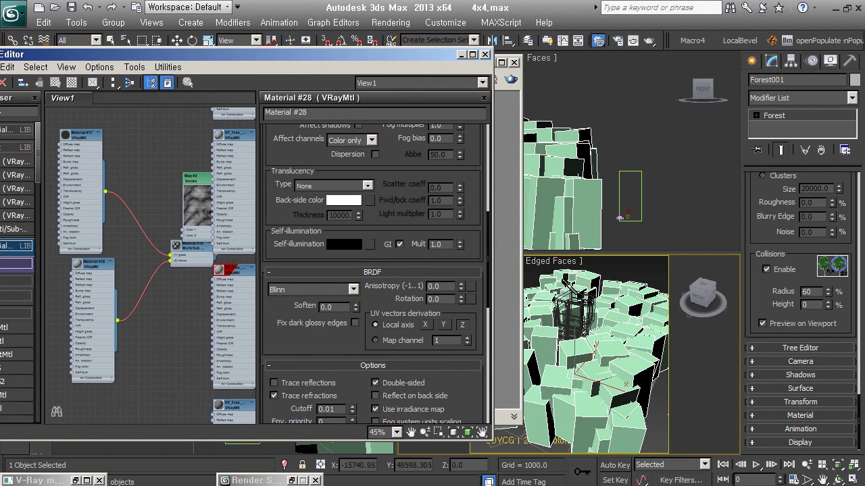
key(w)
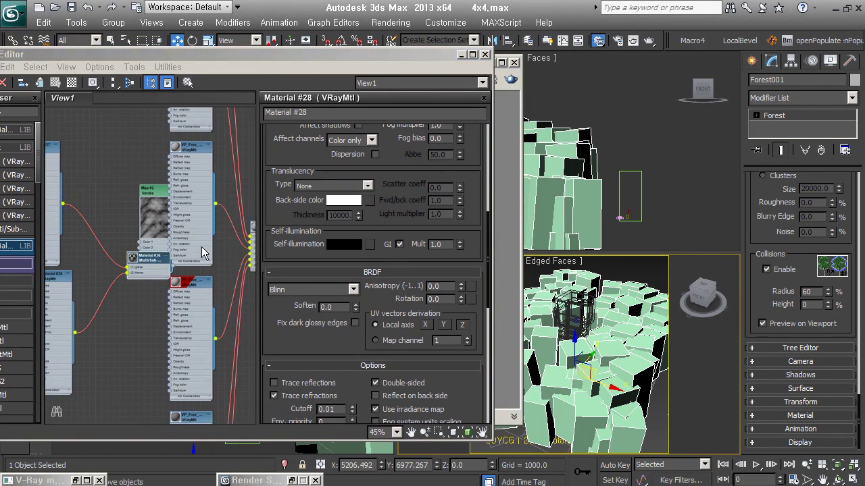
mouse_move(213, 248)
middle_down()
mouse_move(118, 268)
mouse_move(262, 270)
middle_up()
click(568, 302)
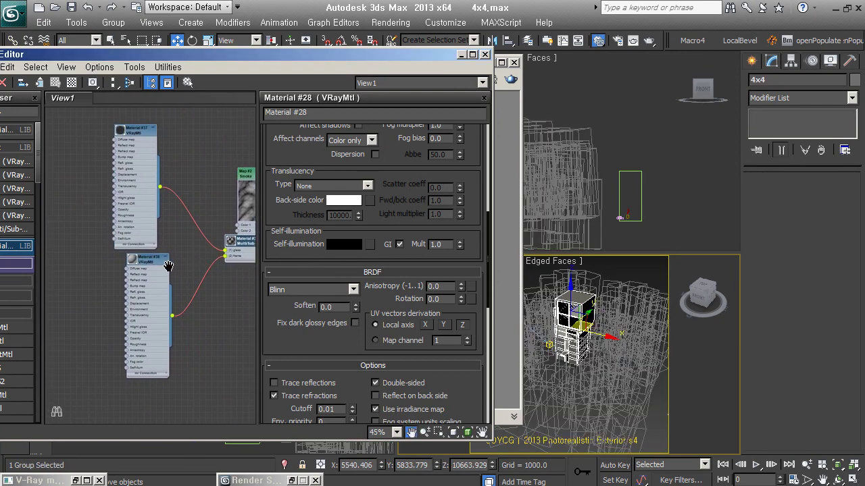
Check Material #38's light grey diffuse colour and its Options rollout.
scroll(156, 180, up, 2)
scroll(149, 149, up, 2)
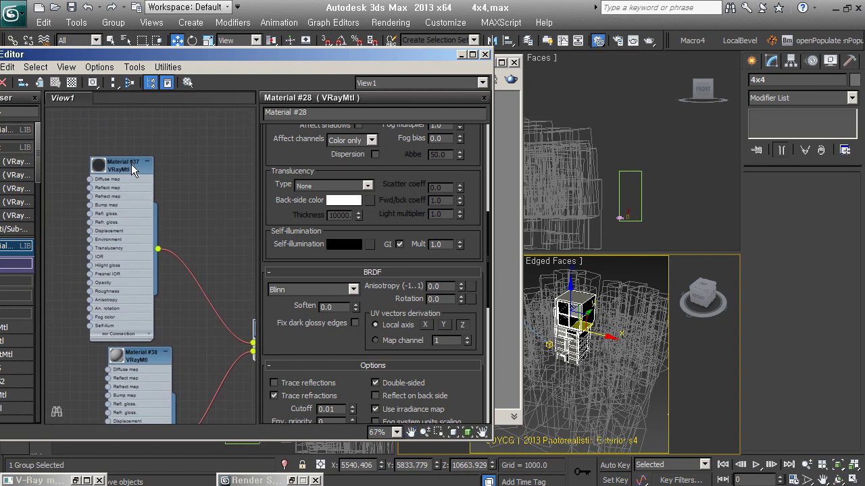
double_click(157, 356)
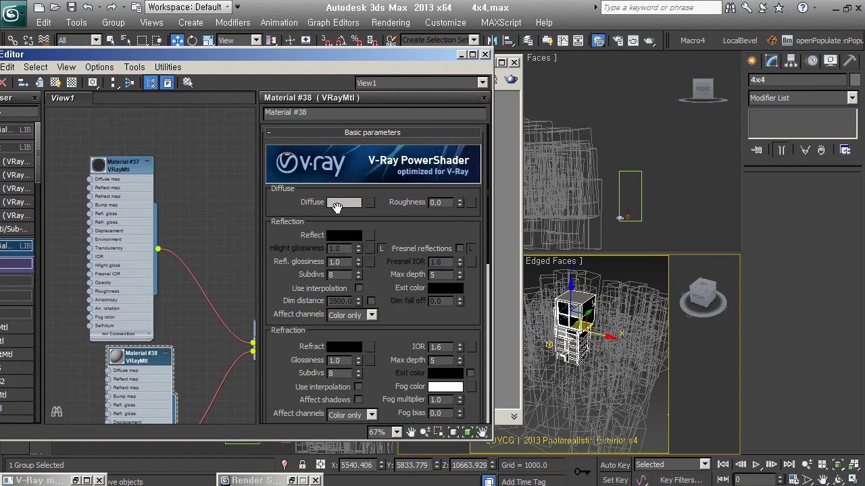
click(341, 201)
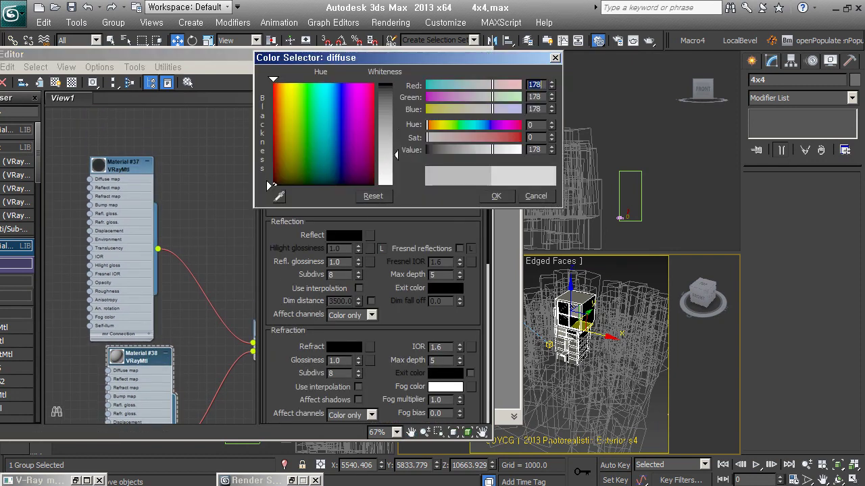
click(495, 196)
scroll(420, 233, down, 3)
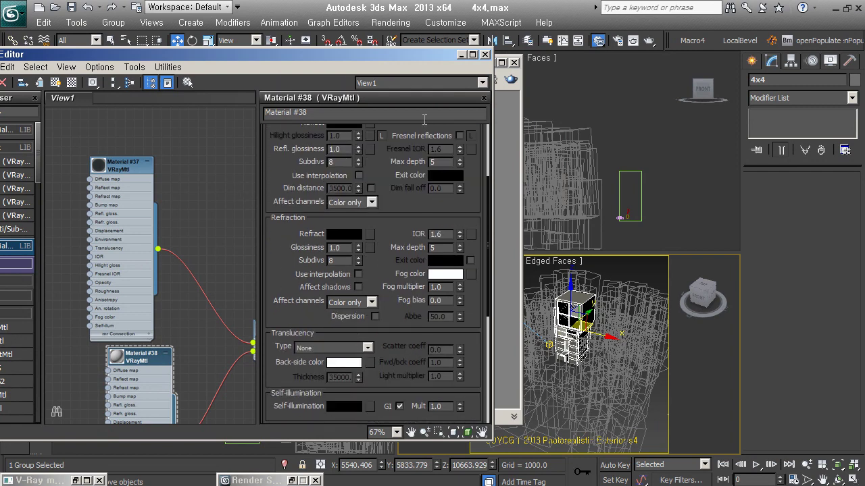
scroll(389, 387, down, 5)
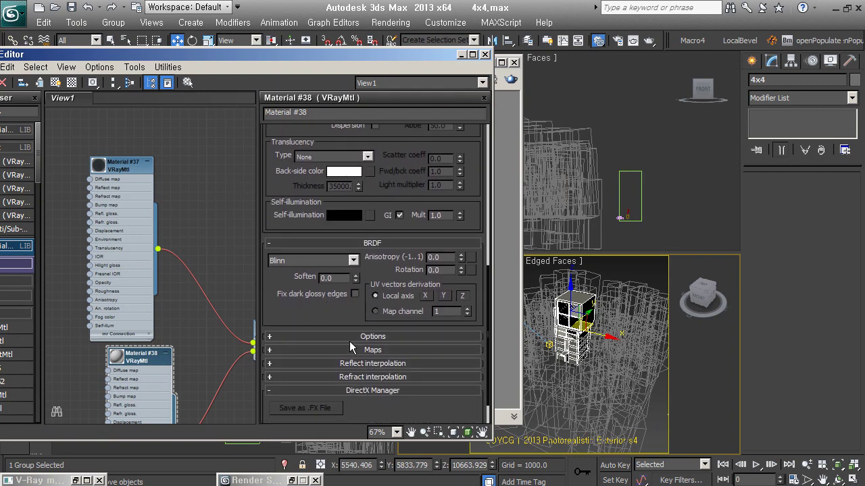
click(349, 336)
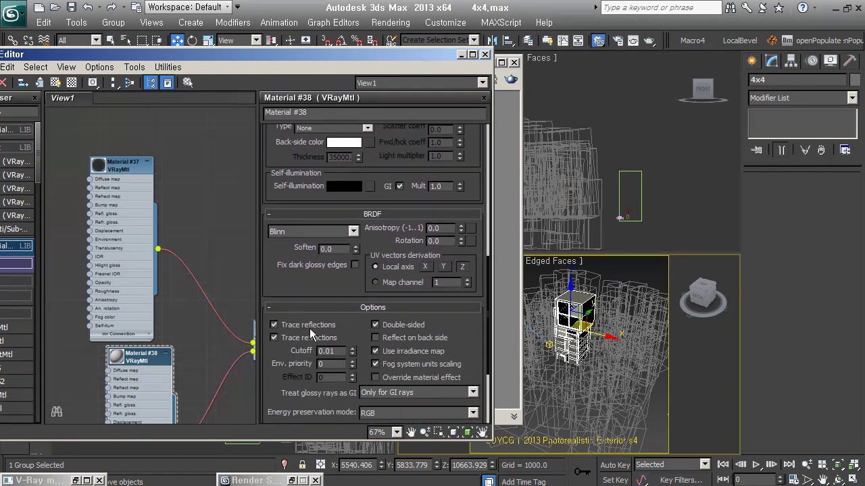
Minimize the material editor and start a new 450 x 450 V-Ray render.
click(462, 55)
drag(460, 63, 425, 59)
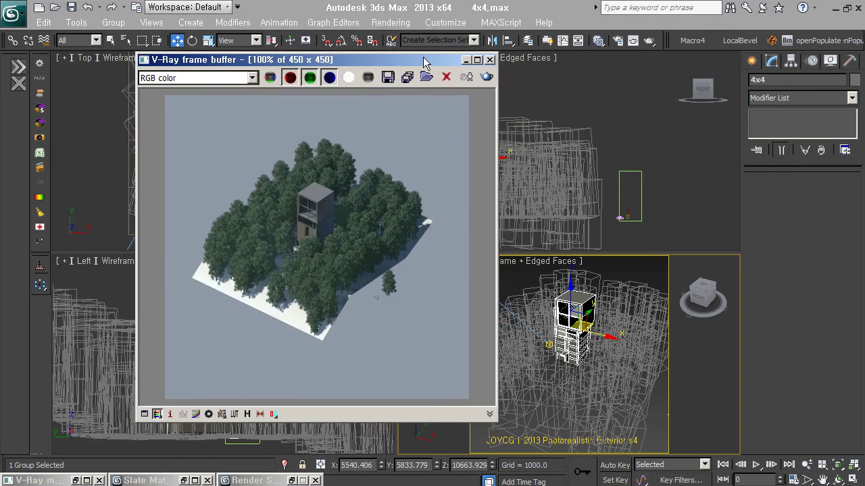
click(476, 78)
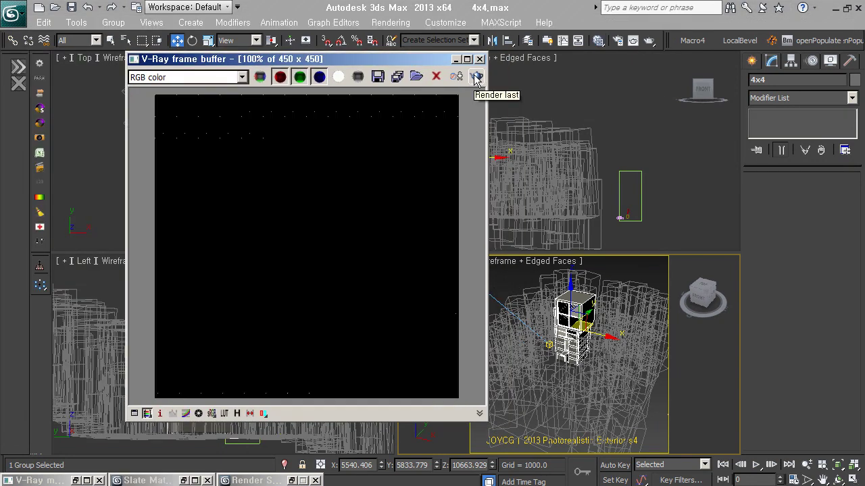
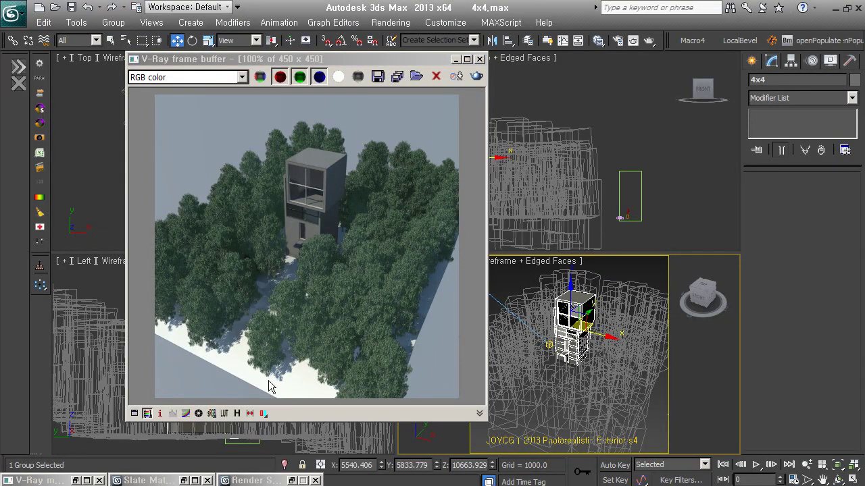
Clear all earlier renders from the V-Ray render history and save the current forest render.
click(237, 413)
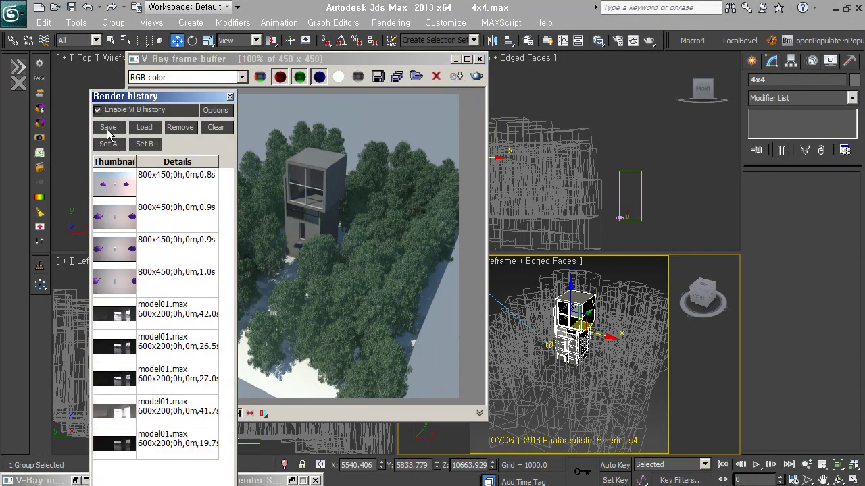
click(204, 129)
click(482, 292)
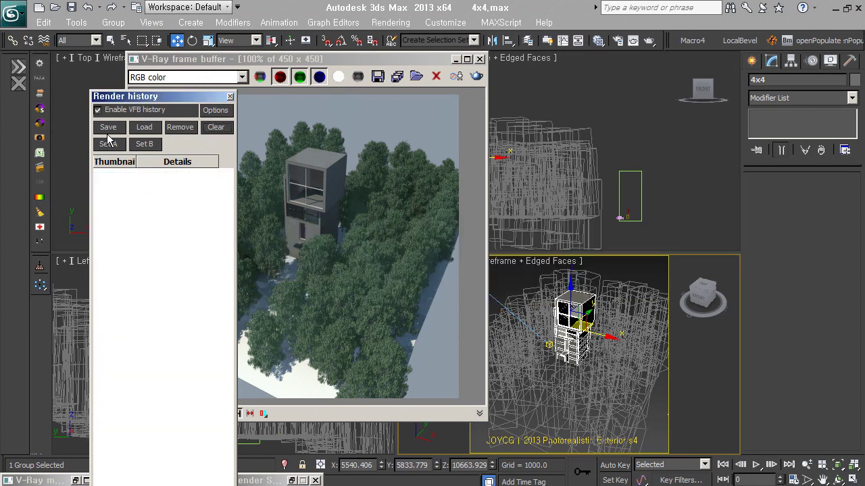
click(106, 129)
Move the history panel and frame buffer aside and bring up the Slate Material Editor.
drag(154, 96, 71, 35)
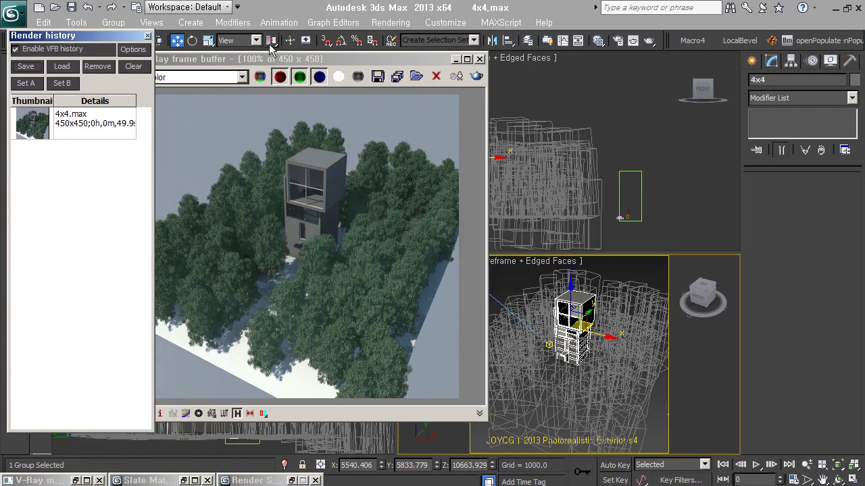
mouse_move(270, 59)
mouse_down()
mouse_move(297, 57)
mouse_move(298, 44)
mouse_up()
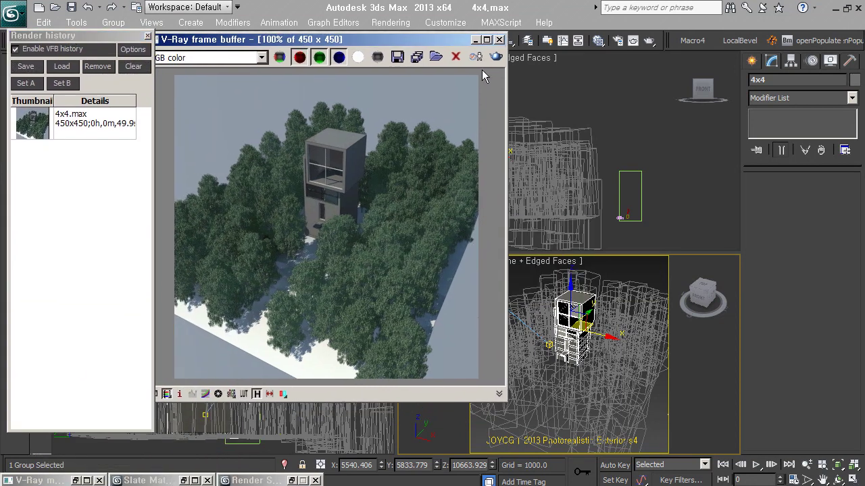
click(597, 40)
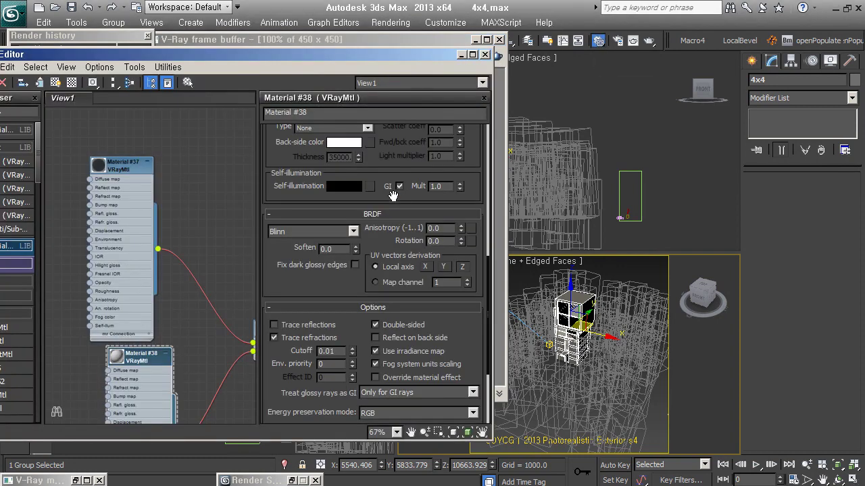
Pan the Slate view to the green Material #28 and show its parameters.
middle_drag(196, 340, 163, 237)
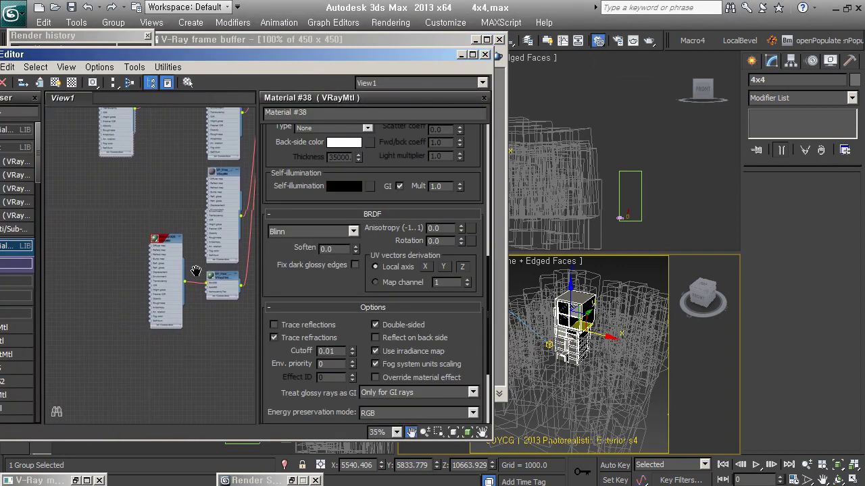
scroll(162, 237, up, 1)
right_click(165, 223)
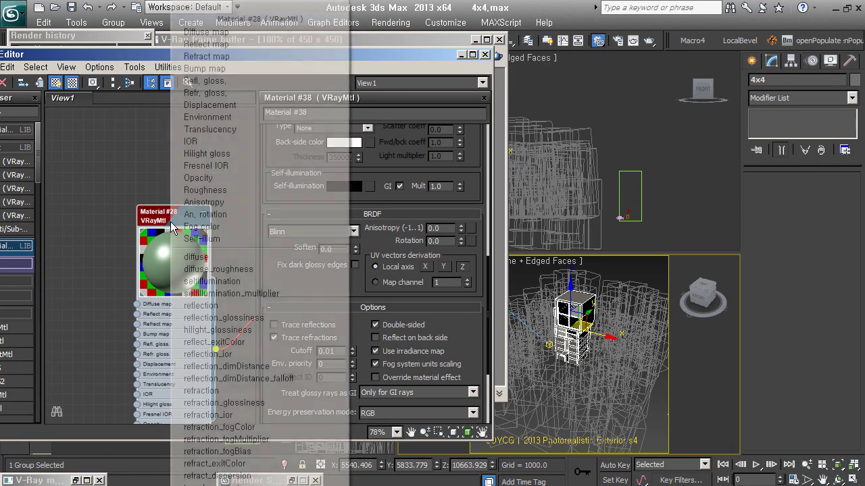
click(156, 224)
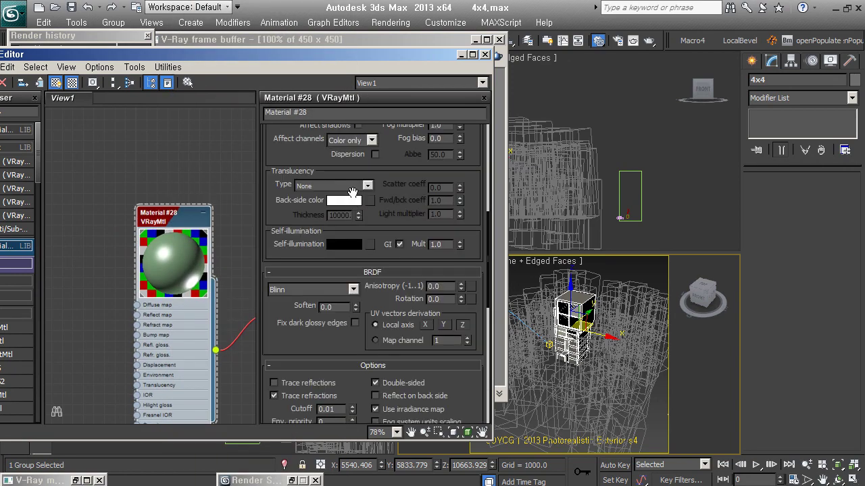
drag(402, 146, 404, 358)
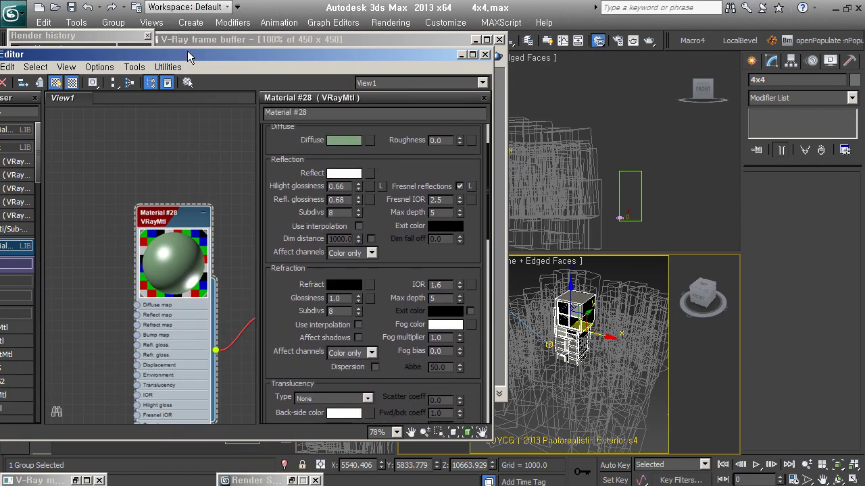
drag(187, 50, 277, 34)
Collapse the browser's material groups and drag a Forest Color map into View1.
click(49, 130)
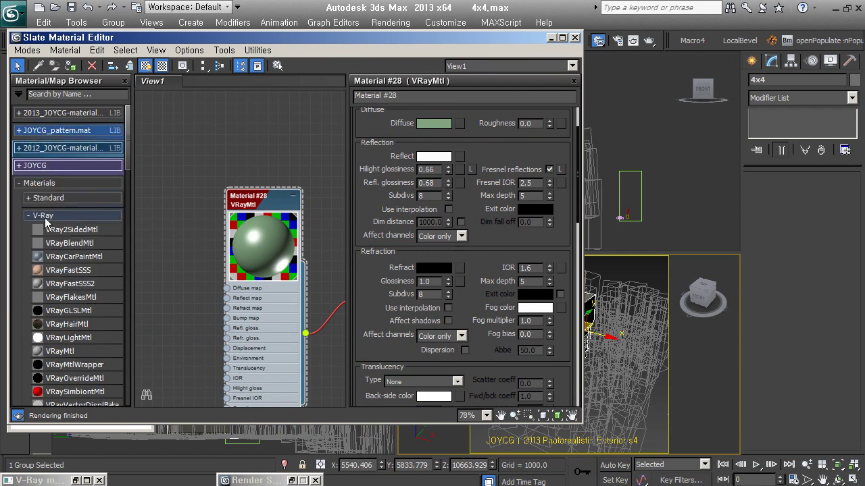
click(72, 198)
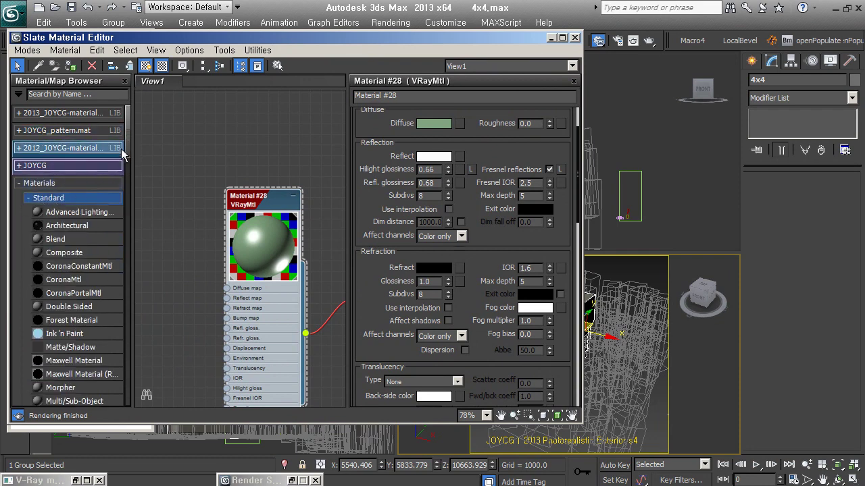
drag(129, 144, 129, 155)
click(49, 146)
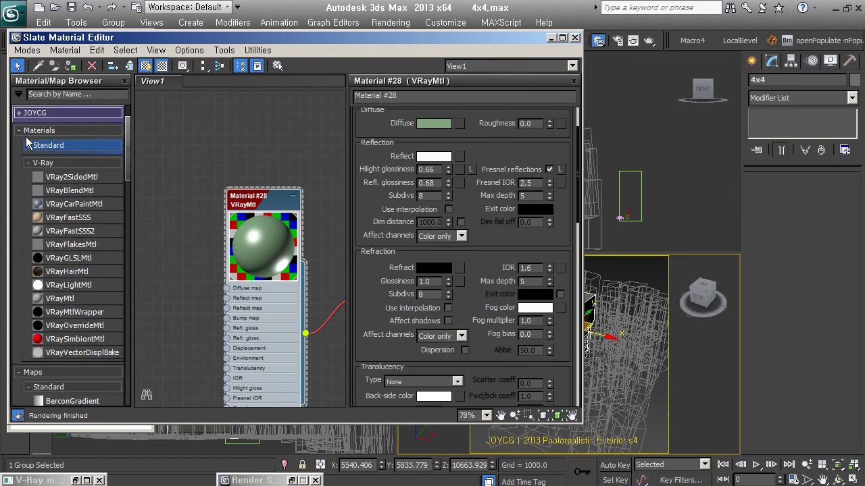
click(27, 130)
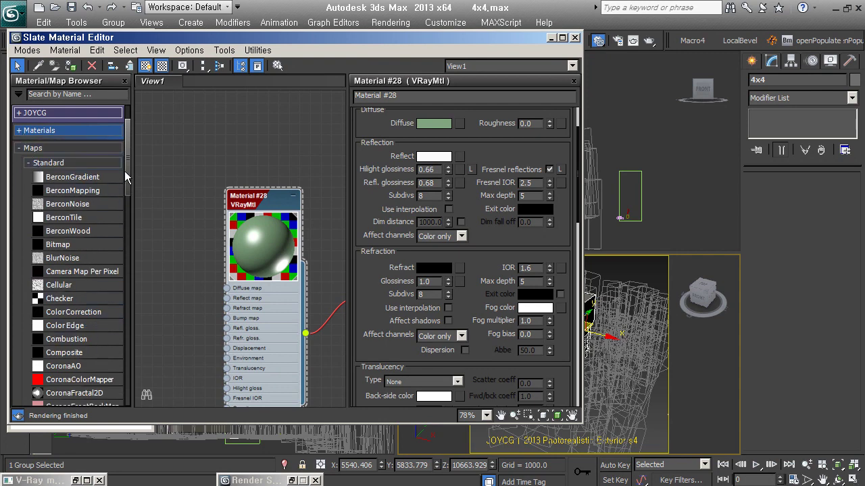
mouse_move(125, 173)
mouse_down()
mouse_move(127, 296)
mouse_move(116, 256)
mouse_up()
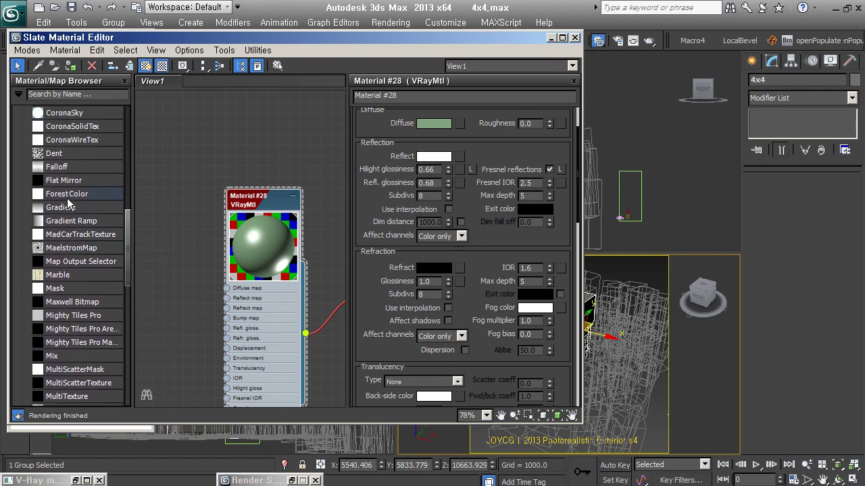
drag(68, 195, 177, 235)
Open Map #10's Forest Color settings and enable colour ID slots 1 through 4.
double_click(178, 235)
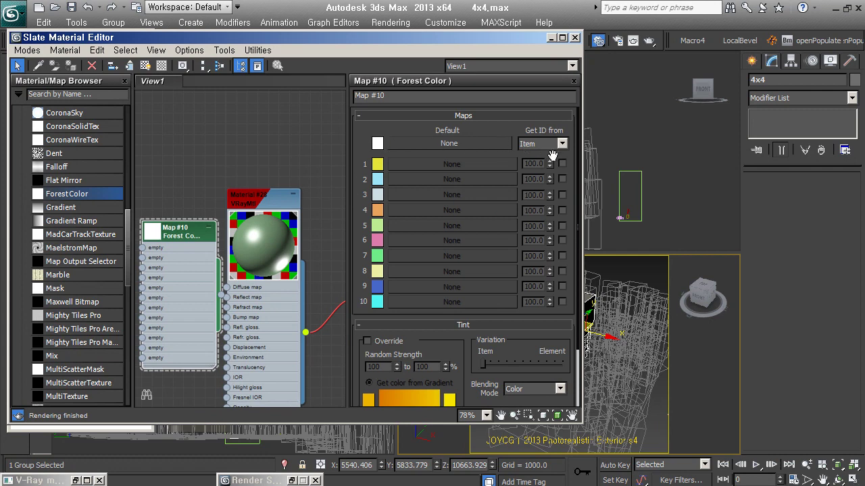
click(563, 164)
click(563, 179)
click(562, 194)
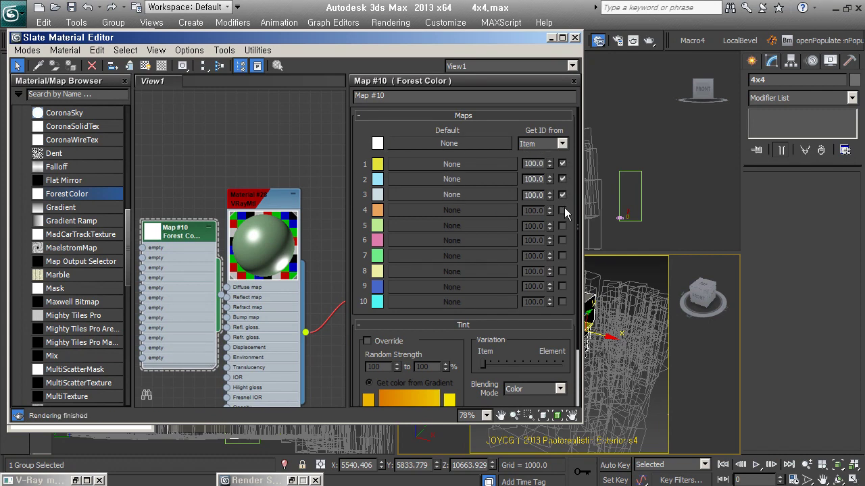
click(563, 210)
Set the map's default colour to dark olive green and copy it onto slot 1.
click(377, 143)
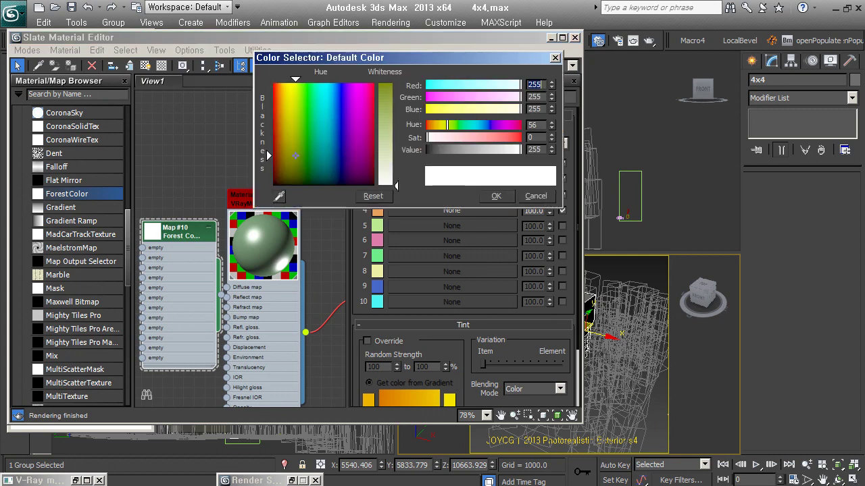
drag(366, 133, 497, 164)
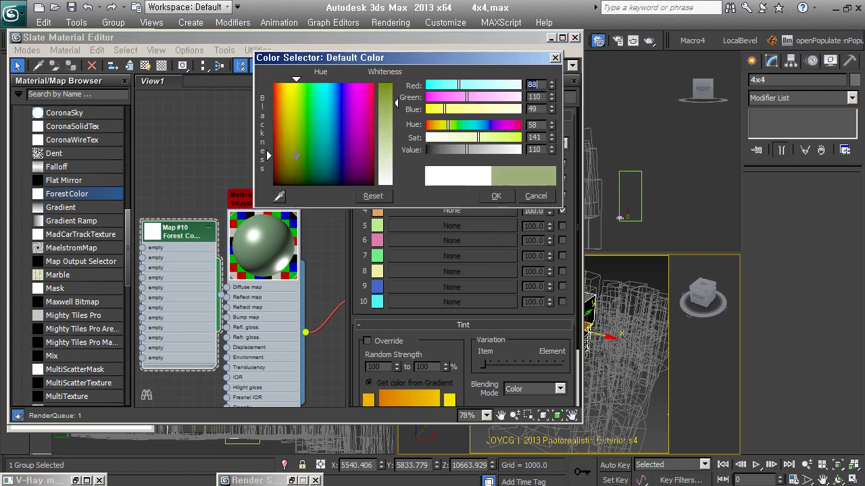
click(496, 196)
drag(377, 144, 378, 164)
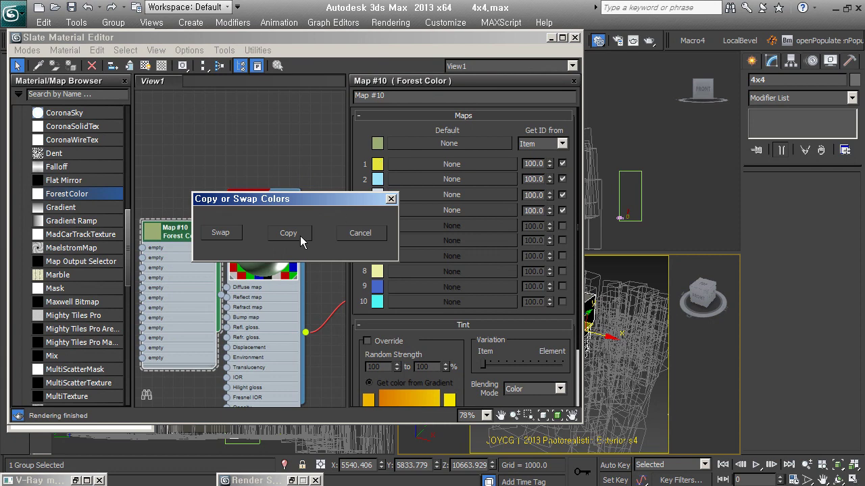
click(300, 236)
Adjust colour slots 1 and 2 to darker shades of green.
click(377, 164)
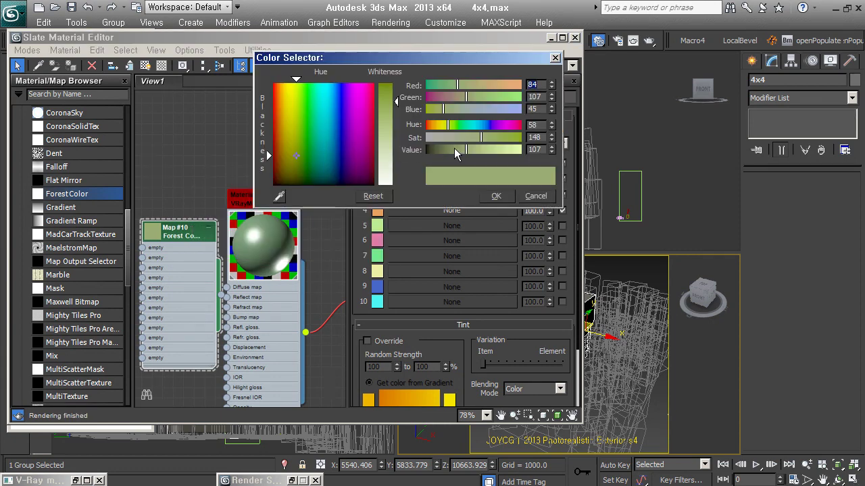
click(448, 87)
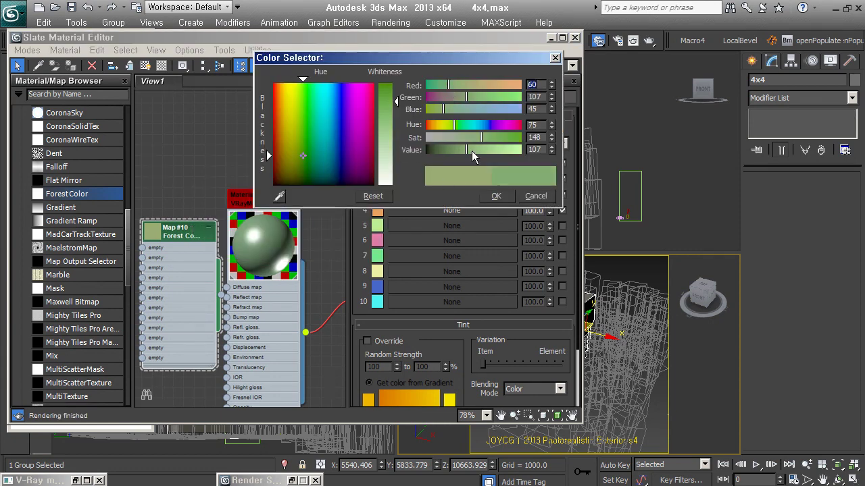
drag(472, 153, 460, 152)
click(496, 196)
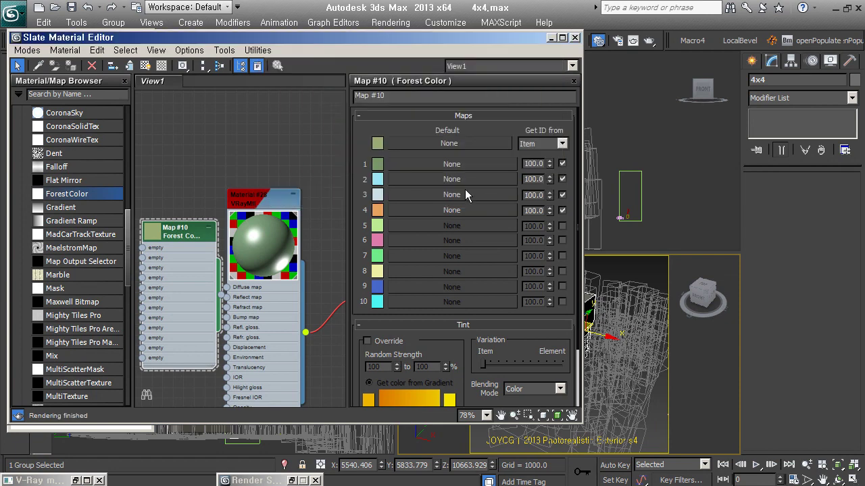
click(377, 180)
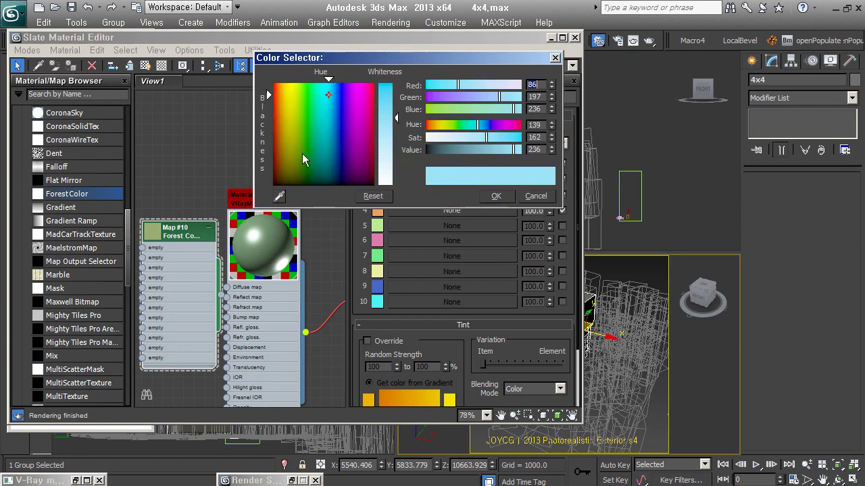
drag(302, 154, 297, 149)
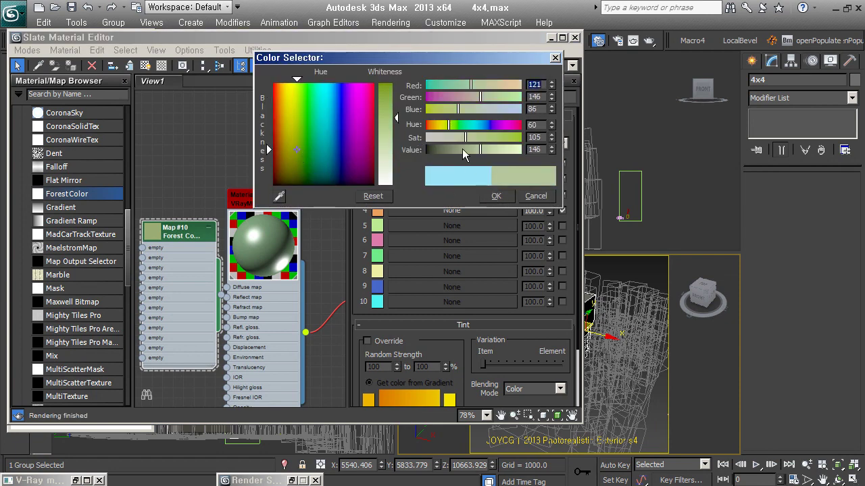
drag(462, 149, 475, 138)
drag(465, 86, 456, 86)
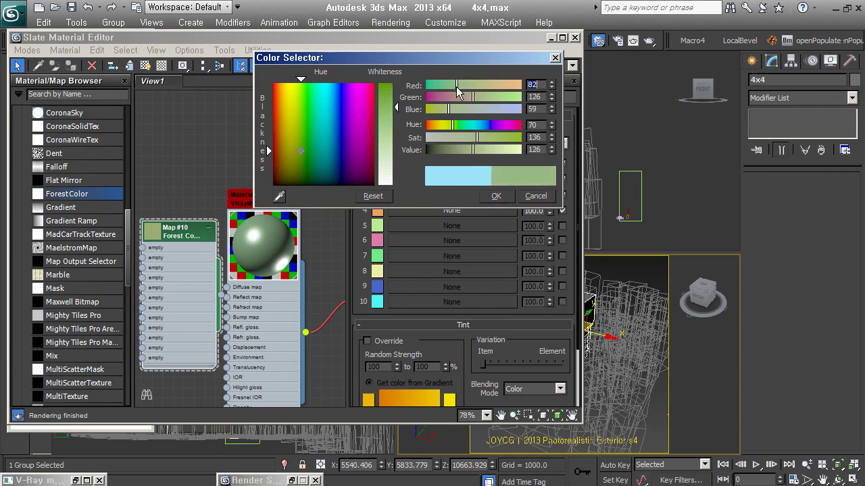
click(501, 196)
Make slot 3 a darker grey-green and slot 4 a muted olive-brown (RGB 106,88,32).
click(378, 196)
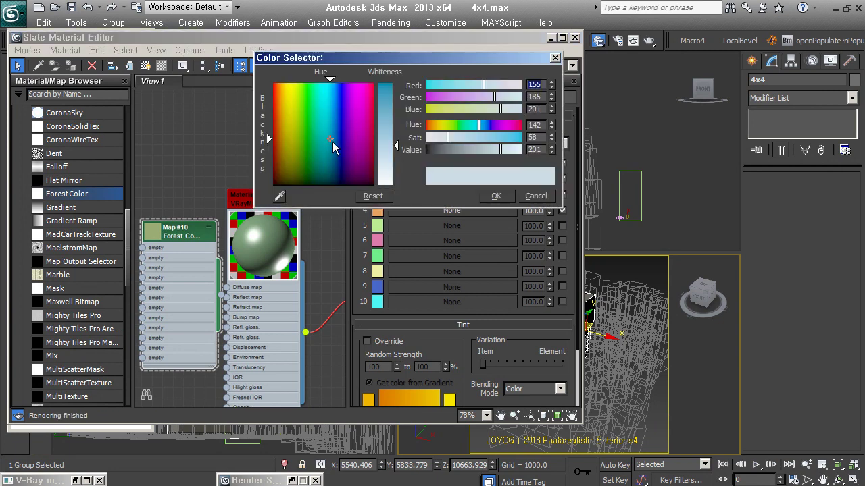
mouse_move(332, 144)
mouse_down()
mouse_move(305, 171)
mouse_move(315, 173)
mouse_up()
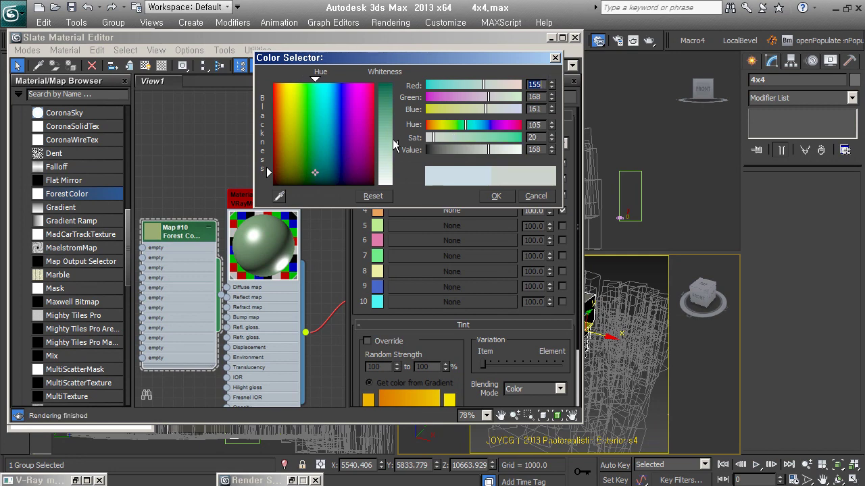
mouse_move(488, 149)
mouse_down()
mouse_move(463, 141)
mouse_move(486, 138)
mouse_up()
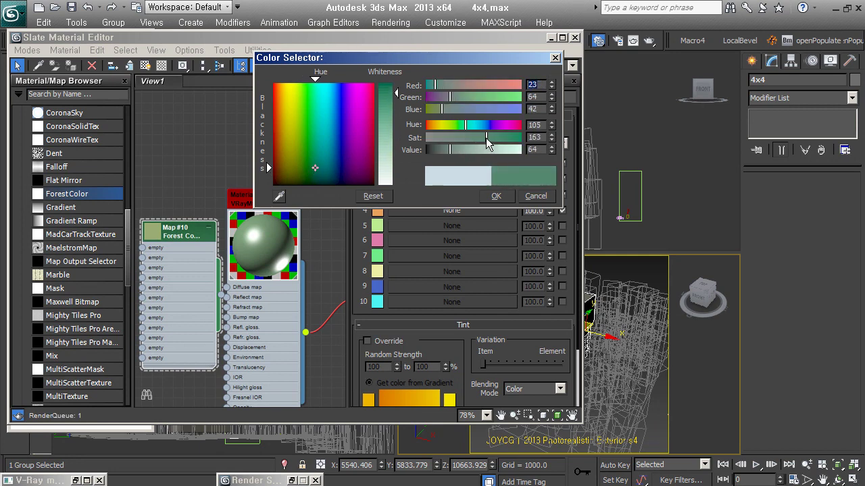
click(496, 196)
click(377, 211)
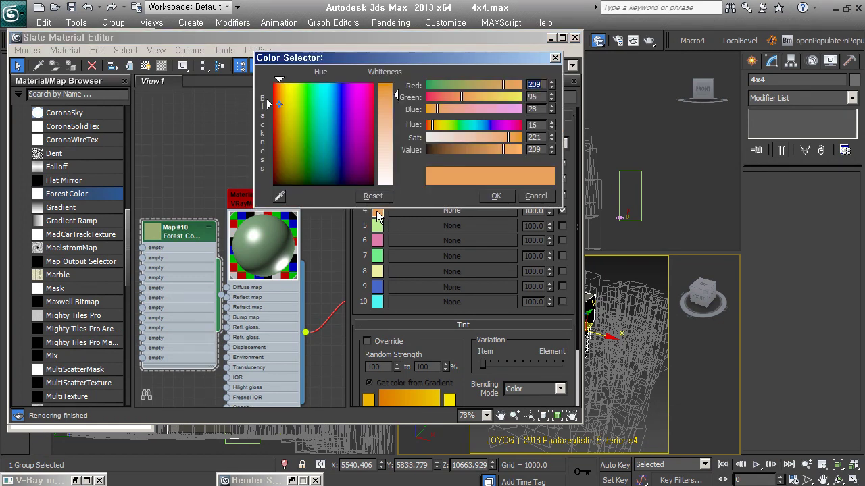
drag(356, 134, 283, 127)
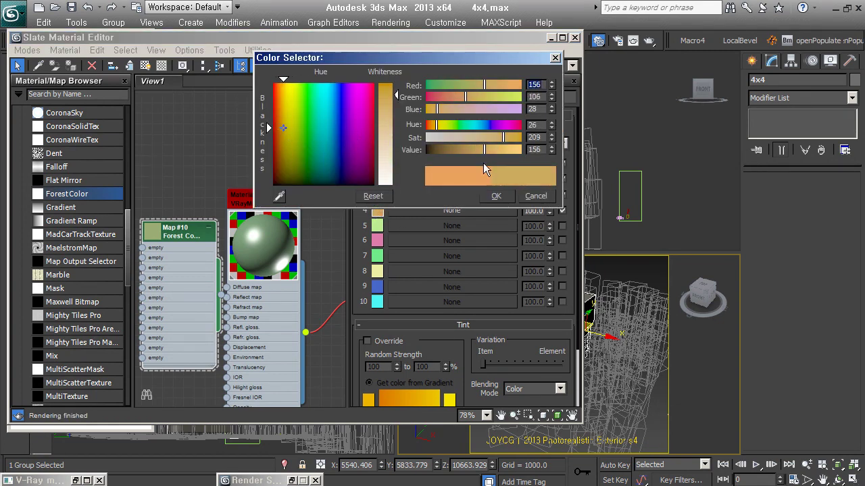
drag(503, 137, 463, 146)
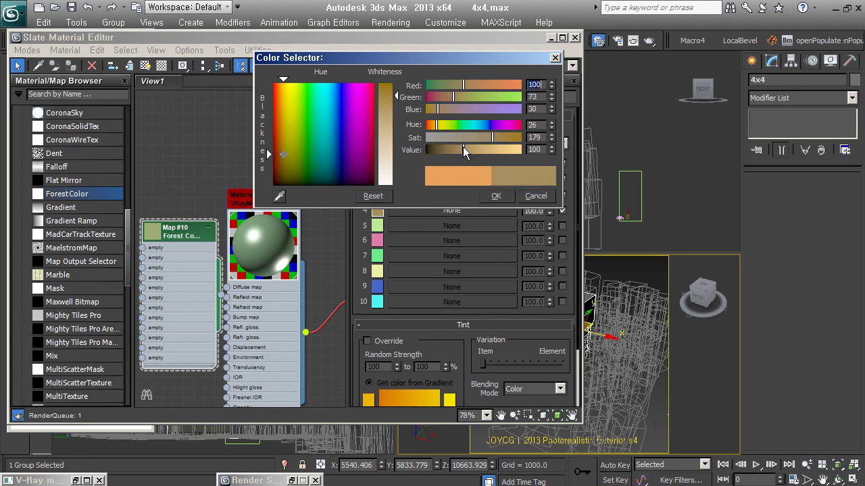
drag(452, 97, 465, 86)
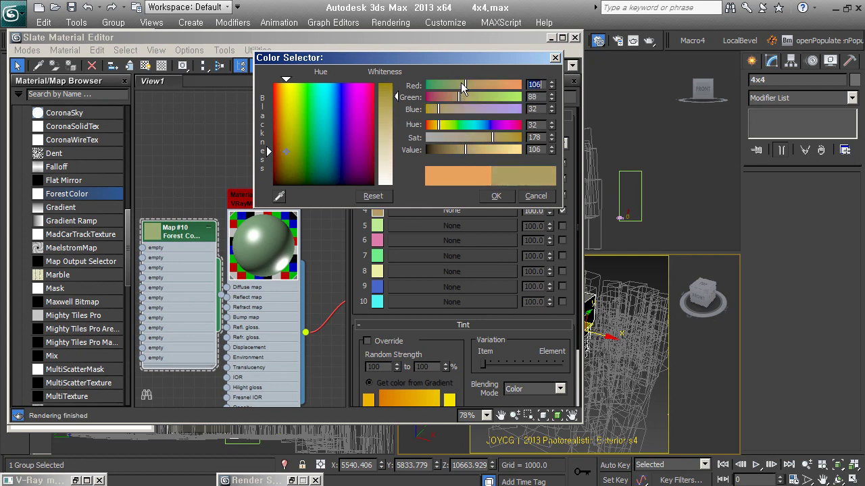
click(493, 196)
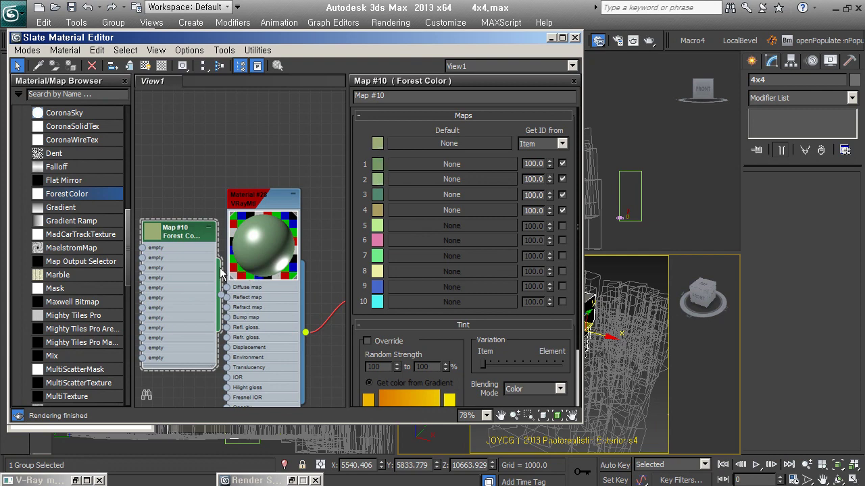
Wire Map #10's output into Material #28's Diffuse map slot.
drag(201, 279, 191, 279)
drag(254, 211, 273, 200)
drag(211, 294, 248, 277)
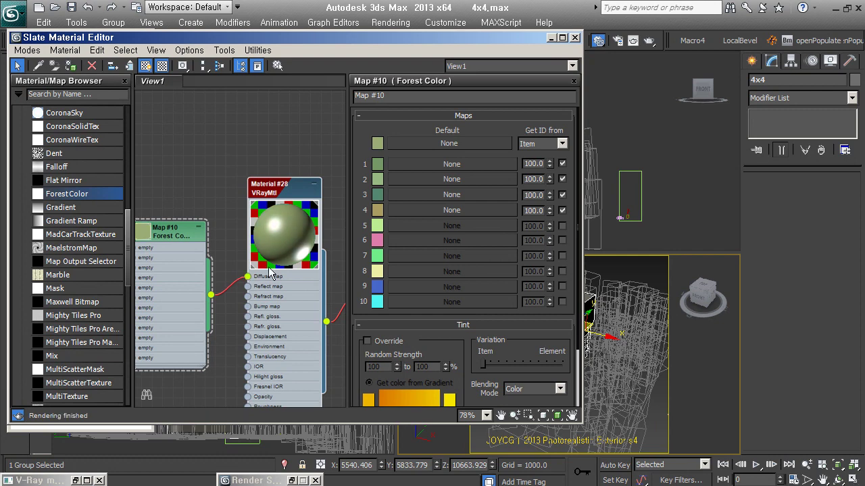
Re-render the full forest scene to see the new Forest Color tones, then return to Slate.
click(551, 39)
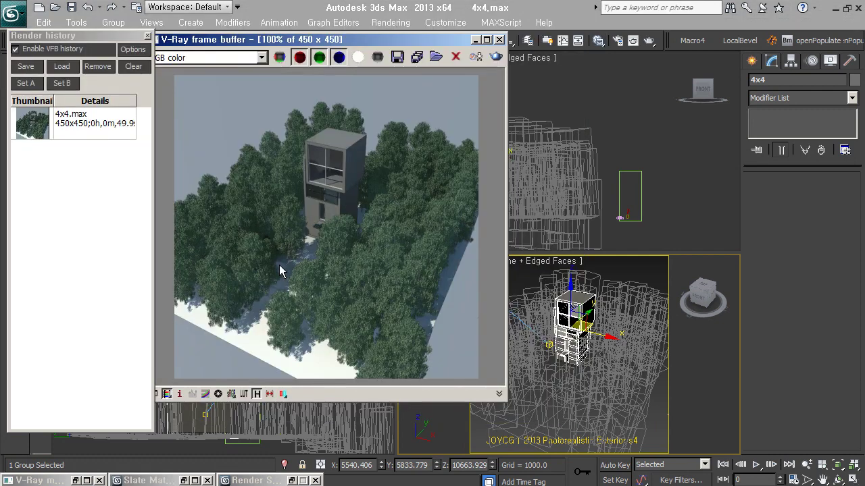
click(497, 58)
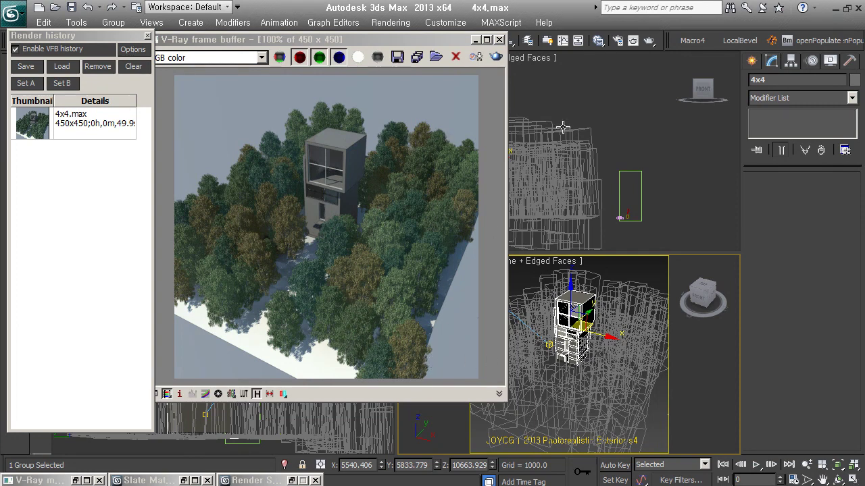
click(597, 40)
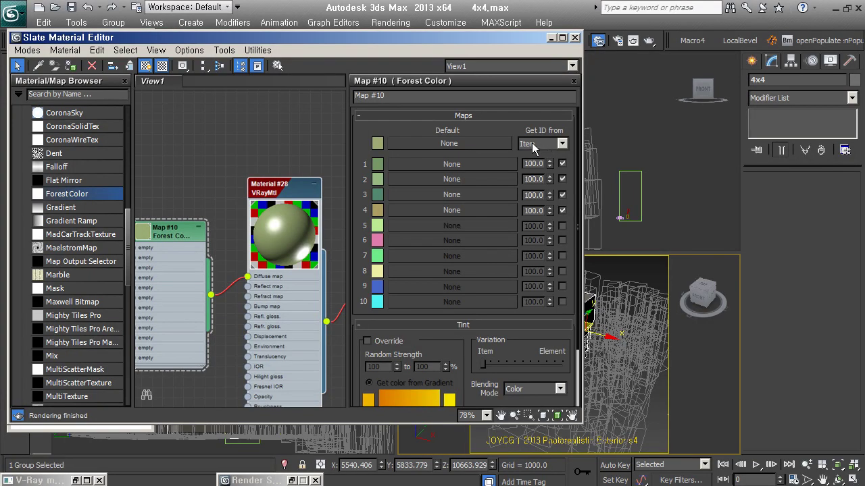
Set Get ID from to Element, then region-render a tall strip of trees to compare.
click(553, 145)
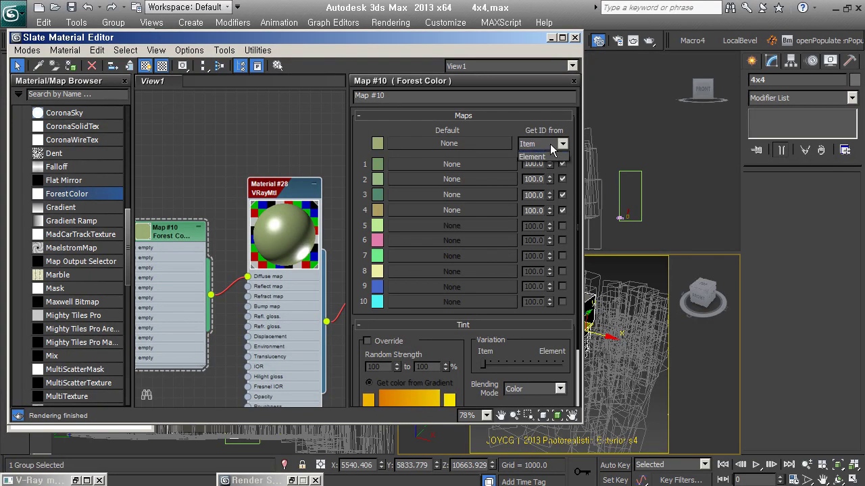
click(554, 164)
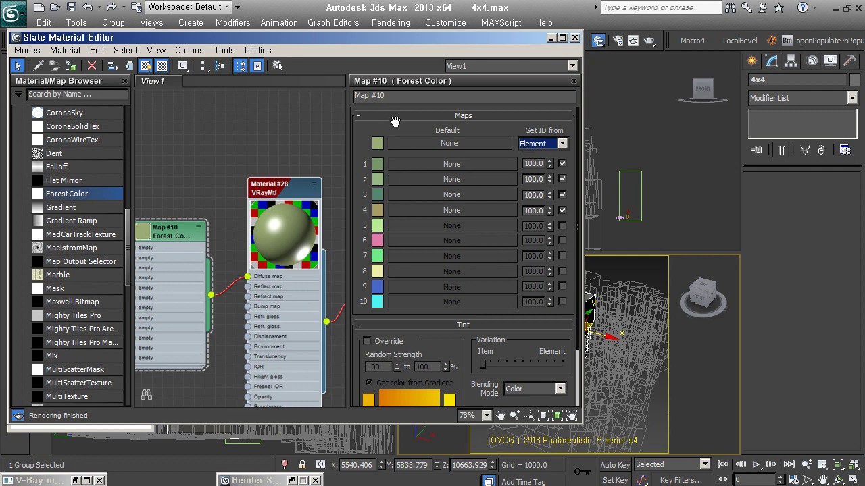
click(550, 39)
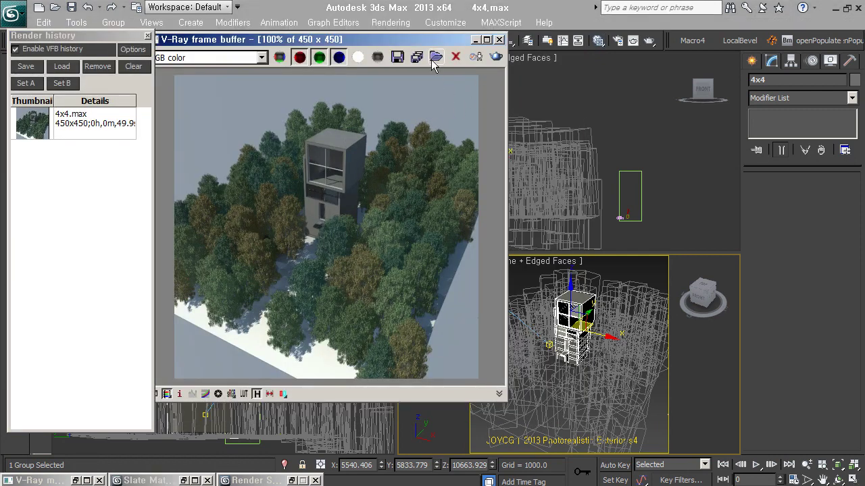
drag(505, 95, 567, 95)
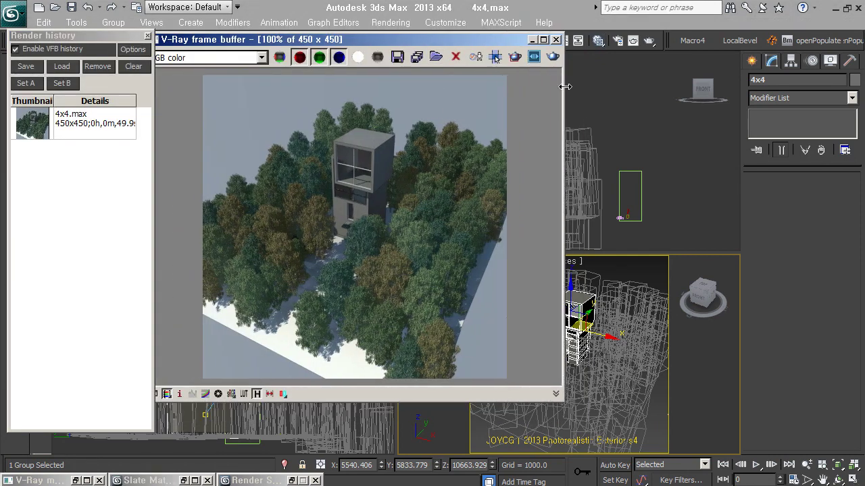
drag(387, 113, 444, 359)
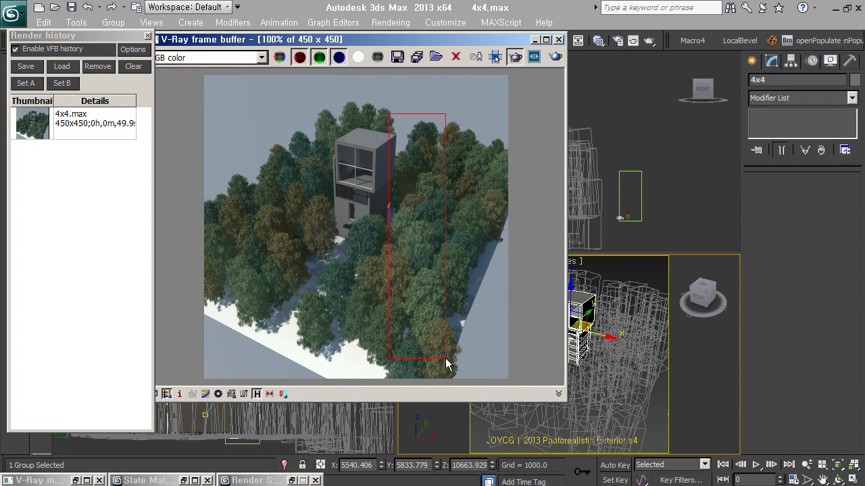
click(554, 57)
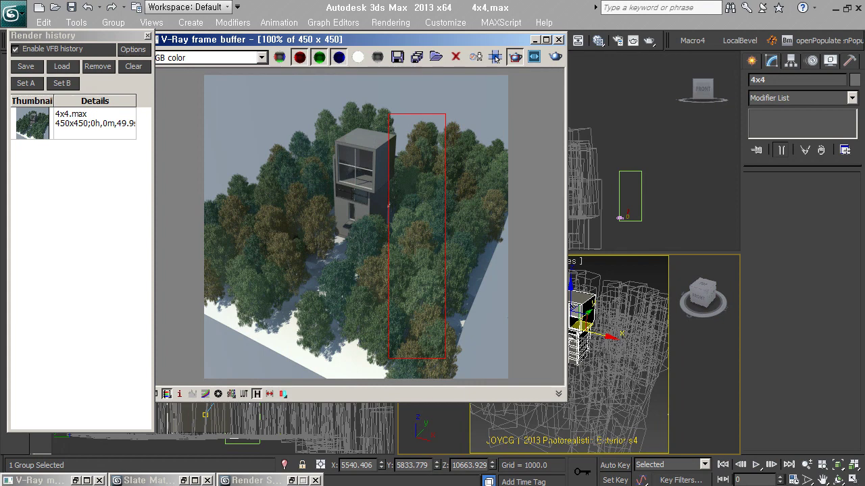
click(592, 39)
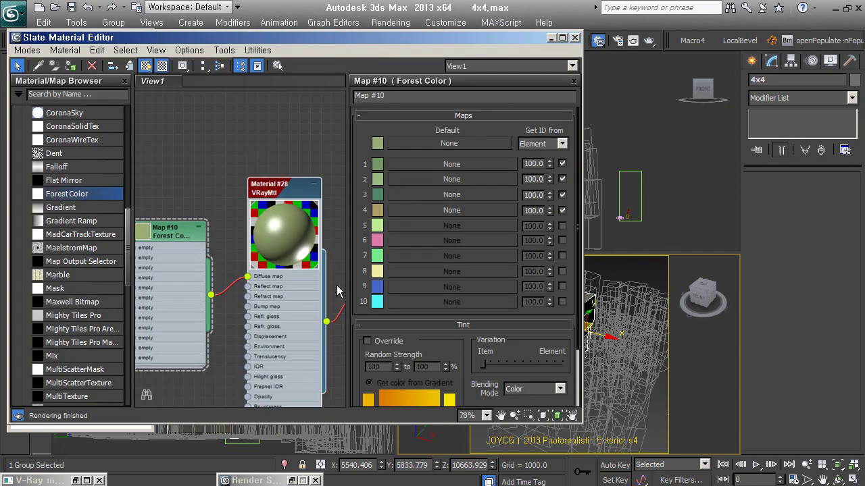
Drag the Forest Color Tint Variation slider all the way to Element.
middle_drag(337, 292, 304, 243)
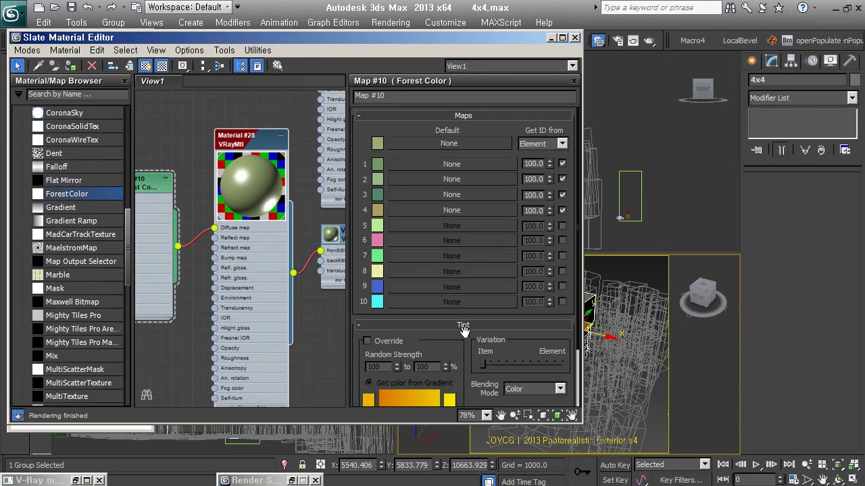
drag(471, 347, 472, 275)
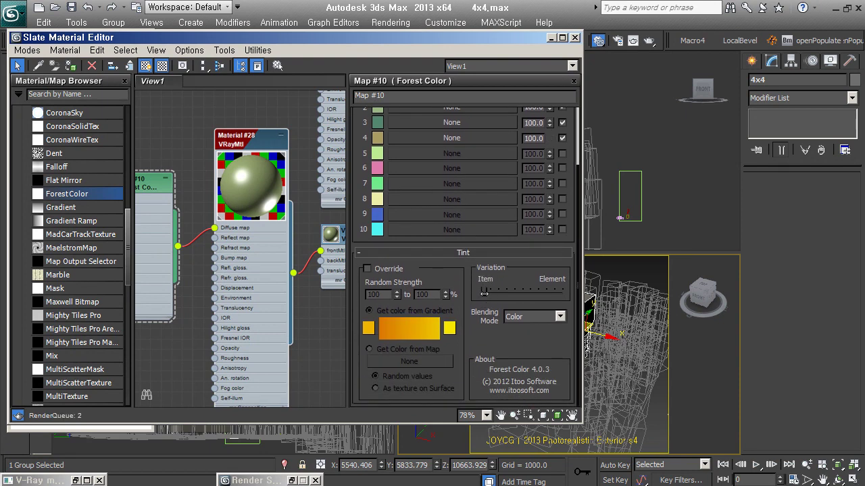
drag(486, 294, 564, 293)
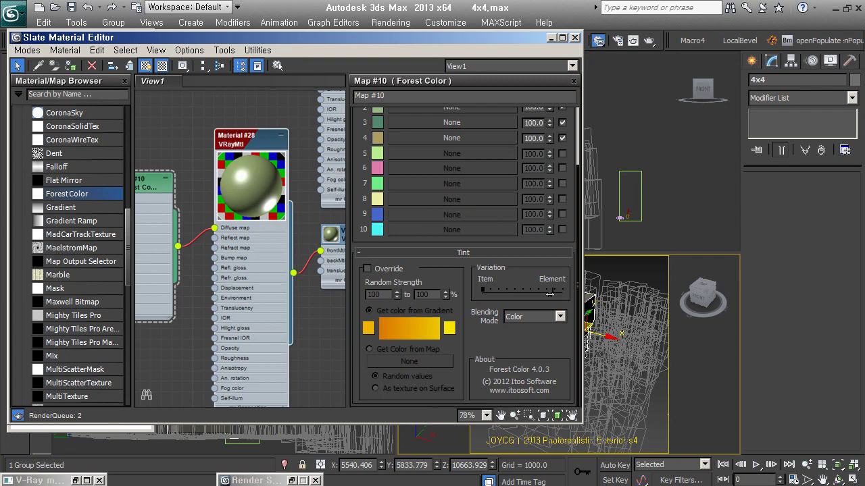
Re-render the marked tree strip with the per-element tint variation, then return to Slate.
click(550, 37)
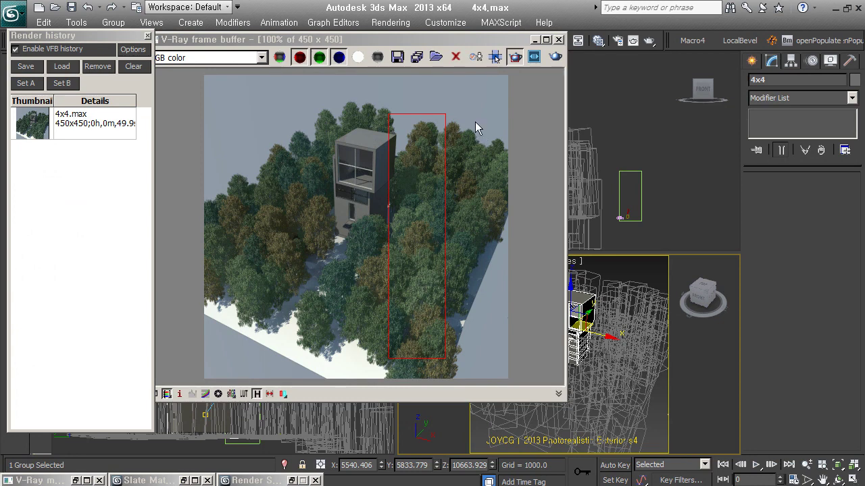
click(555, 56)
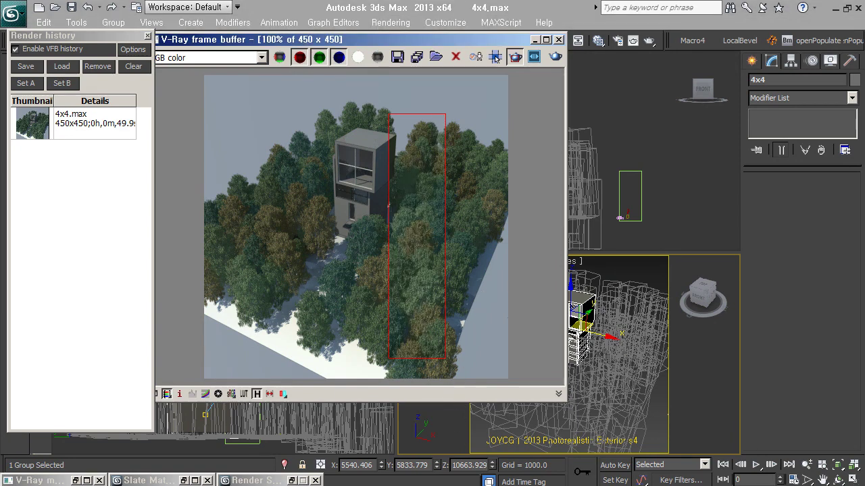
click(599, 41)
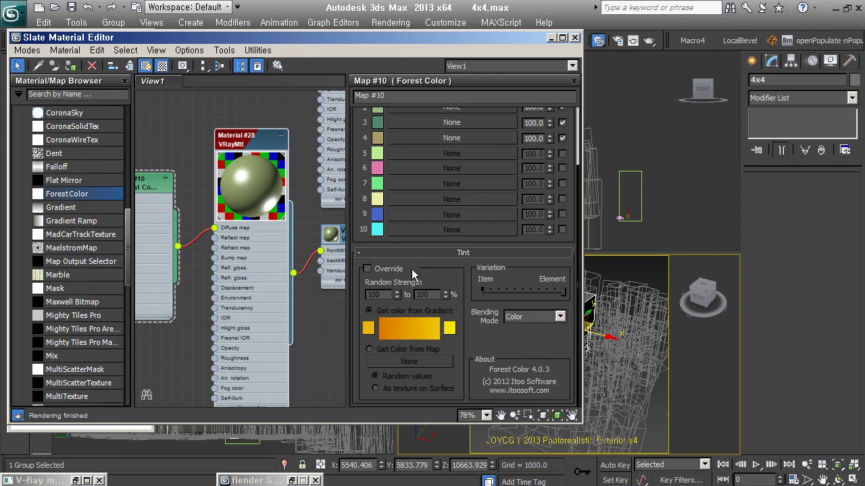
Enable Tint Override with Tint Color 1 dark teal and Tint Color 2 orange.
click(380, 270)
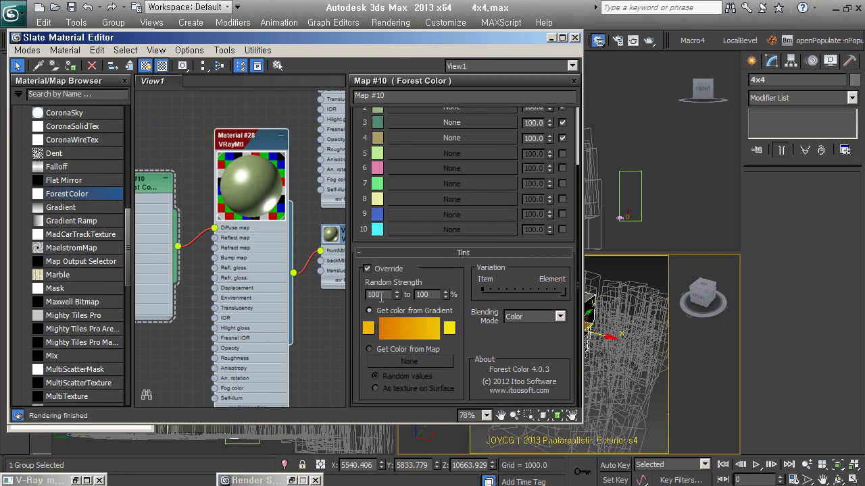
click(368, 329)
mouse_move(315, 163)
mouse_down()
mouse_move(309, 174)
mouse_move(321, 173)
mouse_up()
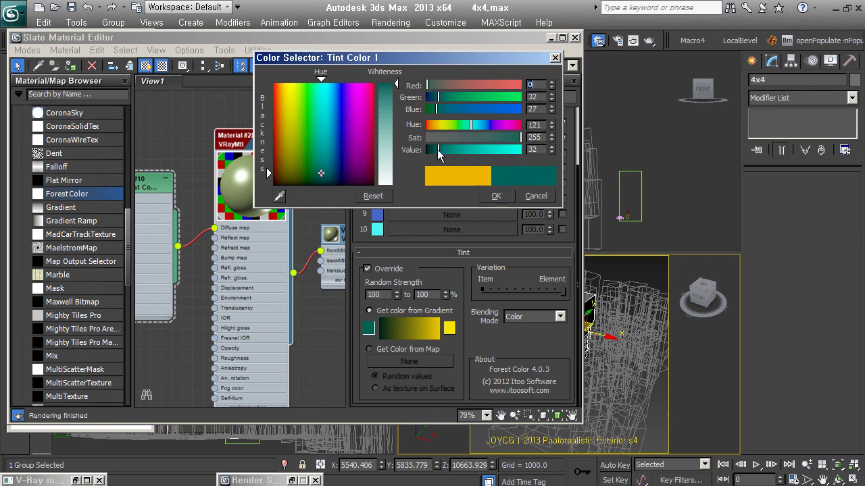
drag(439, 150, 436, 150)
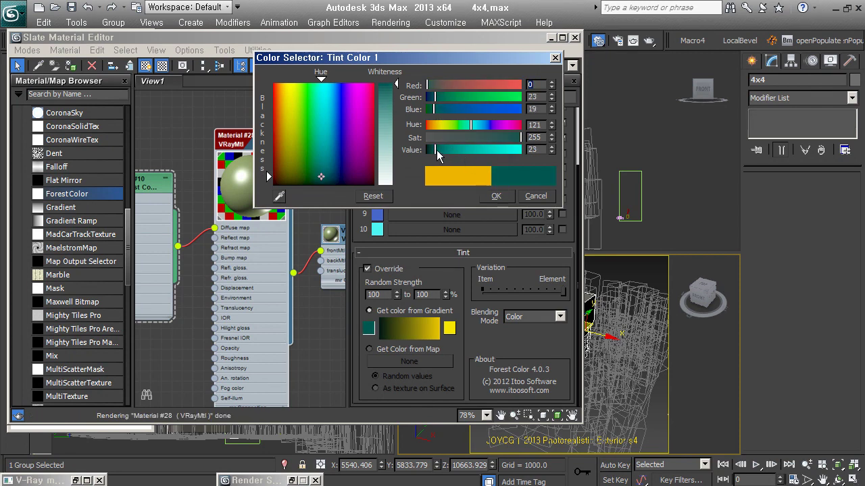
click(450, 330)
drag(287, 90, 275, 82)
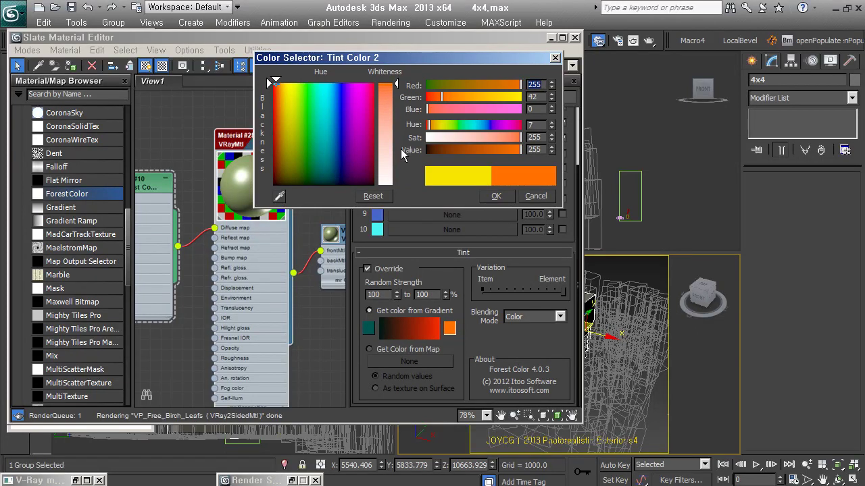
click(498, 196)
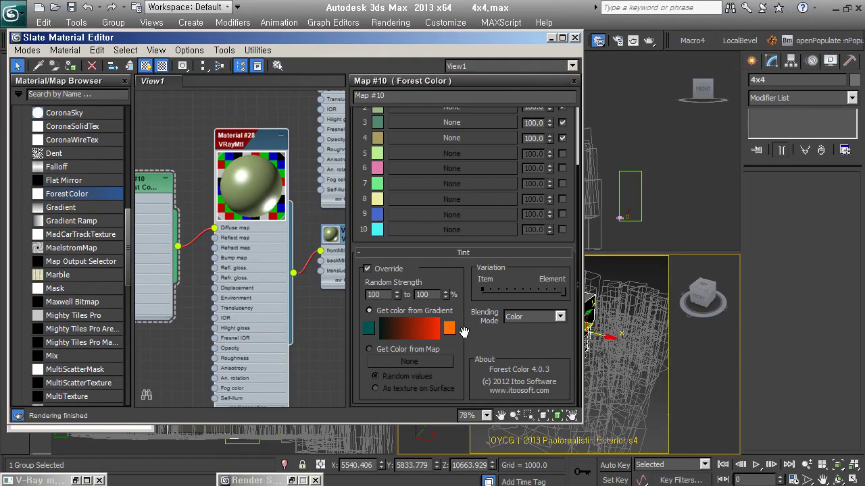
double_click(386, 294)
Clear the render region and re-render the whole forest scene.
click(550, 38)
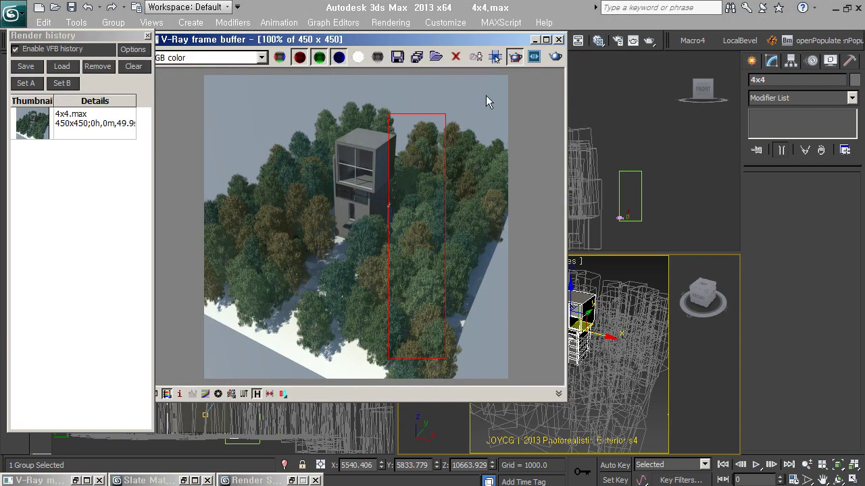
click(493, 58)
click(26, 67)
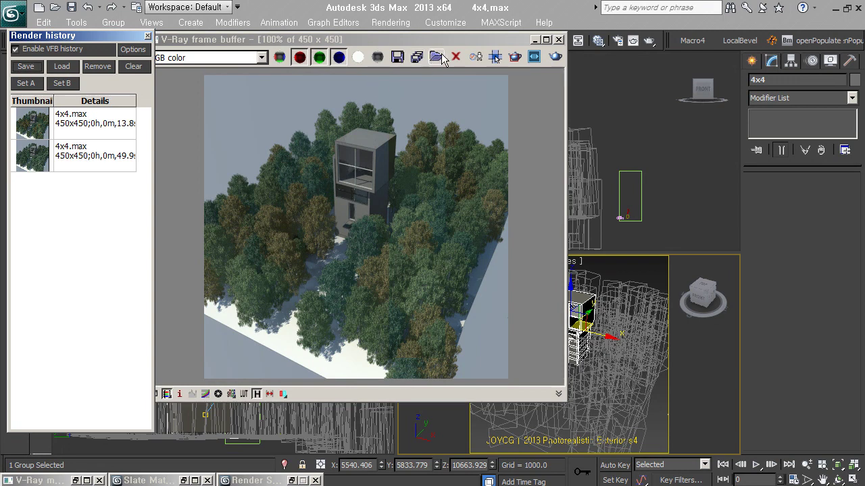
Region-render the right half of the image, then bring back Map #10's Forest Color settings.
mouse_move(357, 96)
mouse_down()
mouse_move(483, 362)
mouse_move(501, 375)
mouse_up()
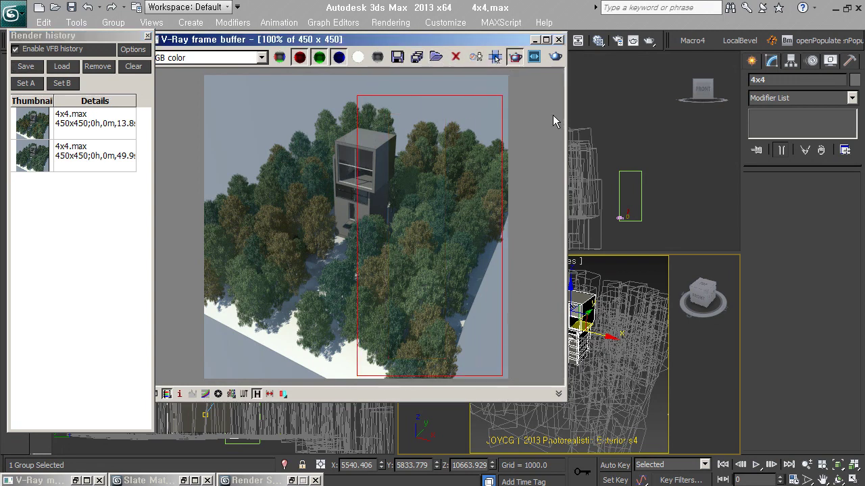
click(556, 56)
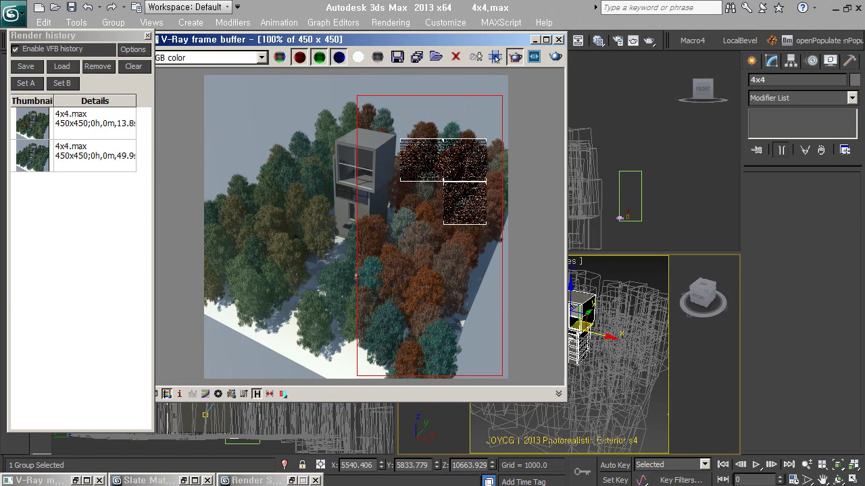
click(142, 481)
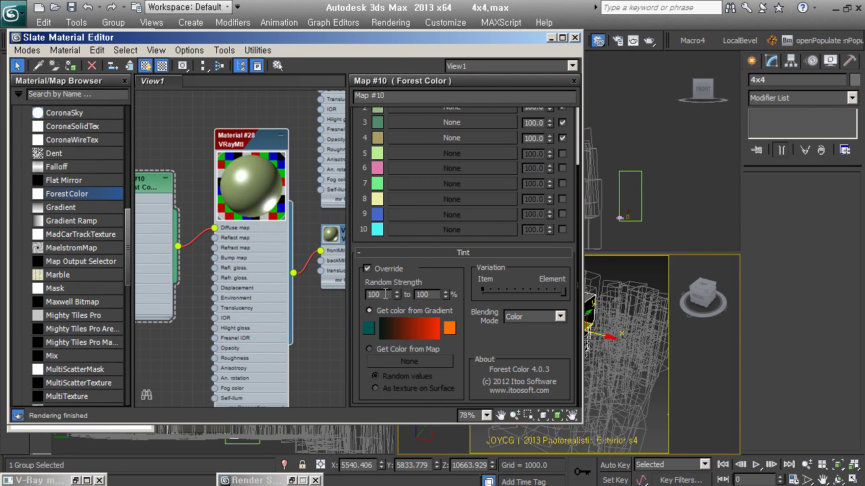
Set the tint Random Strength range to 30 minimum and 40 maximum.
double_click(383, 294)
text(30)
double_click(424, 294)
text(40)
scroll(368, 157, up, 3)
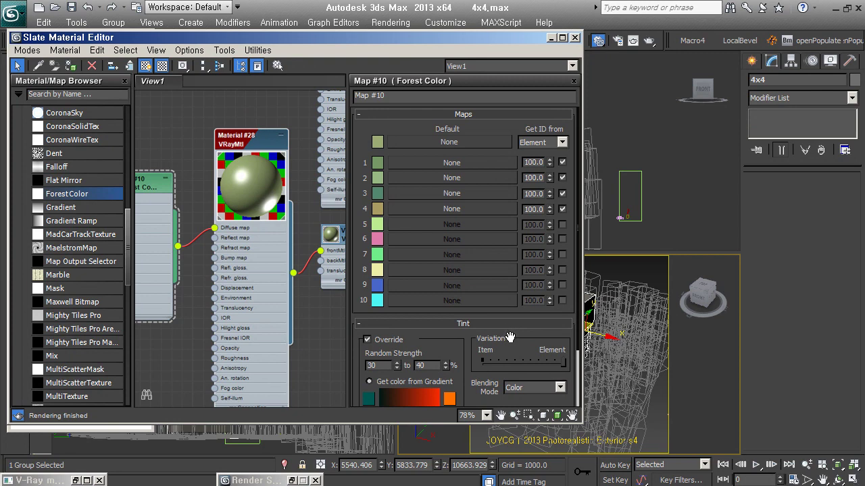
scroll(510, 338, down, 3)
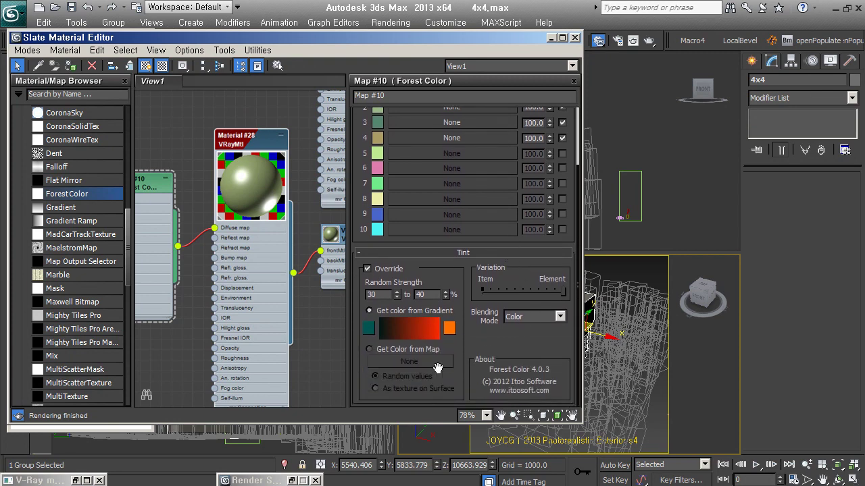
Region-render the right-hand tree strip, turn off region rendering, and save the result to history.
click(551, 38)
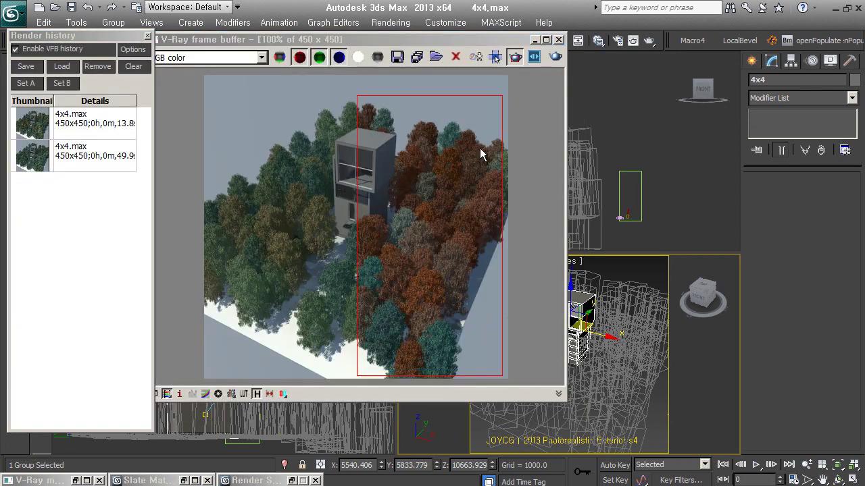
drag(421, 88, 508, 379)
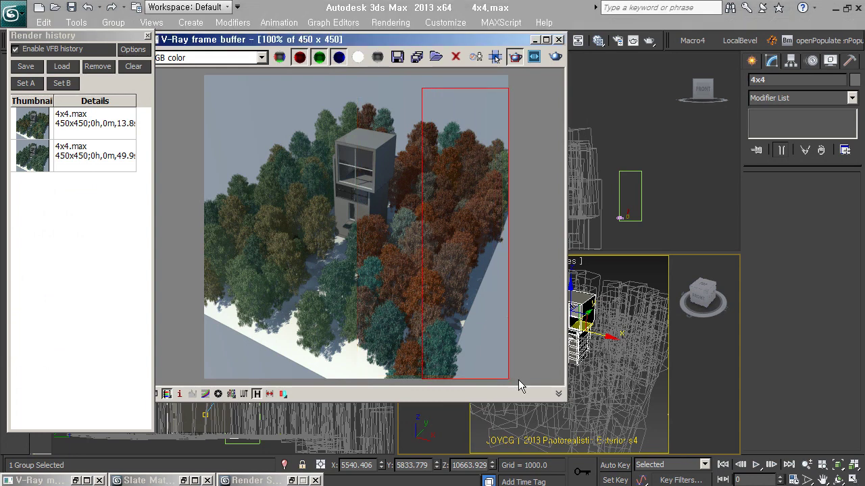
click(555, 56)
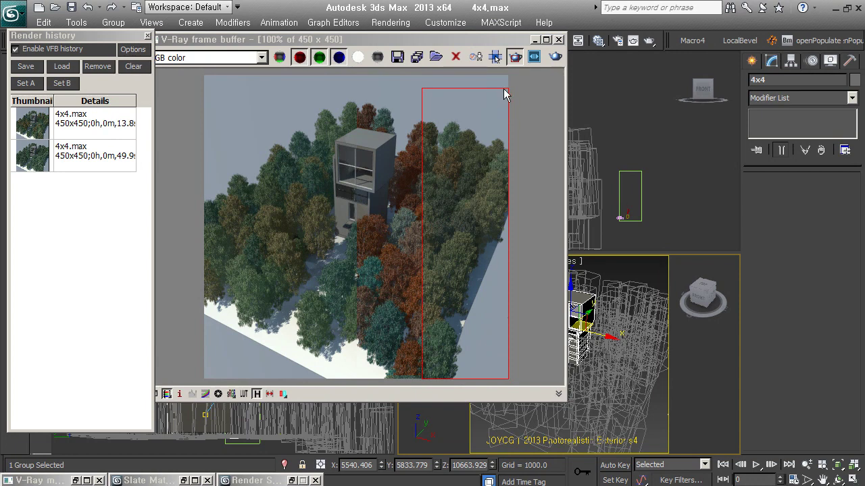
click(515, 56)
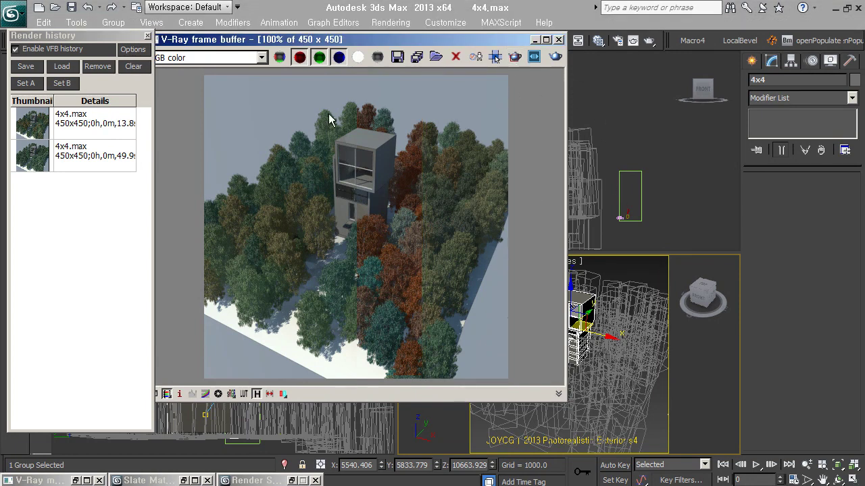
click(27, 67)
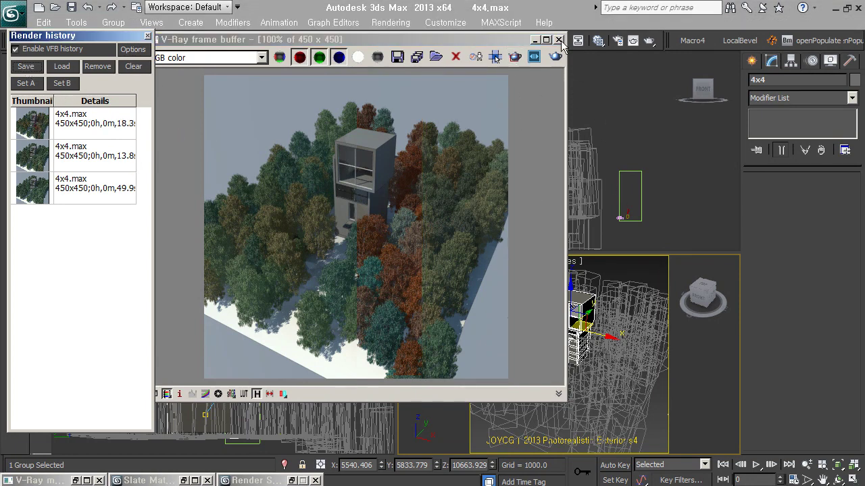
Render the house and front trees from a lower Perspective angle as a region, then restore the Forest Color map.
click(558, 40)
mouse_move(571, 314)
alt+middle_down()
mouse_move(577, 317)
mouse_move(562, 338)
mouse_move(580, 335)
alt+middle_up()
click(649, 40)
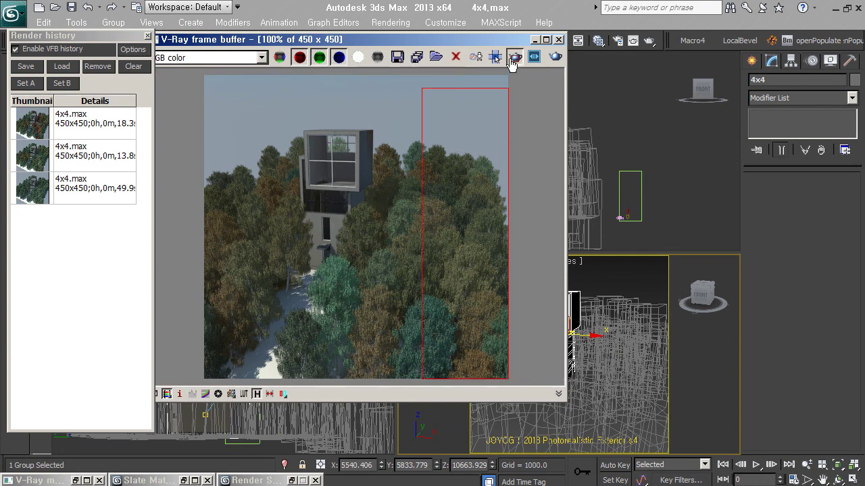
drag(329, 122, 385, 313)
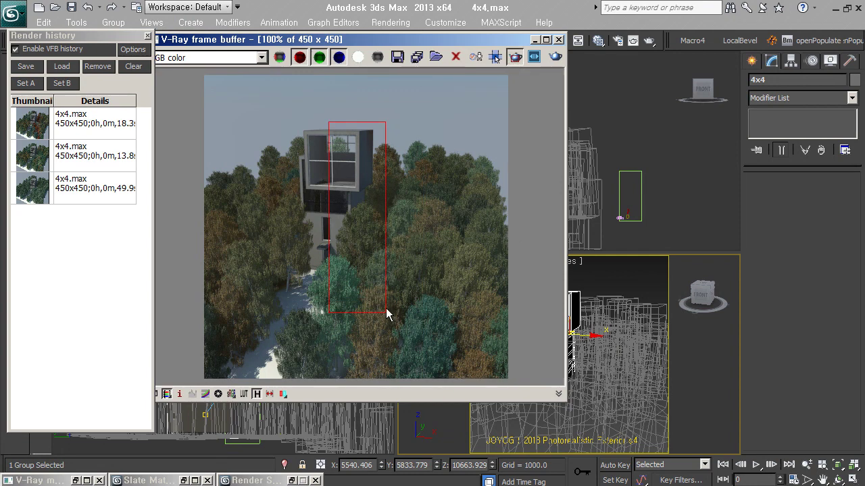
click(142, 480)
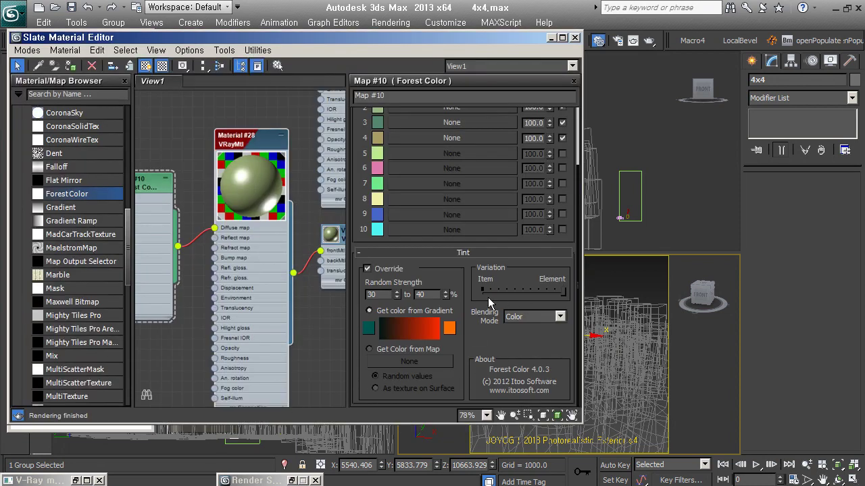
Set the Forest Color tint blending to Additive and re-render the region.
click(536, 316)
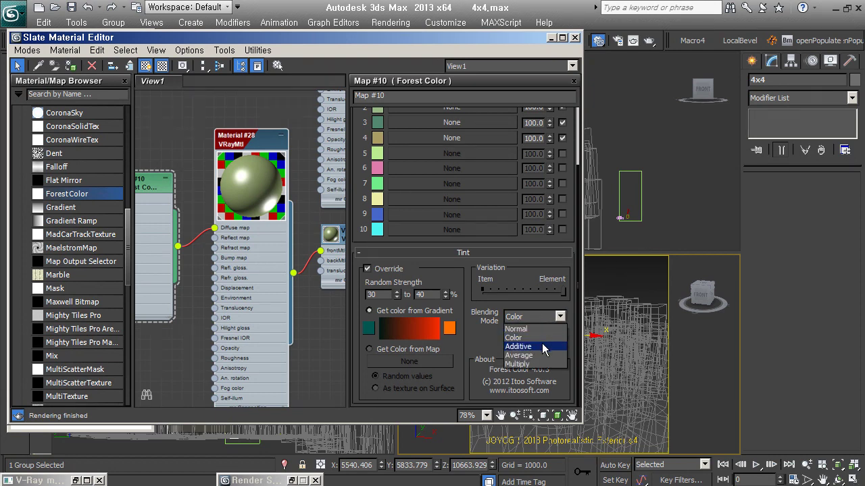
click(542, 347)
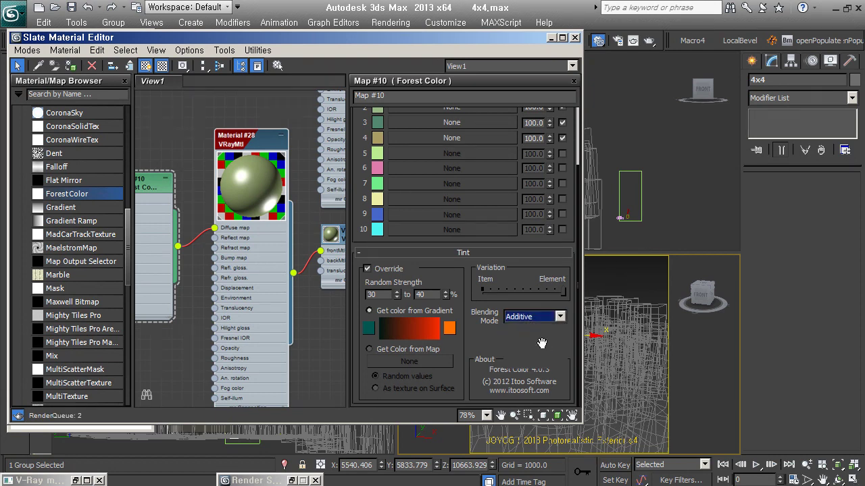
mouse_move(528, 47)
mouse_down()
mouse_move(718, 157)
mouse_move(605, 190)
mouse_up()
click(555, 57)
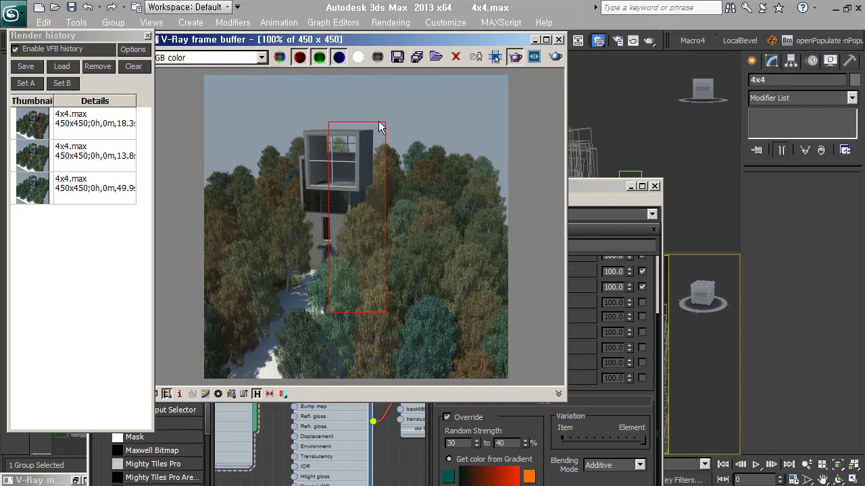
Region-render a narrow strip of trees with tint blending set to Average.
mouse_move(379, 121)
mouse_down()
mouse_move(406, 285)
mouse_move(428, 312)
mouse_up()
click(621, 464)
click(608, 485)
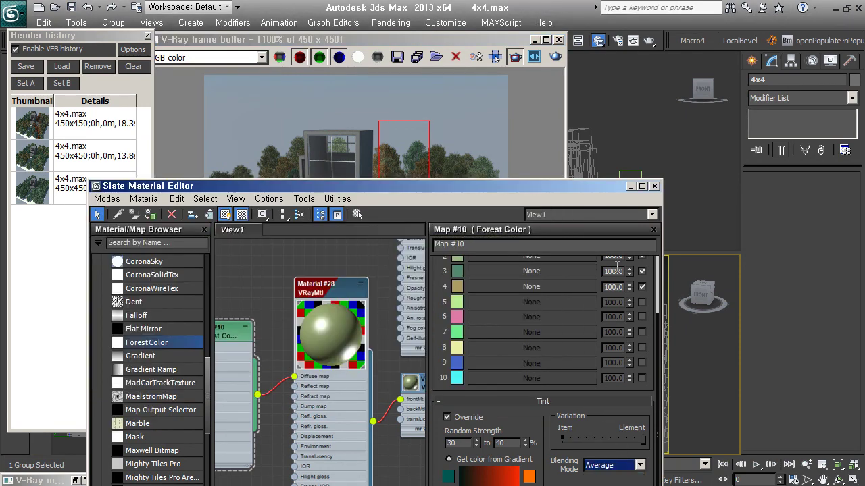
click(555, 56)
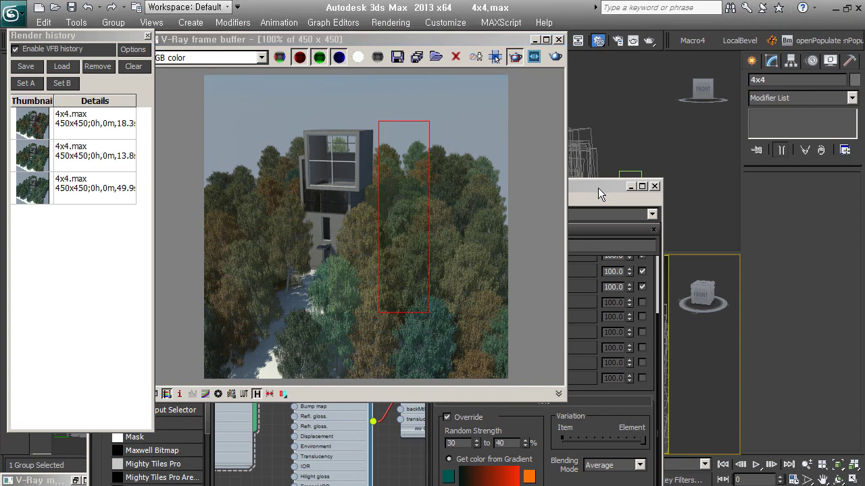
Switch tint blending to Multiply and region-render the right-hand trees.
drag(598, 188, 629, 95)
click(669, 374)
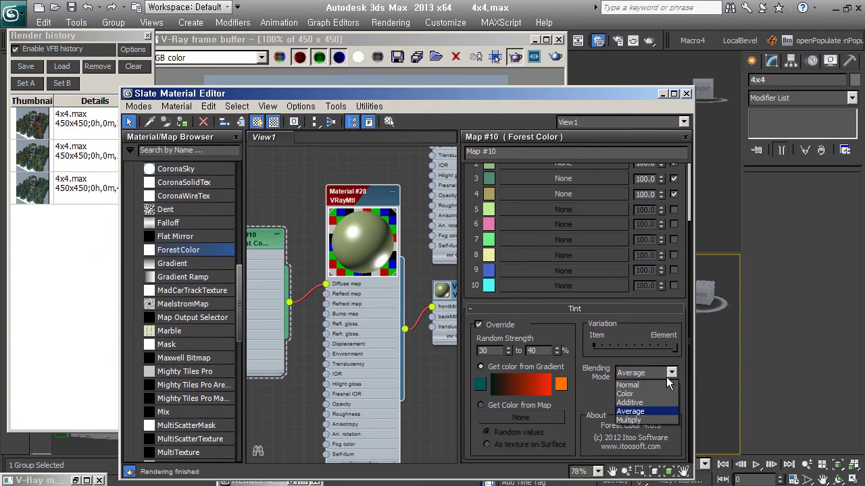
click(655, 420)
click(465, 40)
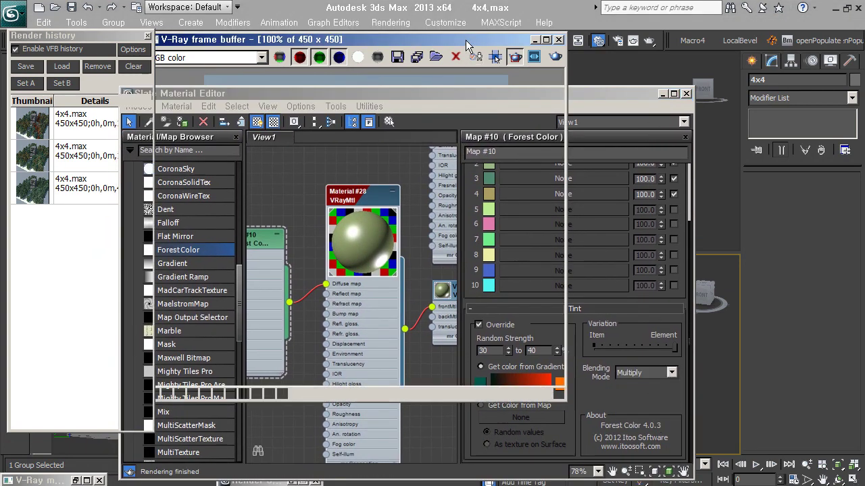
drag(426, 125, 477, 307)
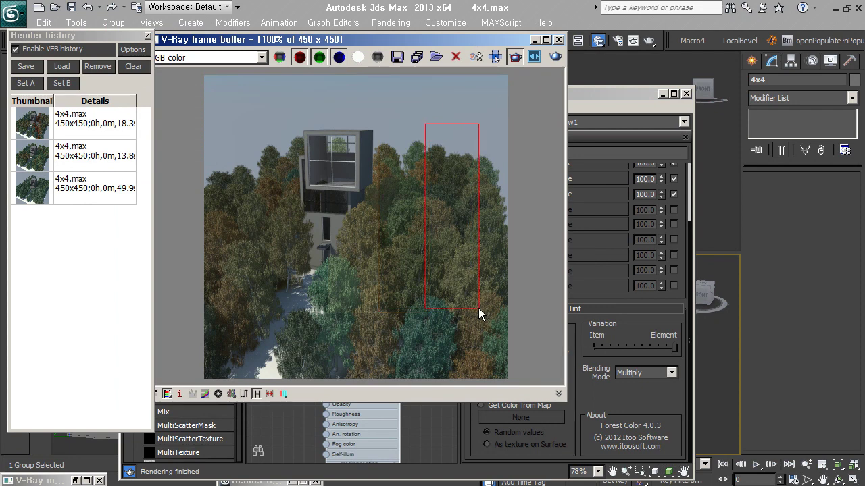
click(555, 58)
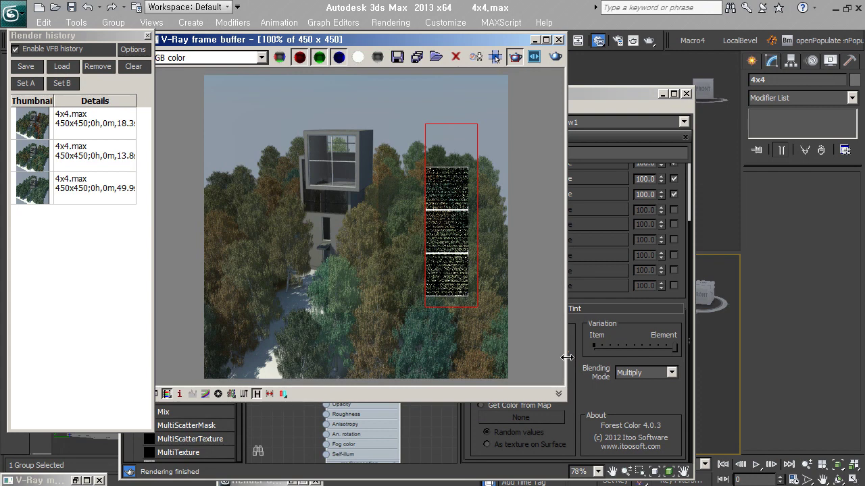
Turn off region rendering, disable the Forest Color tint override, and close the VFB and material editor.
click(533, 58)
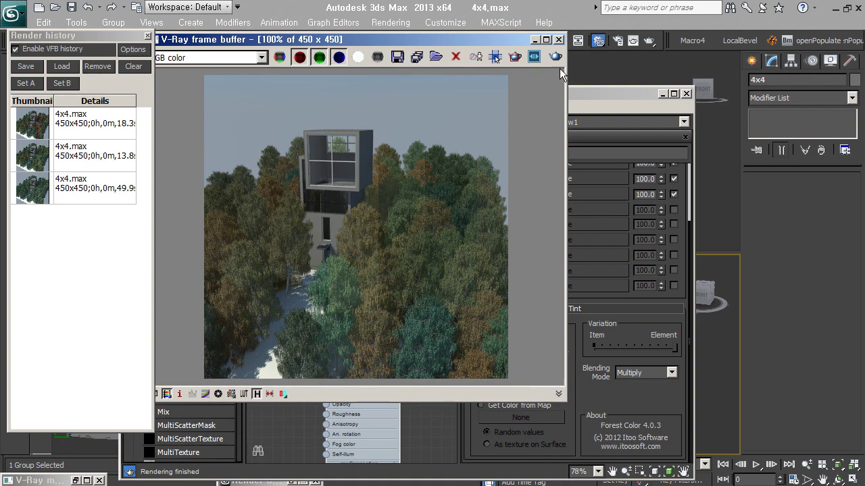
click(559, 40)
scroll(340, 338, down, 4)
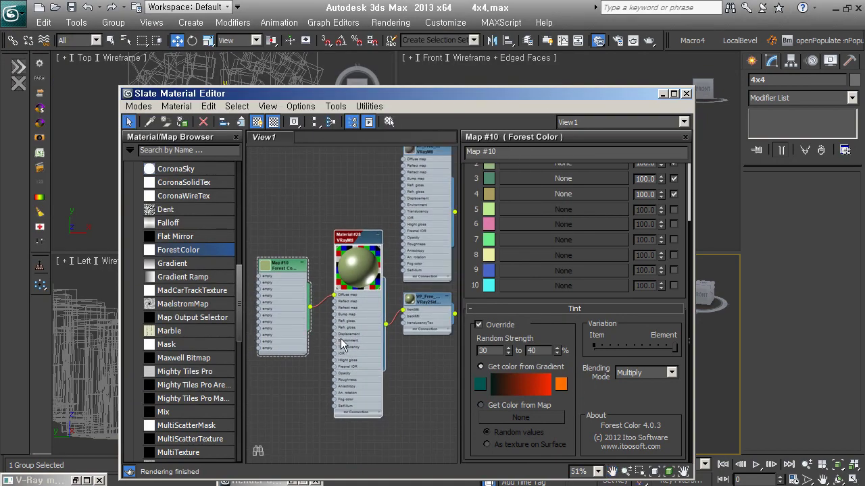
scroll(341, 339, down, 2)
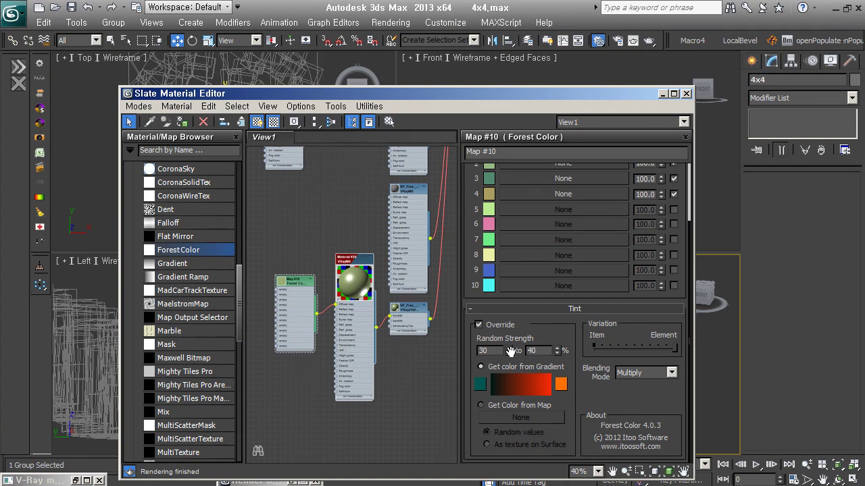
click(478, 325)
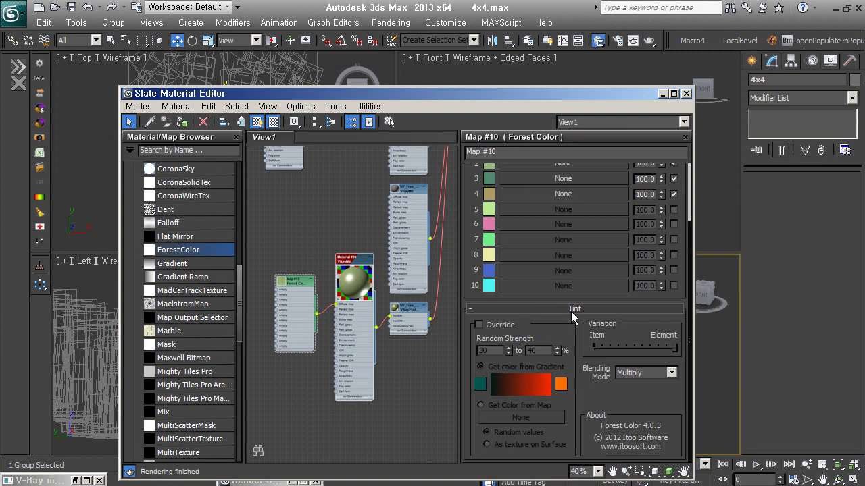
click(571, 311)
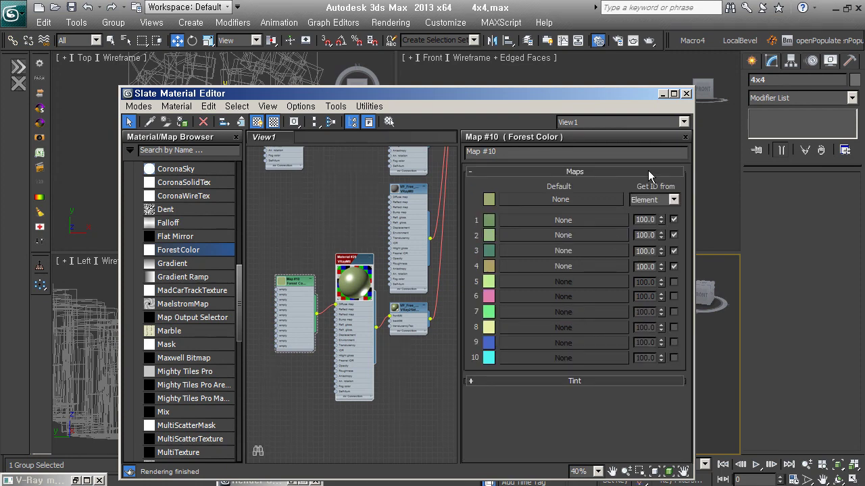
click(687, 94)
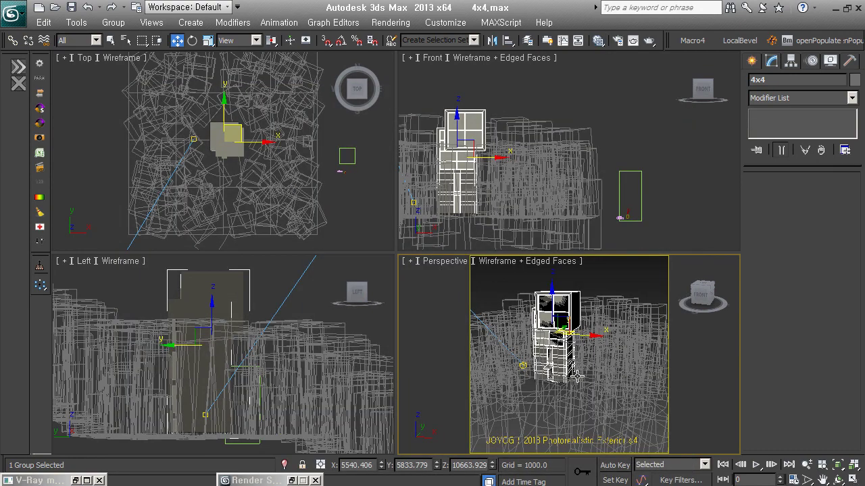
Delete the old Forest001 object and the circle around the building.
scroll(576, 377, down, 3)
mouse_move(575, 378)
alt+middle_down()
mouse_move(576, 405)
mouse_move(618, 330)
alt+middle_up()
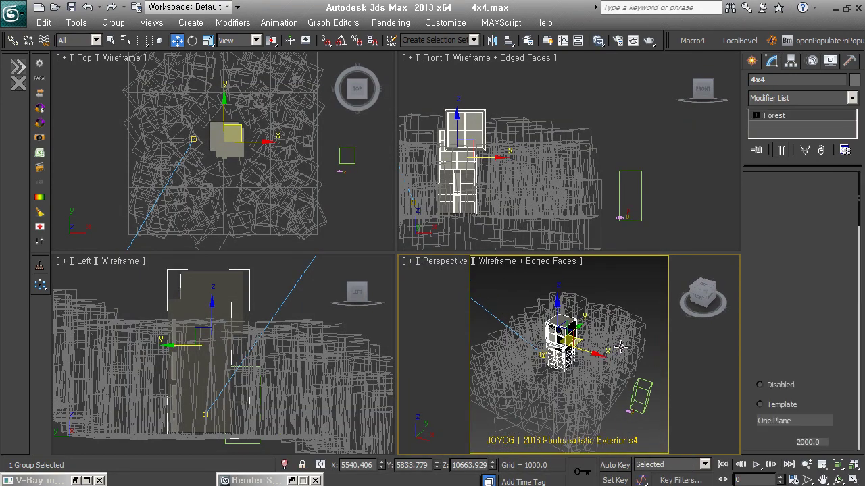
key(Delete)
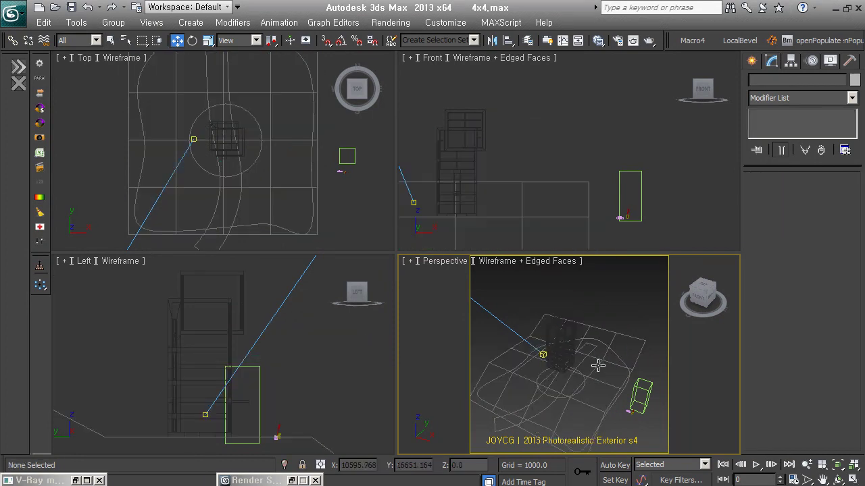
middle_drag(213, 201, 206, 188)
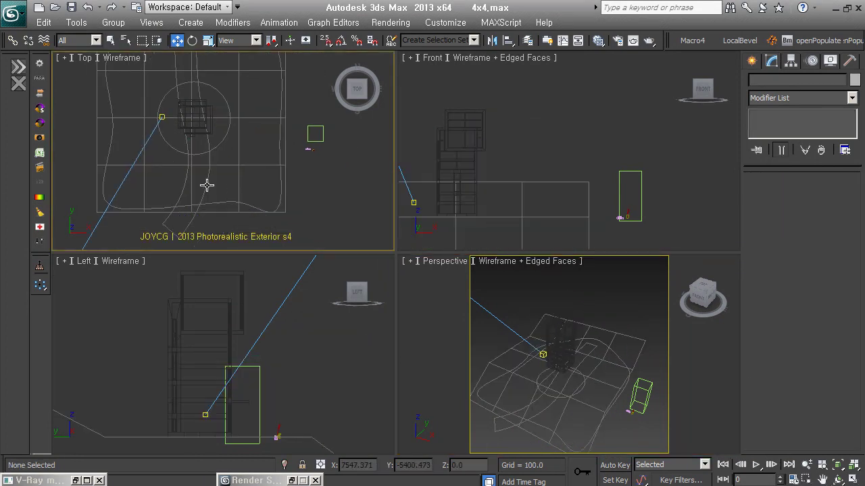
click(207, 187)
click(218, 200)
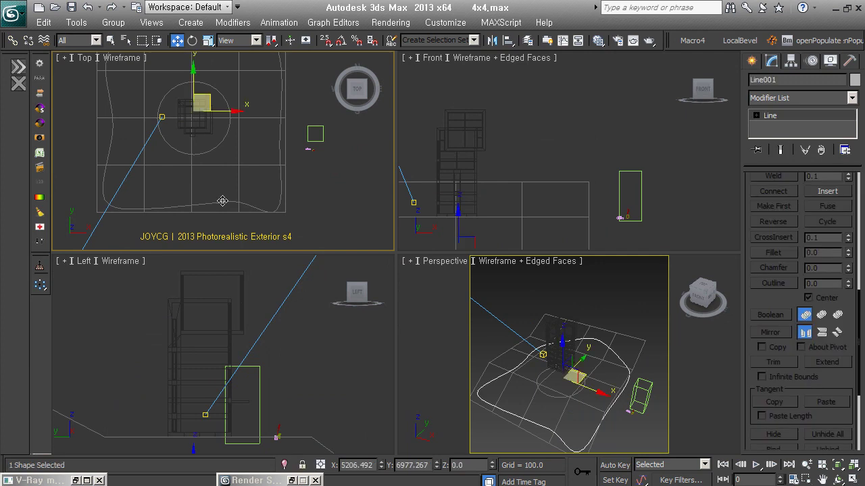
click(217, 145)
key(Delete)
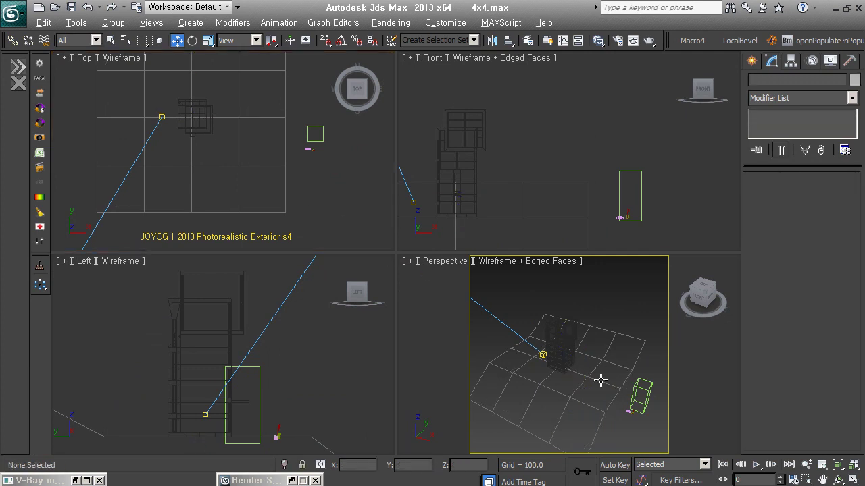
alt+middle_drag(602, 380, 573, 360)
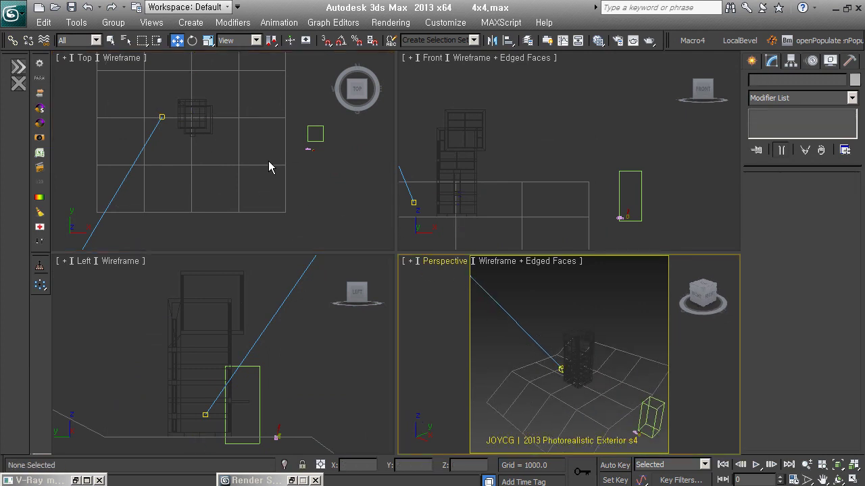
Hide the building and ground objects through the quad menu.
click(753, 61)
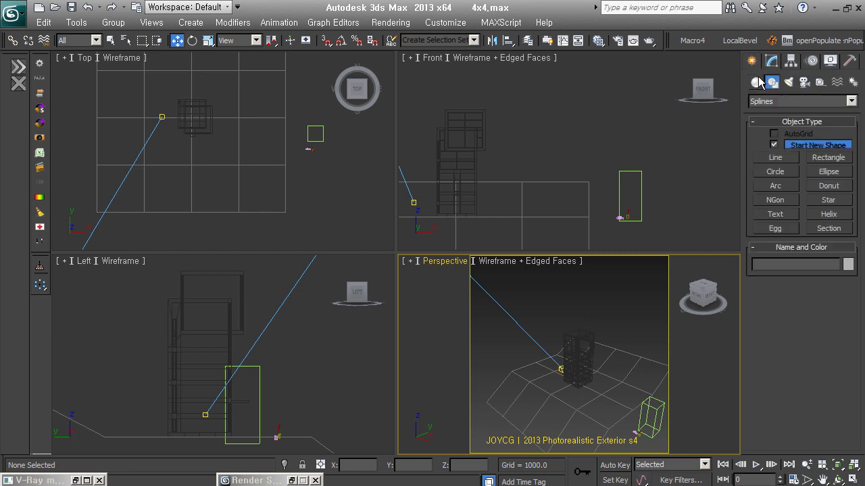
click(777, 160)
middle_drag(263, 177, 185, 197)
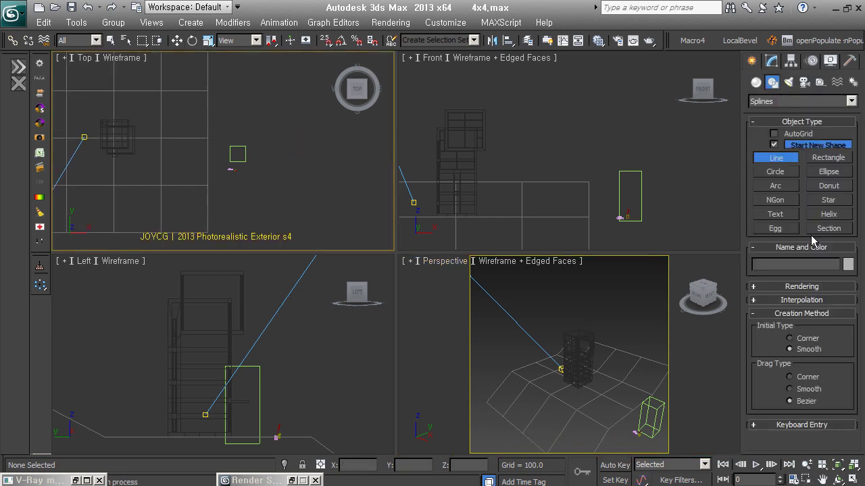
key(w)
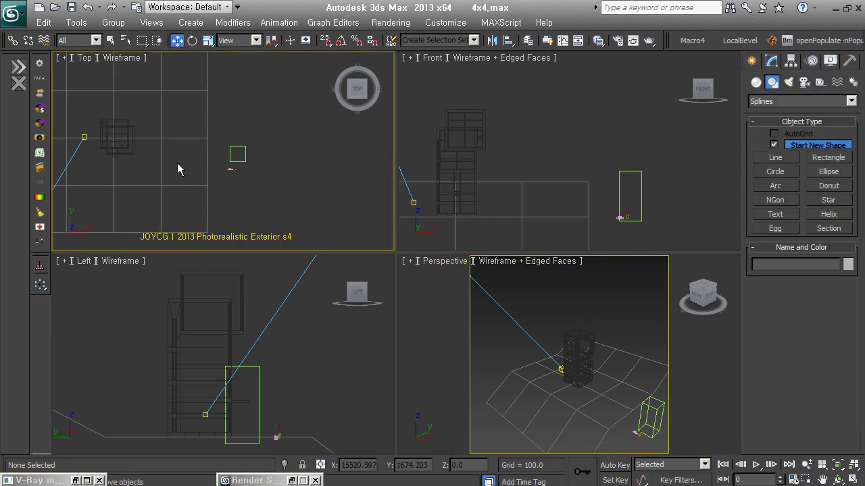
click(128, 132)
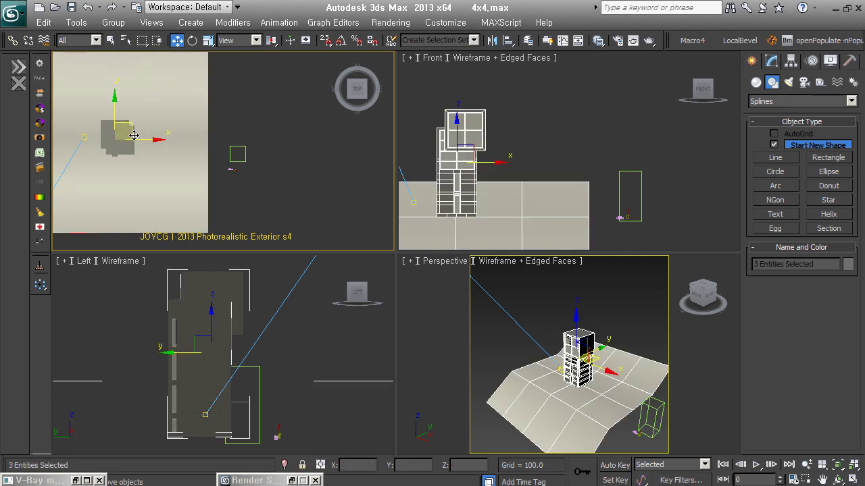
right_click(156, 164)
click(183, 127)
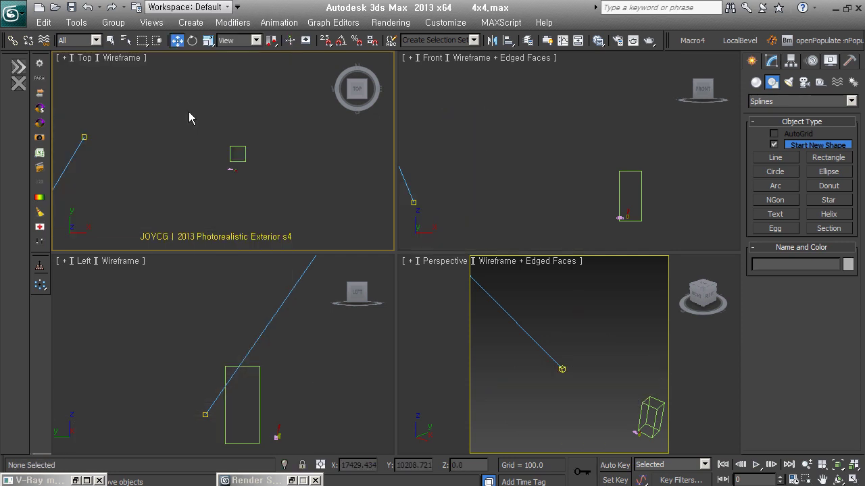
Draw a four-point S-shaped spline, Line001, in the Perspective view.
click(575, 168)
middle_drag(608, 364, 609, 351)
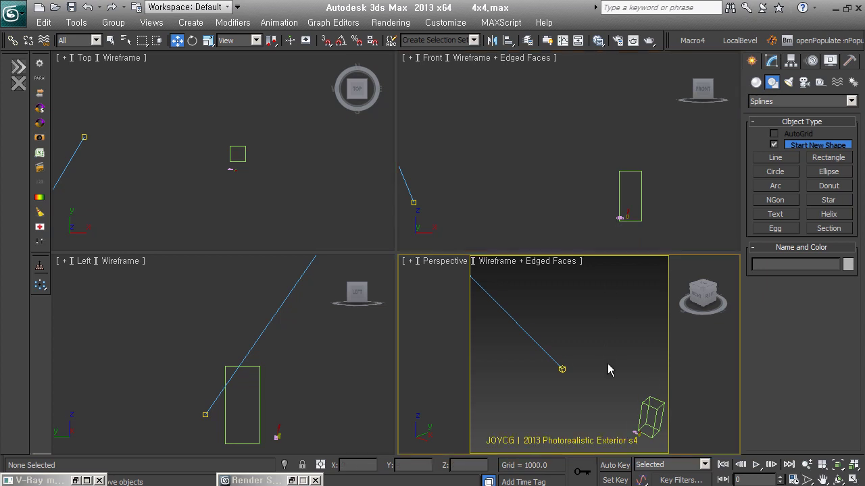
click(777, 157)
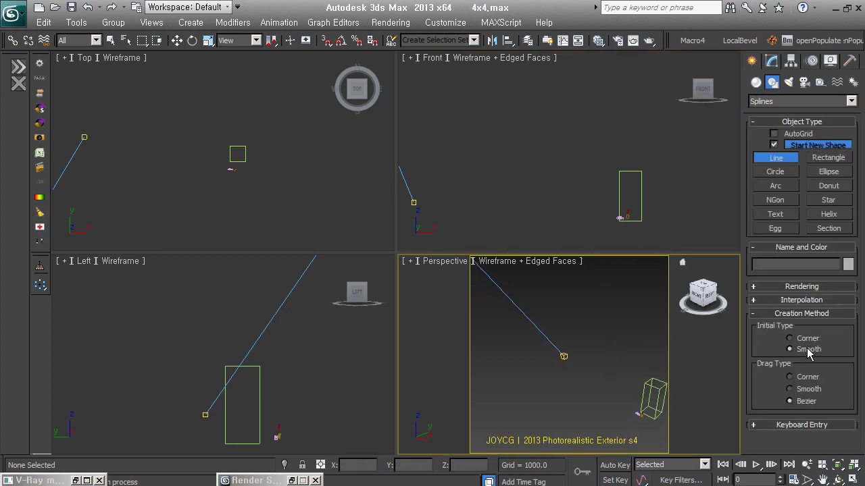
click(628, 318)
click(589, 335)
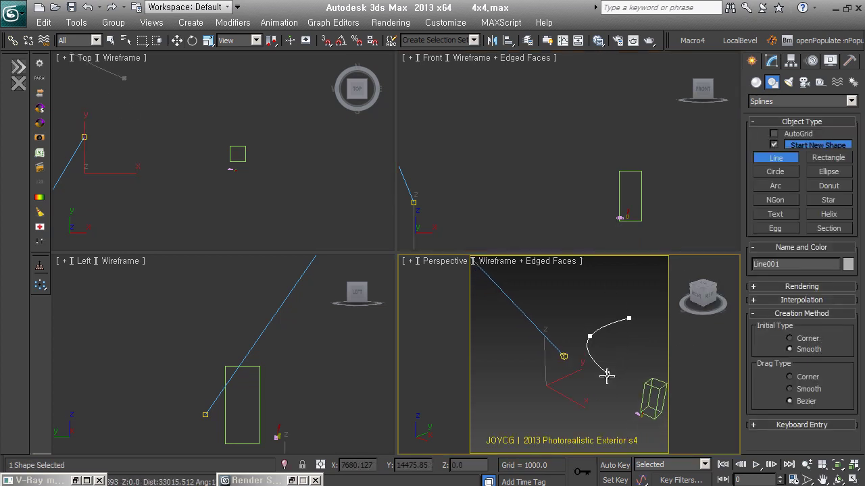
click(593, 395)
click(527, 424)
right_click(536, 422)
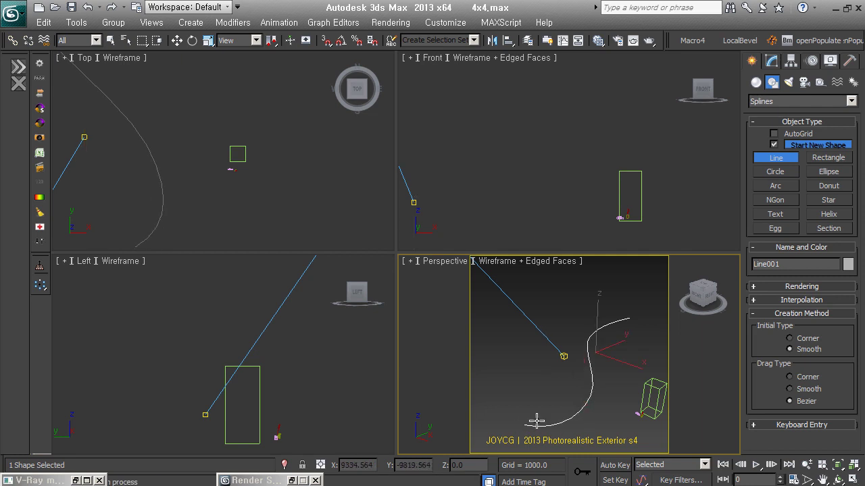
key(w)
alt+middle_drag(621, 373, 602, 365)
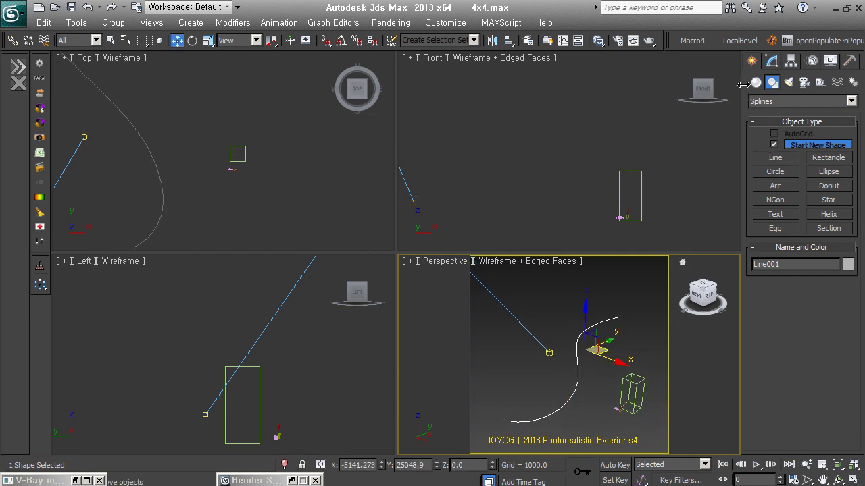
click(755, 82)
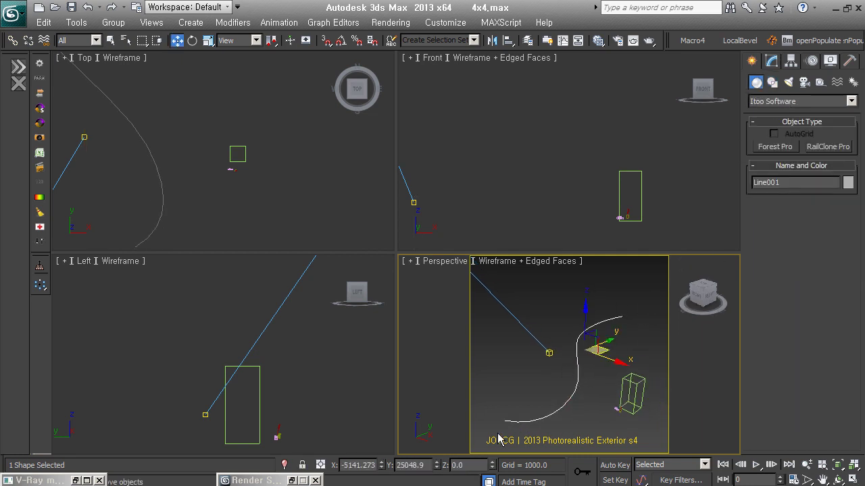
Create a Forest Pro object on Line001, accepting the camera-visibility limit.
click(774, 146)
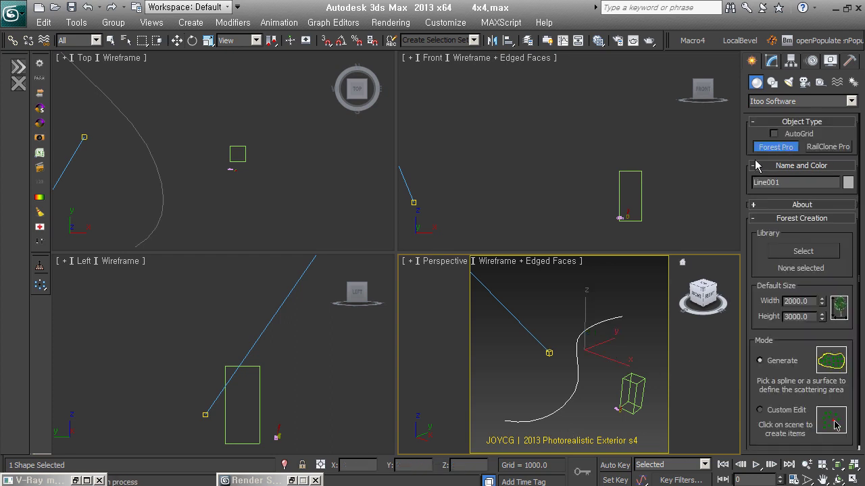
click(598, 323)
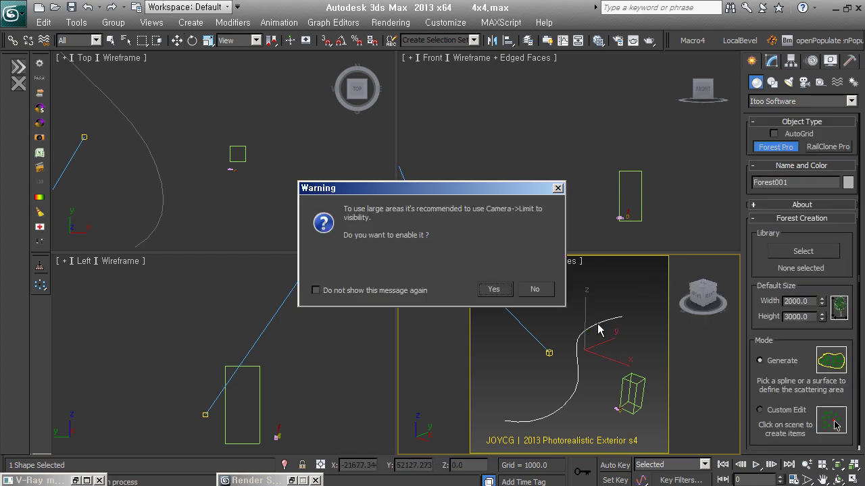
click(493, 289)
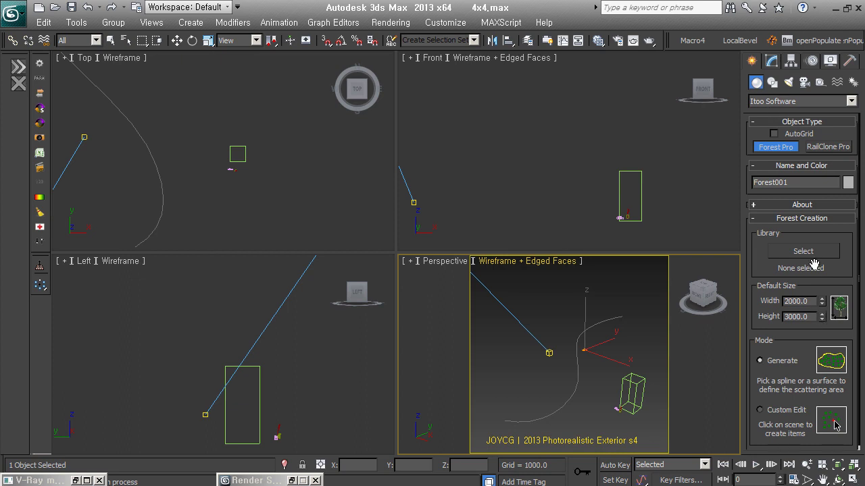
click(775, 63)
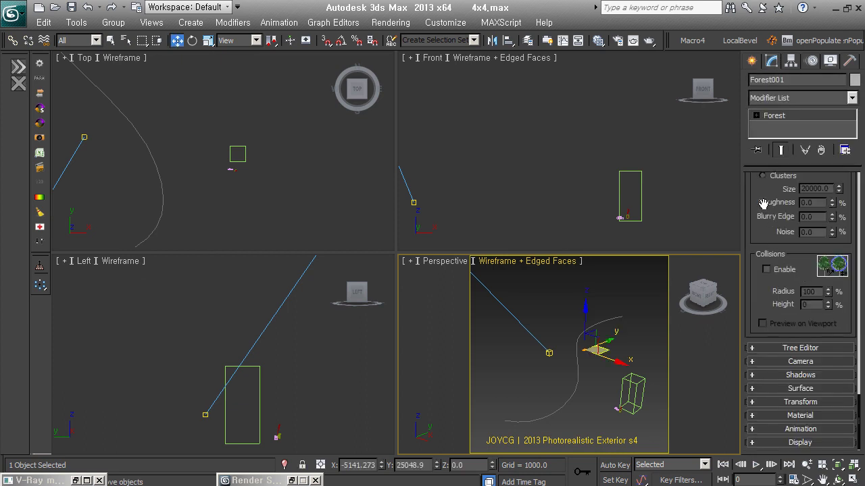
scroll(762, 175, up, 5)
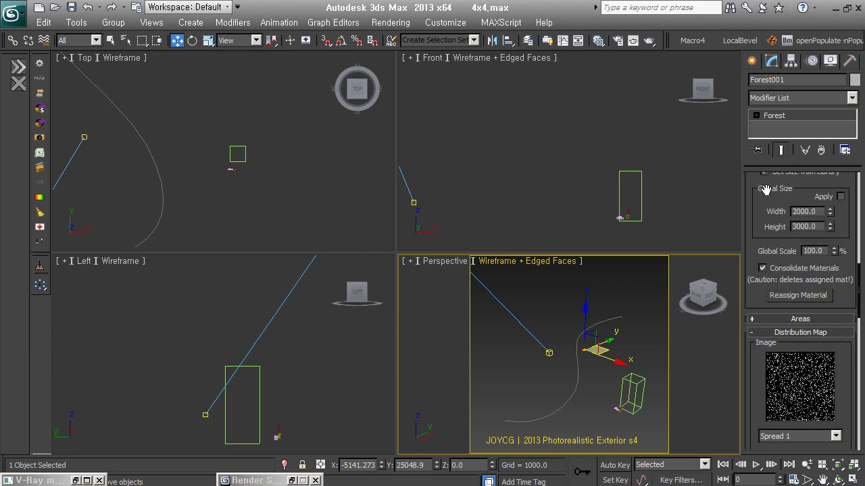
scroll(766, 189, up, 5)
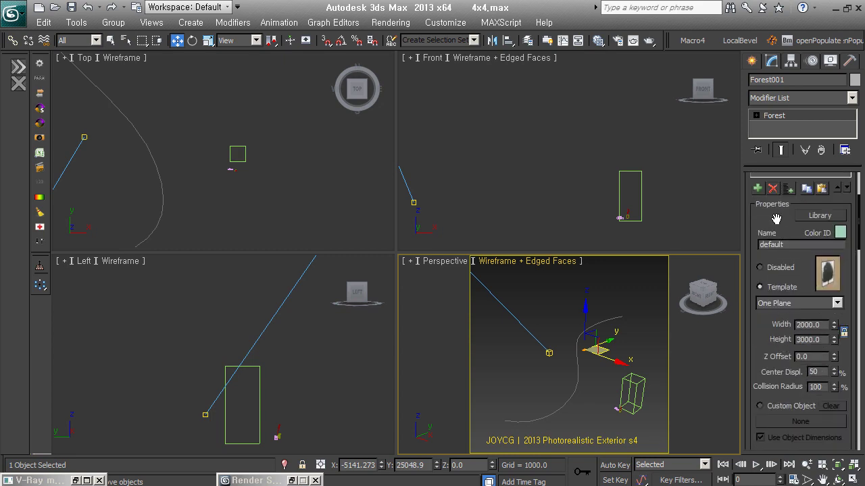
scroll(777, 223, up, 5)
scroll(775, 328, down, 8)
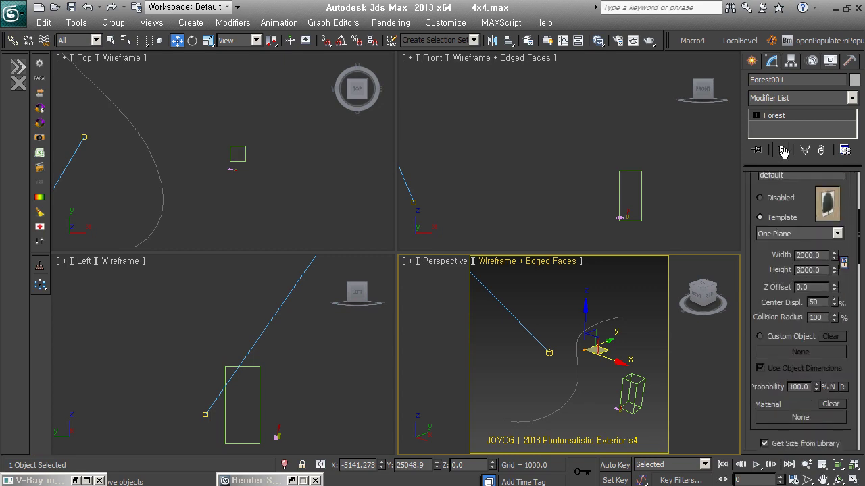
Use the birch VRay proxy as the custom tree object and accept its birch material.
click(787, 321)
click(800, 336)
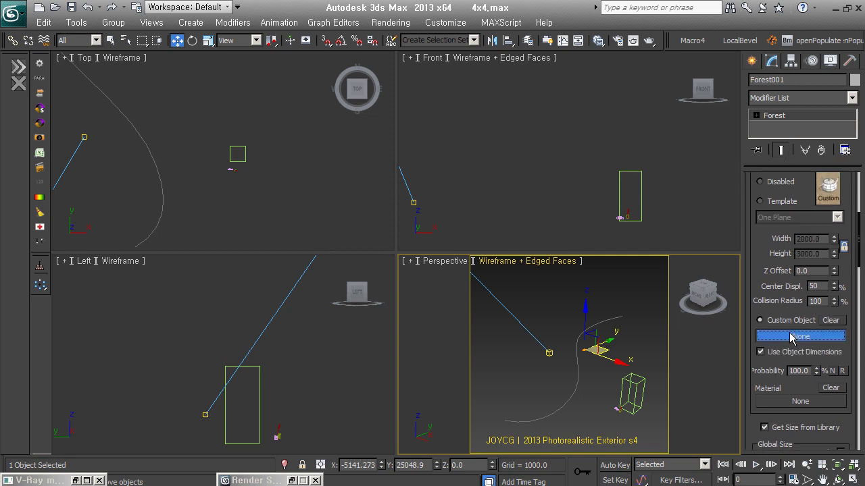
click(637, 378)
click(494, 290)
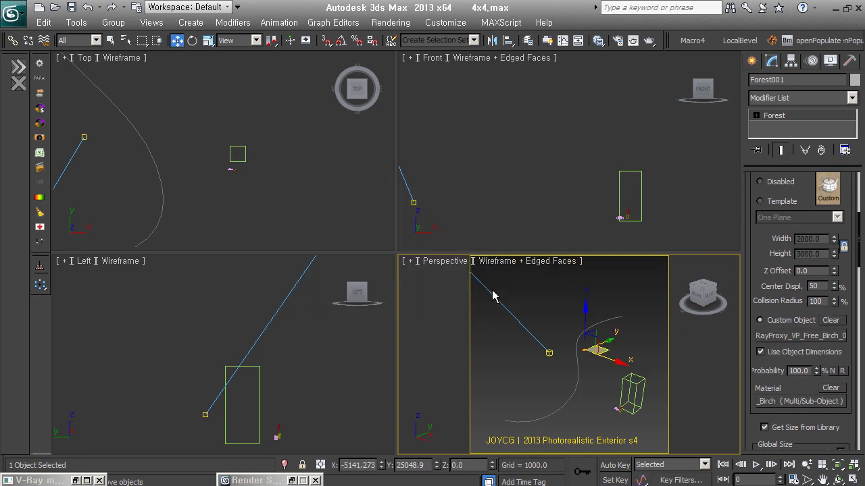
drag(762, 371, 762, 289)
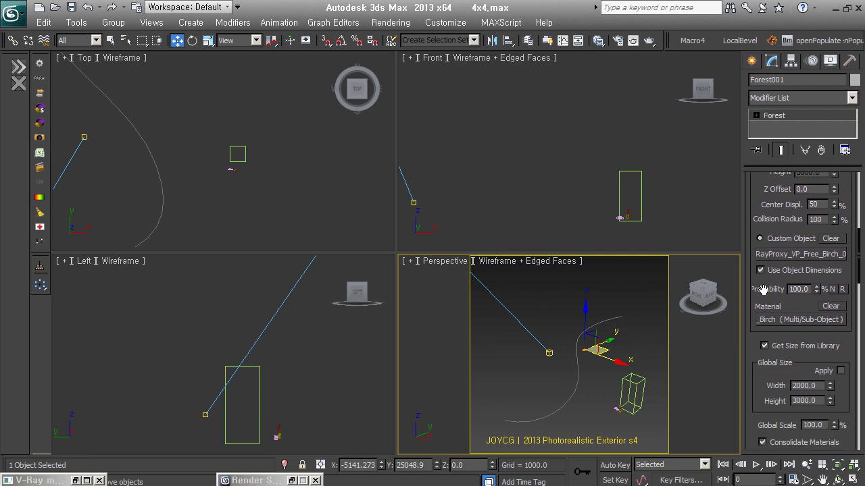
Display the Forest trees as proxies in the viewport.
right_click(766, 284)
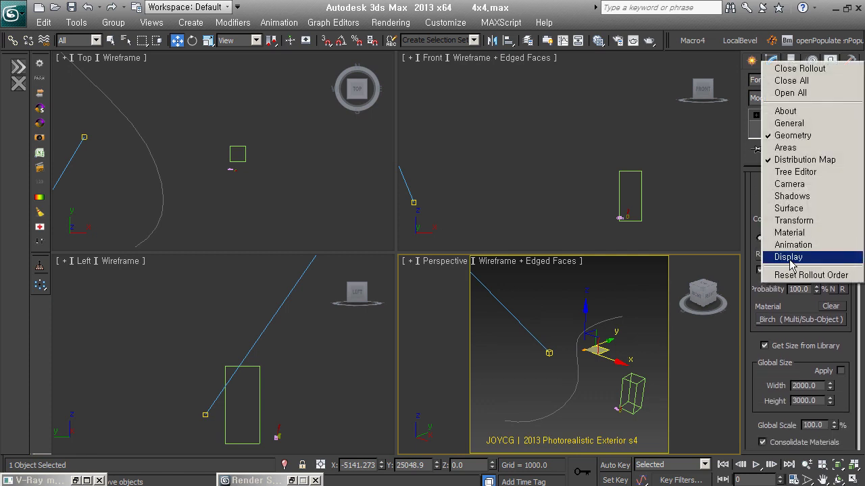
click(770, 253)
click(772, 240)
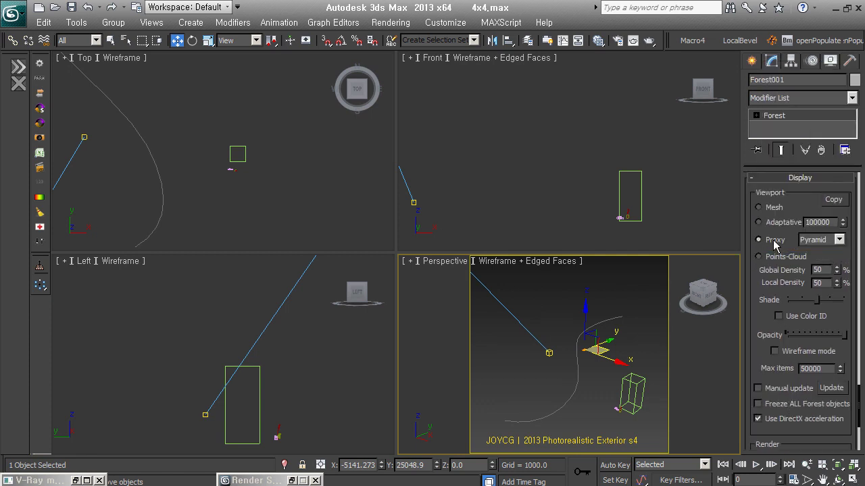
Set the distribution map X density units to 7000, dismissing the max-density warnings.
right_click(797, 194)
click(812, 293)
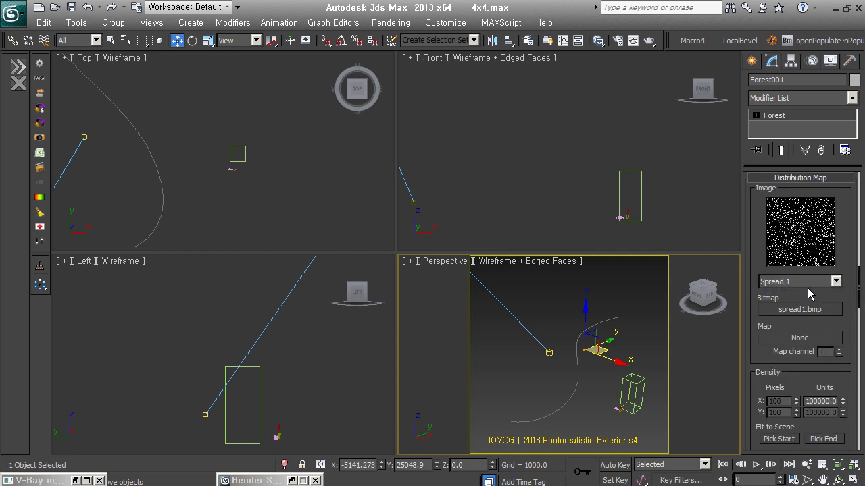
drag(843, 403, 842, 418)
drag(841, 385, 843, 419)
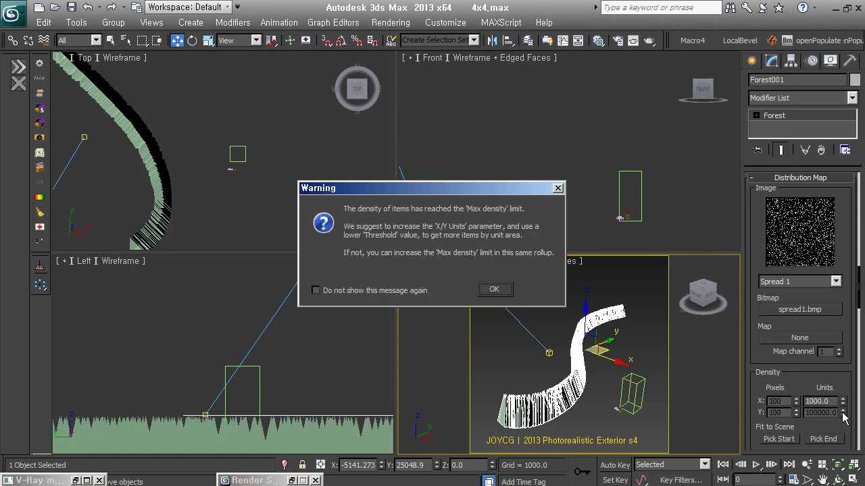
click(497, 291)
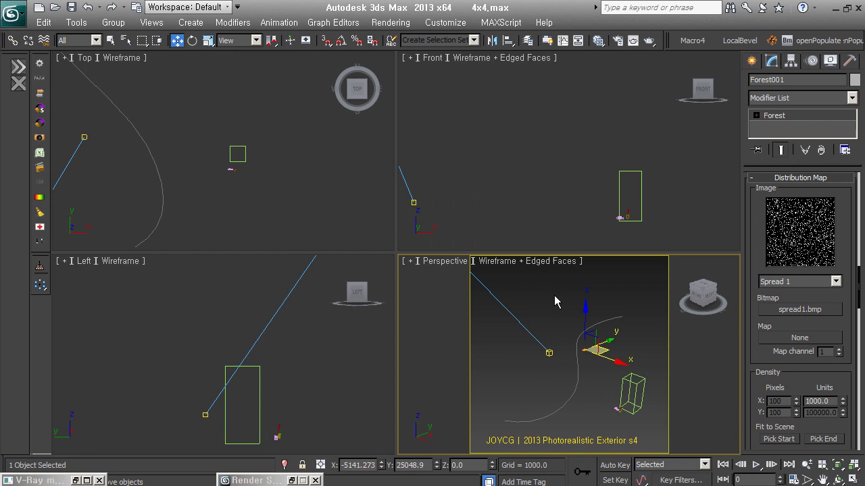
click(842, 404)
click(512, 290)
click(843, 400)
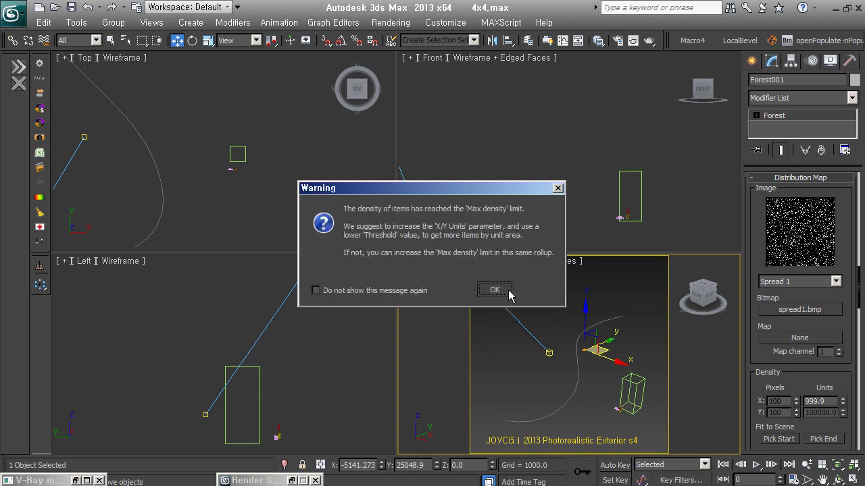
click(504, 290)
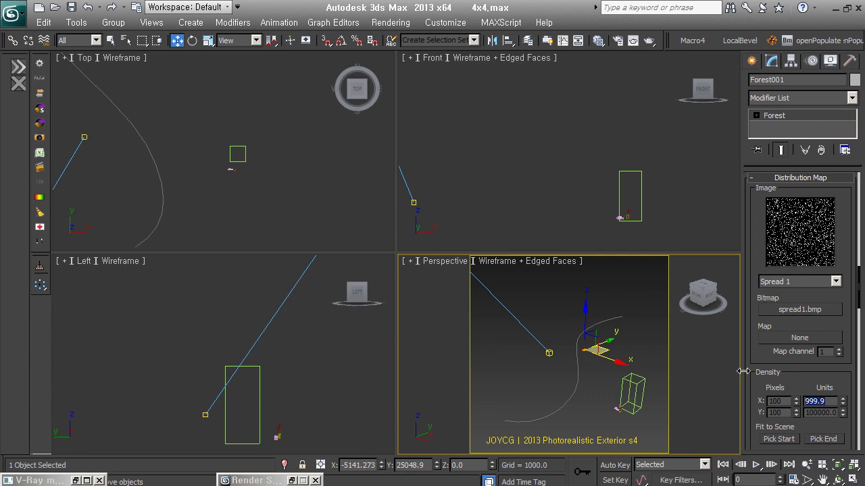
click(822, 401)
text(5000)
key(Return)
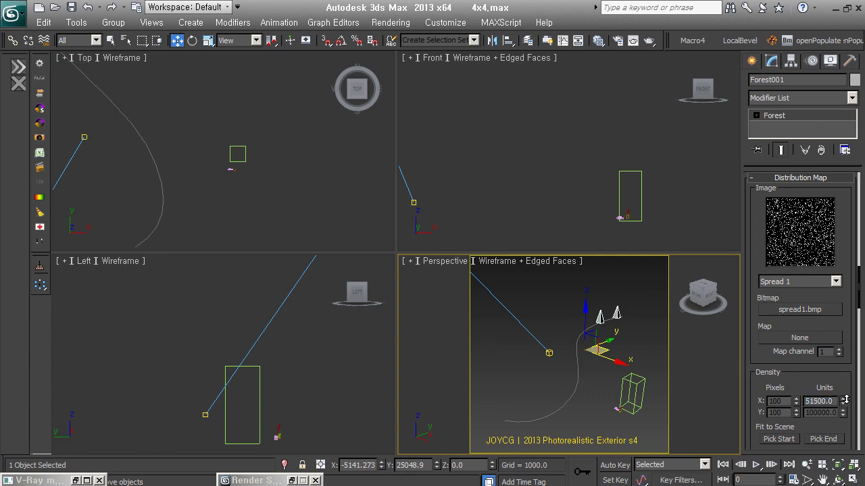
mouse_move(844, 401)
mouse_down()
mouse_move(841, 413)
mouse_move(838, 401)
mouse_up()
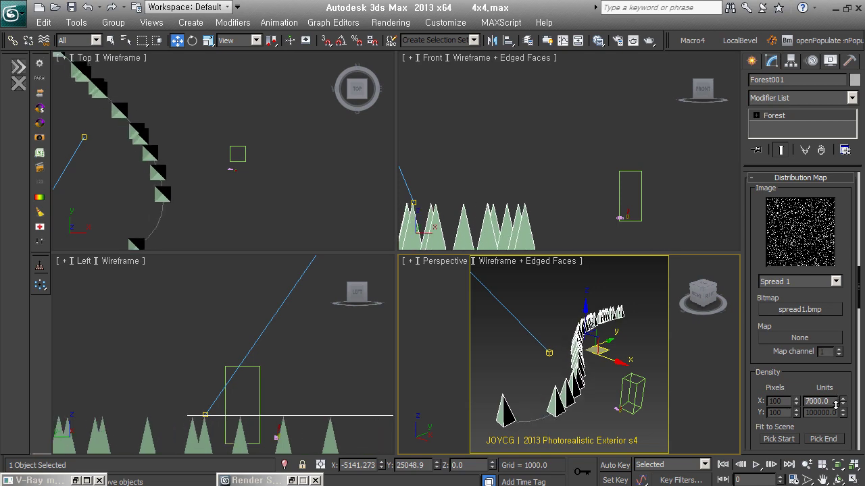
Enable tree collisions and preview them on the viewport.
drag(793, 377, 790, 96)
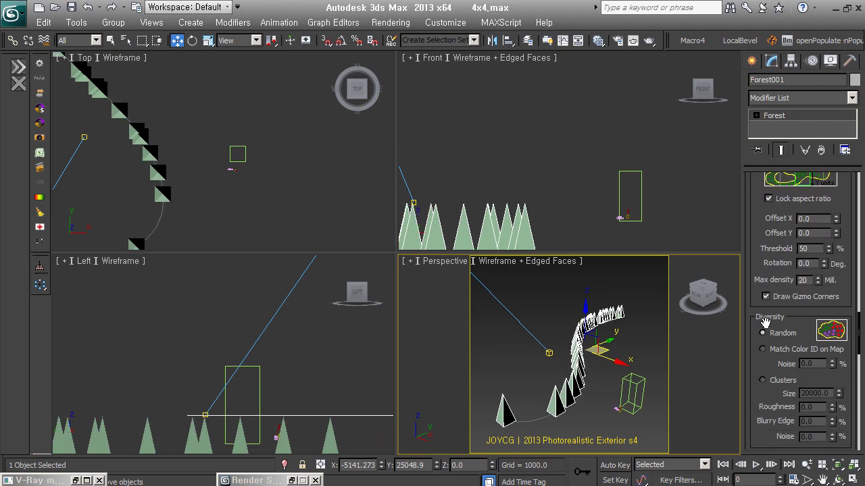
scroll(770, 321, down, 1)
scroll(787, 315, down, 3)
click(794, 357)
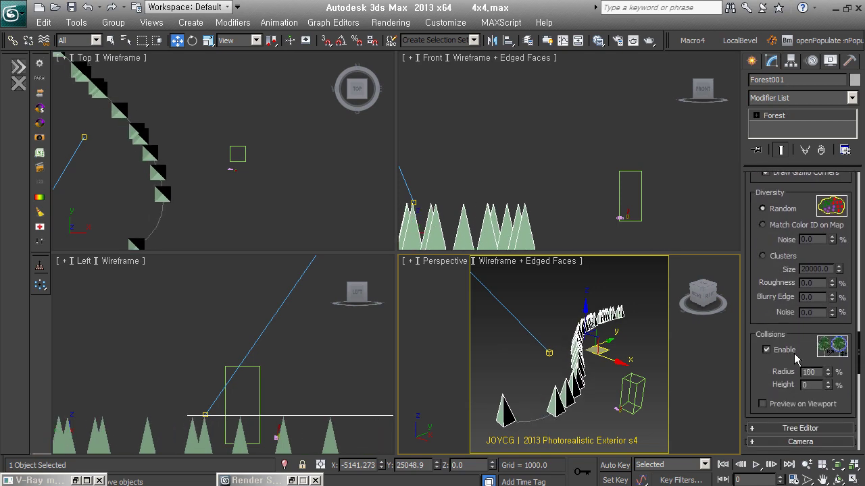
click(794, 406)
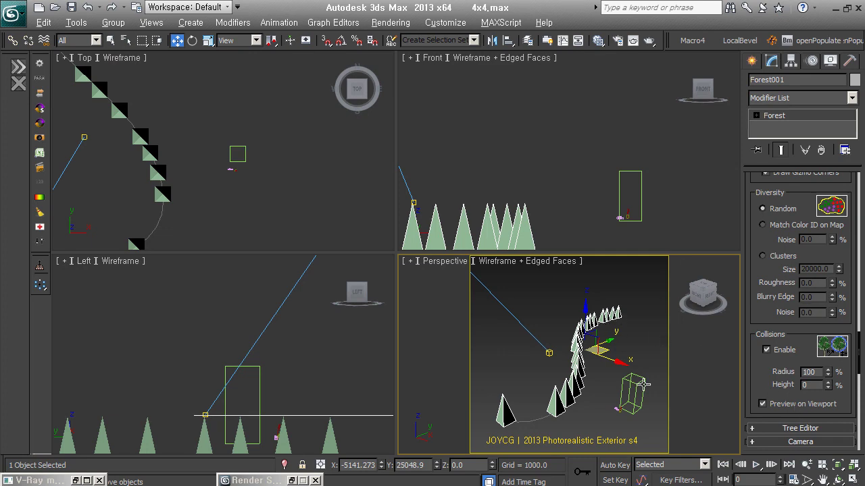
alt+middle_drag(643, 384, 591, 385)
Switch the Forest distribution map to Full.
scroll(781, 211, up, 3)
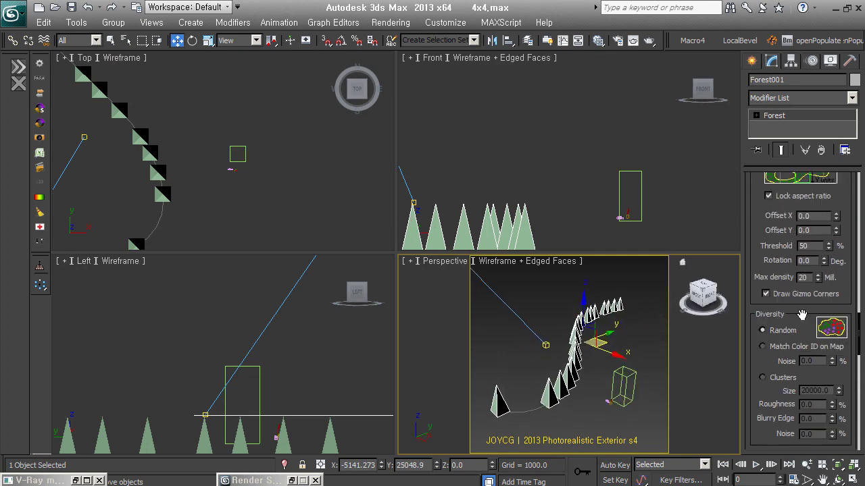
scroll(805, 344, up, 3)
scroll(802, 216, up, 3)
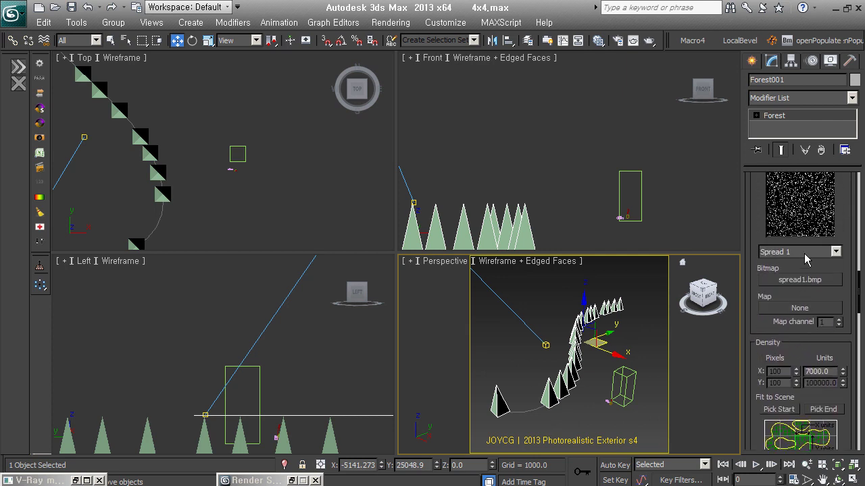
click(804, 254)
click(792, 325)
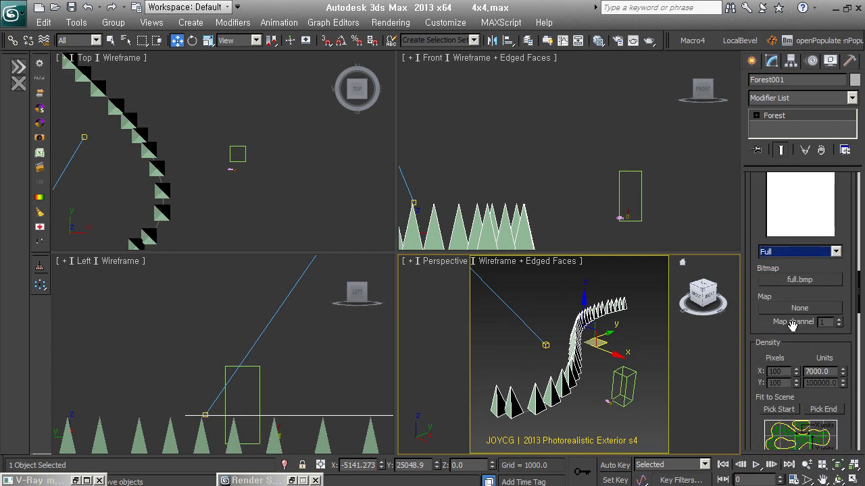
mouse_move(581, 365)
alt+middle_down()
mouse_move(558, 394)
mouse_move(612, 365)
alt+middle_up()
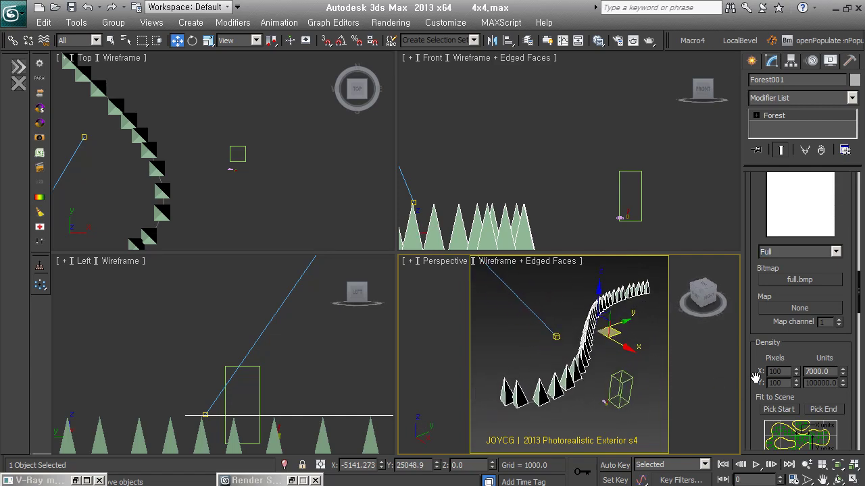
Enable random rotation and random scale with X scale from 1 to 170%.
right_click(792, 352)
click(787, 282)
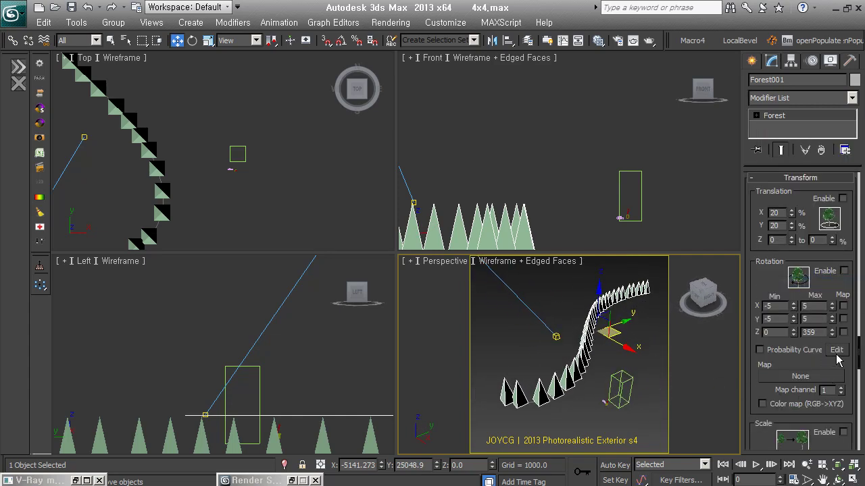
click(843, 271)
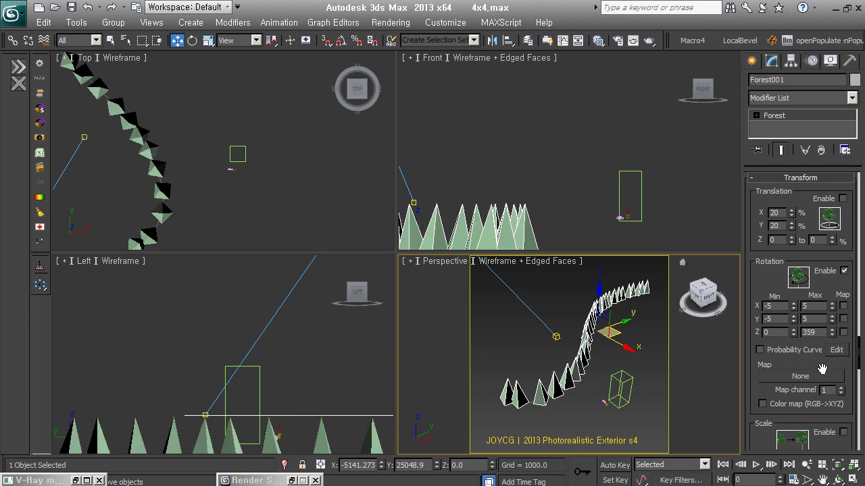
scroll(818, 364, down, 3)
click(843, 372)
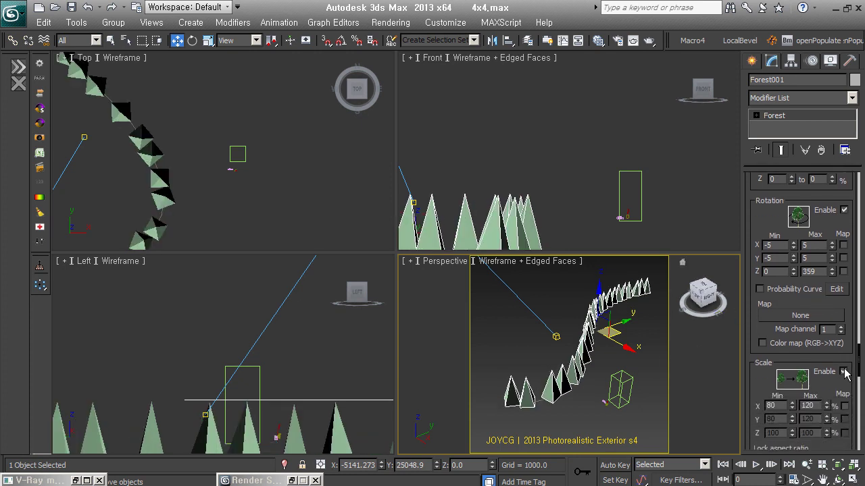
alt+middle_drag(635, 378, 668, 405)
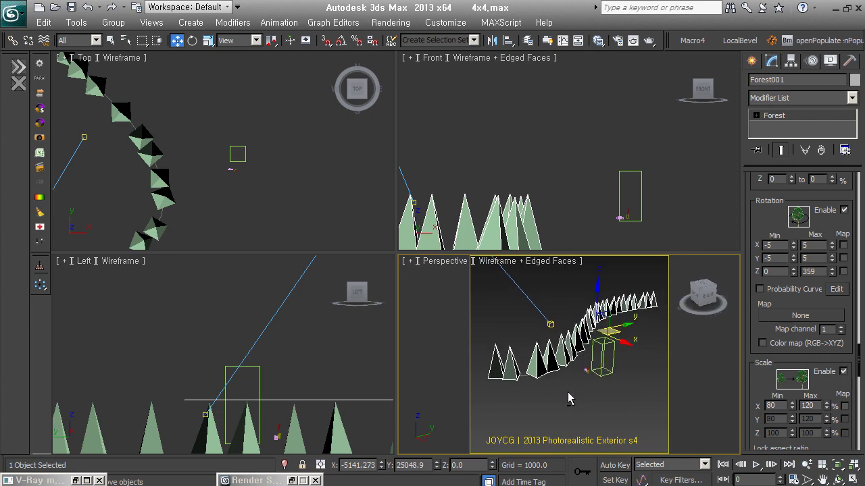
right_click(793, 407)
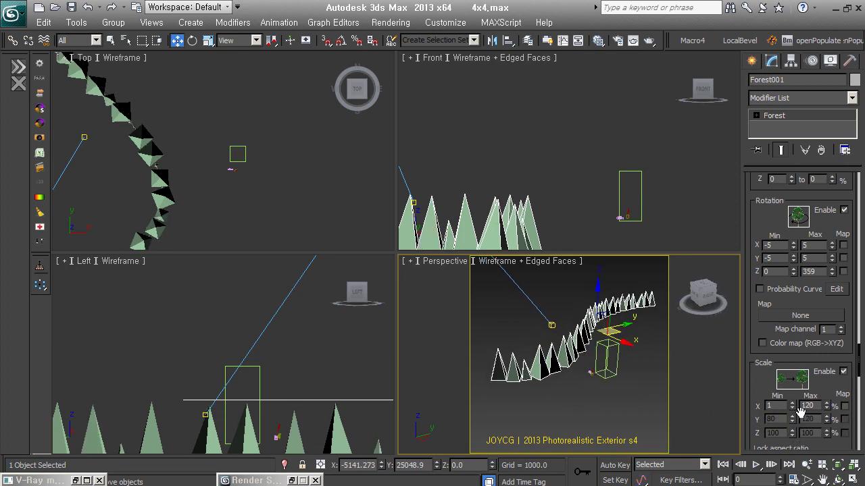
drag(826, 405, 827, 391)
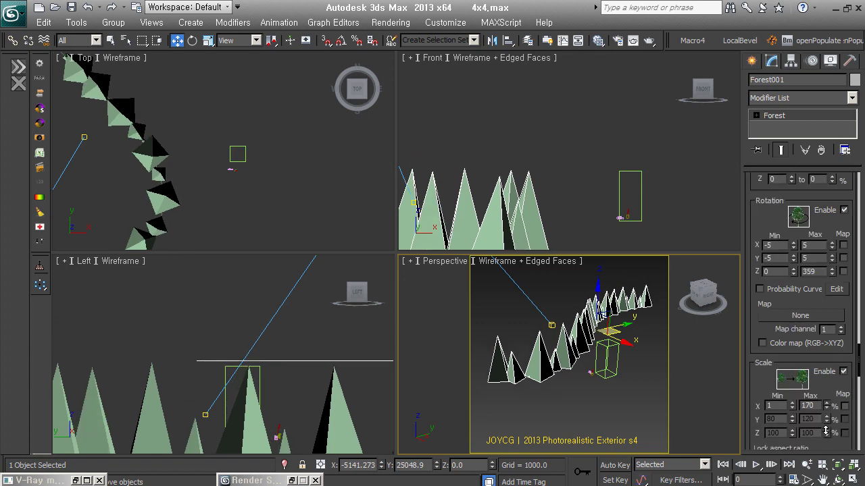
mouse_move(588, 403)
alt+middle_down()
mouse_move(598, 404)
mouse_move(587, 413)
alt+middle_up()
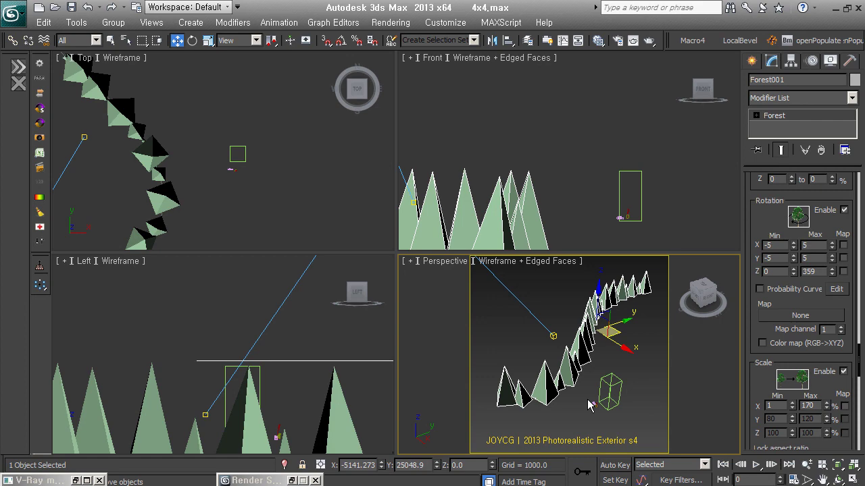
Maximize and frame the Perspective view on the tree row, then render it with V-Ray.
click(852, 481)
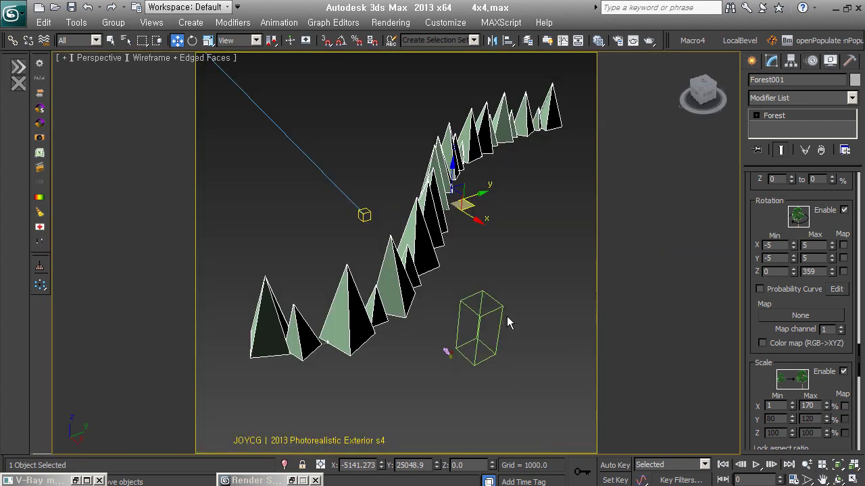
scroll(505, 352, up, 3)
alt+middle_drag(549, 358, 490, 357)
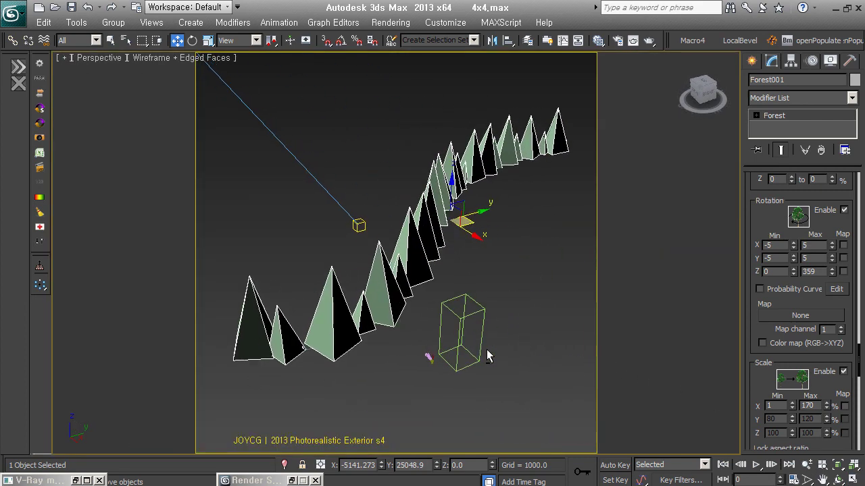
click(649, 42)
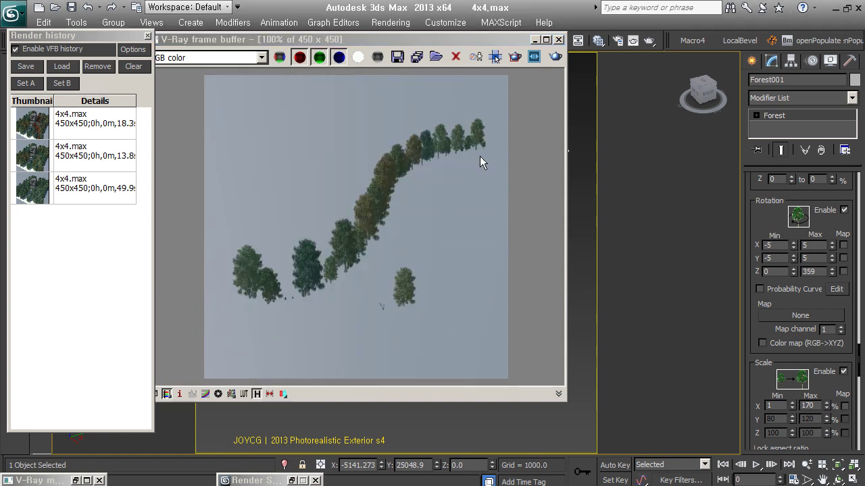
drag(472, 42, 558, 76)
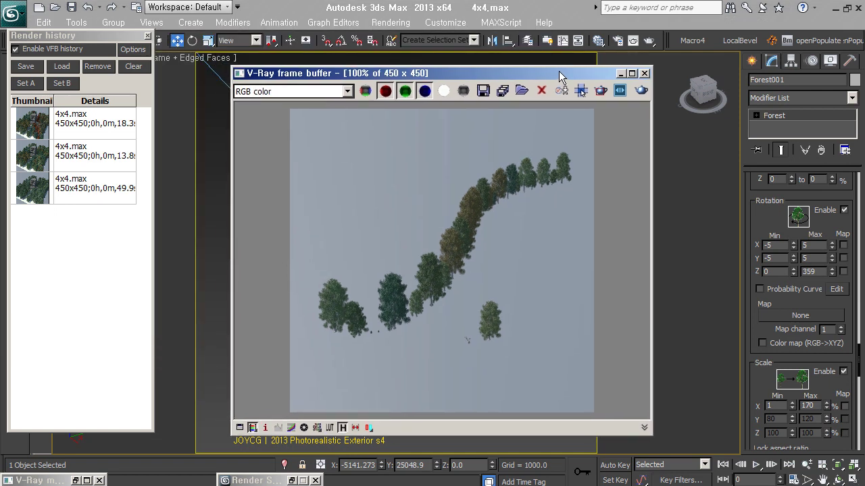